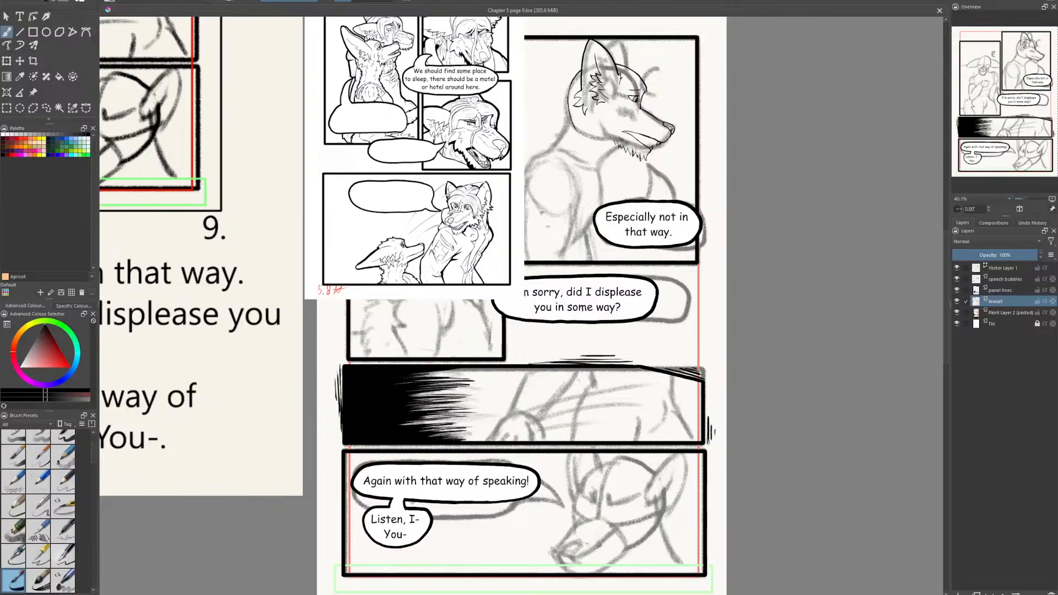
- Ink the long hair strand crossing the muzzle and the jagged cheek fur on the canine character in the "Especially not in that way." panel
drag(523, 297, 509, 324)
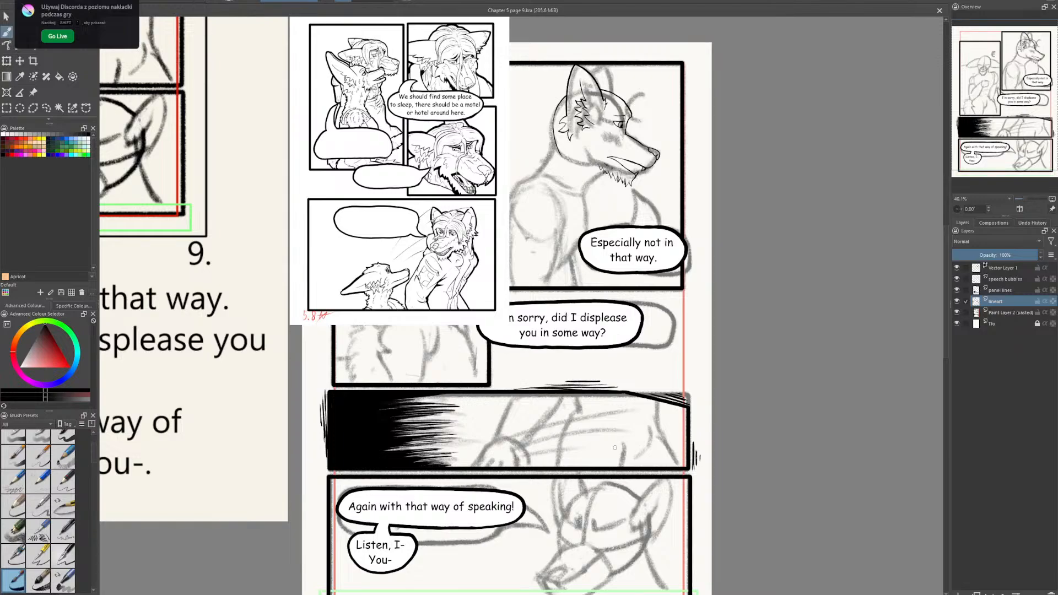
drag(615, 448, 630, 436)
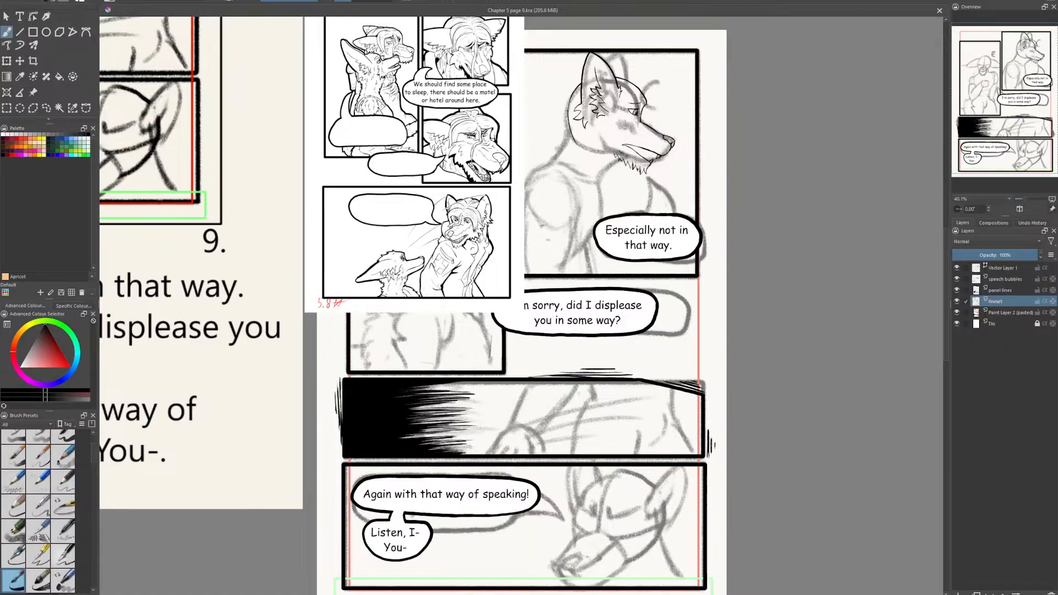
drag(621, 376, 590, 453)
scroll(622, 435, up, 2)
drag(470, 255, 571, 447)
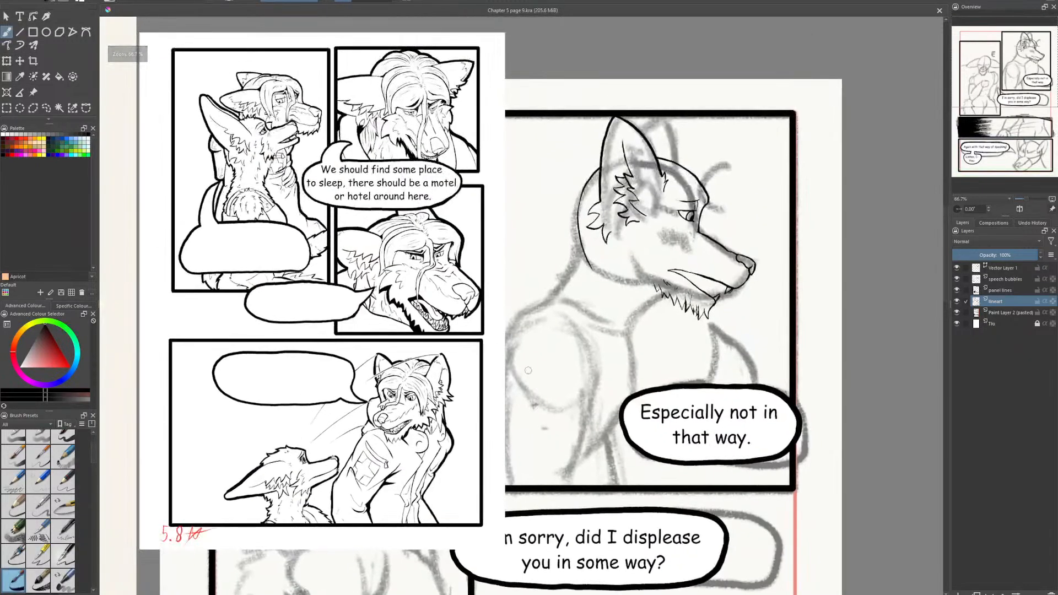
scroll(567, 361, up, 1)
drag(646, 275, 574, 319)
scroll(573, 319, down, 1)
scroll(536, 306, up, 1)
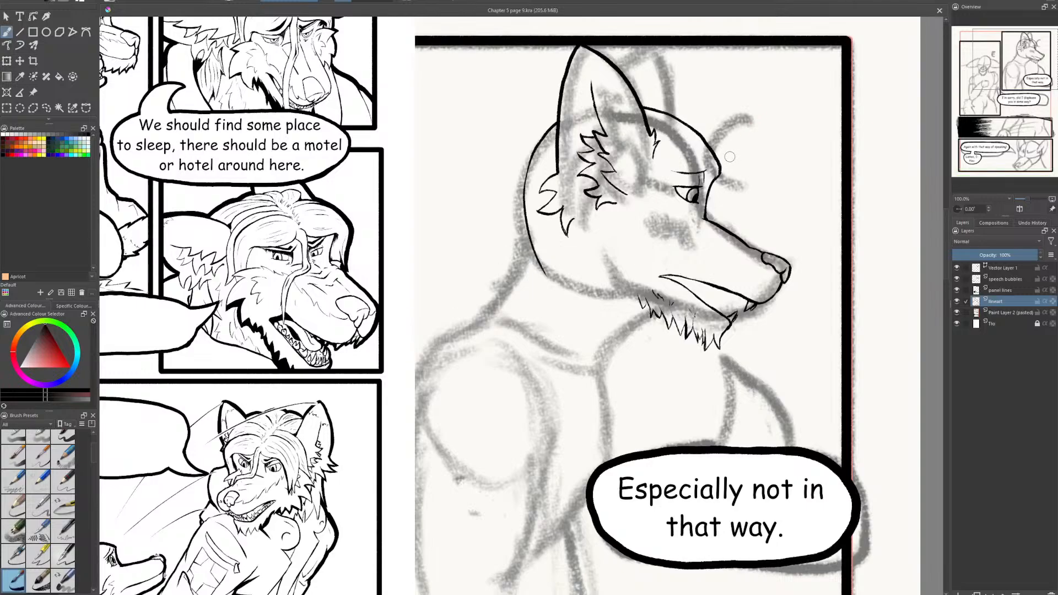
mouse_move(732, 160)
mouse_down()
mouse_move(691, 276)
mouse_move(688, 250)
mouse_move(727, 156)
mouse_up()
key(e)
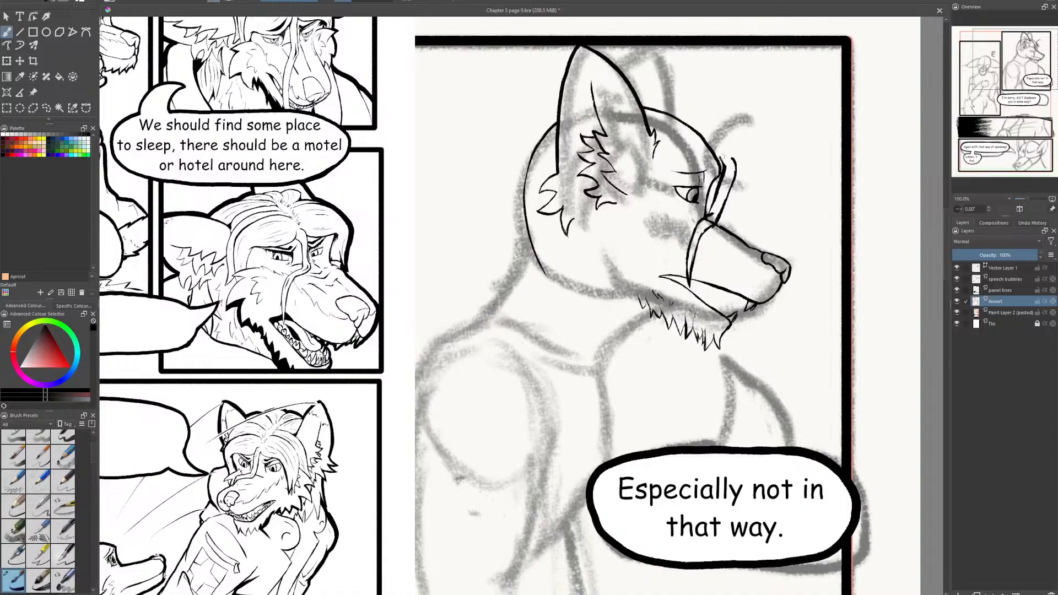
mouse_move(725, 170)
mouse_down()
mouse_move(714, 157)
mouse_move(697, 167)
mouse_move(665, 214)
mouse_move(674, 193)
mouse_move(667, 202)
mouse_up()
mouse_move(671, 211)
mouse_down()
mouse_move(638, 224)
mouse_move(655, 229)
mouse_move(619, 262)
mouse_up()
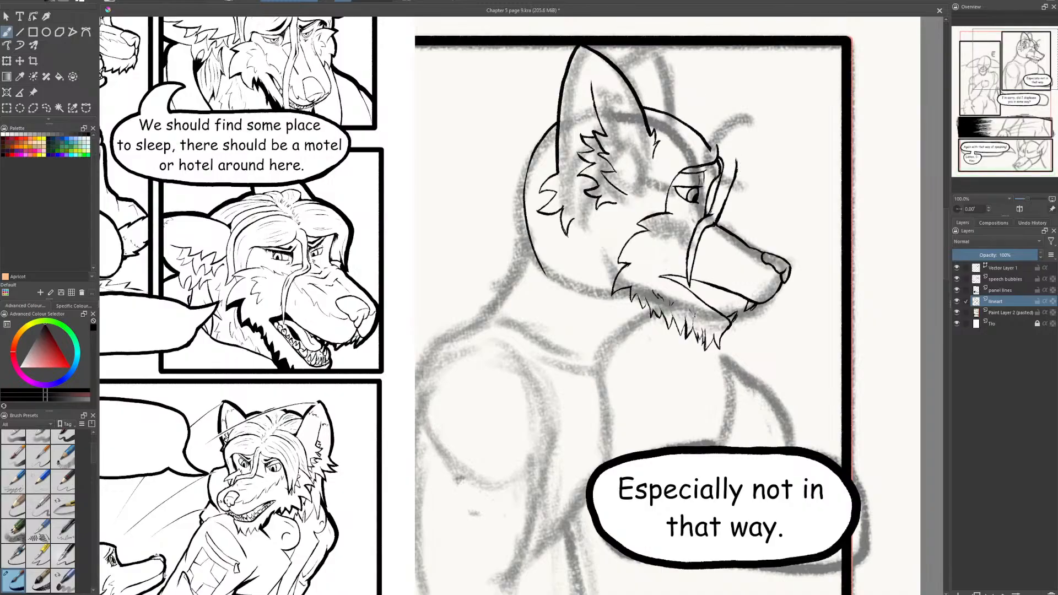
- Round off the strand's upper end and replace the old forehead outline with a curved hairline above the eye
mouse_move(739, 169)
mouse_down()
mouse_move(732, 150)
mouse_move(736, 159)
mouse_up()
key(e)
key(e)
drag(733, 148, 665, 111)
key(e)
key(e)
drag(715, 137, 656, 135)
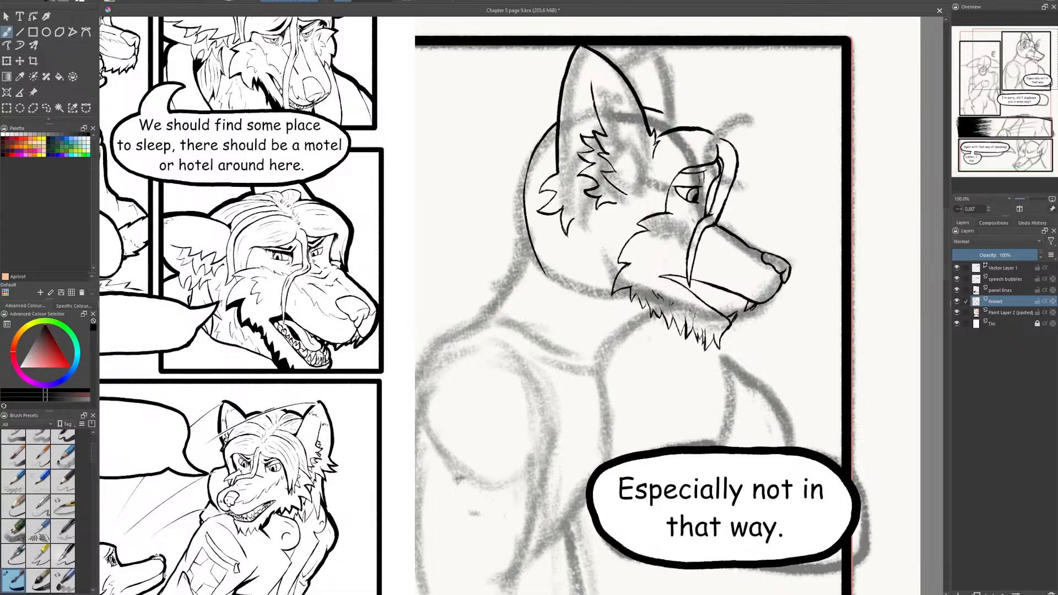
key(ctrl+z)
mouse_move(711, 133)
mouse_down()
mouse_move(678, 127)
mouse_move(650, 145)
mouse_up()
- Ink the inner and outer contours of the side lock framing the face from the forehead down to the cheek fur
drag(644, 164, 652, 215)
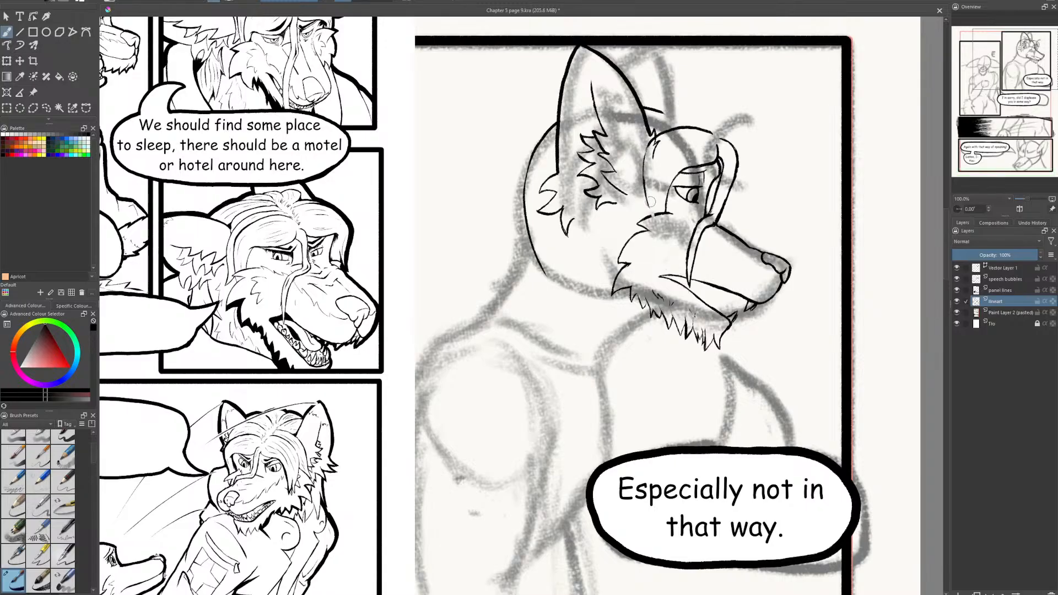
drag(646, 175, 652, 208)
key(e)
drag(650, 137, 650, 212)
drag(643, 175, 649, 213)
mouse_move(639, 225)
mouse_down()
mouse_move(632, 234)
mouse_move(635, 191)
mouse_up()
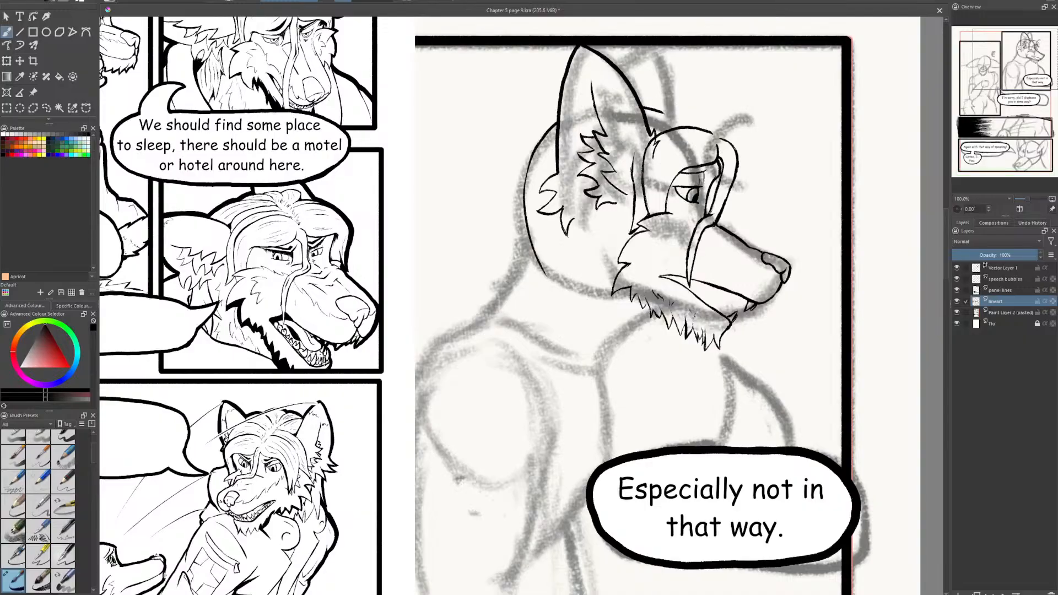
mouse_move(632, 173)
mouse_down()
mouse_move(636, 145)
mouse_move(670, 120)
mouse_up()
mouse_move(696, 120)
mouse_down()
mouse_move(704, 123)
mouse_move(660, 115)
mouse_move(652, 131)
mouse_up()
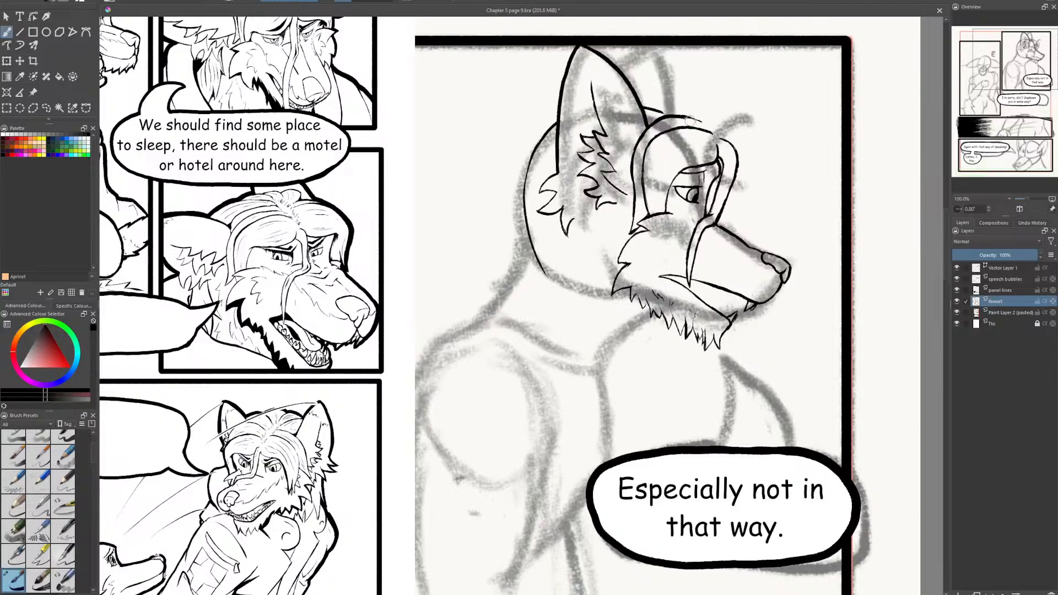
- Add short curved hair lines on the crown in front of the ear
drag(681, 115, 700, 122)
mouse_move(685, 108)
mouse_down()
mouse_move(643, 98)
mouse_move(656, 98)
mouse_up()
mouse_move(682, 102)
mouse_down()
mouse_move(641, 95)
mouse_move(660, 92)
mouse_up()
key(e)
key(e)
key(e)
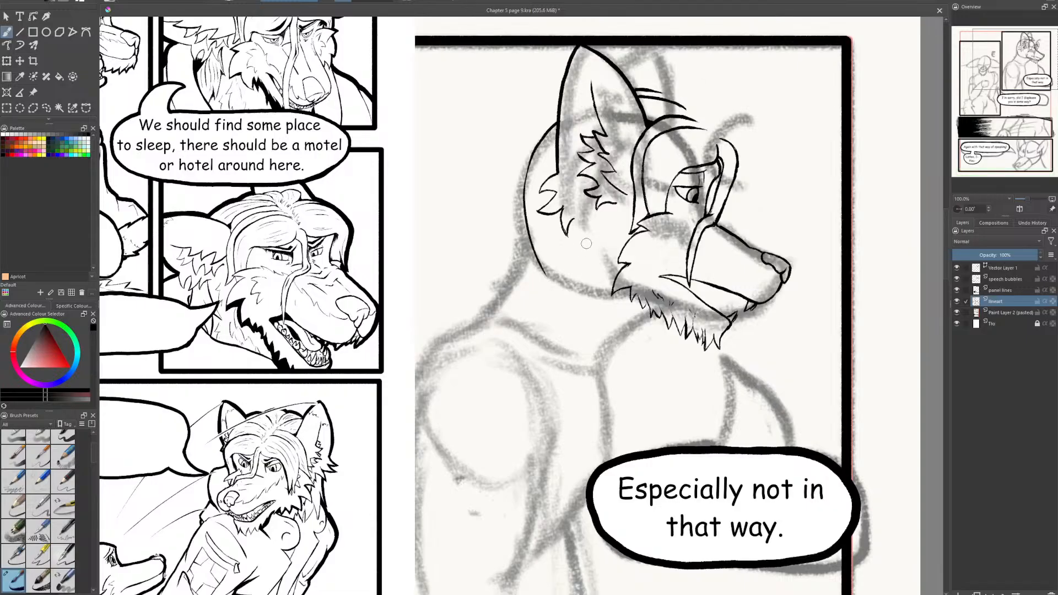
- Ink a chain of pointed fur tufts running from the base of the ear down onto the neck
scroll(615, 222, up, 1)
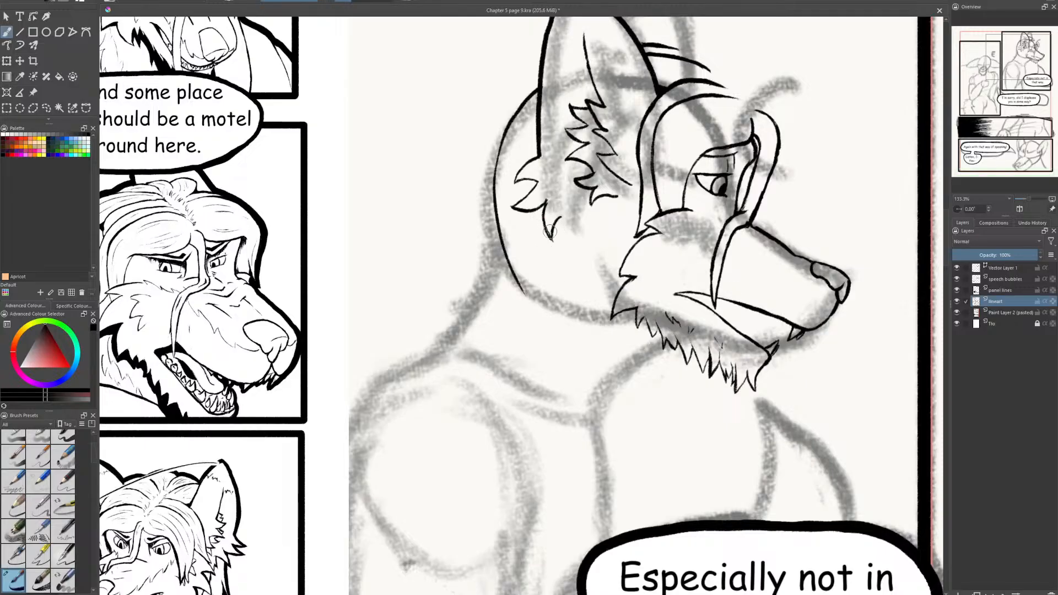
drag(547, 235, 571, 291)
key(e)
drag(544, 238, 561, 282)
mouse_move(541, 231)
mouse_down()
mouse_move(556, 260)
mouse_move(539, 224)
mouse_move(576, 298)
mouse_up()
drag(551, 230, 572, 263)
drag(563, 263, 566, 326)
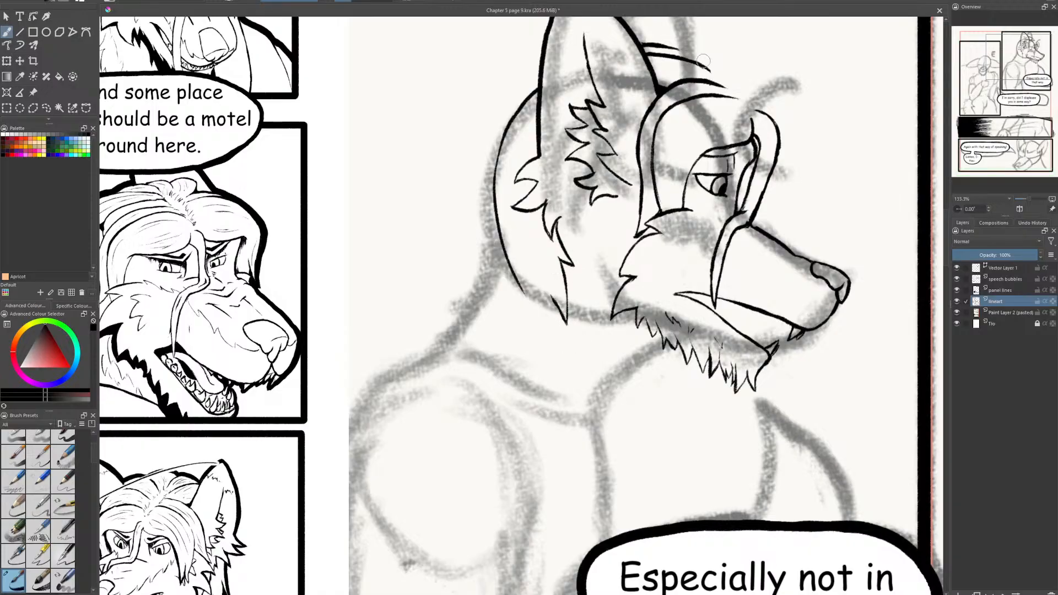
mouse_move(552, 297)
mouse_down()
mouse_move(564, 323)
mouse_move(546, 384)
mouse_up()
drag(544, 384, 523, 348)
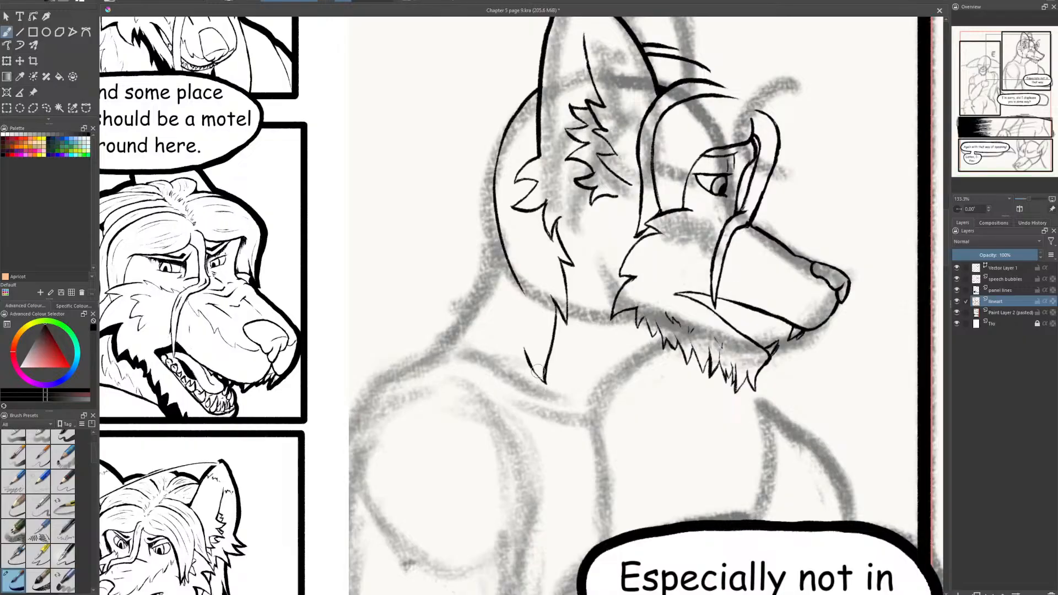
drag(545, 383, 531, 364)
- Replace the old back-of-head outline with long overlapping hair strands flowing down to the shoulder
drag(540, 58, 481, 127)
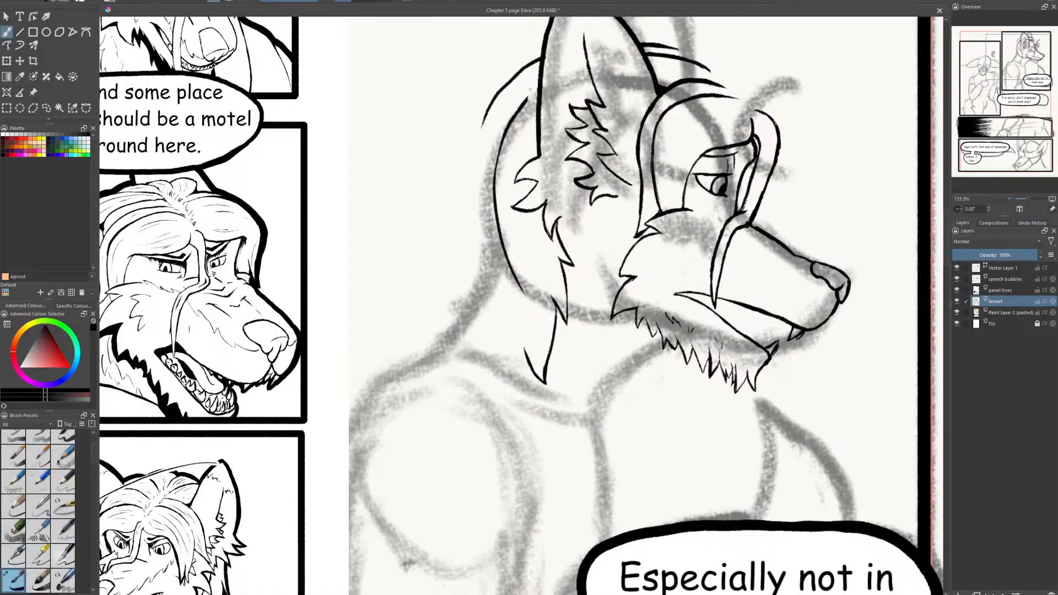
mouse_move(529, 89)
mouse_down()
mouse_move(491, 184)
mouse_move(515, 273)
mouse_up()
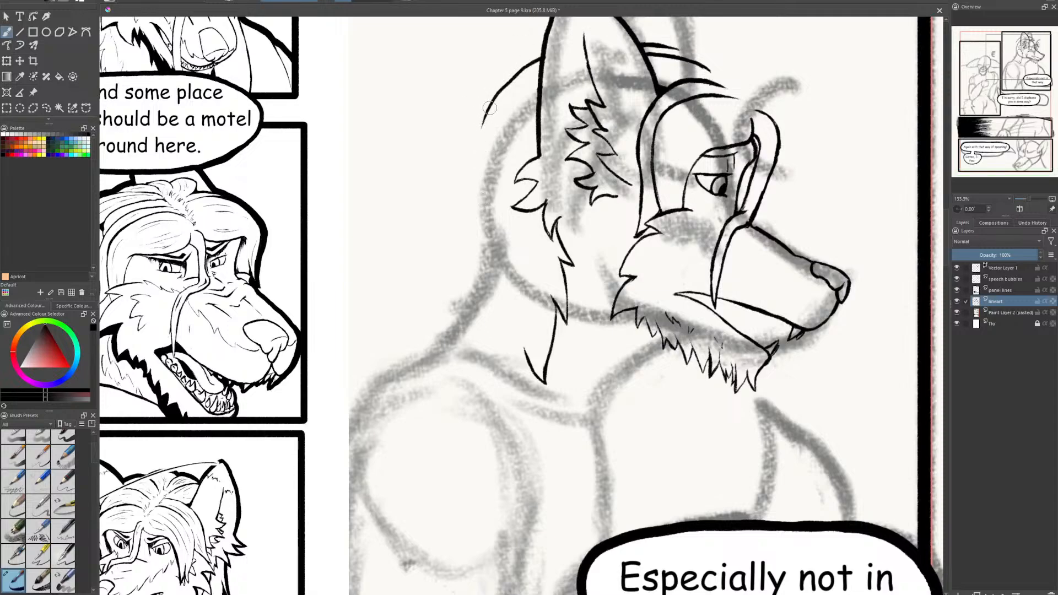
drag(482, 128, 497, 238)
mouse_move(483, 156)
mouse_down()
mouse_move(468, 233)
mouse_move(484, 309)
mouse_up()
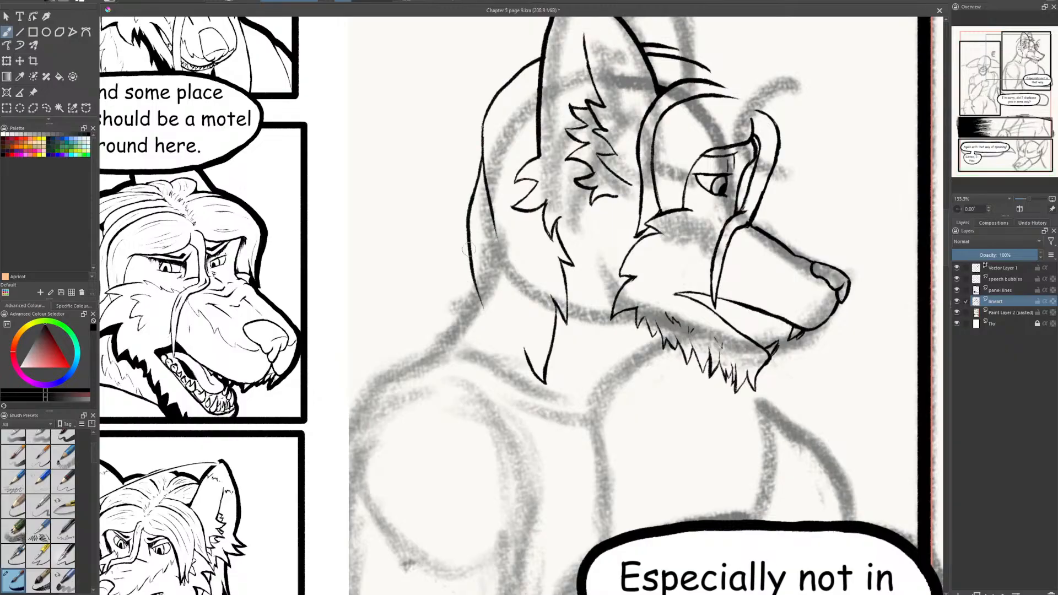
drag(467, 227, 445, 339)
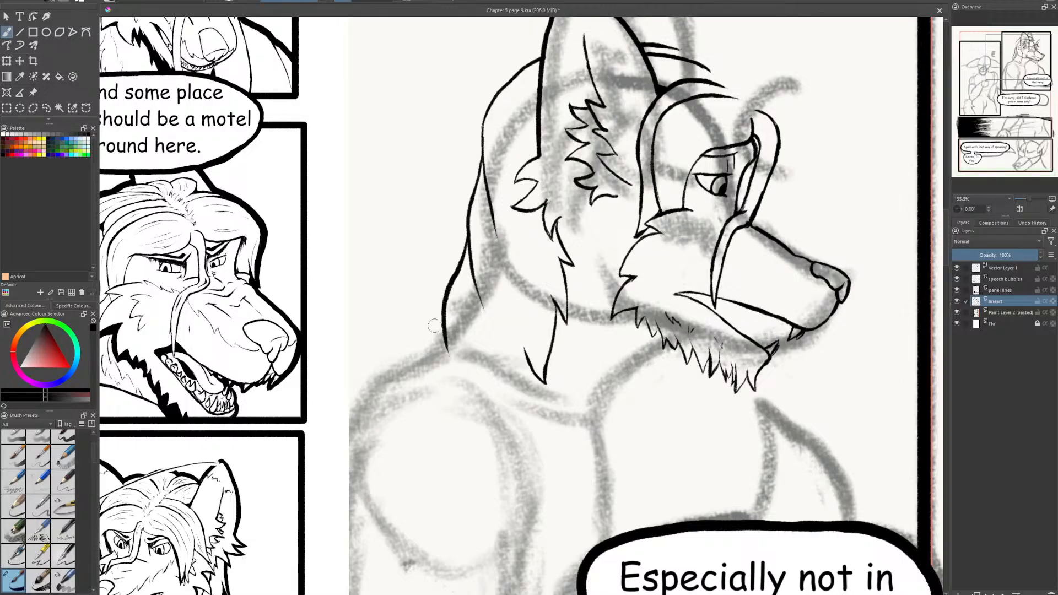
drag(436, 306, 408, 341)
- Ink the upper arc of an outer hair lock curving over the front of the forehead
drag(829, 170, 676, 255)
key(plus)
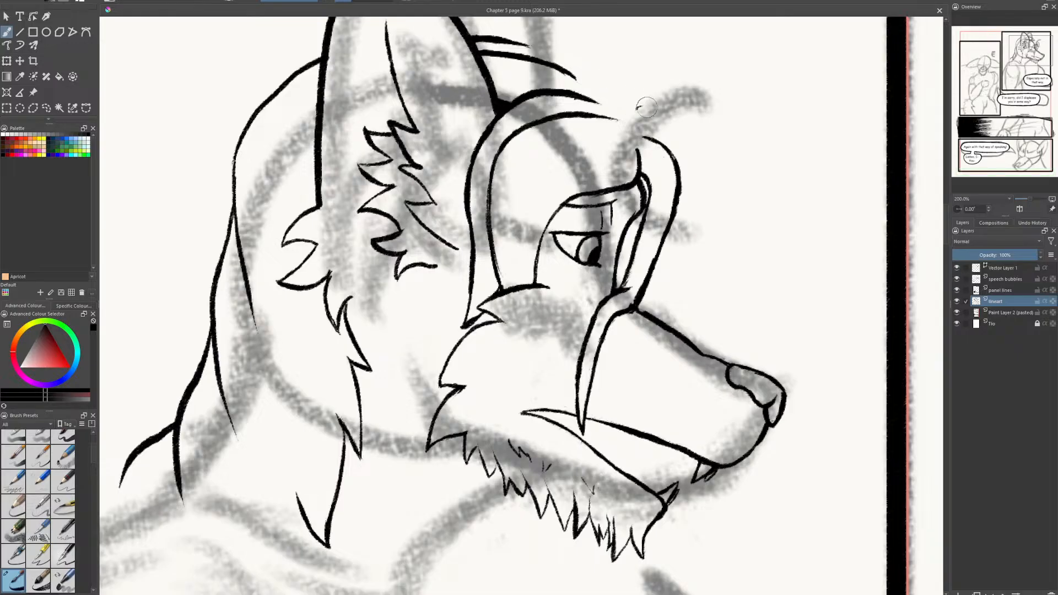
drag(635, 108, 682, 112)
mouse_move(677, 126)
mouse_down()
mouse_move(644, 112)
mouse_move(677, 104)
mouse_move(666, 100)
mouse_up()
mouse_move(661, 97)
mouse_down()
mouse_move(691, 128)
mouse_move(688, 119)
mouse_move(704, 207)
mouse_up()
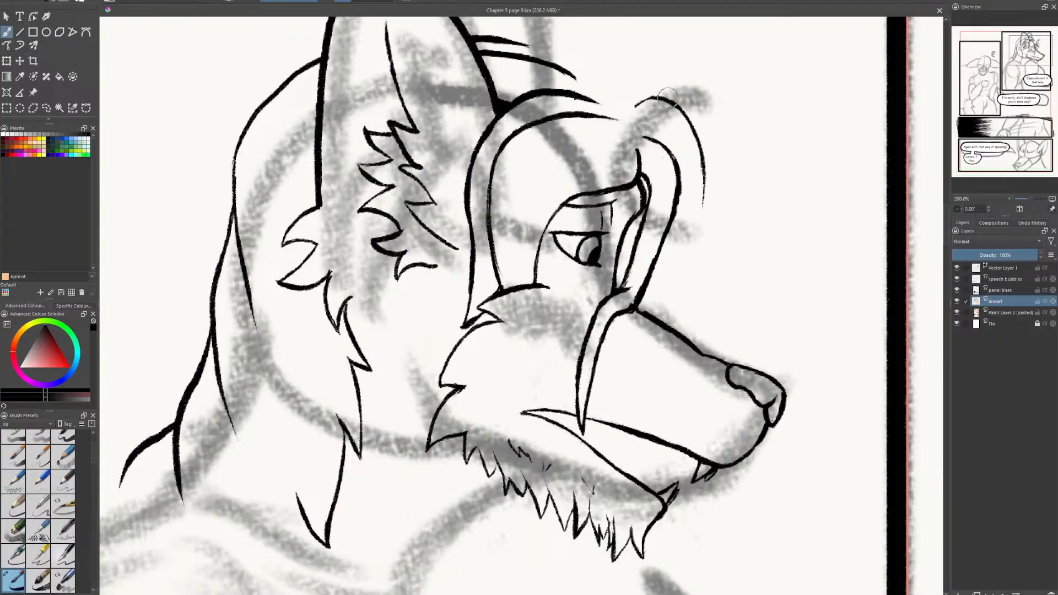
mouse_move(668, 99)
mouse_down()
mouse_move(699, 178)
mouse_move(683, 114)
mouse_move(698, 146)
mouse_move(702, 212)
mouse_up()
drag(703, 170, 687, 237)
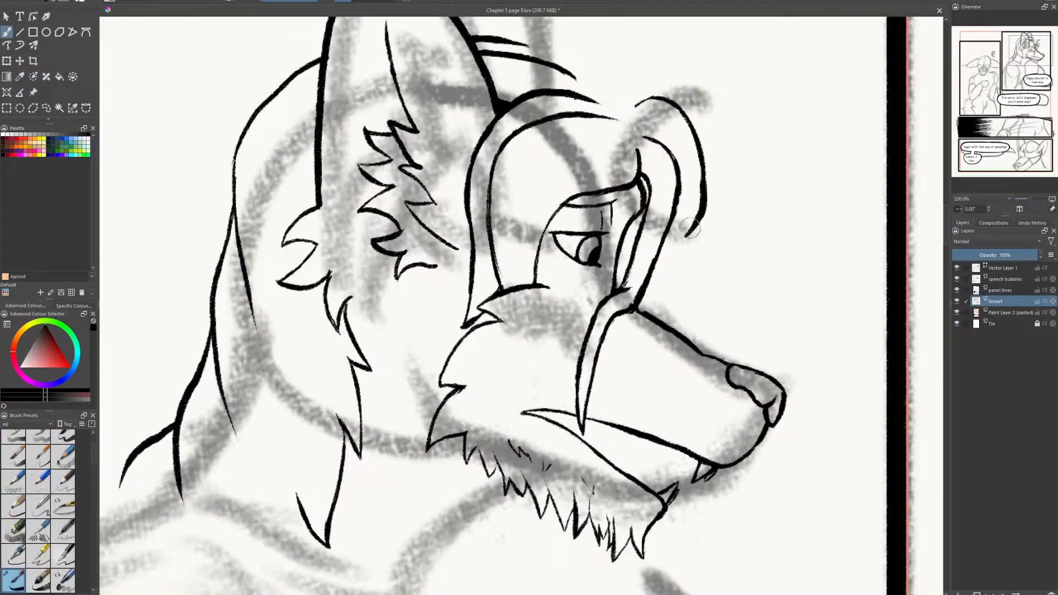
- Extend the outer hair lock down to the bridge of the muzzle and clean up its line
mouse_move(684, 115)
mouse_down()
mouse_move(704, 162)
mouse_move(698, 249)
mouse_up()
key(e)
drag(710, 174, 693, 248)
mouse_move(711, 207)
mouse_down()
mouse_move(670, 260)
mouse_move(670, 328)
mouse_up()
key(e)
drag(680, 270, 675, 318)
drag(695, 242, 699, 227)
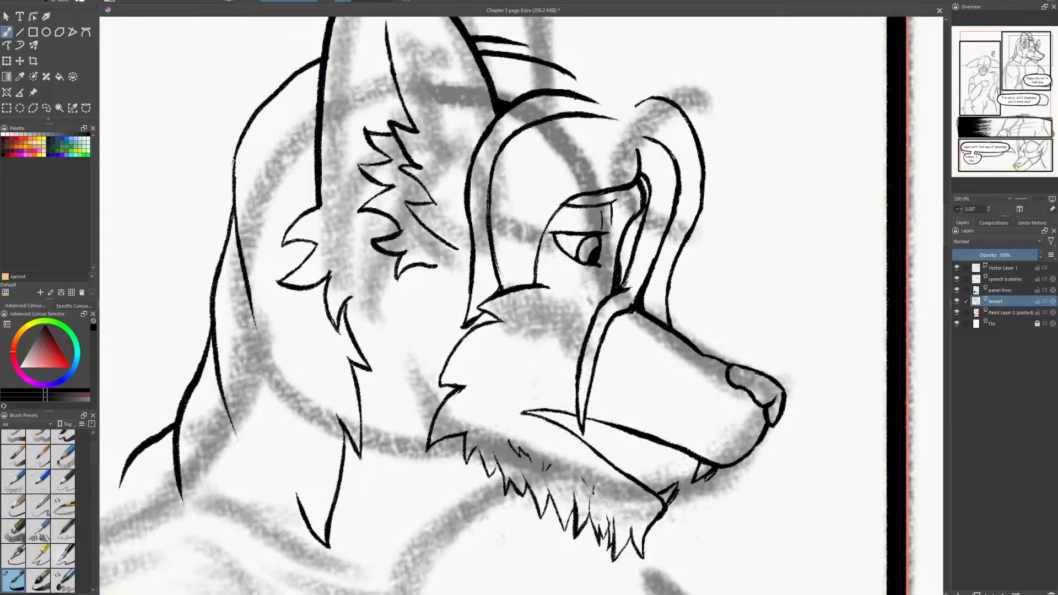
- Fill the narrow gap between the eye and the front hair strand with solid black
drag(627, 243, 621, 272)
mouse_move(626, 260)
mouse_down()
mouse_move(642, 212)
mouse_move(622, 250)
mouse_up()
drag(639, 179, 647, 188)
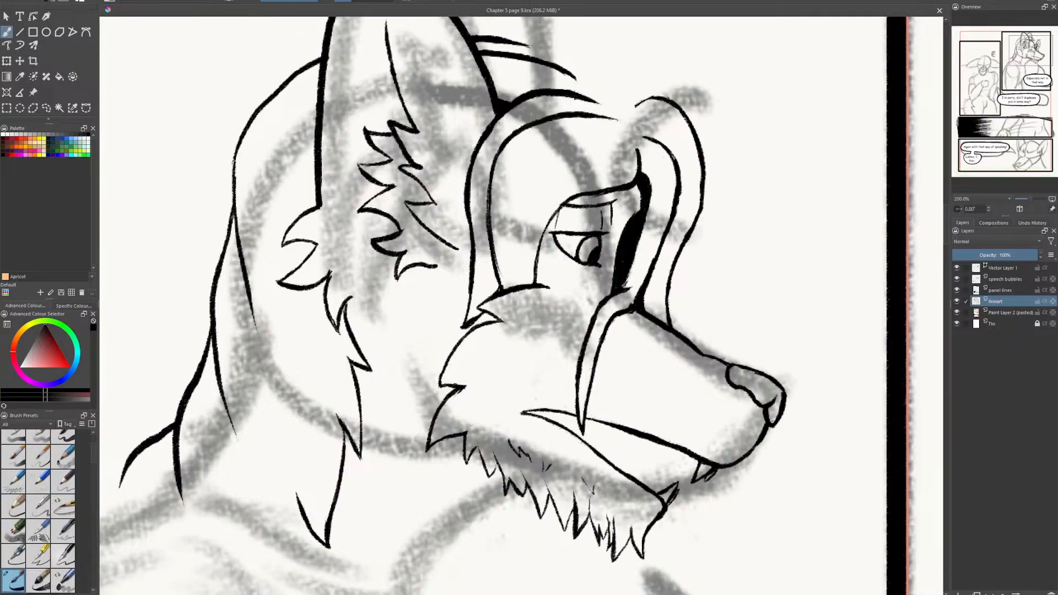
- Hatch the upper eyelid with short vertical strokes and thicken the brow line
mouse_move(561, 207)
mouse_down()
mouse_move(557, 228)
mouse_move(567, 224)
mouse_up()
drag(573, 207, 577, 226)
drag(584, 208, 583, 227)
mouse_move(602, 190)
mouse_down()
mouse_move(633, 190)
mouse_move(627, 199)
mouse_up()
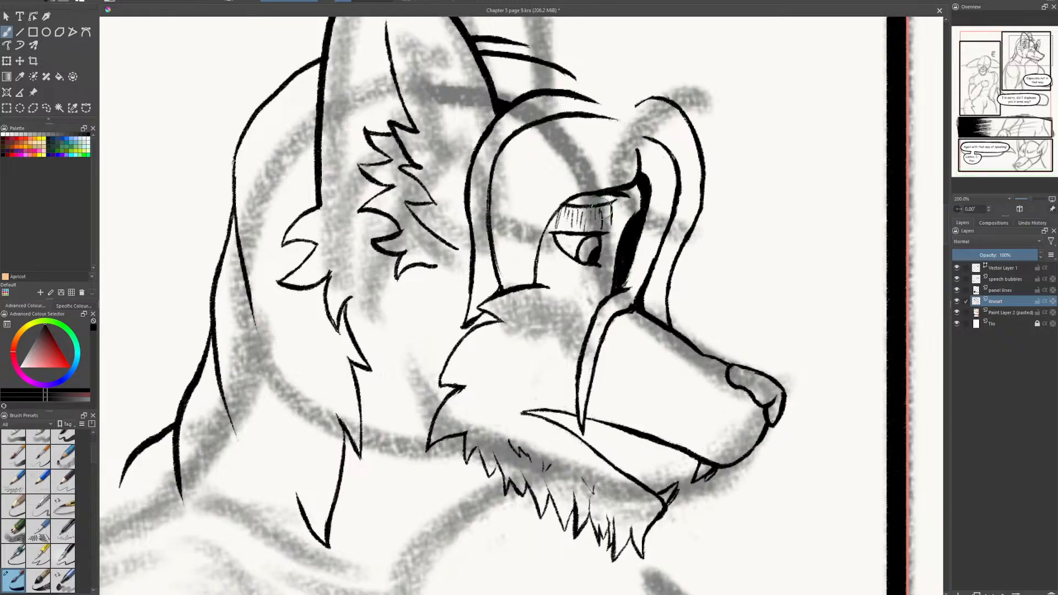
drag(606, 207, 606, 251)
- Ink a short contour line along the bridge of the muzzle, redoing it until a single stroke remains
drag(627, 332, 696, 364)
drag(625, 327, 673, 354)
key(ctrl+z)
key(ctrl+z)
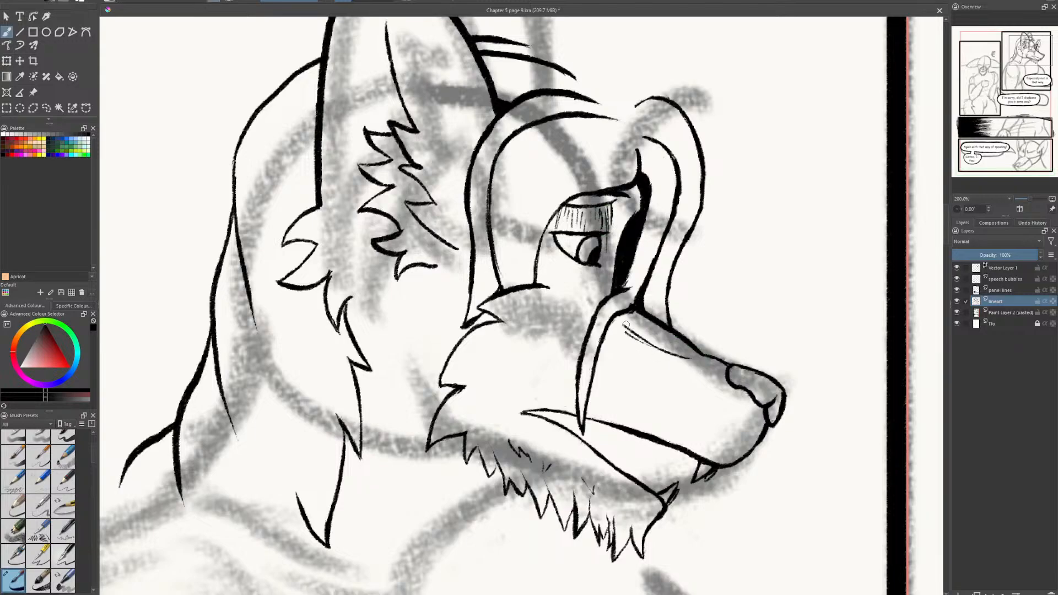
drag(616, 325, 673, 353)
key(e)
key(e)
key(e)
- Ink a curved hair tuft on top of the forehead, joining the outer lock
drag(650, 86, 667, 98)
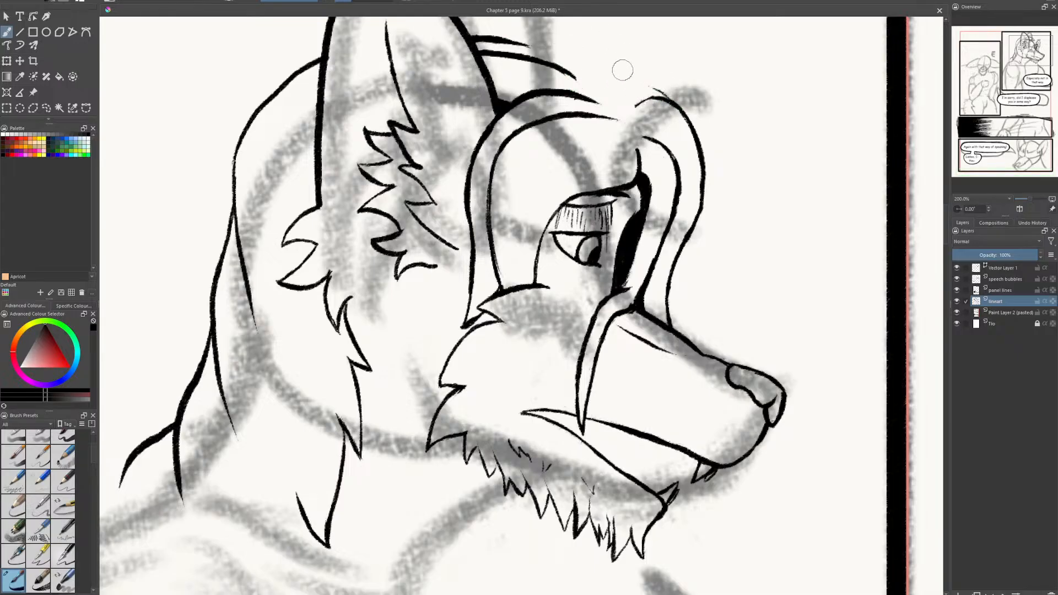
mouse_move(604, 89)
mouse_down()
mouse_move(649, 80)
mouse_move(667, 102)
mouse_move(633, 77)
mouse_move(663, 89)
mouse_move(666, 103)
mouse_move(664, 93)
mouse_up()
key(ctrl+z)
key(e)
key(e)
key(e)
key(e)
key(e)
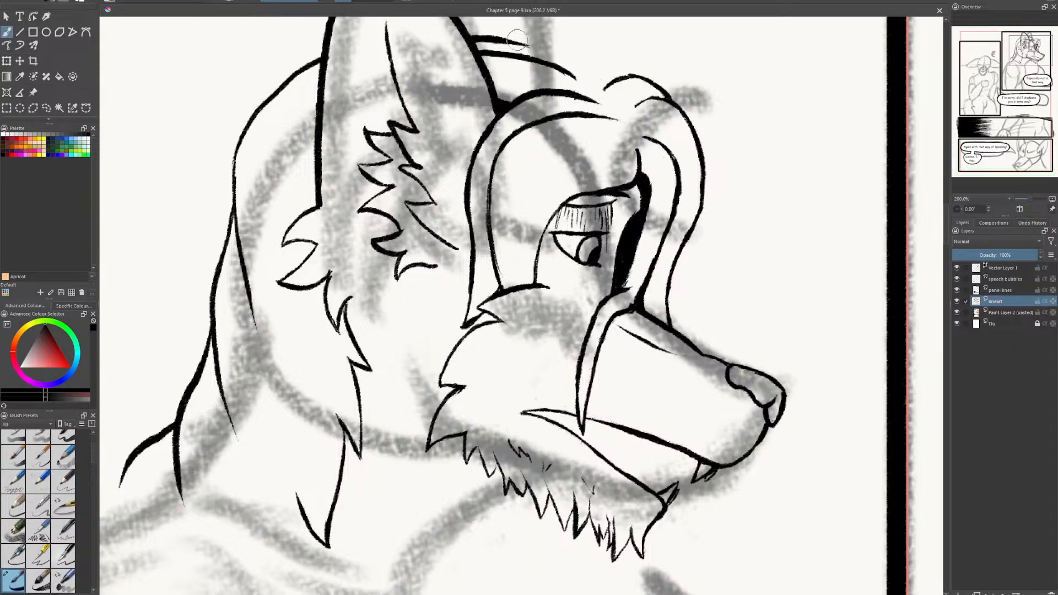
- Add a smaller curl behind the forehead tuft and replace the upper crown line with a higher one
mouse_move(528, 43)
mouse_down()
mouse_move(629, 73)
mouse_move(596, 78)
mouse_up()
key(e)
key(e)
mouse_move(551, 44)
mouse_down()
mouse_move(572, 59)
mouse_move(477, 38)
mouse_up()
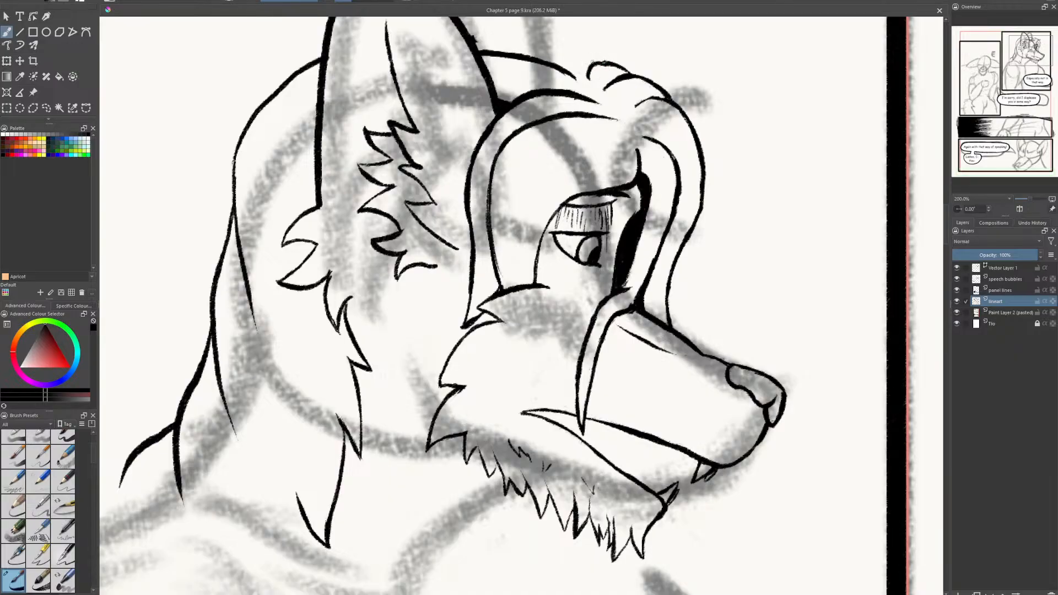
mouse_move(590, 54)
mouse_down()
mouse_move(550, 31)
mouse_move(564, 36)
mouse_move(515, 24)
mouse_up()
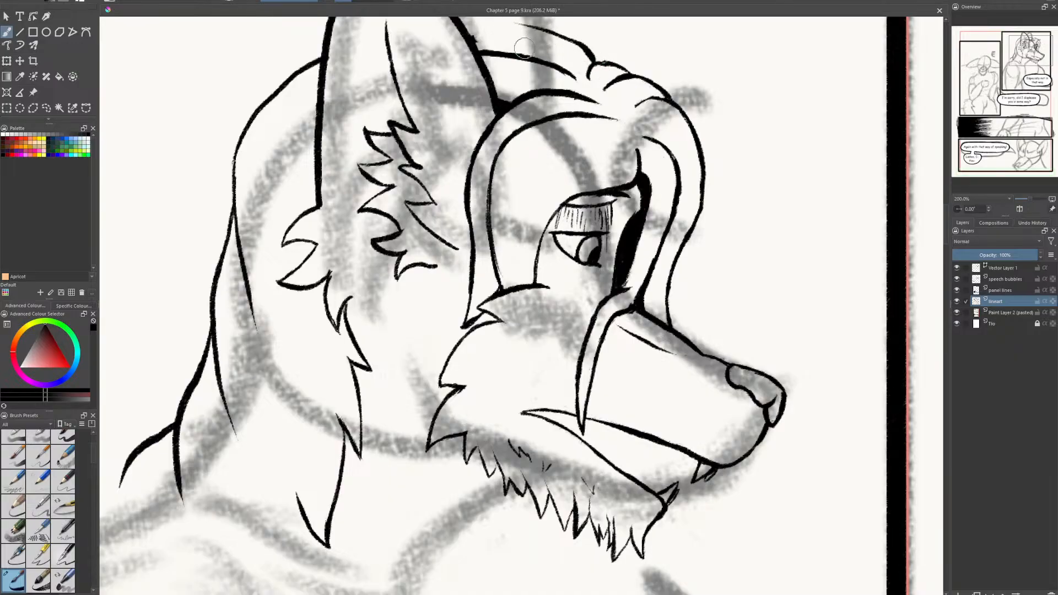
- Rework the curls where the forehead tuft meets the crown, erasing and redrawing the overlapping lines
drag(646, 110, 790, 336)
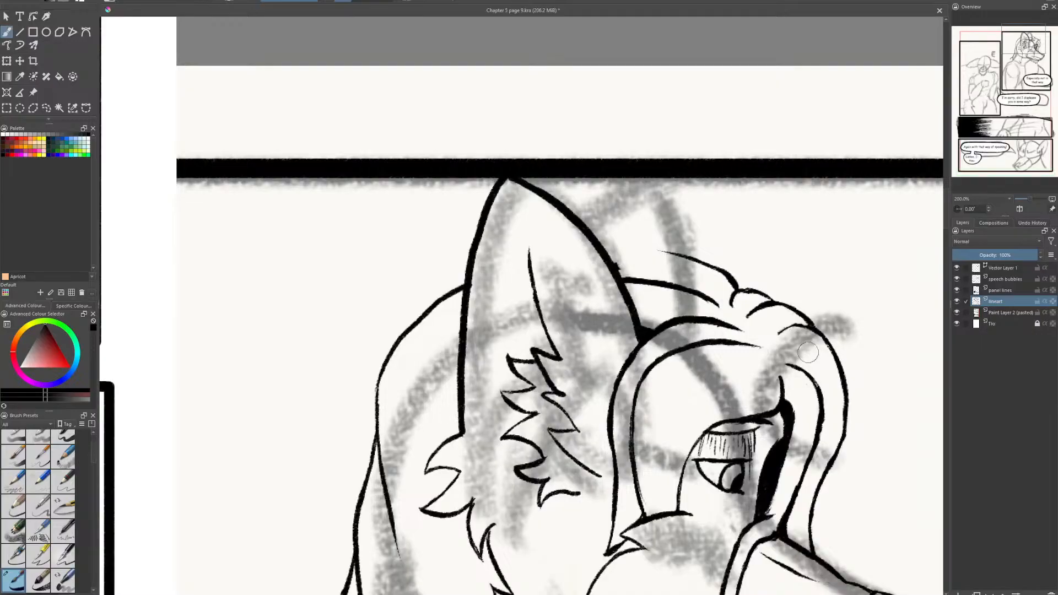
mouse_move(718, 303)
mouse_down()
mouse_move(646, 275)
mouse_move(663, 276)
mouse_move(621, 280)
mouse_move(679, 272)
mouse_move(665, 286)
mouse_move(622, 282)
mouse_move(652, 270)
mouse_move(629, 285)
mouse_move(714, 273)
mouse_move(751, 285)
mouse_move(705, 261)
mouse_move(734, 283)
mouse_move(714, 270)
mouse_move(705, 281)
mouse_move(747, 284)
mouse_up()
key(e)
key(e)
key(e)
key(e)
key(e)
key(e)
key(e)
key(e)
key(e)
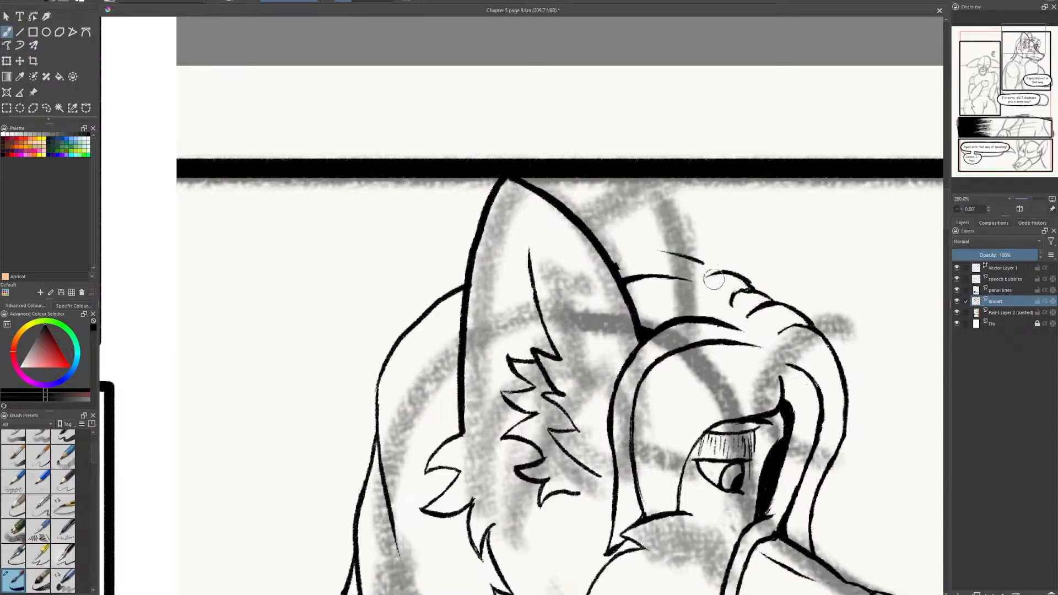
key(e)
- Ink the crown's hair outline back to the ear and add a parallel strand line inside it
mouse_move(699, 263)
mouse_down()
mouse_move(599, 244)
mouse_move(660, 260)
mouse_move(608, 252)
mouse_move(636, 244)
mouse_move(693, 253)
mouse_move(639, 241)
mouse_move(712, 266)
mouse_move(696, 254)
mouse_move(685, 255)
mouse_move(705, 268)
mouse_move(619, 270)
mouse_up()
key(e)
key(e)
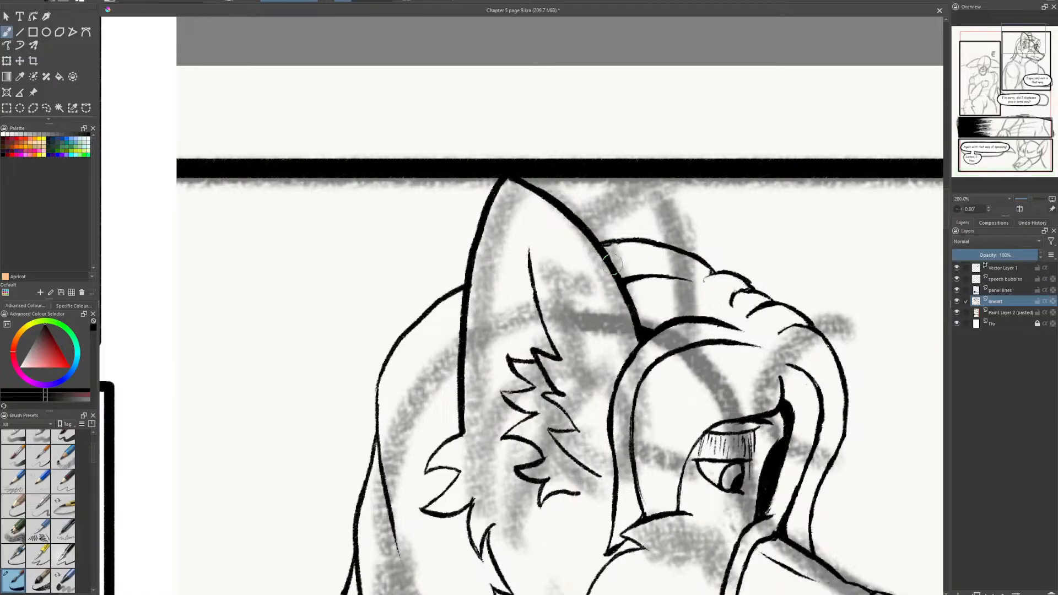
key(e)
mouse_move(689, 280)
mouse_down()
mouse_move(656, 277)
mouse_move(695, 290)
mouse_move(658, 260)
mouse_move(612, 260)
mouse_move(655, 265)
mouse_move(633, 262)
mouse_up()
key(e)
- Add short strokes along the hair parting between the crown curls and the brow
key(e)
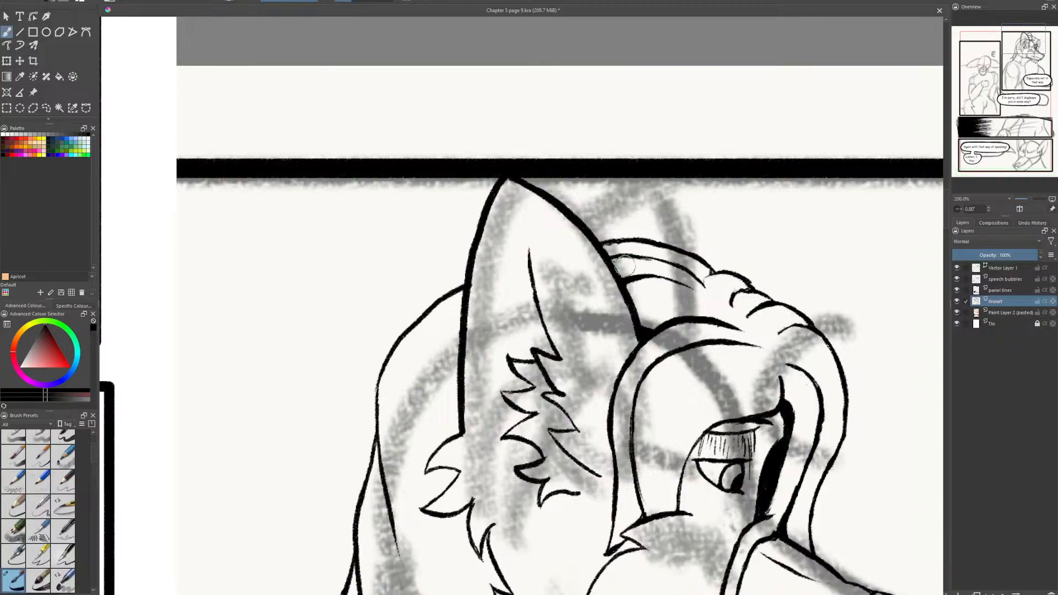
key(e)
drag(704, 298, 736, 321)
mouse_move(773, 355)
mouse_down()
mouse_move(777, 366)
mouse_move(770, 338)
mouse_up()
mouse_move(762, 325)
mouse_down()
mouse_move(727, 288)
mouse_move(754, 299)
mouse_move(746, 319)
mouse_up()
drag(740, 310, 719, 296)
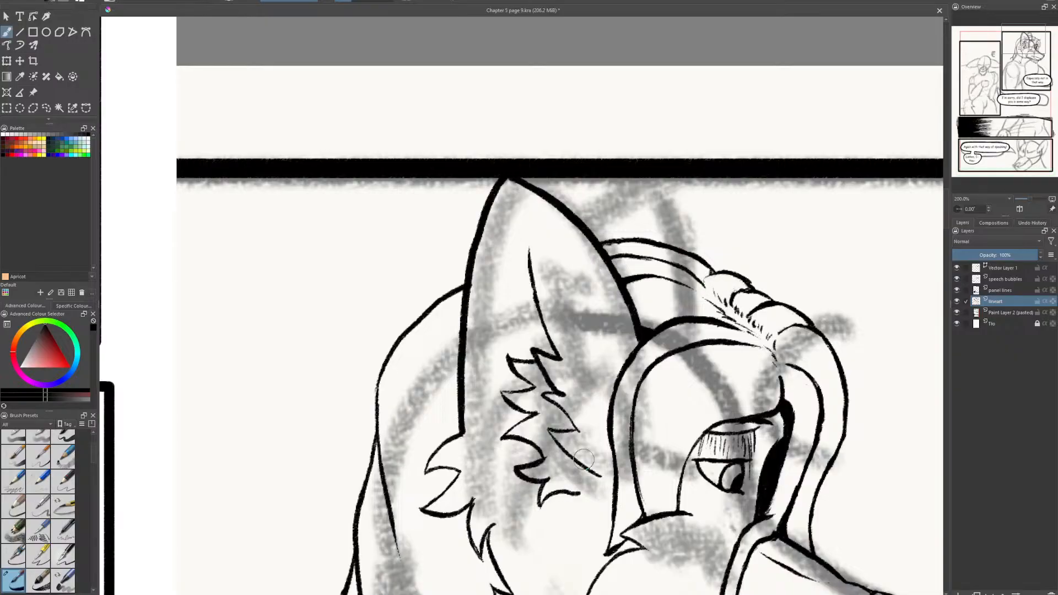
scroll(742, 483, down, 3)
drag(719, 497, 650, 283)
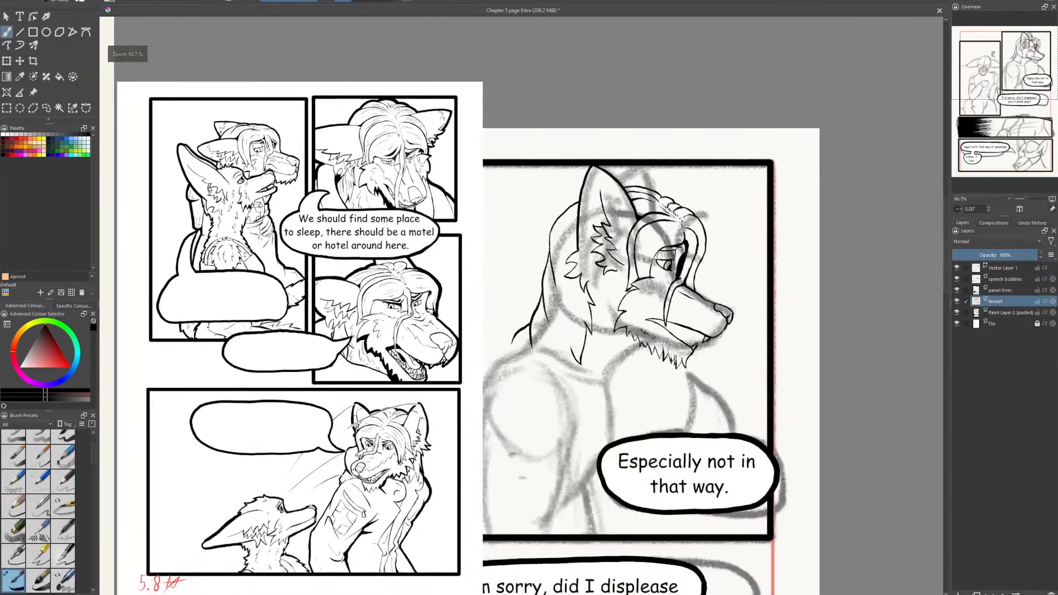
- Ink the far ear's edge behind the near ear, running from the panel's upper border down to the crown
scroll(646, 282, up, 3)
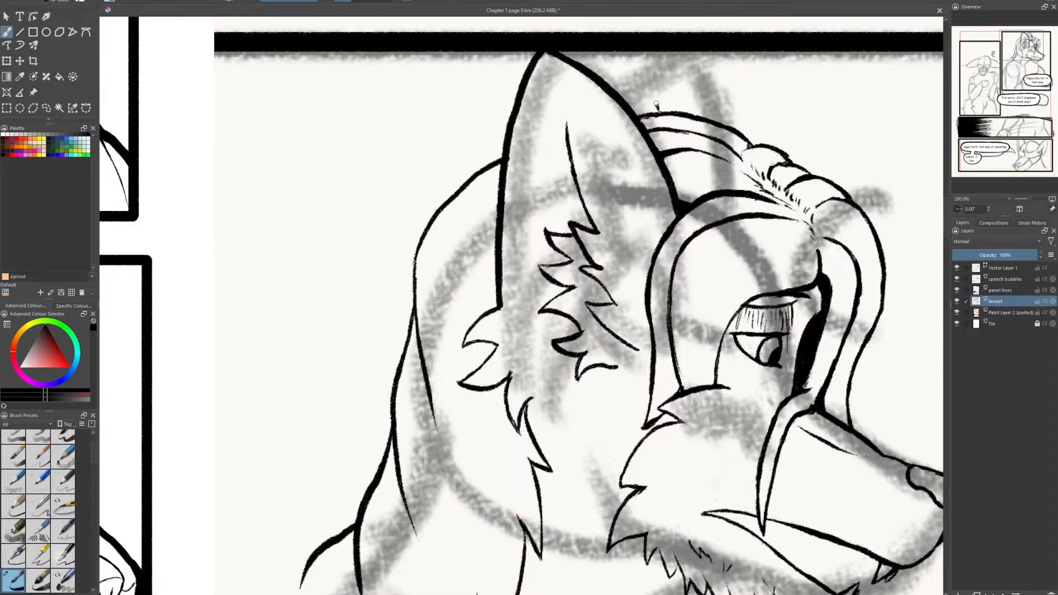
mouse_move(656, 103)
mouse_down()
mouse_move(624, 49)
mouse_move(654, 102)
mouse_up()
key(e)
drag(631, 70, 652, 101)
key(e)
drag(635, 63, 665, 109)
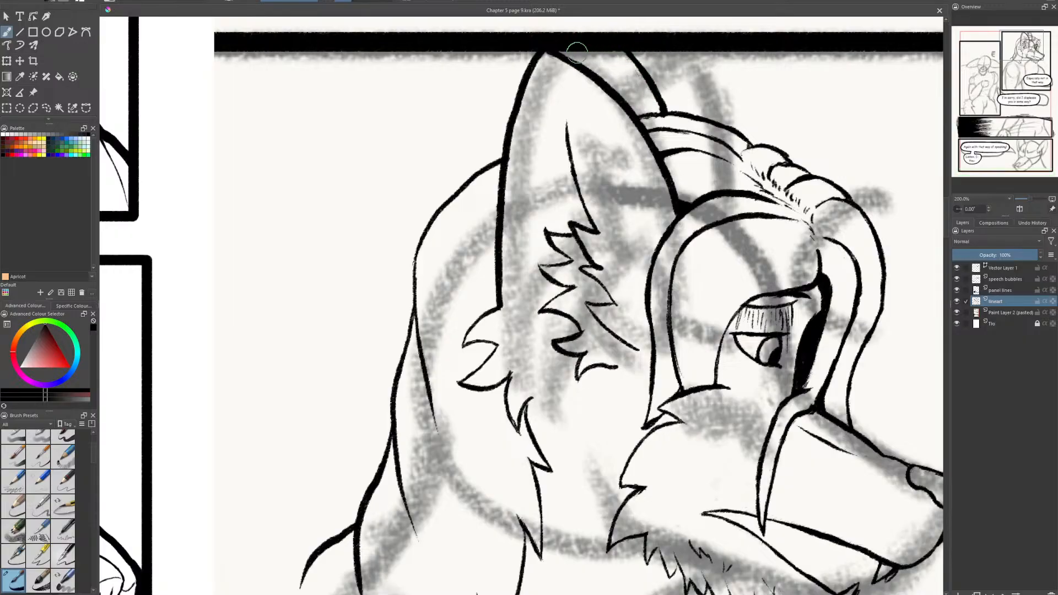
drag(591, 45, 581, 63)
scroll(607, 264, down, 3)
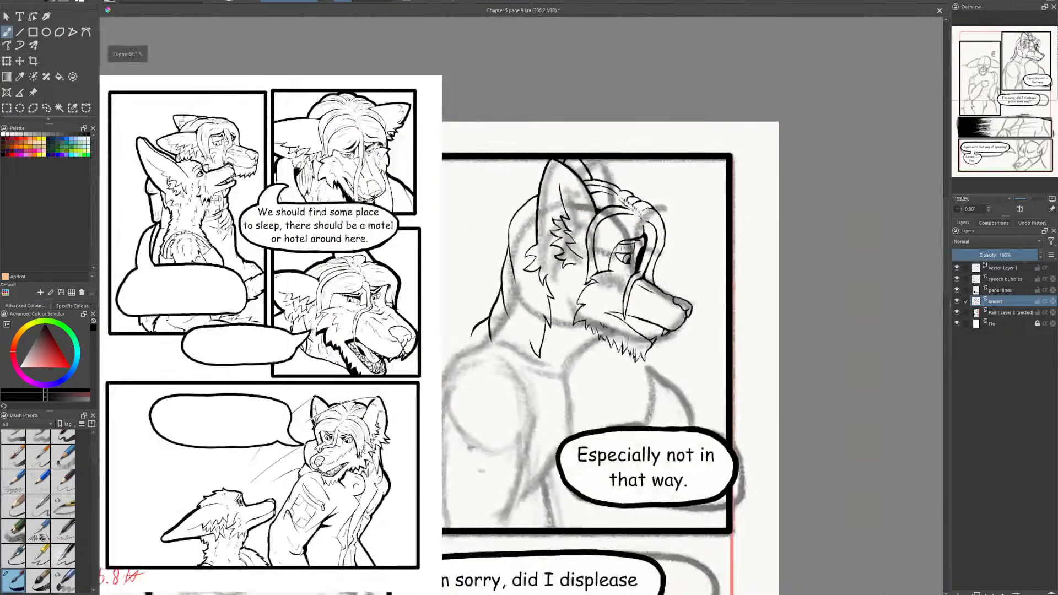
- Ink a row of jagged teeth and the inner lip line inside the character's open mouth
scroll(623, 286, up, 2)
drag(511, 149, 613, 281)
scroll(802, 358, down, 2)
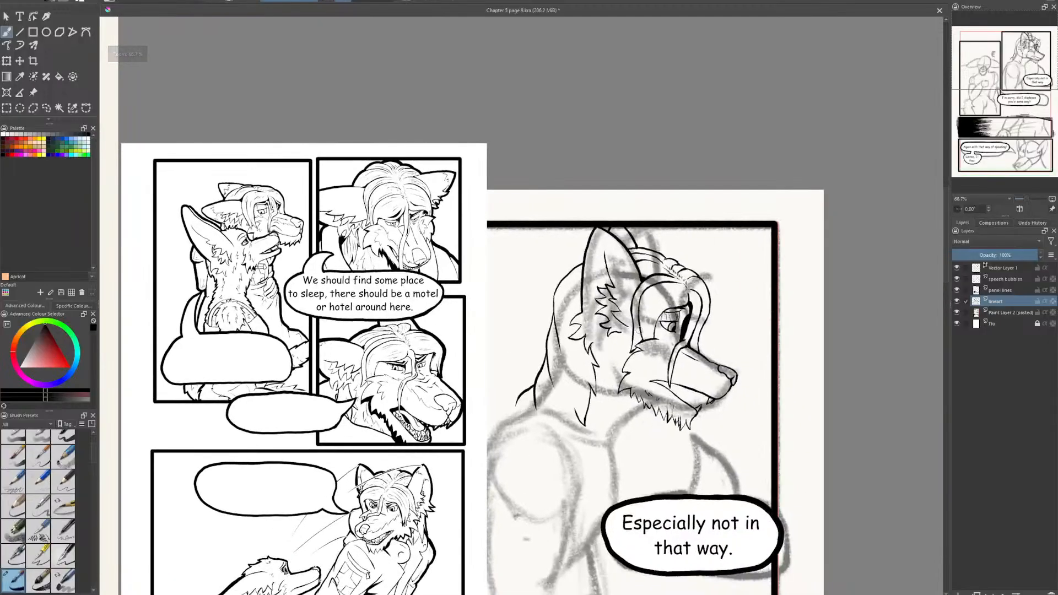
scroll(653, 361, up, 2)
drag(663, 371, 664, 250)
scroll(665, 251, down, 1)
scroll(665, 347, up, 1)
drag(664, 349, 631, 269)
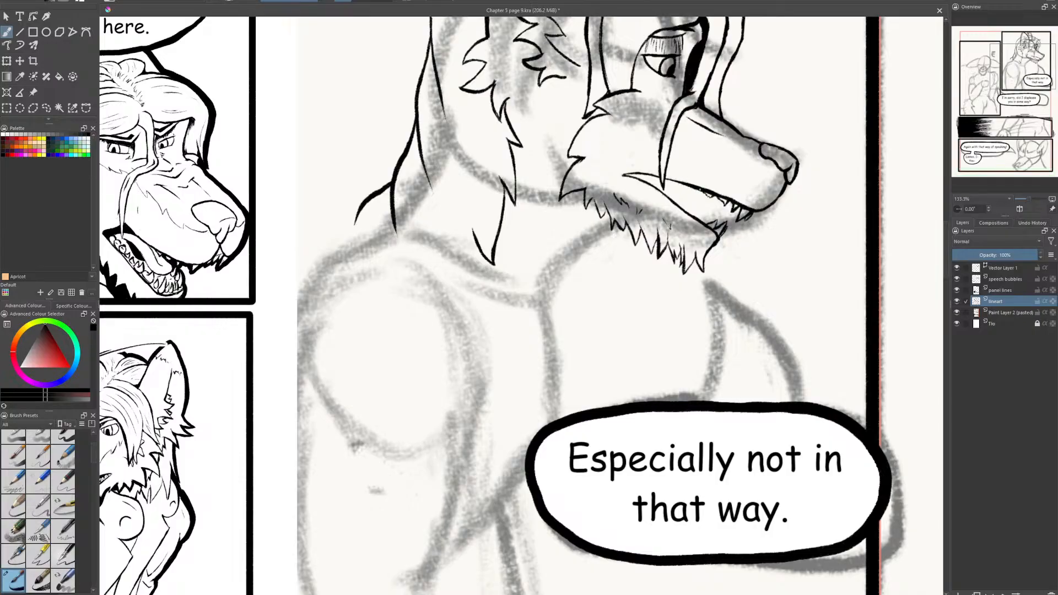
drag(695, 192, 692, 190)
drag(680, 202, 686, 209)
drag(673, 189, 679, 204)
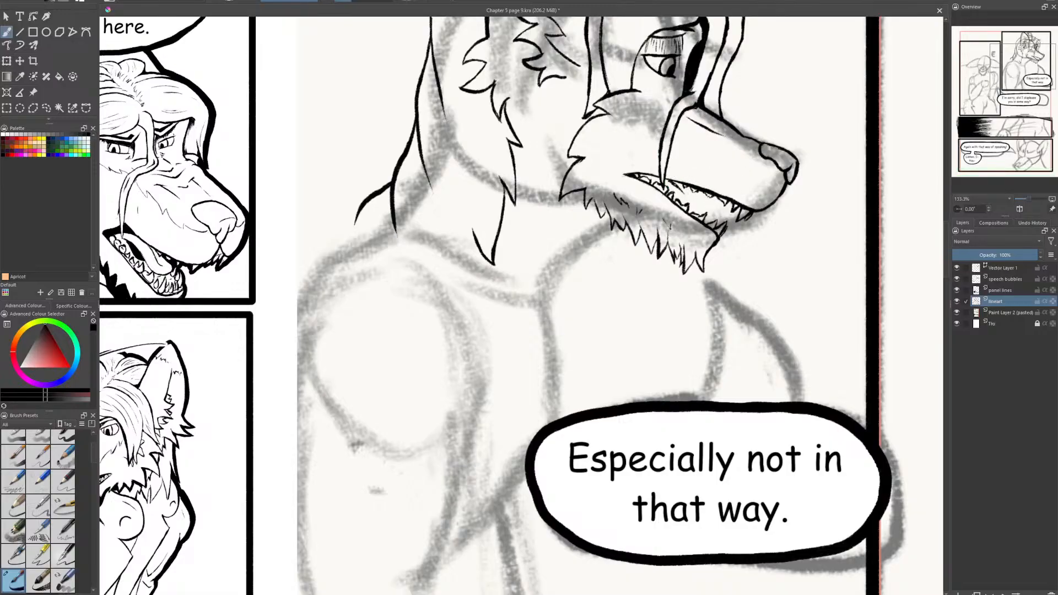
- Refine the lower teeth towards the front of the jaw, erasing and redrawing the overlapping lines
drag(679, 187, 711, 217)
key(e)
drag(706, 221, 709, 217)
key(e)
key(e)
- Ink jagged fur tufts down the front of the throat from the chin to the chest
drag(529, 306, 509, 251)
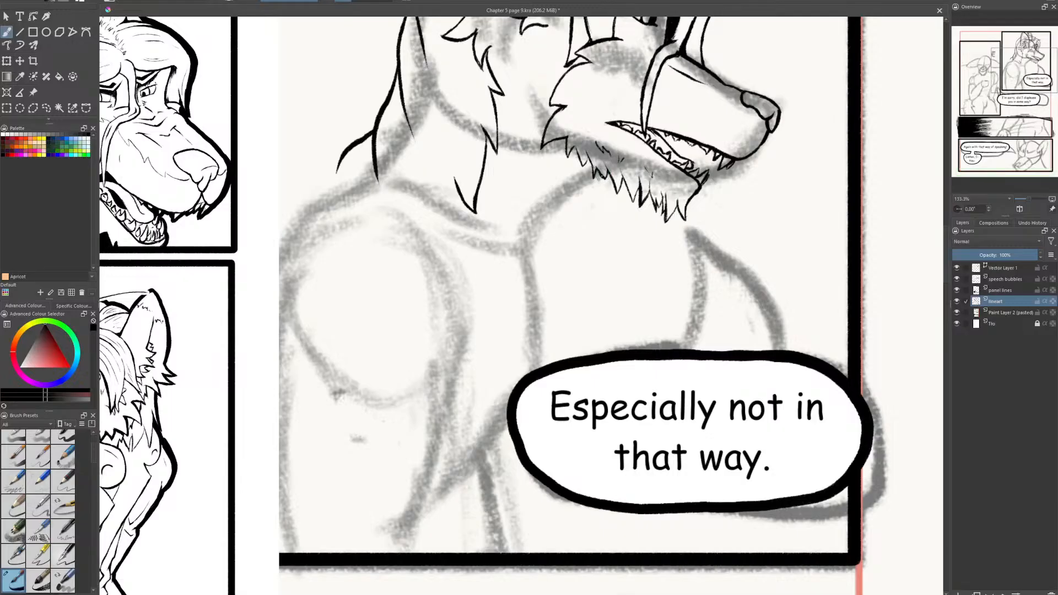
mouse_move(600, 177)
mouse_down()
mouse_move(575, 205)
mouse_move(573, 190)
mouse_move(565, 210)
mouse_move(553, 199)
mouse_move(561, 242)
mouse_move(548, 229)
mouse_move(540, 272)
mouse_move(527, 270)
mouse_move(547, 295)
mouse_move(528, 292)
mouse_up()
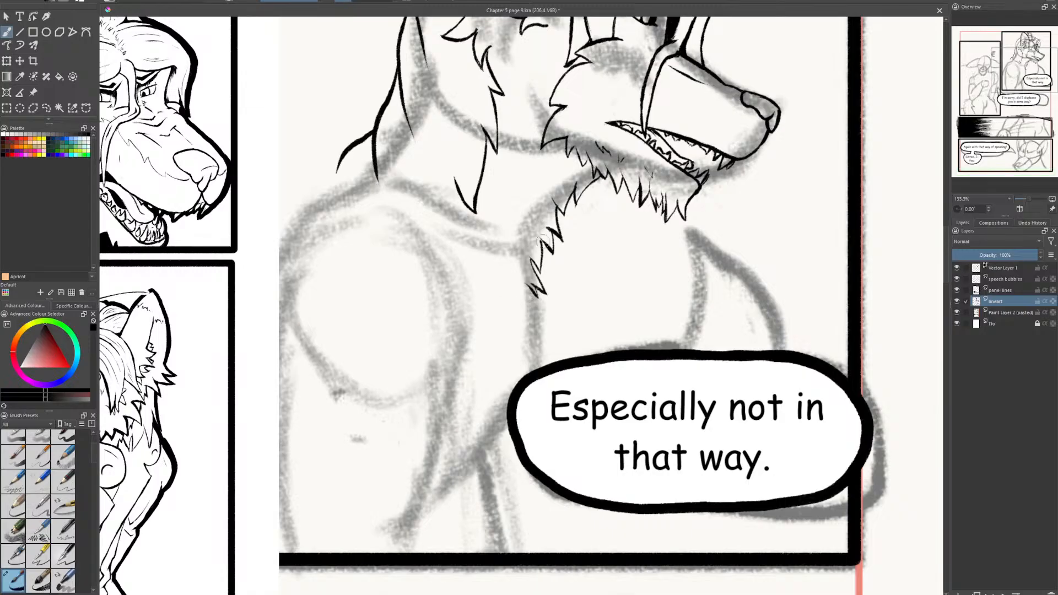
mouse_move(494, 305)
mouse_down()
mouse_move(551, 278)
mouse_move(523, 231)
mouse_move(323, 102)
mouse_up()
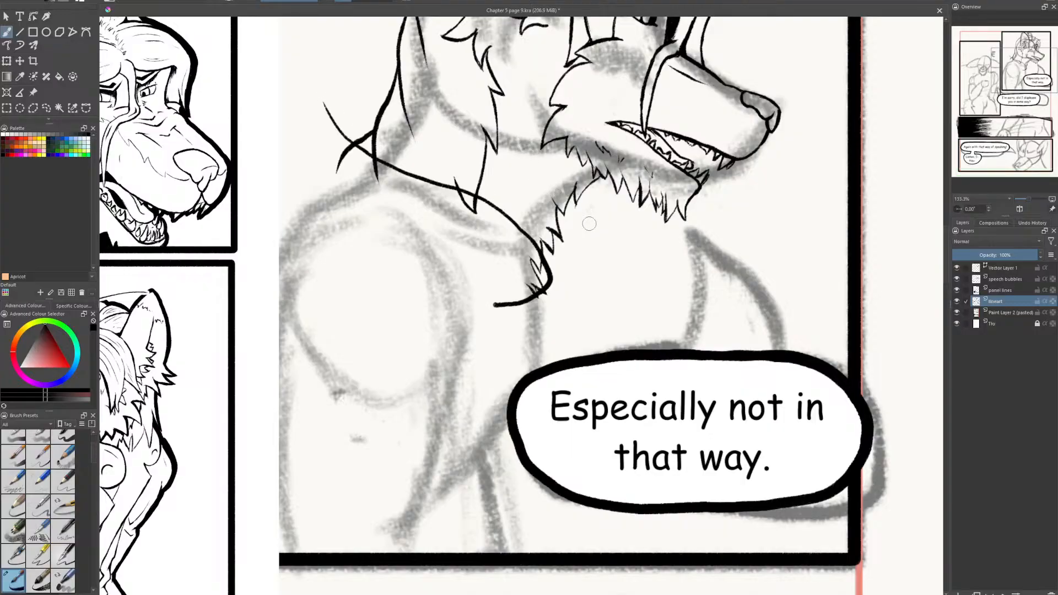
key(ctrl+z)
key(ctrl+z)
key(ctrl+z)
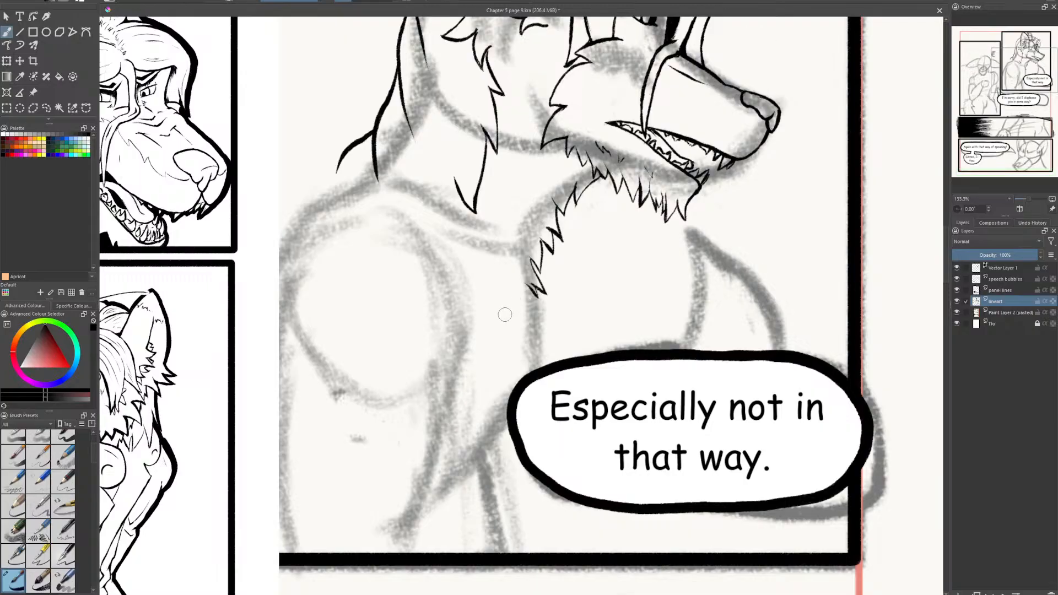
- Ink the collar's long curve from behind the neck round to the chest, plus the far collar edge beneath the chin
mouse_move(509, 315)
mouse_down()
mouse_move(571, 278)
mouse_move(547, 212)
mouse_move(345, 116)
mouse_move(327, 85)
mouse_up()
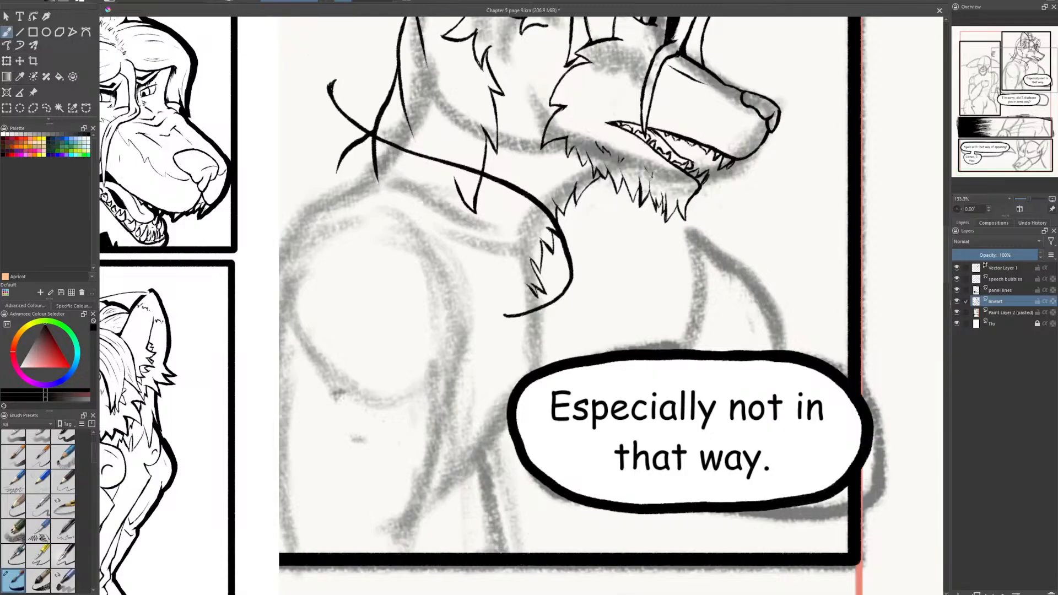
drag(329, 88, 337, 84)
key(e)
key(e)
drag(574, 200, 582, 209)
mouse_move(576, 202)
mouse_down()
mouse_move(594, 273)
mouse_move(557, 307)
mouse_move(574, 315)
mouse_up()
- Ink the pointed collar ends and both front edges of the open jacket down to the panel border, cleaning the line ends
mouse_move(504, 315)
mouse_down()
mouse_move(543, 341)
mouse_move(534, 336)
mouse_move(538, 368)
mouse_up()
drag(511, 449, 507, 553)
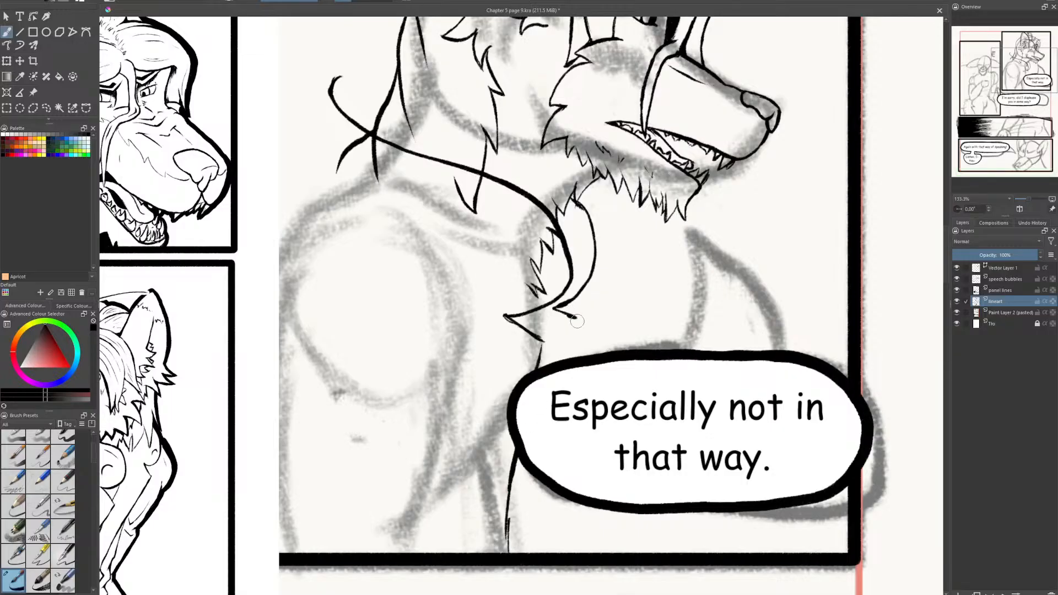
drag(577, 320, 562, 359)
drag(538, 479, 535, 551)
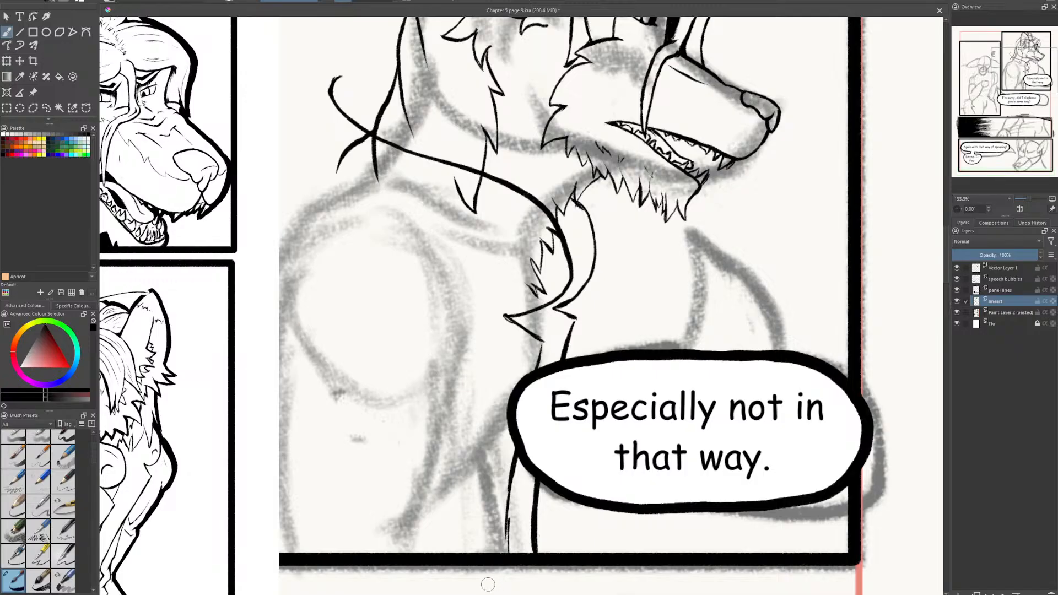
mouse_move(510, 552)
mouse_down()
mouse_move(503, 476)
mouse_move(507, 552)
mouse_up()
key(e)
key(e)
drag(504, 313, 542, 343)
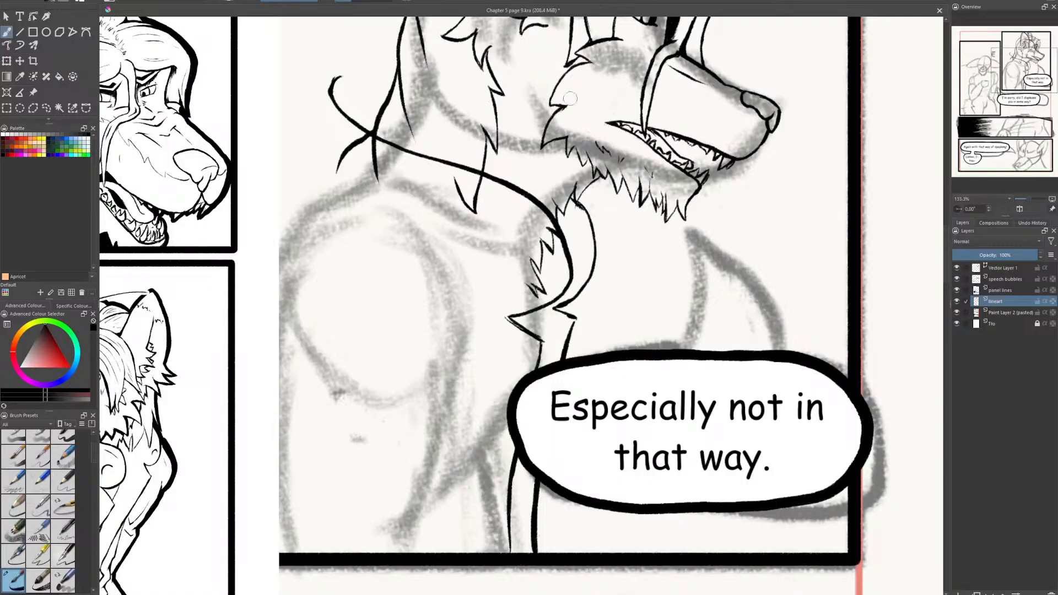
- Shift the reference page clear of the panel and ink the thin line along the top of the near shoulder
click(33, 93)
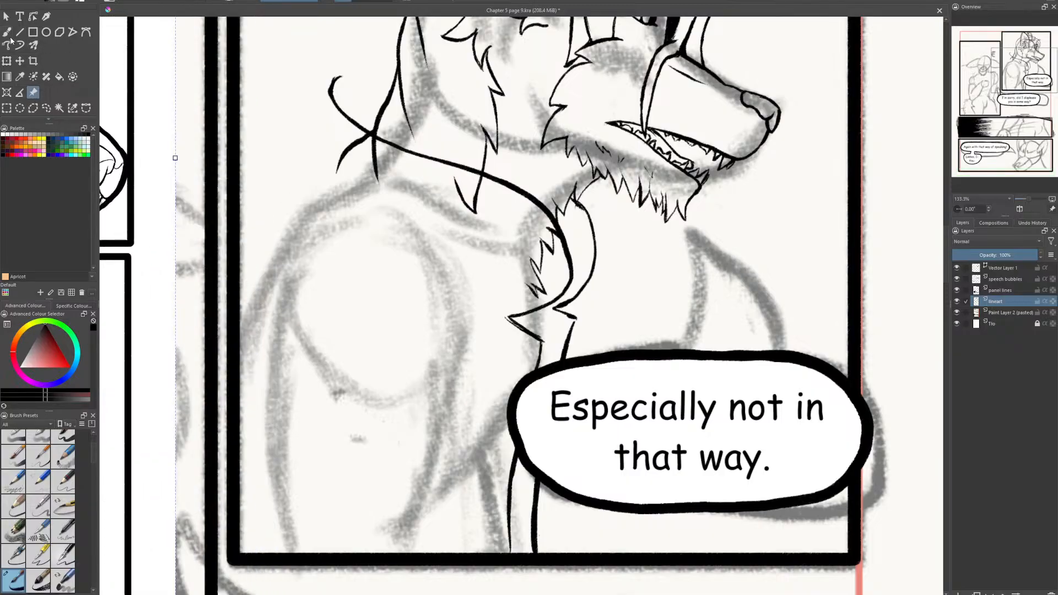
click(7, 32)
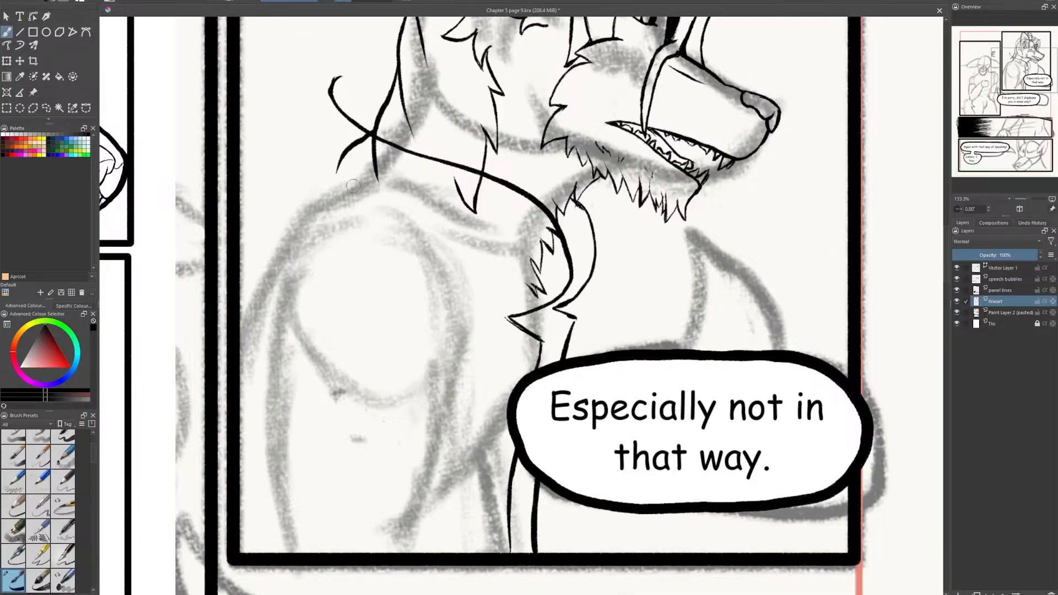
mouse_move(351, 196)
mouse_down()
mouse_move(421, 218)
mouse_move(473, 251)
mouse_up()
mouse_move(333, 197)
mouse_down()
mouse_move(276, 207)
mouse_move(347, 210)
mouse_move(269, 207)
mouse_move(333, 195)
mouse_move(322, 195)
mouse_move(326, 206)
mouse_move(292, 203)
mouse_up()
key(e)
key(e)
key(e)
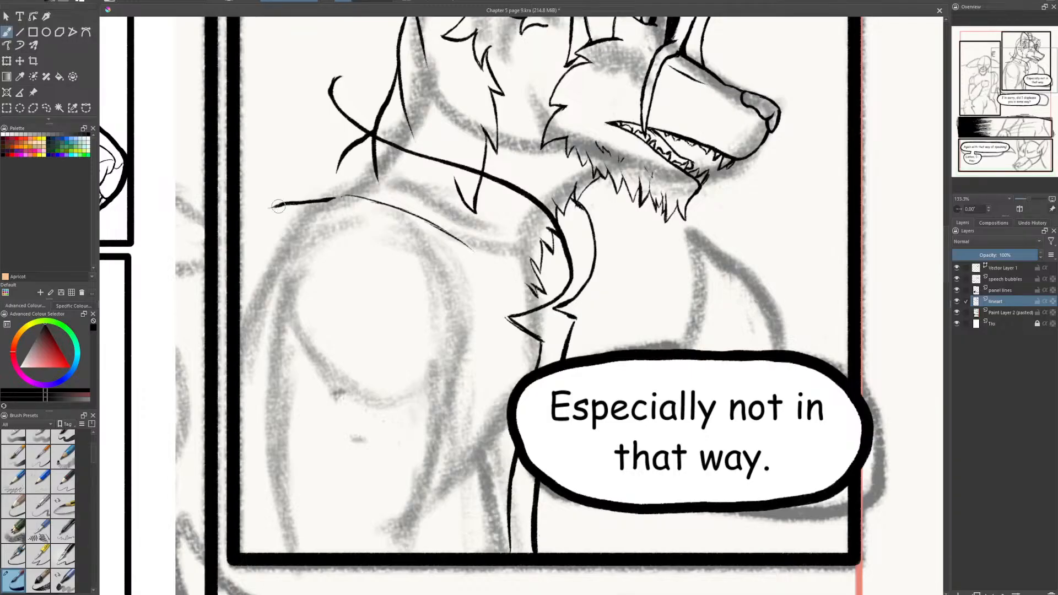
- Ink the outer curve of the shoulder down to the panel's side border and thicken the line
mouse_move(272, 206)
mouse_down()
mouse_move(249, 267)
mouse_move(253, 248)
mouse_move(240, 324)
mouse_up()
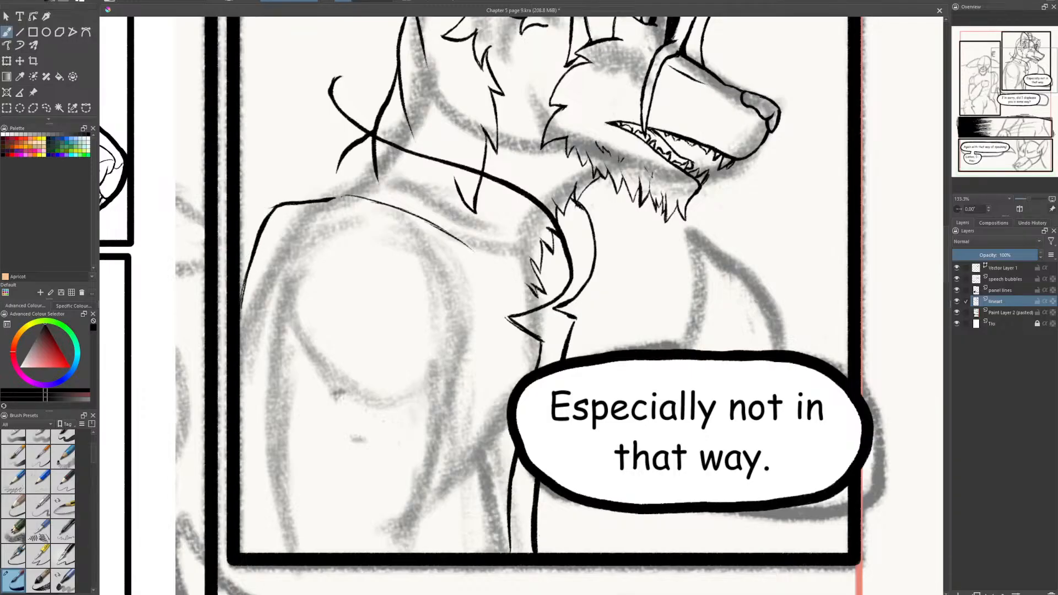
drag(268, 221, 243, 297)
drag(251, 260, 241, 318)
drag(255, 248, 242, 301)
drag(244, 271, 260, 225)
- Ink the upper arm's front edge below the shoulder and a short fold line beside the armpit
drag(733, 36, 799, 0)
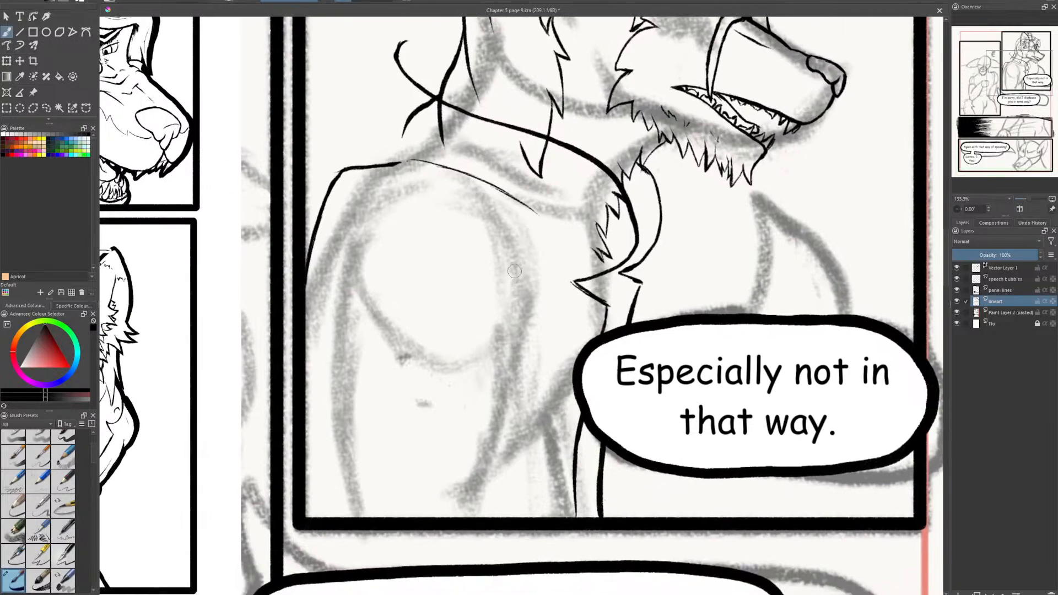
drag(511, 252, 467, 417)
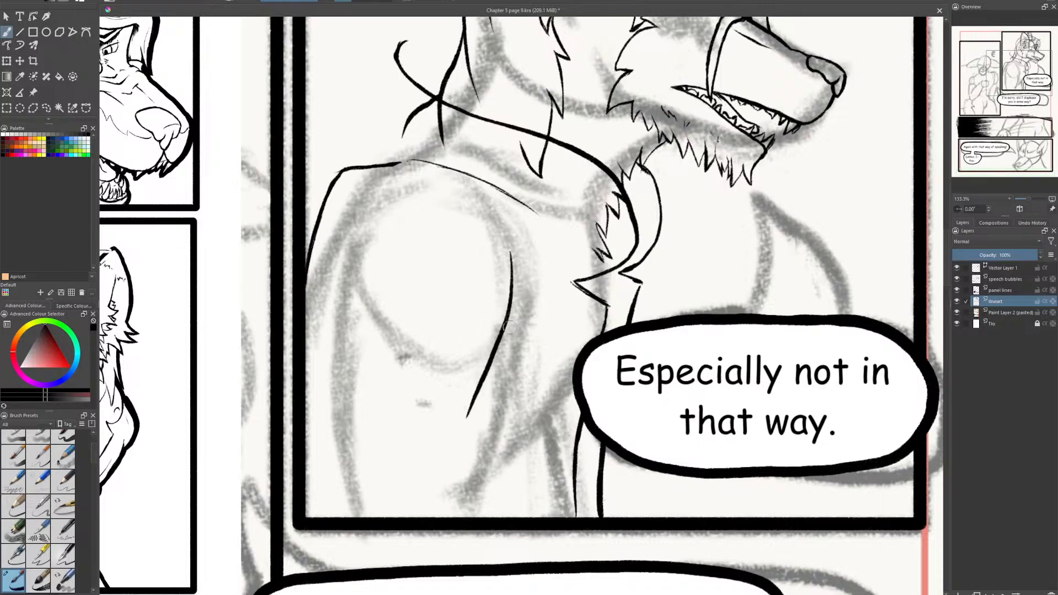
drag(504, 352, 528, 307)
drag(505, 353, 546, 281)
- Ink the sleeve's front edge from the armpit fold down to the panel's lower border, correcting its thickness
drag(494, 359, 485, 490)
mouse_move(494, 428)
mouse_down()
mouse_move(483, 517)
mouse_move(496, 437)
mouse_up()
drag(487, 475, 495, 430)
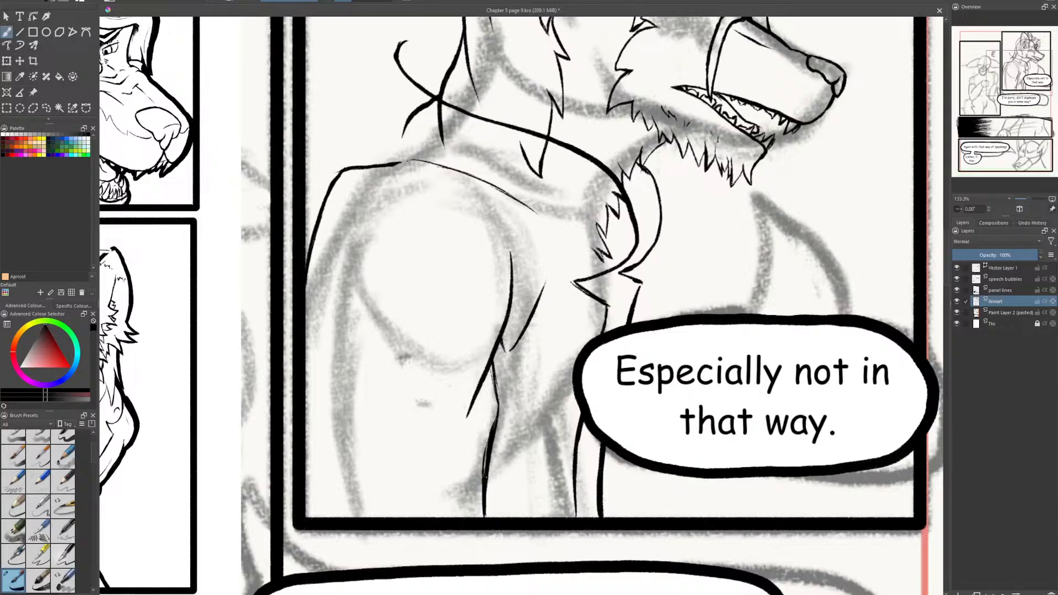
mouse_move(483, 478)
mouse_down()
mouse_move(498, 411)
mouse_move(491, 502)
mouse_up()
key(e)
mouse_move(494, 452)
mouse_down()
mouse_move(500, 421)
mouse_move(489, 499)
mouse_up()
- Add a pointed crease with a long diagonal line and a short return stroke at the sleeve's elbow
mouse_move(498, 434)
mouse_down()
mouse_move(494, 450)
mouse_move(437, 442)
mouse_move(427, 465)
mouse_up()
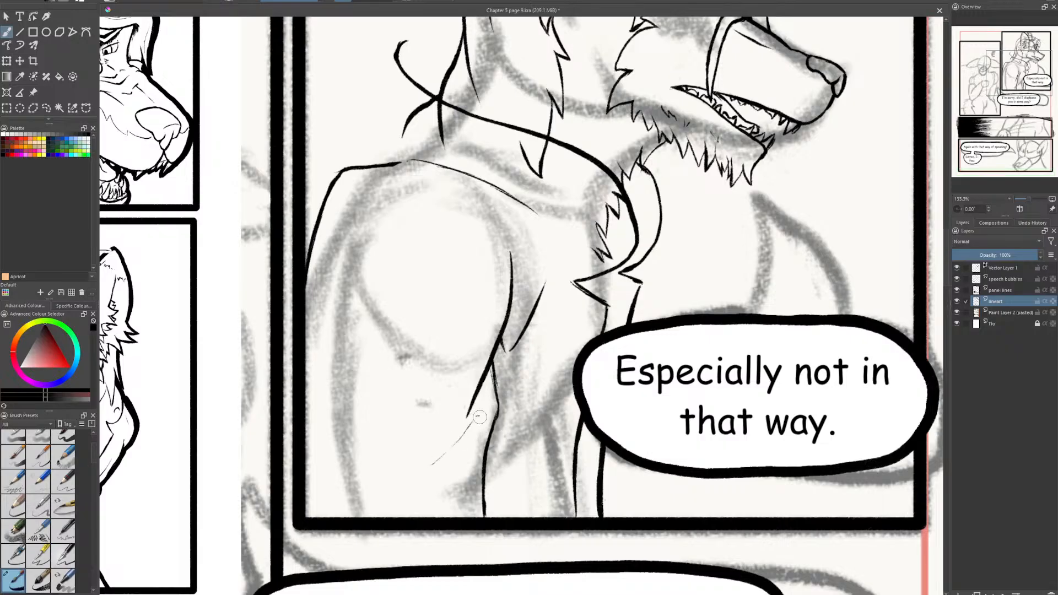
drag(478, 418, 471, 465)
mouse_move(474, 420)
mouse_down()
mouse_move(408, 489)
mouse_move(471, 430)
mouse_up()
drag(421, 481, 472, 428)
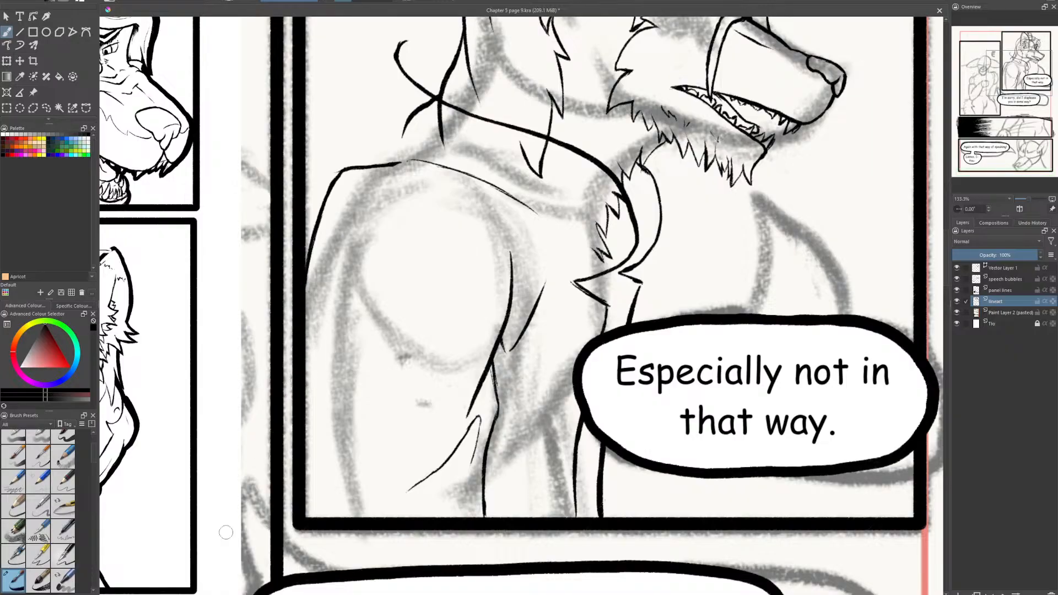
- Ink the sleeve's back edge beside the panel border and add fold lines across the shoulder
drag(302, 359, 323, 439)
key(e)
drag(313, 379, 330, 452)
mouse_move(364, 177)
mouse_down()
mouse_move(472, 206)
mouse_move(504, 232)
mouse_up()
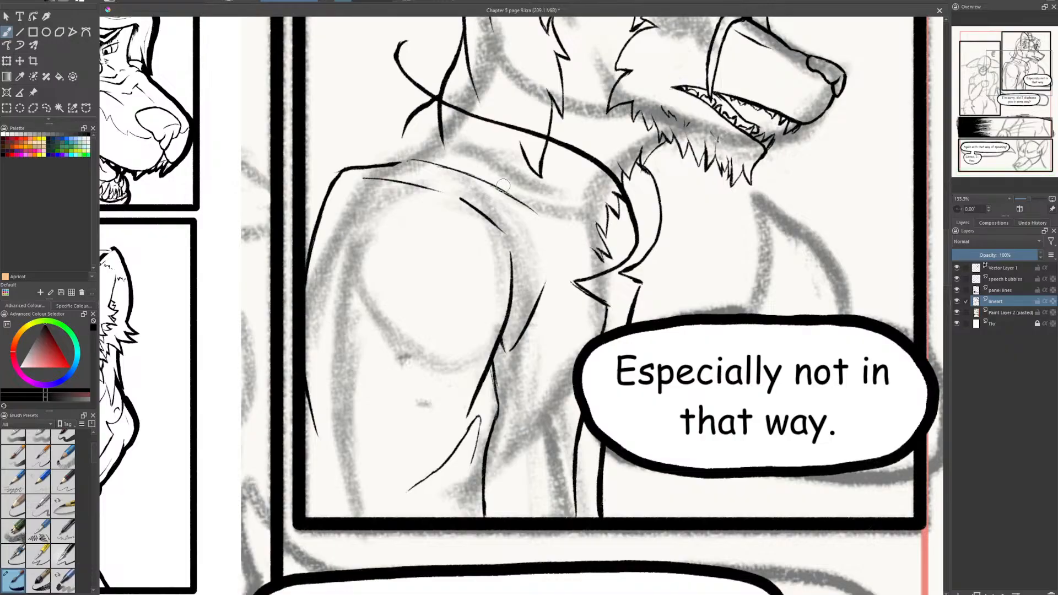
- Ink a narrow slanted zip pocket across the upper sleeve, closing both ends and cleaning its upper edge
mouse_move(351, 209)
mouse_down()
mouse_move(475, 267)
mouse_move(474, 286)
mouse_up()
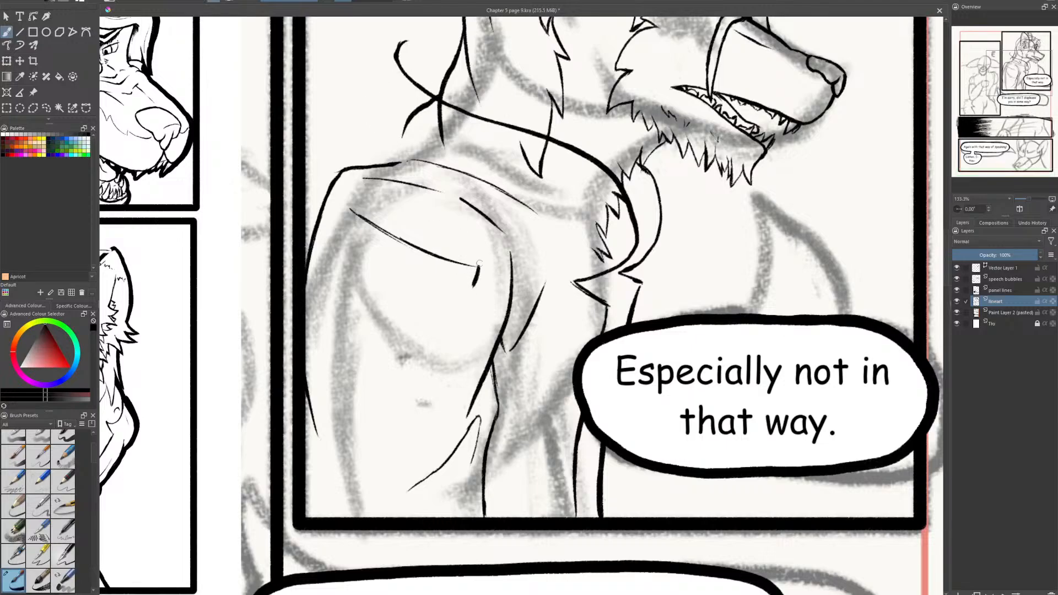
drag(425, 271, 475, 280)
mouse_move(411, 264)
mouse_down()
mouse_move(448, 277)
mouse_move(423, 269)
mouse_up()
mouse_move(374, 244)
mouse_down()
mouse_move(457, 272)
mouse_move(379, 246)
mouse_up()
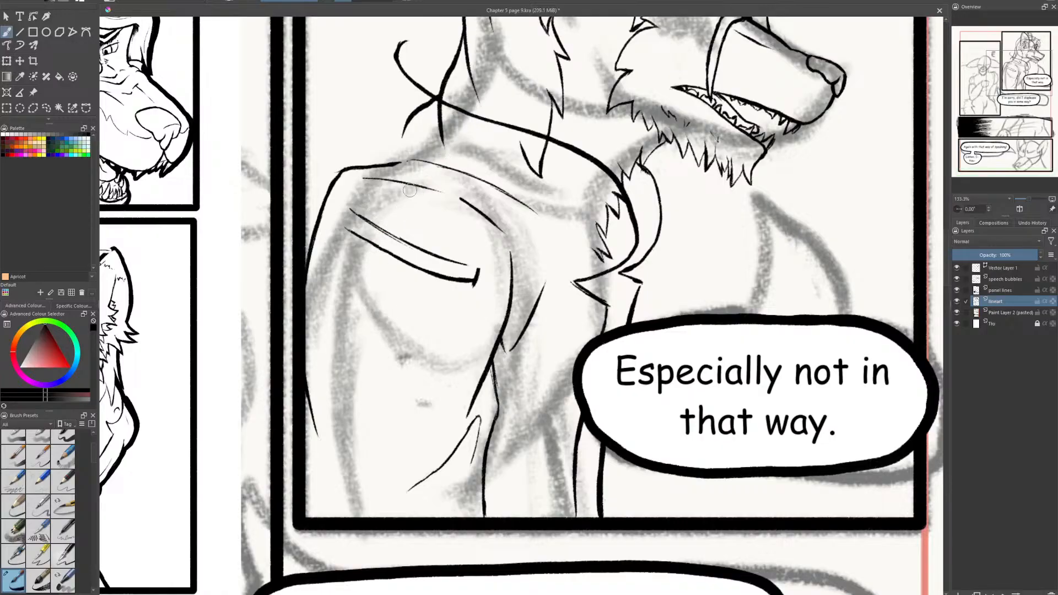
drag(345, 211, 346, 228)
drag(361, 221, 408, 248)
key(e)
mouse_move(346, 224)
mouse_down()
mouse_move(353, 213)
mouse_move(345, 228)
mouse_move(357, 216)
mouse_move(483, 267)
mouse_up()
key(e)
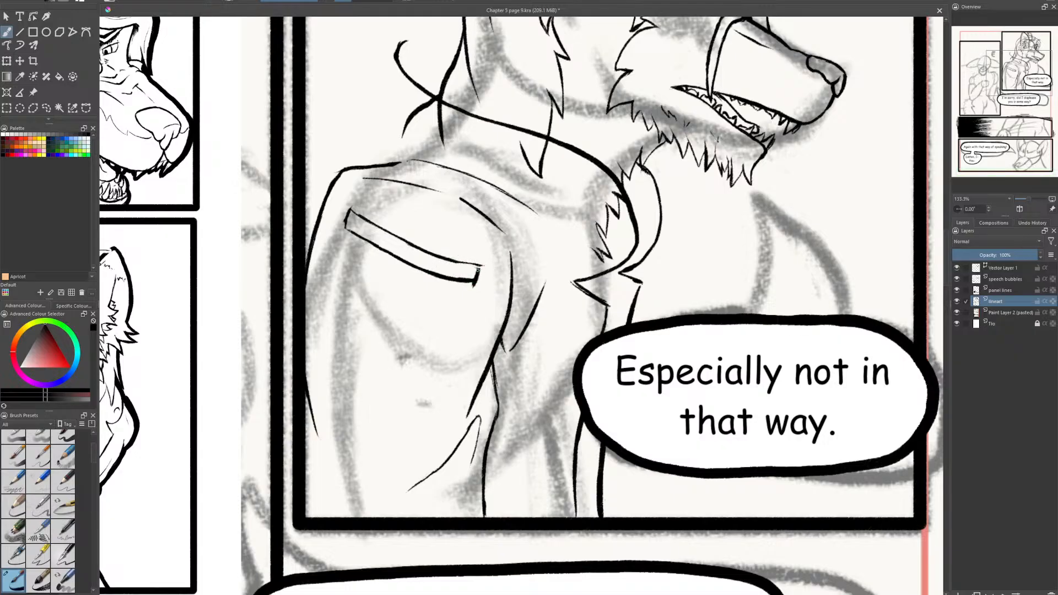
- Draw a trapezoid zip pull hanging from the lower end of the sleeve pocket and clean up its outline
mouse_move(479, 264)
mouse_down()
mouse_move(478, 281)
mouse_move(453, 278)
mouse_move(468, 278)
mouse_up()
drag(470, 270, 458, 309)
drag(475, 272, 487, 300)
mouse_move(460, 304)
mouse_down()
mouse_move(486, 302)
mouse_move(474, 281)
mouse_up()
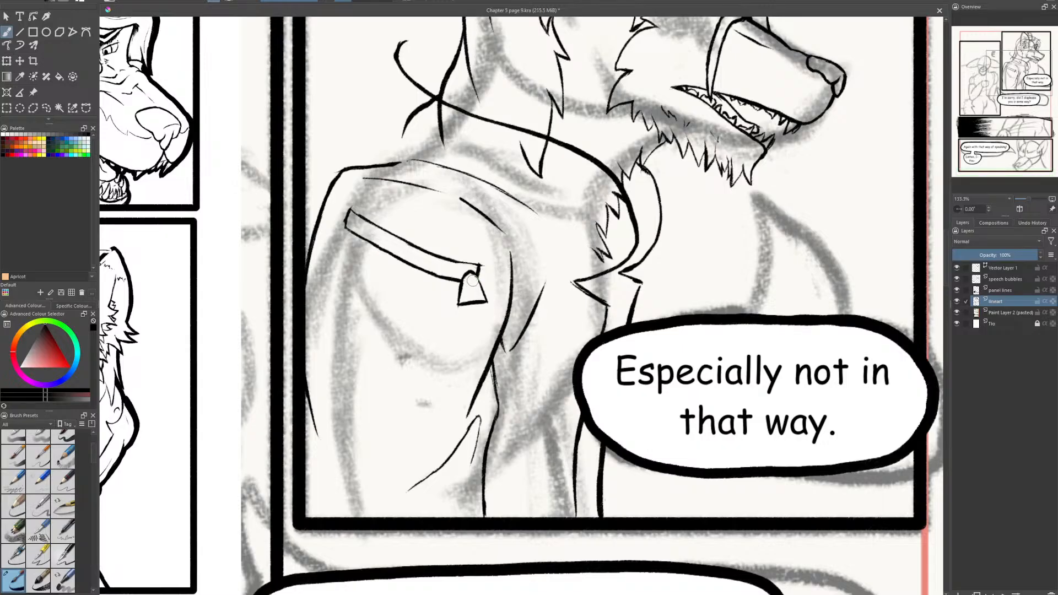
key(e)
drag(472, 274, 486, 298)
- Erase the throat fur and the neck hair tip that overlap the jacket collar
drag(532, 453, 564, 551)
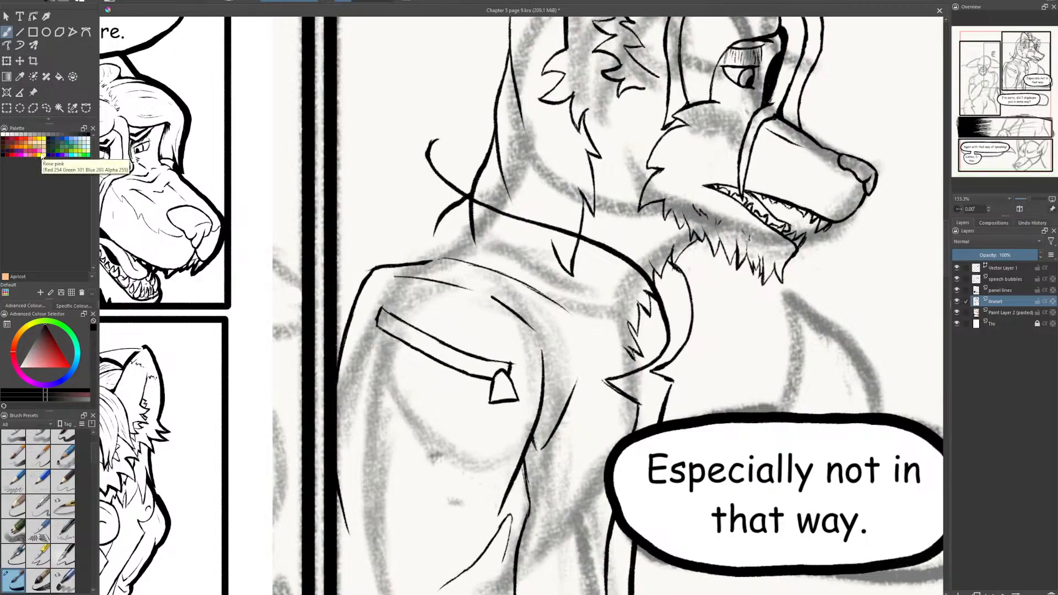
key(e)
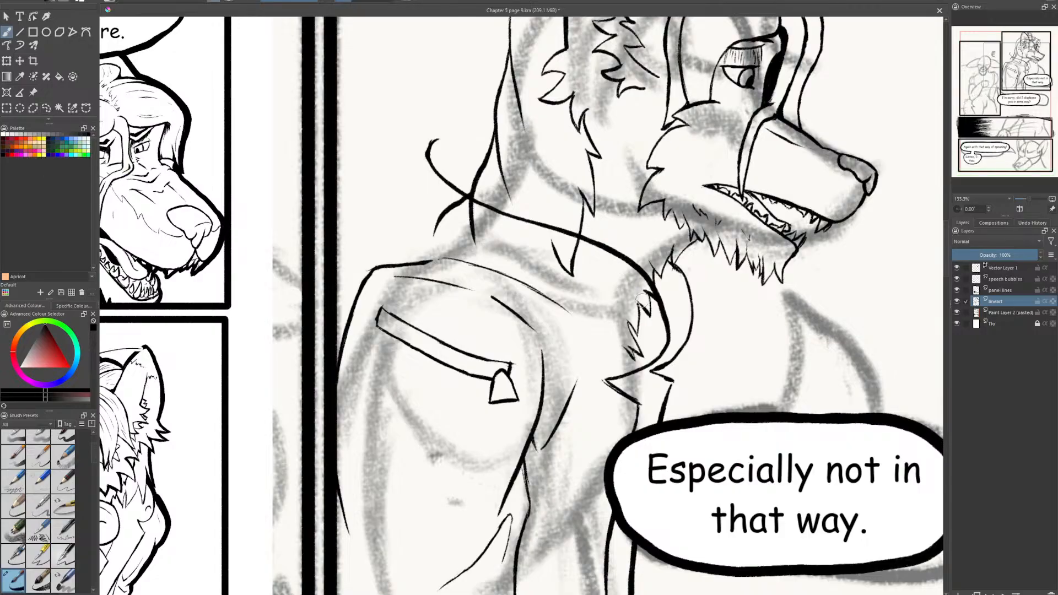
mouse_move(642, 297)
mouse_down()
mouse_move(655, 312)
mouse_move(629, 359)
mouse_move(647, 351)
mouse_up()
mouse_move(572, 272)
mouse_down()
mouse_move(548, 237)
mouse_move(587, 244)
mouse_up()
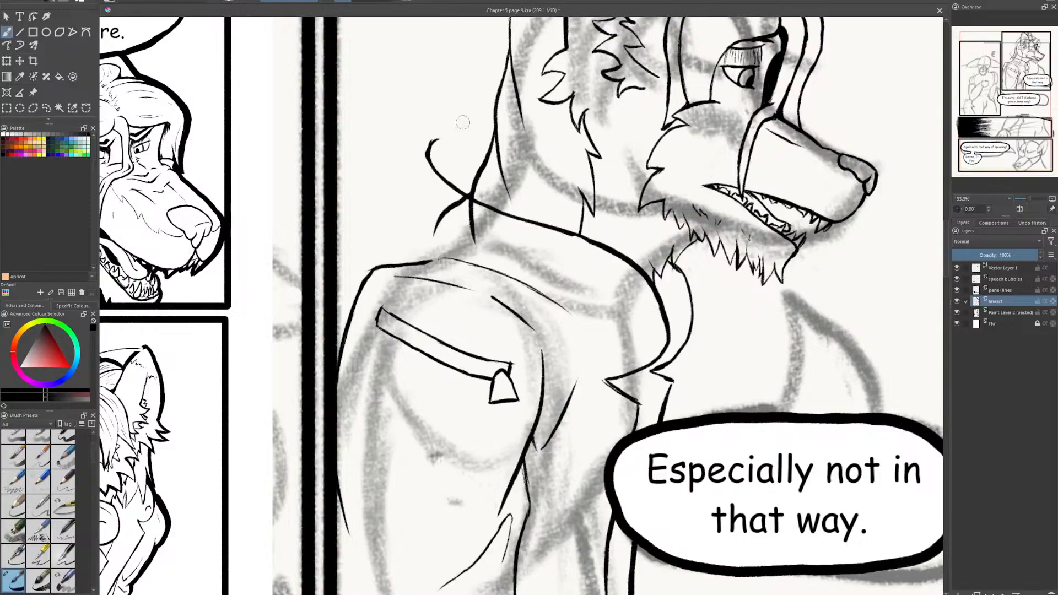
drag(677, 273, 676, 272)
key(e)
key(e)
key(e)
- Ink the hood's rounded outline behind the neck down to the shoulder, with the far shoulder line beside it
drag(488, 144, 436, 112)
key(ctrl+z)
mouse_move(489, 149)
mouse_down()
mouse_move(434, 128)
mouse_move(390, 133)
mouse_up()
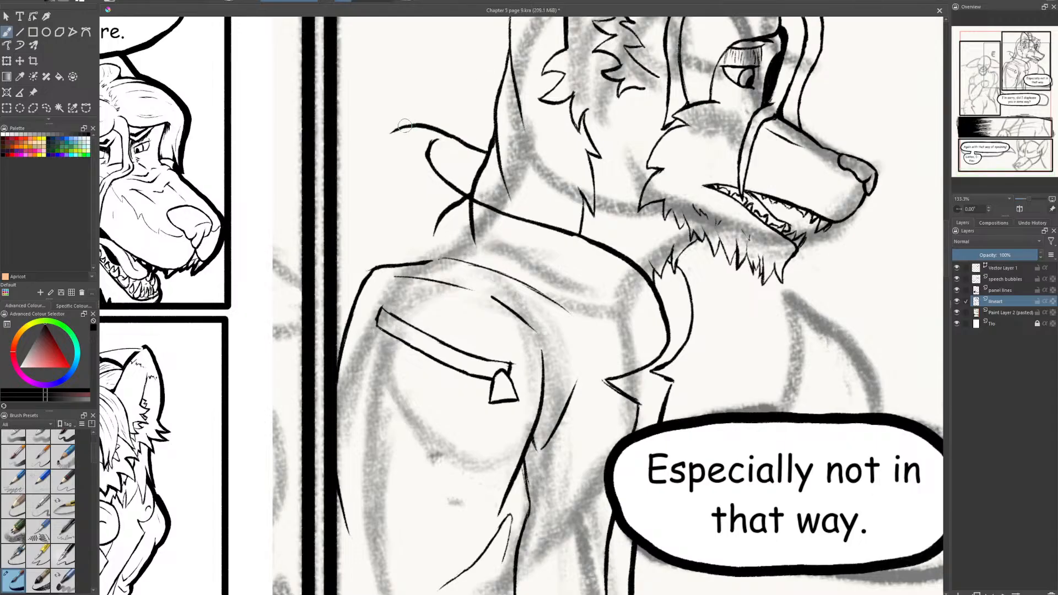
drag(392, 131, 352, 229)
drag(392, 134, 361, 227)
key(e)
mouse_move(396, 136)
mouse_down()
mouse_move(364, 193)
mouse_move(353, 244)
mouse_move(367, 187)
mouse_up()
mouse_move(399, 130)
mouse_down()
mouse_move(354, 198)
mouse_move(368, 264)
mouse_up()
drag(359, 216, 338, 289)
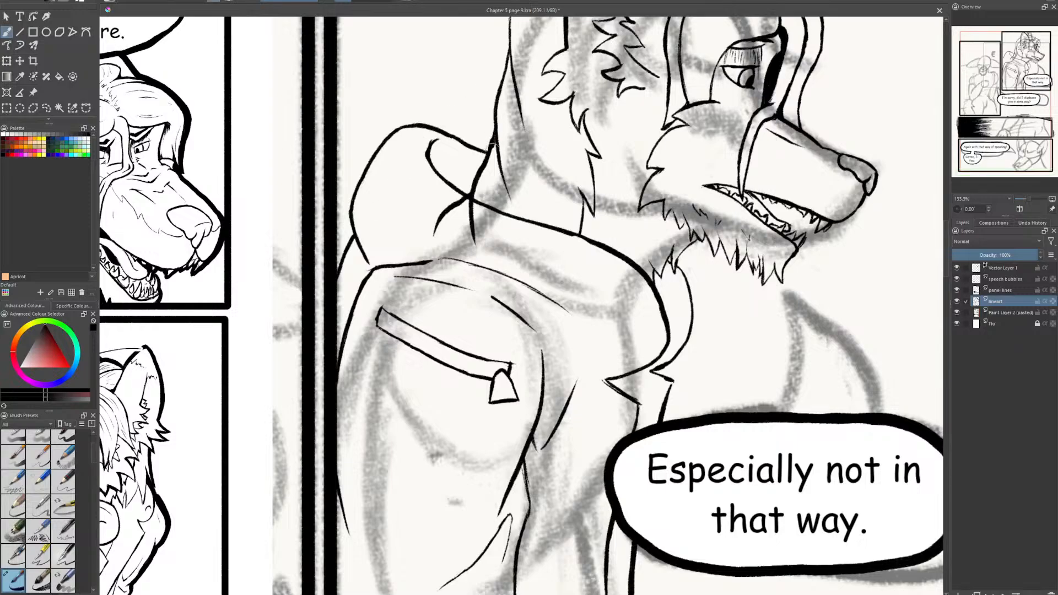
- Erase the neck hair lines crossing the hood, tidy the hood's opening edge, and save the file
mouse_move(459, 197)
mouse_down()
mouse_move(487, 249)
mouse_move(420, 226)
mouse_up()
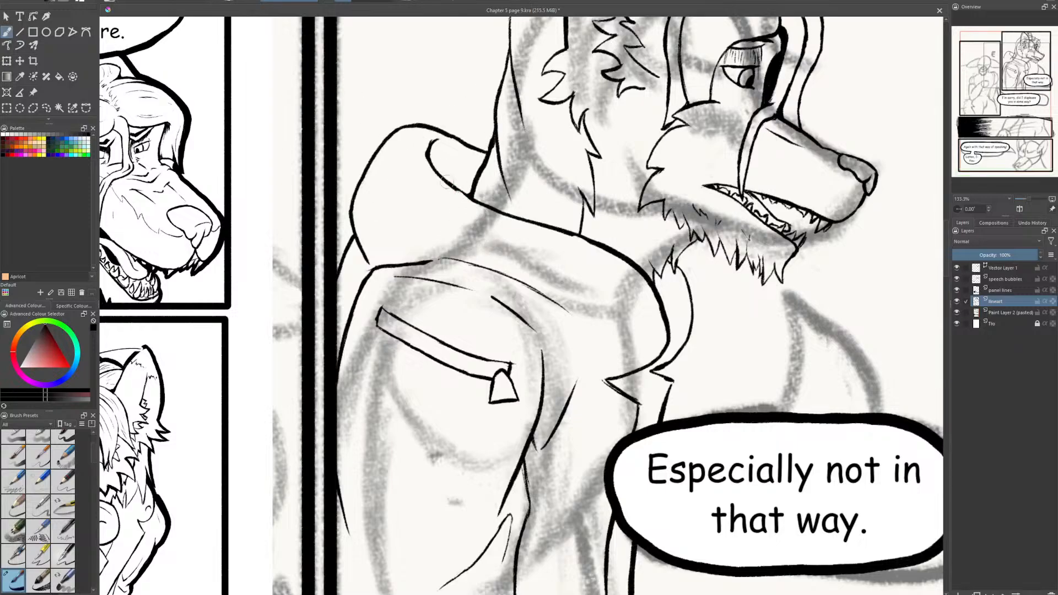
mouse_move(446, 182)
mouse_down()
mouse_move(484, 206)
mouse_move(463, 198)
mouse_up()
key(e)
key(e)
mouse_move(443, 178)
mouse_down()
mouse_move(472, 197)
mouse_move(455, 191)
mouse_up()
click(41, 2)
scroll(573, 267, up, 1)
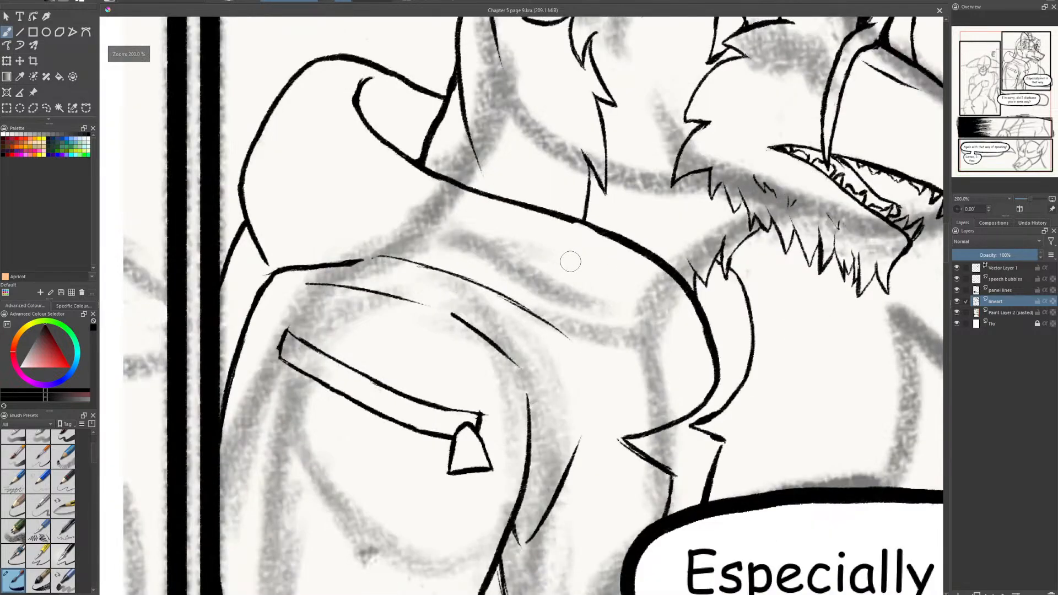
- Thicken the hood's edge over the shoulder and ink a large four-sided patch outline beneath the sleeve pocket's zip
drag(563, 217, 615, 239)
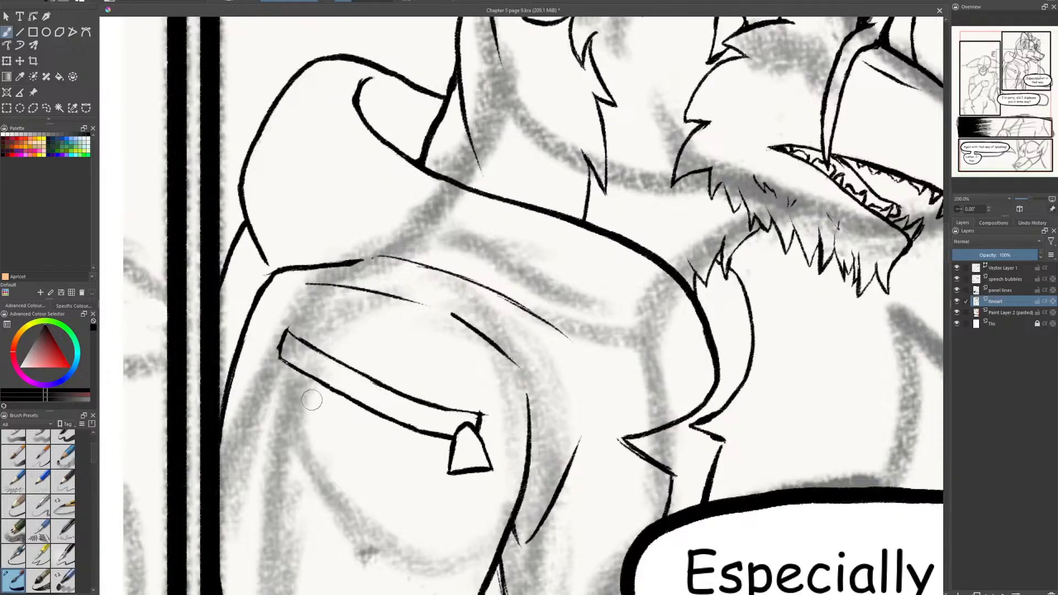
scroll(588, 347, down, 3)
drag(551, 355, 623, 284)
scroll(622, 284, up, 1)
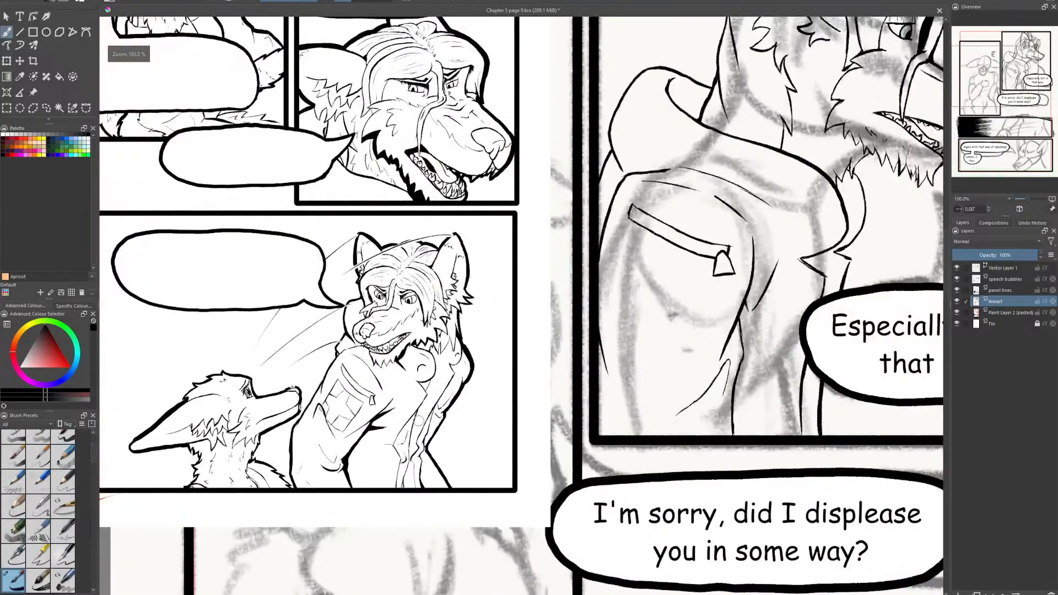
scroll(749, 309, up, 1)
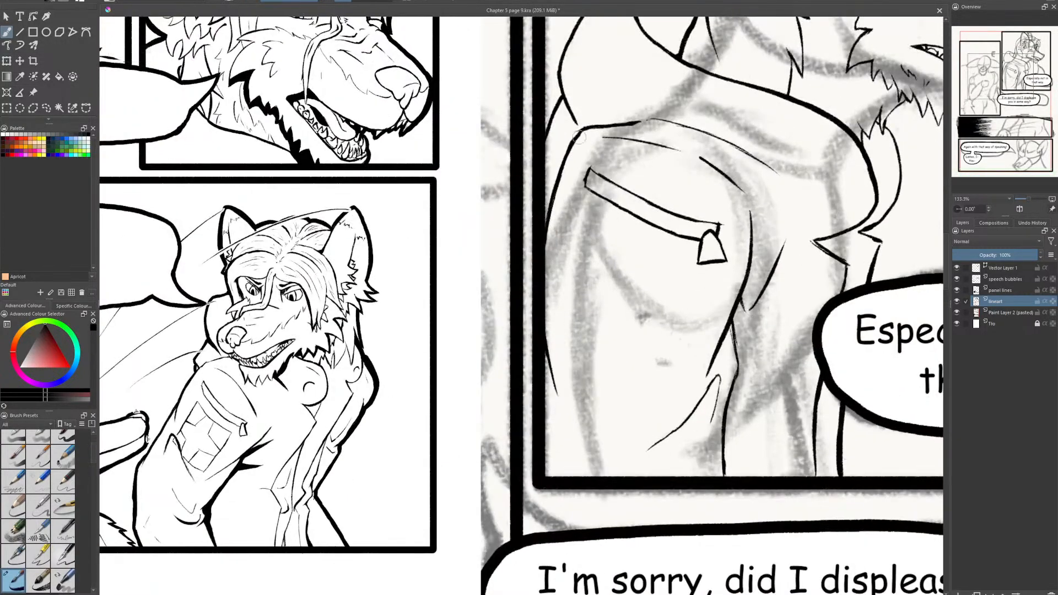
drag(577, 209, 546, 310)
drag(576, 209, 701, 257)
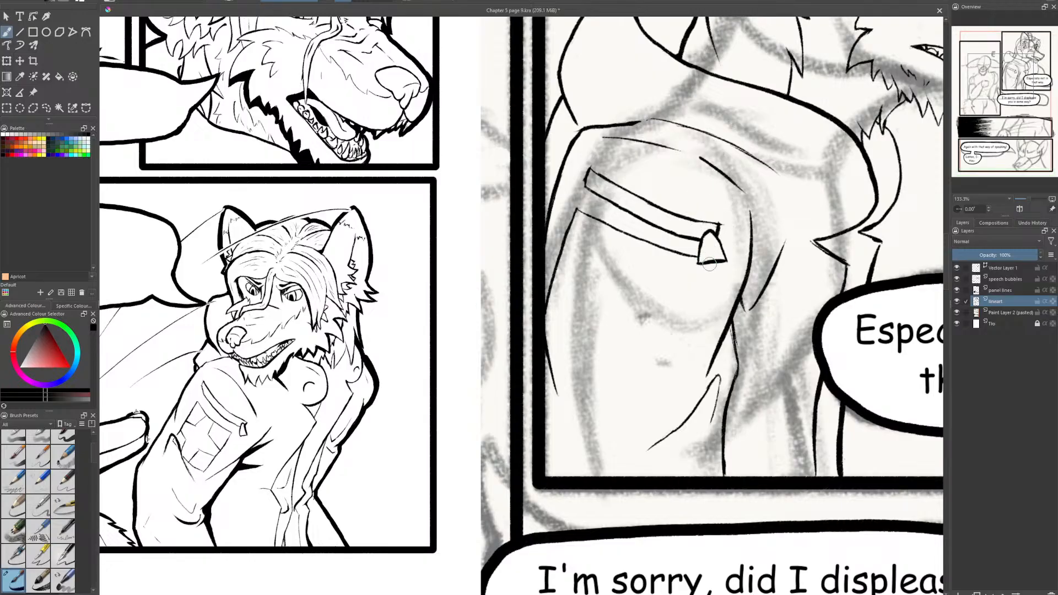
drag(708, 263, 644, 425)
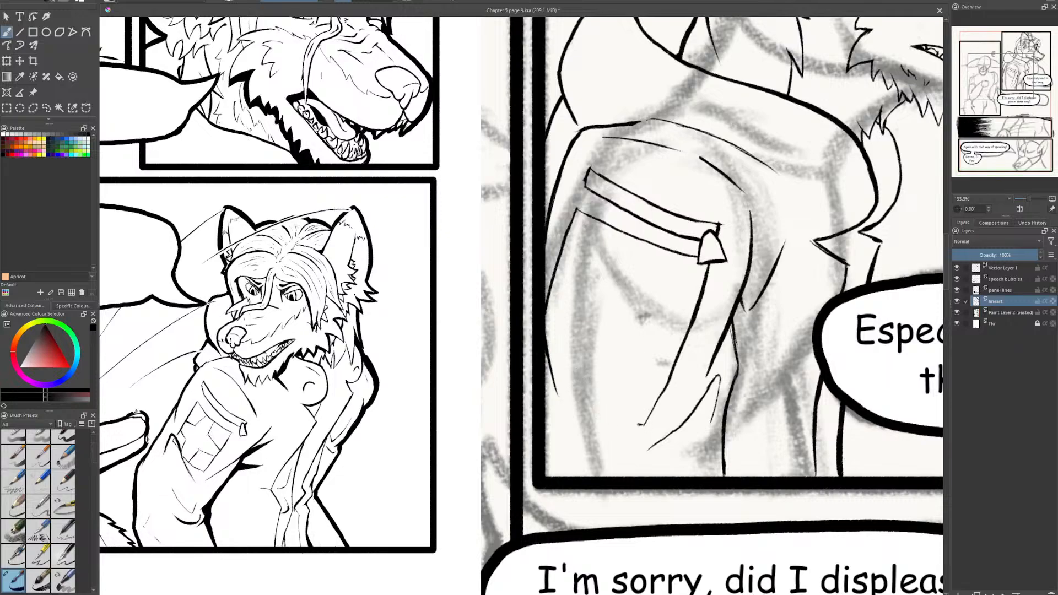
drag(639, 424, 570, 408)
- Ink angular blocks along the inner edges of the sleeve patch, redoing uneven strokes, and save the file
mouse_move(623, 233)
mouse_down()
mouse_move(594, 279)
mouse_move(563, 280)
mouse_move(589, 288)
mouse_up()
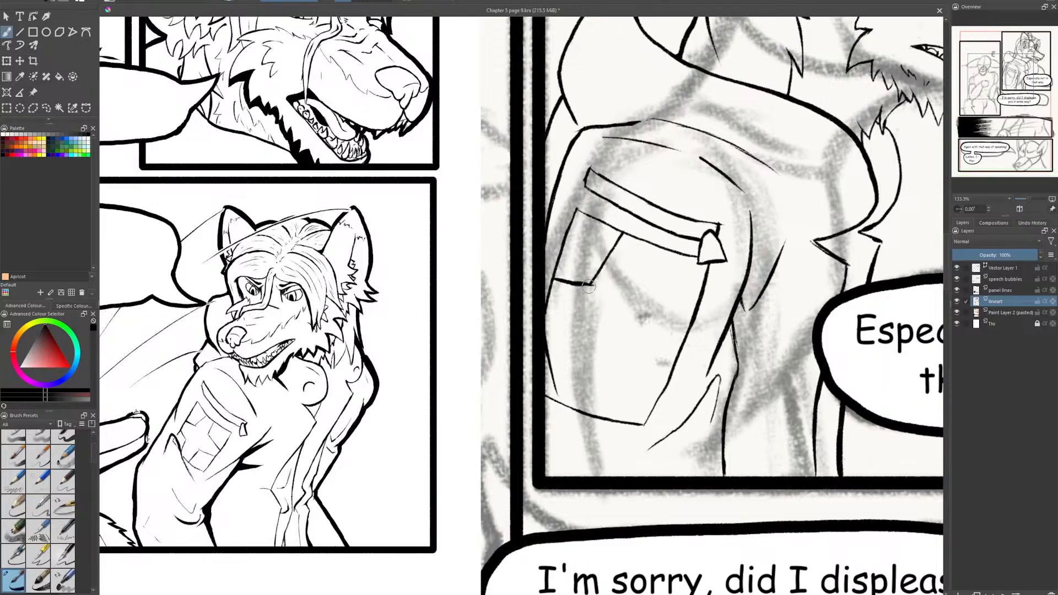
key(ctrl+z)
drag(559, 280, 592, 285)
drag(661, 250, 647, 306)
drag(650, 303, 683, 330)
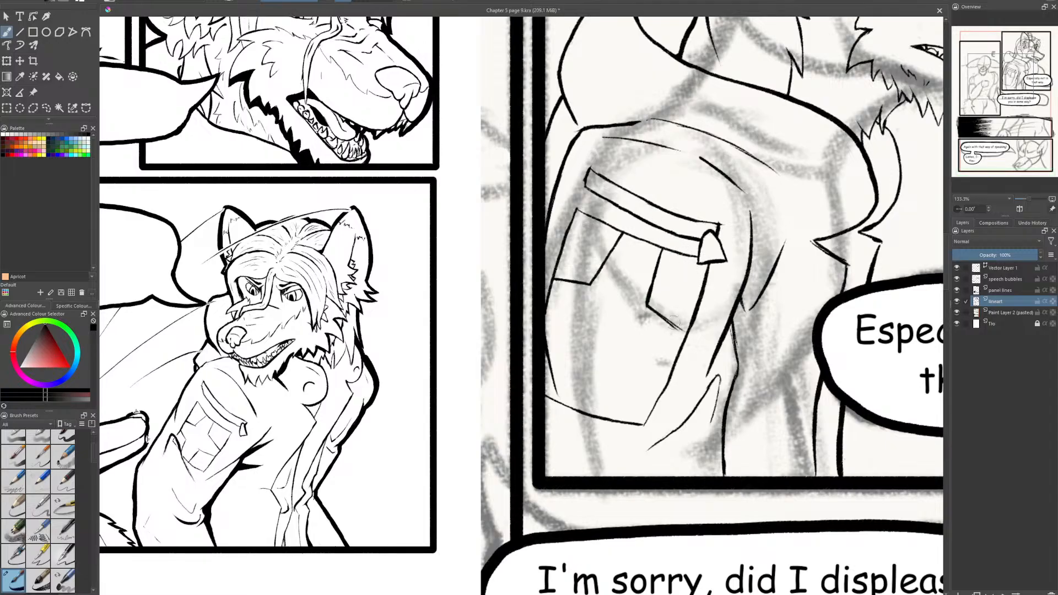
key(ctrl+z)
mouse_move(646, 302)
mouse_down()
mouse_move(682, 328)
mouse_move(643, 354)
mouse_move(624, 353)
mouse_move(593, 417)
mouse_up()
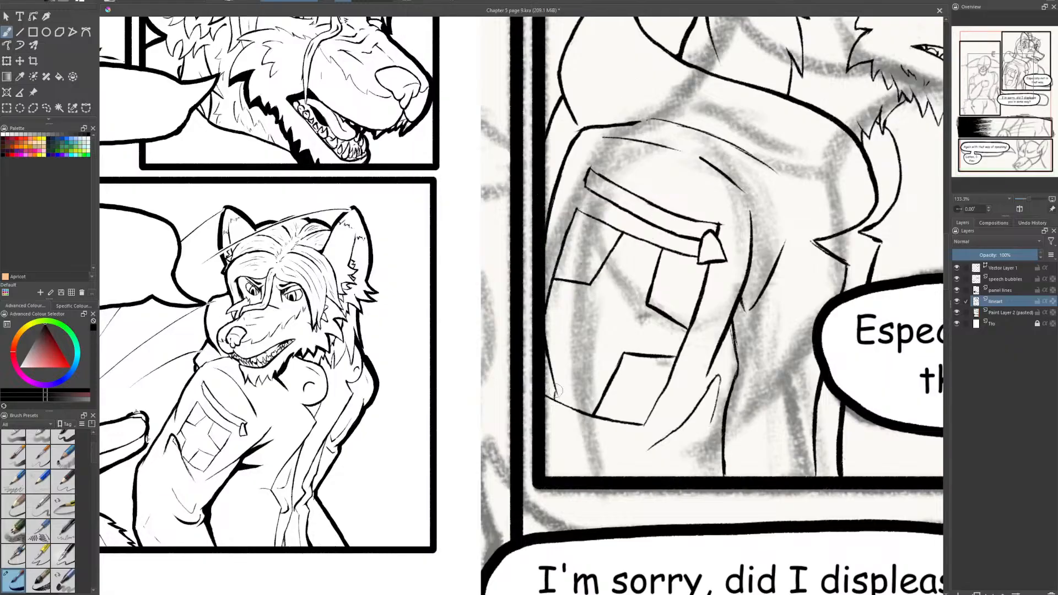
drag(555, 385, 568, 332)
key(ctrl+z)
mouse_move(566, 333)
mouse_down()
mouse_move(547, 313)
mouse_move(566, 335)
mouse_up()
key(ctrl+z)
key(ctrl+s)
- Select the hood's front curve and the jacket opening with a freehand selection and shift them forward beneath the muzzle
drag(705, 293, 425, 344)
scroll(425, 344, down, 1)
mouse_move(678, 284)
mouse_down()
mouse_move(673, 295)
mouse_move(527, 331)
mouse_up()
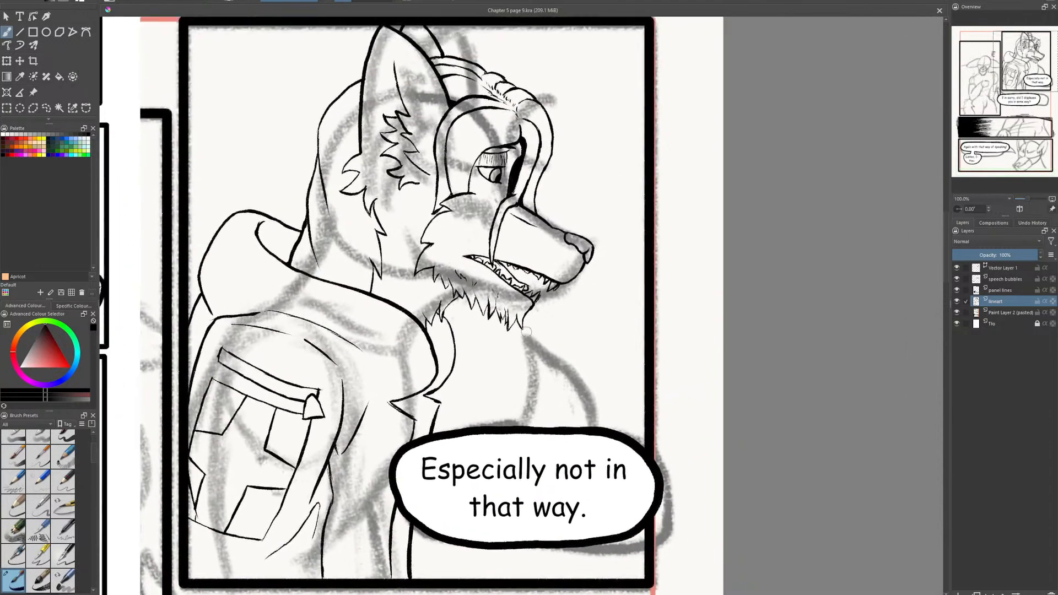
scroll(526, 331, up, 1)
scroll(475, 329, up, 1)
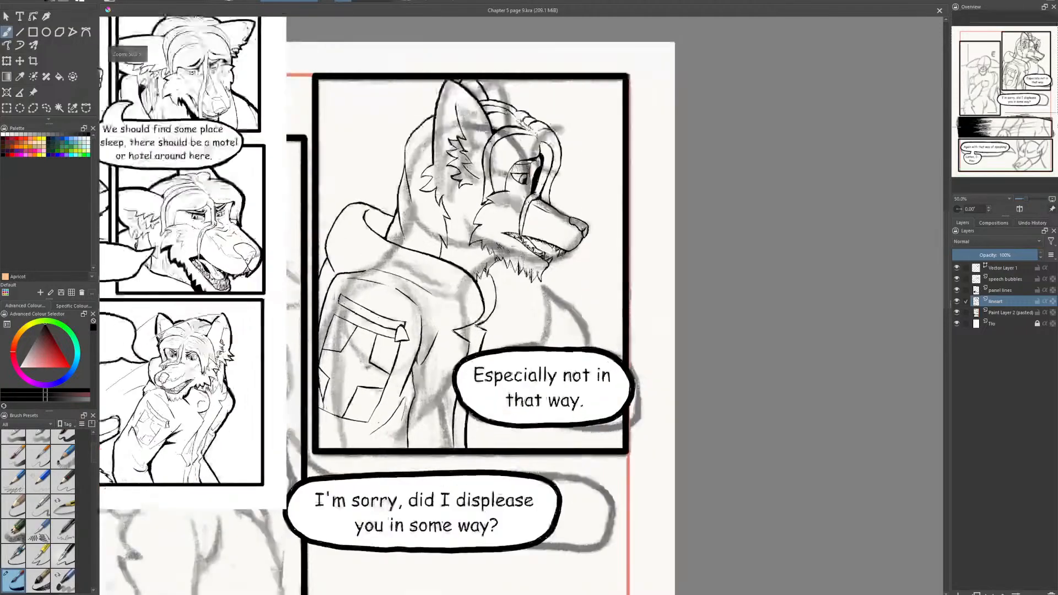
scroll(484, 313, down, 1)
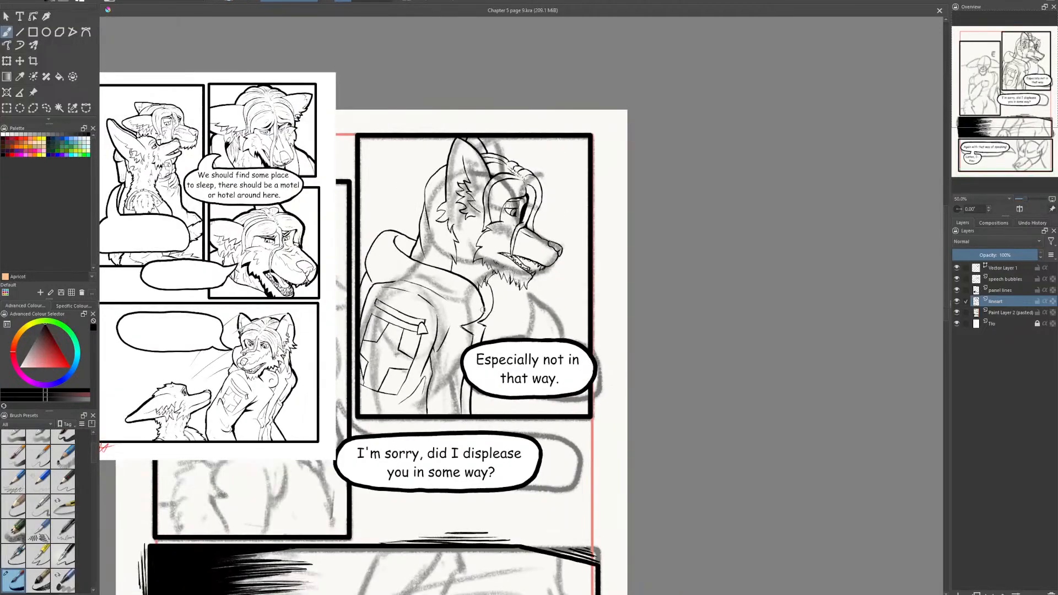
click(47, 107)
scroll(565, 326, up, 1)
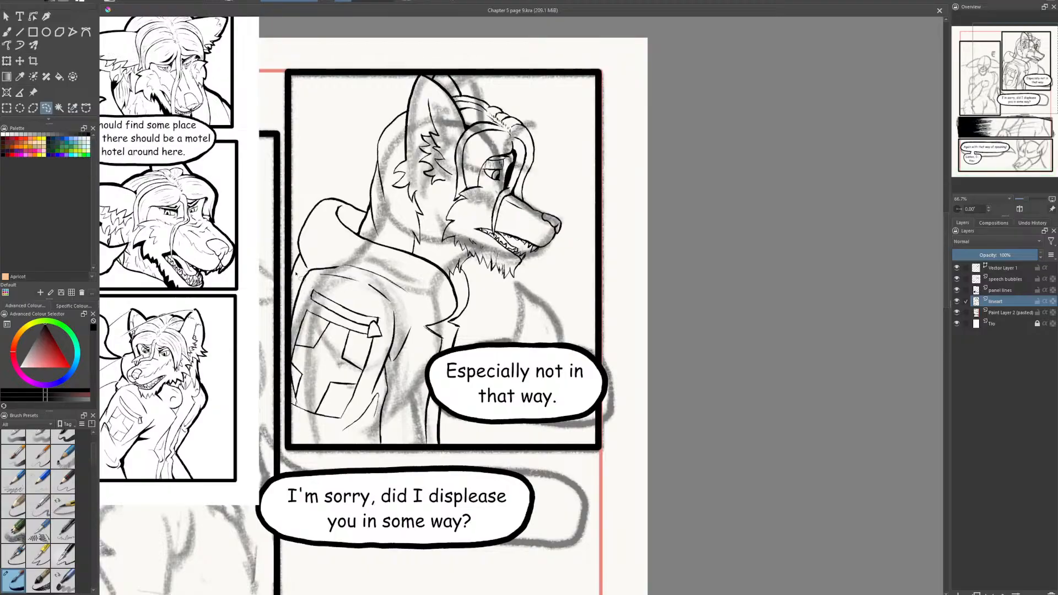
mouse_move(412, 308)
mouse_down()
mouse_move(464, 273)
mouse_move(487, 312)
mouse_move(480, 388)
mouse_move(456, 450)
mouse_move(424, 452)
mouse_move(402, 428)
mouse_move(419, 324)
mouse_move(478, 313)
mouse_up()
key(Delete)
key(ctrl+t)
click(6, 108)
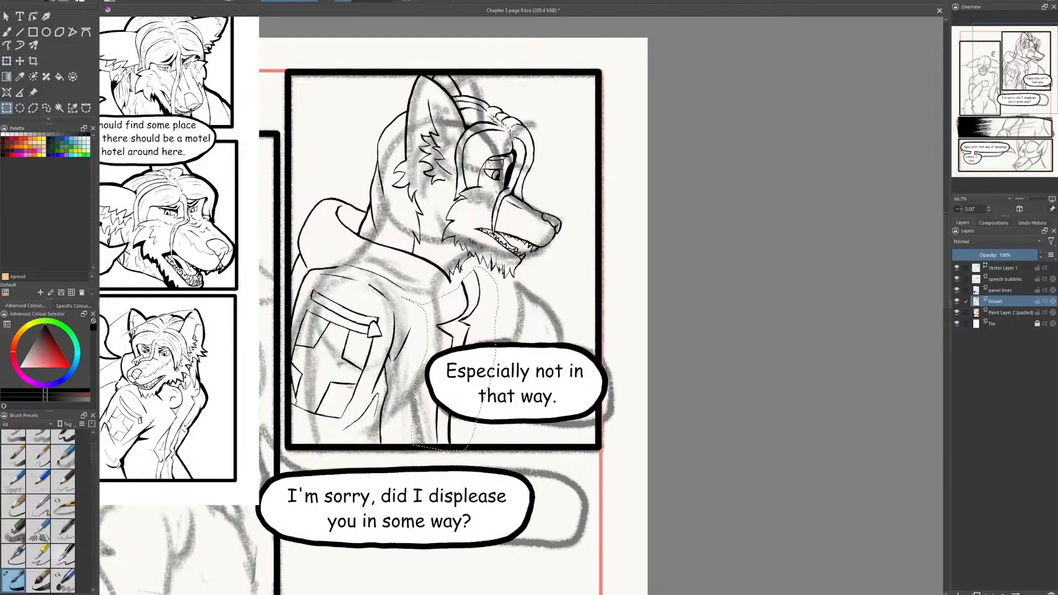
- Redraw the hood's edge across the gap to the shifted front curve, erasing the stray join and evening the line thickness
click(8, 32)
scroll(430, 237, up, 3)
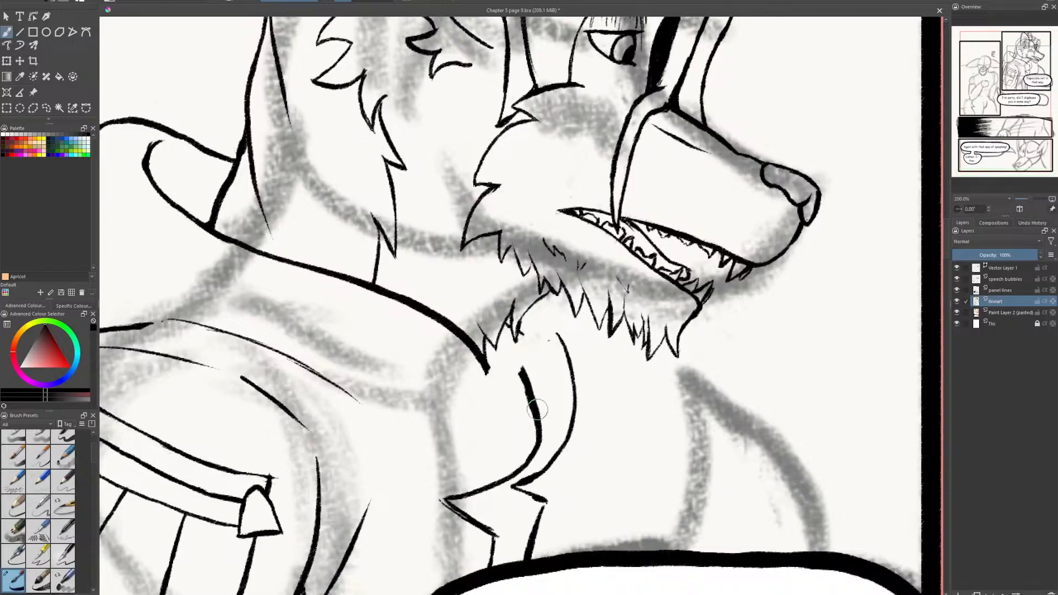
mouse_move(537, 417)
mouse_down()
mouse_move(483, 334)
mouse_move(395, 300)
mouse_up()
key(e)
mouse_move(498, 373)
mouse_down()
mouse_move(441, 332)
mouse_move(490, 358)
mouse_up()
mouse_move(421, 322)
mouse_down()
mouse_move(486, 352)
mouse_move(475, 344)
mouse_up()
key(e)
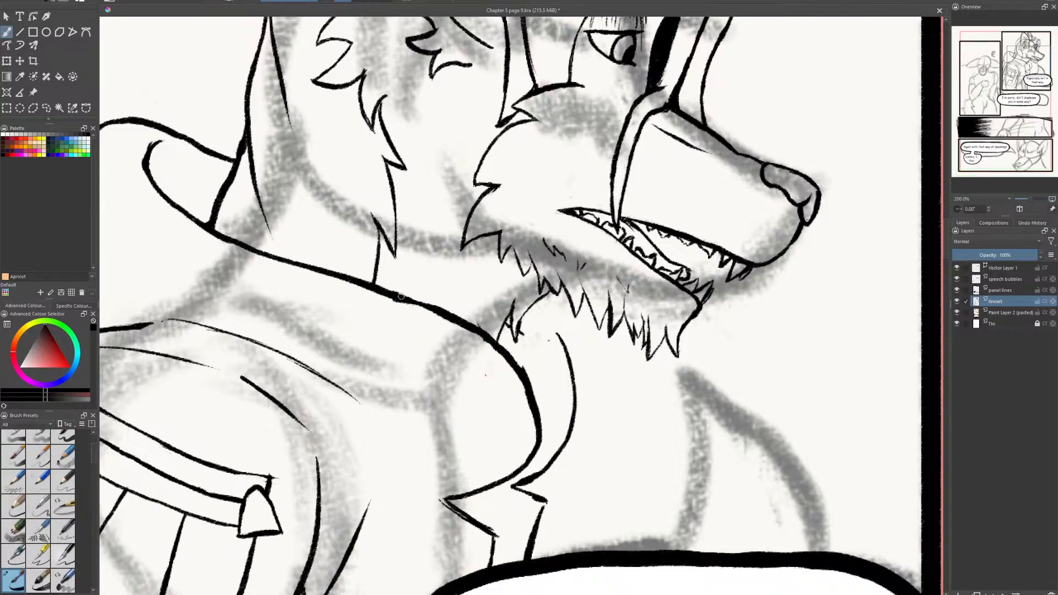
drag(396, 298, 449, 318)
drag(387, 298, 431, 313)
- Clean up the throat fur beside the hood and extend the far collar line up to the fur
key(e)
drag(529, 331, 527, 332)
drag(560, 342, 525, 308)
key(e)
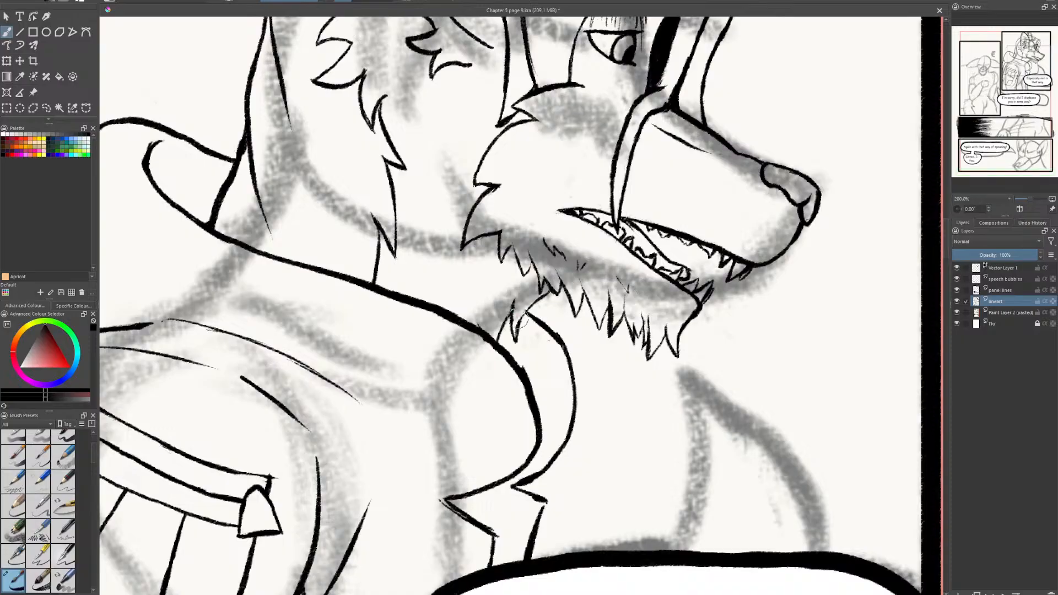
mouse_move(524, 321)
mouse_down()
mouse_move(516, 340)
mouse_move(521, 324)
mouse_up()
- Add short jagged fur strokes across the near ear's upper part and small fur tufts on the cheek
scroll(309, 353, down, 3)
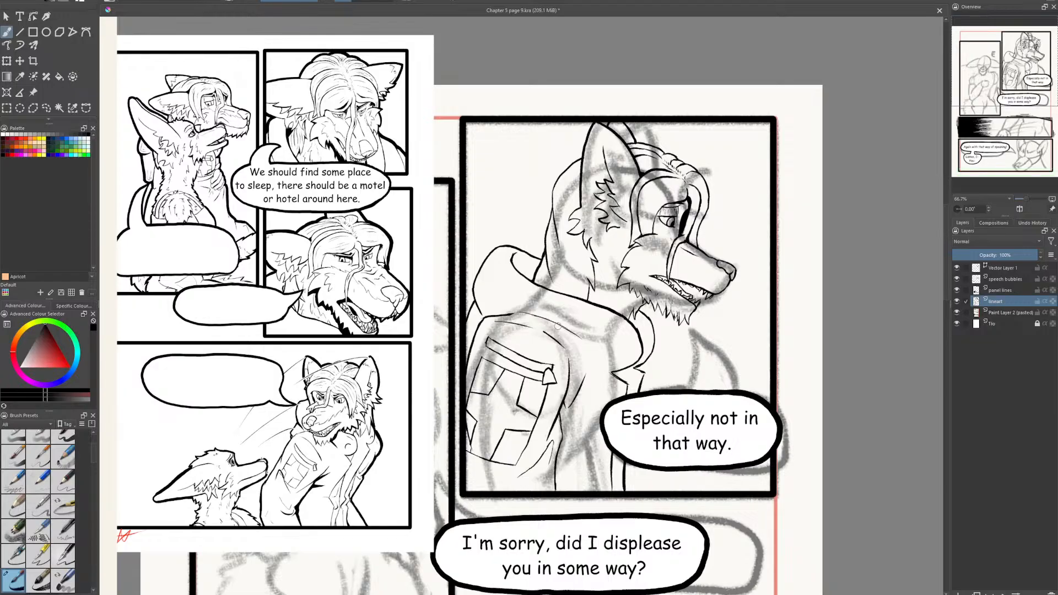
scroll(558, 326, up, 2)
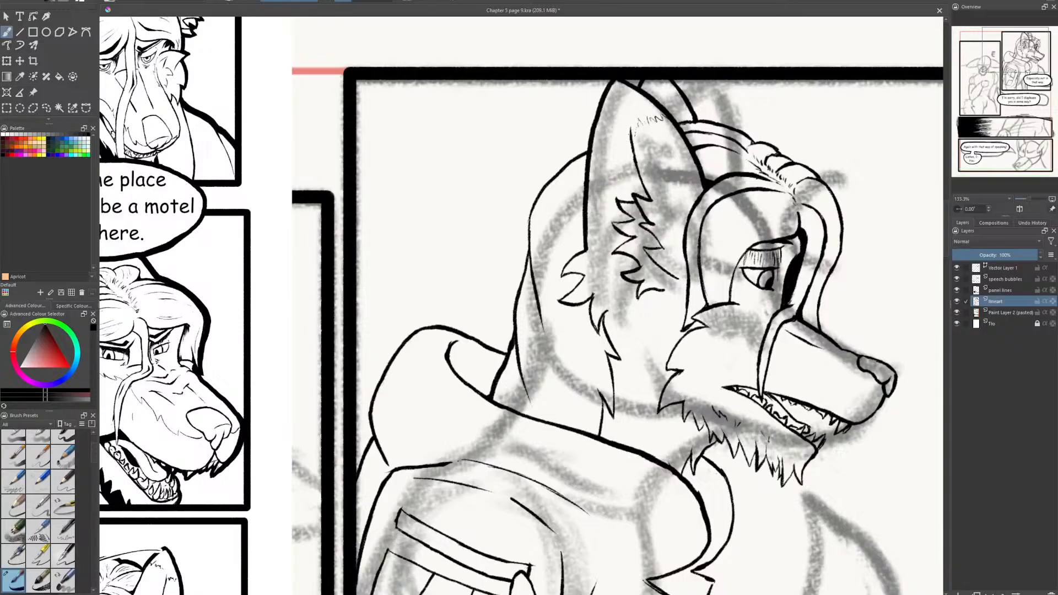
drag(614, 144, 609, 161)
mouse_move(738, 332)
mouse_down()
mouse_move(706, 353)
mouse_move(715, 373)
mouse_up()
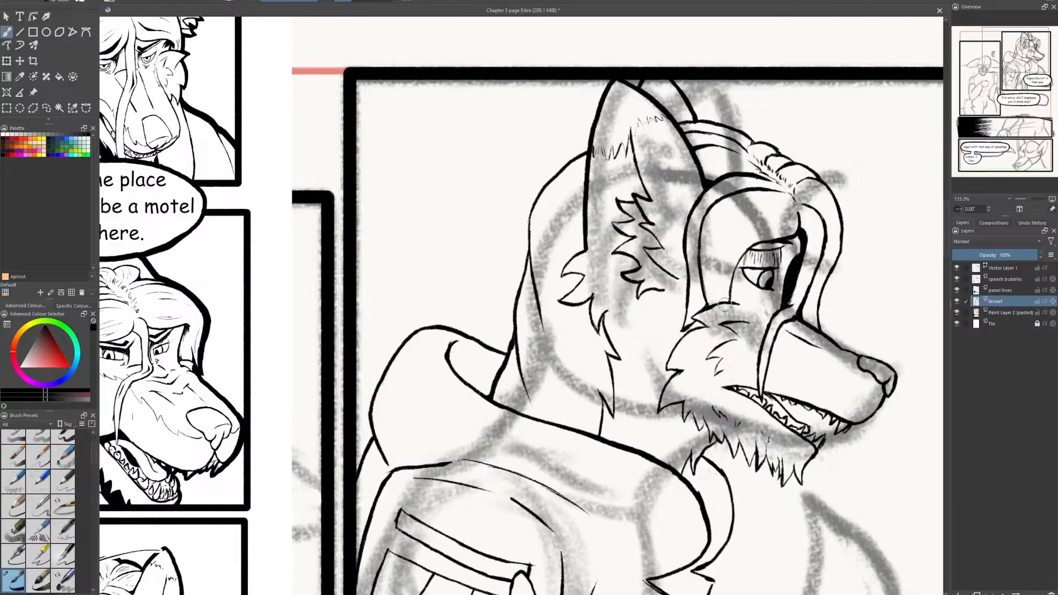
- Ink thin hair strands inside the front locks on the forehead and down the far side of the eye
drag(733, 210, 722, 247)
drag(769, 218, 737, 236)
drag(775, 232, 739, 249)
drag(813, 218, 803, 295)
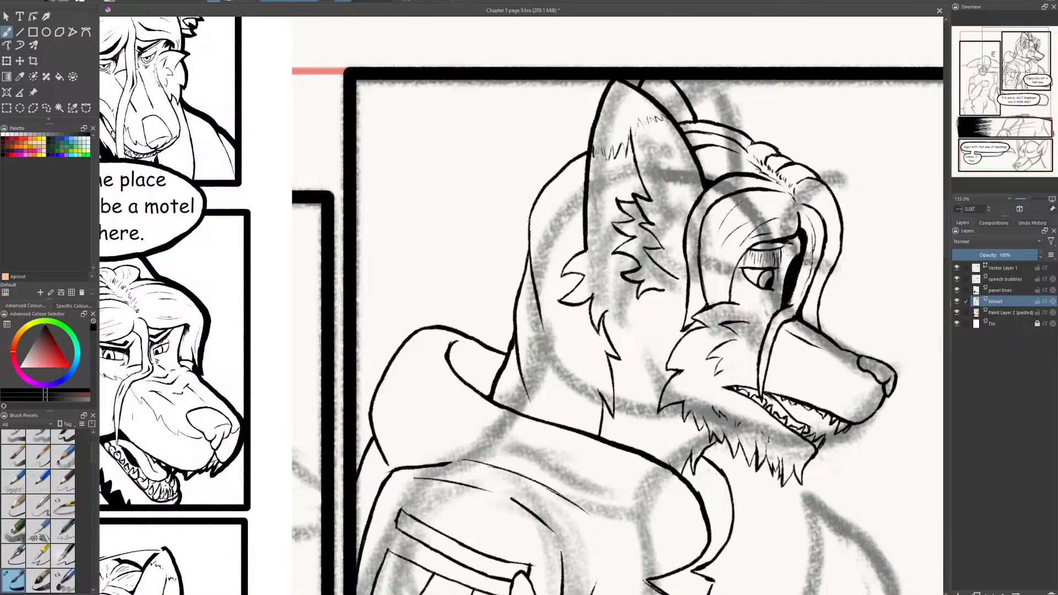
drag(814, 255, 806, 284)
key(ctrl+z)
drag(813, 323, 816, 296)
- Add fine strand lines to the hair on top of the head, from the parting back to the ear
mouse_move(788, 174)
mouse_down()
mouse_move(799, 168)
mouse_move(781, 156)
mouse_up()
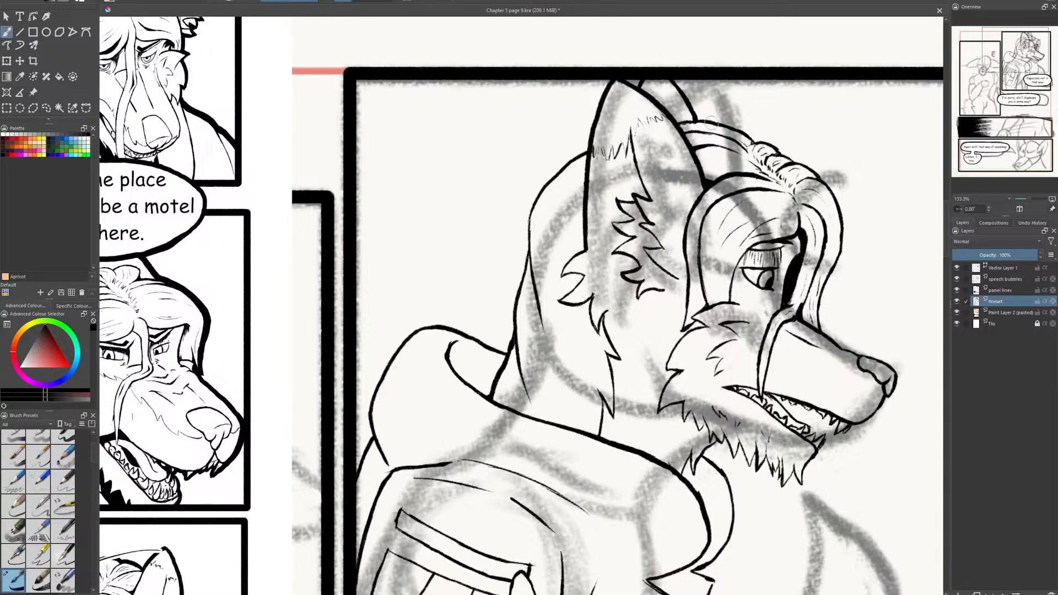
mouse_move(719, 130)
mouse_down()
mouse_move(744, 143)
mouse_move(732, 150)
mouse_up()
mouse_move(691, 133)
mouse_down()
mouse_move(736, 151)
mouse_move(708, 140)
mouse_move(727, 145)
mouse_move(733, 164)
mouse_up()
key(e)
key(e)
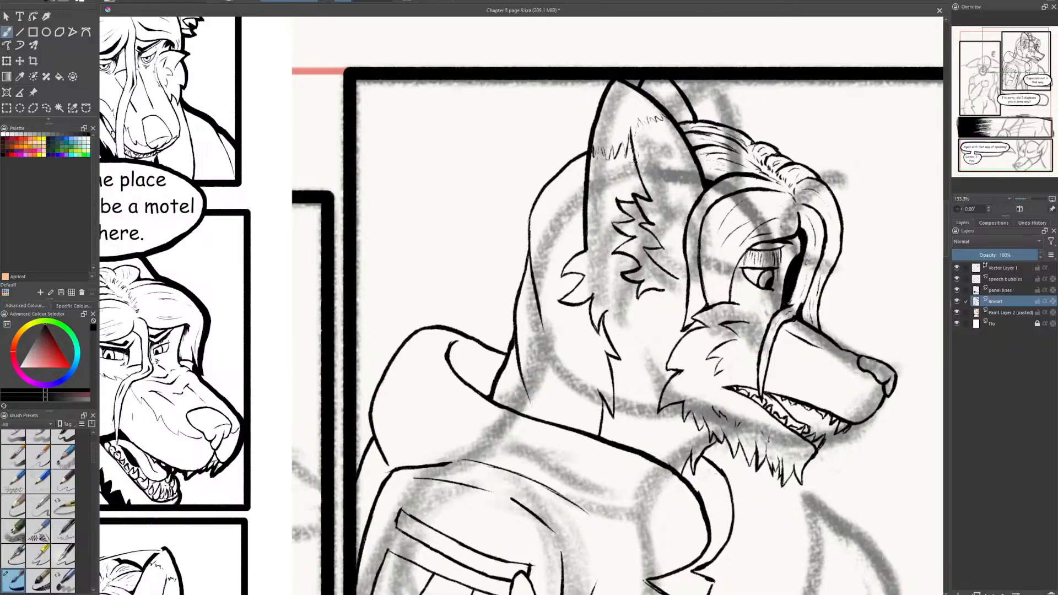
- Ink a curved hair edge behind the near ear, clean up its overlap with the fur tuft, and add thin strands
drag(584, 179, 556, 270)
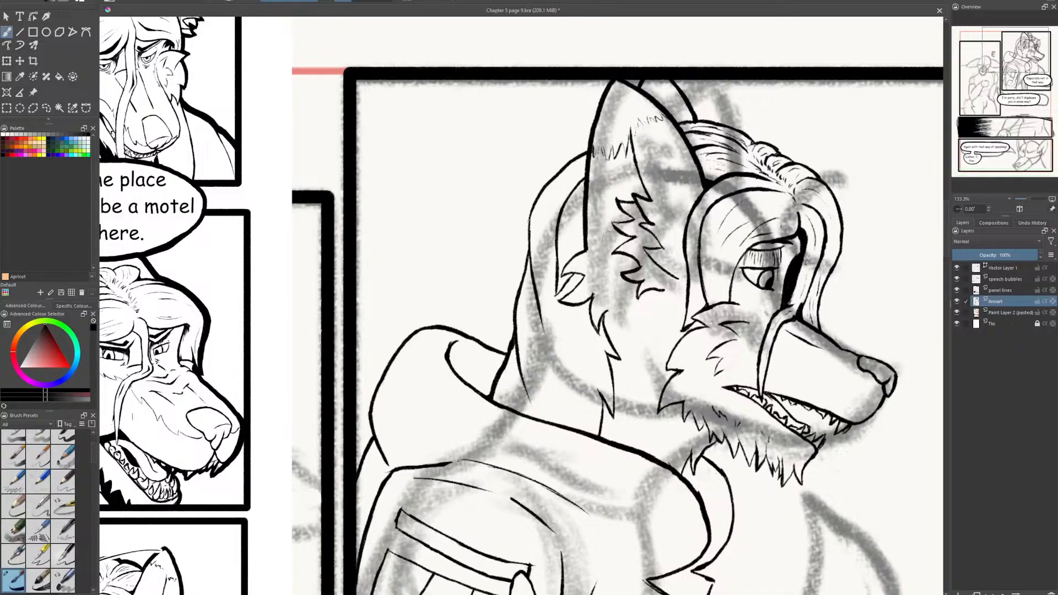
mouse_move(570, 279)
mouse_down()
mouse_move(562, 291)
mouse_move(575, 274)
mouse_up()
key(e)
mouse_move(565, 243)
mouse_down()
mouse_move(563, 224)
mouse_move(572, 252)
mouse_up()
mouse_move(573, 175)
mouse_down()
mouse_move(545, 257)
mouse_move(547, 220)
mouse_up()
- Ink long thin strands down the back hair to the hood and short fur marks on the neck beneath the cheek
mouse_move(557, 315)
mouse_down()
mouse_move(573, 379)
mouse_move(585, 375)
mouse_up()
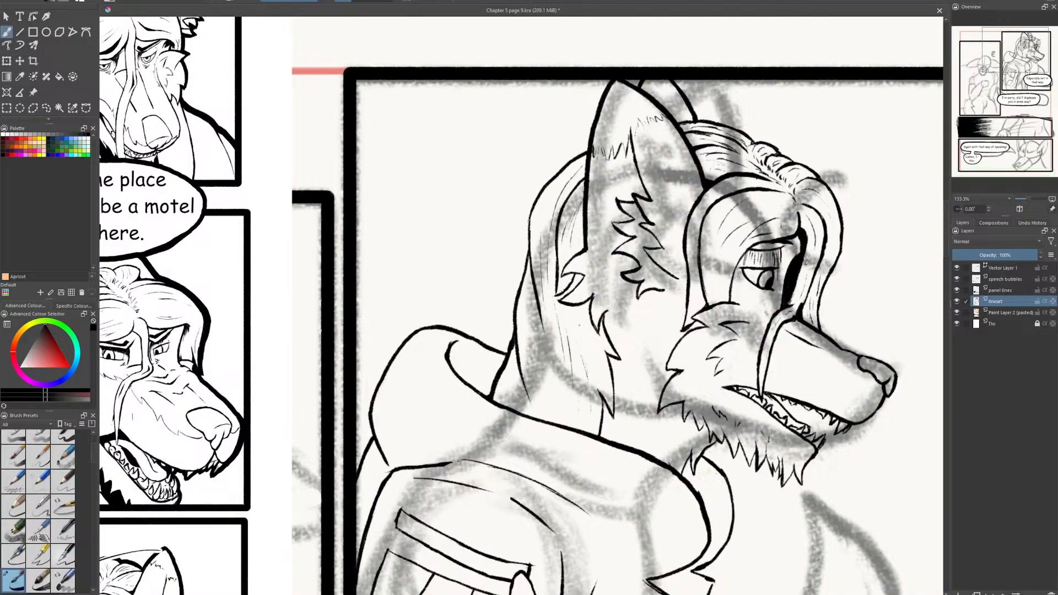
drag(579, 325, 603, 392)
drag(530, 311, 550, 408)
drag(526, 348, 542, 409)
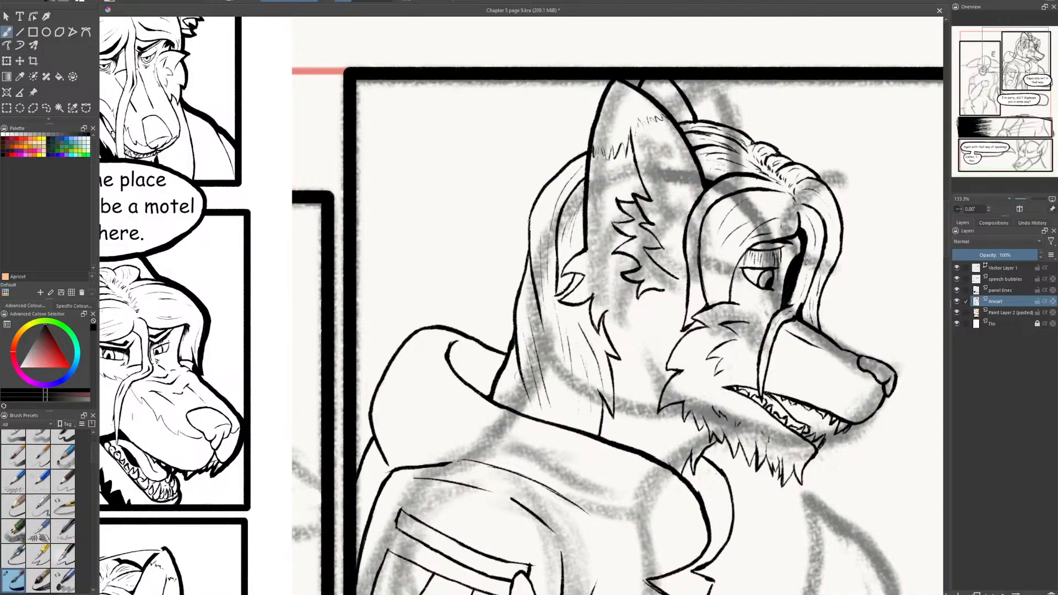
drag(516, 364, 506, 403)
key(ctrl+z)
drag(510, 361, 503, 400)
drag(557, 370, 552, 408)
mouse_move(629, 347)
mouse_down()
mouse_move(637, 420)
mouse_move(648, 445)
mouse_up()
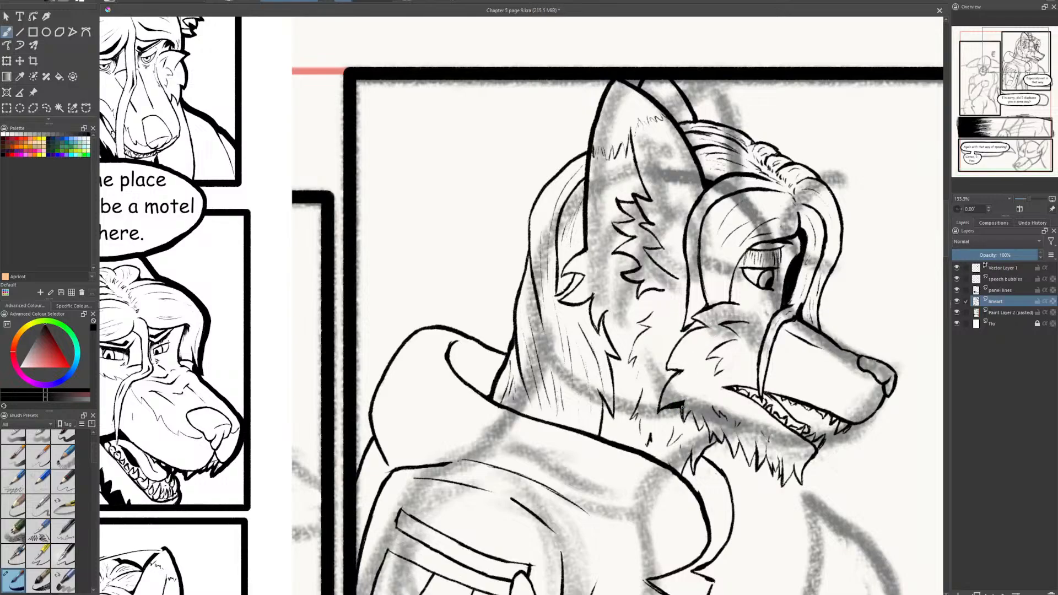
drag(680, 408, 700, 441)
- On the speech bubbles layer, draw a curved pointed tail above the "Especially not in that way." bubble and erase the outline between them
scroll(824, 397, up, 3)
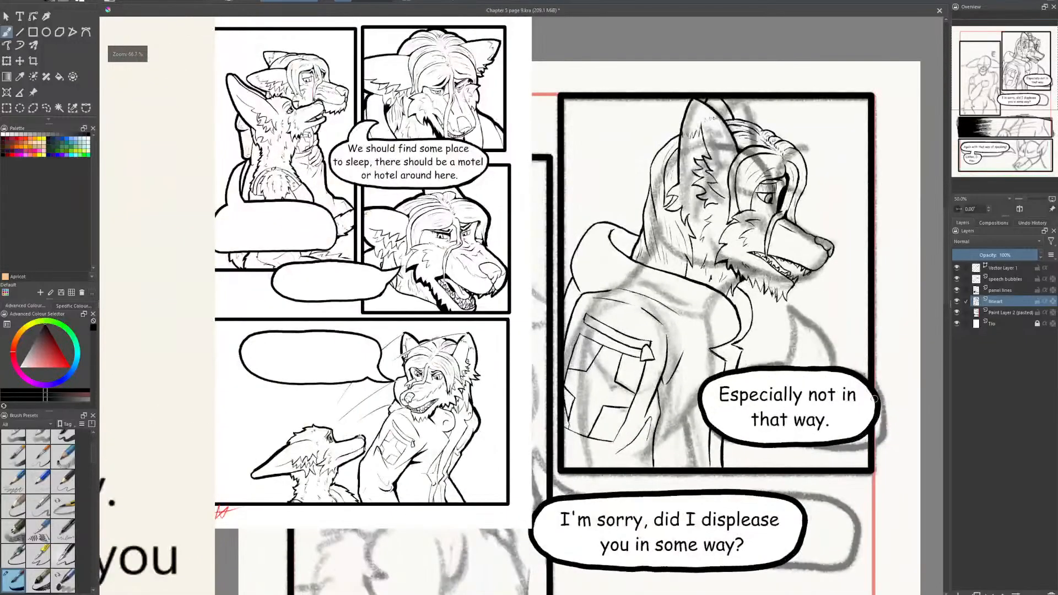
click(1005, 280)
drag(810, 309, 753, 366)
scroll(697, 386, up, 1)
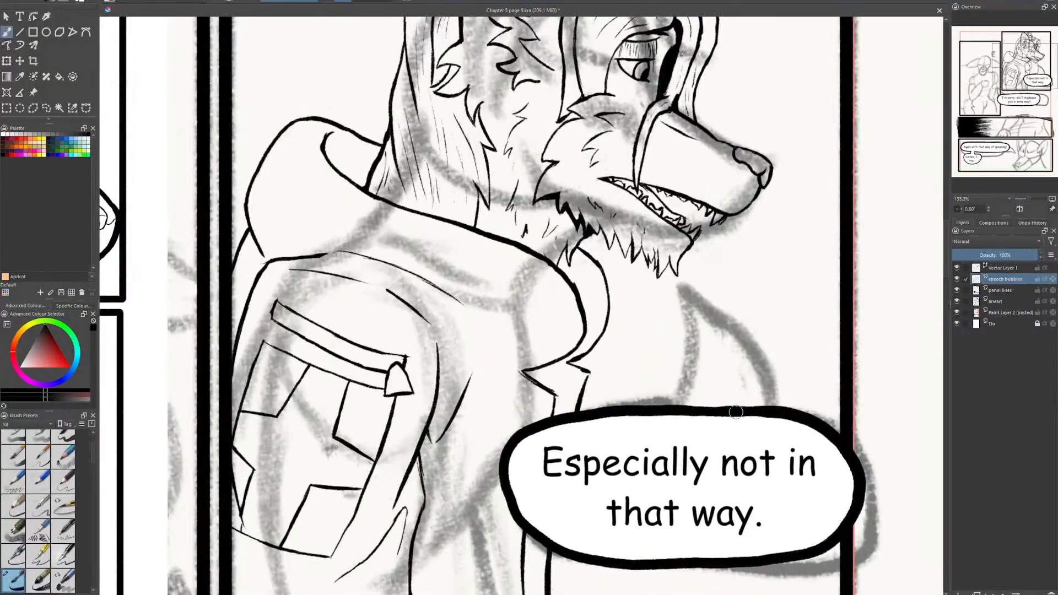
mouse_move(728, 407)
mouse_down()
mouse_move(735, 358)
mouse_move(715, 303)
mouse_move(779, 355)
mouse_move(813, 414)
mouse_up()
mouse_move(732, 397)
mouse_down()
mouse_move(732, 339)
mouse_move(712, 297)
mouse_move(725, 298)
mouse_move(713, 293)
mouse_up()
key(e)
key(e)
drag(742, 397, 723, 419)
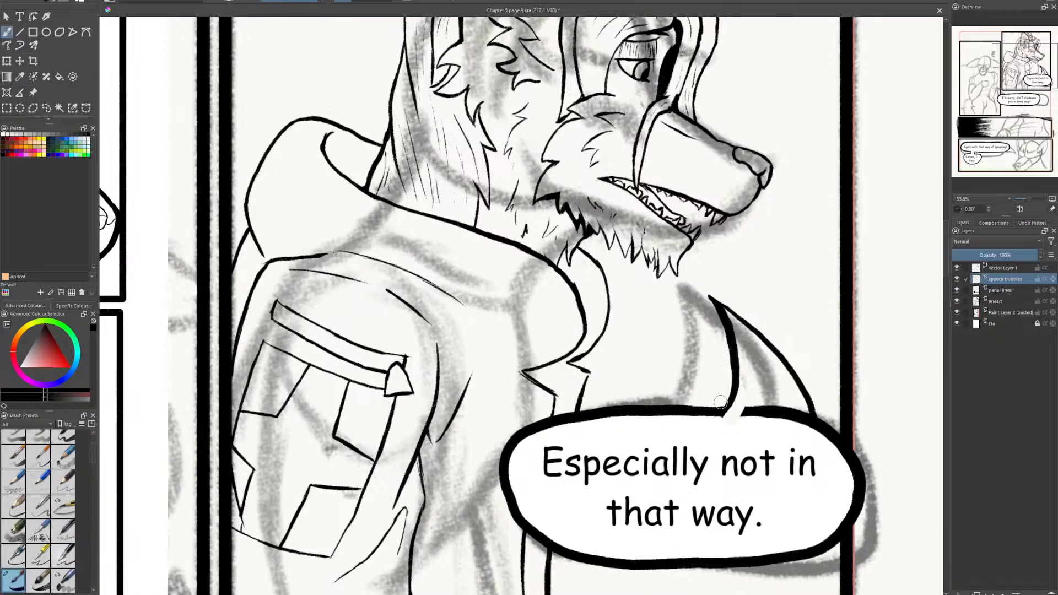
mouse_move(733, 369)
mouse_down()
mouse_move(722, 421)
mouse_move(747, 399)
mouse_move(777, 416)
mouse_move(809, 416)
mouse_up()
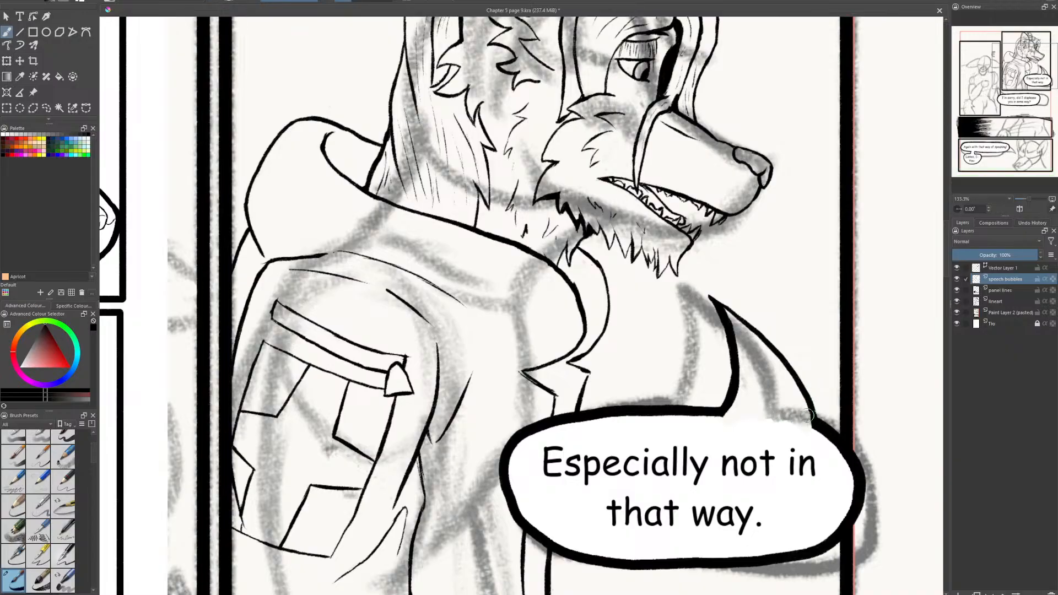
- Fill the speech bubble's tail with white, paint over the leftover specks at its base, restore black, and save the file
click(27, 361)
drag(27, 361, 21, 366)
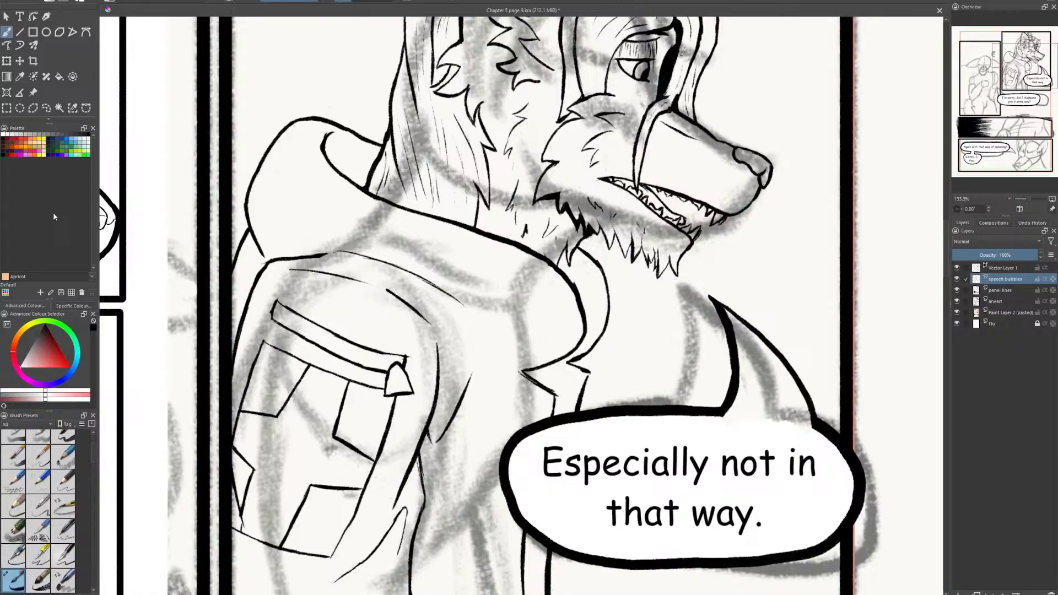
click(59, 77)
click(778, 391)
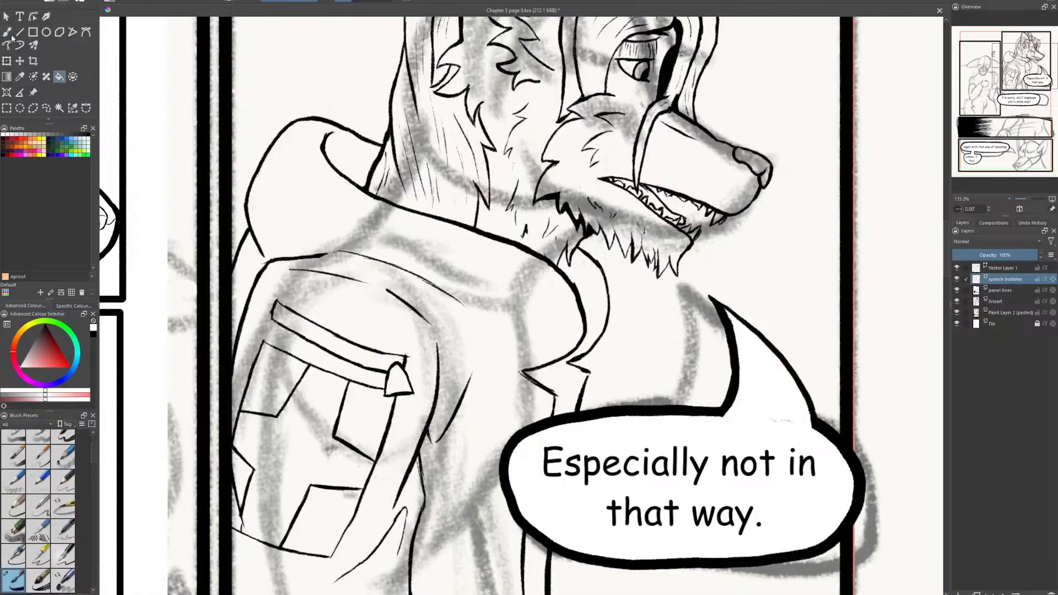
click(7, 32)
drag(803, 420, 718, 424)
click(93, 335)
key(ctrl+s)
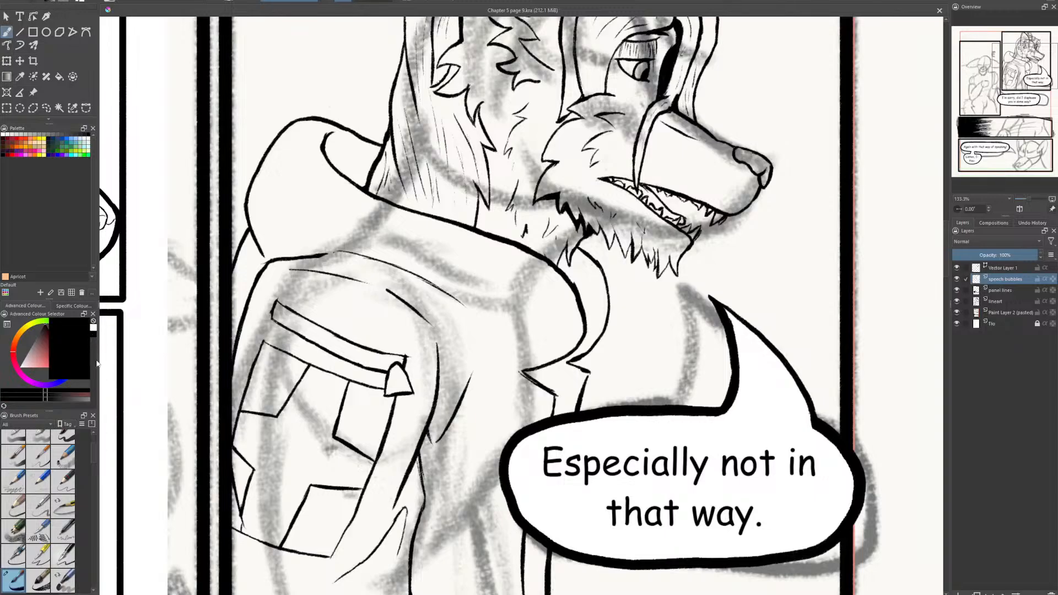
- Move the overlapping reference comic page into the empty space to the right of the working page and save the file
scroll(481, 394, down, 3)
scroll(467, 389, up, 2)
drag(481, 394, 528, 444)
scroll(528, 444, down, 1)
drag(381, 273, 472, 230)
click(33, 93)
scroll(192, 169, down, 1)
drag(343, 208, 155, 286)
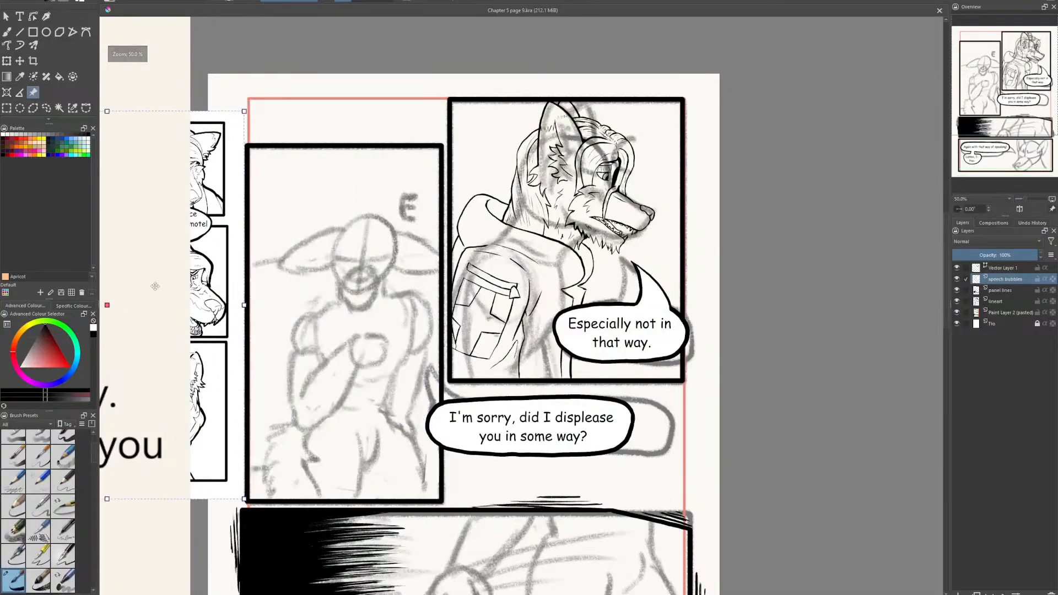
scroll(326, 270, down, 2)
drag(325, 270, 508, 269)
drag(448, 288, 832, 253)
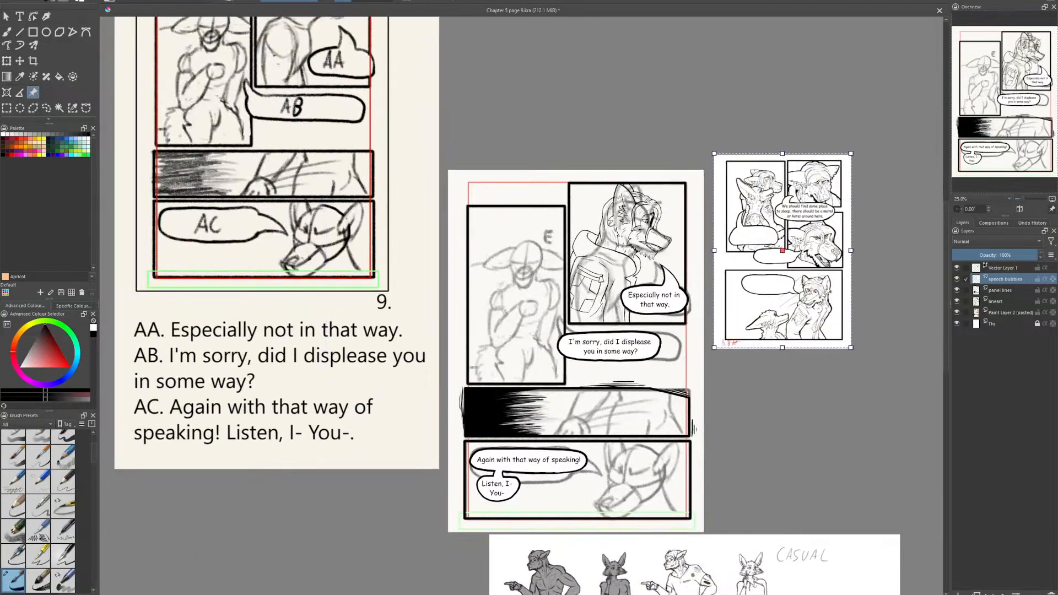
scroll(646, 371, up, 3)
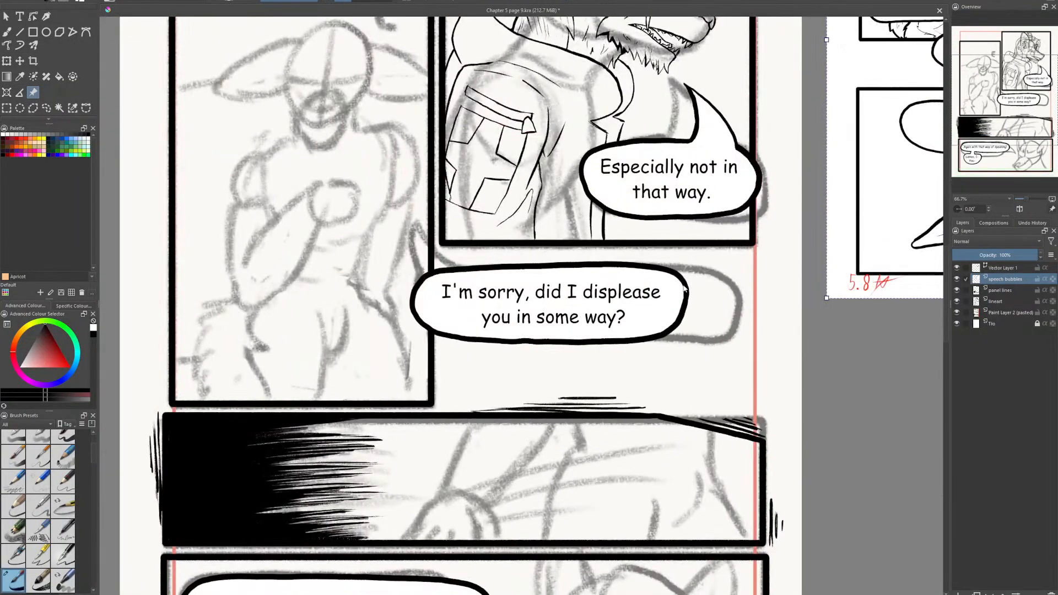
scroll(685, 288, down, 3)
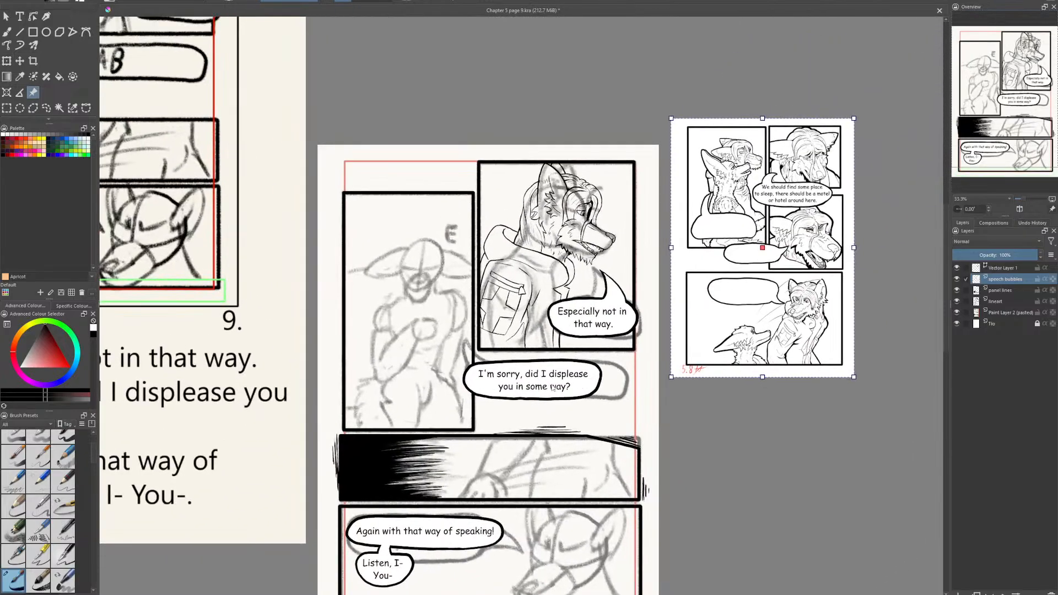
drag(553, 387, 553, 366)
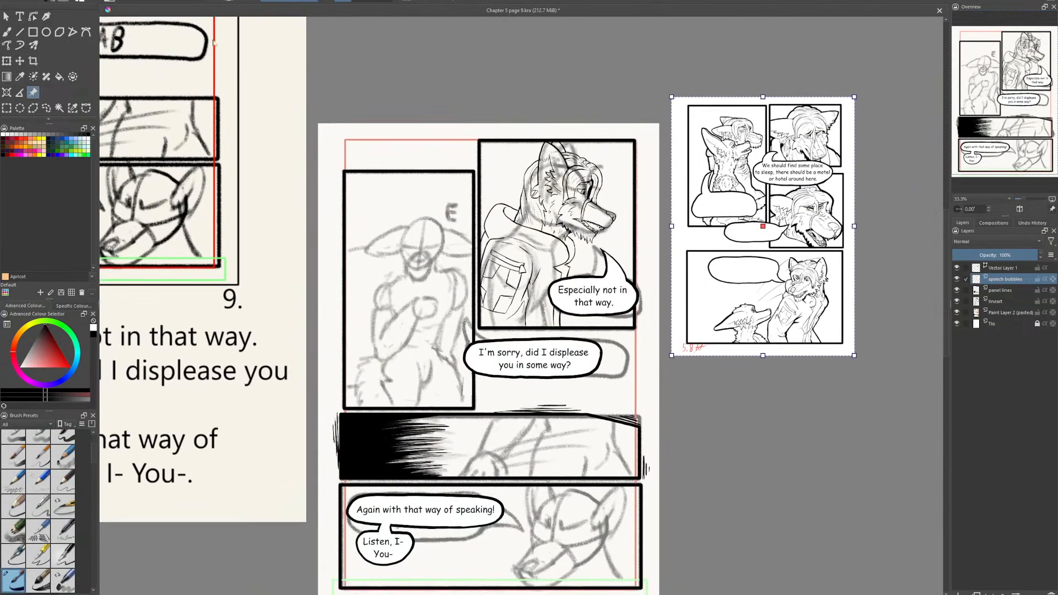
scroll(496, 316, down, 3)
key(ctrl+s)
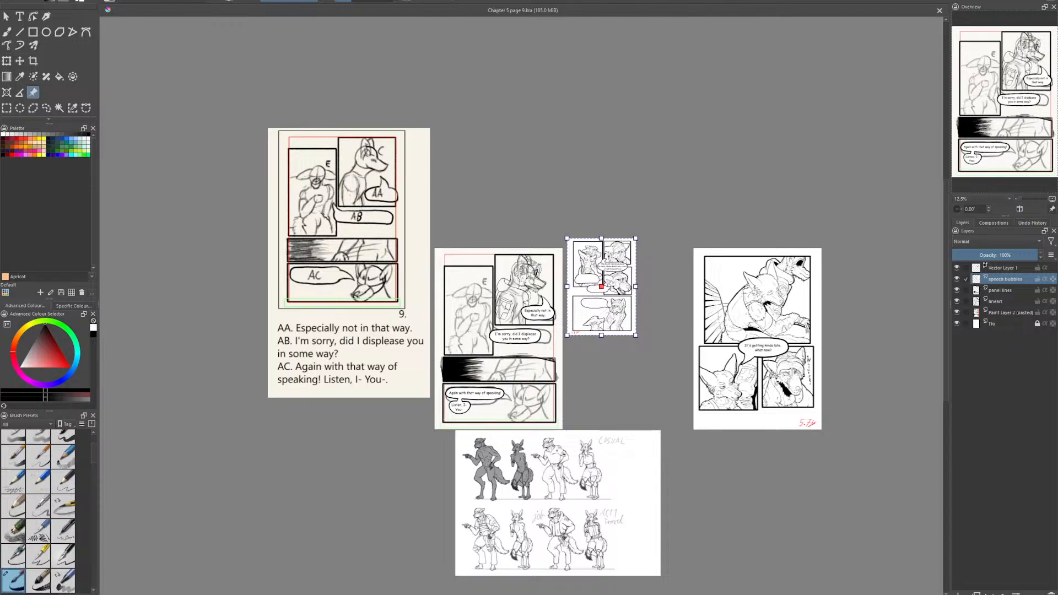
- Create a new blank A4 document at 300 ppi in landscape orientation
click(11, 2)
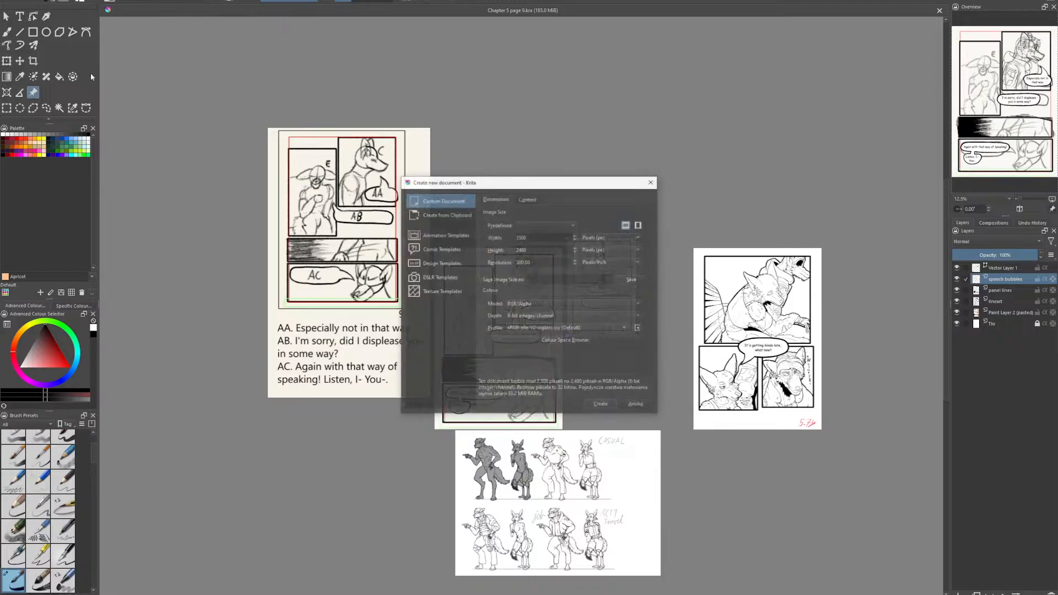
click(574, 226)
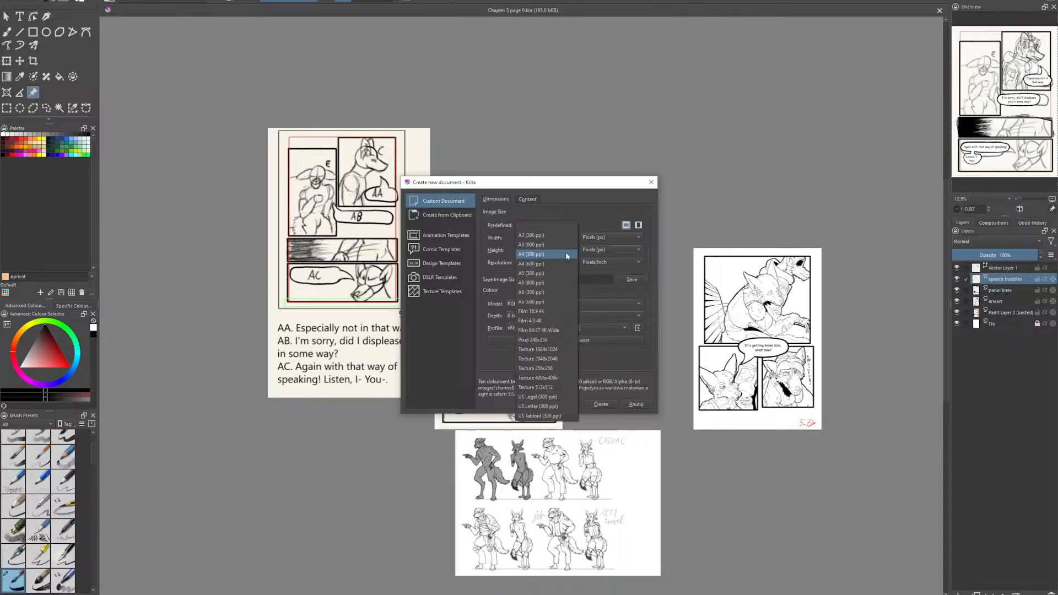
click(565, 253)
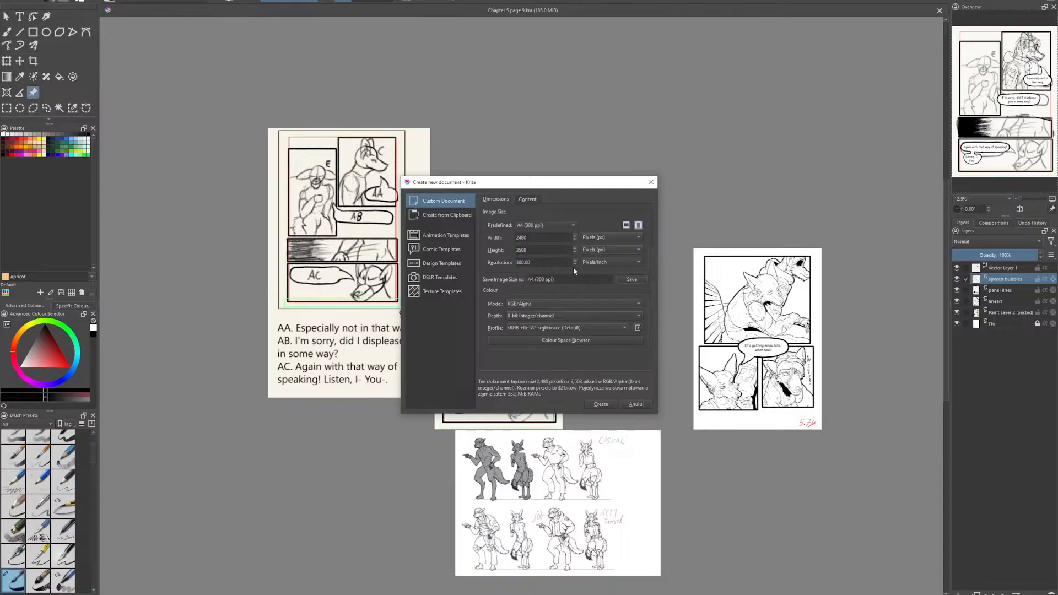
click(626, 225)
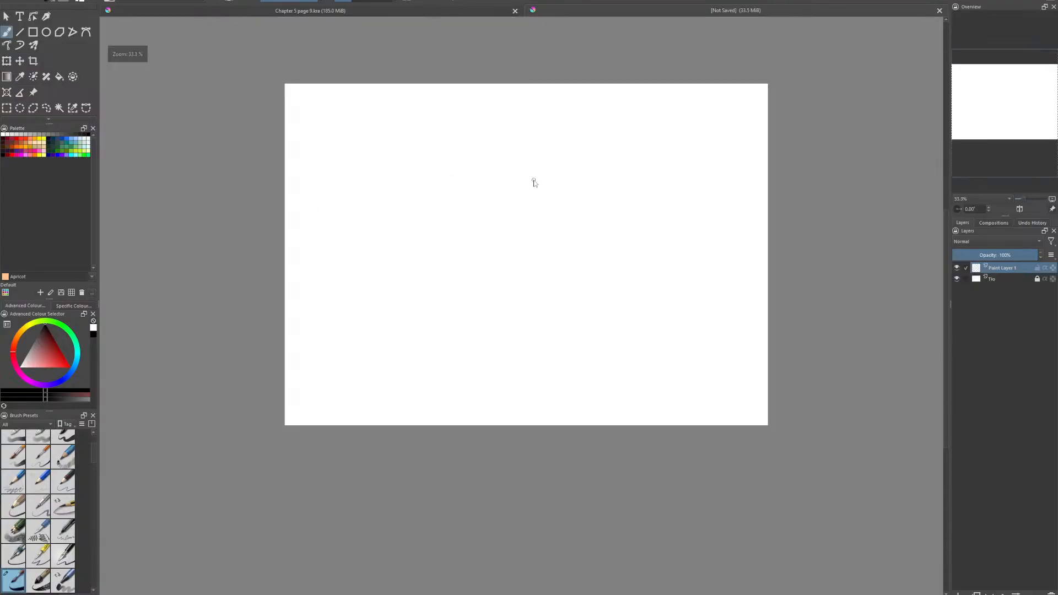
drag(542, 191, 571, 215)
scroll(539, 242, up, 1)
scroll(566, 202, down, 1)
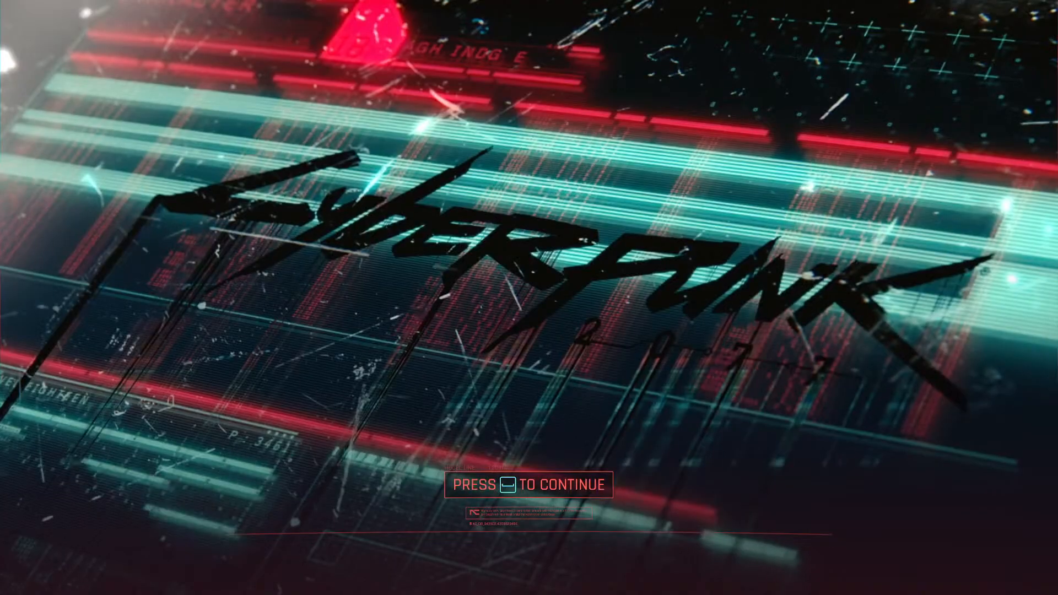
- Switch to Cyberpunk 2077 and load the "Gimme Danger" game from ManualSave-180
key(space)
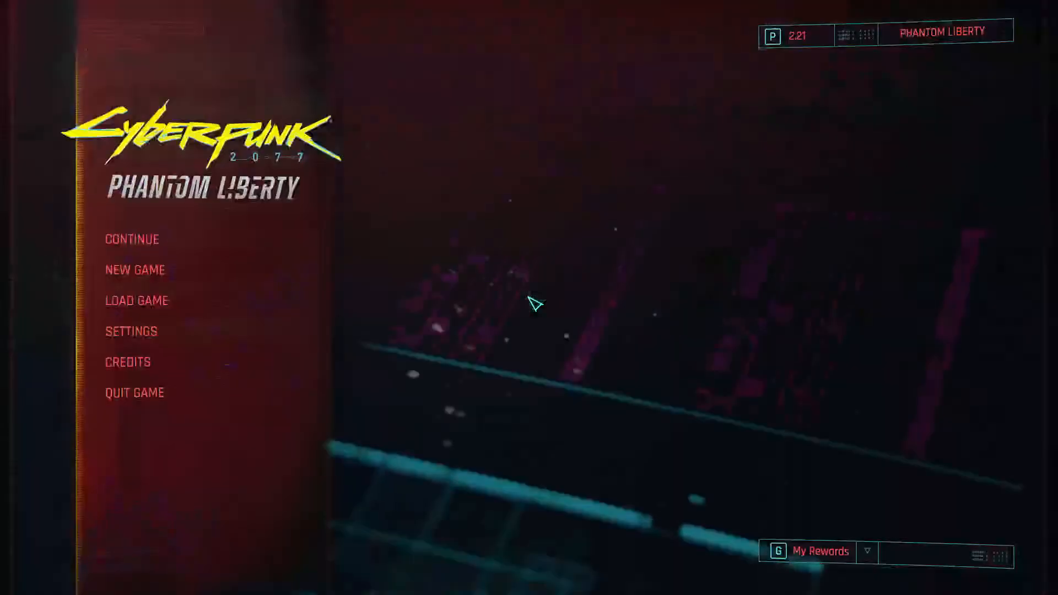
mouse_move(276, 248)
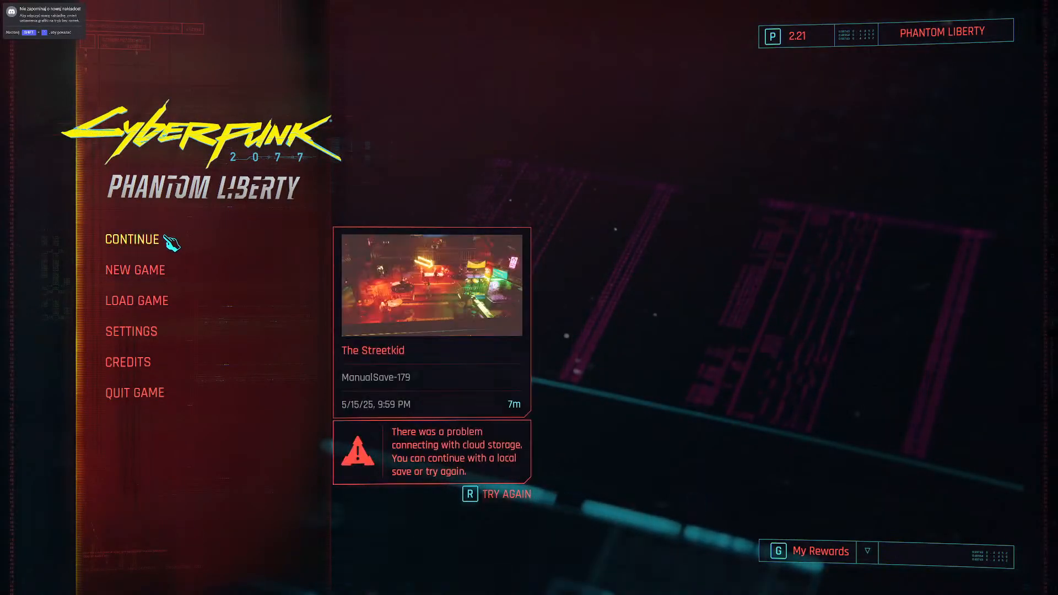
click(147, 302)
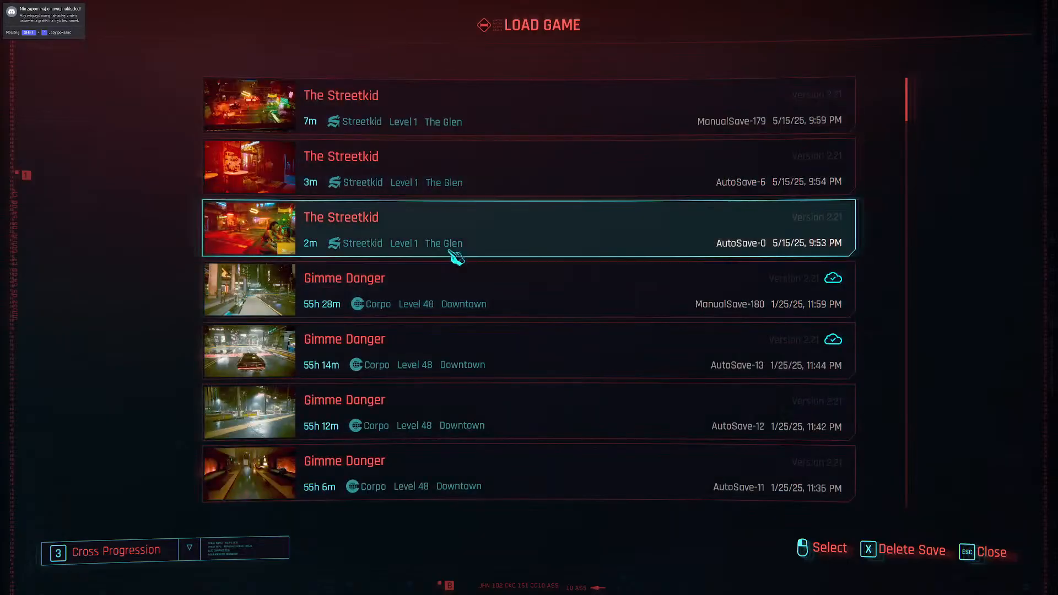
click(471, 302)
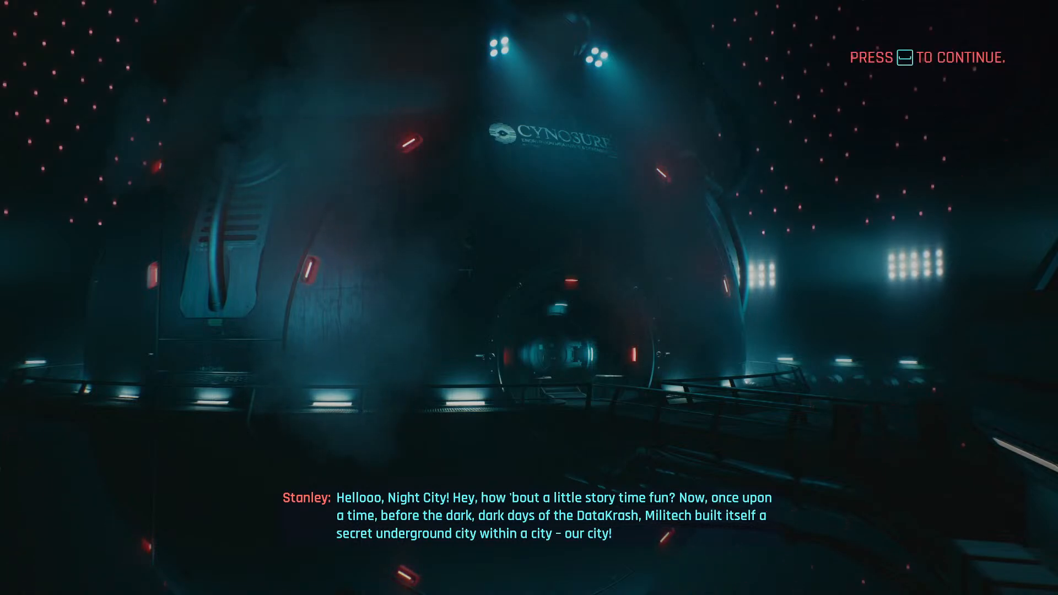
key(space)
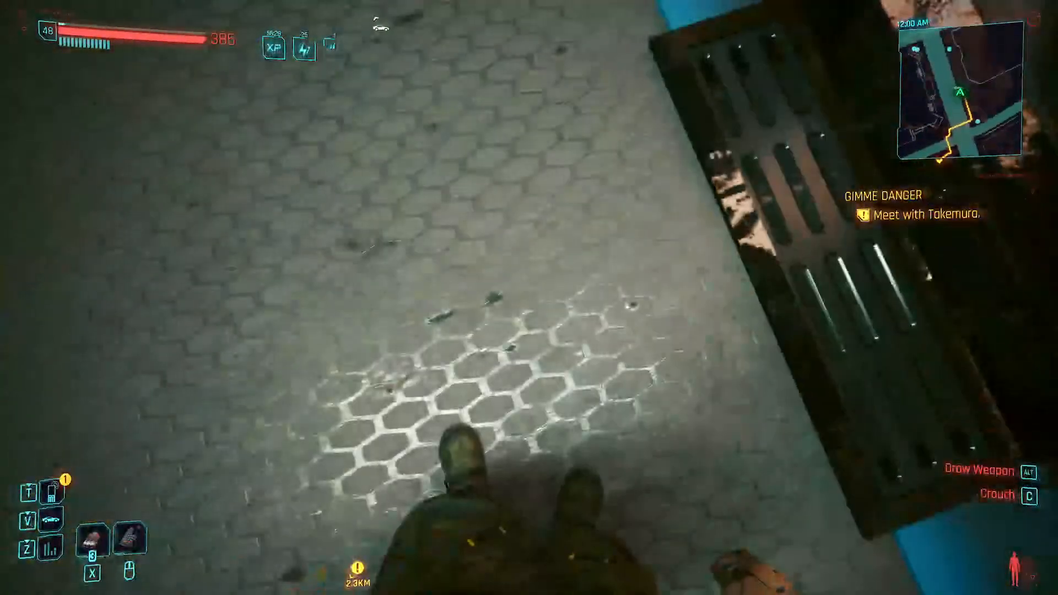
- Walk up to the black car, get in, and open the city map
key(w)
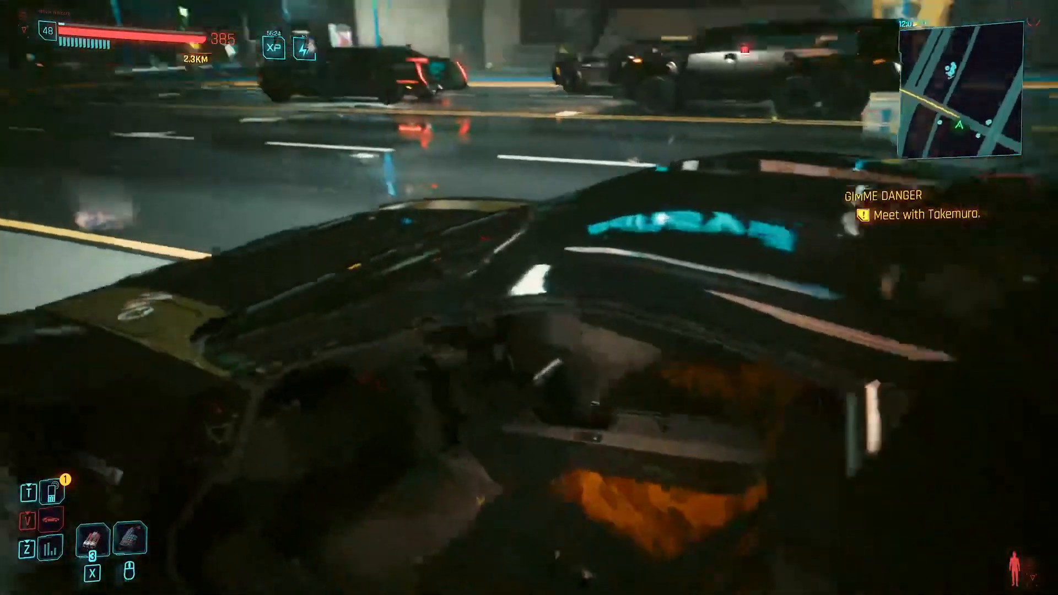
key(m)
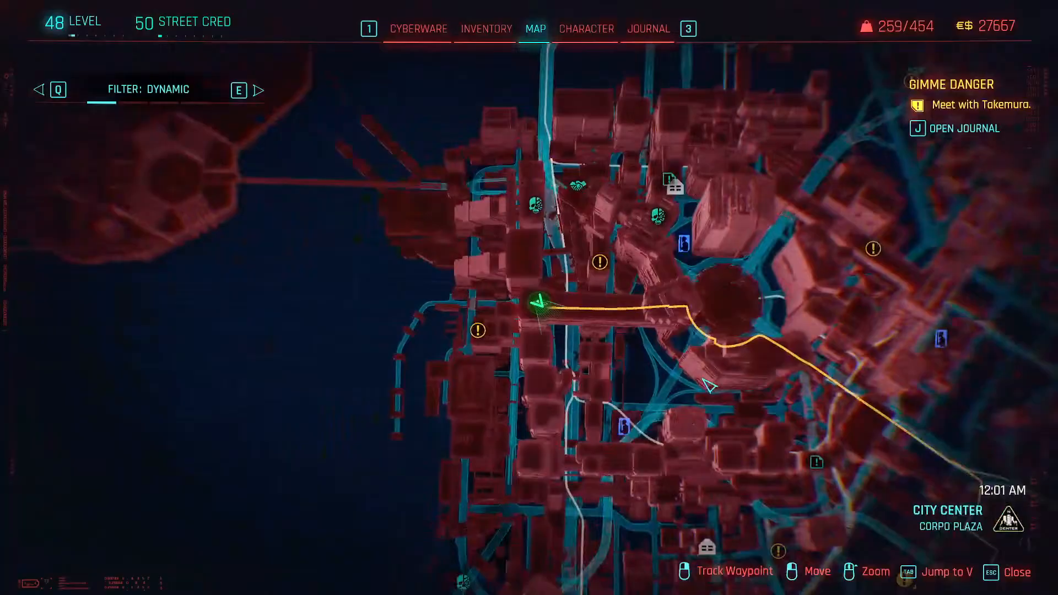
- Pin a custom waypoint on the Wellsprings waterfront road just above the Cyberpsycho Sighting marker
drag(709, 386, 500, 379)
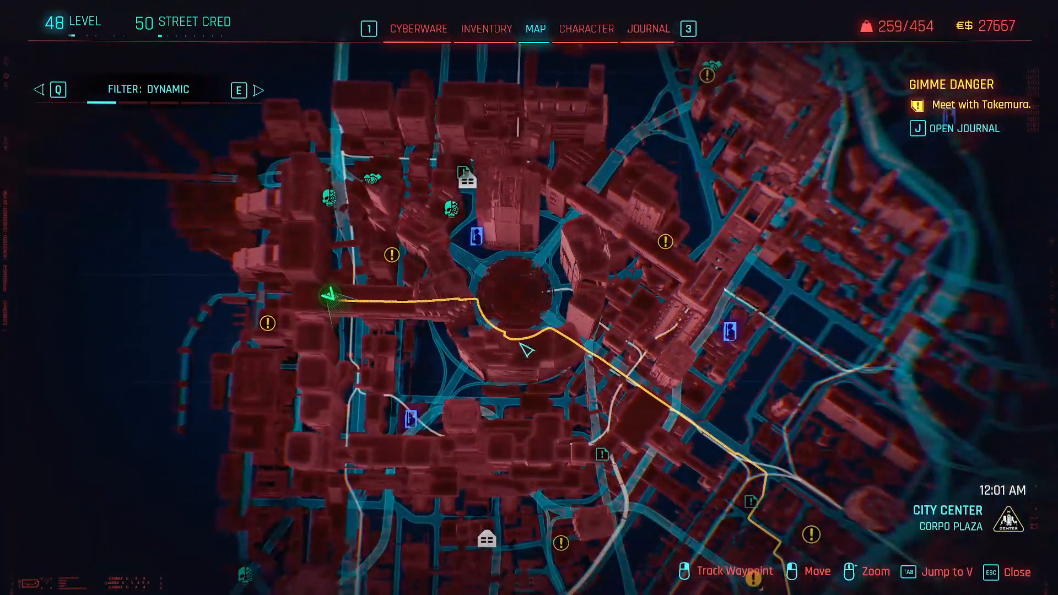
drag(513, 454, 519, 420)
scroll(520, 419, down, 3)
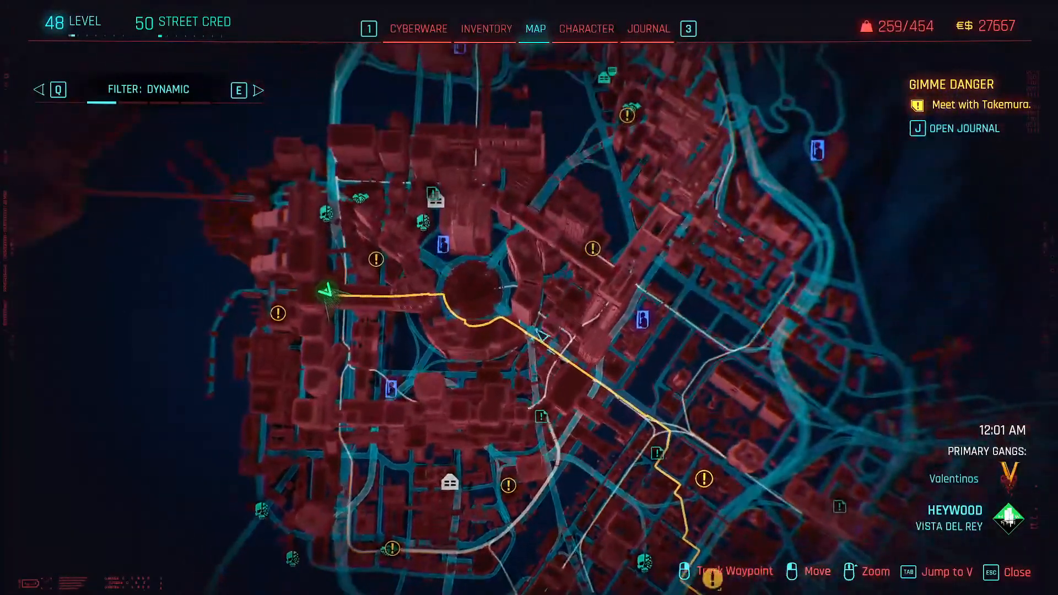
drag(289, 498, 486, 419)
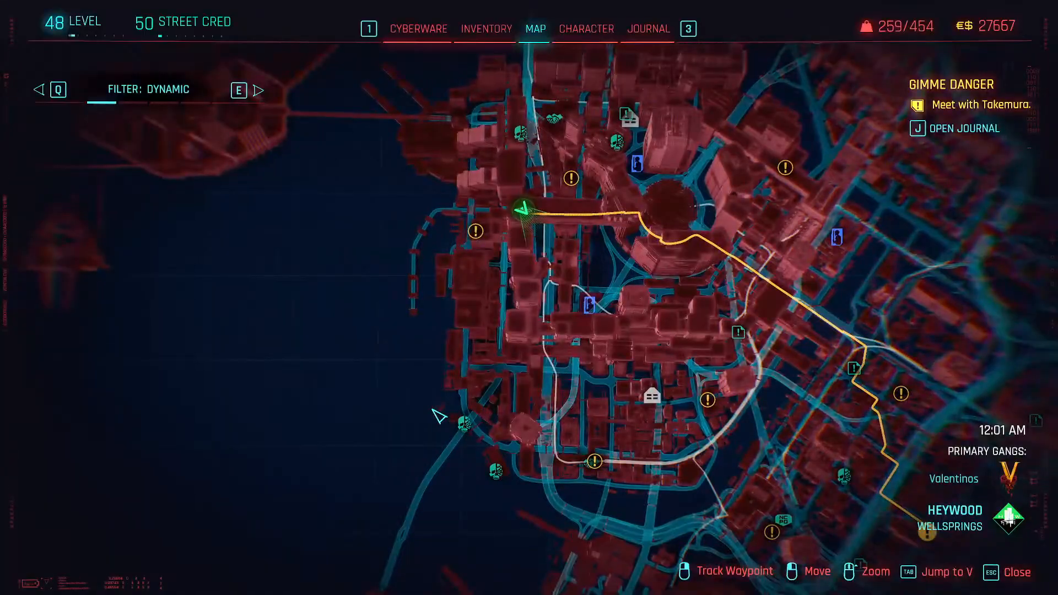
drag(469, 303, 525, 530)
drag(450, 432, 488, 427)
scroll(595, 401, up, 3)
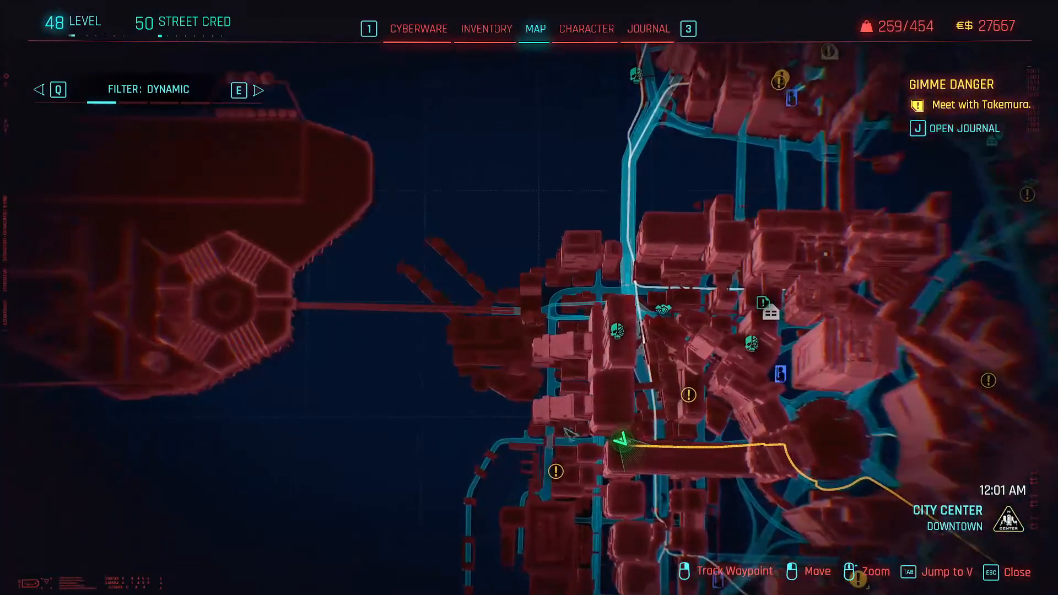
drag(551, 480, 595, 261)
scroll(595, 428, up, 3)
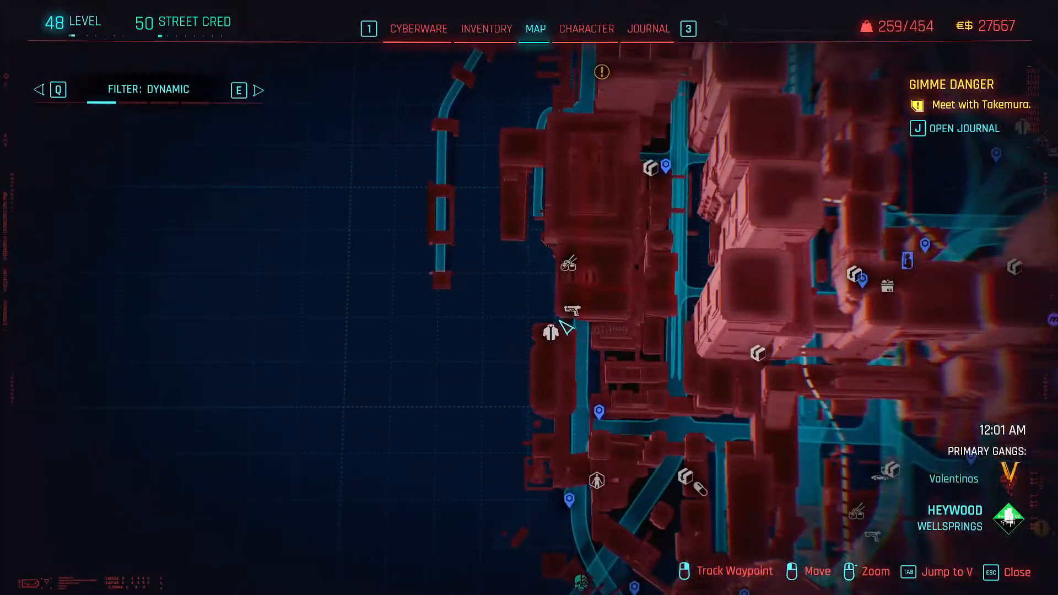
scroll(564, 384, down, 5)
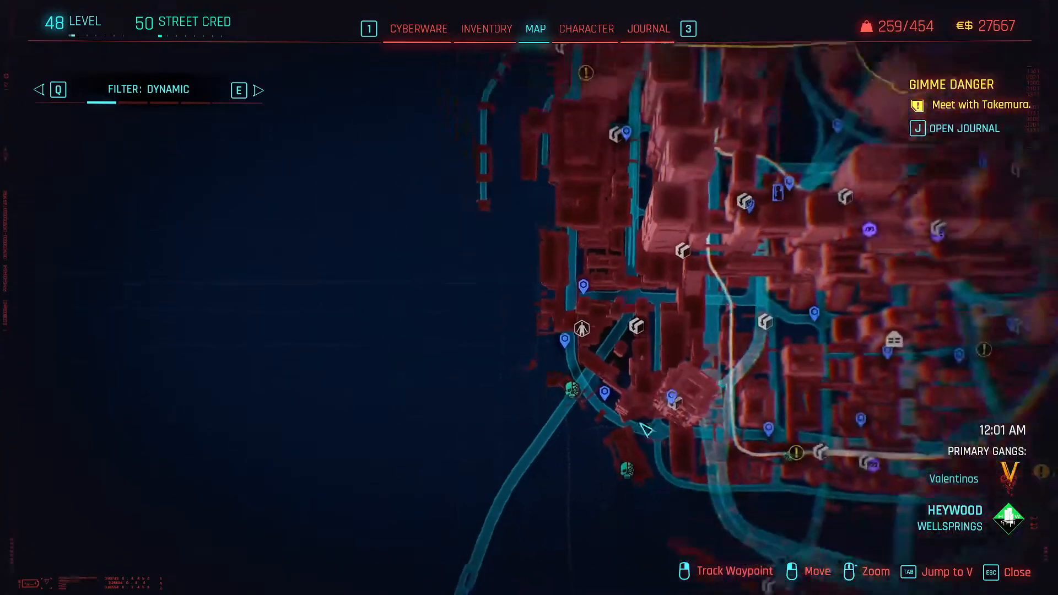
drag(651, 418, 550, 344)
drag(456, 287, 501, 324)
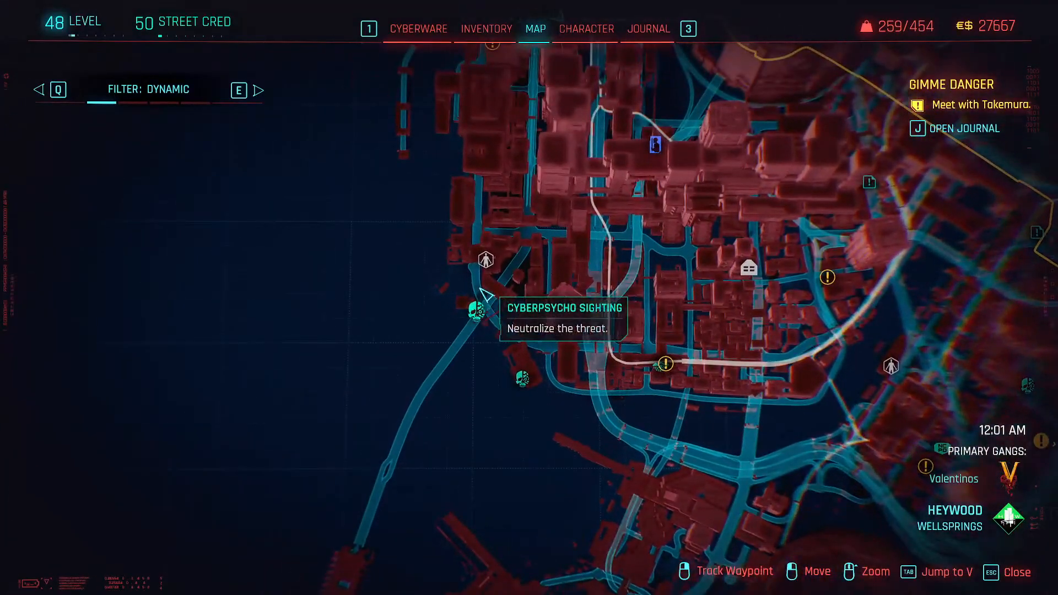
scroll(634, 345, down, 2)
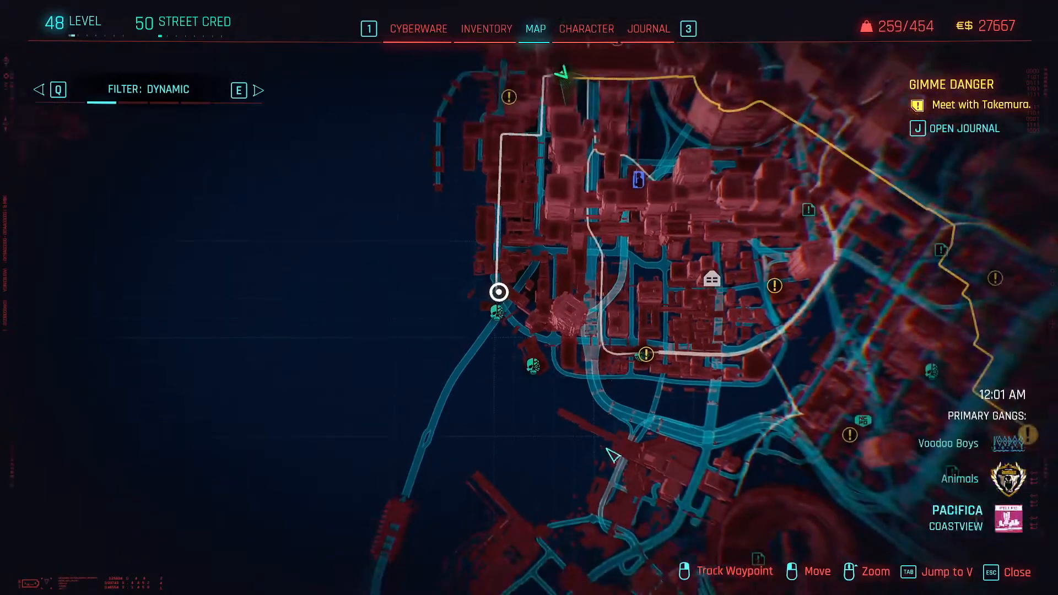
- Pin a custom waypoint where the highway ramp enters northern Coastview in Pacifica, and close the map
scroll(641, 486, up, 5)
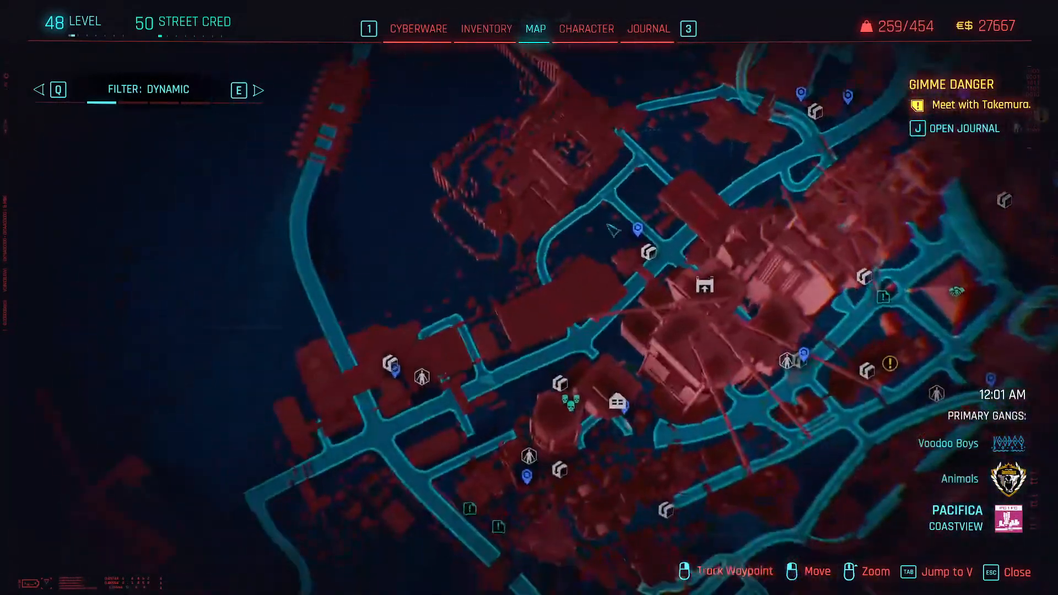
scroll(600, 251, down, 4)
drag(648, 208, 539, 469)
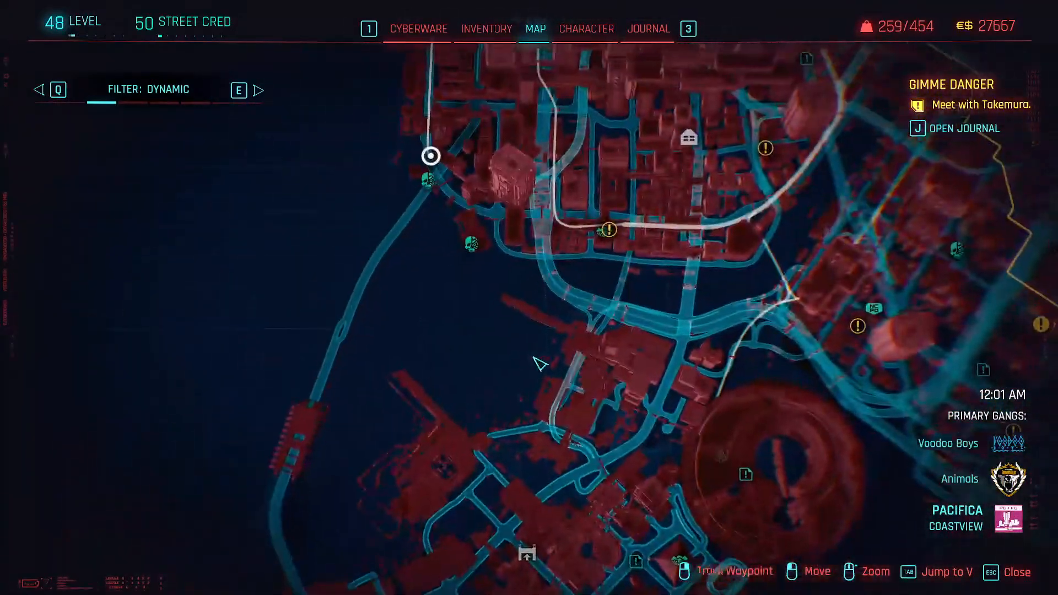
scroll(540, 341, up, 3)
scroll(570, 331, up, 4)
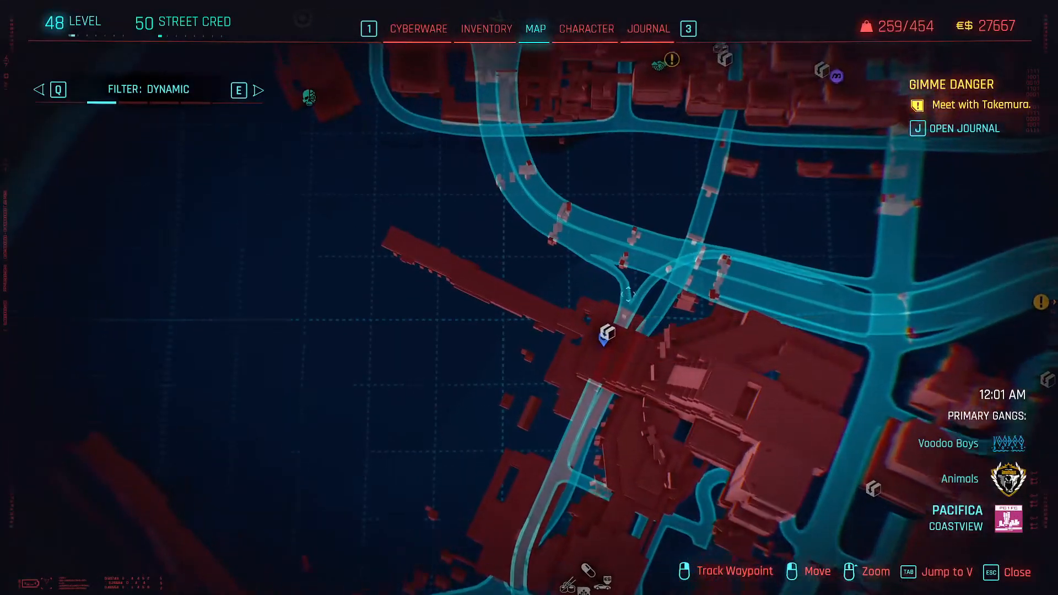
mouse_move(606, 331)
mouse_down()
mouse_move(631, 392)
mouse_move(653, 272)
mouse_up()
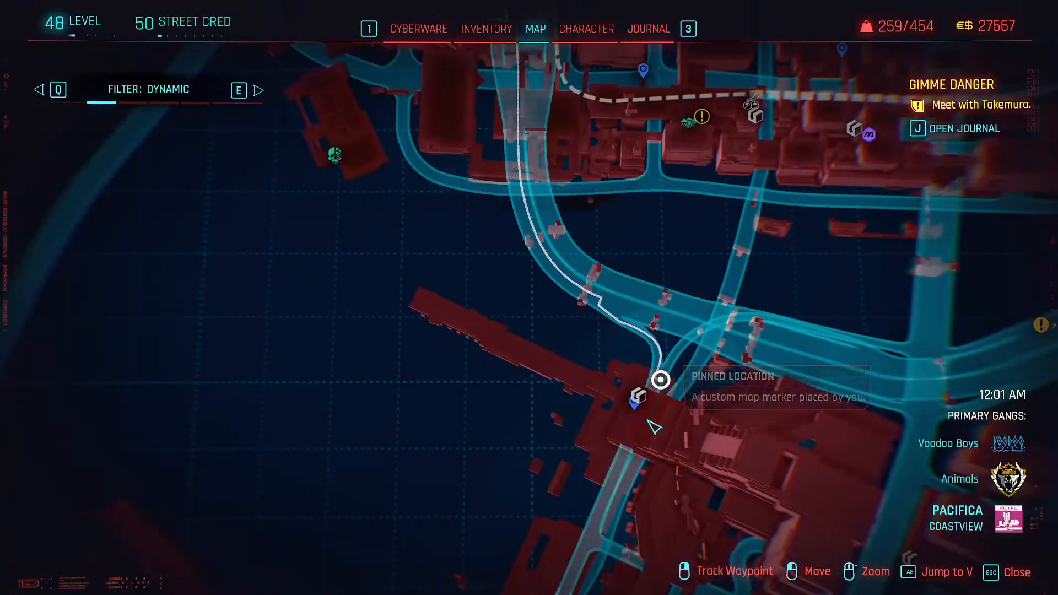
key(Escape)
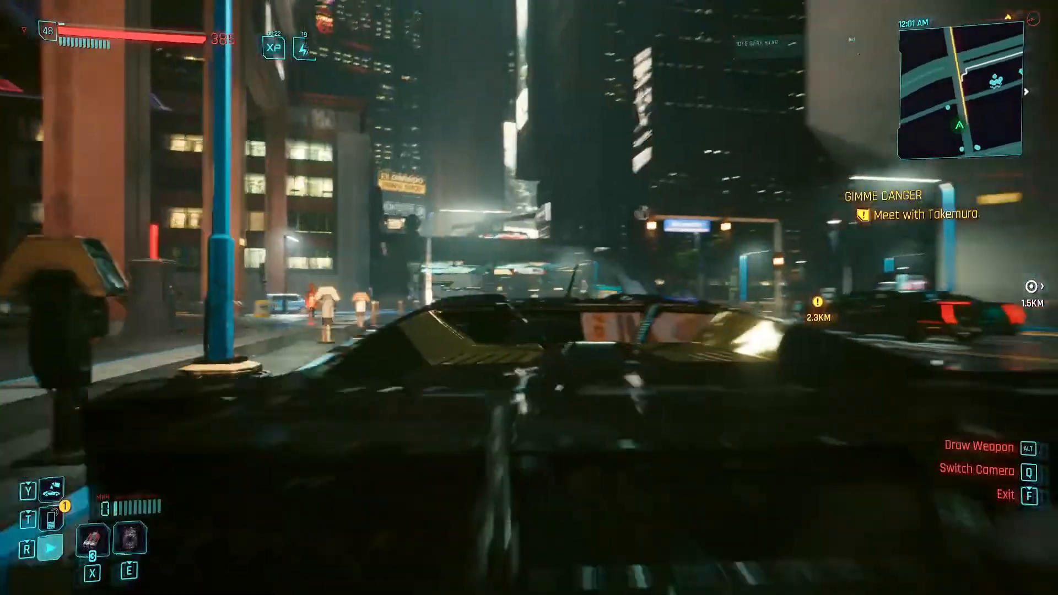
- Drive out of the downtown streets and along the sunken highway toward the pinned Coastview waypoint
key(w)
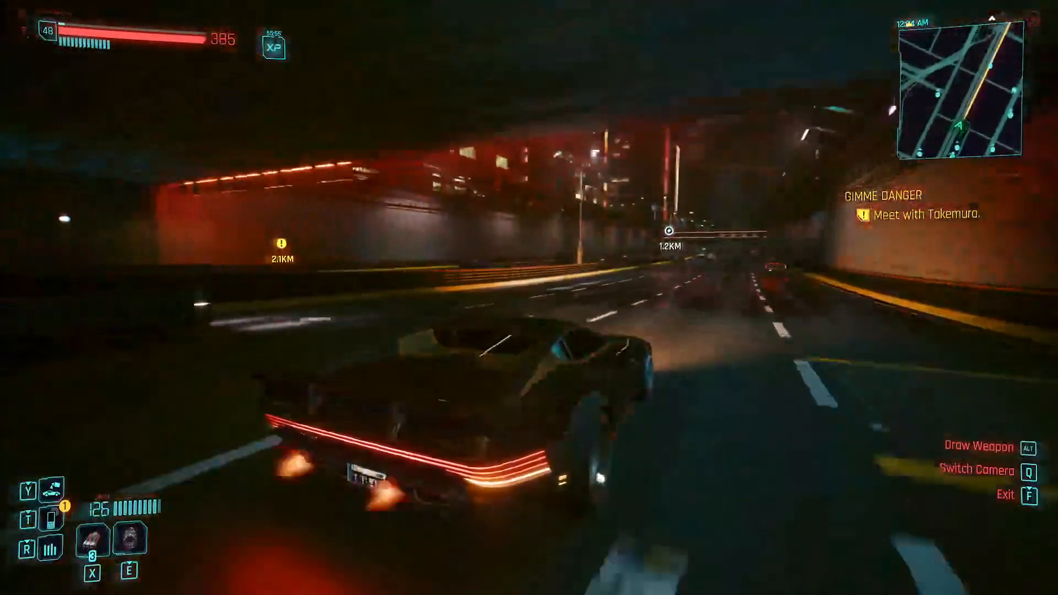
key(w)
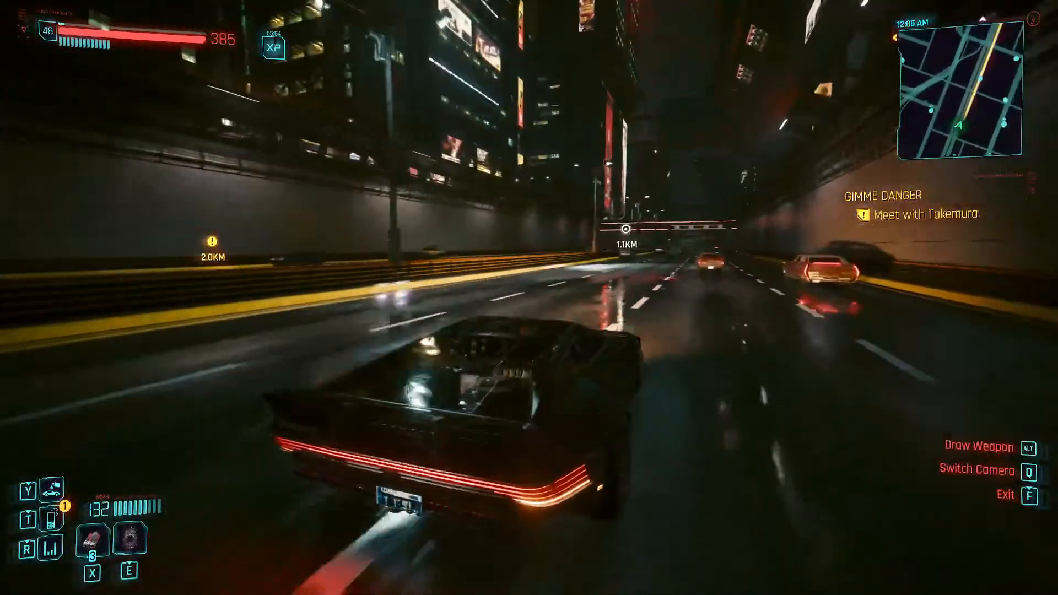
key(w)
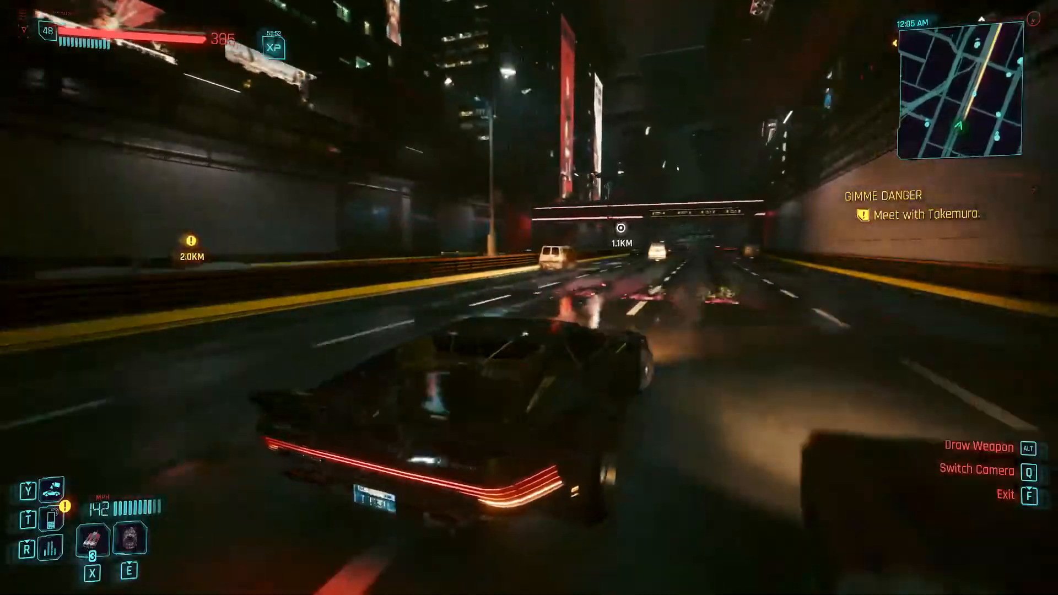
key(w)
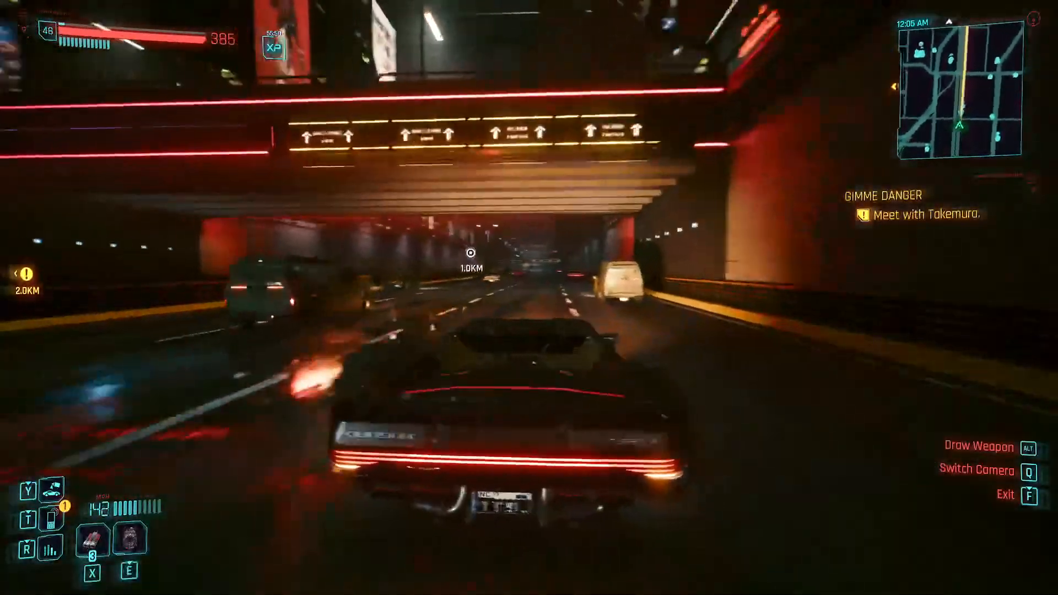
key(w)
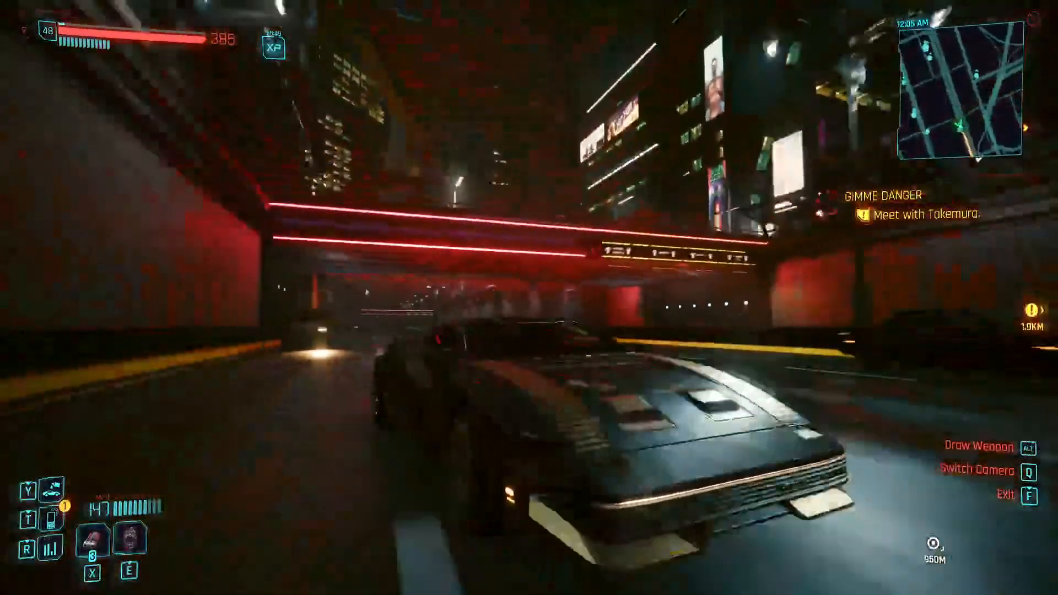
key(w)
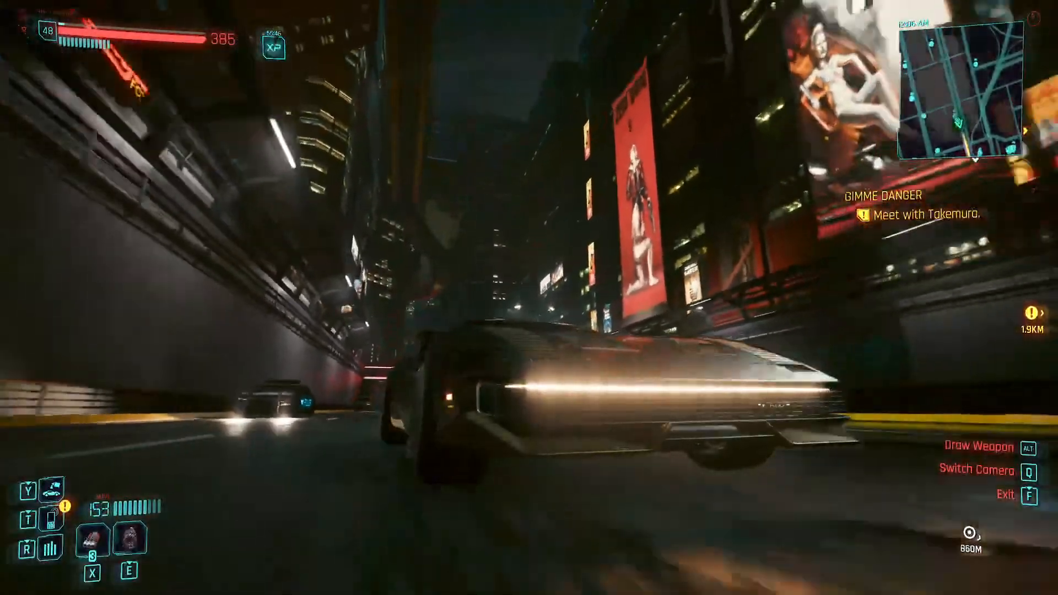
key(w)
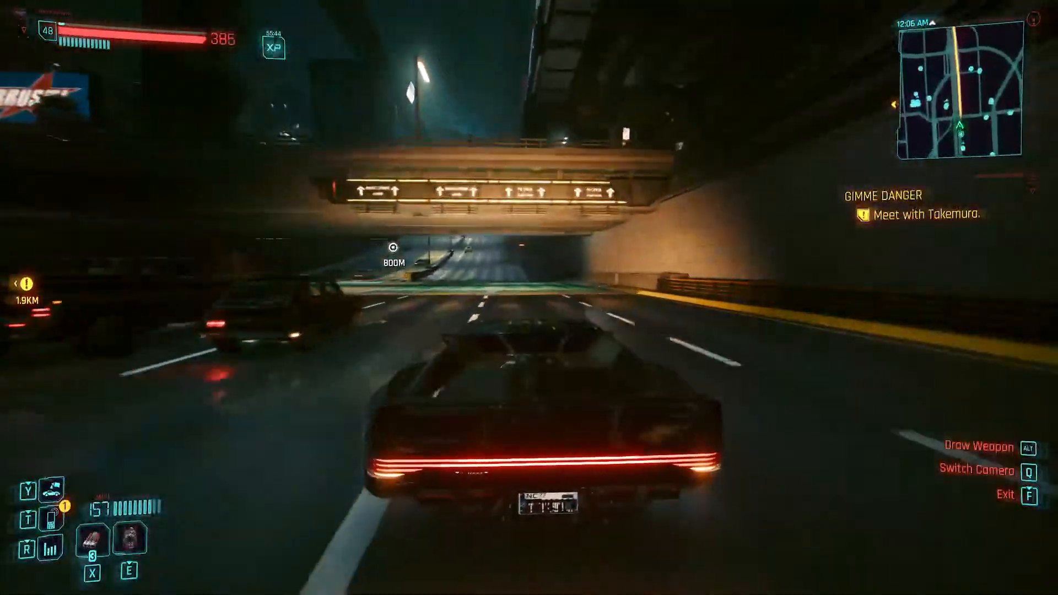
key(w)
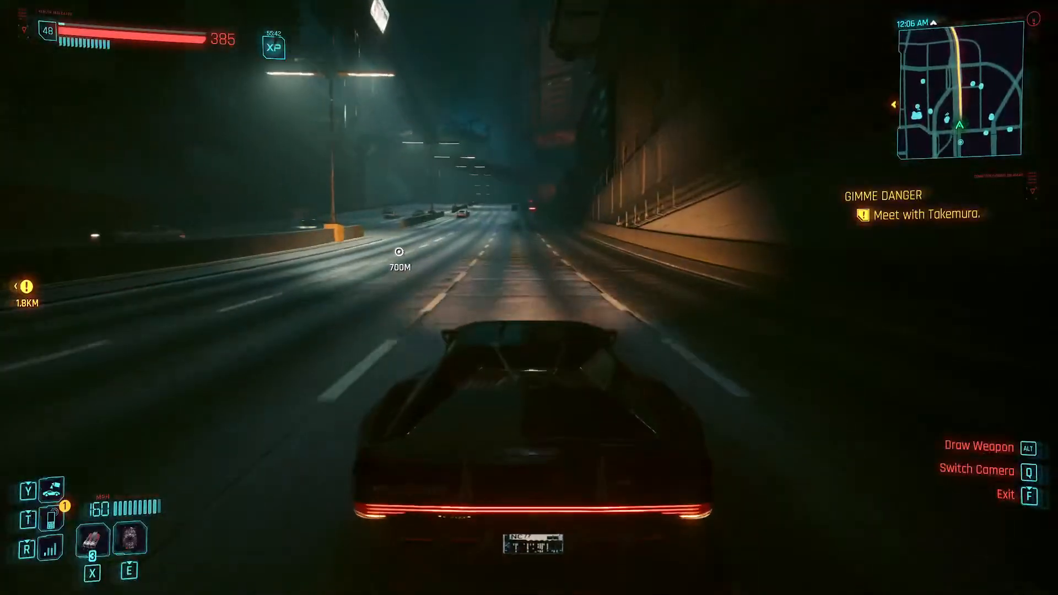
- Follow the highway's curve past traffic and under the overhead Pacifica direction signs toward the exit lane
key(a)
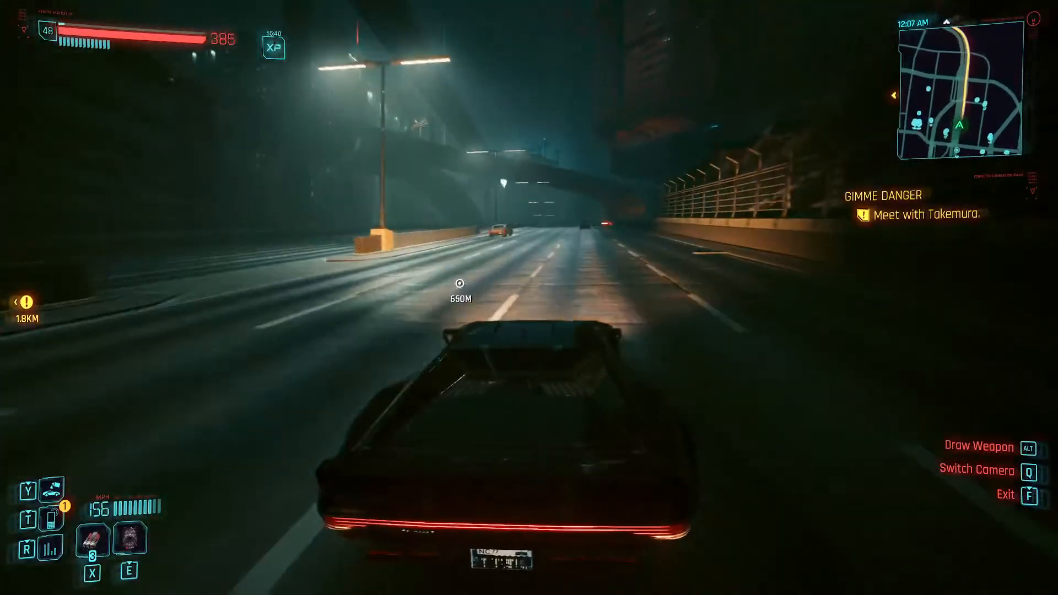
key(a)
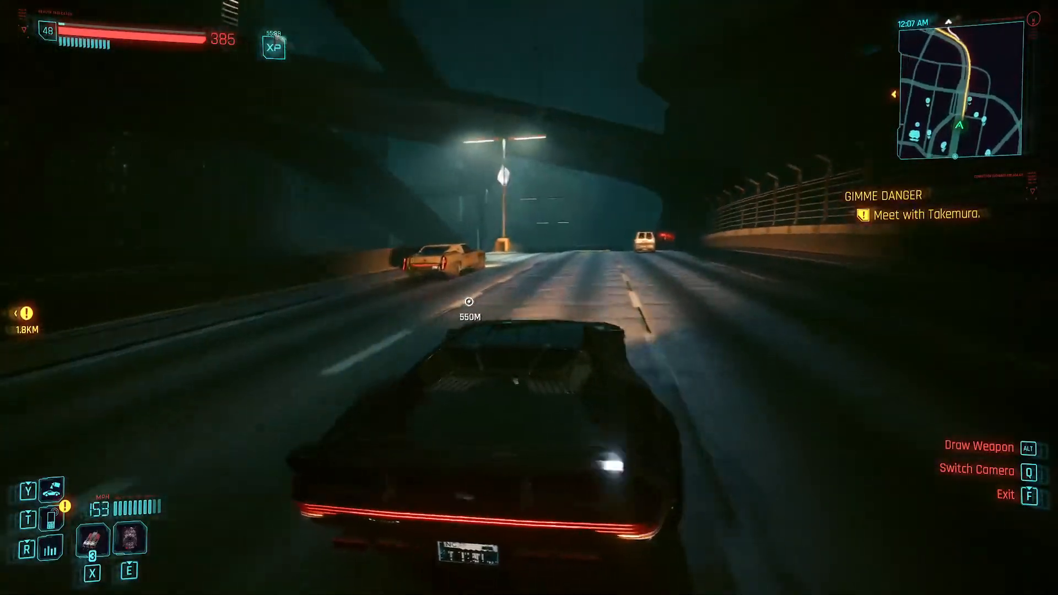
key(d)
key(w)
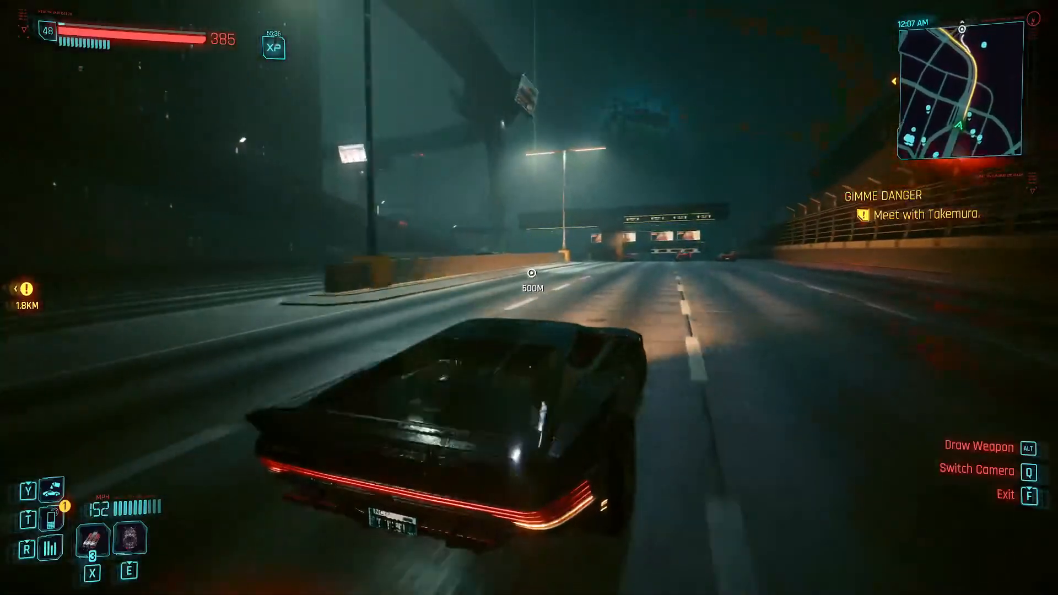
key(d)
key(w)
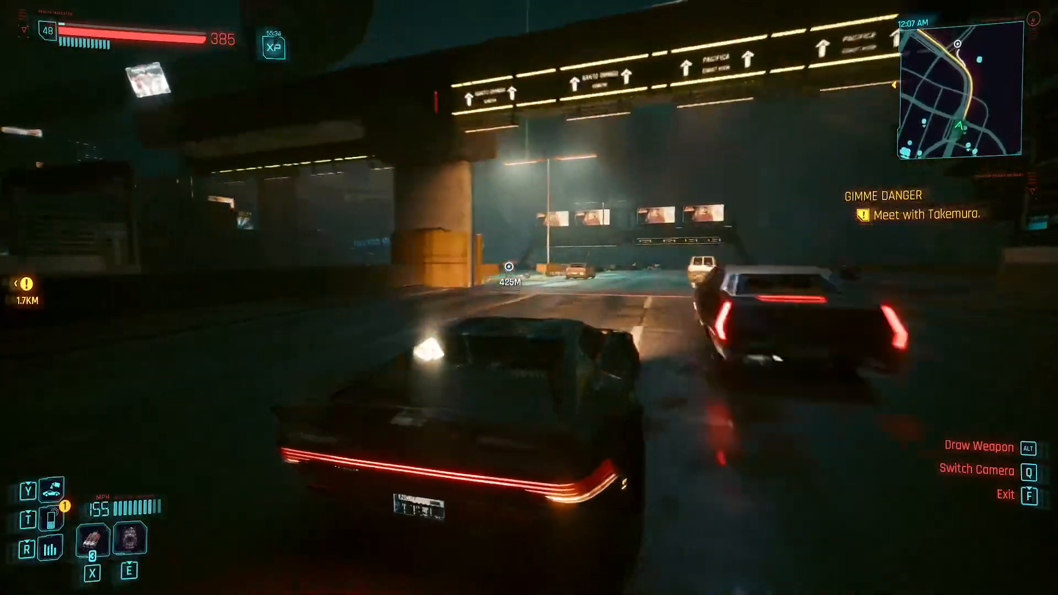
key(w)
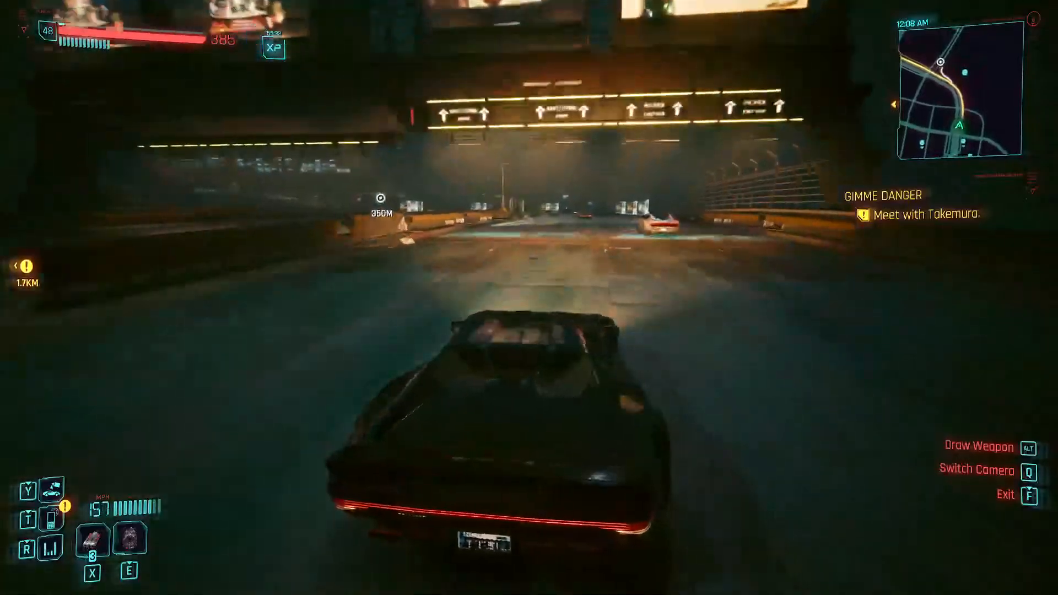
key(w)
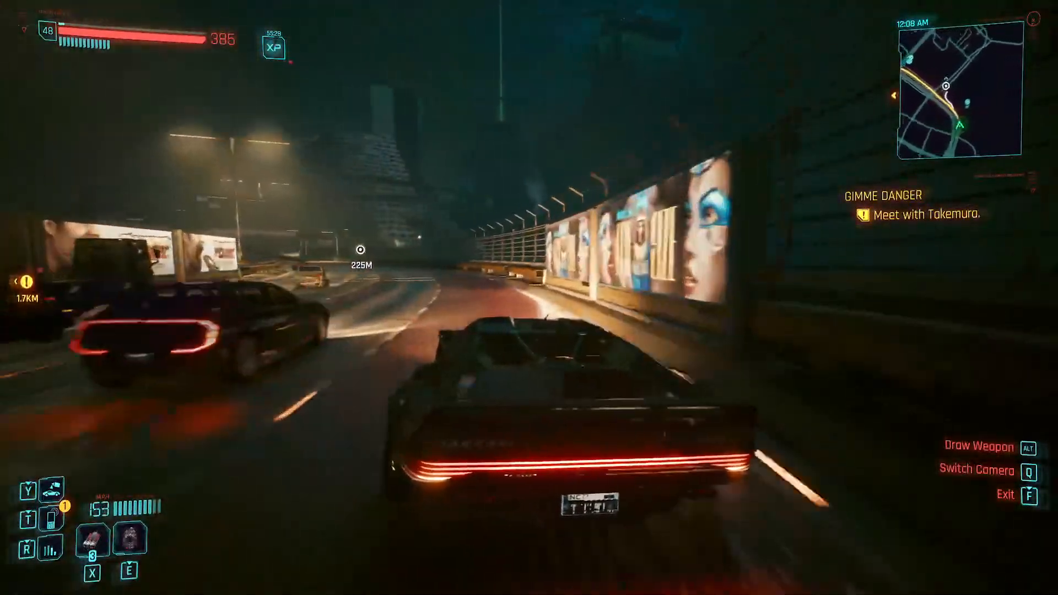
- Slow down, take the Pacifica exit ramp into Coastview, and drive around it past the pinned waypoint
key(a)
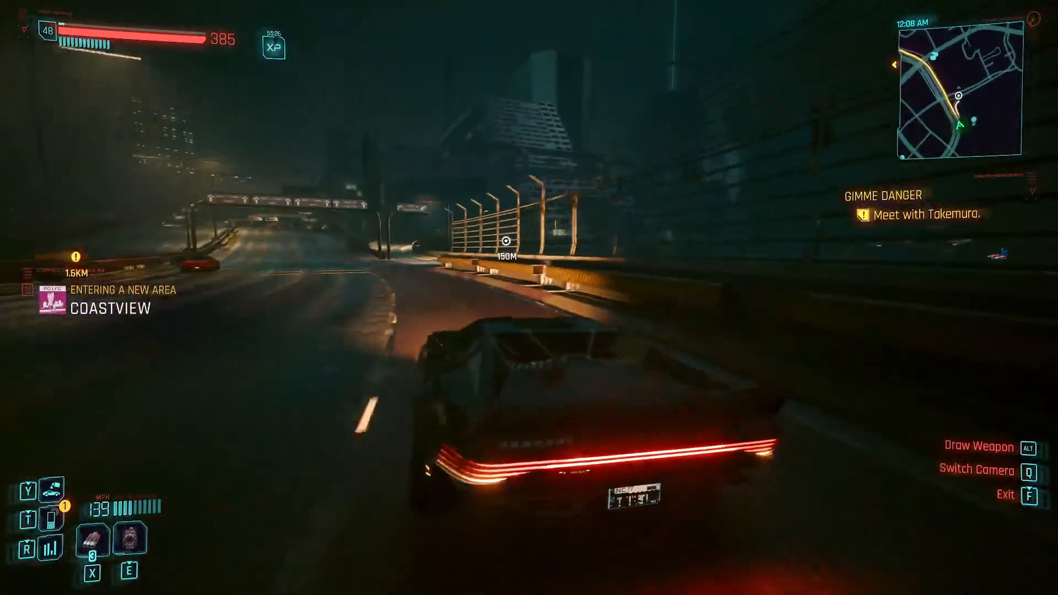
key(w)
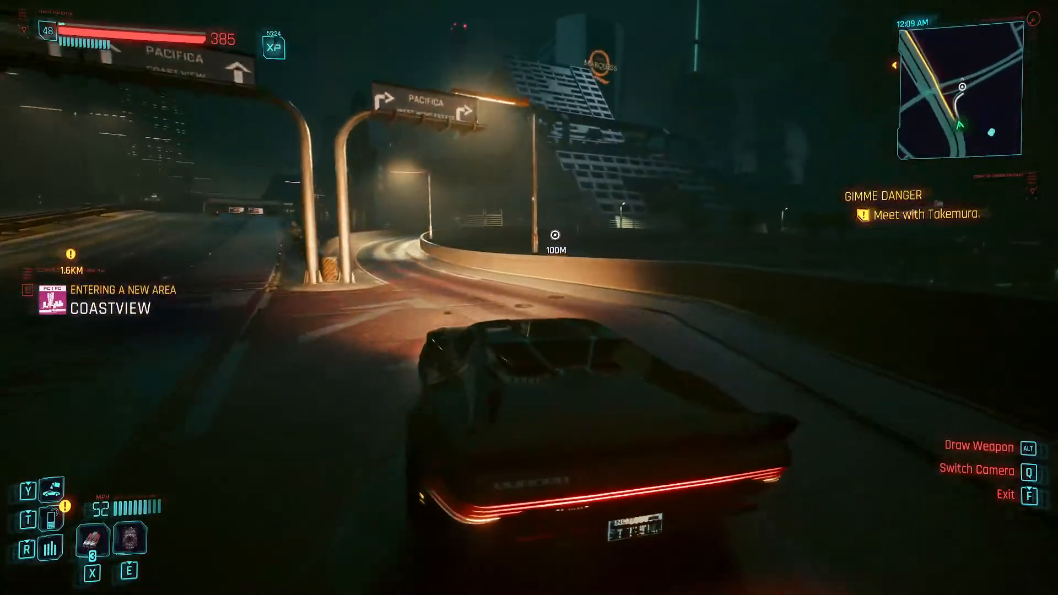
key(w)
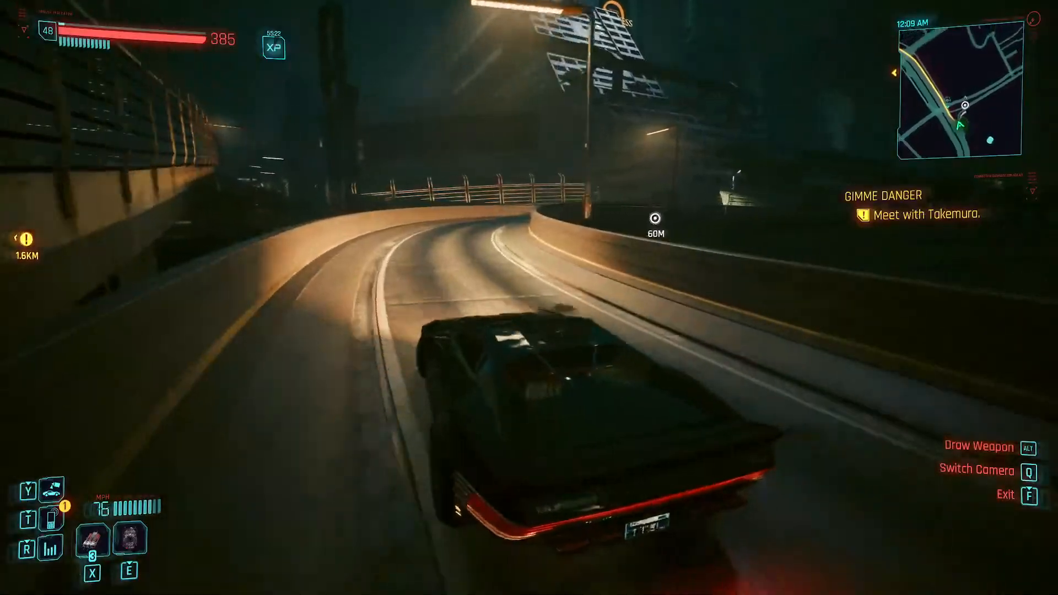
key(s)
key(d)
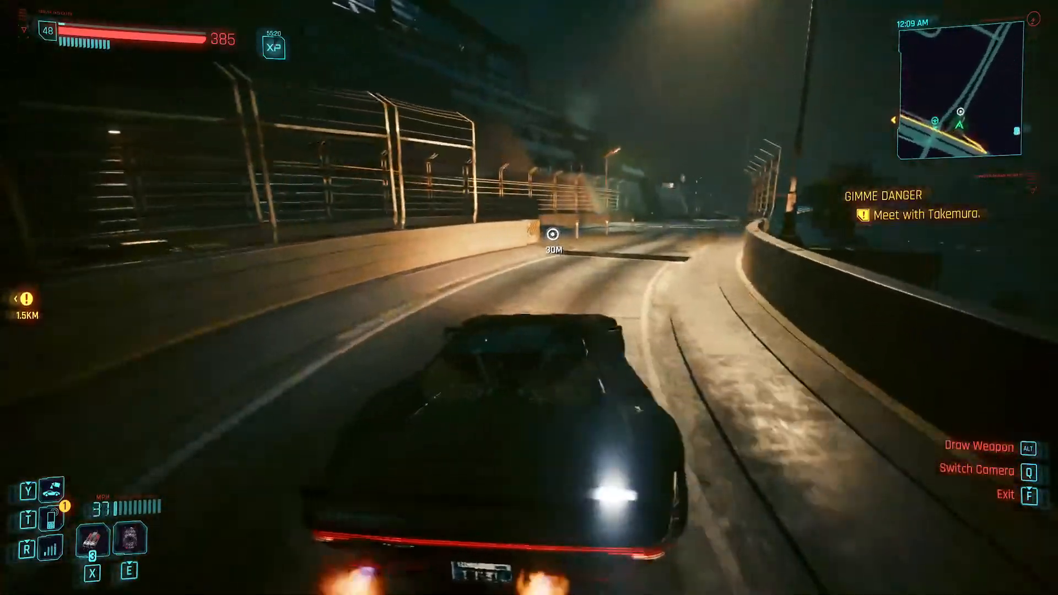
key(w)
key(s)
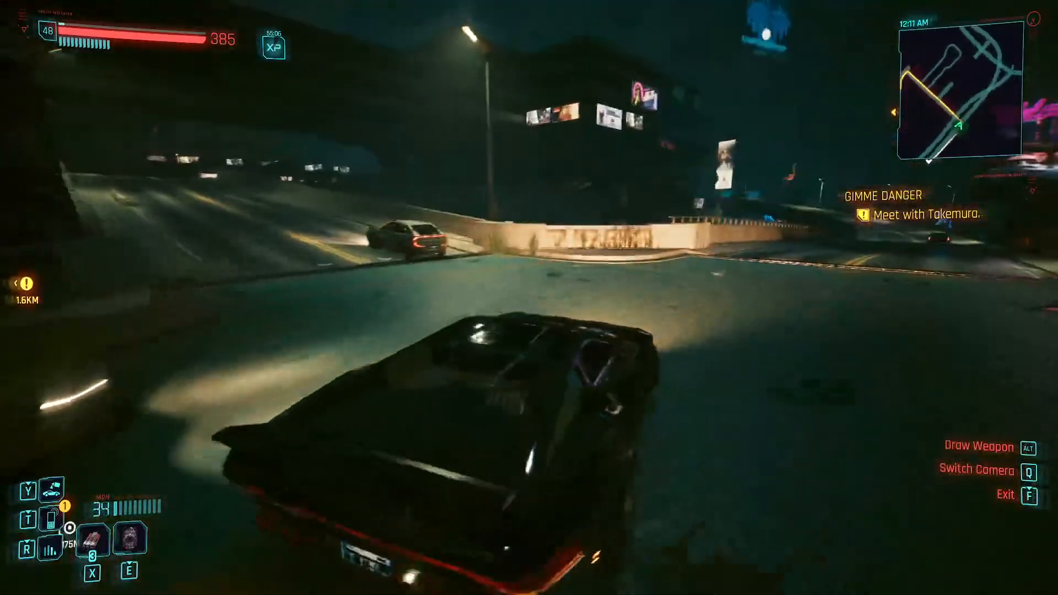
- Turn at the intersection, pass under the overpass, and drive onto the paved area beside the market stalls
key(a)
key(w)
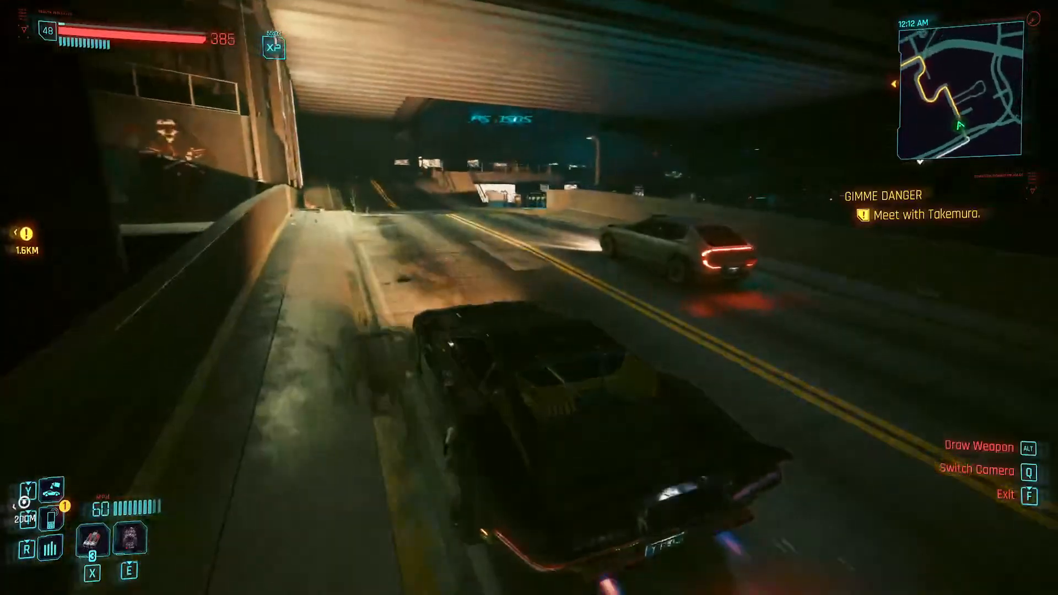
key(s)
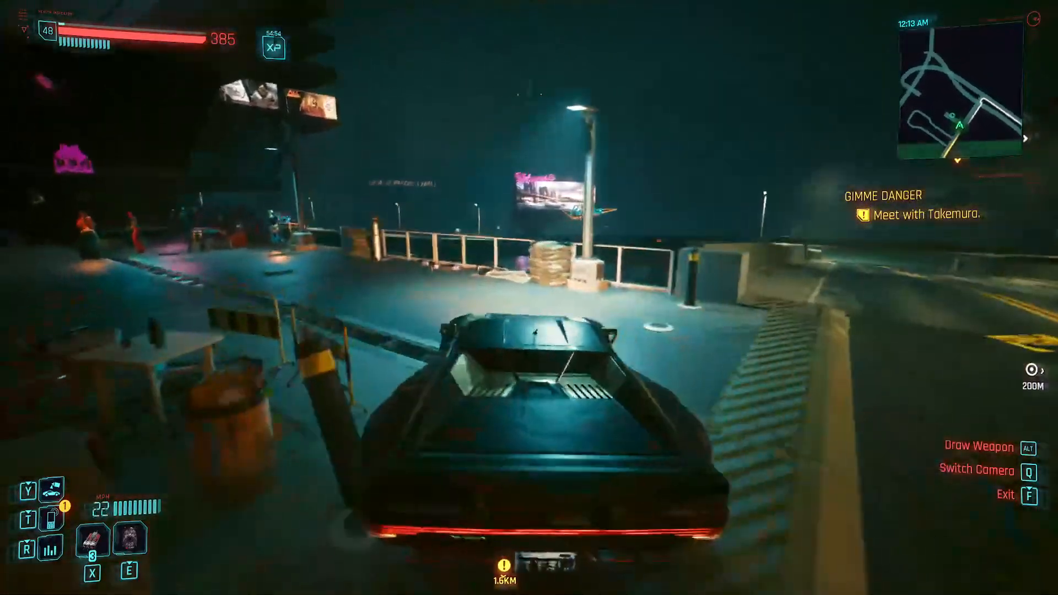
key(w)
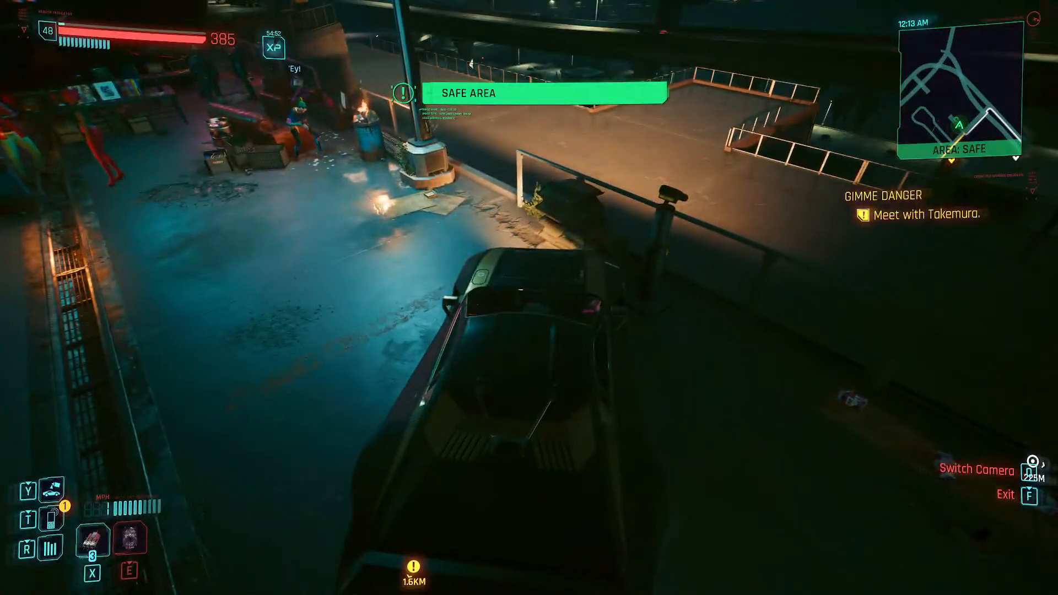
- Park the car by the railing near the lamp post and get out
key(s)
key(d)
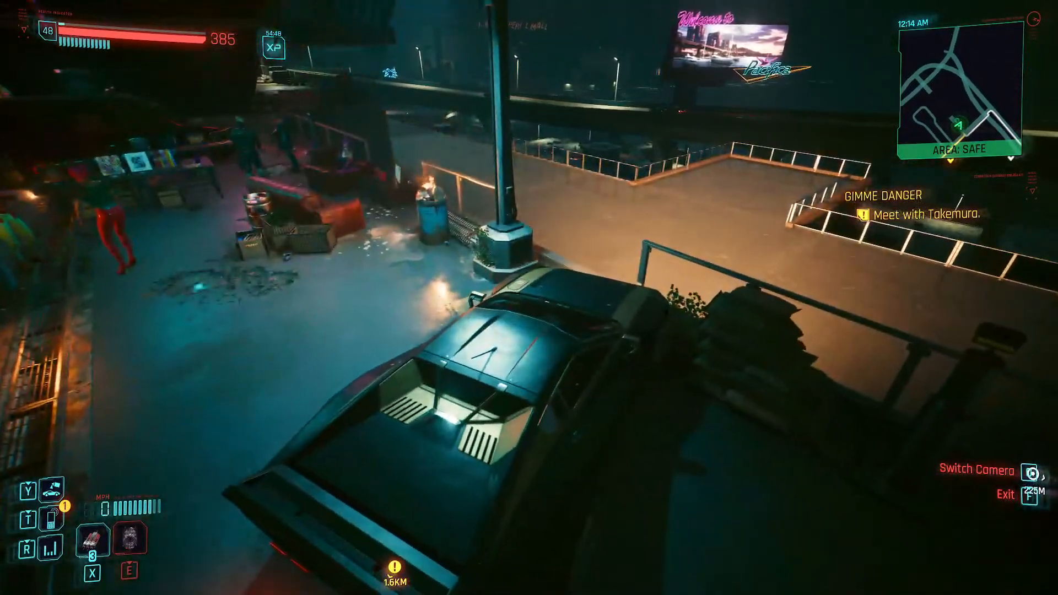
key(s)
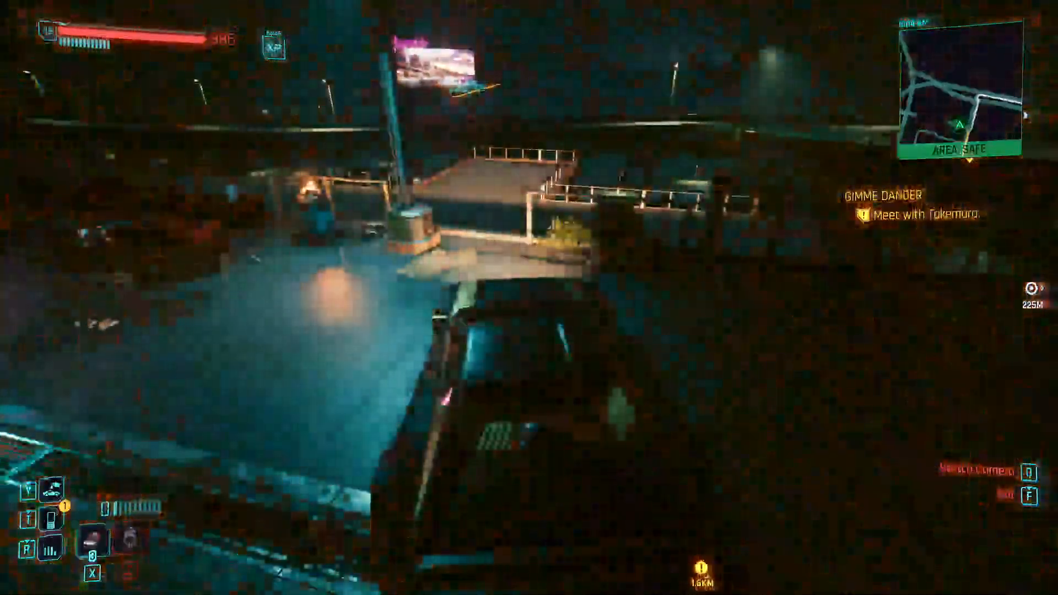
key(f)
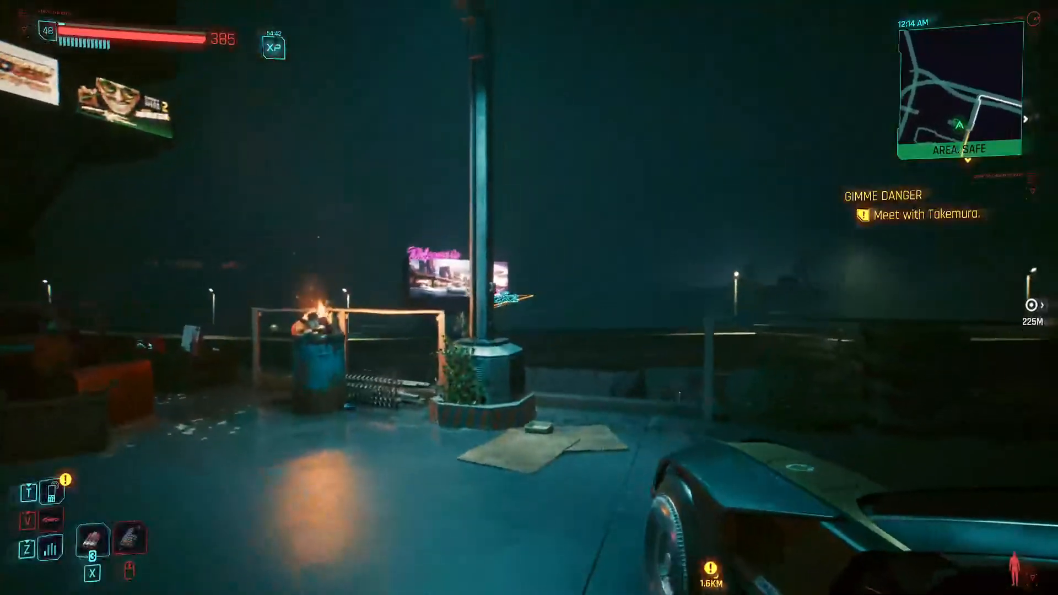
- Cross the road and the palm-lined plaza on foot, and jump down from its edge
key(w)
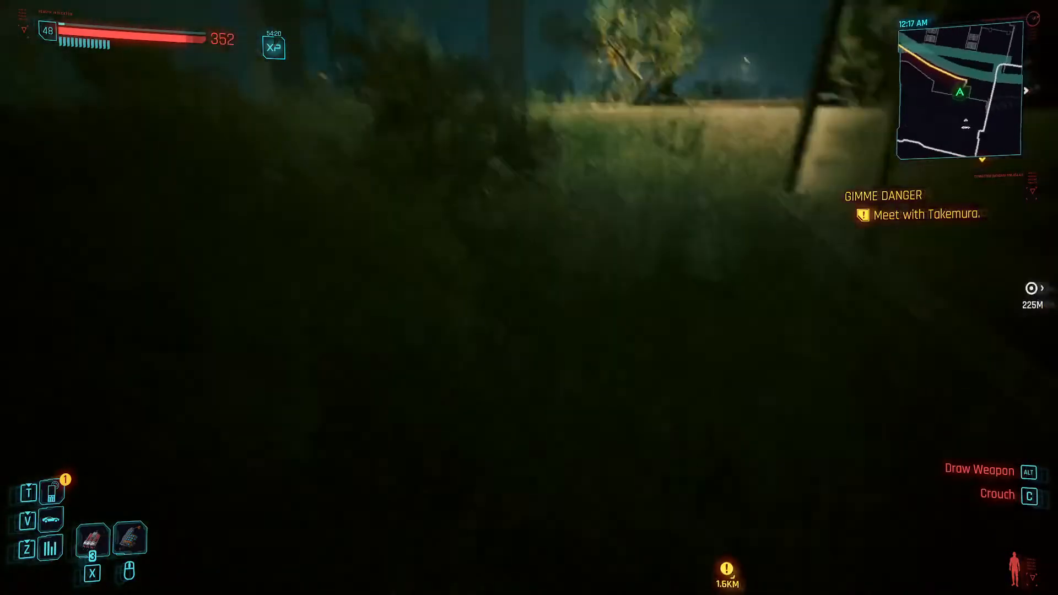
key(w)
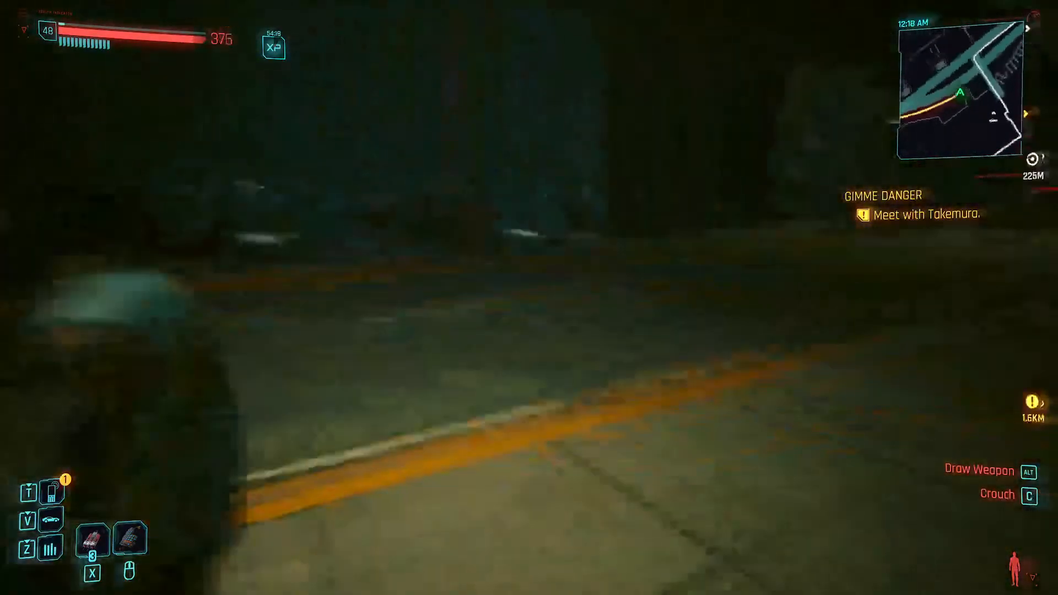
key(w)
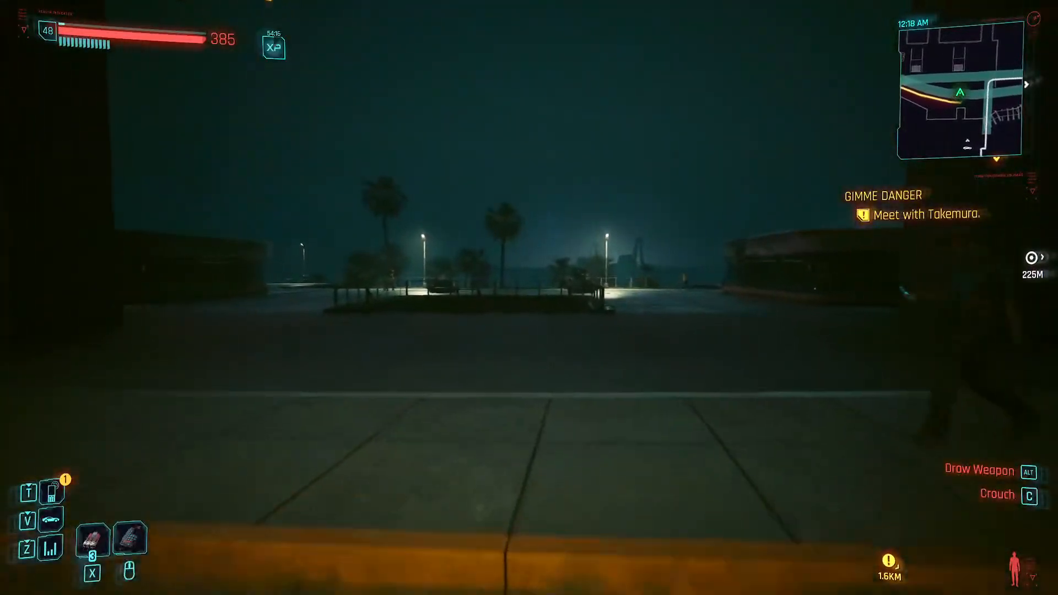
key(w)
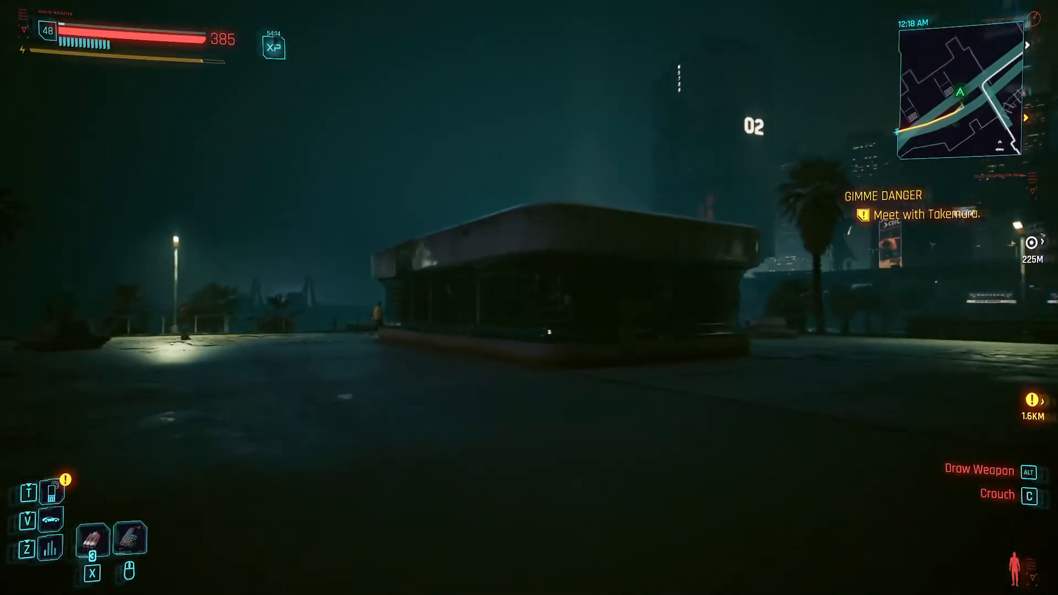
key(w)
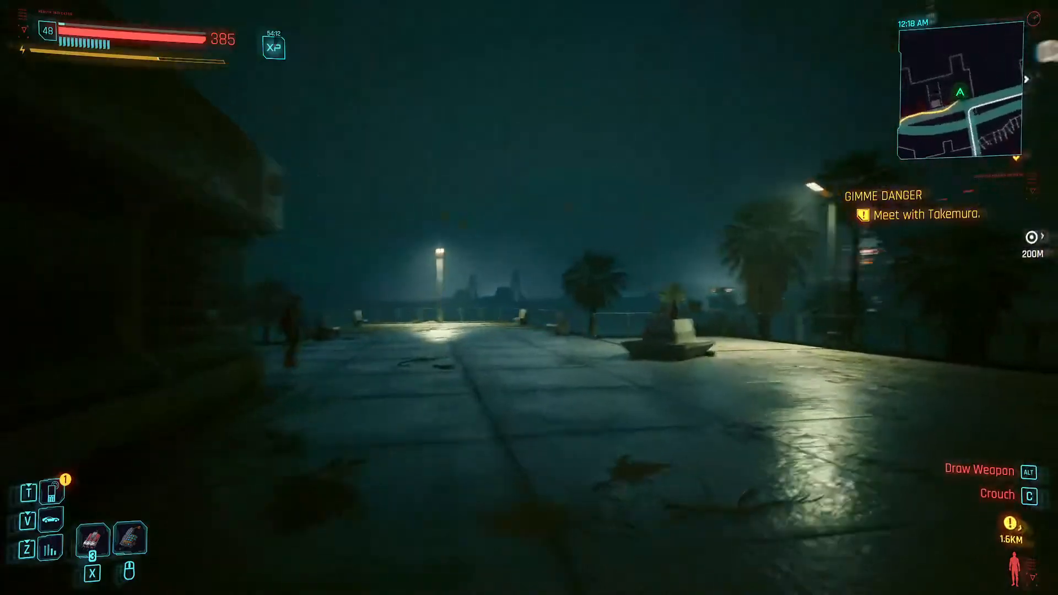
key(w)
key(space)
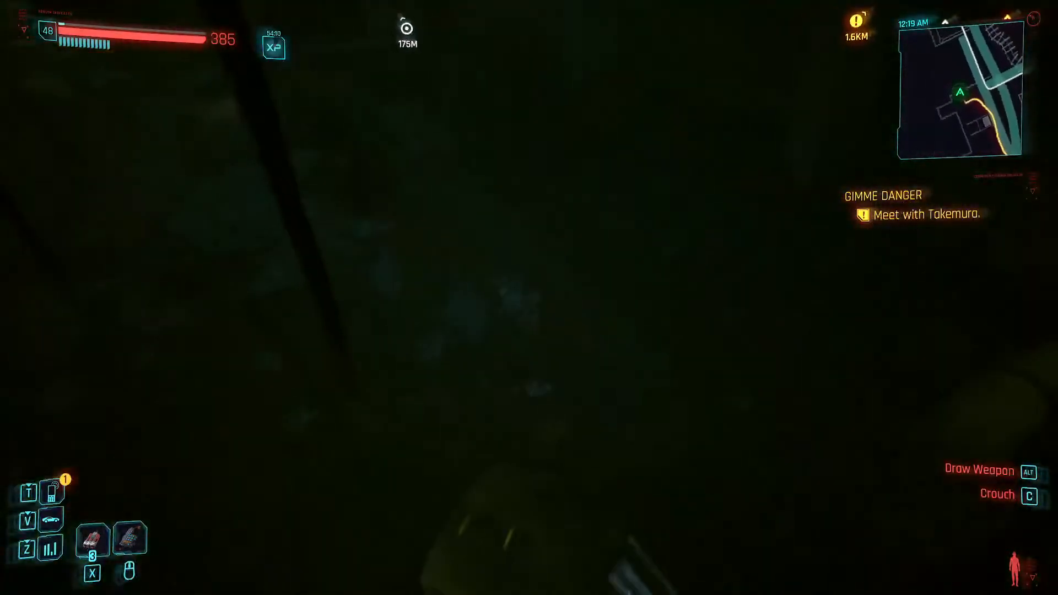
- Run along the dark beach path, under the building's overhang and past the palm trees toward the elevated pier
key(w)
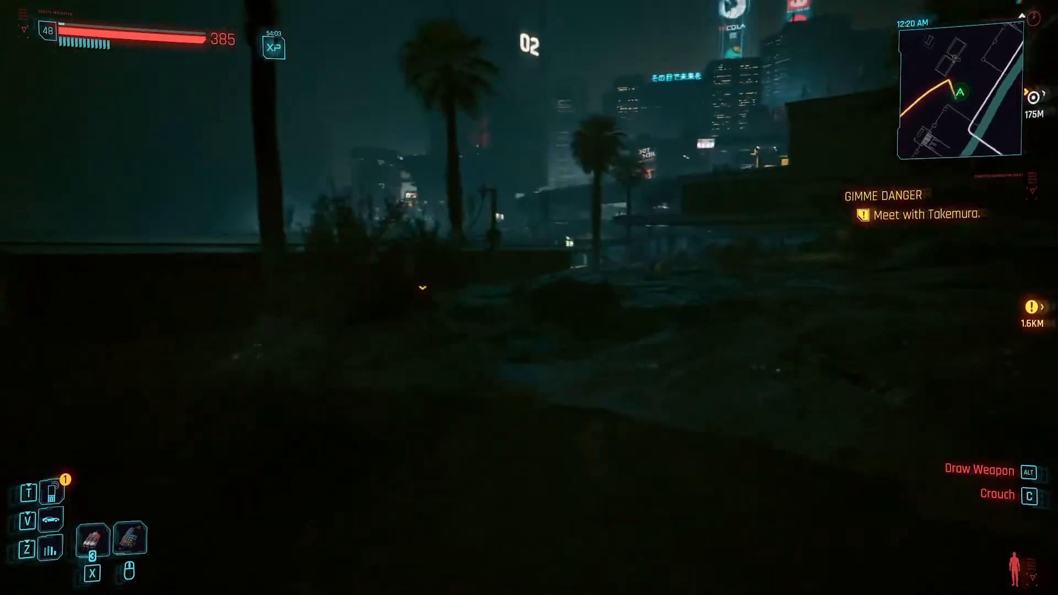
key(w)
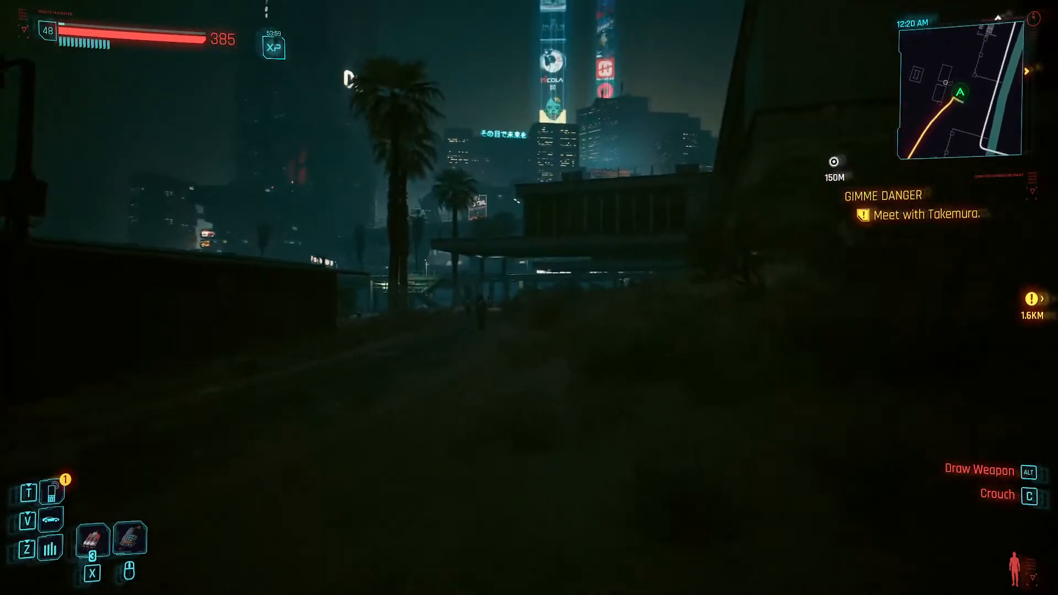
key(shift+w)
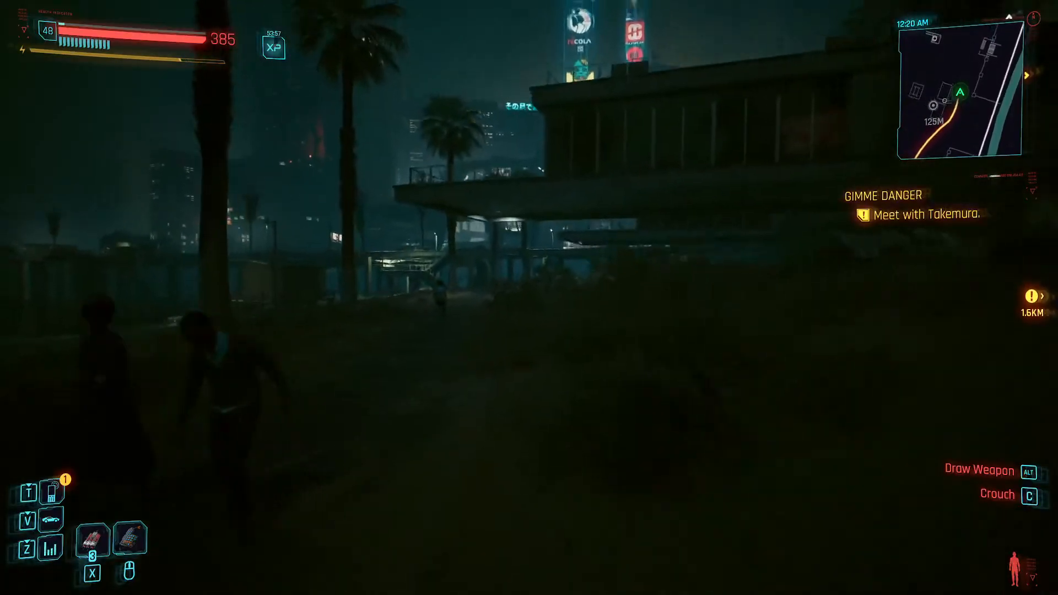
key(w)
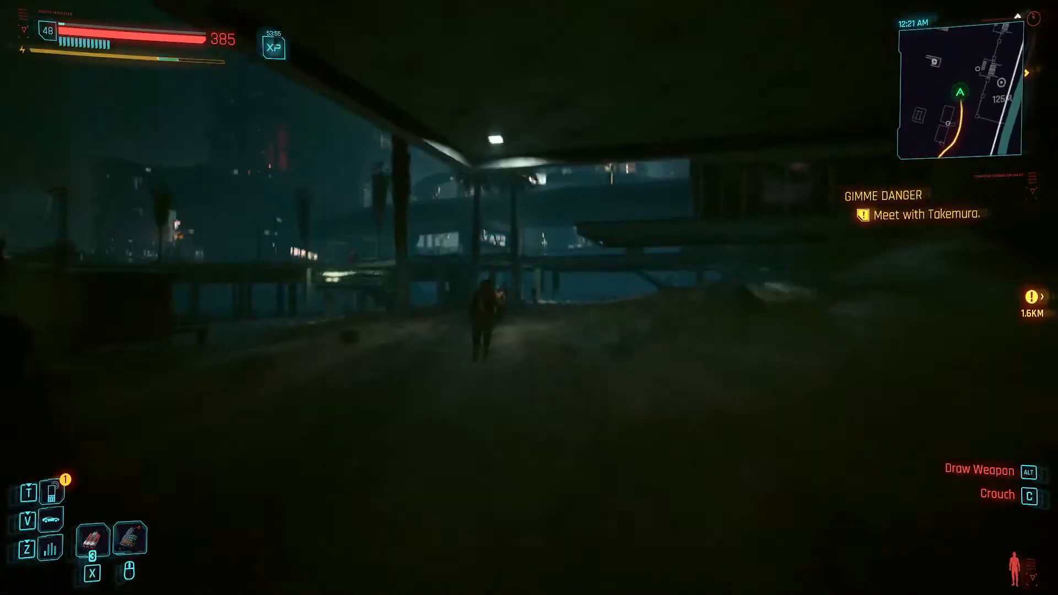
key(w)
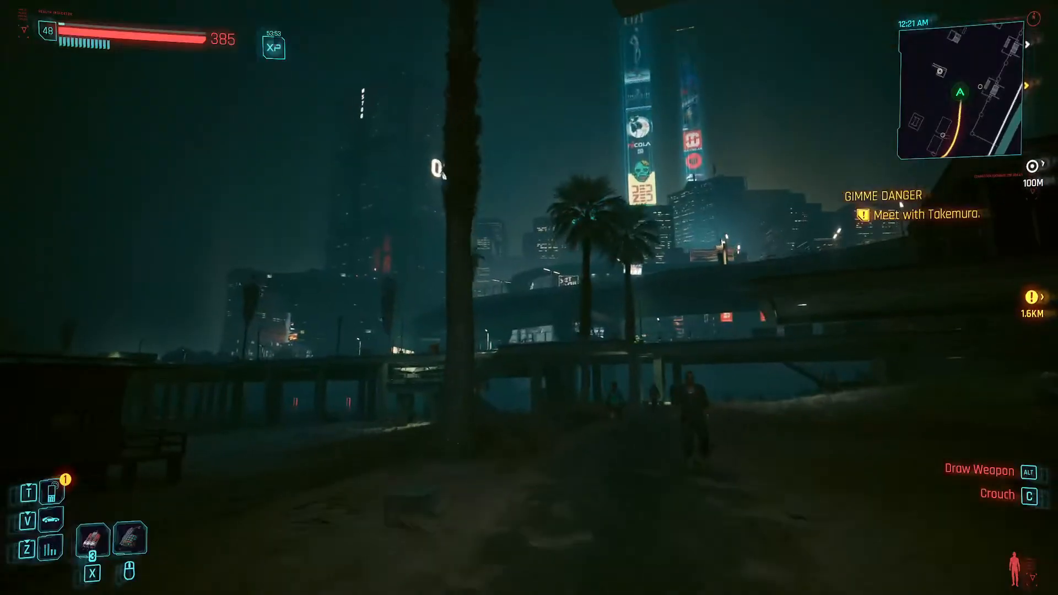
key(shift+w)
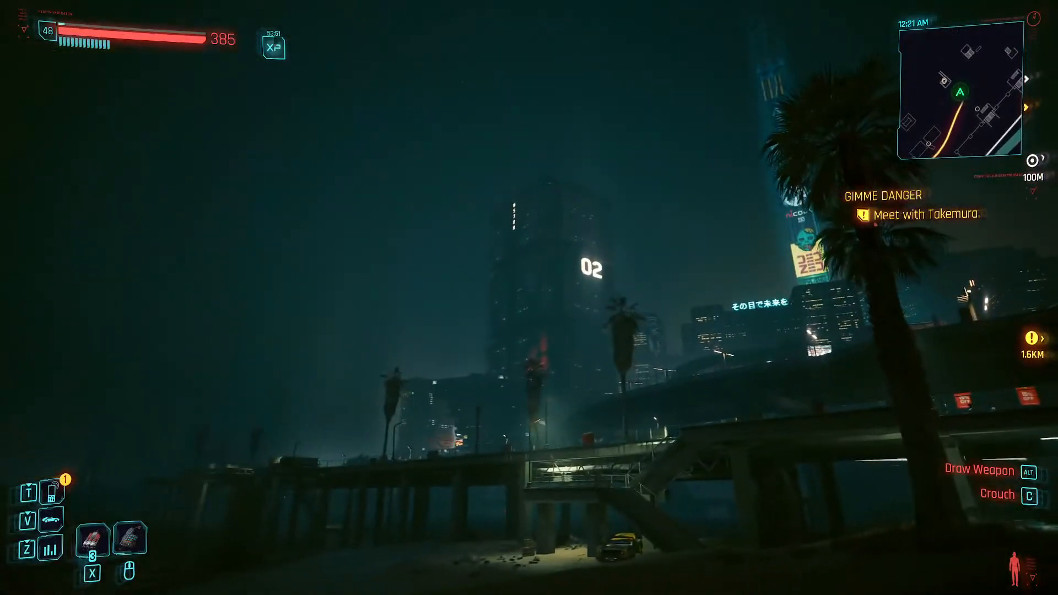
key(w)
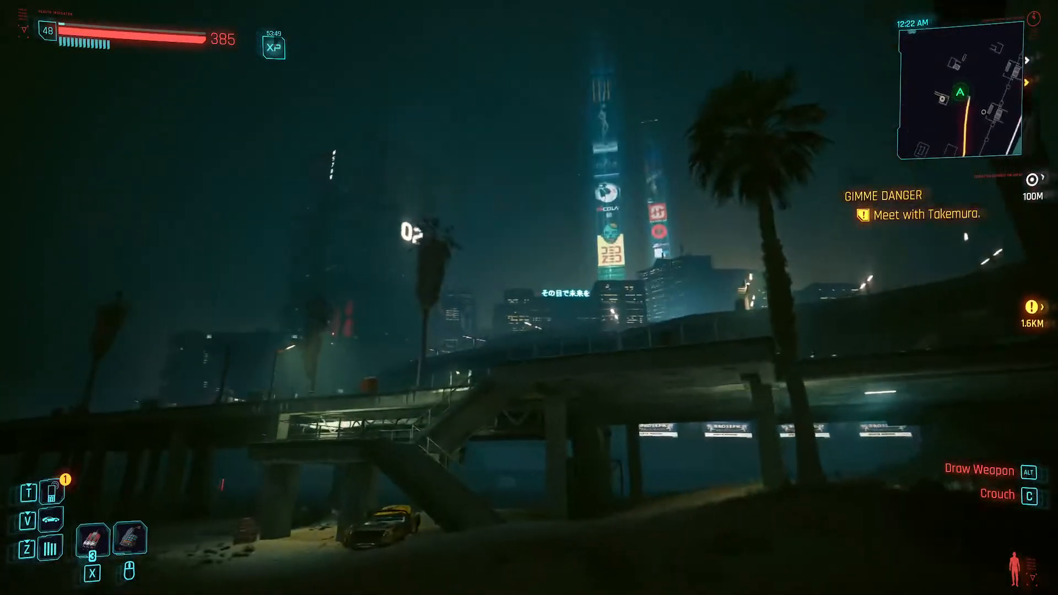
- Climb from the beach onto the pier and reach the lamp-lit boardwalk along the seaside railing
key(w)
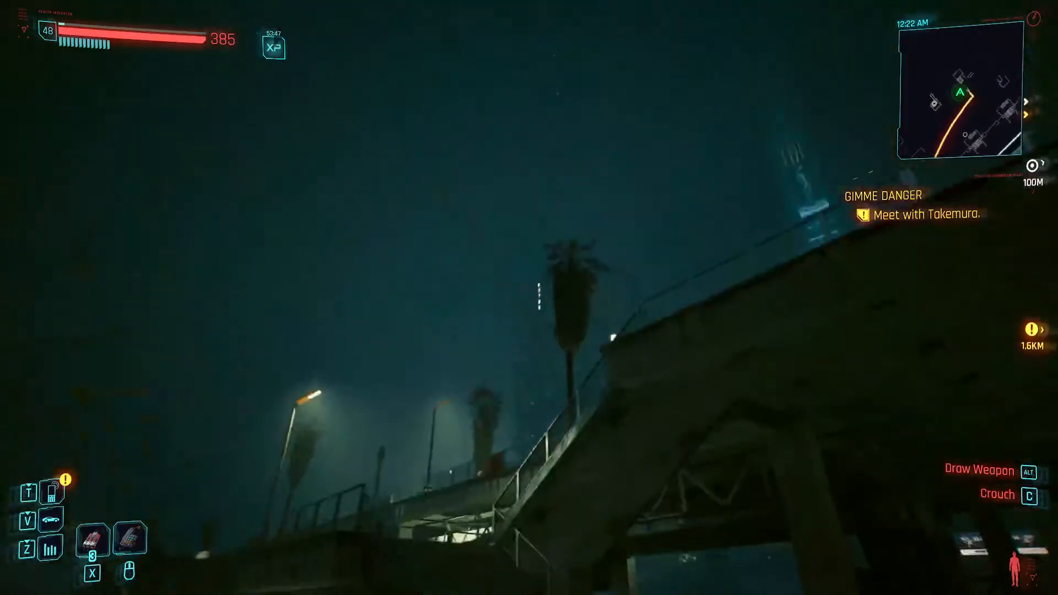
key(w)
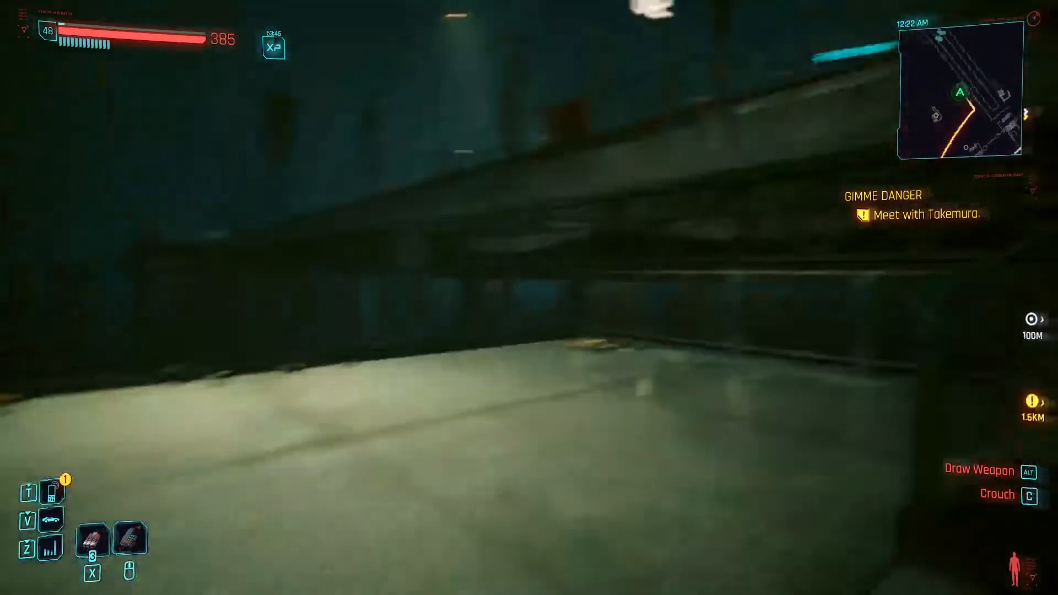
key(w)
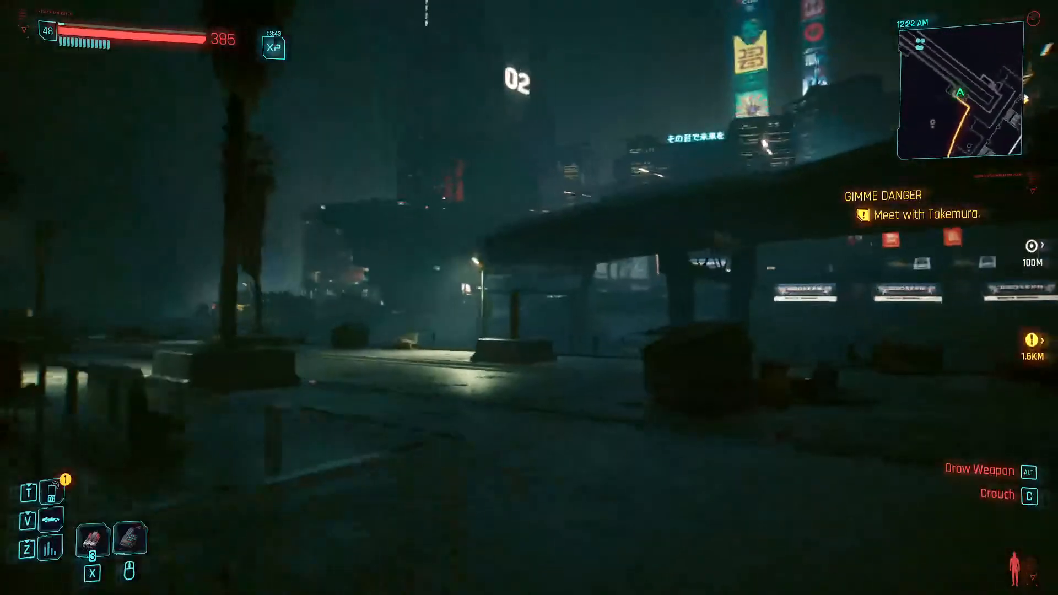
key(w)
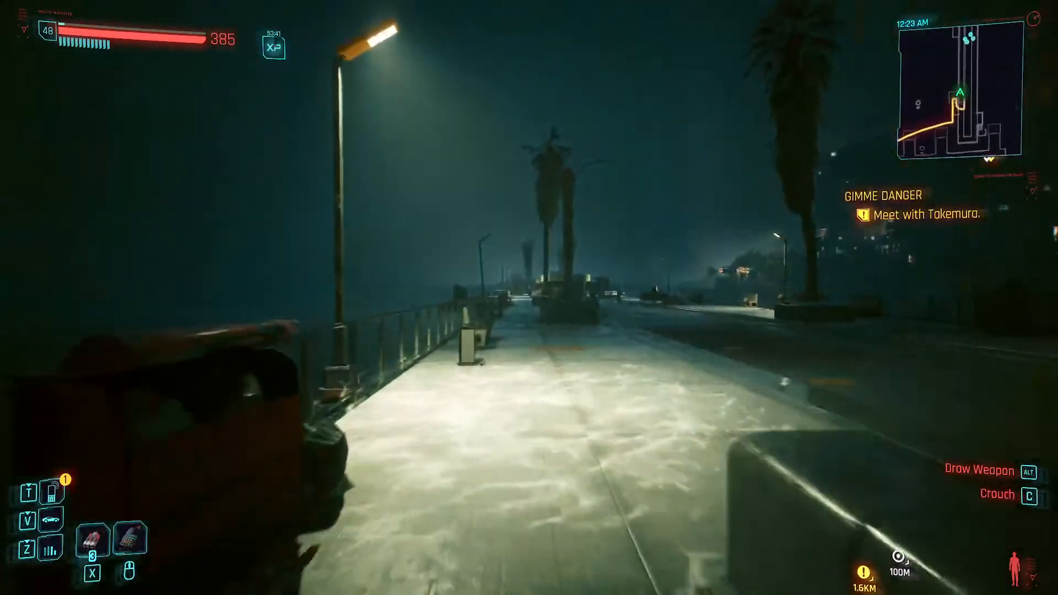
- Run along the pier's railing past the group of people and the round-fronted building to the food advertisement planter
key(w)
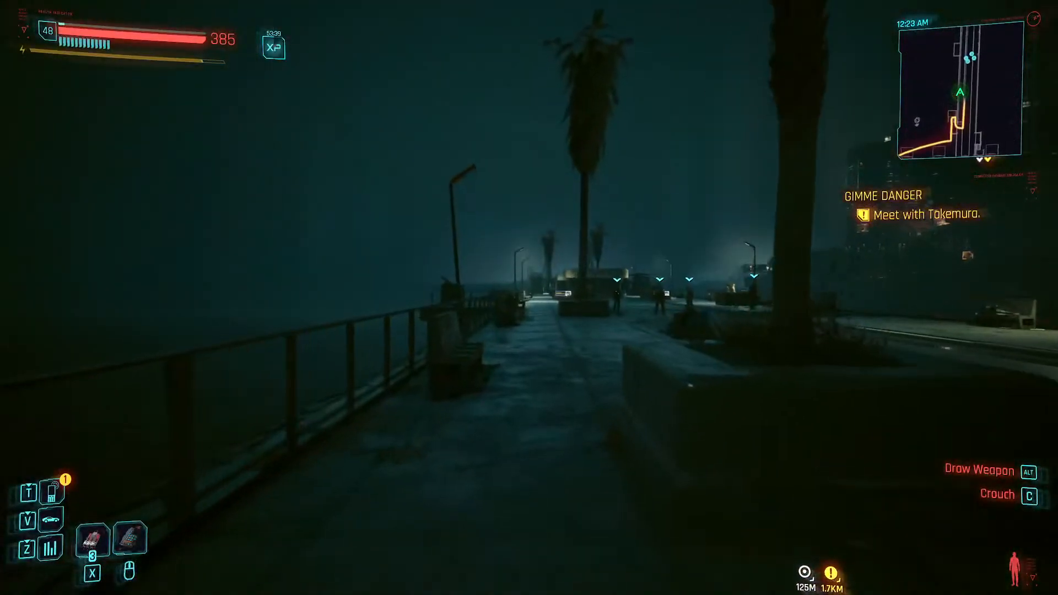
key(w)
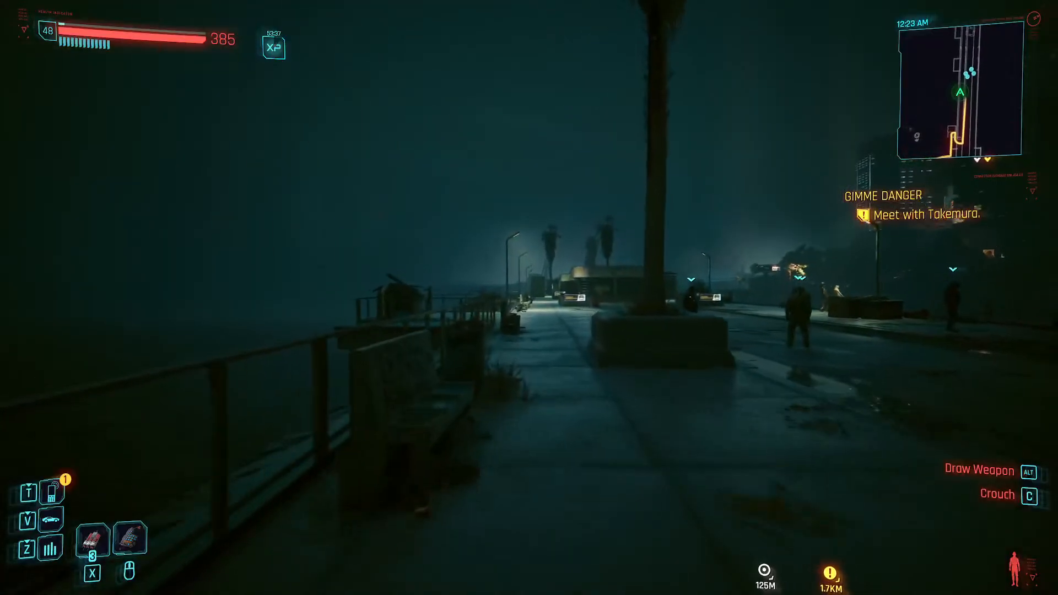
key(w)
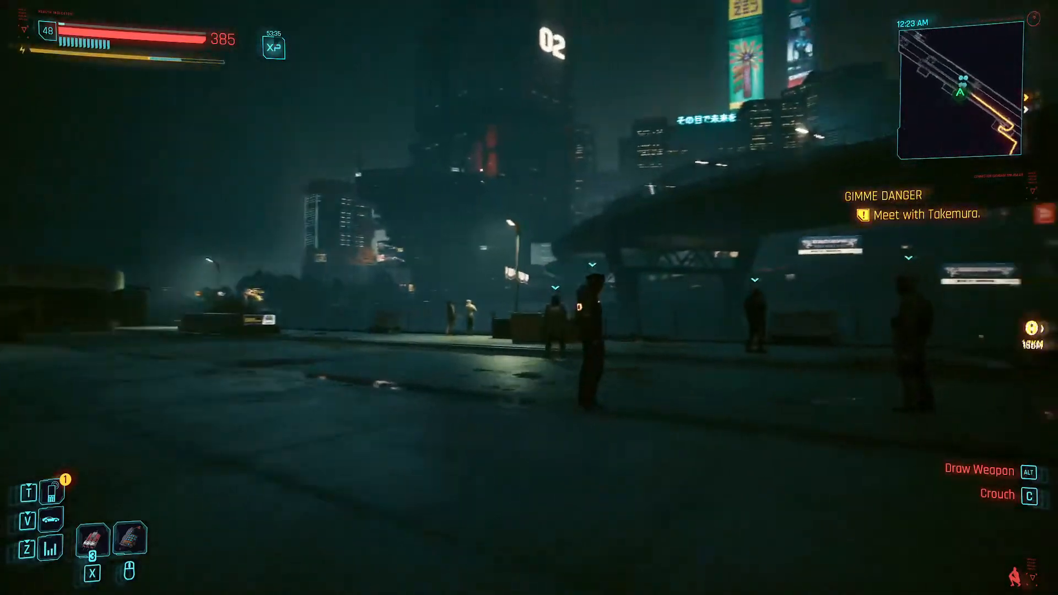
key(w)
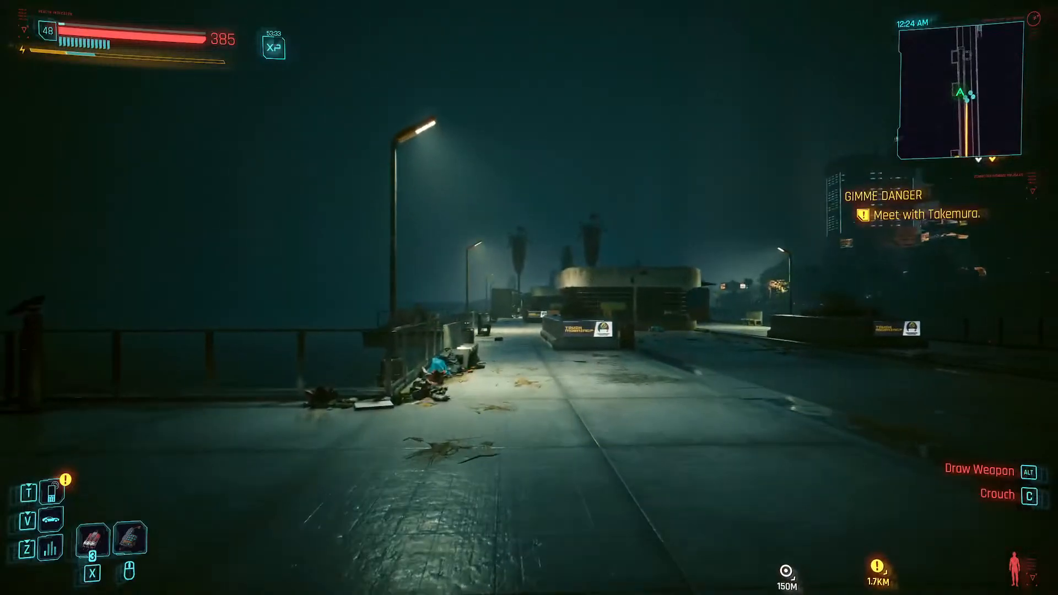
key(w)
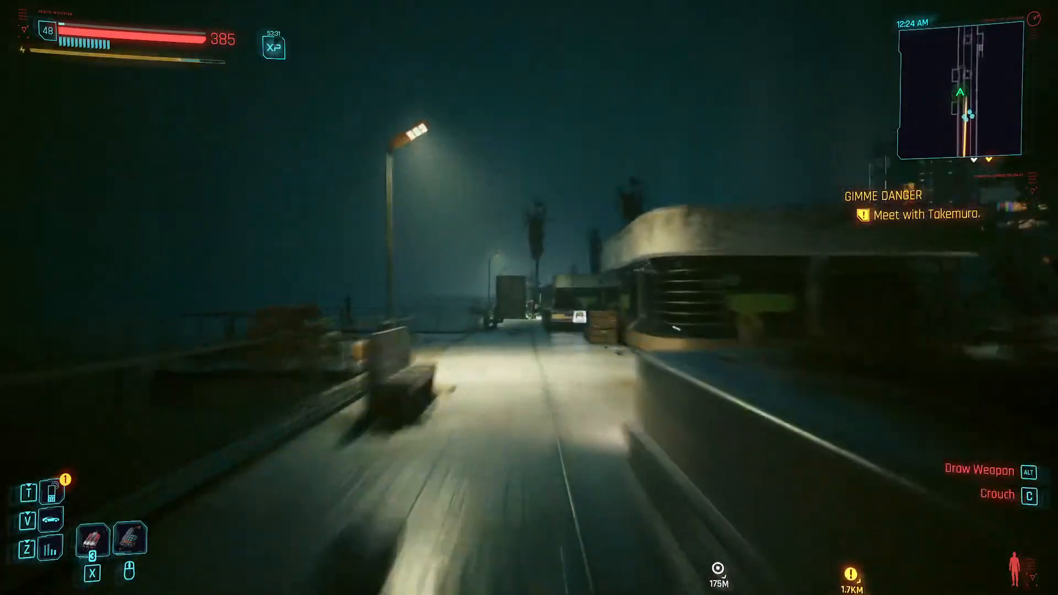
key(w)
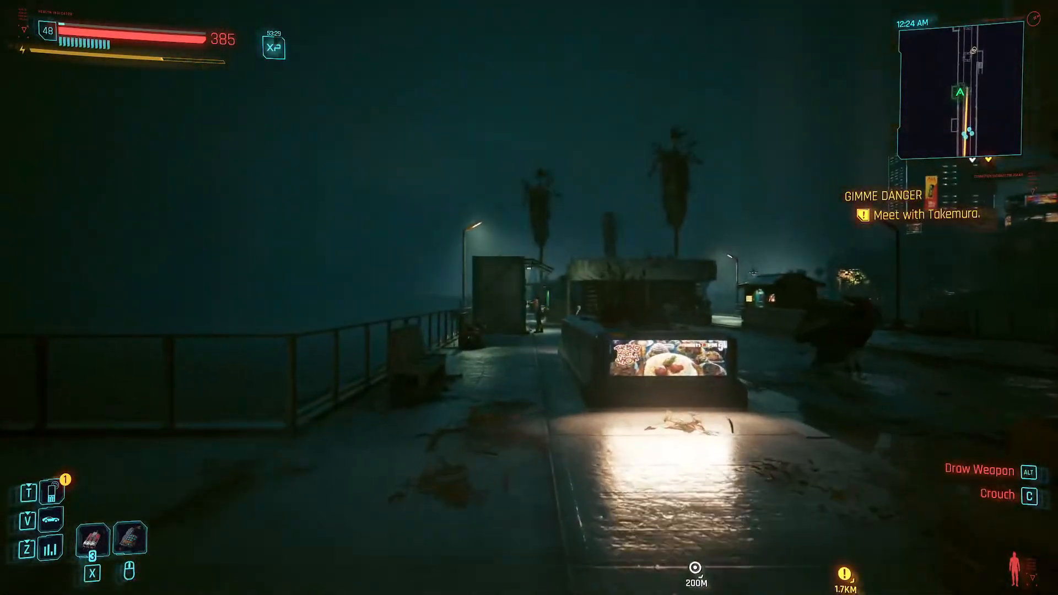
- Continue along the seaward boardwalk past the lit kiosks and vending machines toward the far end of the pier
key(w)
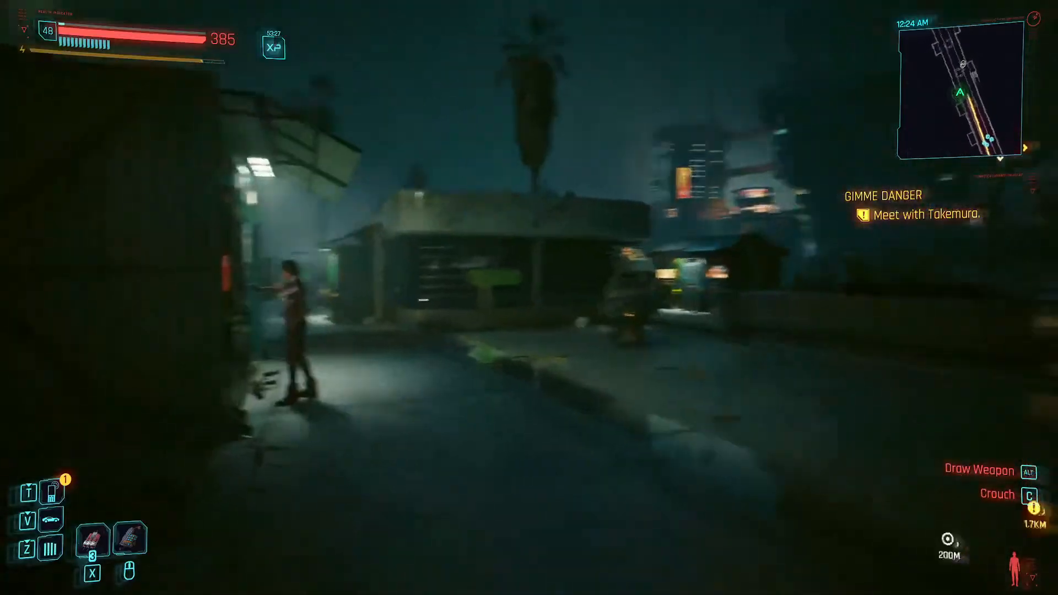
key(w)
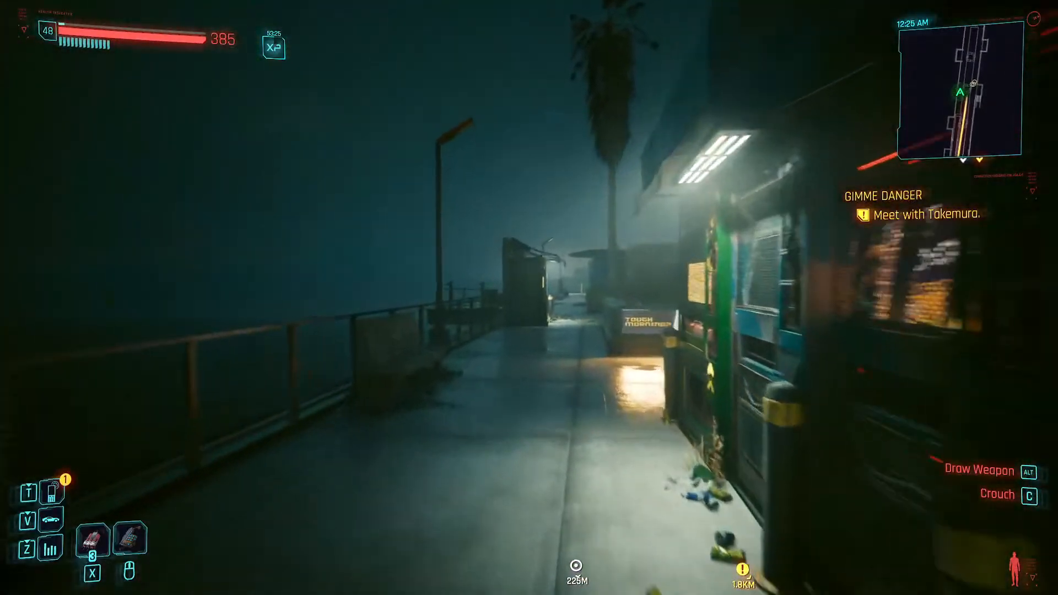
key(w)
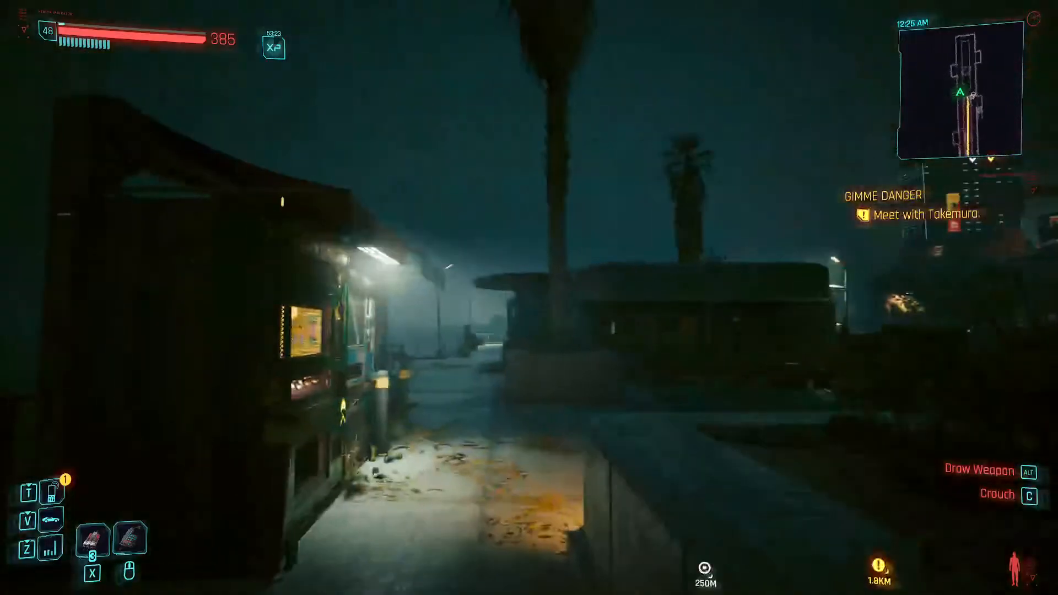
key(w)
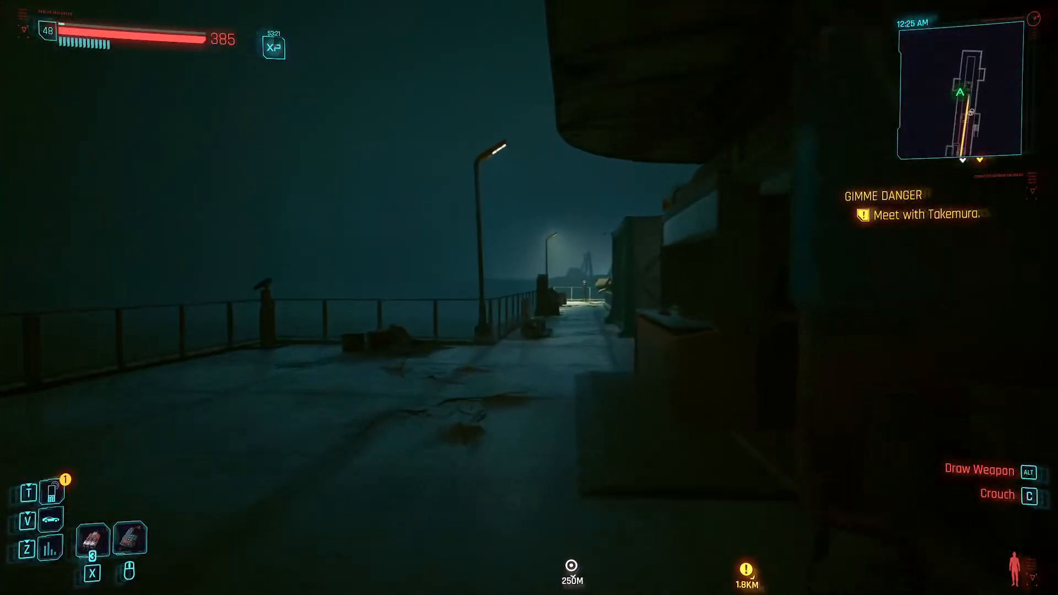
key(w)
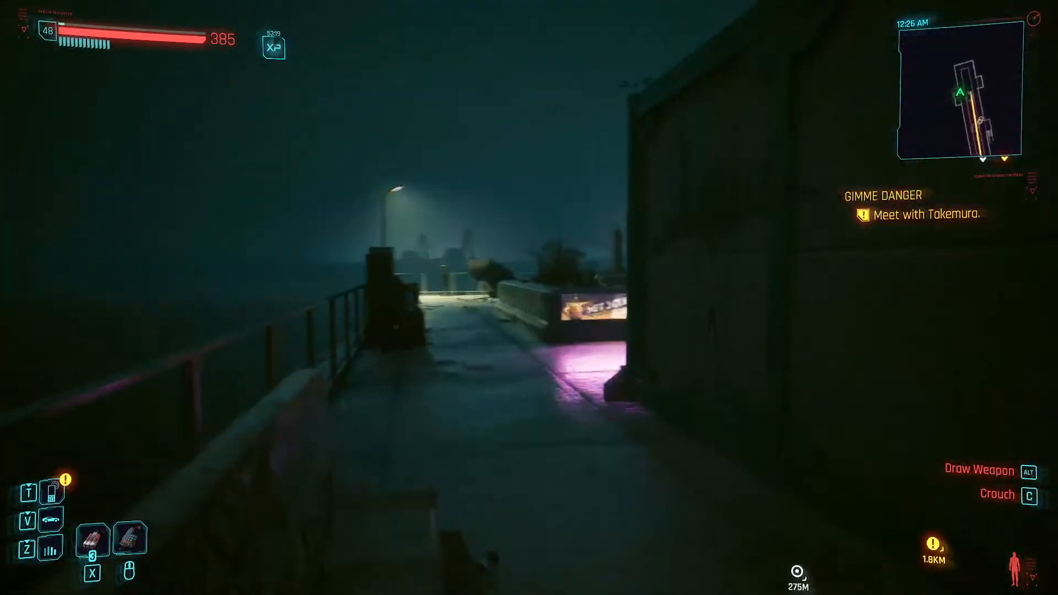
- Go past the Set Sail planter to the pier's end railing and frame the skyline with the 02 tower across the water
key(w)
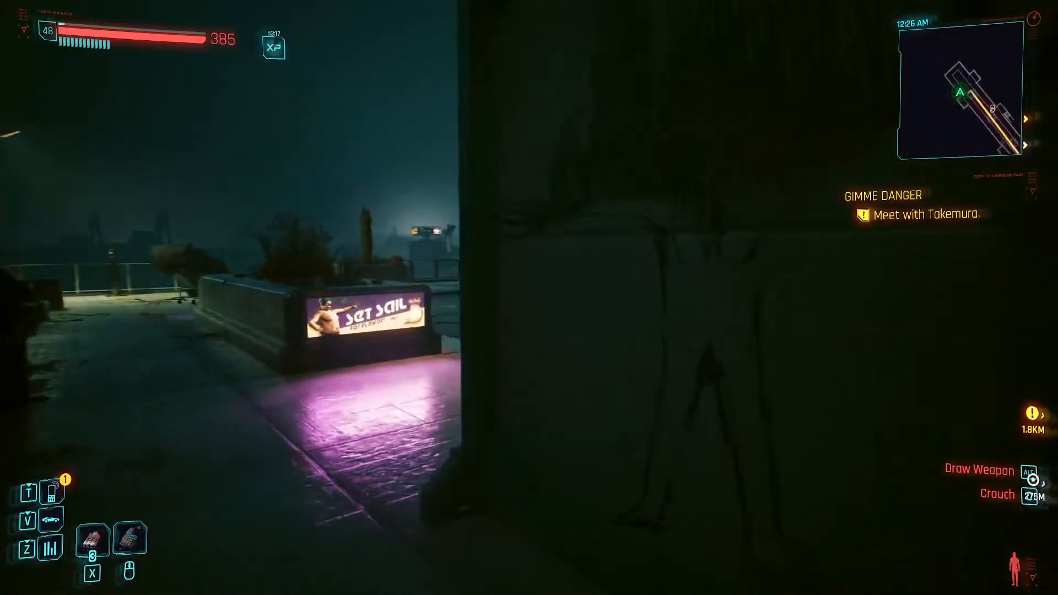
key(w)
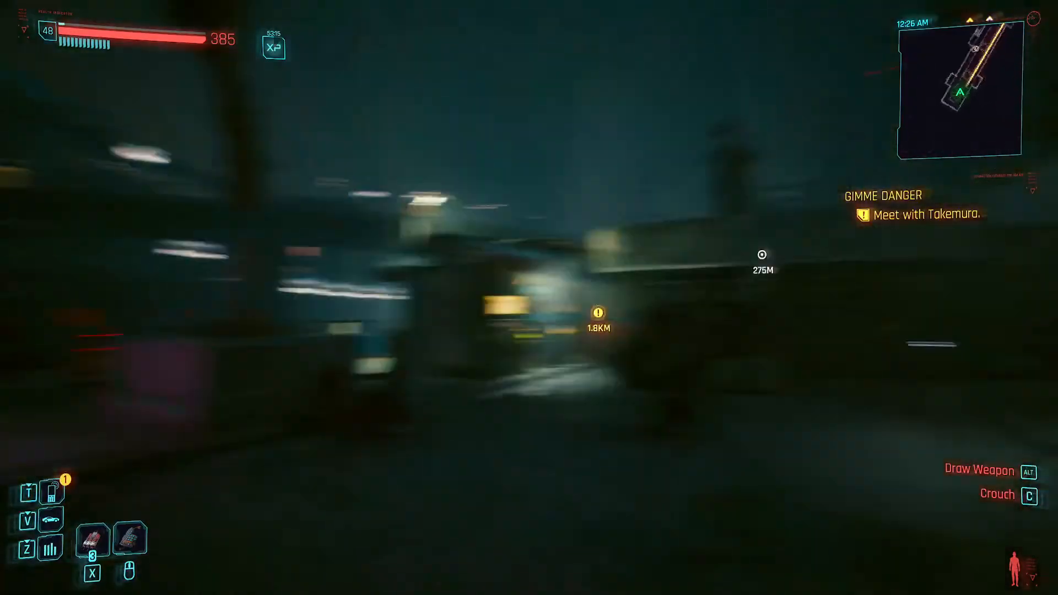
key(w)
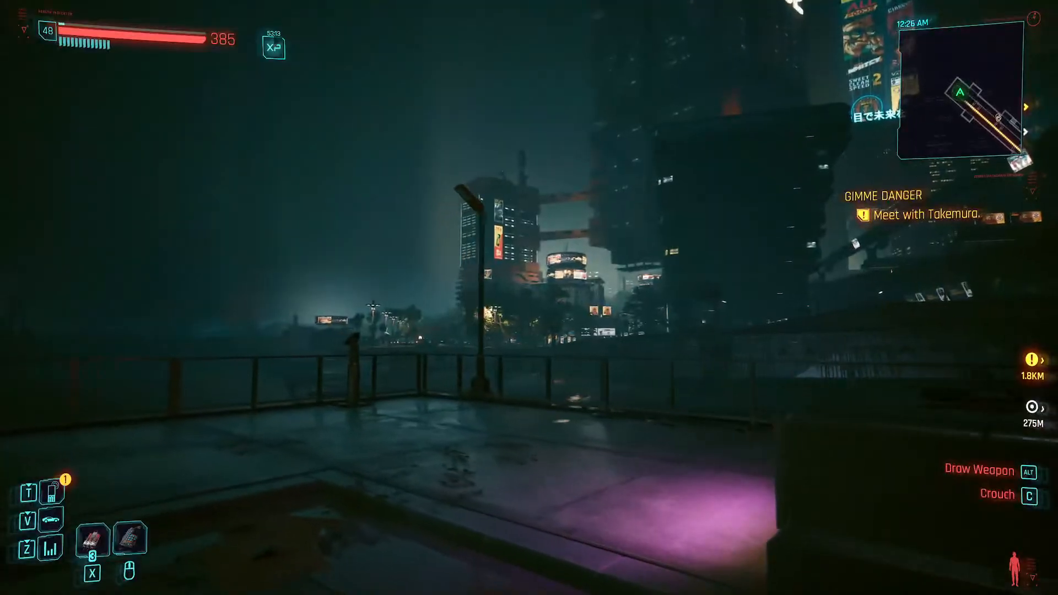
key(w)
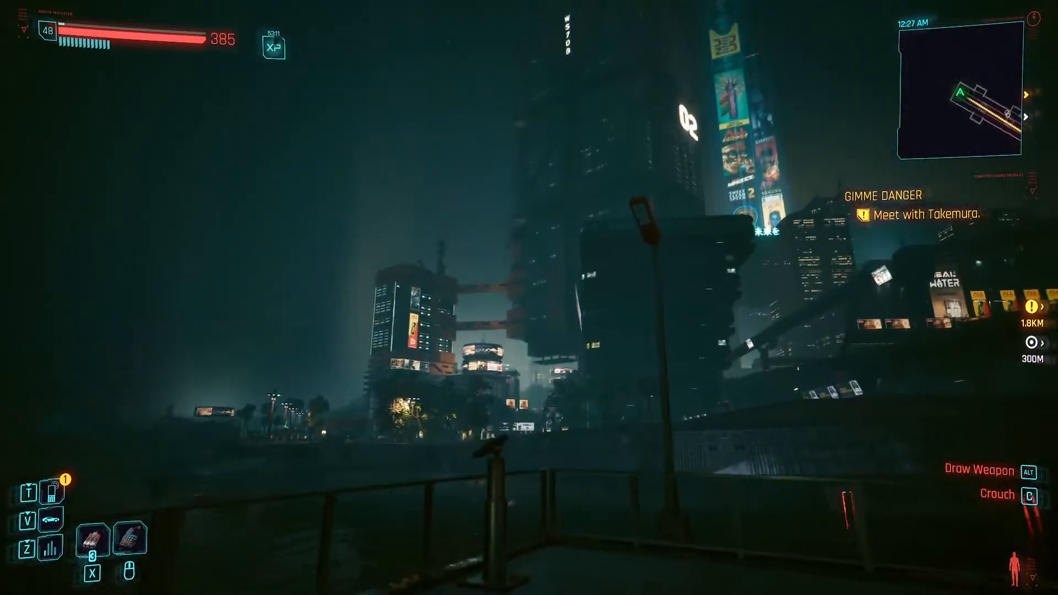
key(w)
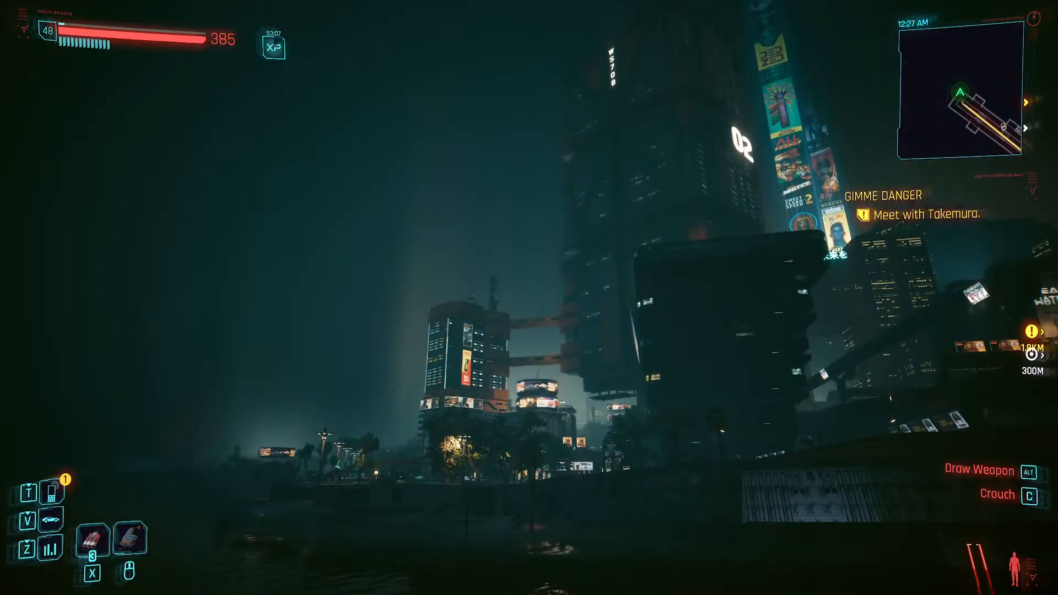
key(p)
key(Escape)
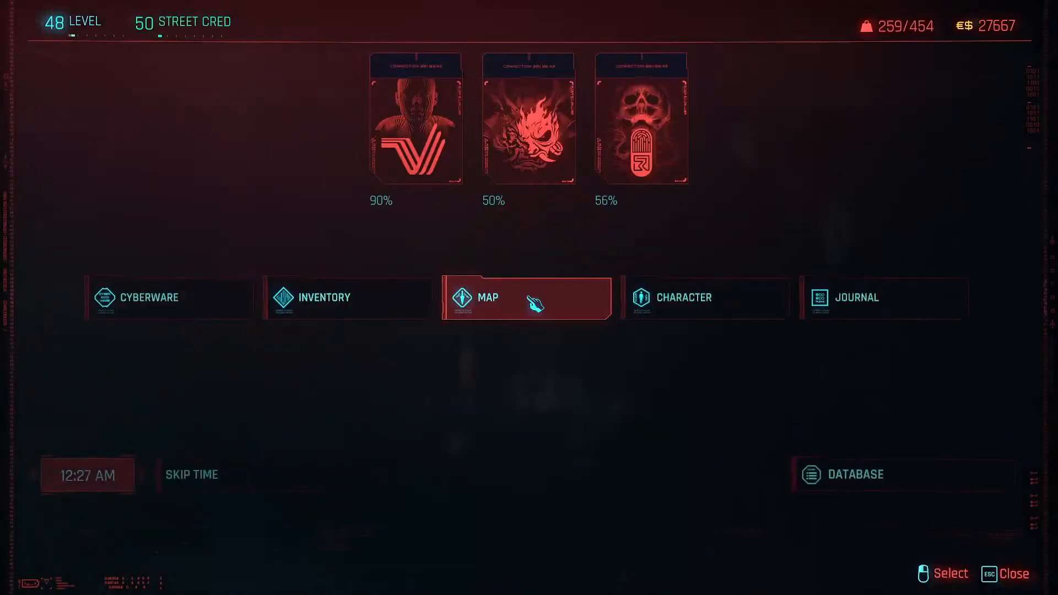
key(Escape)
key(Escape)
key(Escape)
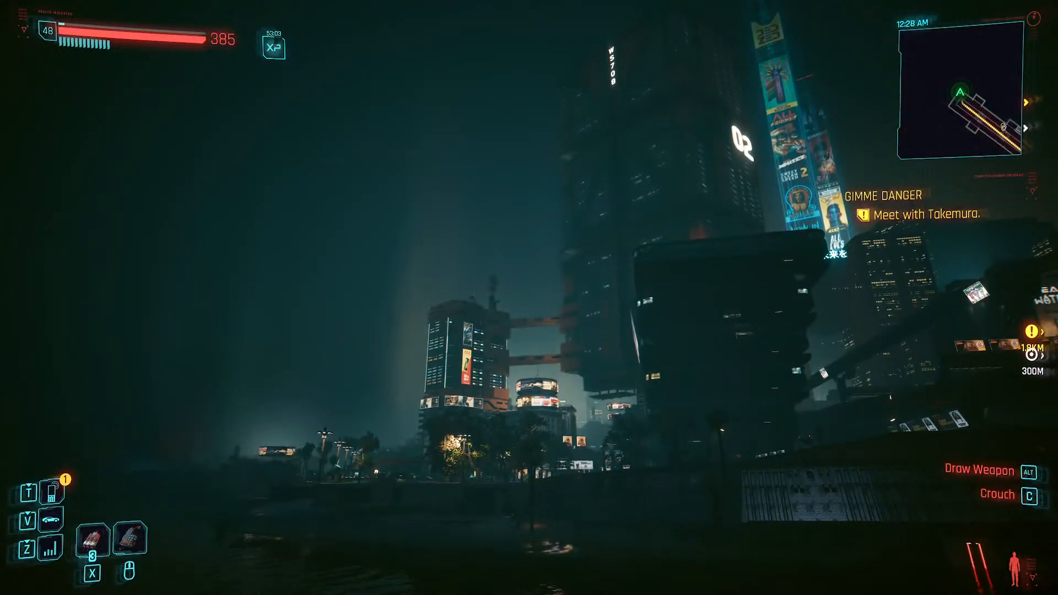
key(i)
key(Escape)
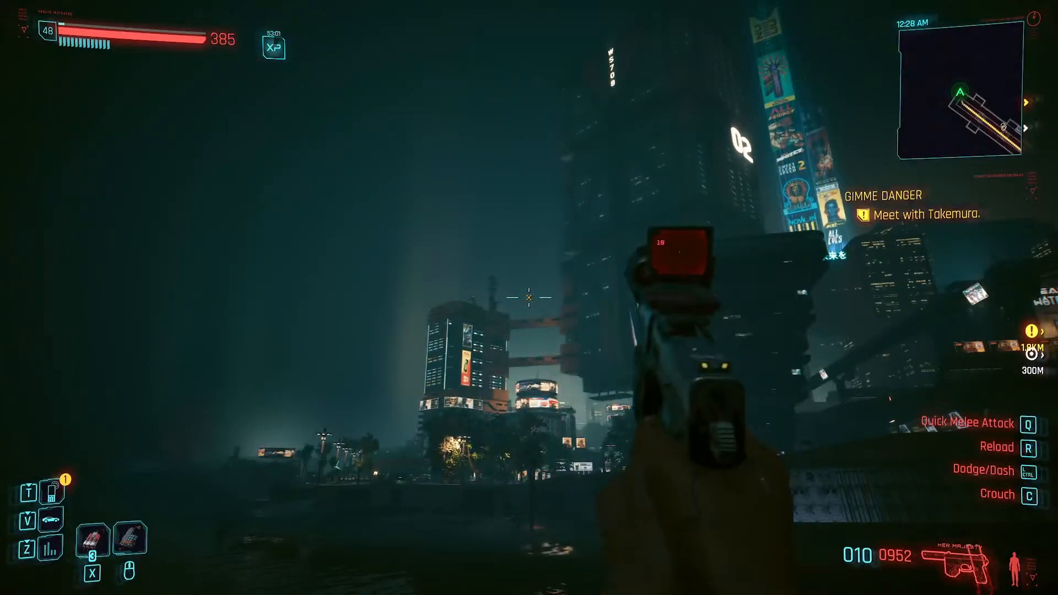
key(alt)
key(alt)
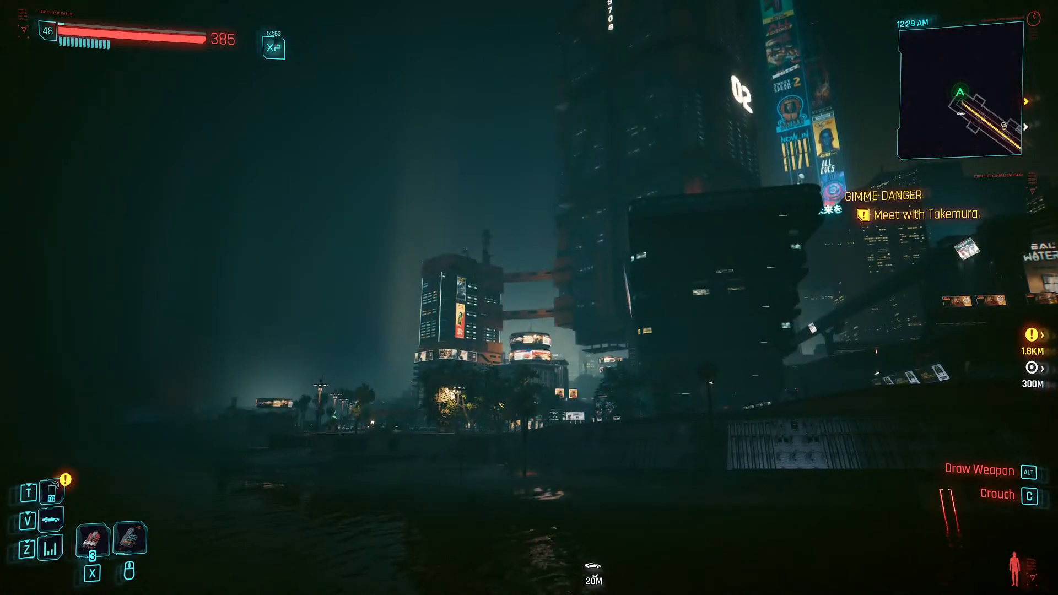
key(i)
key(Escape)
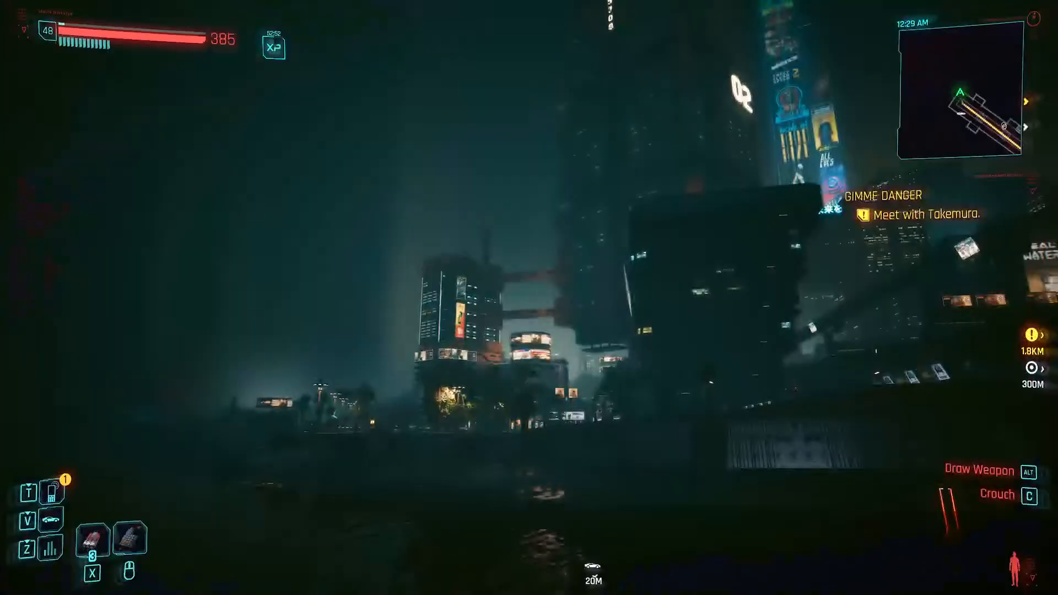
key(p)
key(Escape)
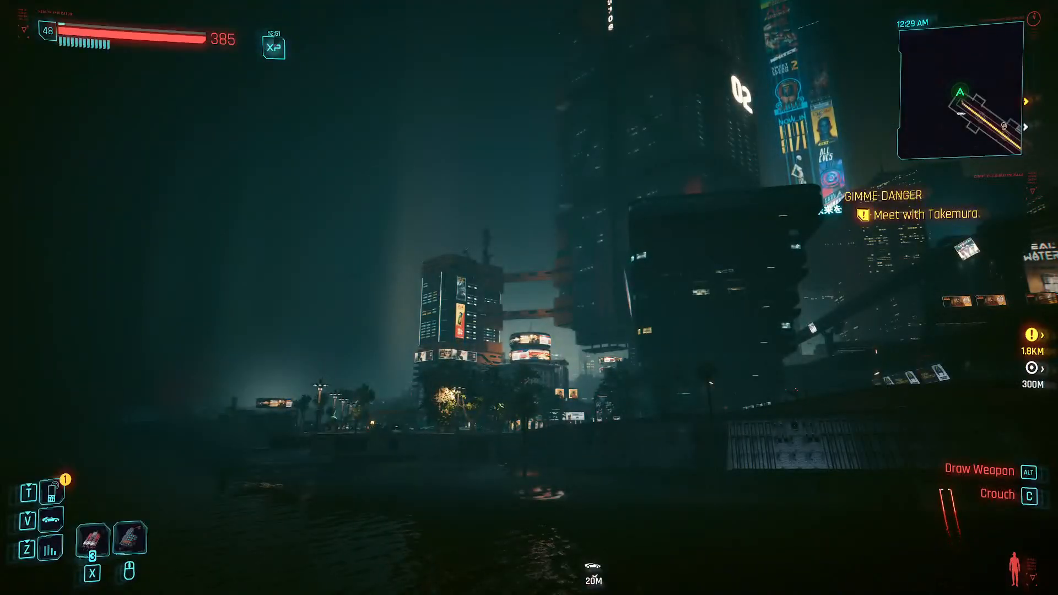
key(k)
key(Escape)
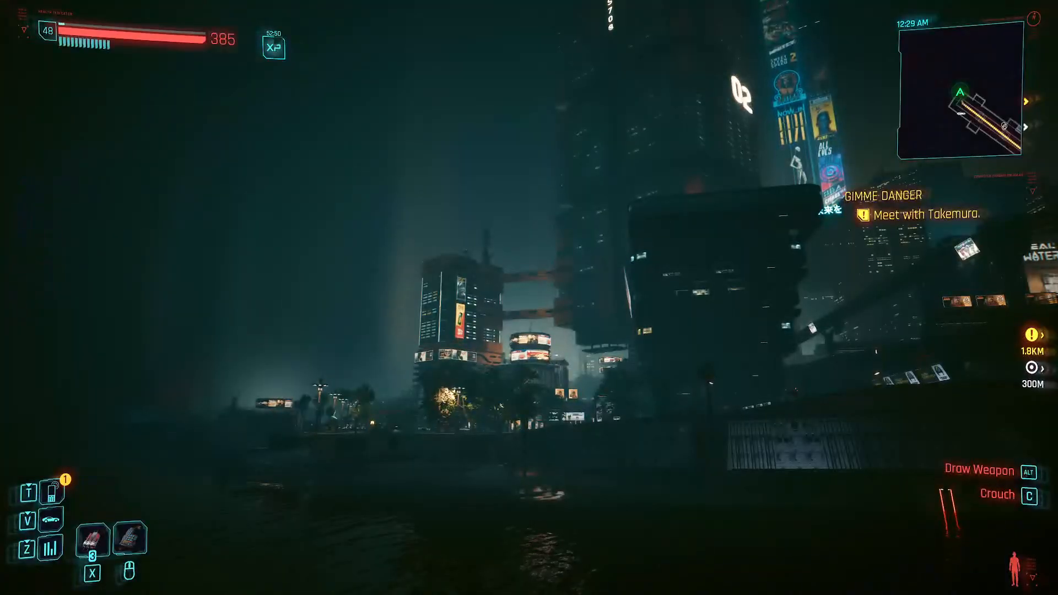
- Open the game's pause menu
key(m)
key(Escape)
key(Escape)
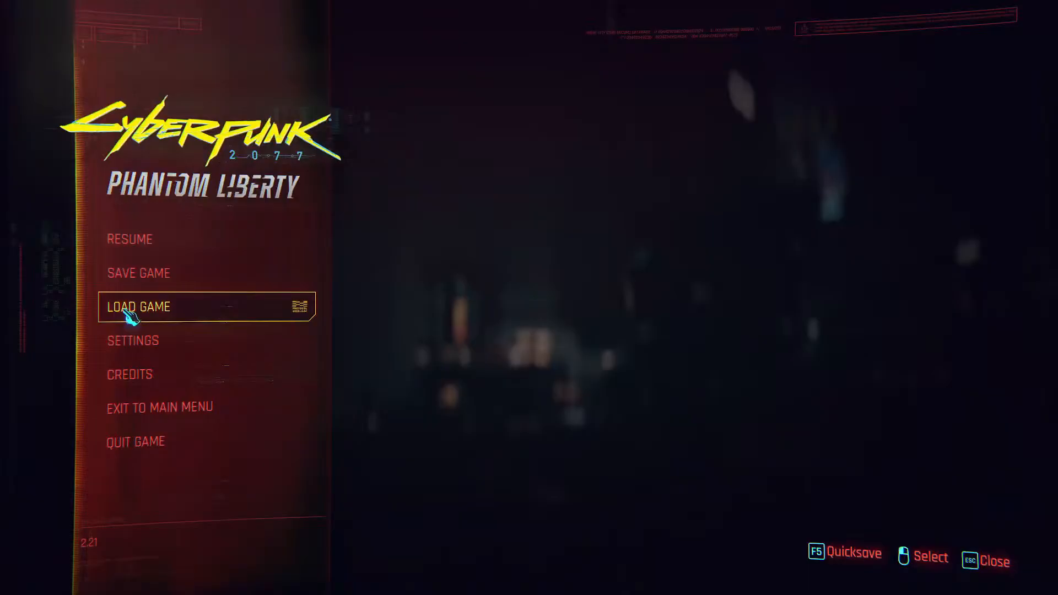
- Look through the game's key bindings for the Open Photo Mode shortcut, and return to the game
click(172, 361)
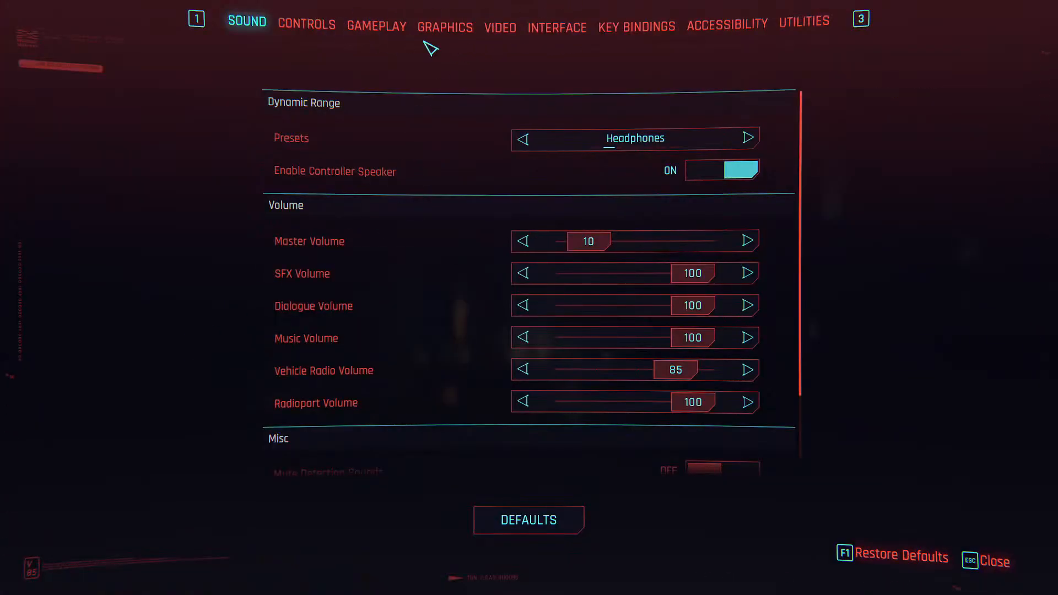
click(306, 24)
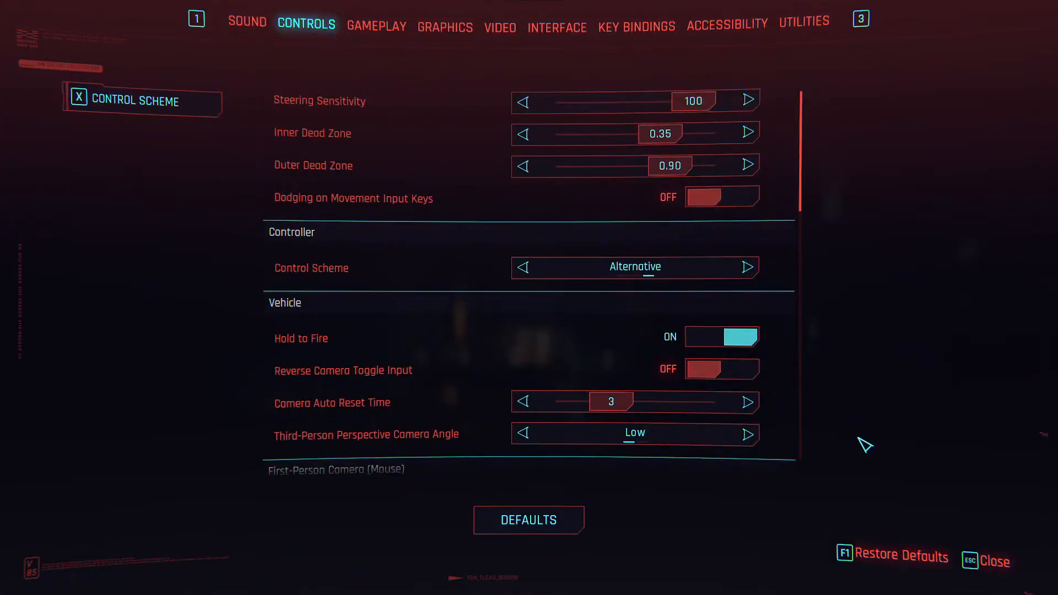
scroll(672, 220, down, 10)
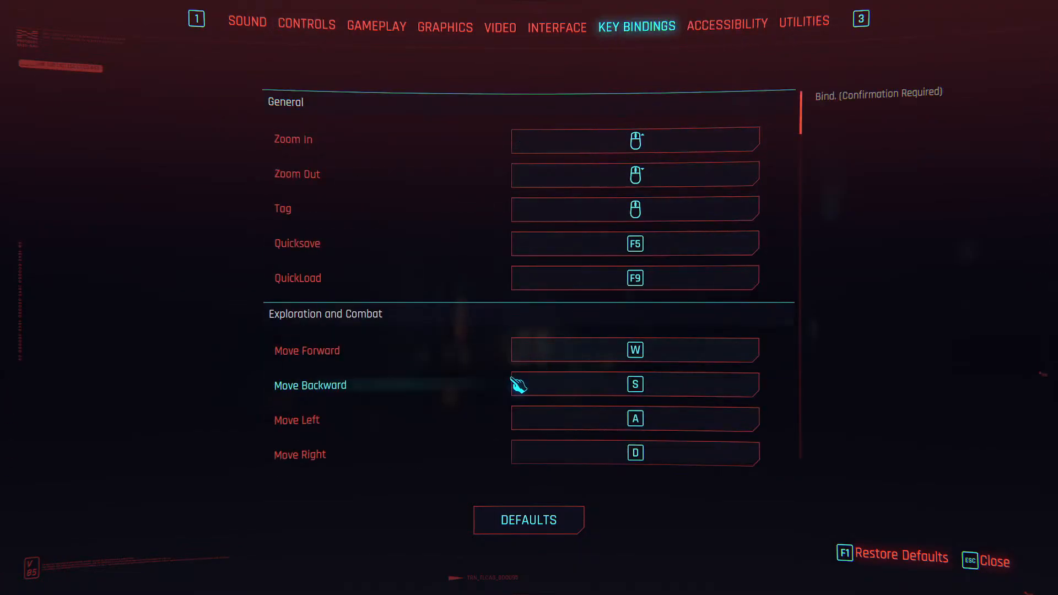
scroll(518, 385, down, 10)
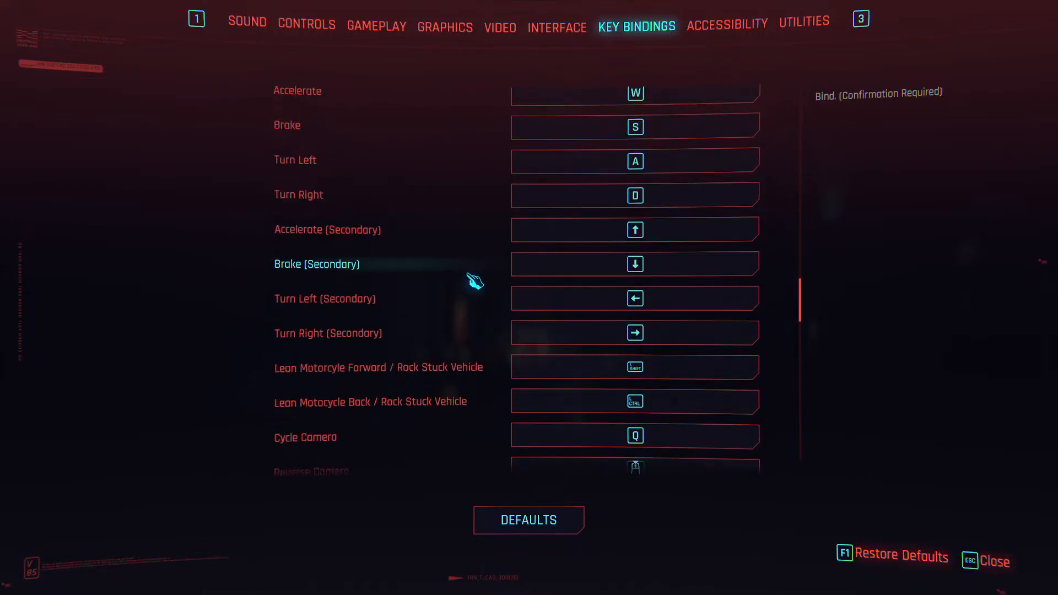
scroll(475, 282, down, 8)
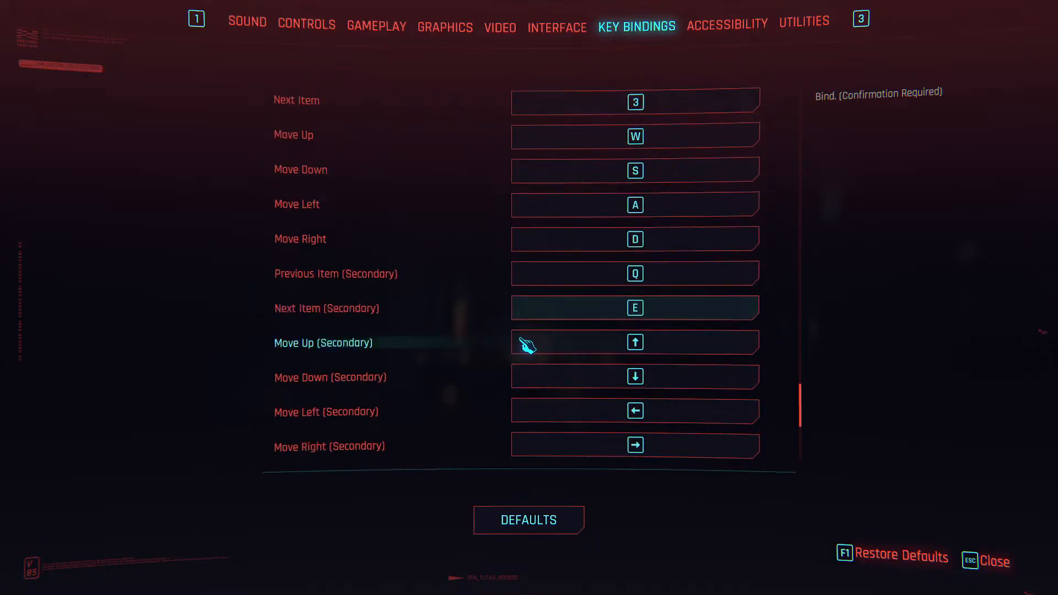
scroll(529, 354, down, 1)
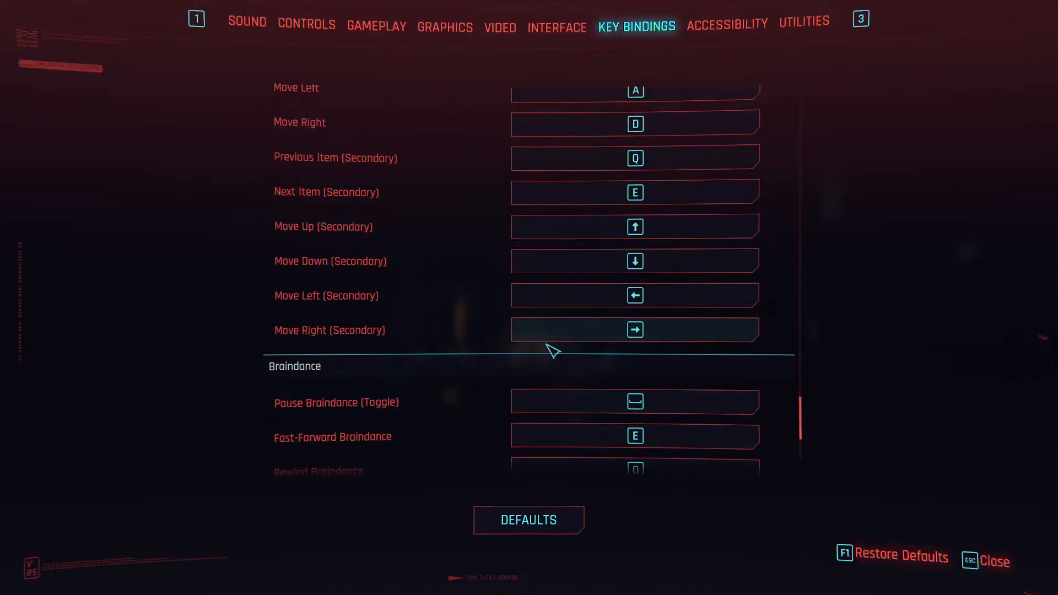
scroll(552, 351, up, 10)
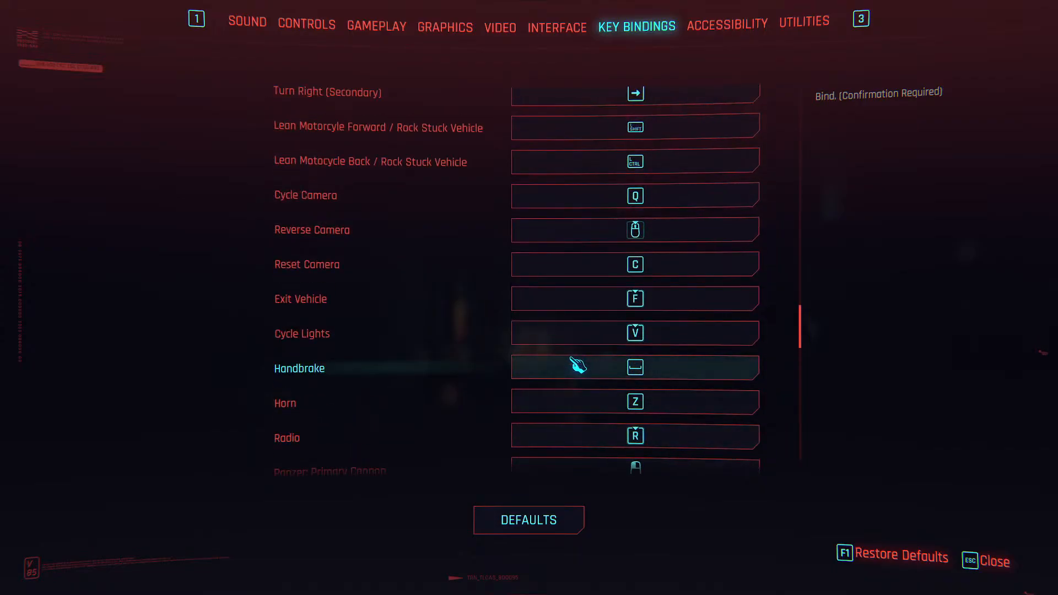
scroll(578, 364, up, 2)
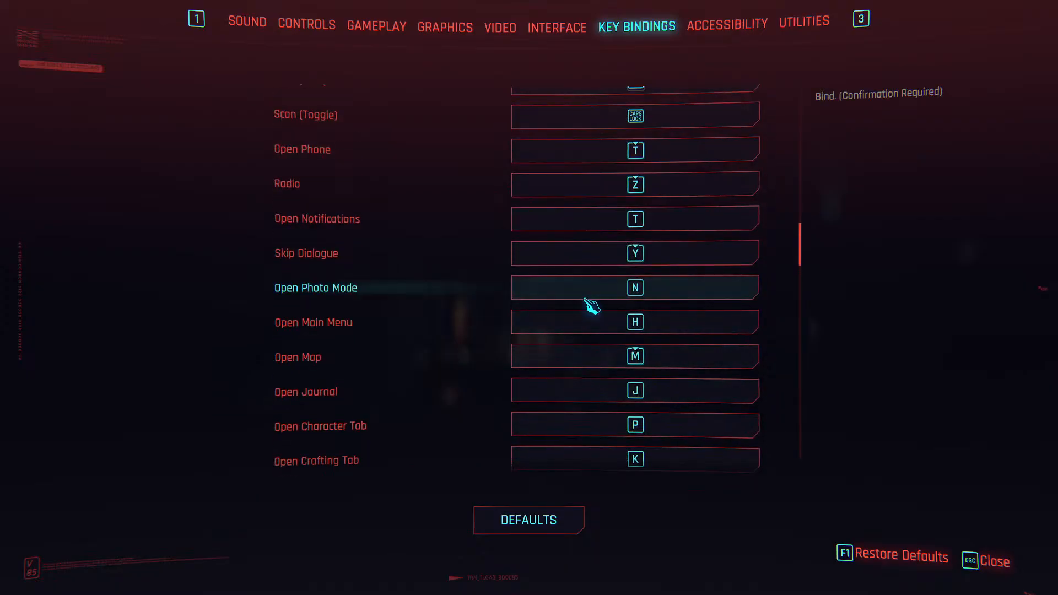
key(Escape)
key(Escape)
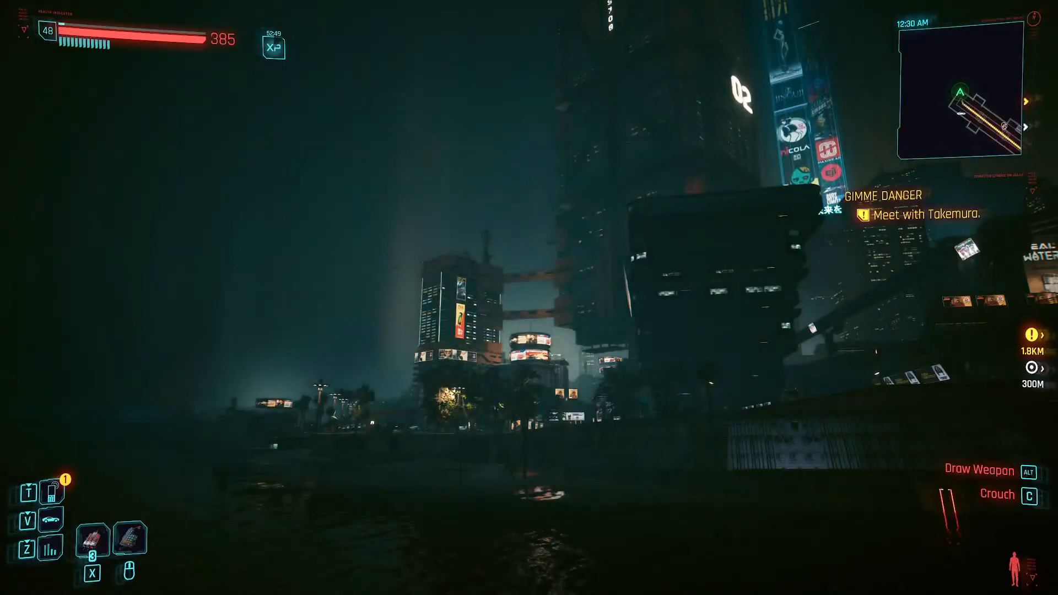
- Enter photo mode, set the camera's field of view to 100 and turn the view toward the skyline across the water
key(n)
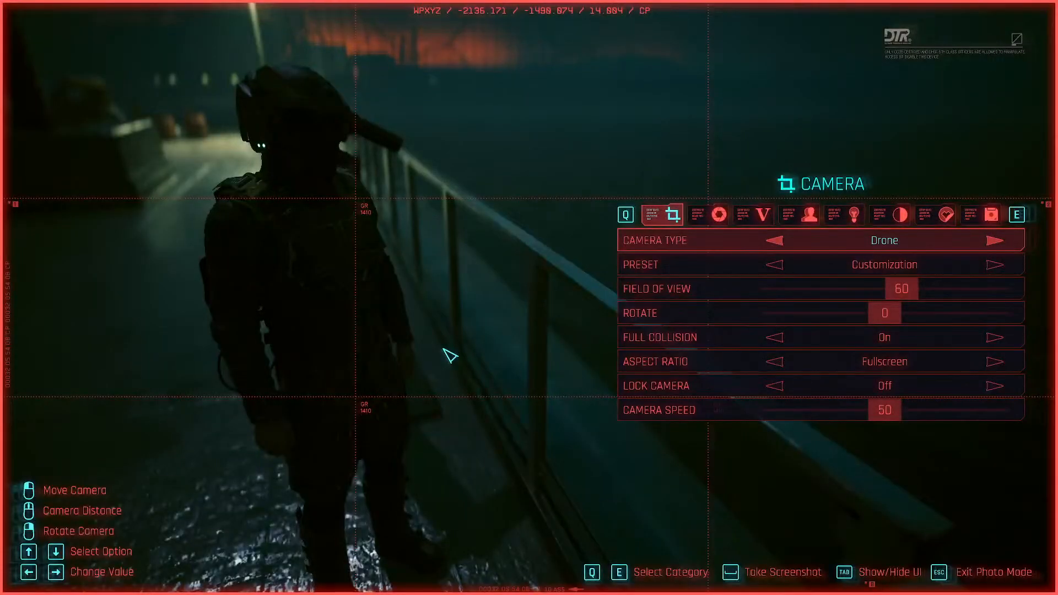
drag(442, 349, 394, 401)
key(w)
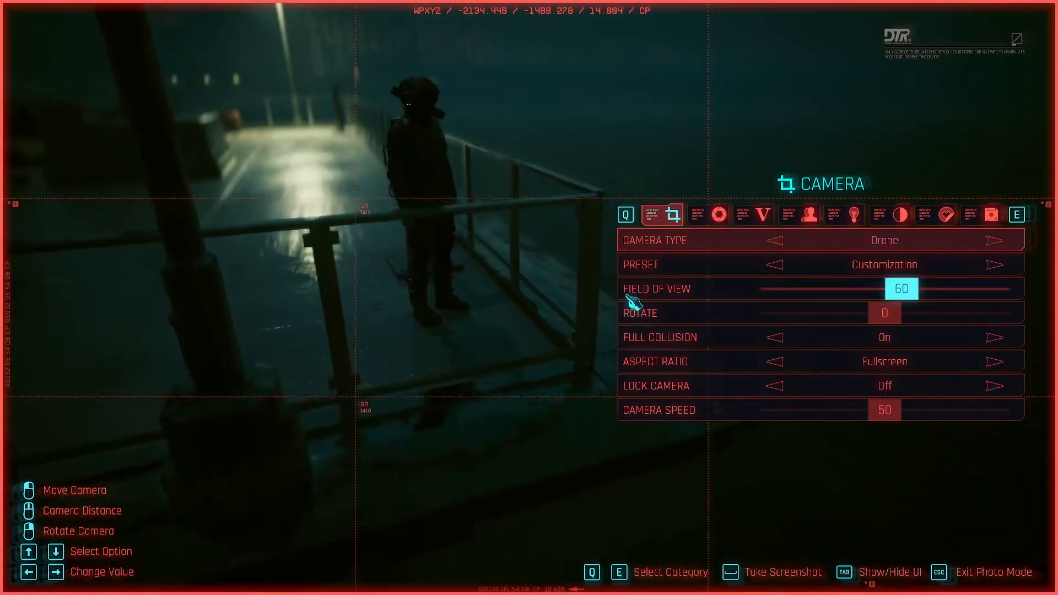
drag(903, 290, 1021, 296)
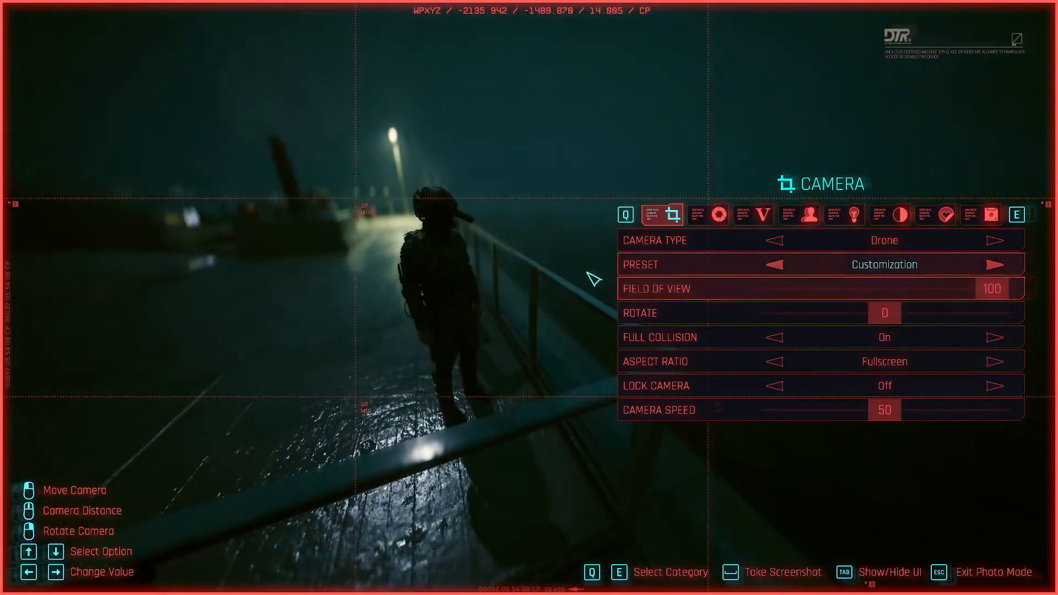
drag(532, 288, 708, 240)
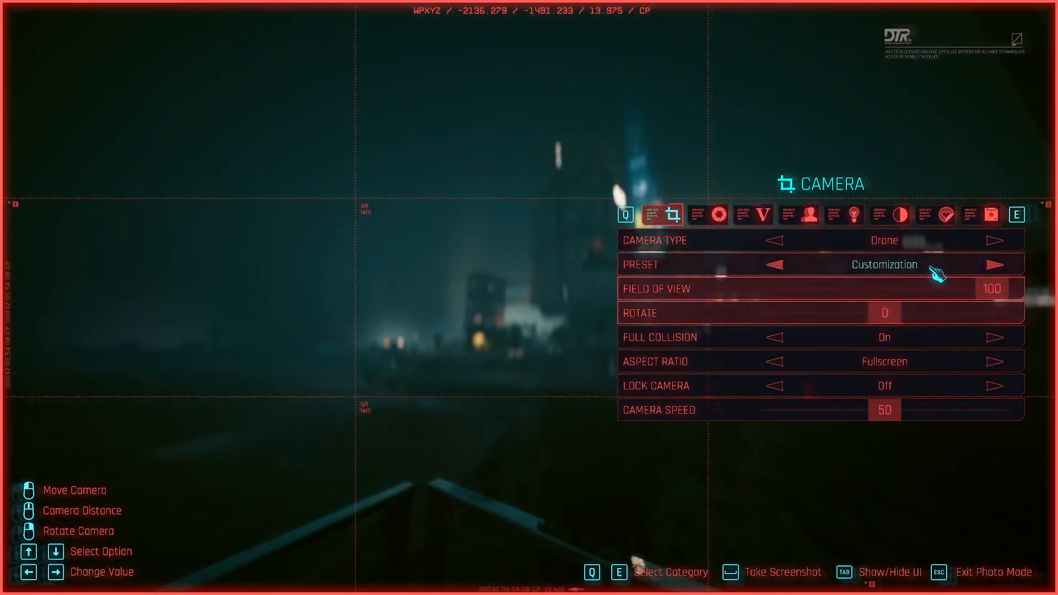
- Turn off the photo camera's full collision and set its camera speed to 0
click(786, 347)
click(782, 344)
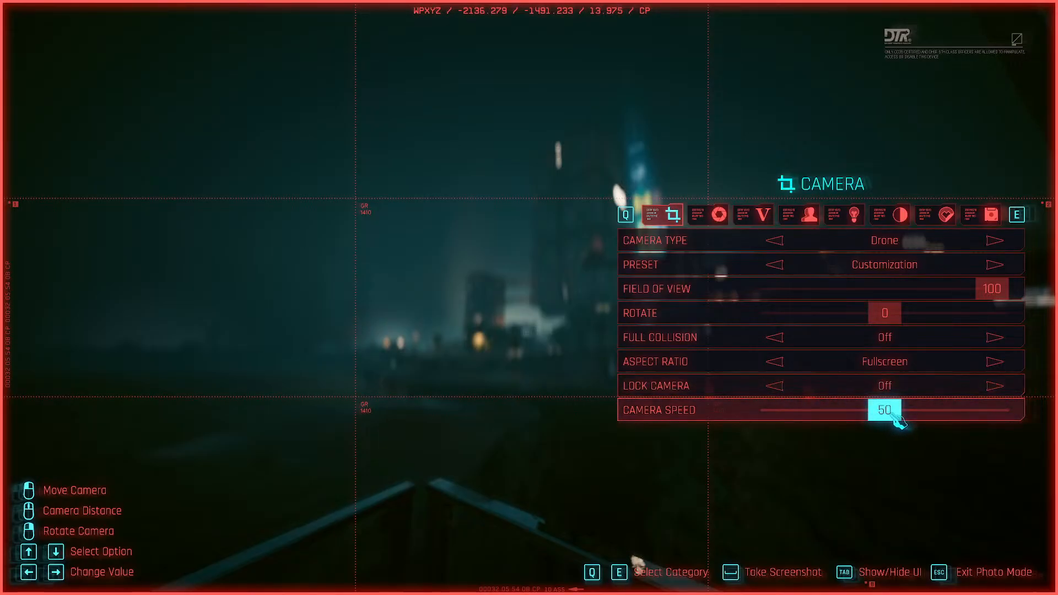
drag(885, 410, 704, 420)
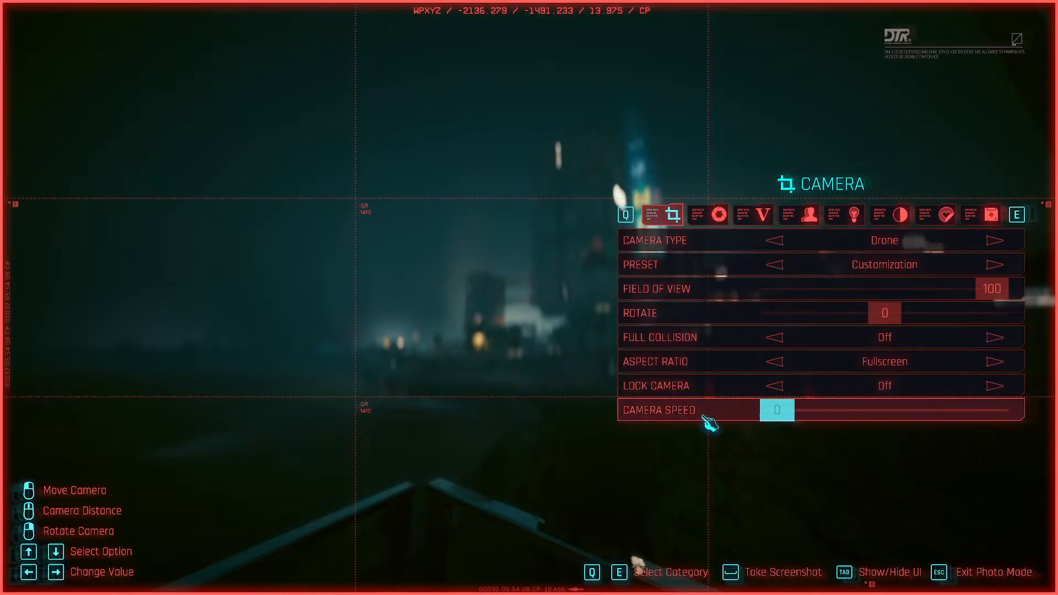
- Set the depth-of-field aperture to 16.0 and switch auto focus off and back on
key(e)
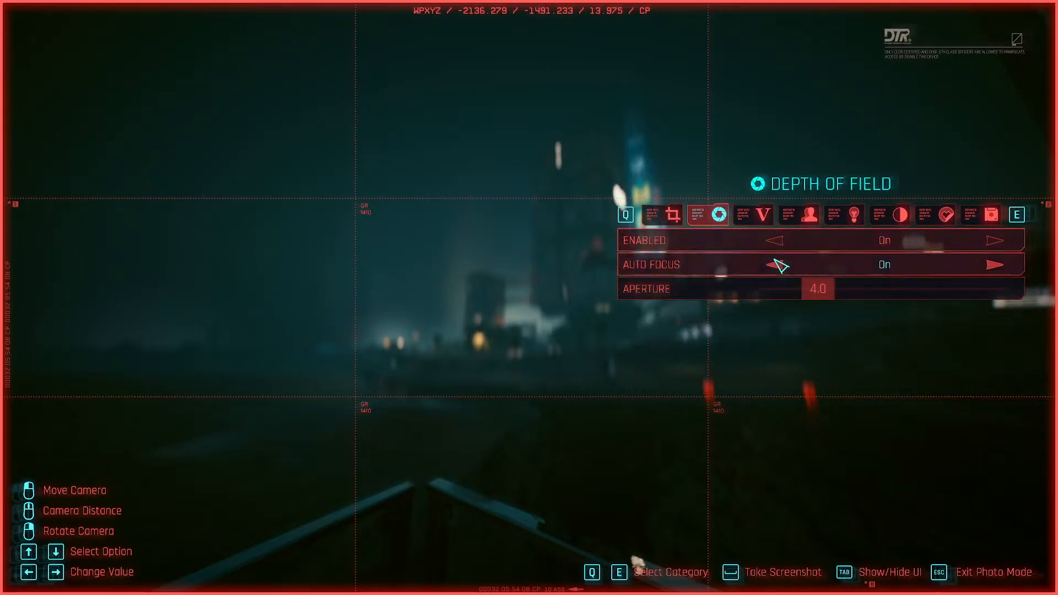
click(780, 241)
click(781, 241)
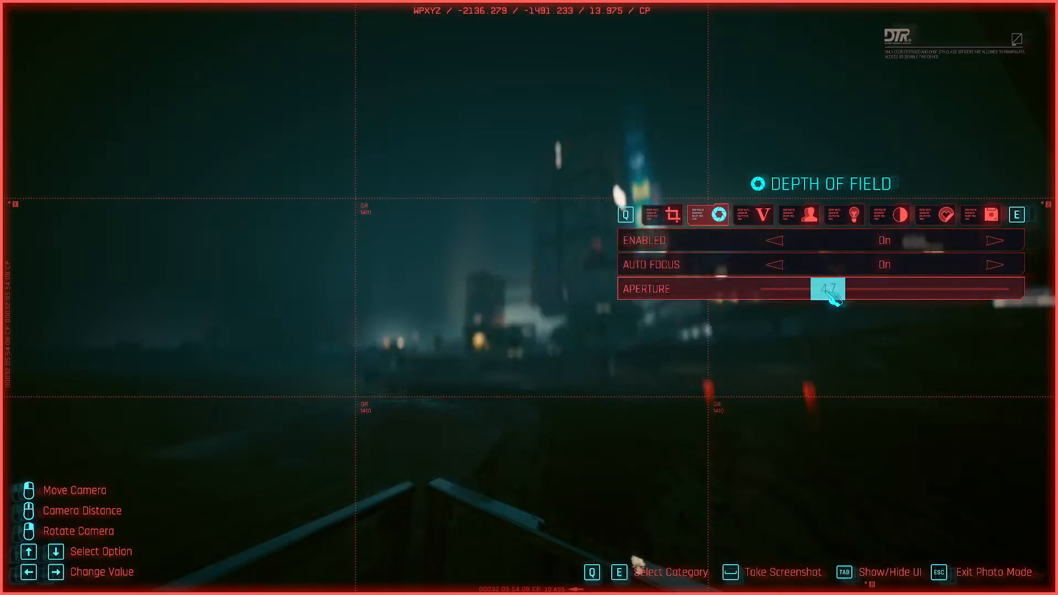
drag(827, 288, 1055, 302)
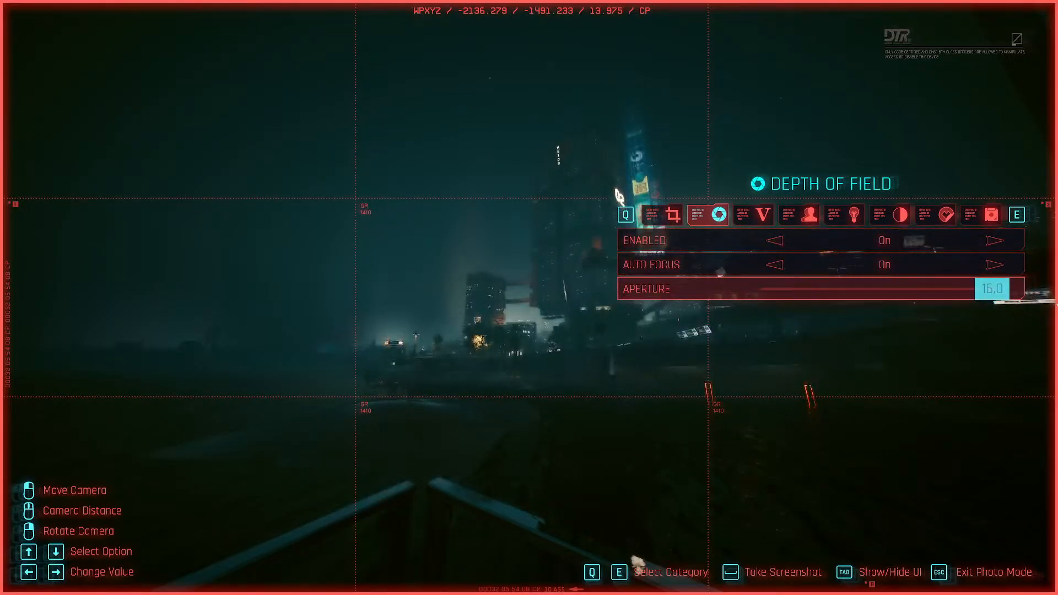
click(782, 266)
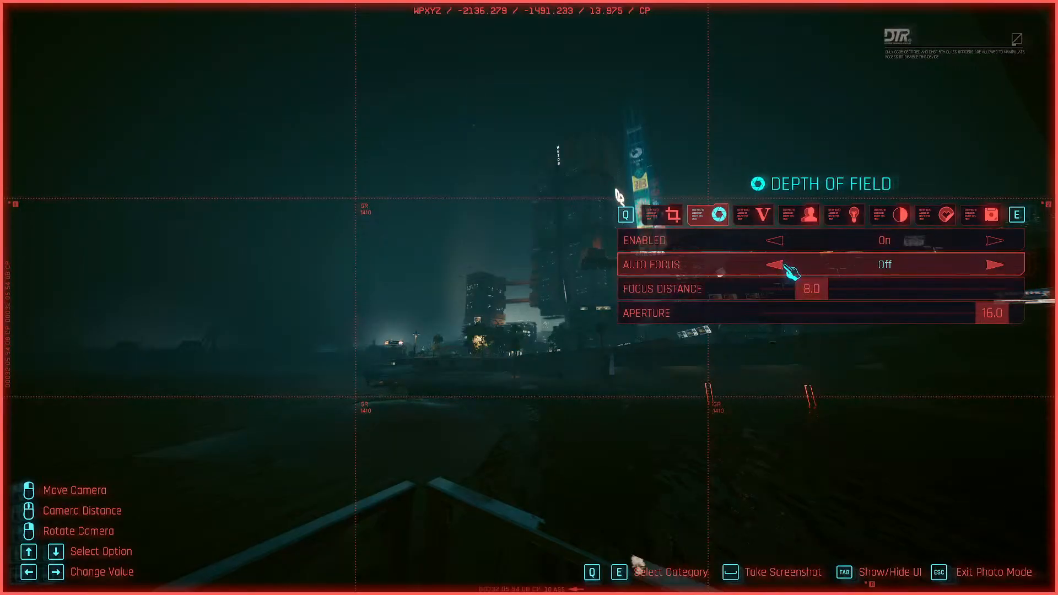
click(782, 266)
- Set the photo effects' exposure to 8 and highlights to 33
click(769, 213)
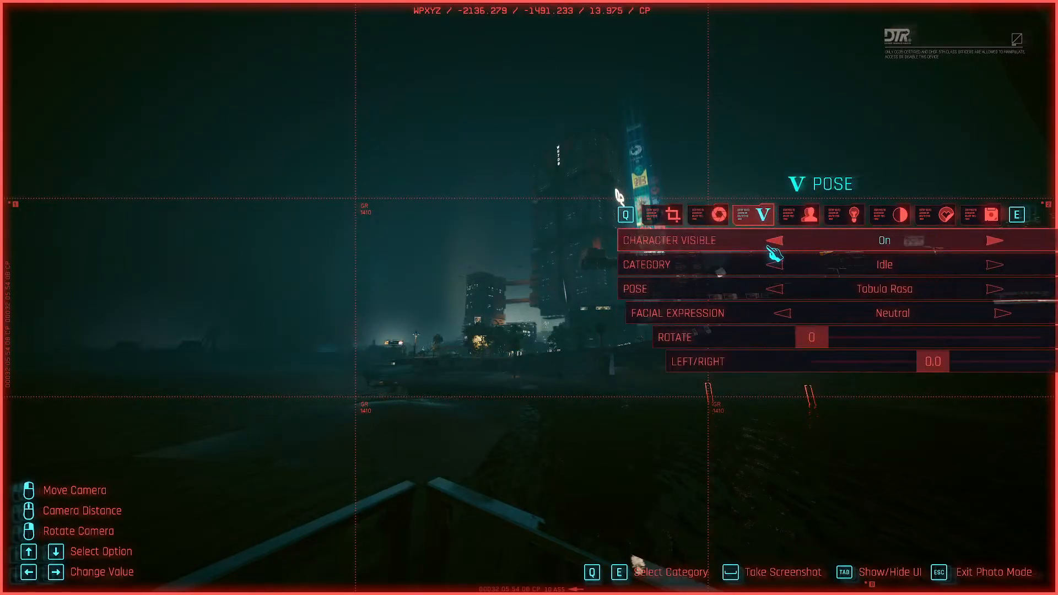
click(805, 216)
click(863, 219)
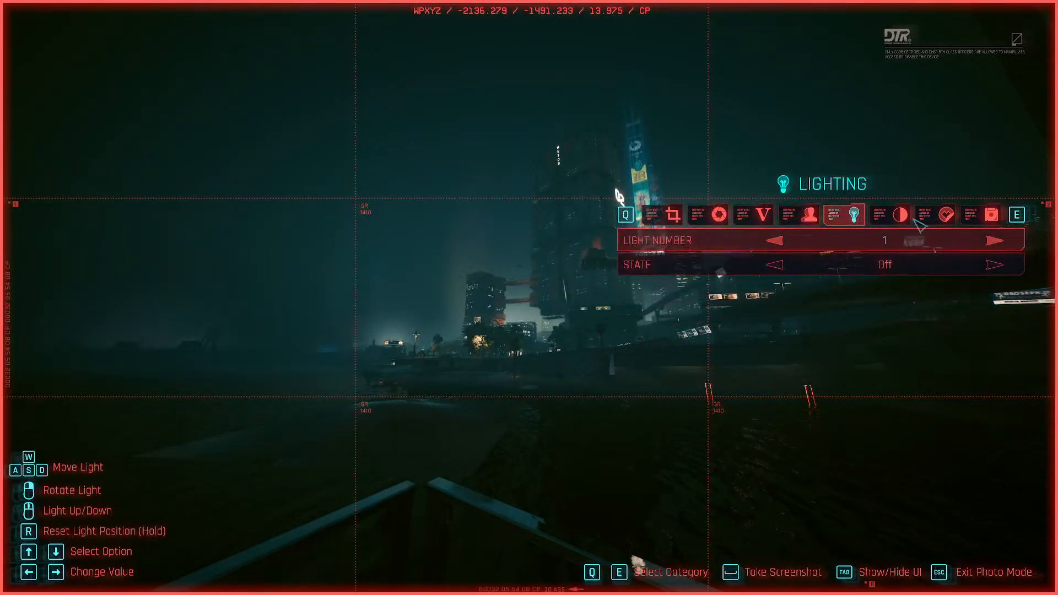
click(890, 222)
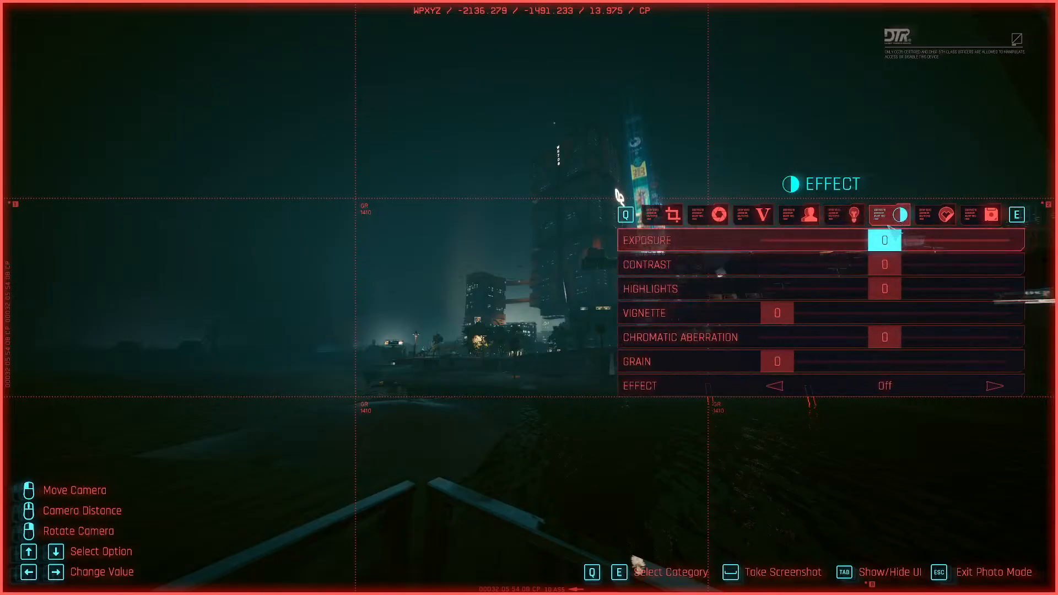
drag(885, 243, 887, 281)
click(906, 262)
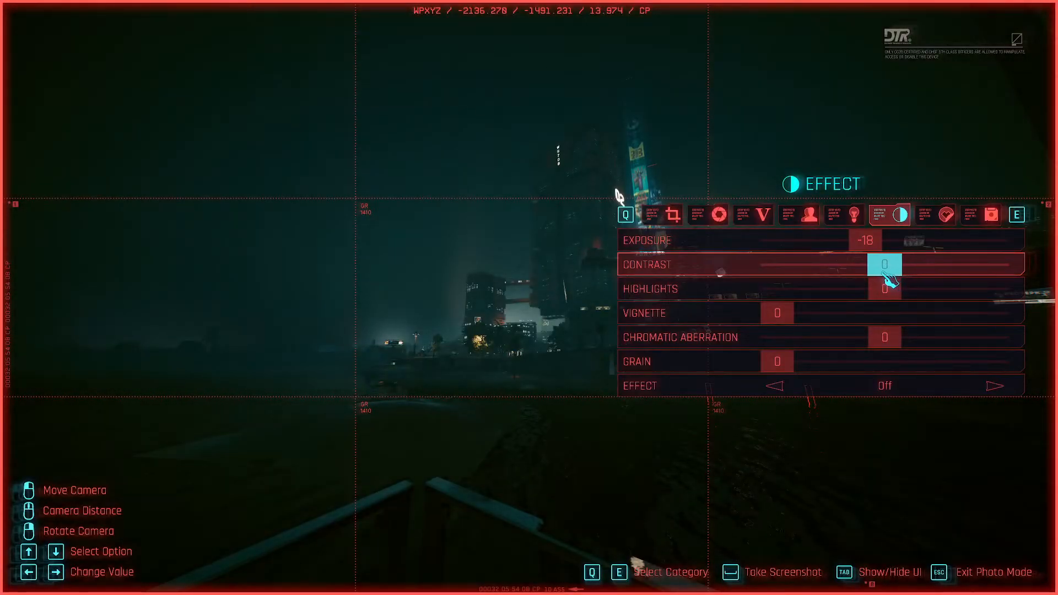
drag(874, 237, 892, 244)
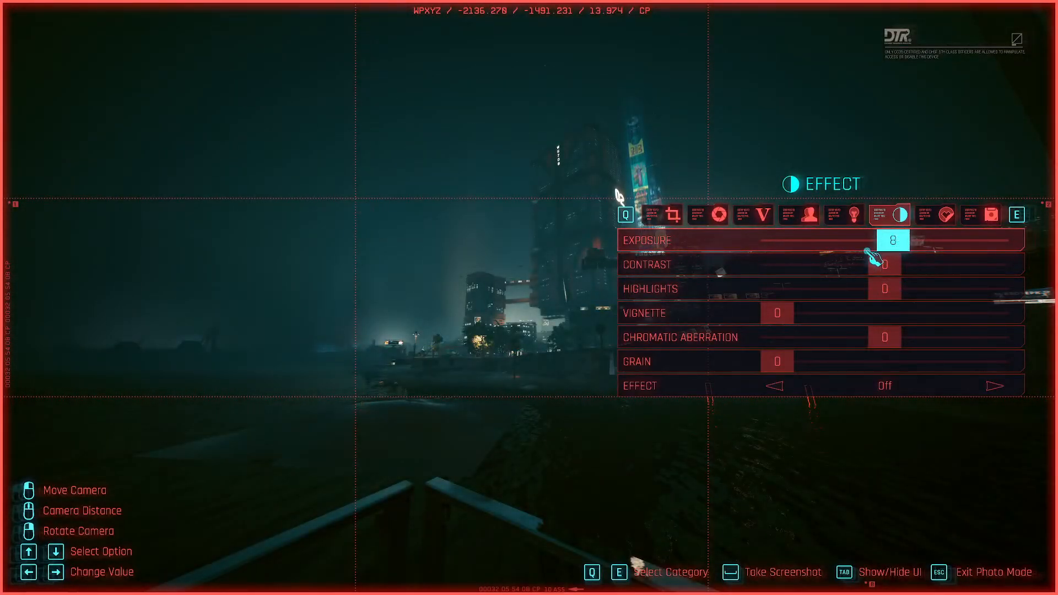
drag(884, 289, 920, 290)
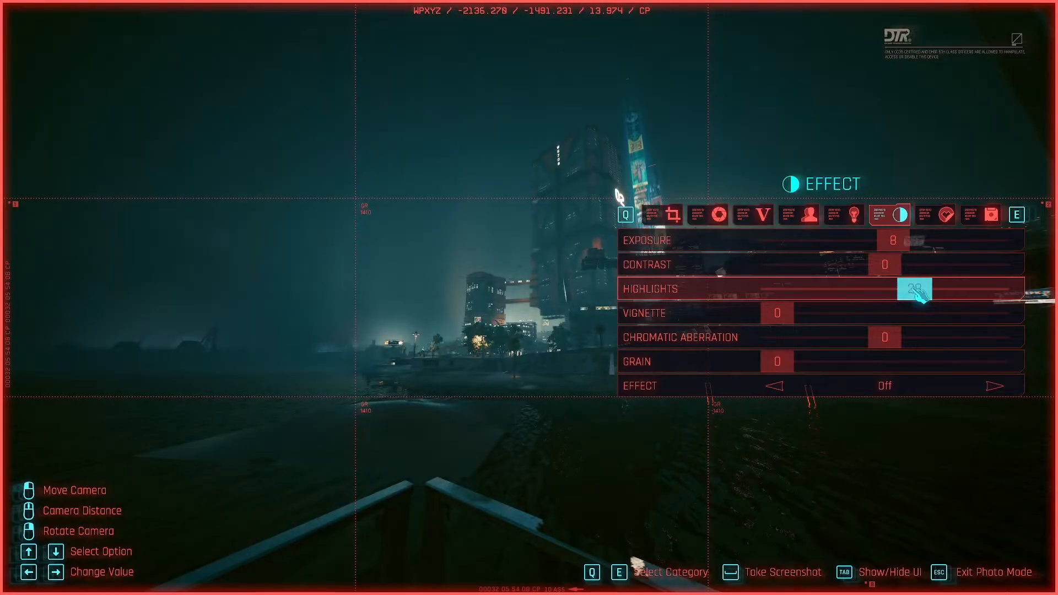
- Adjust the vignette, chromatic aberration and grain of the photo effects
mouse_move(778, 312)
mouse_down()
mouse_move(817, 317)
mouse_move(779, 314)
mouse_up()
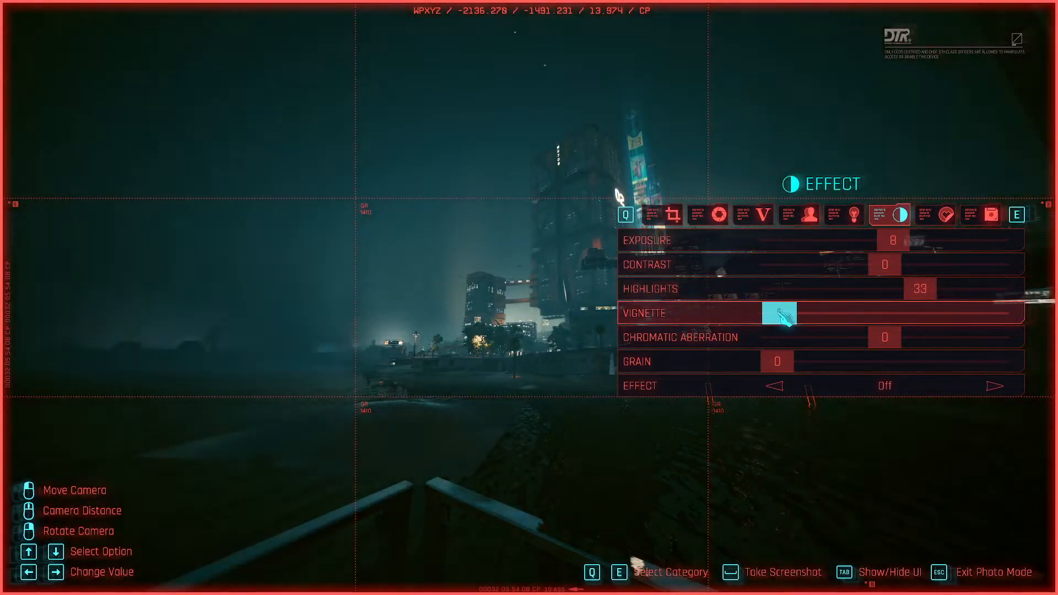
drag(903, 338, 693, 347)
drag(779, 368, 649, 375)
- Take a photo of the skyline and exit photo mode
click(947, 215)
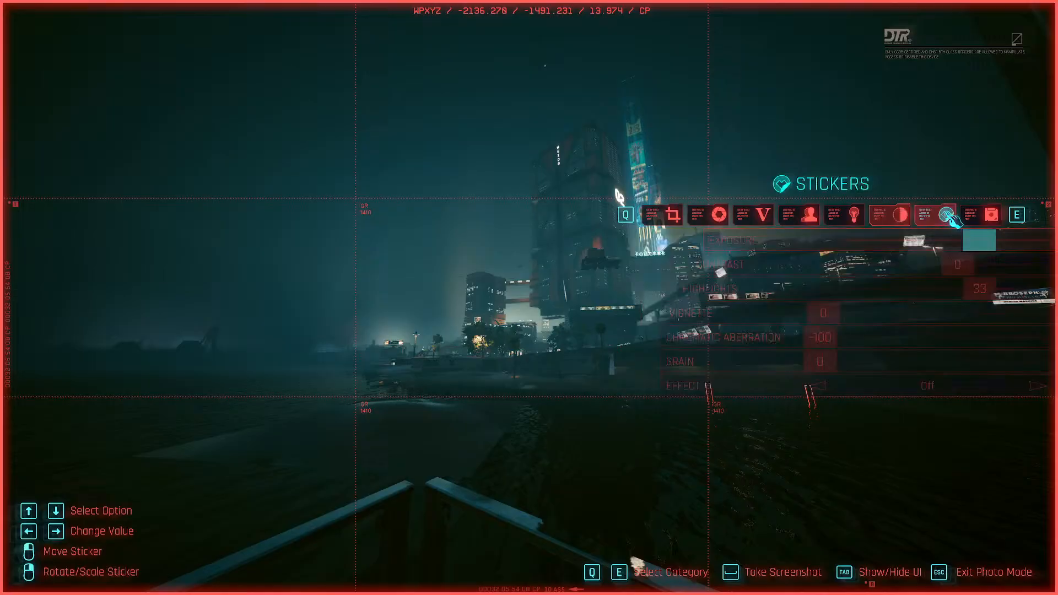
click(991, 215)
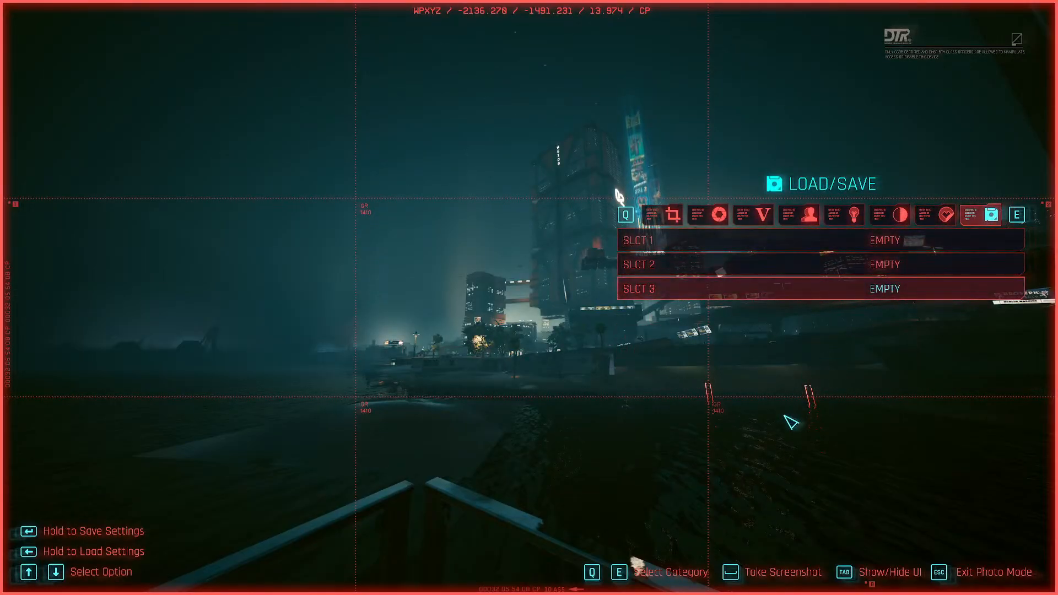
key(Tab)
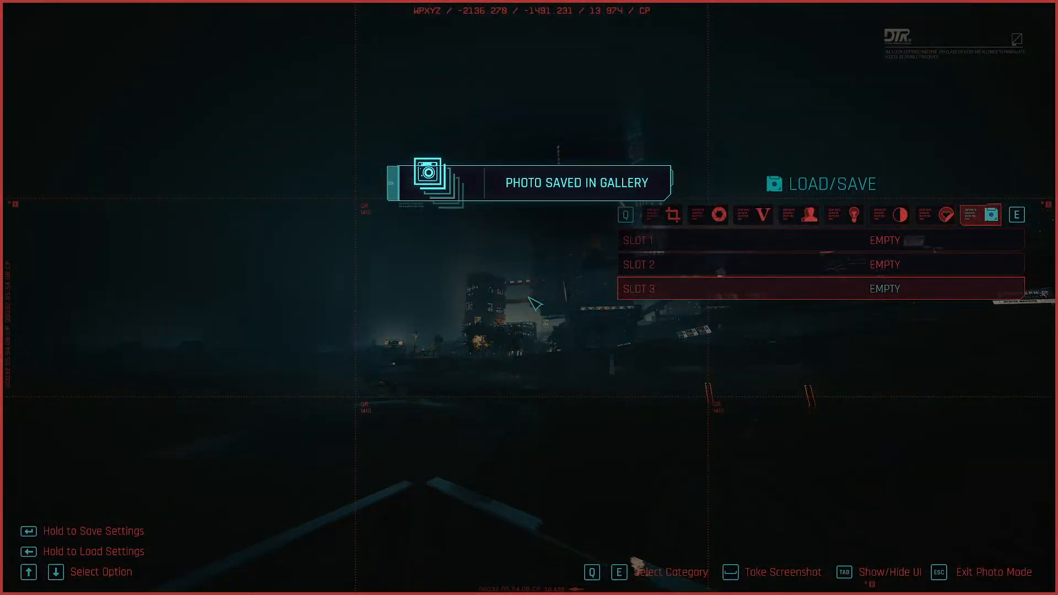
key(Escape)
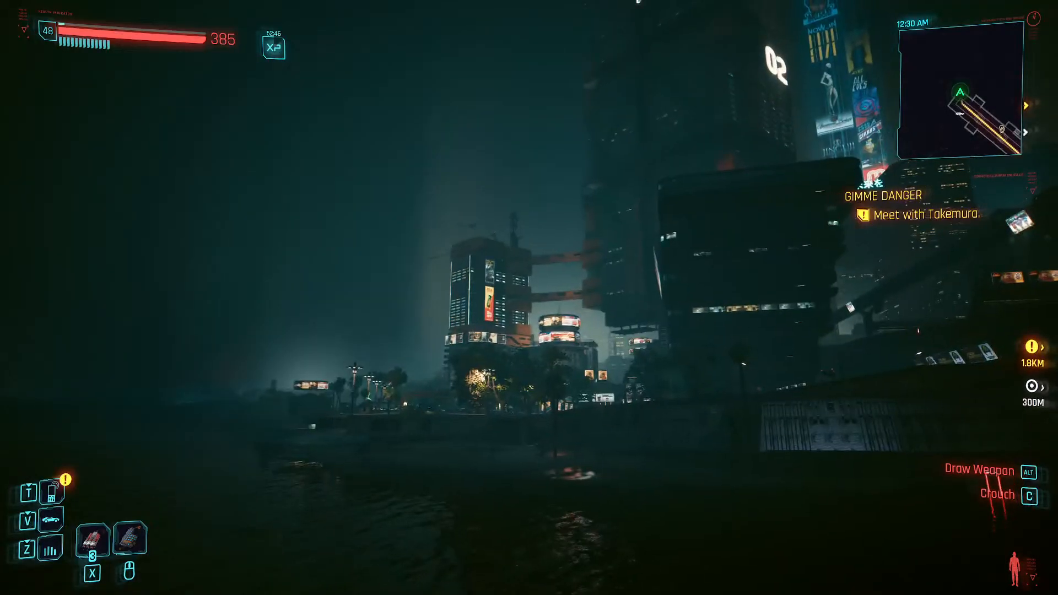
- Re-enter photo mode, turn the camera to the skyline with the 02 tower and raise the depth-of-field aperture to its maximum
key(n)
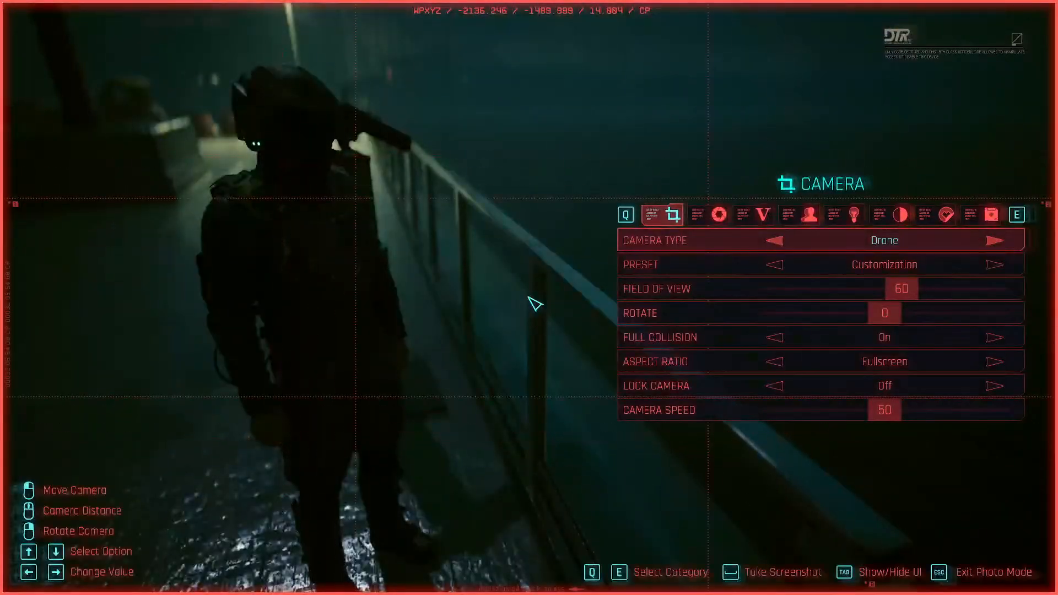
drag(540, 308, 476, 338)
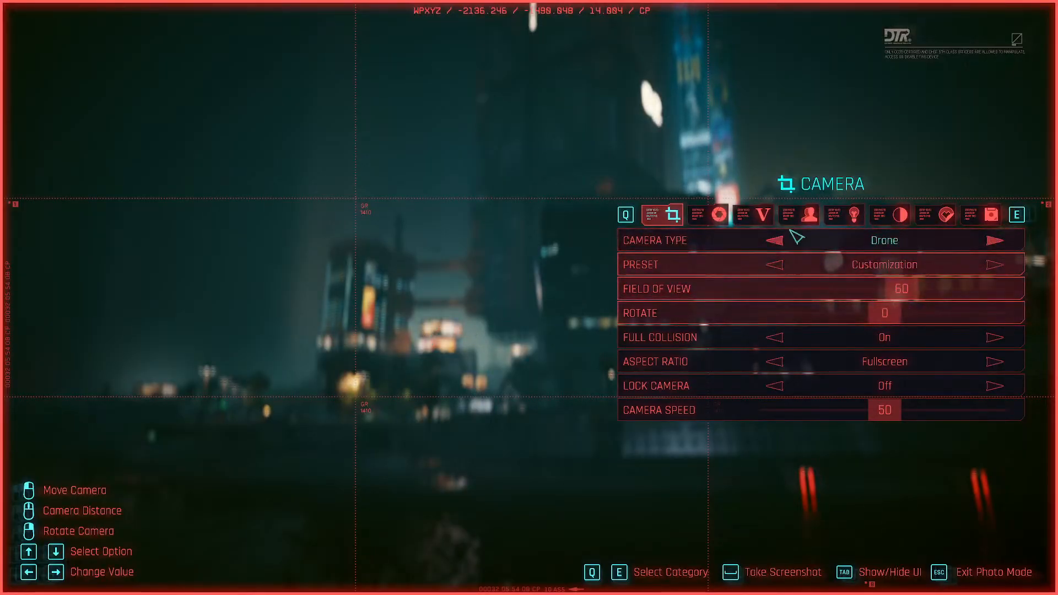
click(693, 226)
drag(820, 293, 1057, 310)
- Set the camera's field of view to 80 and reframe the waterfront buildings and the 02 tower
click(670, 215)
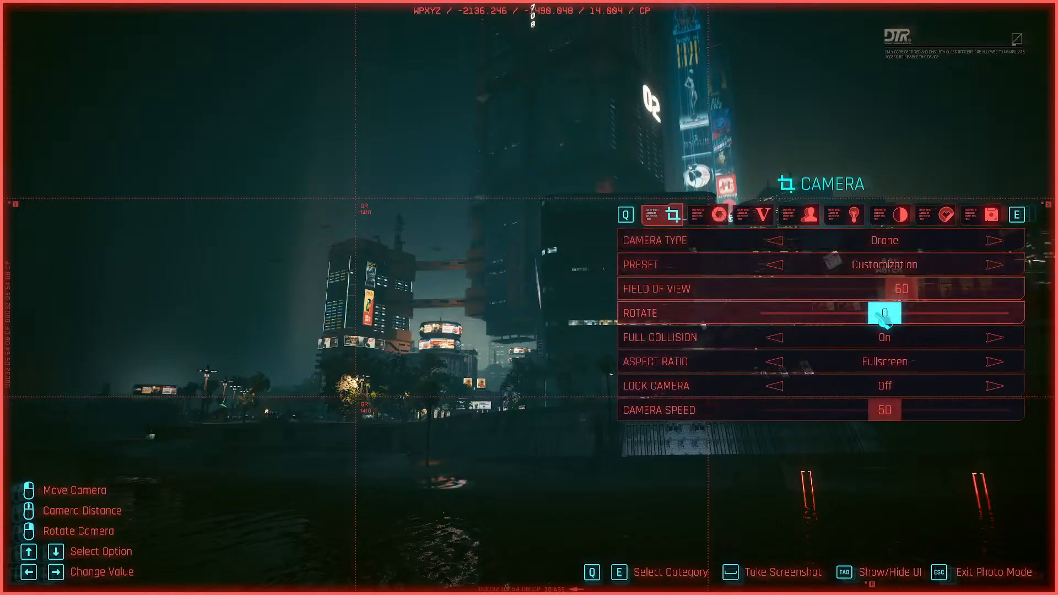
drag(910, 292, 954, 302)
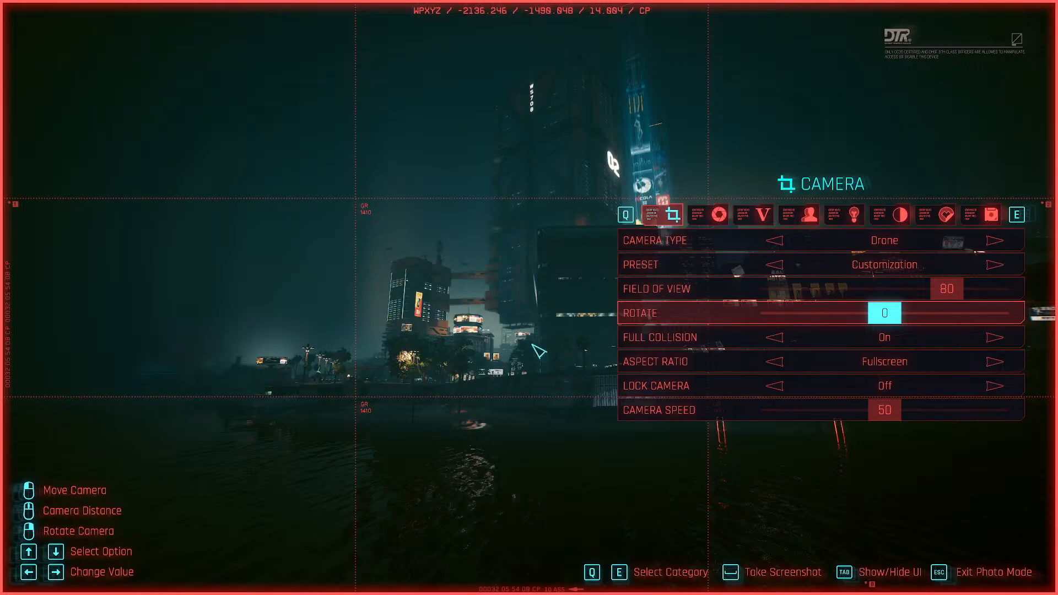
drag(539, 351, 553, 365)
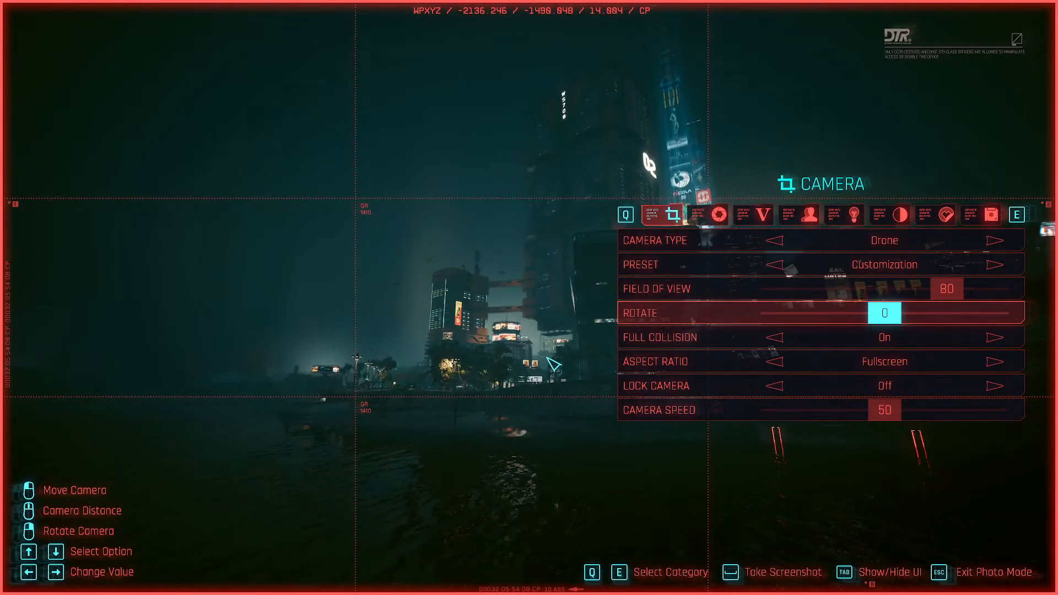
- Raise the photo effects' exposure to 20, hide the photo mode interface and take a photo of the waterfront skyline
key(e)
key(e)
key(e)
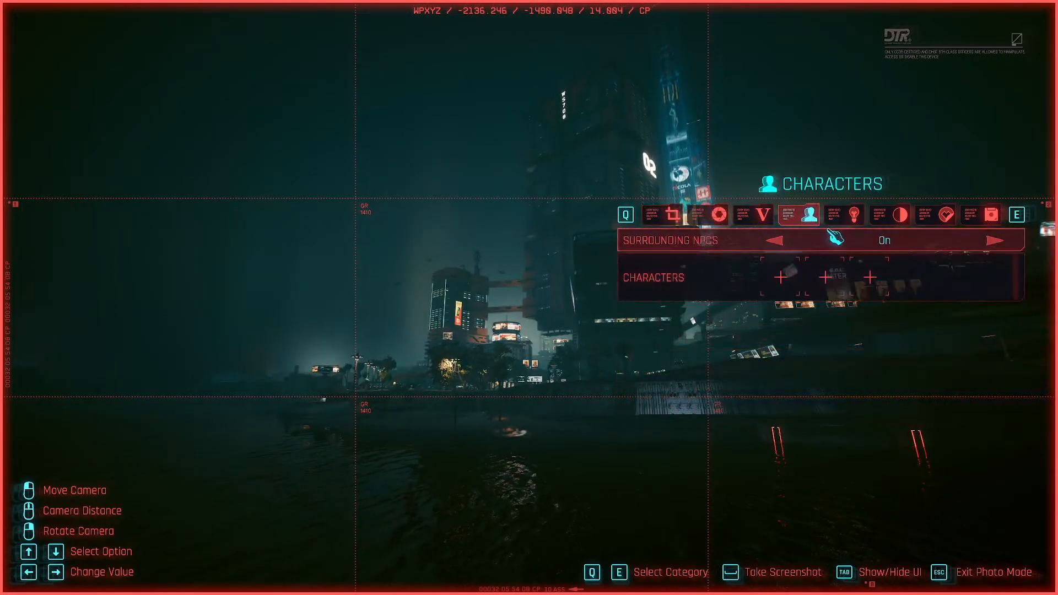
key(e)
key(e)
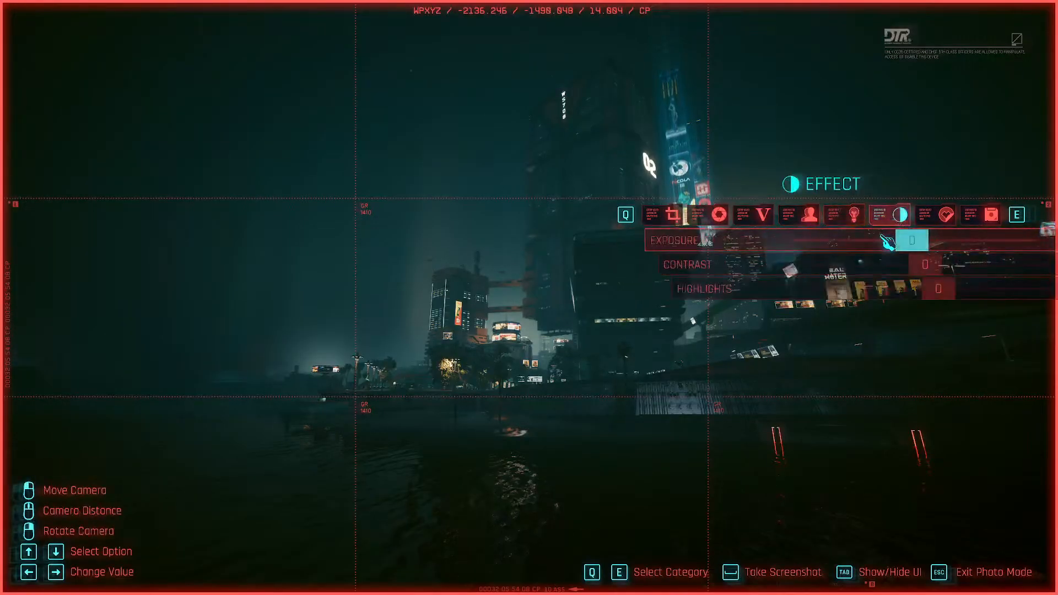
drag(885, 240, 905, 241)
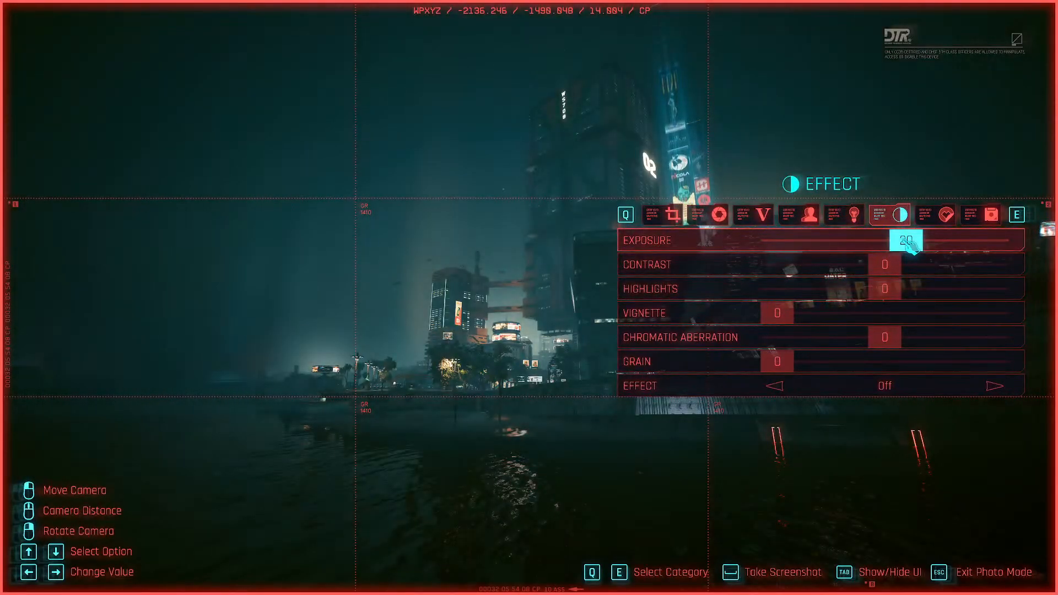
key(Tab)
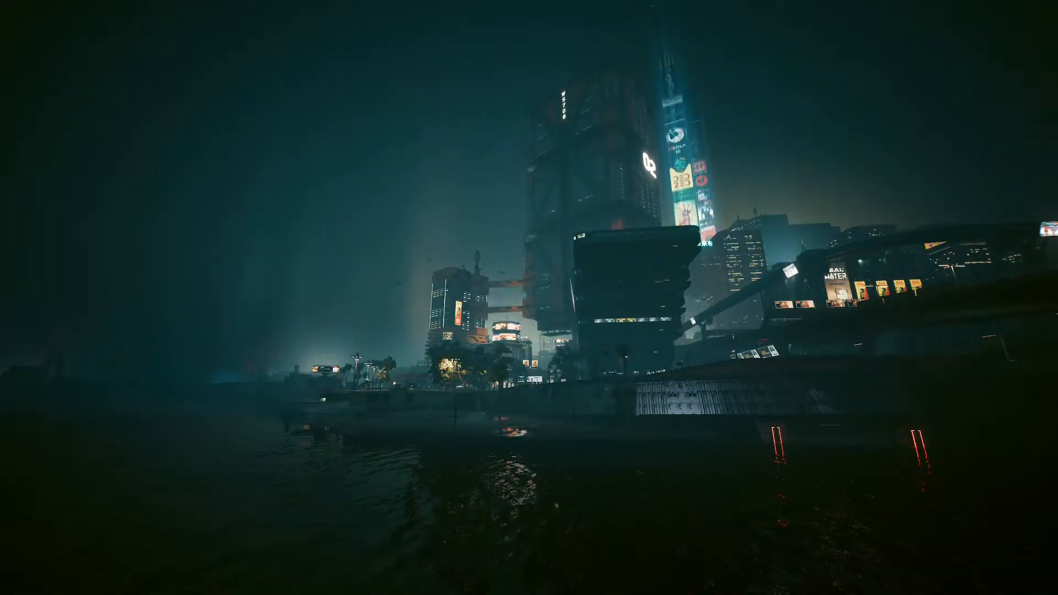
key(space)
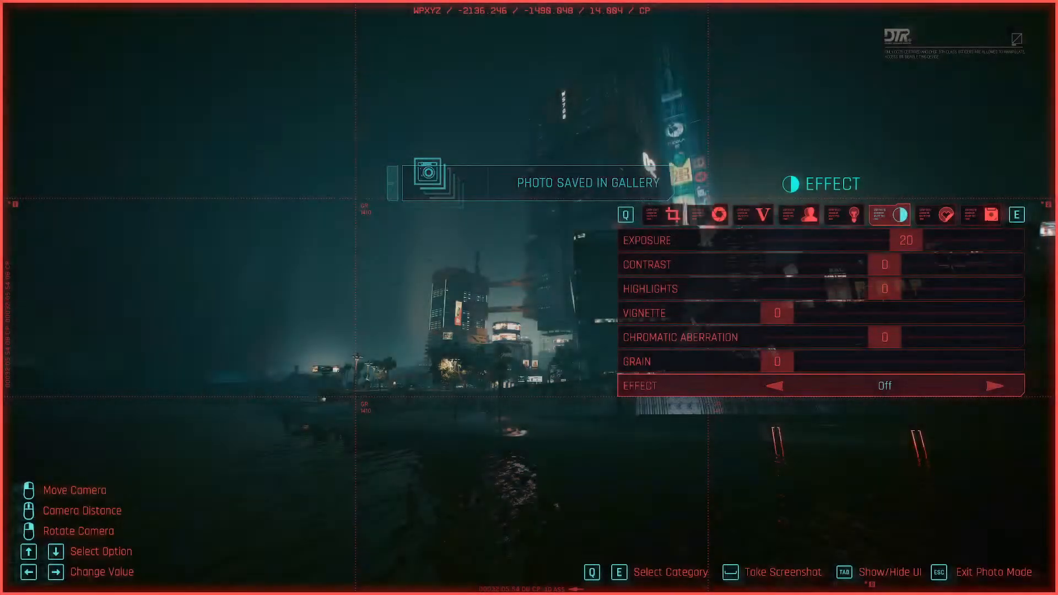
- Exit photo mode and quit the game
key(Escape)
key(Escape)
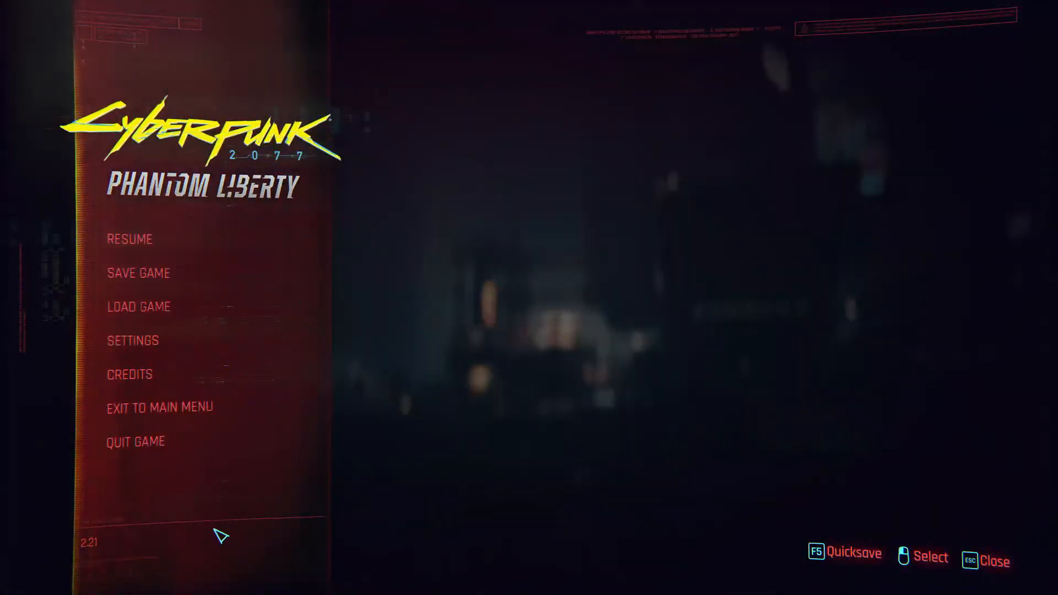
click(175, 457)
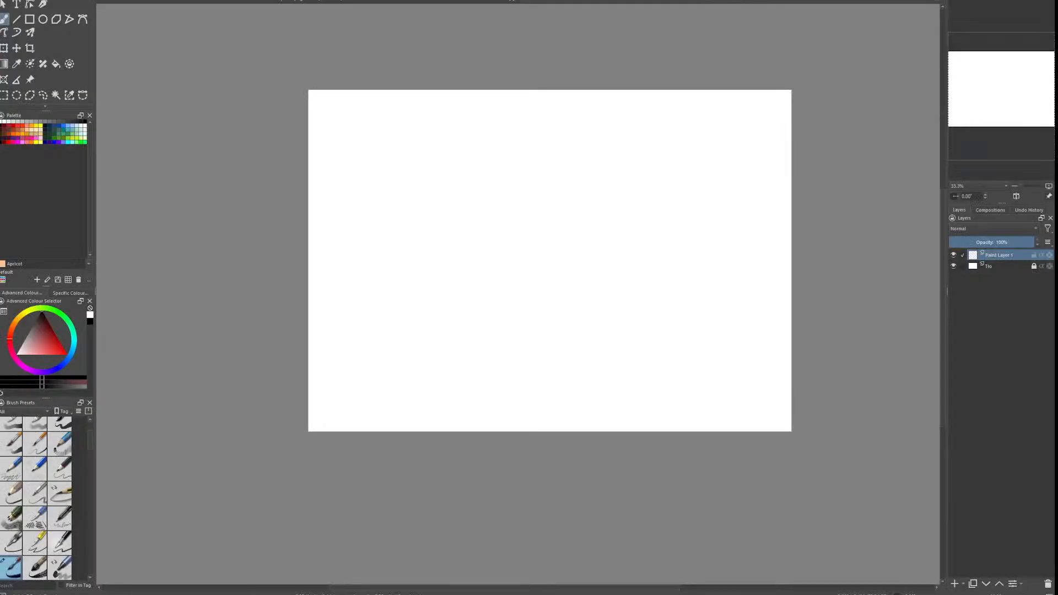
- Switch to Krita, add the skyline photo as a reference image and move it beside the blank canvas
drag(407, 194, 379, 237)
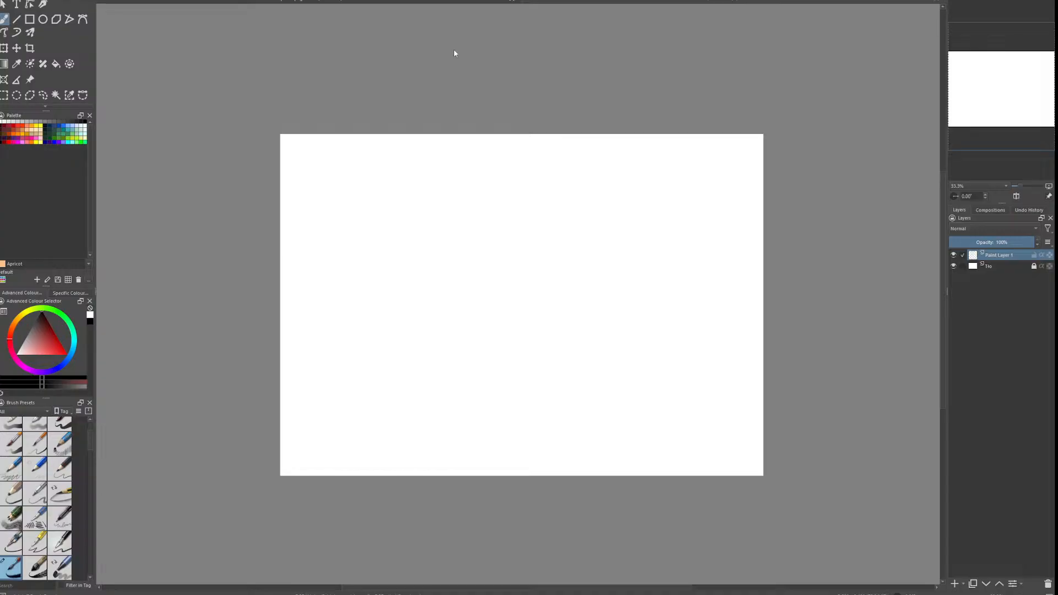
right_click(256, 342)
click(312, 373)
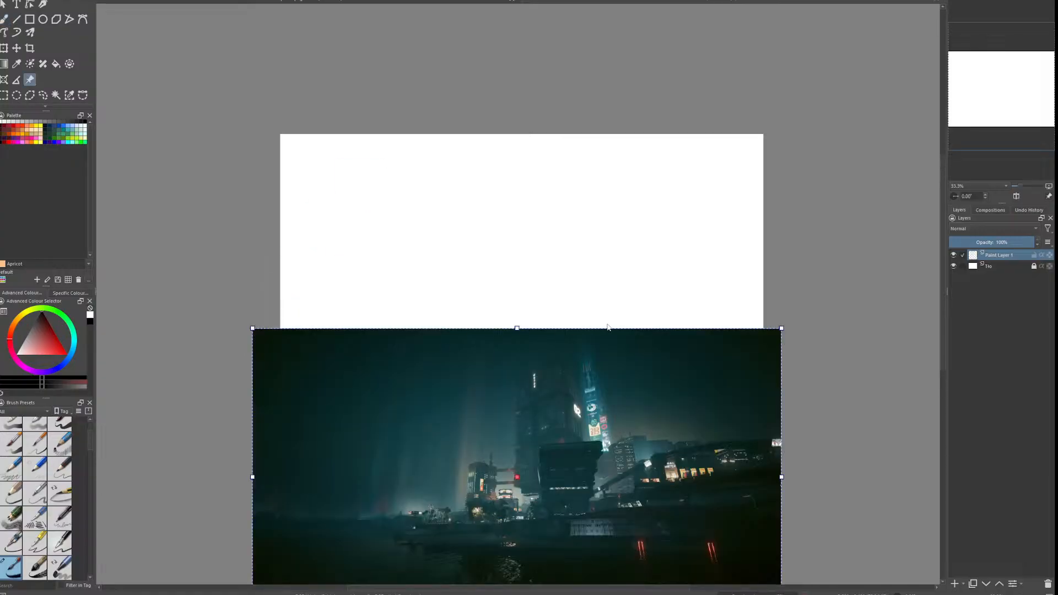
drag(595, 410, 300, 221)
mouse_move(417, 301)
mouse_down()
mouse_move(638, 283)
mouse_move(571, 266)
mouse_move(341, 317)
mouse_move(405, 288)
mouse_up()
drag(327, 306, 568, 324)
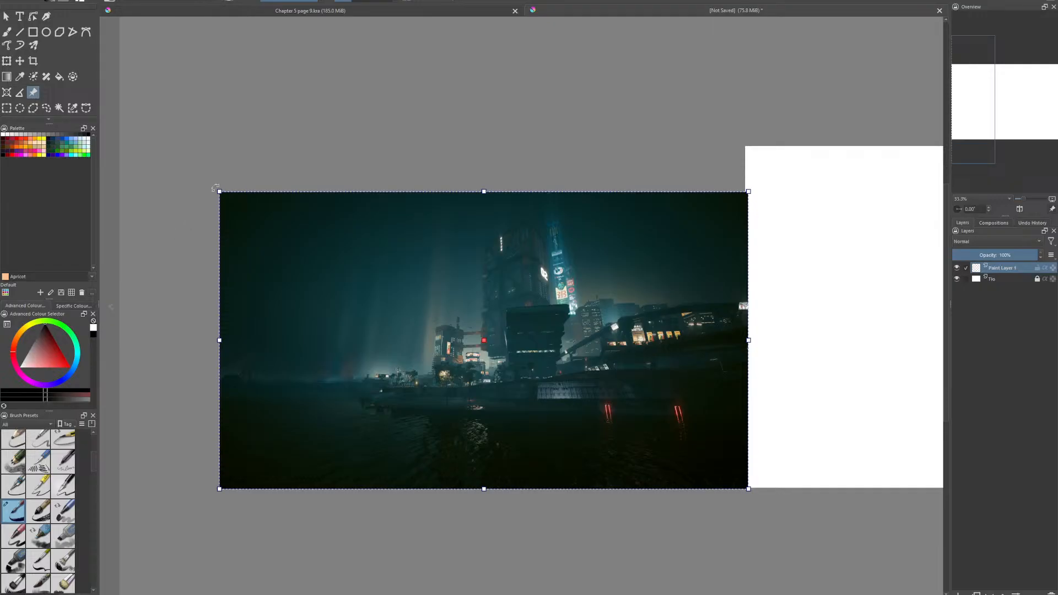
- Enlarge the skyline reference image proportionally and frame its 02 tower and the waterfront buildings
drag(221, 192, 15, 77)
drag(360, 240, 429, 240)
scroll(477, 292, up, 4)
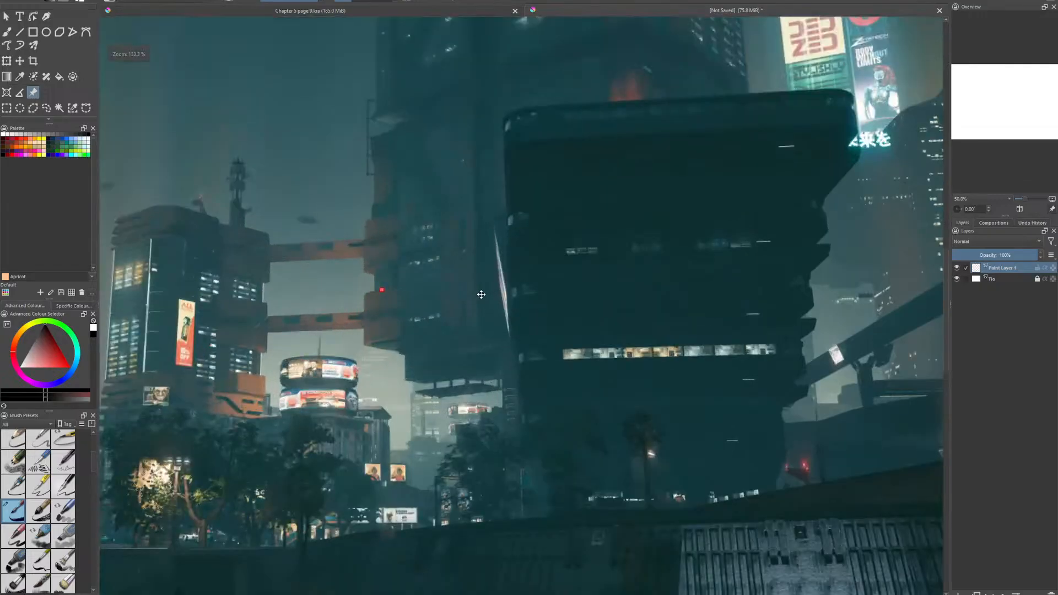
scroll(481, 296, down, 1)
drag(466, 292, 502, 452)
scroll(453, 335, down, 1)
scroll(453, 335, up, 1)
scroll(502, 452, down, 2)
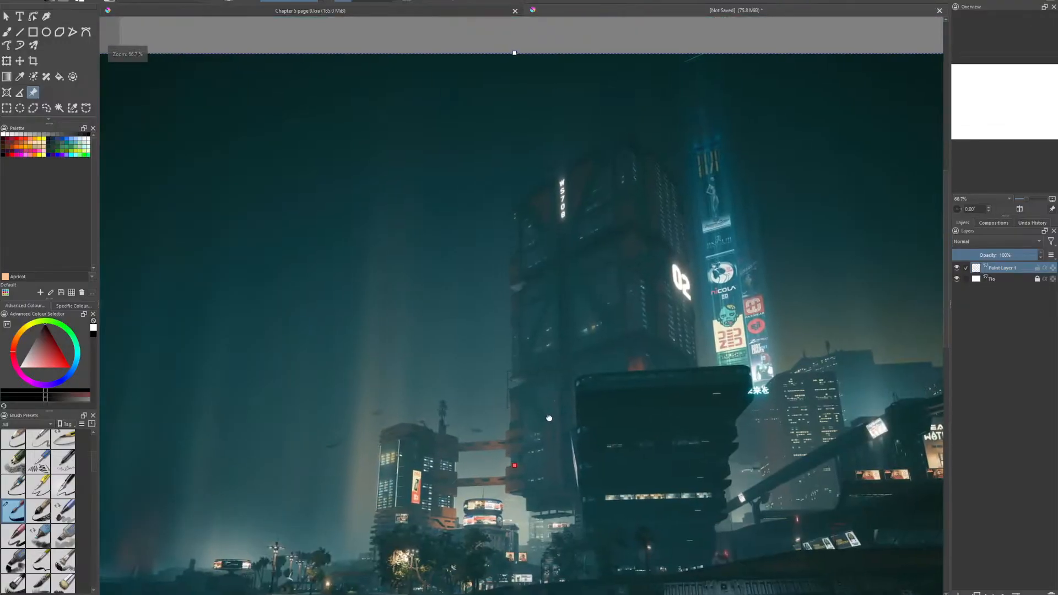
scroll(500, 442, down, 1)
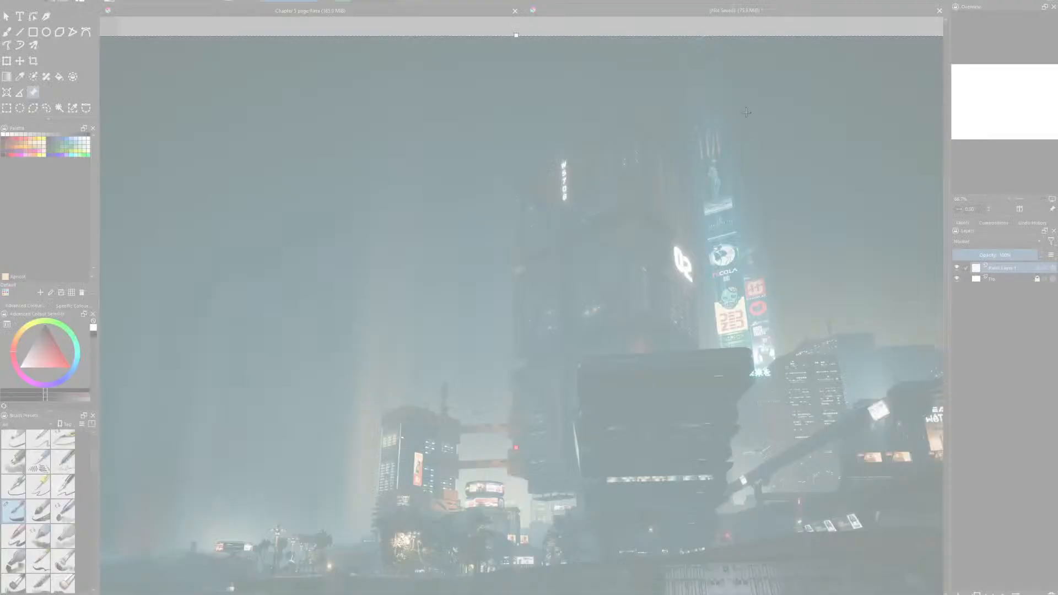
- Take a rectangular screen snip of the 02 tower, the dark building before it and the lit waterfront
drag(746, 112, 348, 587)
click(329, 44)
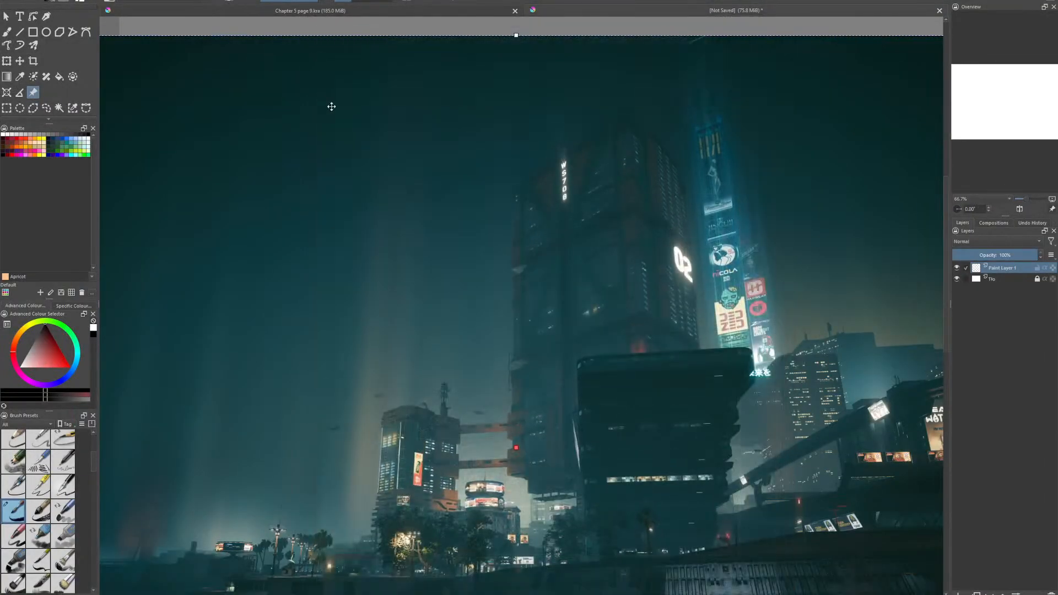
drag(314, 95, 779, 574)
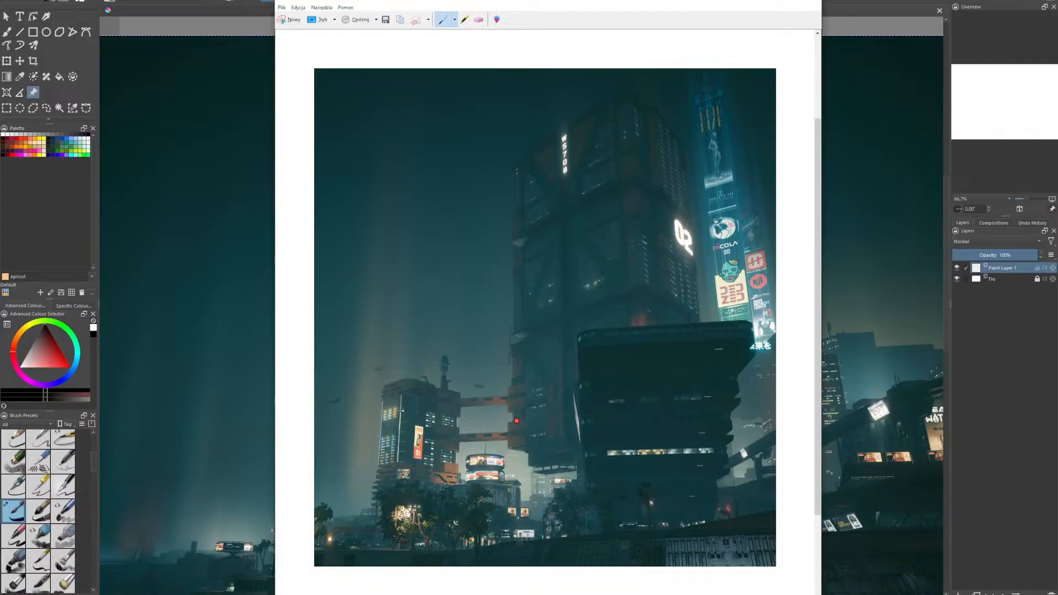
- Move the full skyline reference image off to the space directly above the canvas
drag(874, 293, 546, 257)
scroll(873, 307, down, 3)
drag(681, 277, 524, 276)
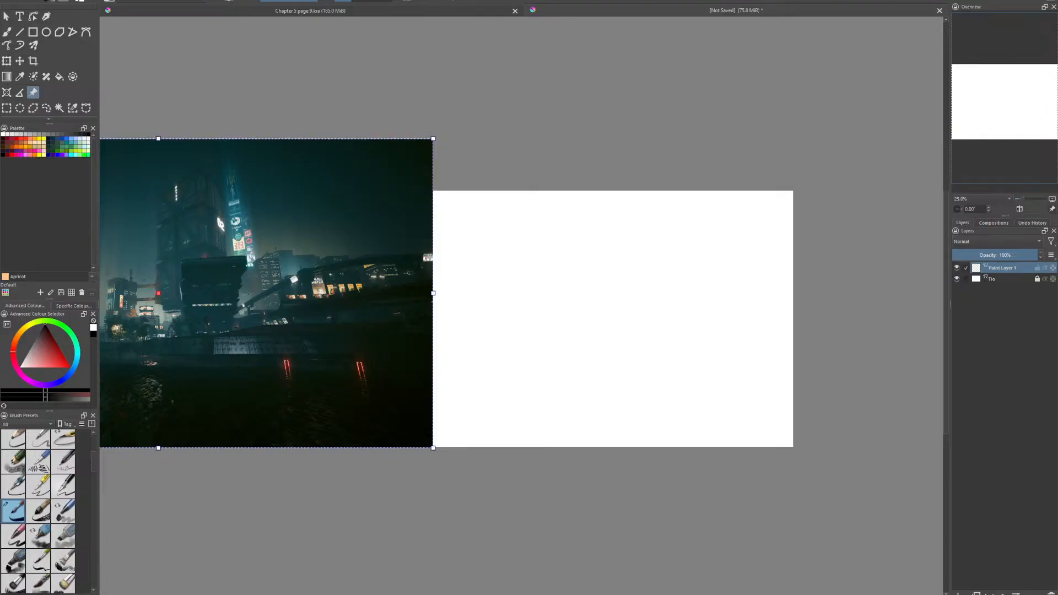
drag(338, 264, 195, 204)
scroll(386, 321, up, 2)
scroll(380, 361, down, 2)
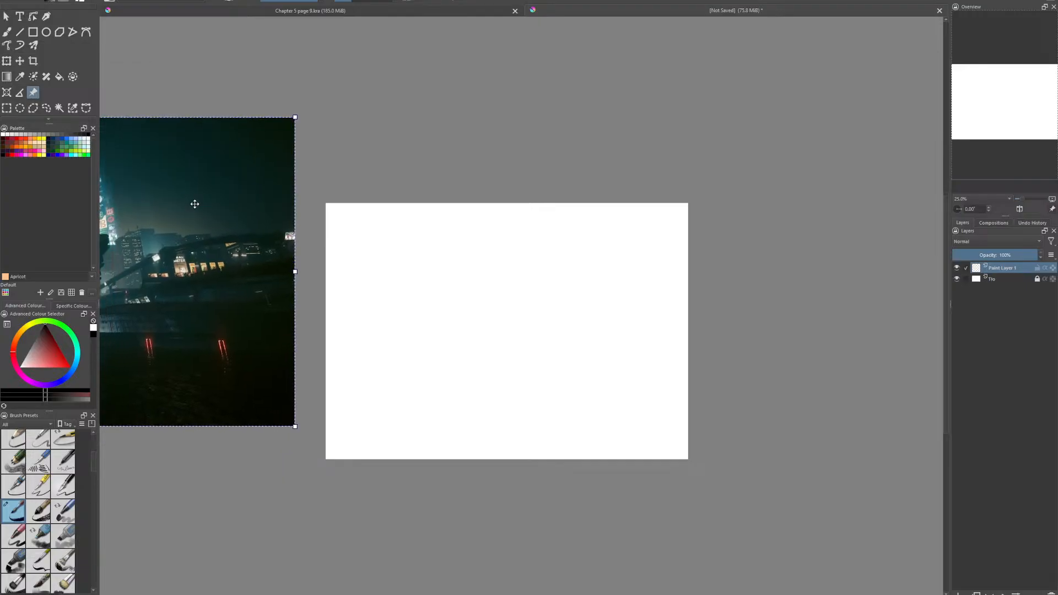
drag(250, 295, 729, 91)
drag(638, 152, 630, 246)
drag(528, 233, 535, 225)
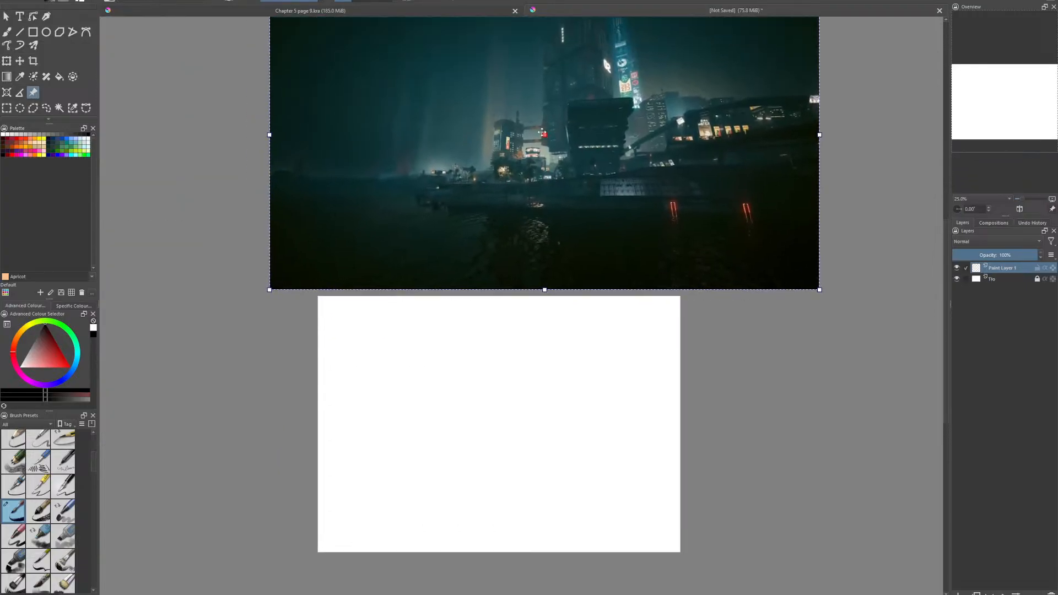
- Examine the towers, walkways and billboards in the skyline reference image up close
scroll(571, 138, up, 2)
drag(570, 139, 584, 287)
scroll(487, 298, up, 4)
scroll(429, 313, up, 2)
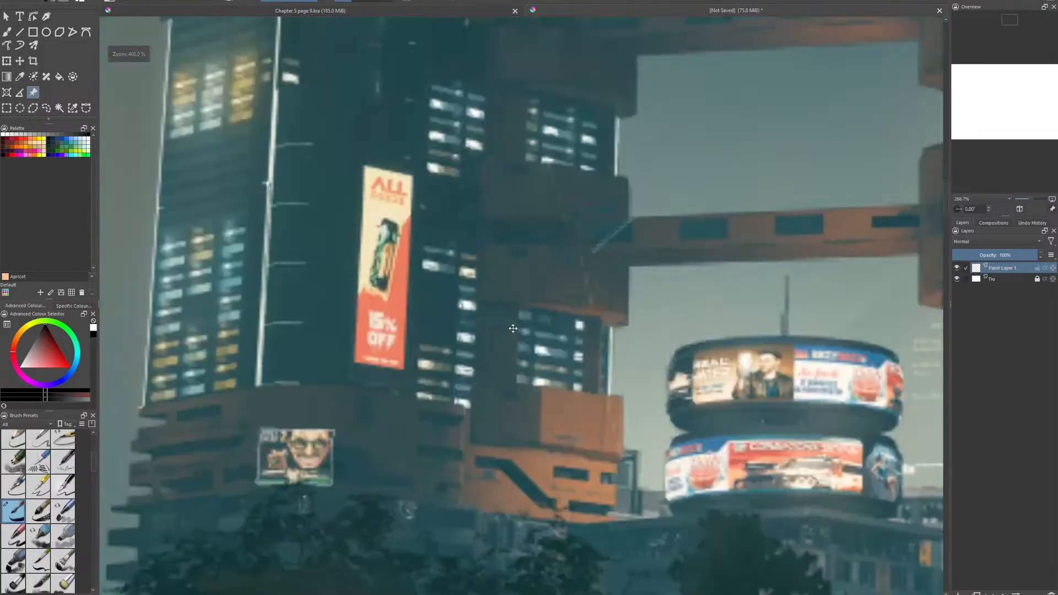
scroll(654, 292, down, 5)
scroll(654, 292, down, 2)
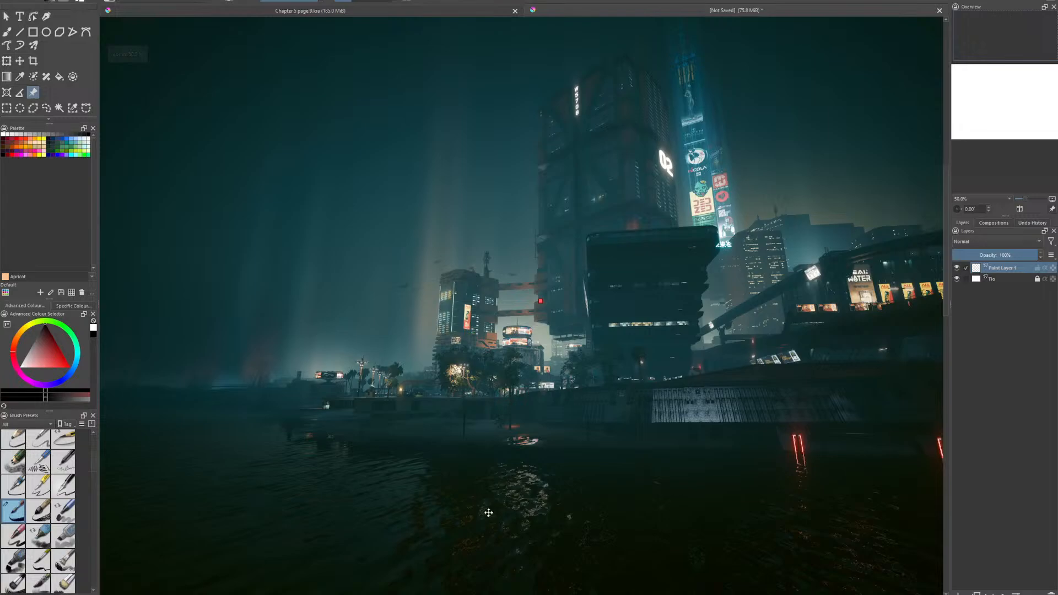
- Paste the tower snip onto the canvas as a reference image and scale it to fill most of the left half
drag(489, 513, 417, 221)
drag(243, 222, 306, 179)
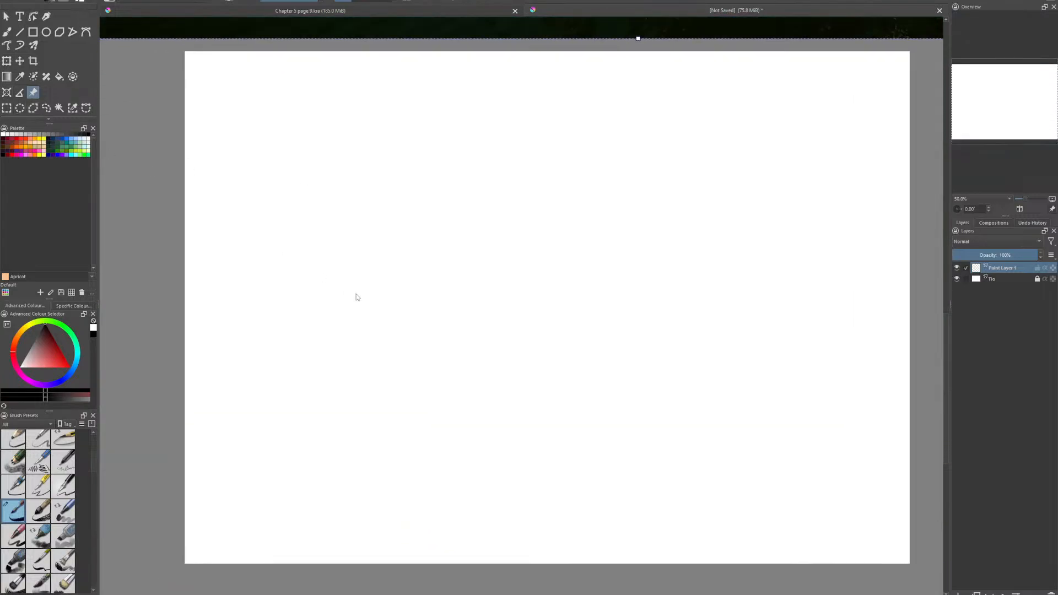
key(ctrl+v)
drag(376, 143, 463, 317)
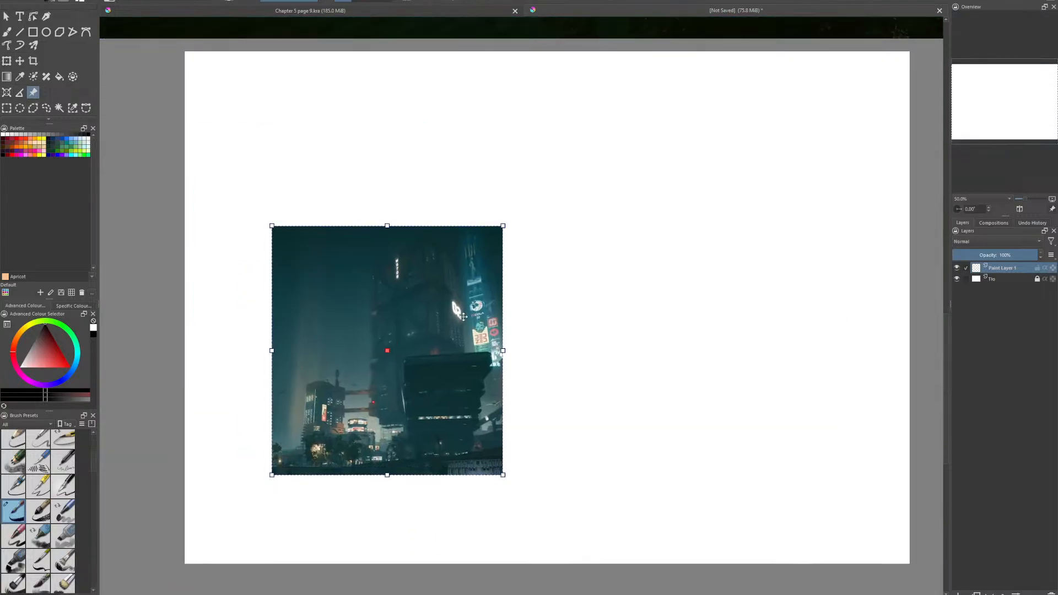
drag(269, 222, 392, 300)
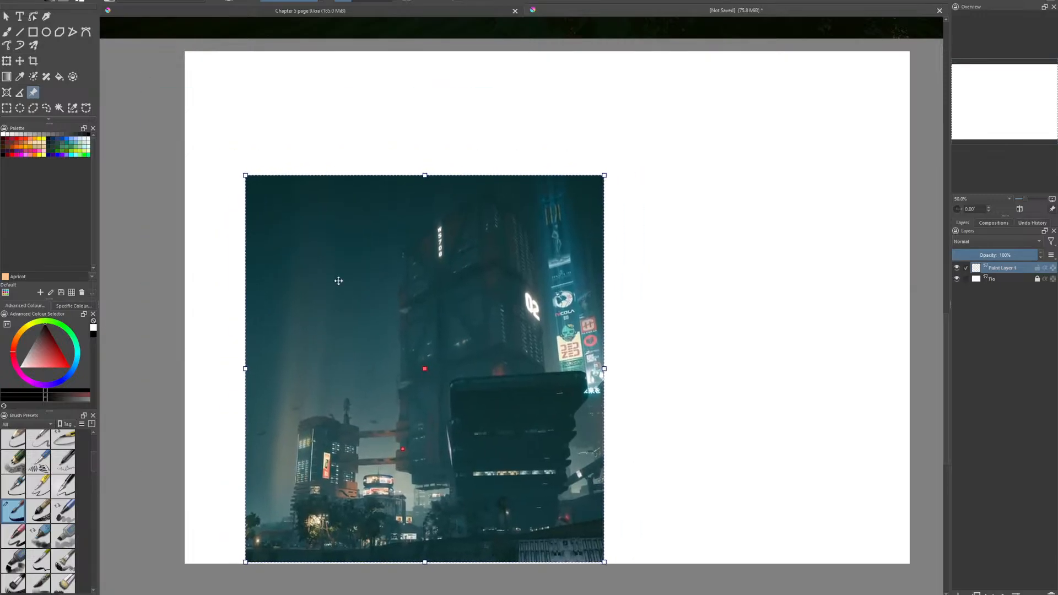
drag(245, 175, 194, 141)
drag(374, 215, 365, 216)
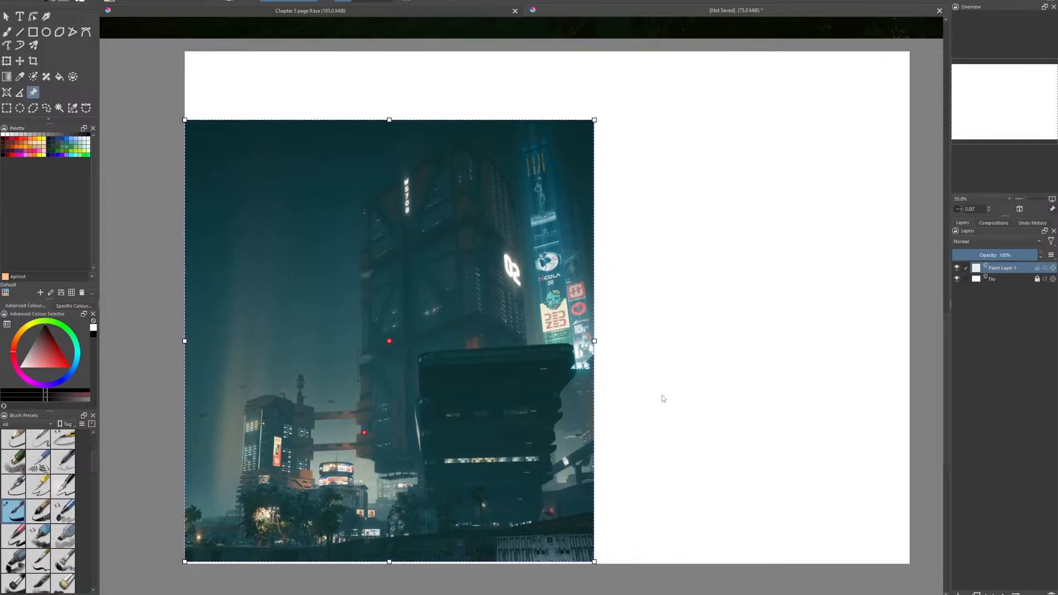
drag(593, 341, 507, 334)
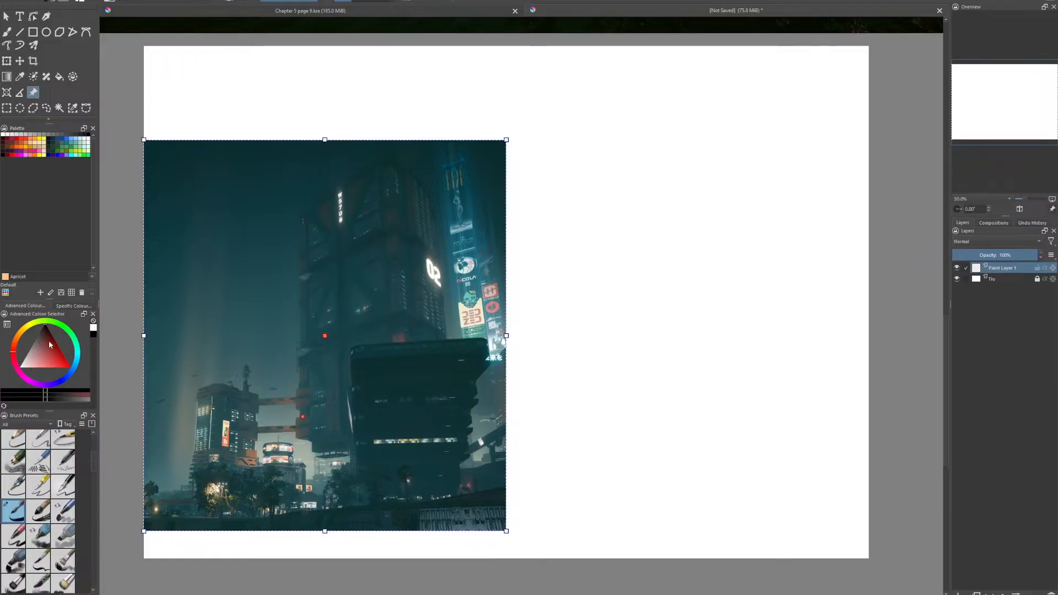
- Choose a wide rectangular-tipped brush preset, set a near-black colour and paint a test dab on the canvas's blank right half
scroll(30, 546, down, 3)
click(34, 540)
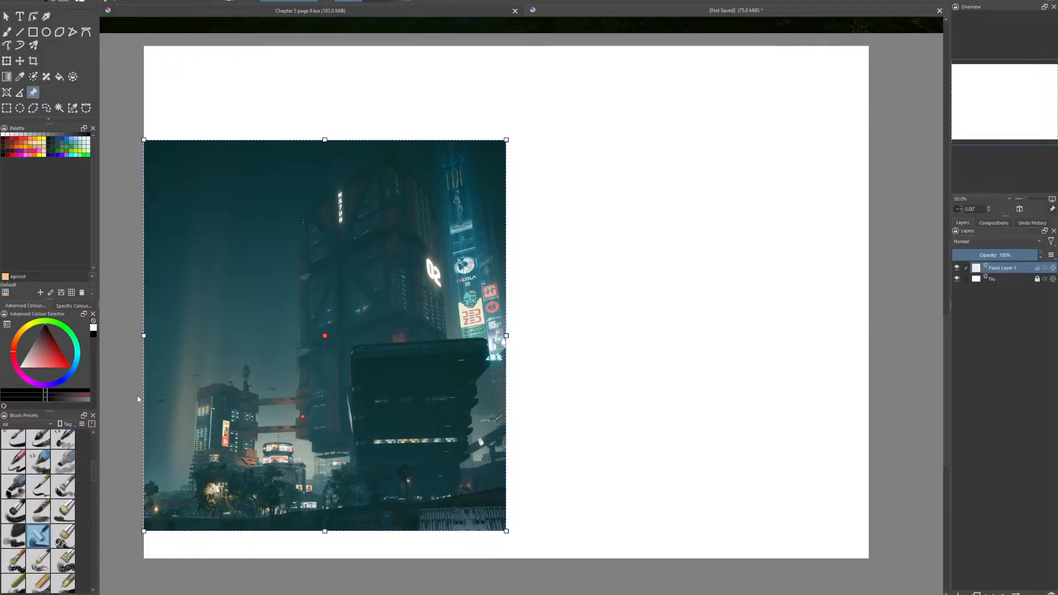
key(b)
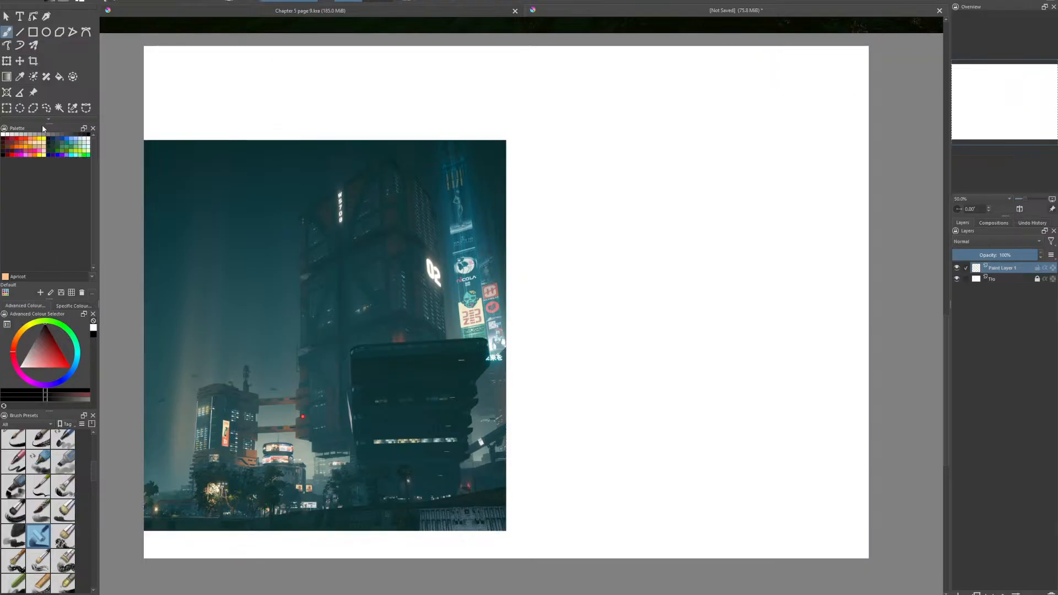
drag(42, 342, 35, 326)
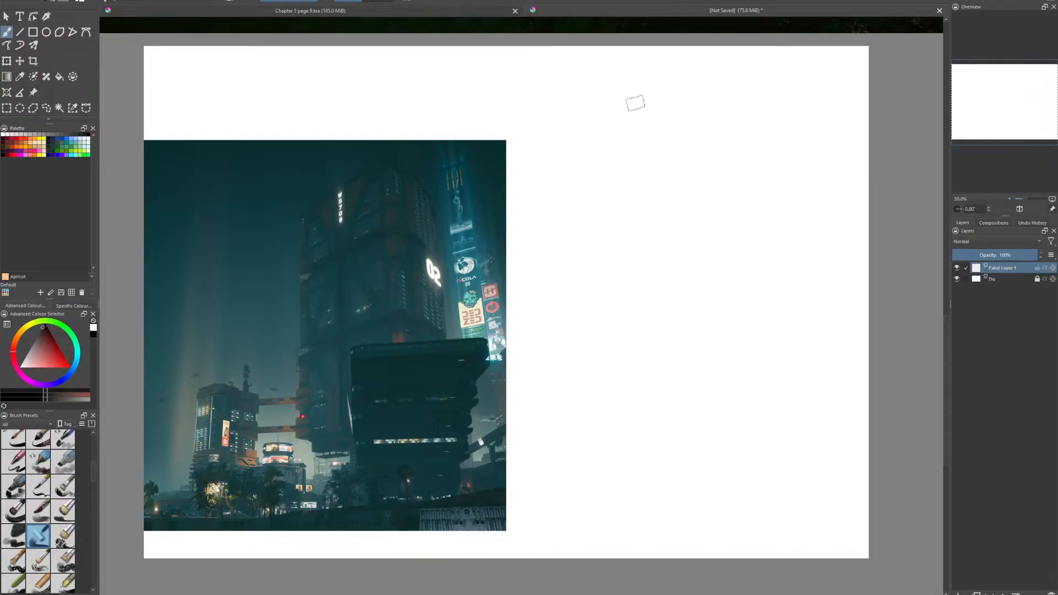
click(666, 159)
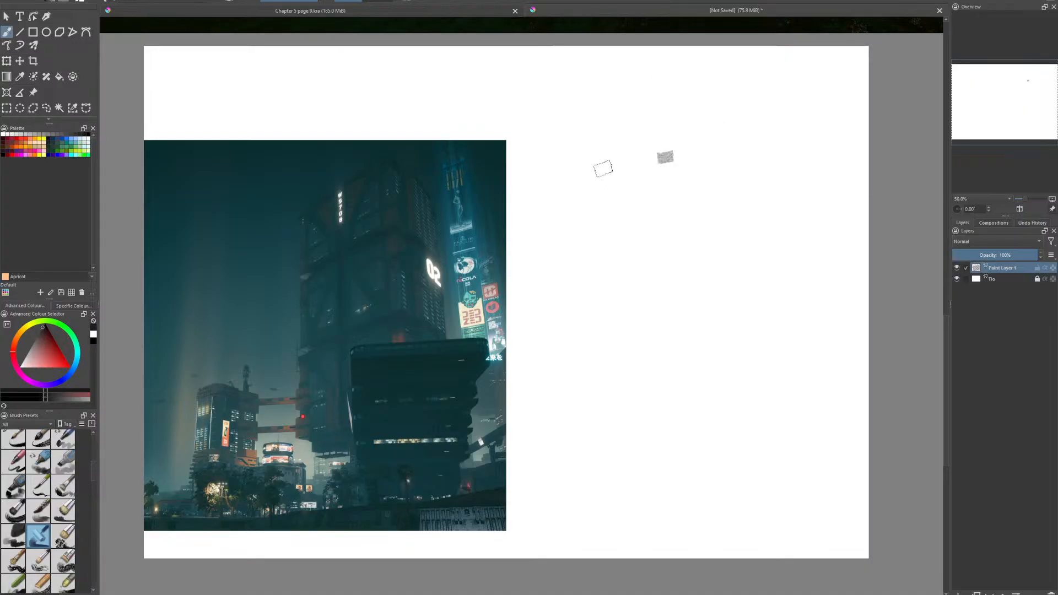
- Paint thick black strokes for the left and top edges of a portrait frame beside the tower reference
mouse_move(584, 153)
mouse_down()
mouse_move(581, 219)
mouse_move(575, 153)
mouse_move(583, 536)
mouse_up()
drag(573, 309, 575, 487)
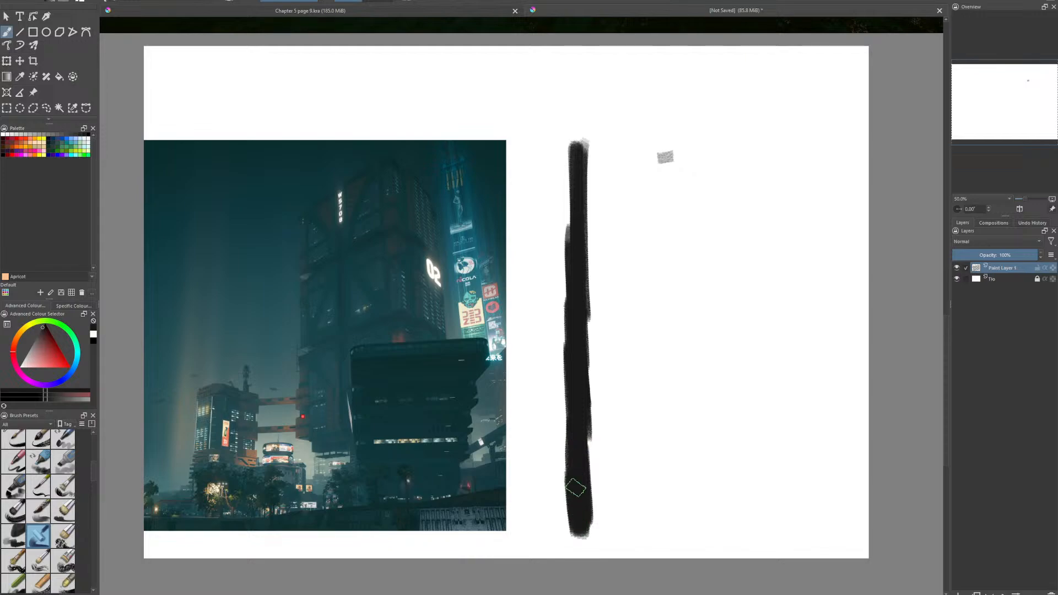
mouse_move(572, 340)
mouse_down()
mouse_move(567, 358)
mouse_move(563, 147)
mouse_move(738, 150)
mouse_up()
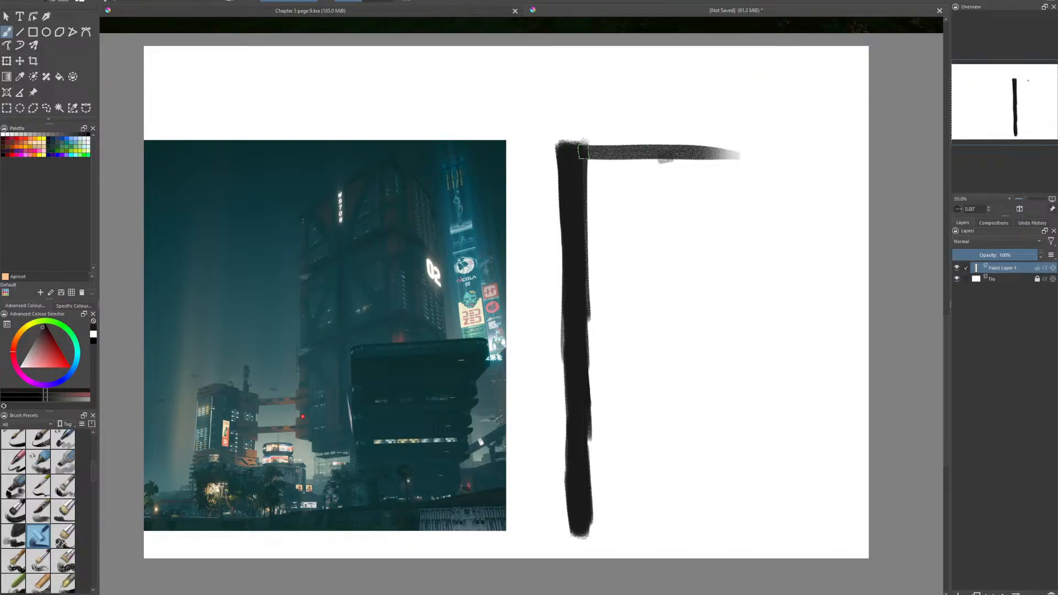
drag(576, 151, 843, 143)
- Paint the frame's right edge as a thick black vertical bar, matching the height of the left edge
mouse_move(628, 149)
mouse_down()
mouse_move(859, 144)
mouse_move(843, 217)
mouse_move(844, 315)
mouse_up()
drag(844, 157, 848, 358)
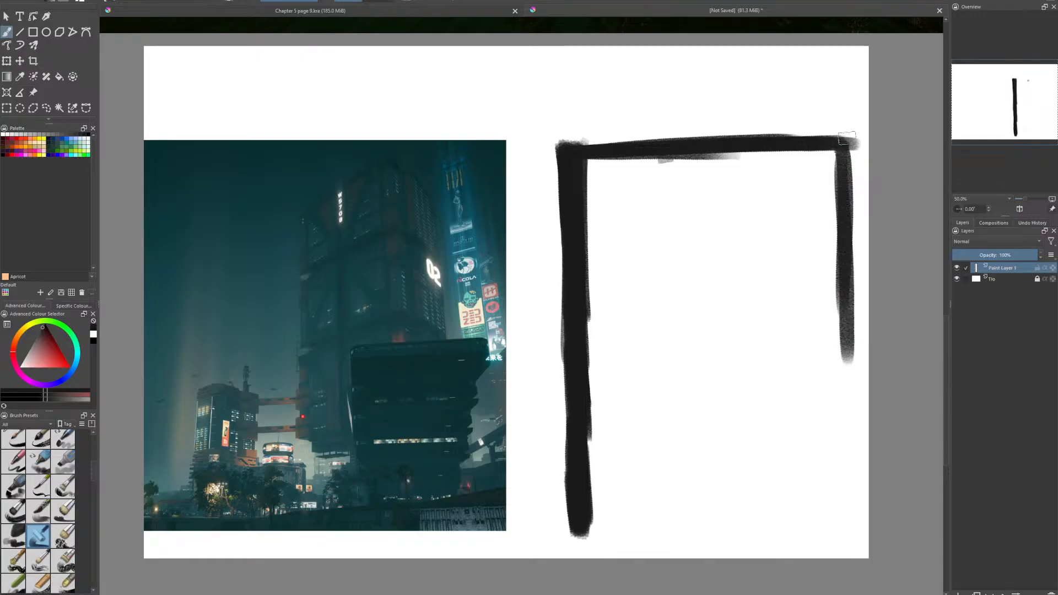
drag(846, 139, 848, 358)
drag(841, 240, 846, 427)
drag(845, 341, 845, 527)
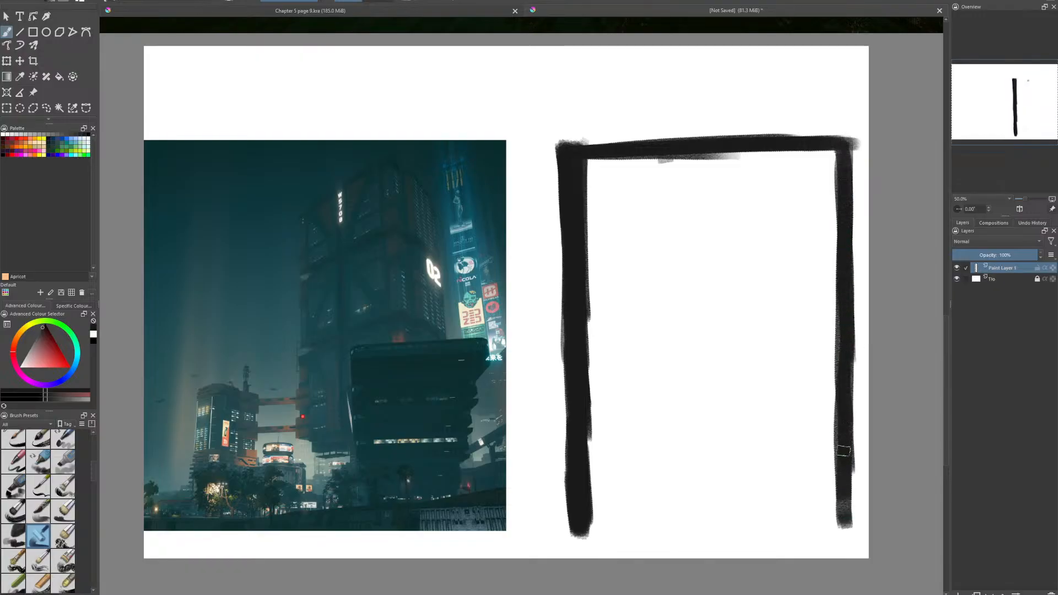
drag(844, 441, 843, 489)
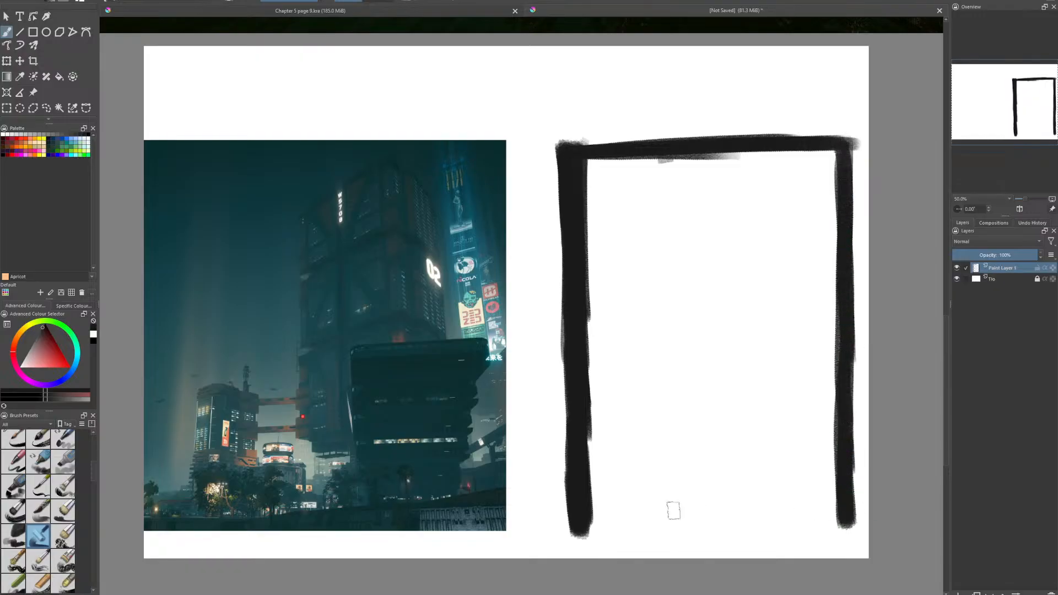
- Close the portrait frame with a thick black bottom edge and fill in its lower right corner
mouse_move(594, 521)
mouse_down()
mouse_move(799, 516)
mouse_move(777, 516)
mouse_up()
drag(639, 521, 783, 518)
drag(595, 521, 832, 516)
mouse_move(642, 517)
mouse_down()
mouse_move(814, 505)
mouse_move(794, 513)
mouse_move(840, 517)
mouse_up()
mouse_move(840, 517)
mouse_down()
mouse_move(789, 515)
mouse_move(838, 519)
mouse_up()
mouse_move(838, 519)
mouse_down()
mouse_move(583, 529)
mouse_move(835, 522)
mouse_move(765, 523)
mouse_move(808, 526)
mouse_up()
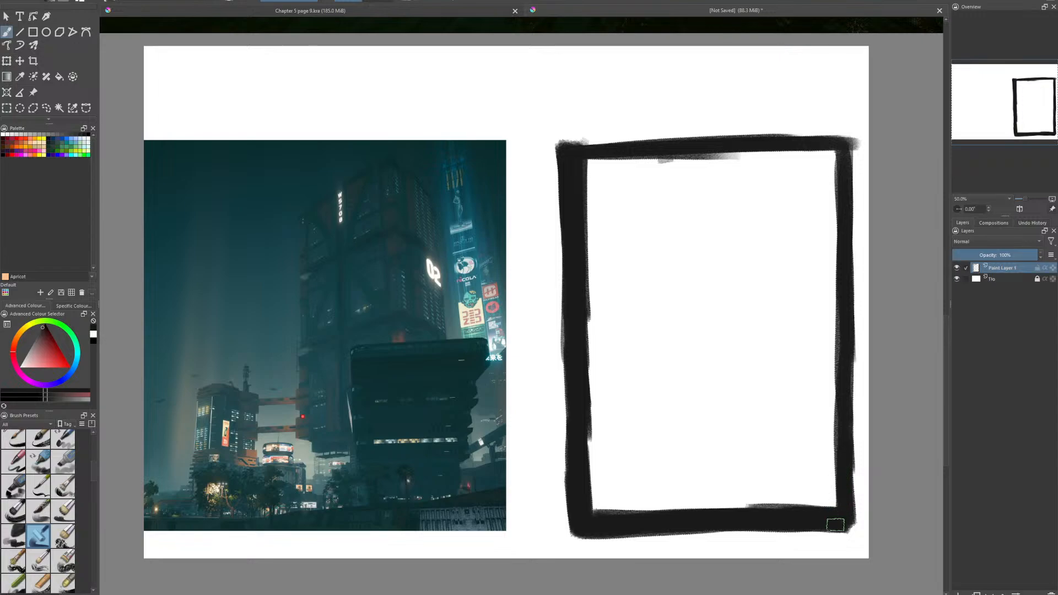
drag(846, 524, 845, 484)
- Fill the portrait frame's upper corners and the area beneath its top edge with near-black strokes
mouse_move(622, 163)
mouse_down()
mouse_move(593, 163)
mouse_move(587, 203)
mouse_move(598, 176)
mouse_move(596, 212)
mouse_move(600, 219)
mouse_move(606, 203)
mouse_move(617, 223)
mouse_up()
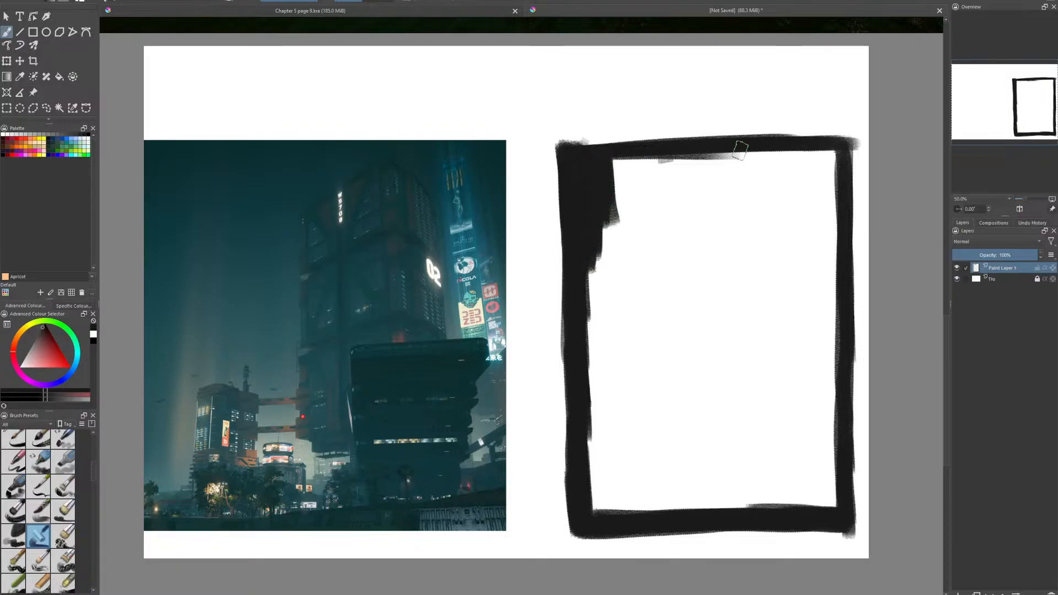
mouse_move(635, 179)
mouse_down()
mouse_move(607, 161)
mouse_move(714, 154)
mouse_up()
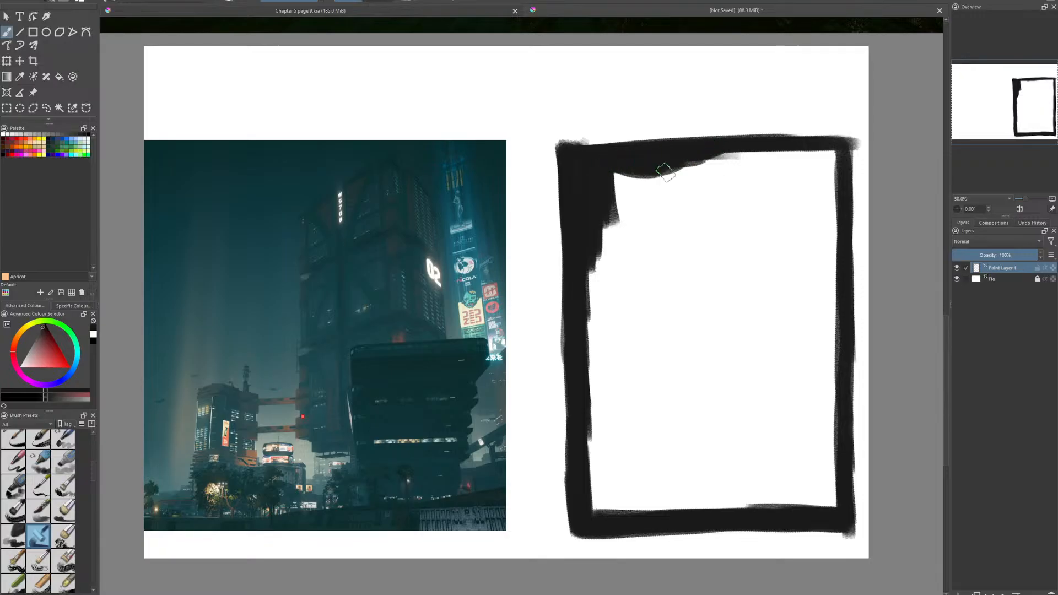
mouse_move(827, 157)
mouse_down()
mouse_move(832, 215)
mouse_move(815, 166)
mouse_move(818, 180)
mouse_move(793, 161)
mouse_move(818, 158)
mouse_up()
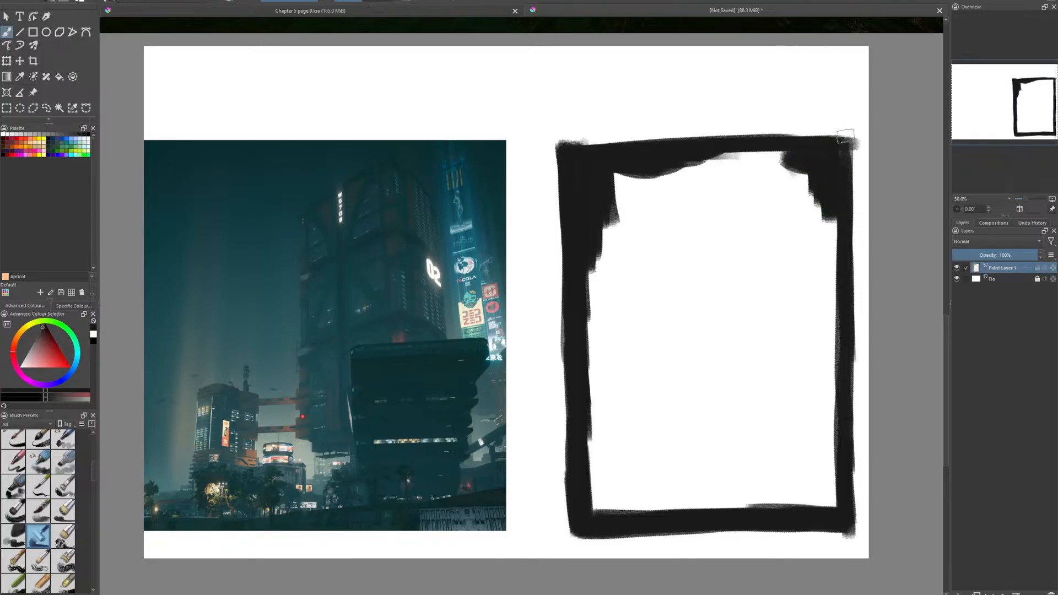
drag(839, 188, 845, 171)
mouse_move(837, 207)
mouse_down()
mouse_move(836, 245)
mouse_move(814, 183)
mouse_move(796, 164)
mouse_move(770, 168)
mouse_move(796, 133)
mouse_up()
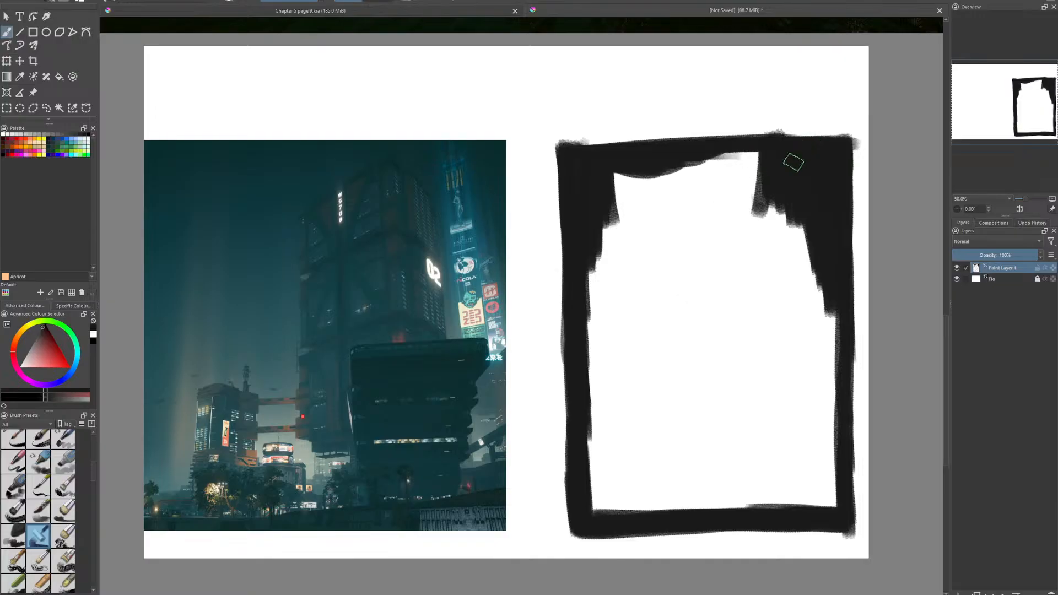
mouse_move(768, 161)
mouse_down()
mouse_move(677, 159)
mouse_move(791, 153)
mouse_move(601, 184)
mouse_up()
mouse_move(736, 158)
mouse_down()
mouse_move(613, 197)
mouse_move(778, 177)
mouse_move(621, 209)
mouse_move(803, 183)
mouse_move(685, 205)
mouse_up()
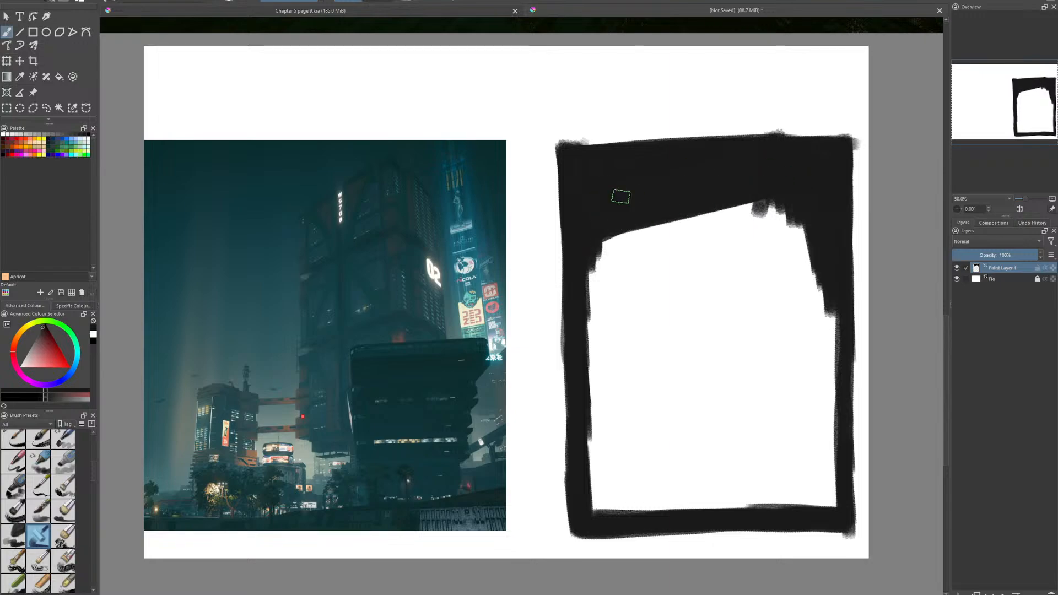
- Extend the near-black fill down both sides and through the middle of the portrait frame
mouse_move(621, 196)
mouse_down()
mouse_move(616, 239)
mouse_move(579, 279)
mouse_move(644, 206)
mouse_move(645, 226)
mouse_move(574, 348)
mouse_move(650, 237)
mouse_move(671, 243)
mouse_move(598, 350)
mouse_move(604, 374)
mouse_move(690, 238)
mouse_up()
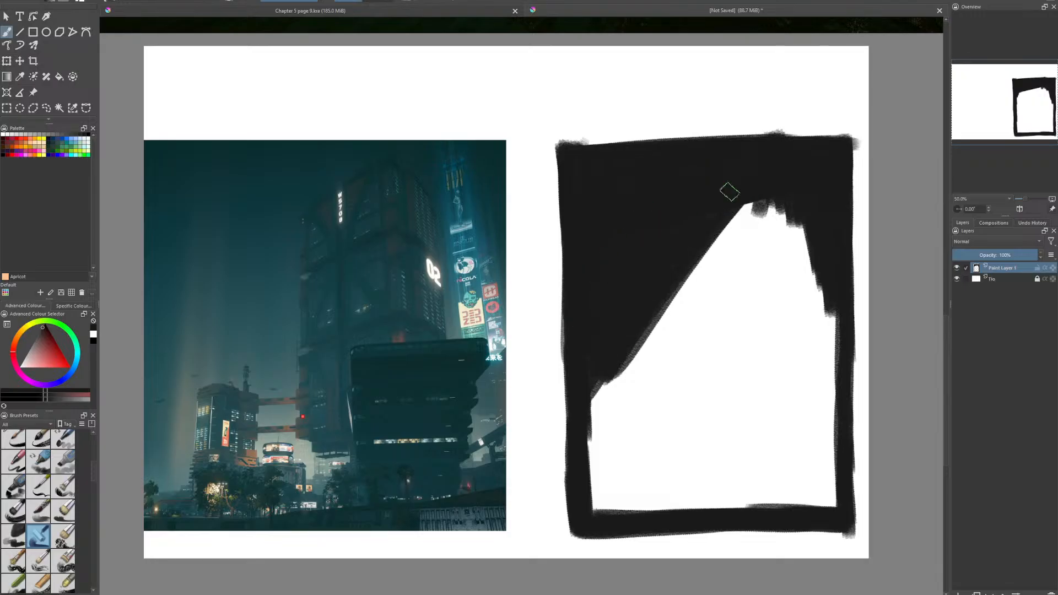
mouse_move(729, 192)
mouse_down()
mouse_move(619, 359)
mouse_move(772, 209)
mouse_move(716, 309)
mouse_move(782, 236)
mouse_move(810, 250)
mouse_move(833, 283)
mouse_move(808, 284)
mouse_move(755, 237)
mouse_move(704, 348)
mouse_up()
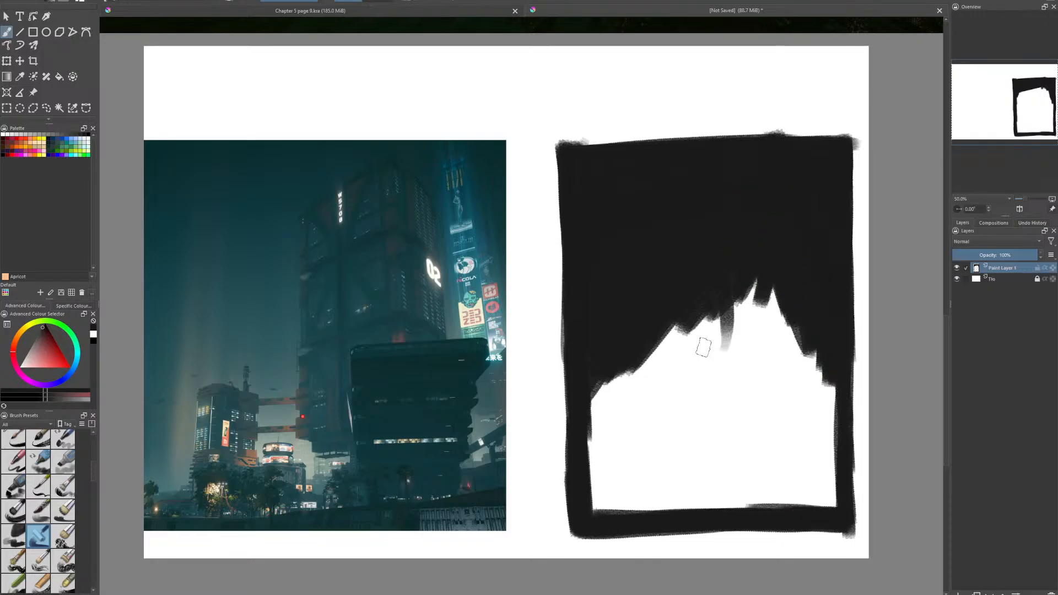
mouse_move(765, 311)
mouse_down()
mouse_move(750, 282)
mouse_move(782, 408)
mouse_up()
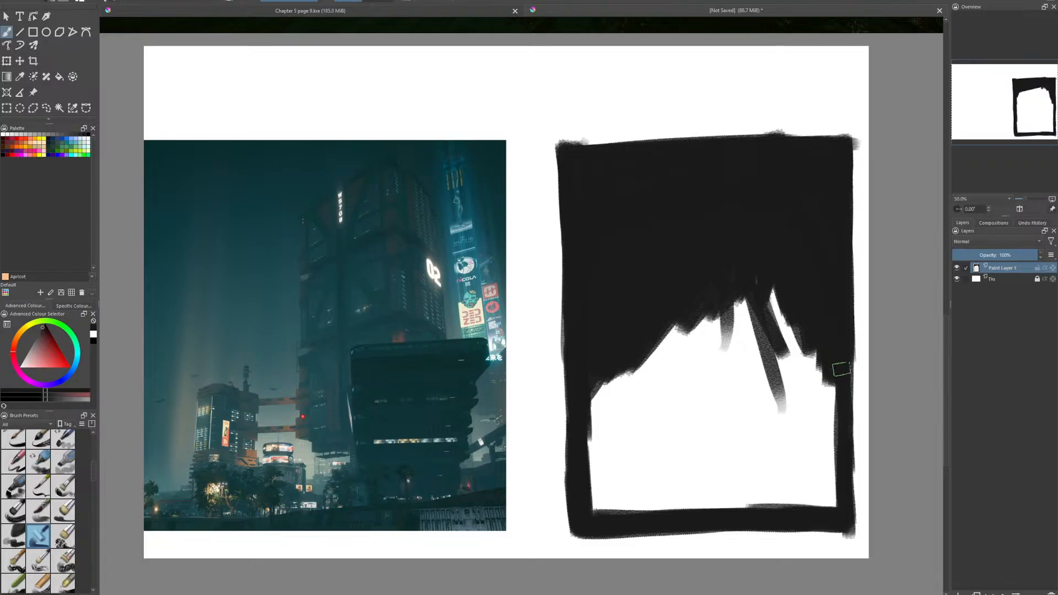
mouse_move(842, 369)
mouse_down()
mouse_move(829, 504)
mouse_move(810, 348)
mouse_move(807, 385)
mouse_move(786, 332)
mouse_up()
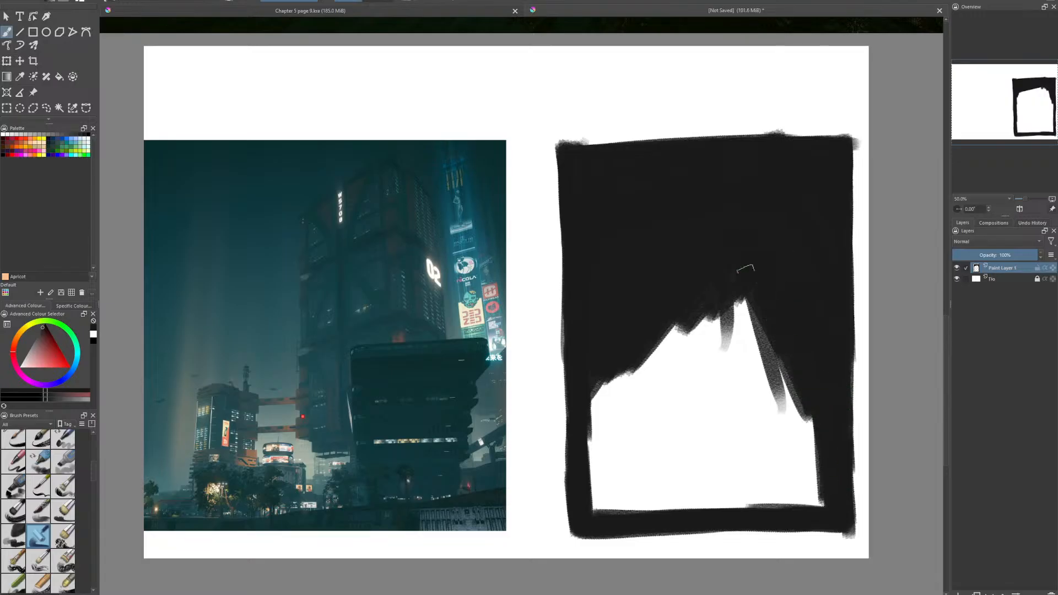
mouse_move(745, 269)
mouse_down()
mouse_move(728, 259)
mouse_move(700, 362)
mouse_up()
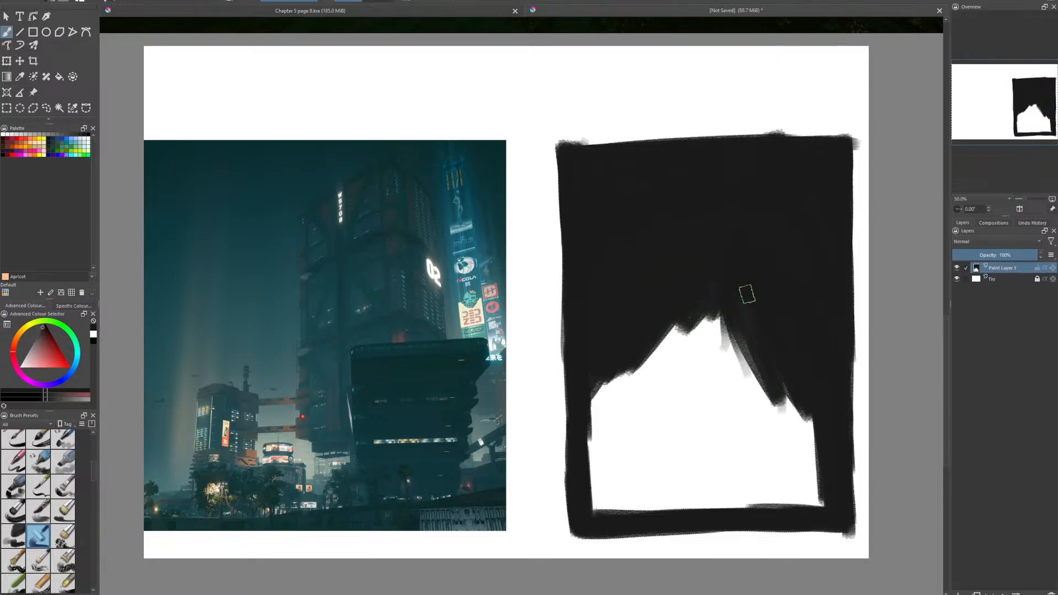
mouse_move(743, 318)
mouse_down()
mouse_move(780, 336)
mouse_move(666, 326)
mouse_move(652, 346)
mouse_move(740, 347)
mouse_move(727, 364)
mouse_move(656, 361)
mouse_move(713, 373)
mouse_move(652, 379)
mouse_move(612, 399)
mouse_move(614, 357)
mouse_move(603, 496)
mouse_move(588, 458)
mouse_move(625, 387)
mouse_move(614, 485)
mouse_move(626, 380)
mouse_move(604, 478)
mouse_move(655, 359)
mouse_move(617, 485)
mouse_move(692, 342)
mouse_move(619, 491)
mouse_move(681, 411)
mouse_move(638, 489)
mouse_move(717, 365)
mouse_up()
- Fill the remaining white area at the frame's base with near-black and even out its bottom and top edges
mouse_move(623, 517)
mouse_down()
mouse_move(755, 350)
mouse_move(791, 355)
mouse_move(815, 504)
mouse_move(728, 358)
mouse_move(711, 387)
mouse_move(756, 439)
mouse_move(719, 436)
mouse_move(747, 519)
mouse_up()
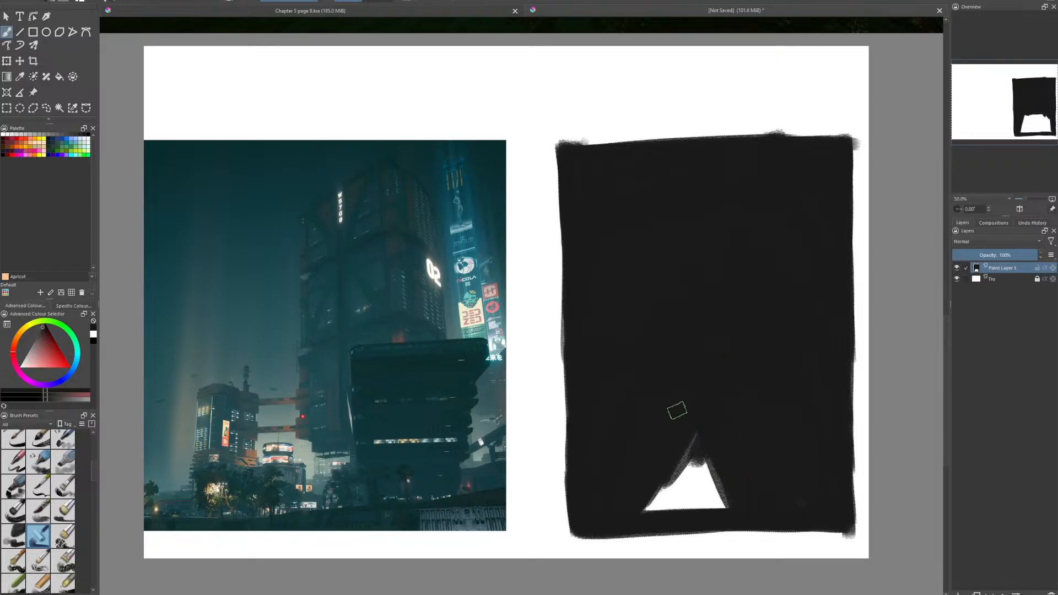
mouse_move(677, 410)
mouse_down()
mouse_move(680, 385)
mouse_move(692, 477)
mouse_move(673, 464)
mouse_move(667, 493)
mouse_move(642, 505)
mouse_up()
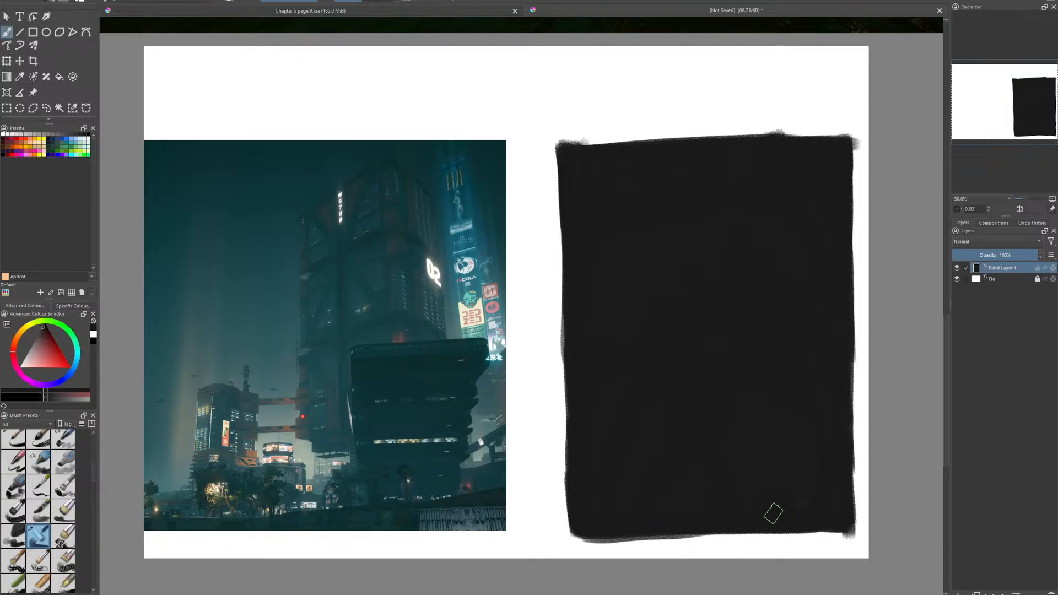
drag(580, 532, 822, 517)
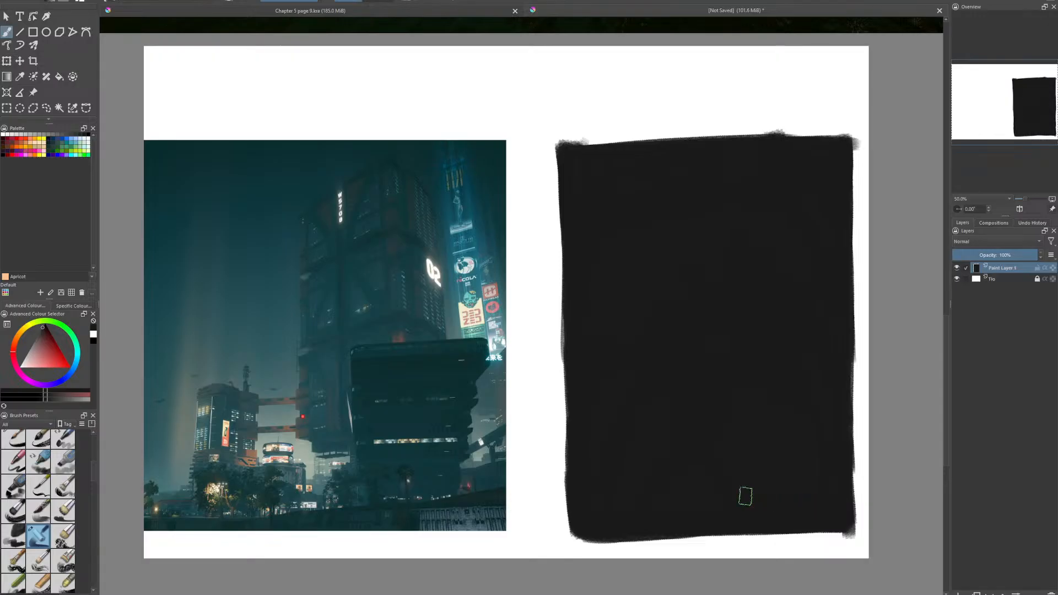
mouse_move(587, 157)
mouse_down()
mouse_move(865, 135)
mouse_move(861, 164)
mouse_up()
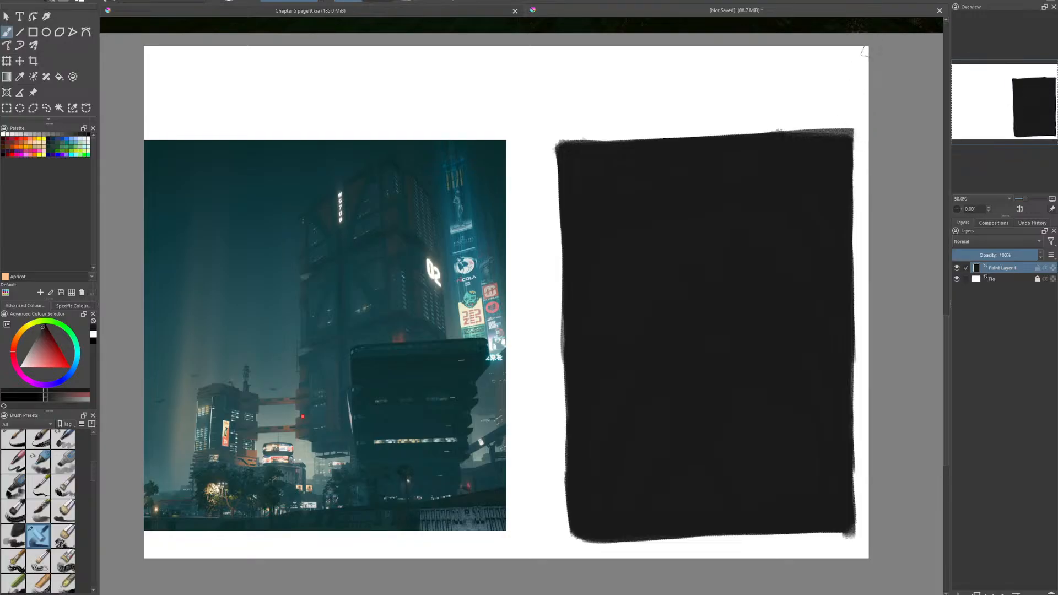
- Choose a dark grey and paint a jagged band of vertical strokes across the lower half of the black panel
drag(41, 333, 39, 333)
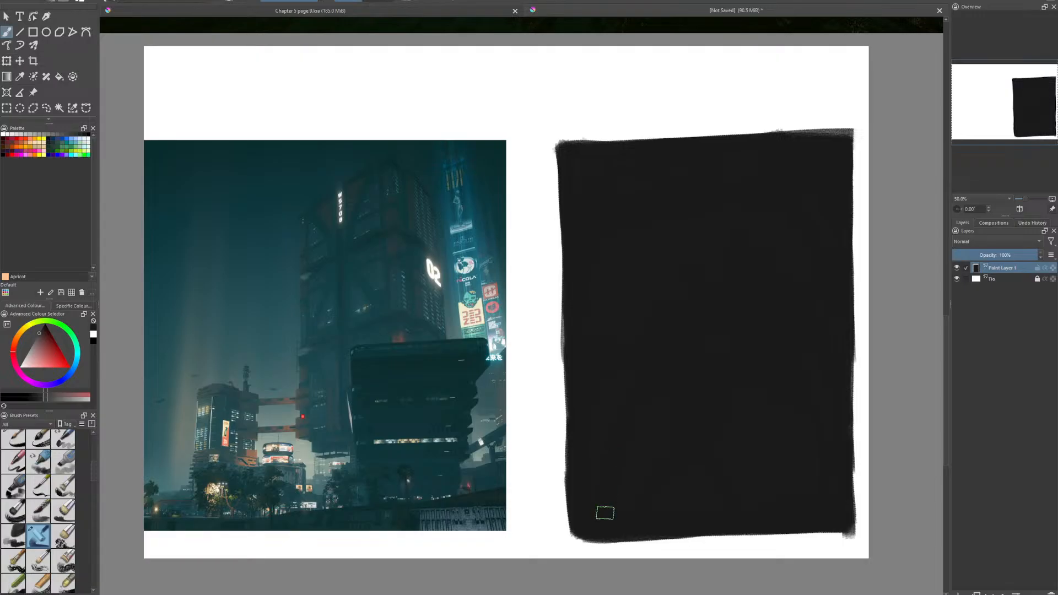
mouse_move(591, 528)
mouse_down()
mouse_move(610, 420)
mouse_move(619, 511)
mouse_move(624, 340)
mouse_move(627, 469)
mouse_move(625, 307)
mouse_move(613, 432)
mouse_move(624, 334)
mouse_move(634, 490)
mouse_move(637, 424)
mouse_move(633, 473)
mouse_up()
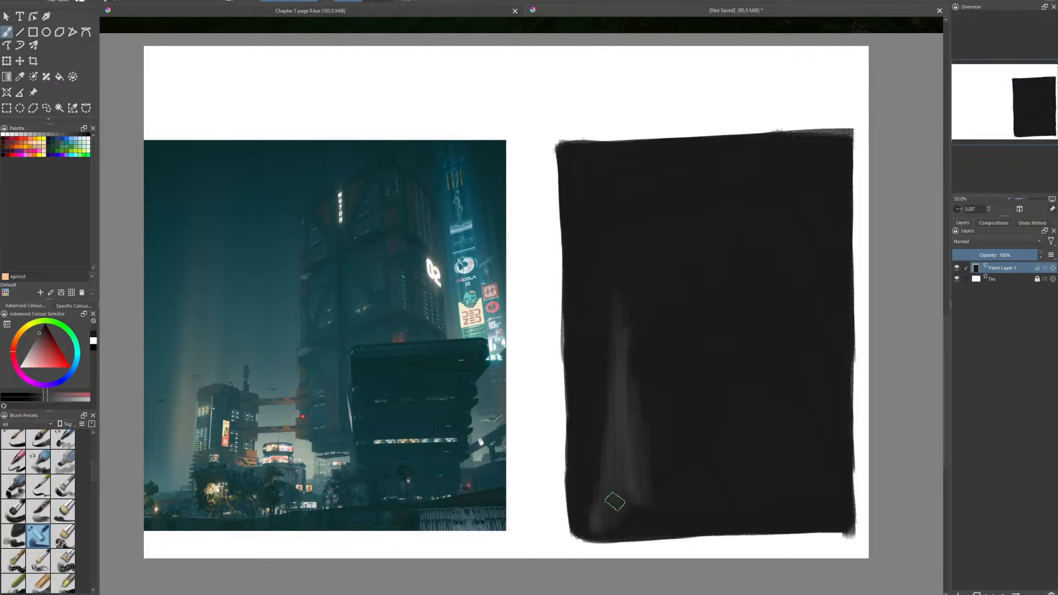
mouse_move(623, 401)
mouse_down()
mouse_move(650, 449)
mouse_move(659, 424)
mouse_move(664, 482)
mouse_move(669, 347)
mouse_up()
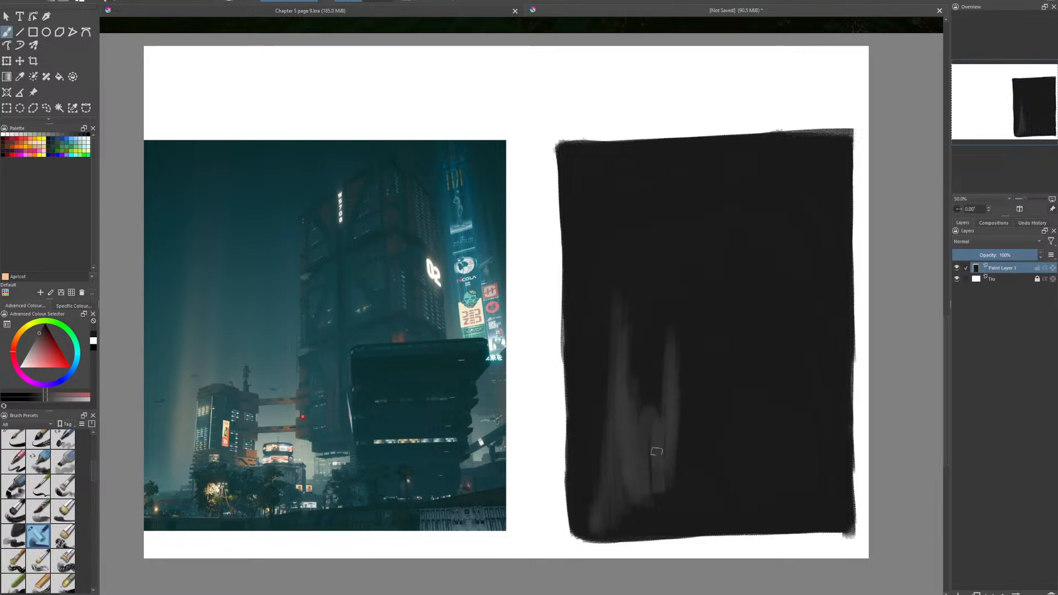
mouse_move(657, 451)
mouse_down()
mouse_move(659, 381)
mouse_move(679, 309)
mouse_move(679, 380)
mouse_move(701, 304)
mouse_move(711, 304)
mouse_move(732, 320)
mouse_move(739, 313)
mouse_move(758, 419)
mouse_move(779, 394)
mouse_move(798, 418)
mouse_move(833, 380)
mouse_move(842, 459)
mouse_up()
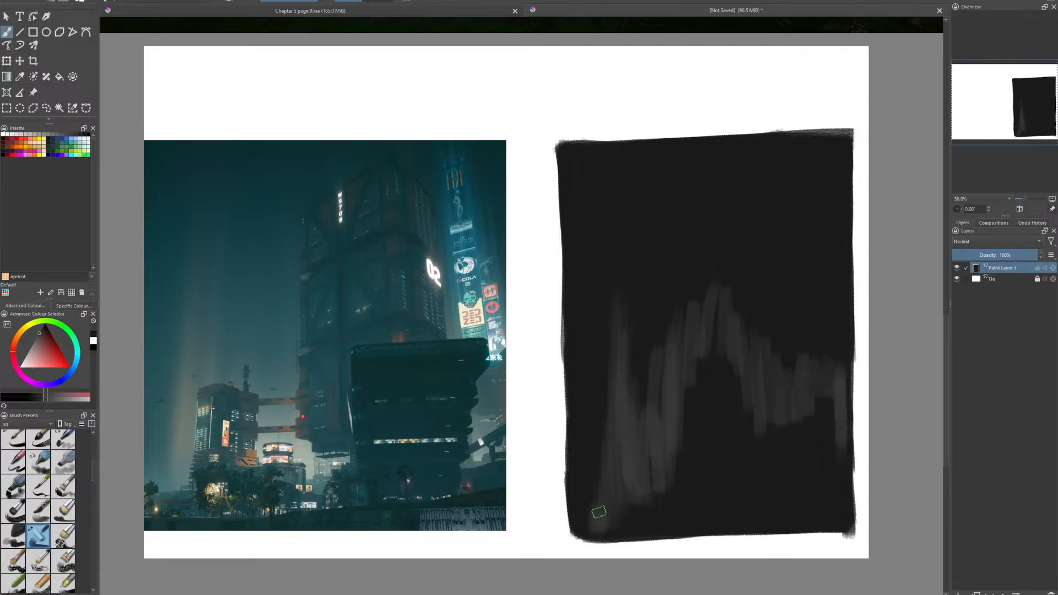
- Fill the area below the jagged band with dark grey and build up its peaks, with the tallest near the middle
mouse_move(599, 513)
mouse_down()
mouse_move(584, 531)
mouse_move(628, 465)
mouse_move(646, 513)
mouse_move(657, 487)
mouse_move(669, 504)
mouse_move(684, 496)
mouse_move(702, 390)
mouse_move(720, 435)
mouse_move(739, 437)
mouse_move(713, 439)
mouse_move(728, 397)
mouse_move(751, 450)
mouse_move(799, 424)
mouse_move(822, 390)
mouse_move(838, 509)
mouse_up()
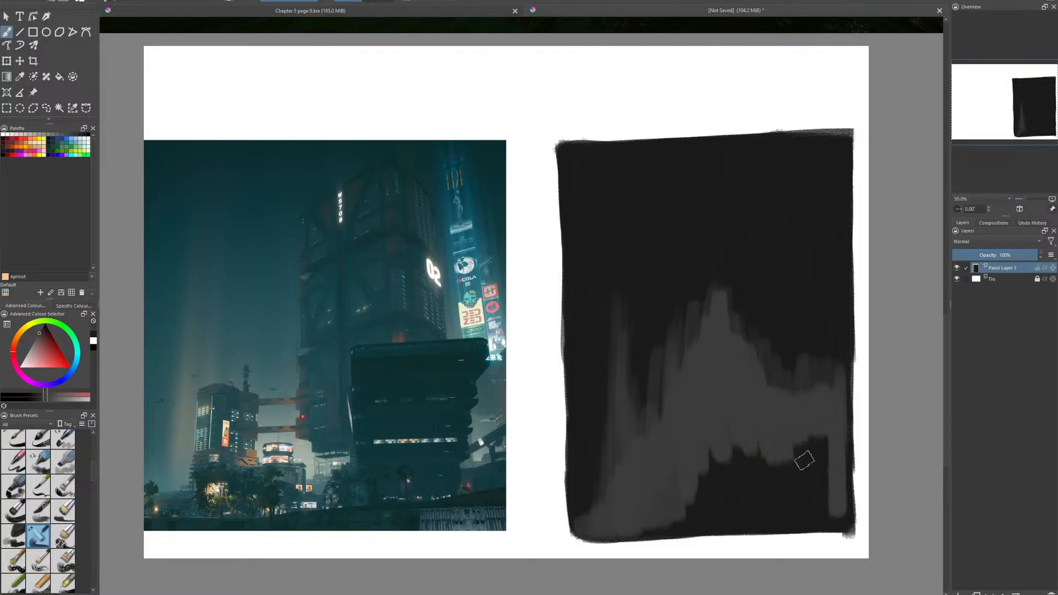
mouse_move(644, 522)
mouse_down()
mouse_move(740, 525)
mouse_move(634, 527)
mouse_move(763, 512)
mouse_move(710, 451)
mouse_move(711, 423)
mouse_move(775, 433)
mouse_move(838, 509)
mouse_move(810, 523)
mouse_move(827, 516)
mouse_move(790, 469)
mouse_move(812, 385)
mouse_move(827, 486)
mouse_move(841, 509)
mouse_move(838, 460)
mouse_up()
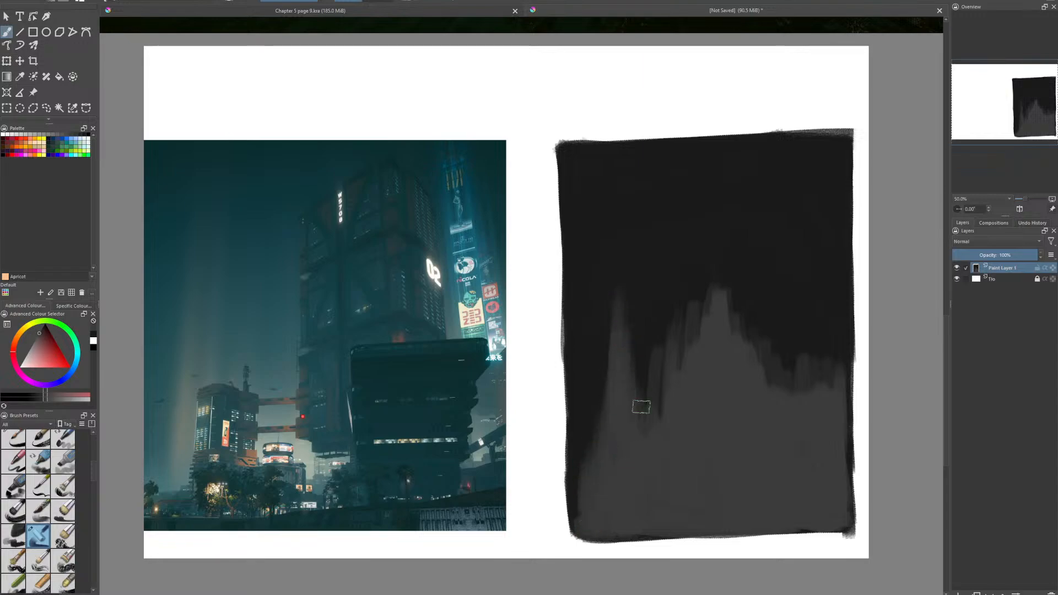
mouse_move(657, 395)
mouse_down()
mouse_move(662, 296)
mouse_move(664, 331)
mouse_move(677, 309)
mouse_move(695, 306)
mouse_move(708, 264)
mouse_up()
mouse_move(707, 265)
mouse_down()
mouse_move(713, 329)
mouse_move(708, 248)
mouse_up()
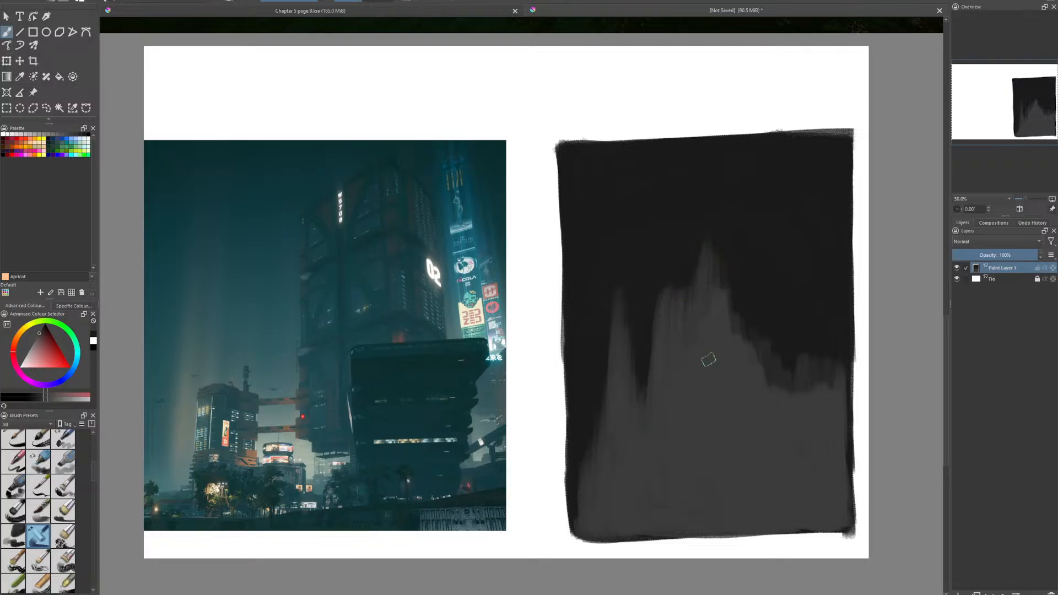
mouse_move(734, 311)
mouse_down()
mouse_move(735, 300)
mouse_move(755, 347)
mouse_move(782, 332)
mouse_move(822, 383)
mouse_move(838, 359)
mouse_move(841, 451)
mouse_move(836, 417)
mouse_up()
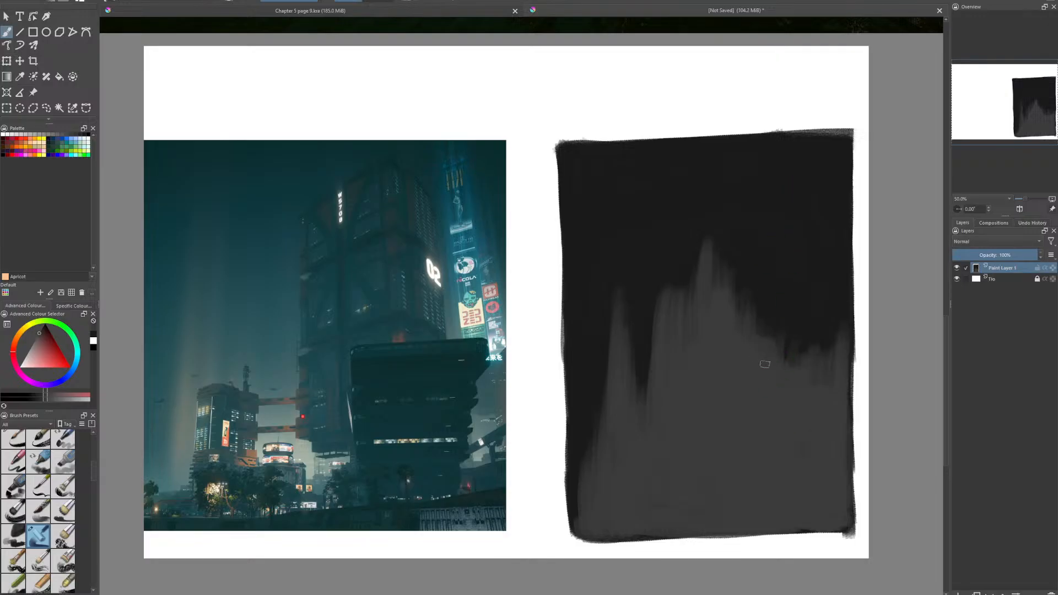
- Choose a lighter mid grey and layer vertical strokes over the dark grey shape from its left side to its right
drag(44, 336, 34, 342)
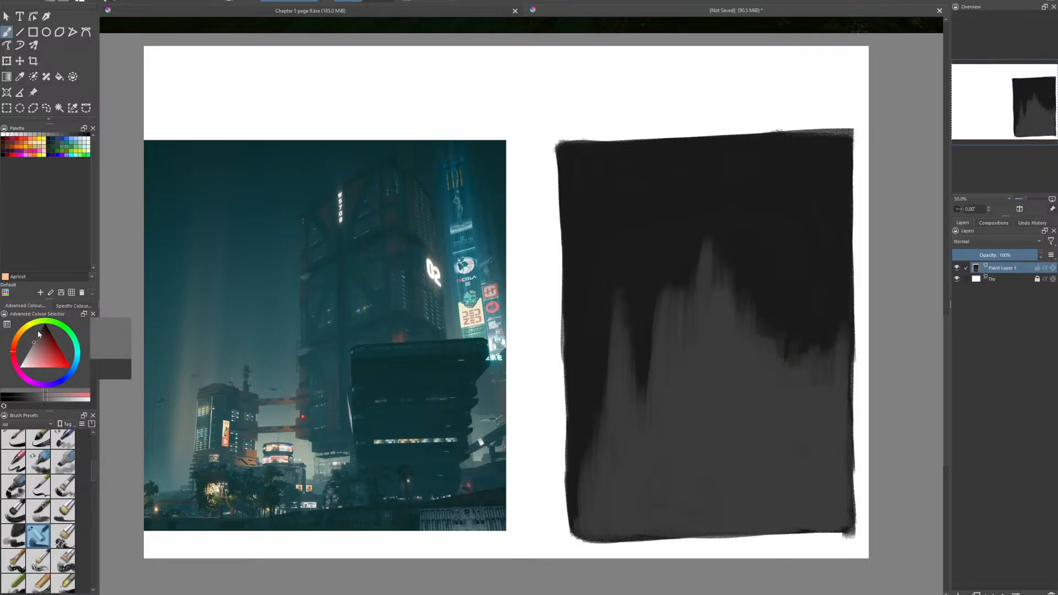
drag(609, 529, 600, 417)
drag(597, 529, 596, 422)
drag(592, 519, 588, 446)
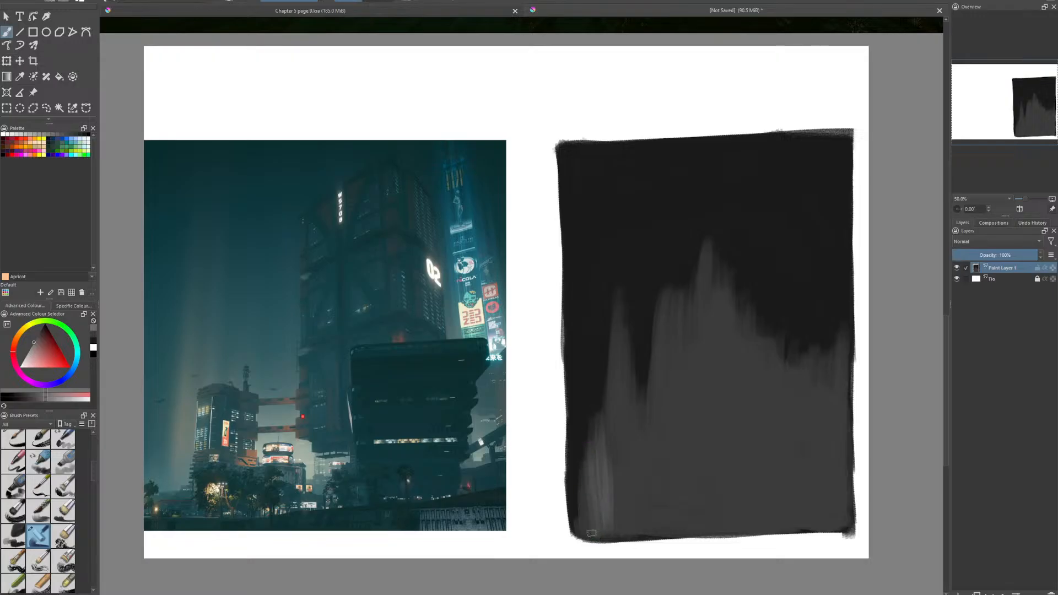
drag(612, 538, 613, 368)
mouse_move(618, 507)
mouse_down()
mouse_move(618, 319)
mouse_move(627, 365)
mouse_up()
mouse_move(628, 520)
mouse_down()
mouse_move(626, 366)
mouse_move(625, 419)
mouse_move(646, 425)
mouse_up()
drag(635, 528, 632, 421)
mouse_move(648, 521)
mouse_down()
mouse_move(667, 310)
mouse_move(654, 437)
mouse_up()
drag(685, 533, 675, 325)
drag(682, 413, 677, 310)
drag(687, 524, 693, 372)
drag(701, 496, 705, 316)
drag(711, 463, 710, 372)
drag(719, 510, 722, 371)
drag(715, 535, 736, 359)
drag(737, 458, 737, 352)
drag(744, 482, 743, 404)
drag(748, 512, 747, 414)
mouse_move(762, 519)
mouse_down()
mouse_move(761, 427)
mouse_move(774, 434)
mouse_up()
mouse_move(797, 505)
mouse_down()
mouse_move(795, 439)
mouse_move(814, 416)
mouse_up()
drag(819, 459, 820, 365)
mouse_move(830, 533)
mouse_down()
mouse_move(832, 377)
mouse_move(838, 390)
mouse_up()
drag(847, 515, 846, 451)
- Thicken the mid-grey haze with a second pass of vertical strokes, strengthening the central peak and the lower left
drag(819, 505, 818, 408)
mouse_move(802, 512)
mouse_down()
mouse_move(802, 407)
mouse_move(787, 424)
mouse_up()
mouse_move(777, 520)
mouse_down()
mouse_move(776, 457)
mouse_move(760, 461)
mouse_up()
drag(740, 516, 739, 463)
drag(711, 503, 710, 417)
drag(690, 509, 688, 353)
drag(701, 538, 695, 331)
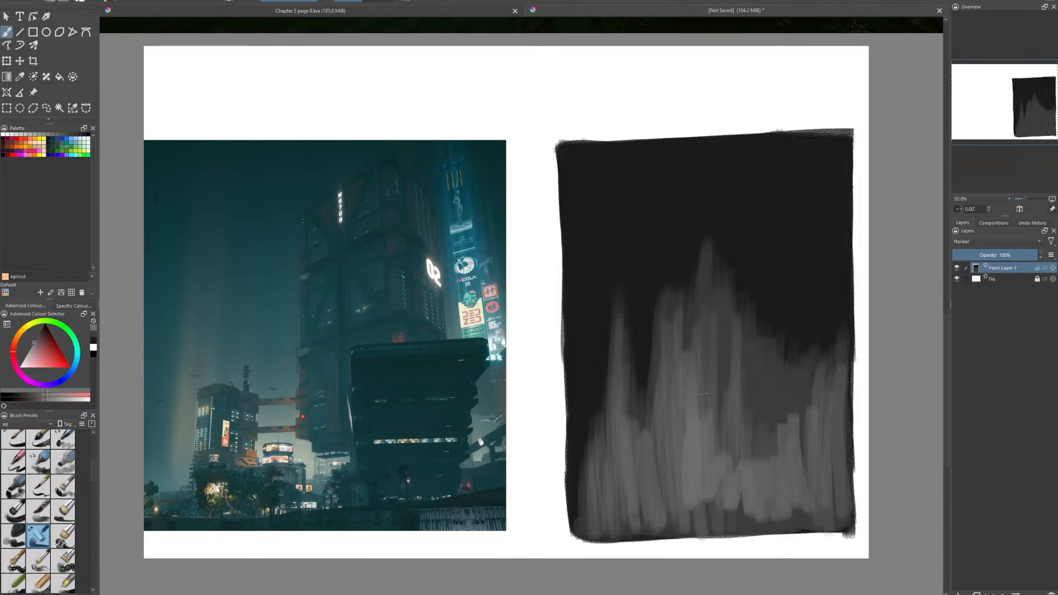
drag(708, 411, 707, 281)
drag(719, 496, 718, 312)
drag(726, 452, 724, 310)
drag(749, 499, 749, 367)
drag(770, 461, 769, 401)
drag(686, 519, 671, 331)
drag(672, 517, 653, 403)
drag(644, 511, 631, 450)
drag(607, 501, 601, 453)
drag(598, 523, 595, 457)
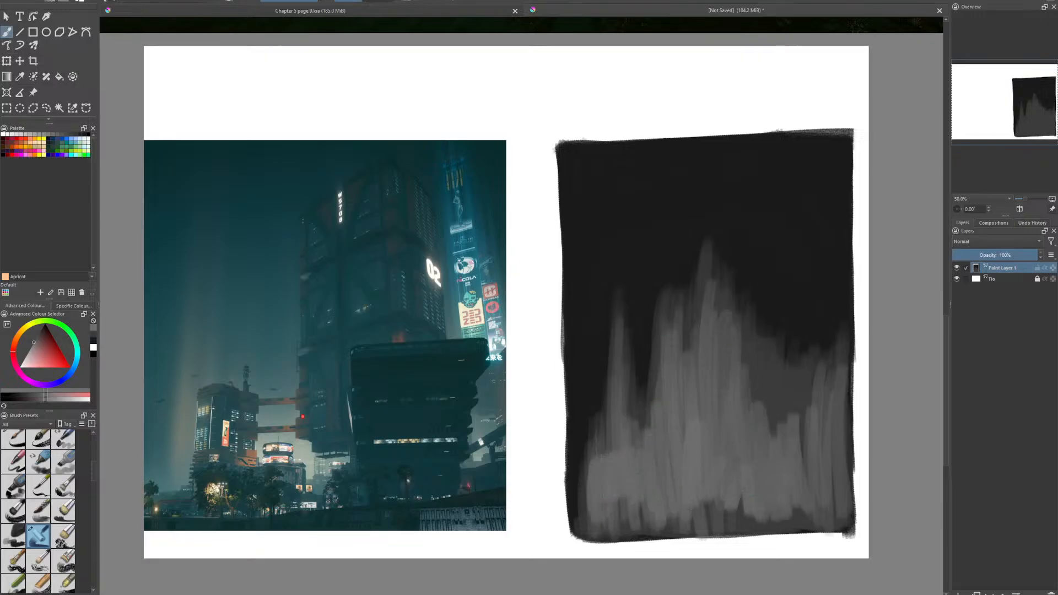
- Cover the panel's bottom strip with mid grey and blend the lower haze into an even tone
mouse_move(623, 542)
mouse_down()
mouse_move(614, 427)
mouse_move(635, 431)
mouse_up()
drag(658, 536, 655, 510)
mouse_move(676, 524)
mouse_down()
mouse_move(676, 509)
mouse_move(695, 501)
mouse_up()
mouse_move(716, 521)
mouse_down()
mouse_move(714, 497)
mouse_move(595, 531)
mouse_move(838, 521)
mouse_move(821, 523)
mouse_up()
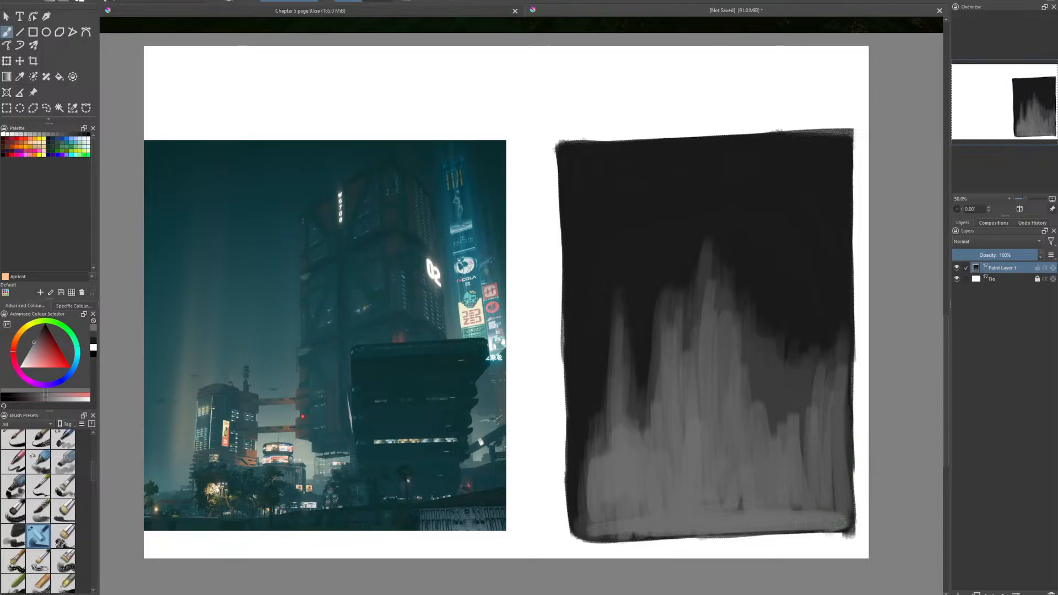
mouse_move(840, 523)
mouse_down()
mouse_move(843, 386)
mouse_move(834, 491)
mouse_move(822, 454)
mouse_move(791, 463)
mouse_move(785, 496)
mouse_move(766, 452)
mouse_move(752, 485)
mouse_move(733, 411)
mouse_move(713, 440)
mouse_up()
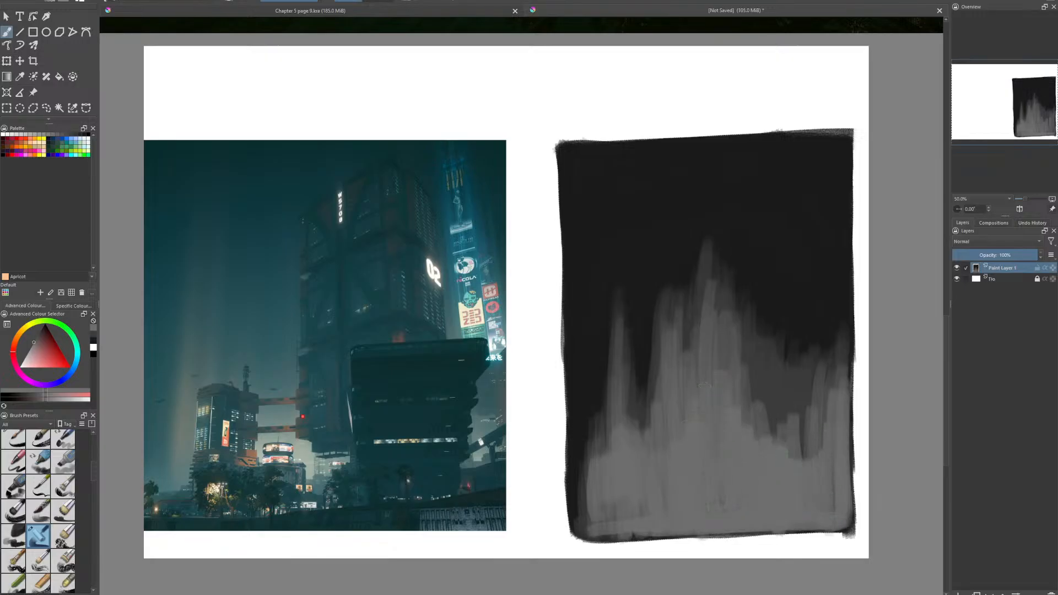
drag(609, 518, 580, 514)
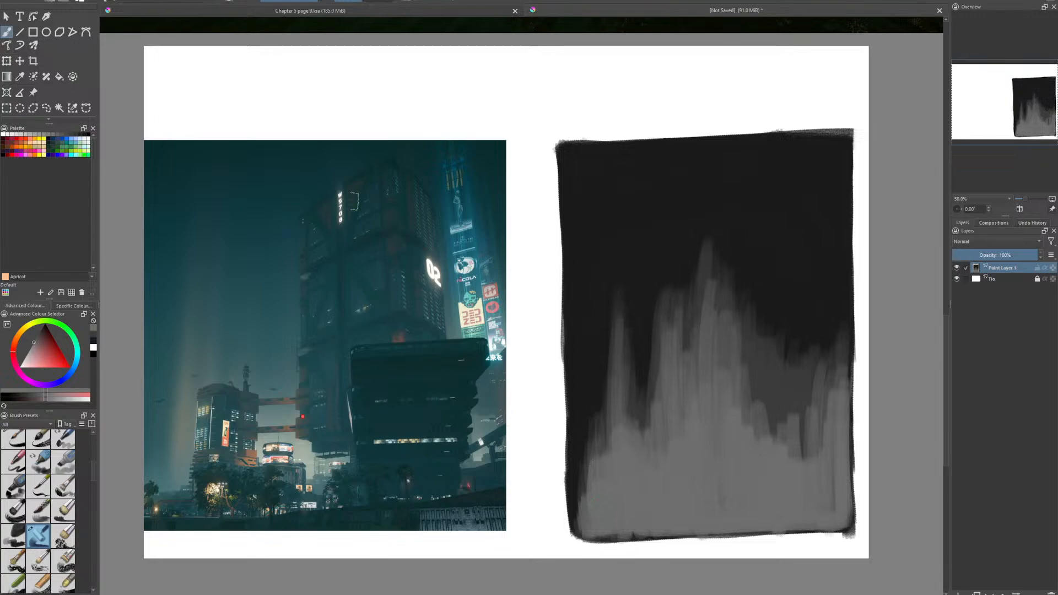
- Choose a near-black tone and paint a building outline with two tall sides and a slightly arched top over the haze's left part
click(93, 349)
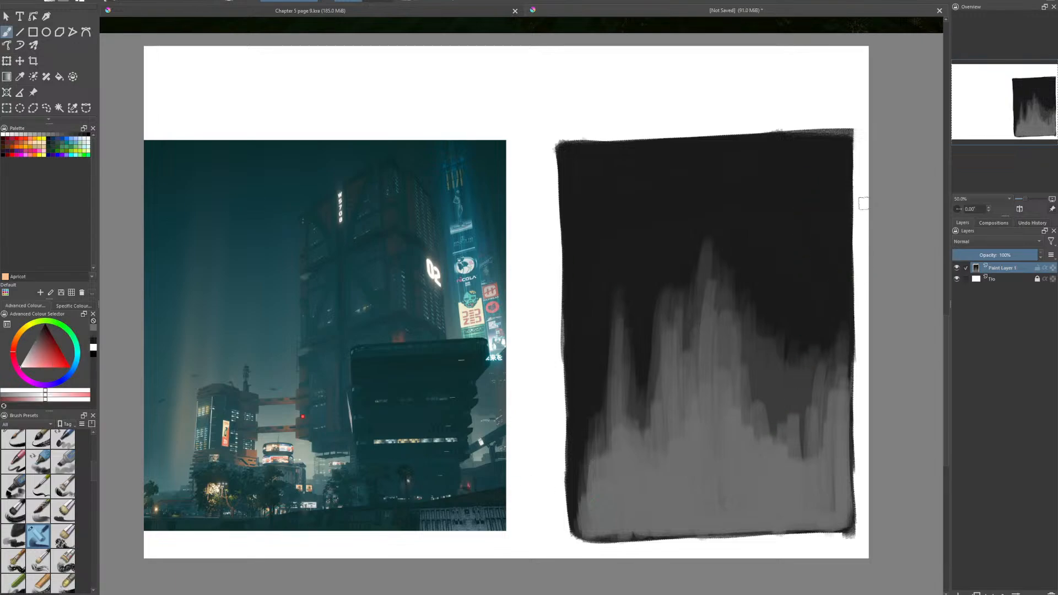
click(94, 346)
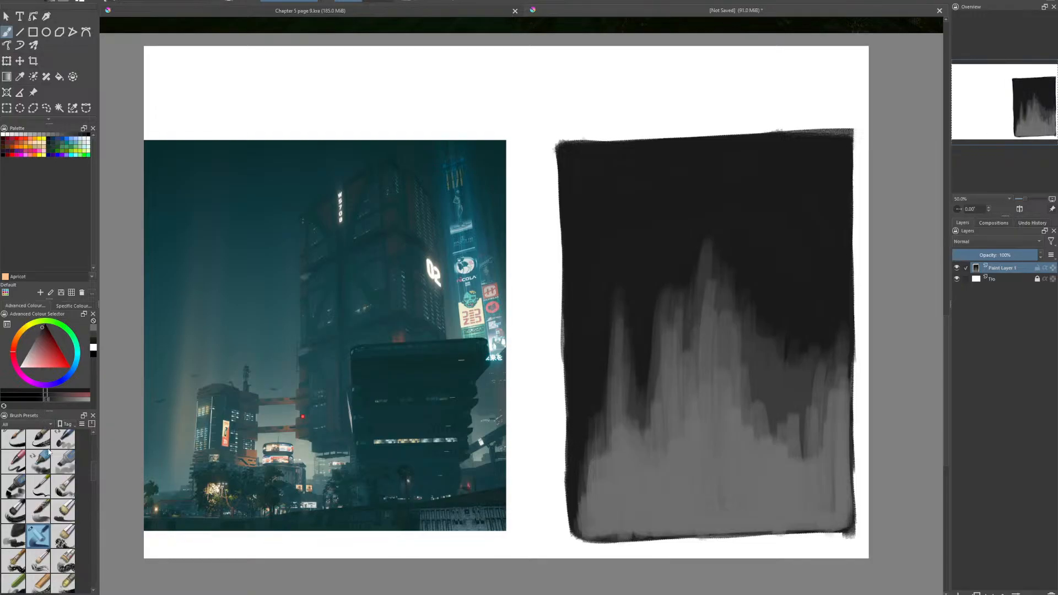
mouse_move(600, 516)
mouse_down()
mouse_move(592, 387)
mouse_move(603, 509)
mouse_up()
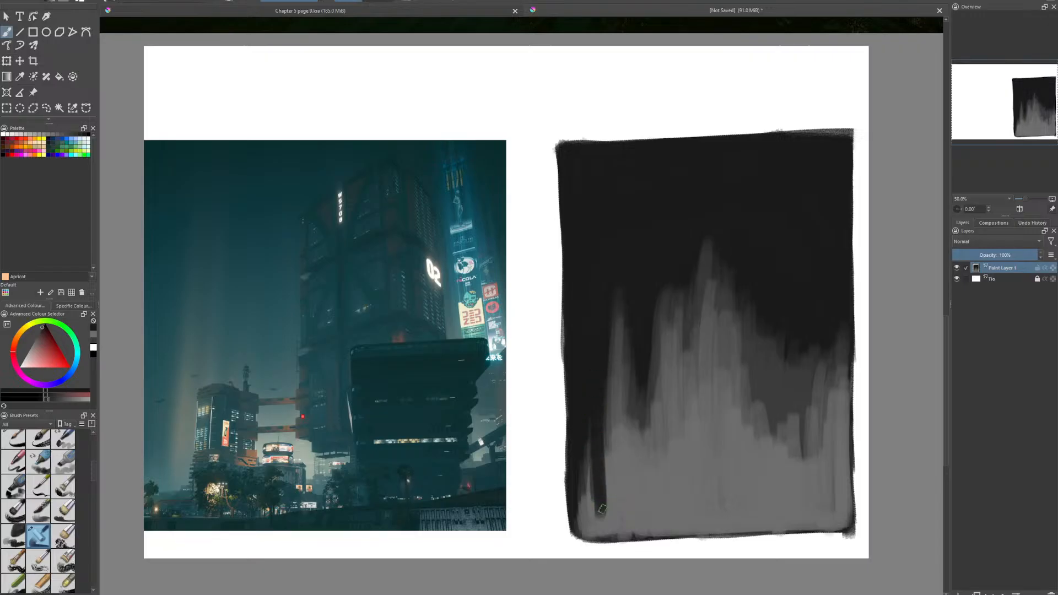
click(41, 329)
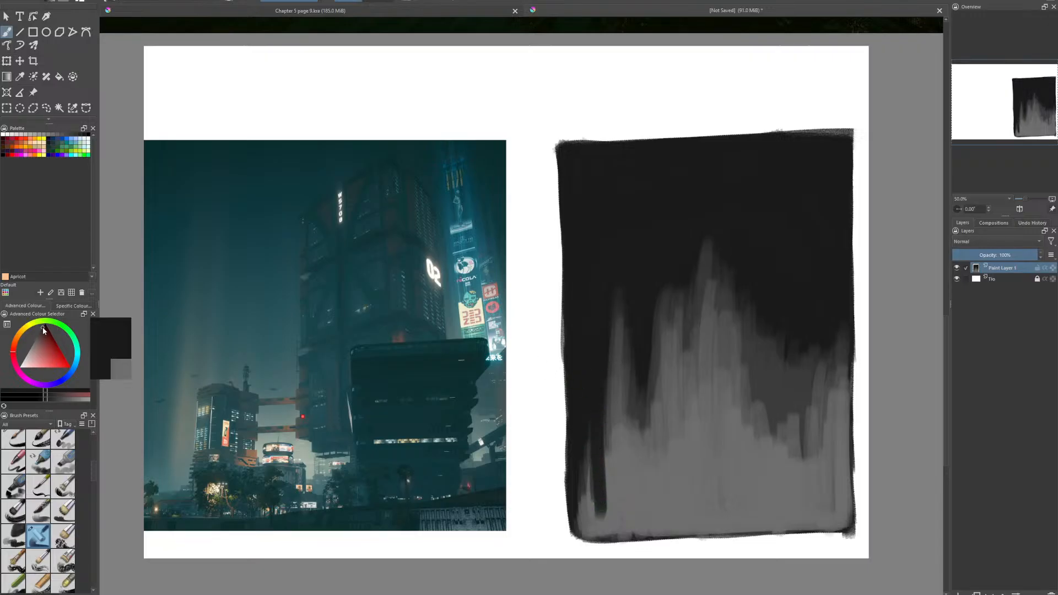
mouse_move(603, 498)
mouse_down()
mouse_move(598, 521)
mouse_move(596, 468)
mouse_up()
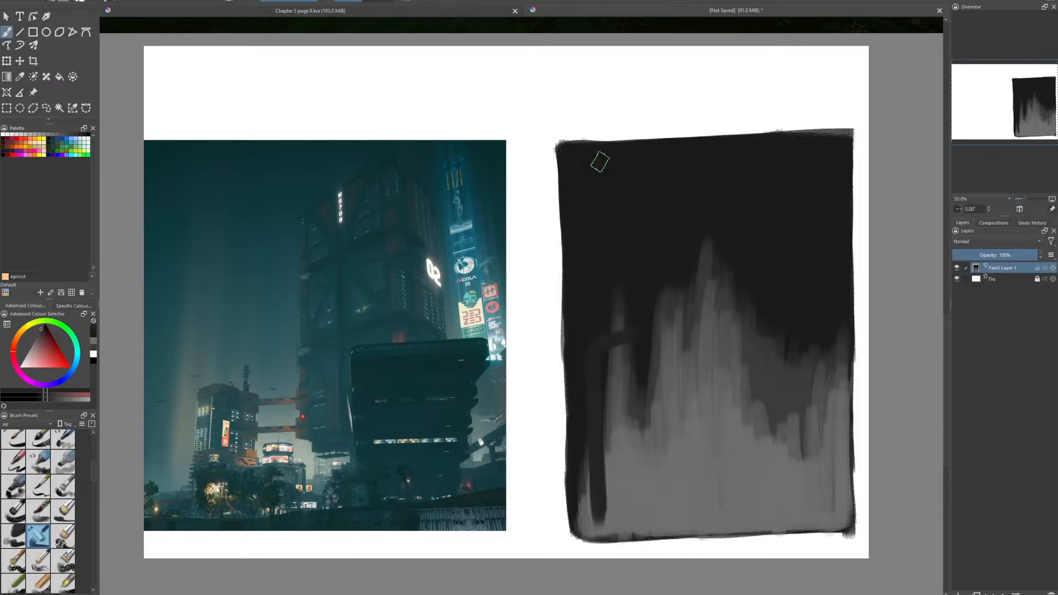
mouse_move(616, 336)
mouse_down()
mouse_move(687, 351)
mouse_move(694, 511)
mouse_up()
drag(687, 467, 692, 520)
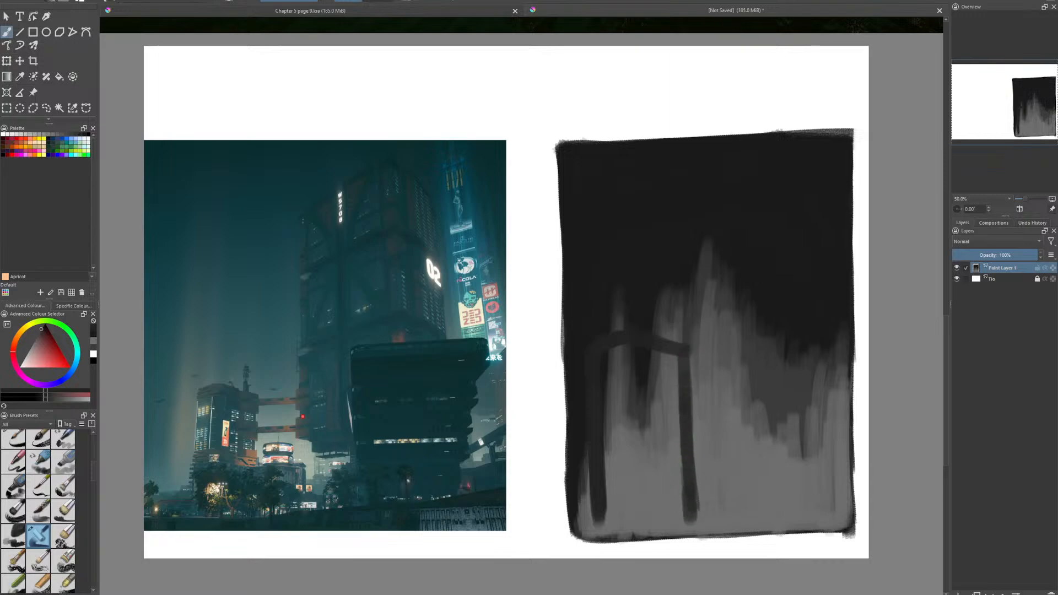
- Paint the building outline's base and fill its interior with near-black to make a solid silhouette
mouse_move(603, 521)
mouse_down()
mouse_move(691, 516)
mouse_move(646, 514)
mouse_move(658, 522)
mouse_move(598, 530)
mouse_move(681, 528)
mouse_move(670, 527)
mouse_up()
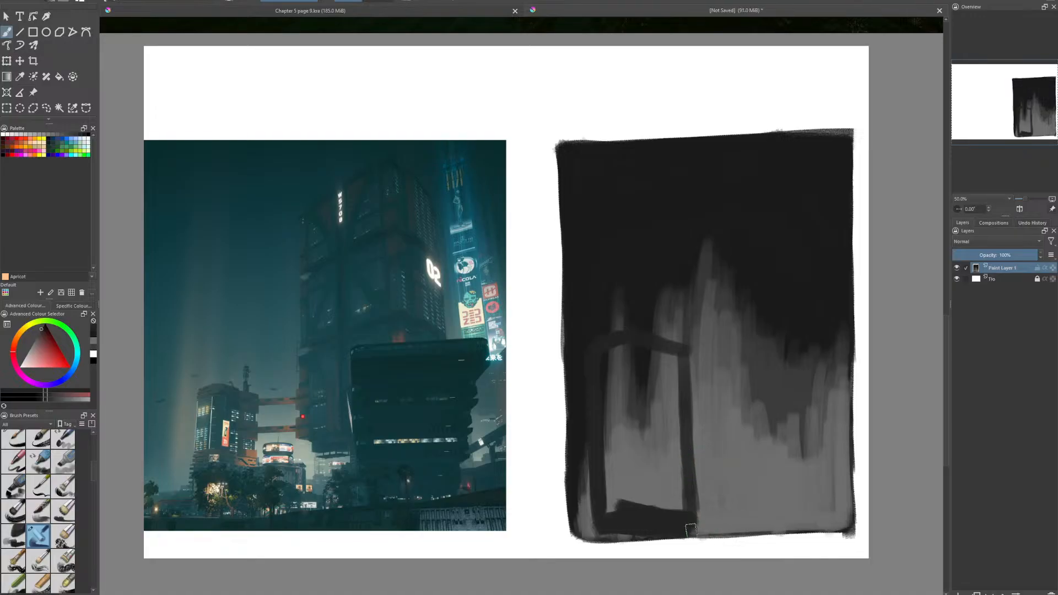
drag(691, 530, 691, 527)
mouse_move(624, 532)
mouse_down()
mouse_move(599, 499)
mouse_move(606, 453)
mouse_move(605, 480)
mouse_move(673, 400)
mouse_move(668, 348)
mouse_move(609, 388)
mouse_move(639, 334)
mouse_up()
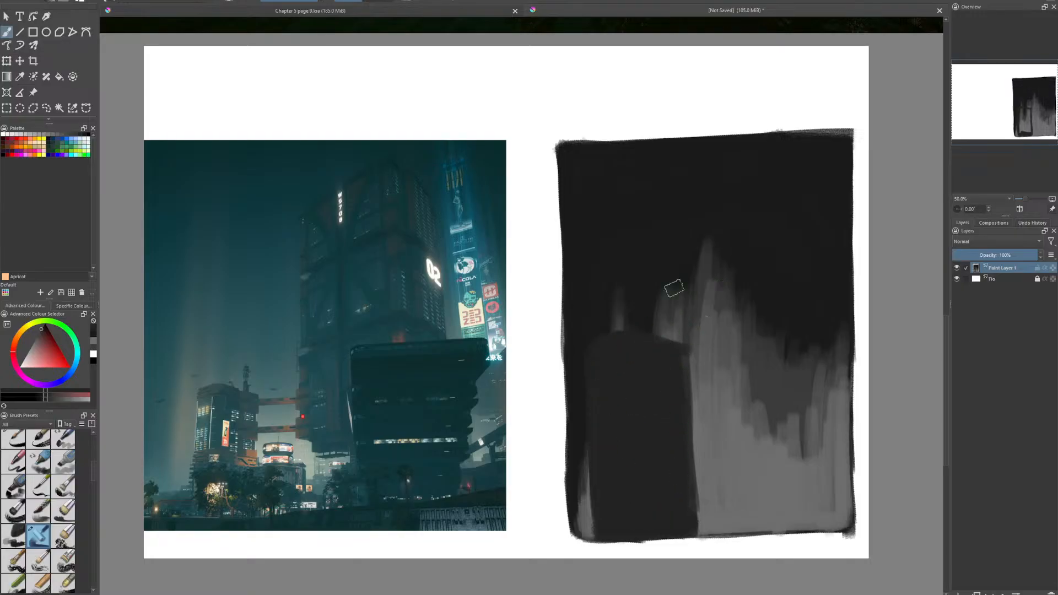
- Choose a soft blending brush and smooth the mid-grey haze into vertical gradients, from beside the building to the panel's right edge
drag(91, 471, 94, 512)
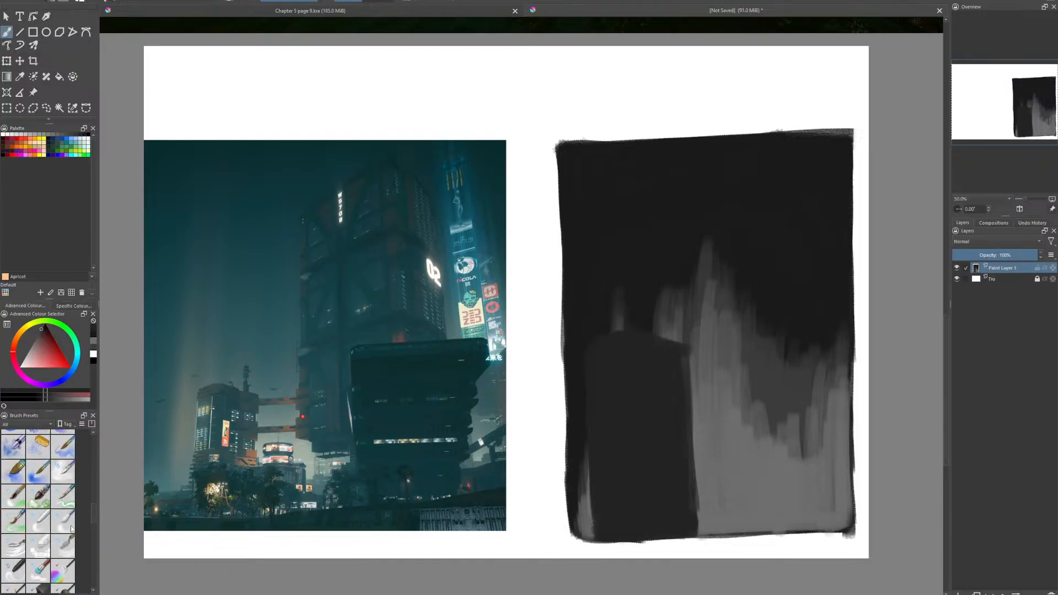
click(62, 520)
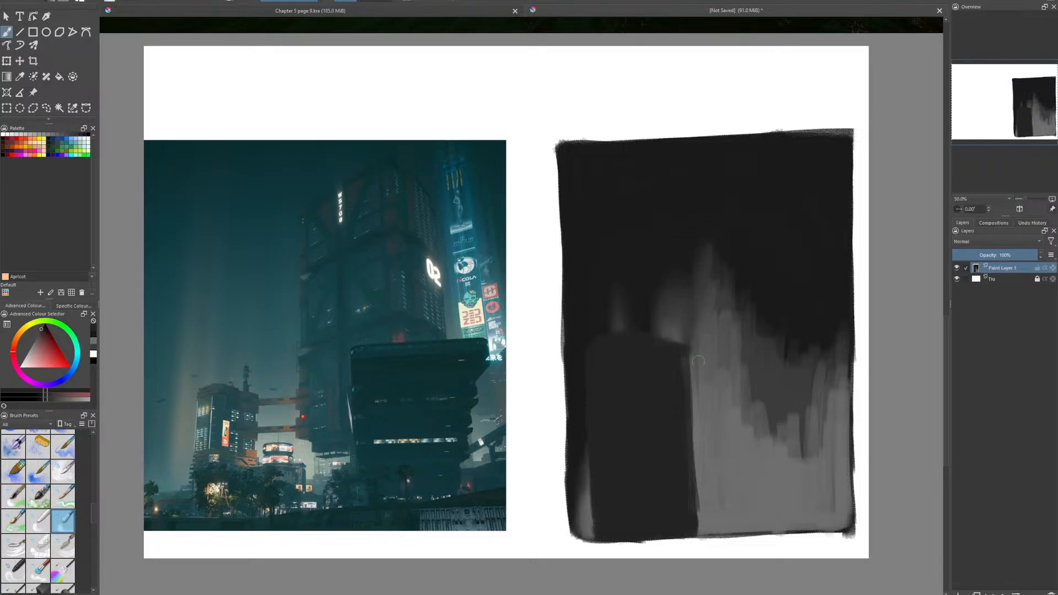
drag(694, 422, 686, 348)
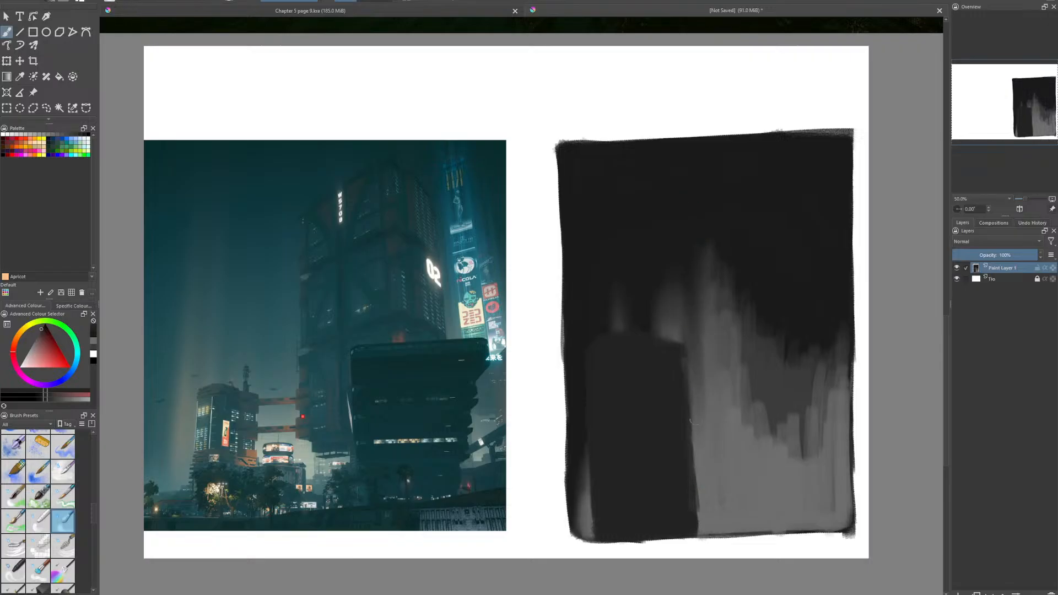
drag(695, 420, 698, 482)
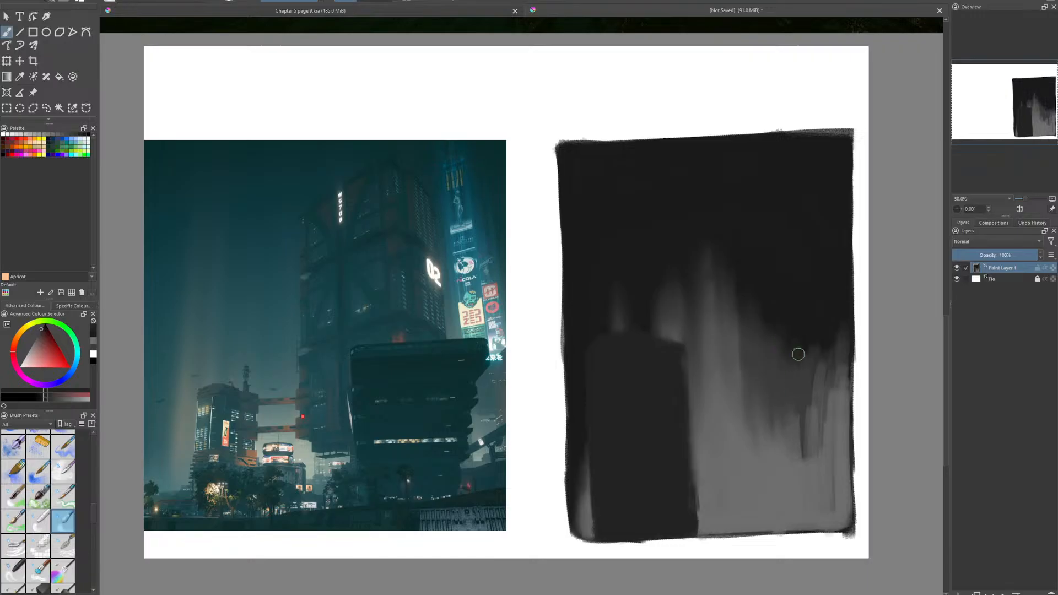
drag(802, 457, 805, 431)
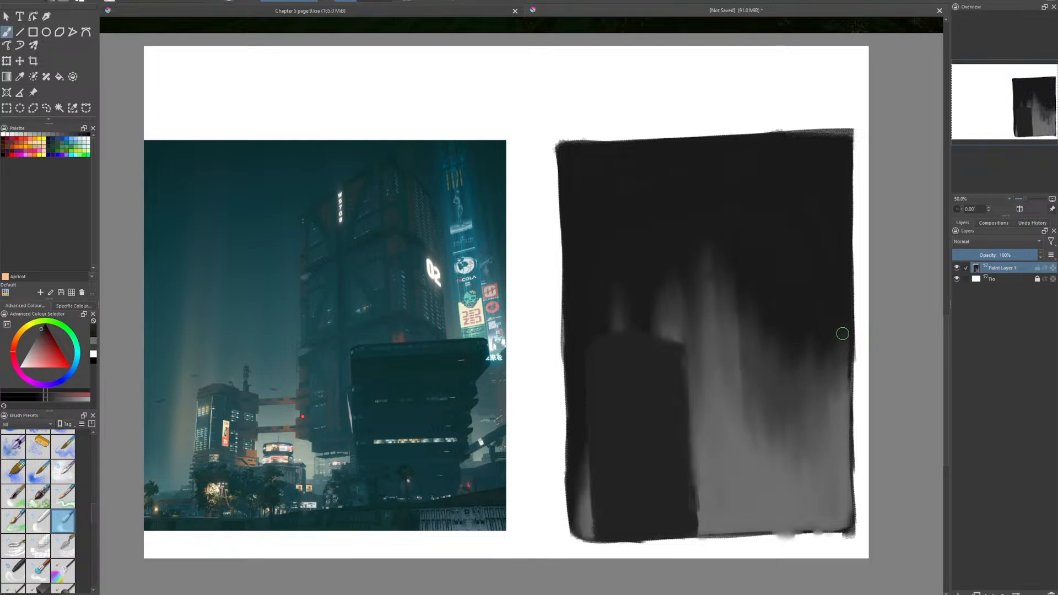
- Return to the previous paint brush, widen the dark building to the right, and paint two horizontal bridges from it across the haze
drag(95, 519, 88, 470)
click(42, 533)
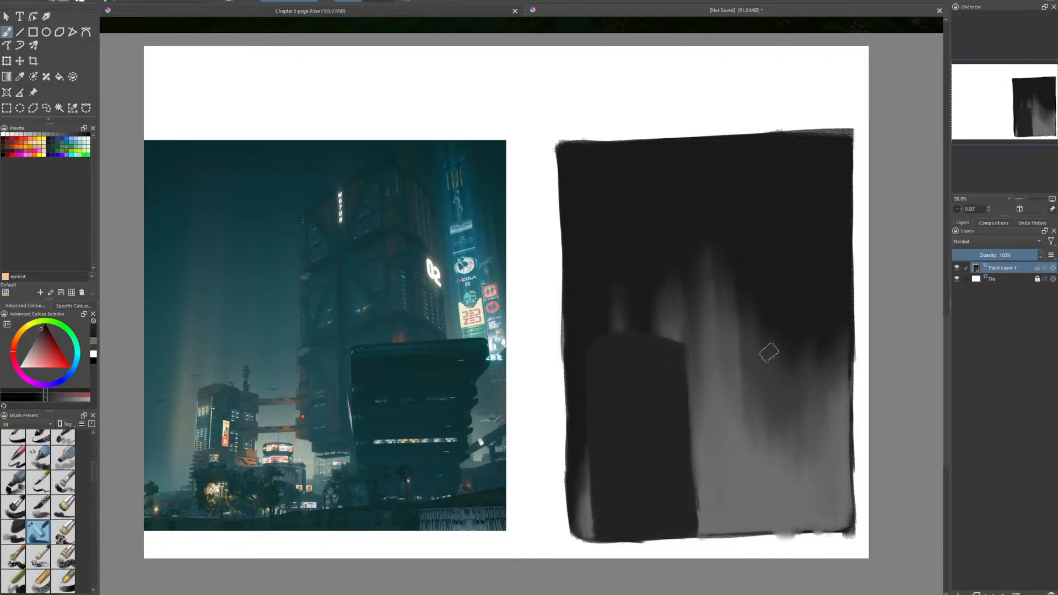
mouse_move(688, 348)
mouse_down()
mouse_move(698, 384)
mouse_move(687, 352)
mouse_move(699, 531)
mouse_move(688, 391)
mouse_move(691, 475)
mouse_up()
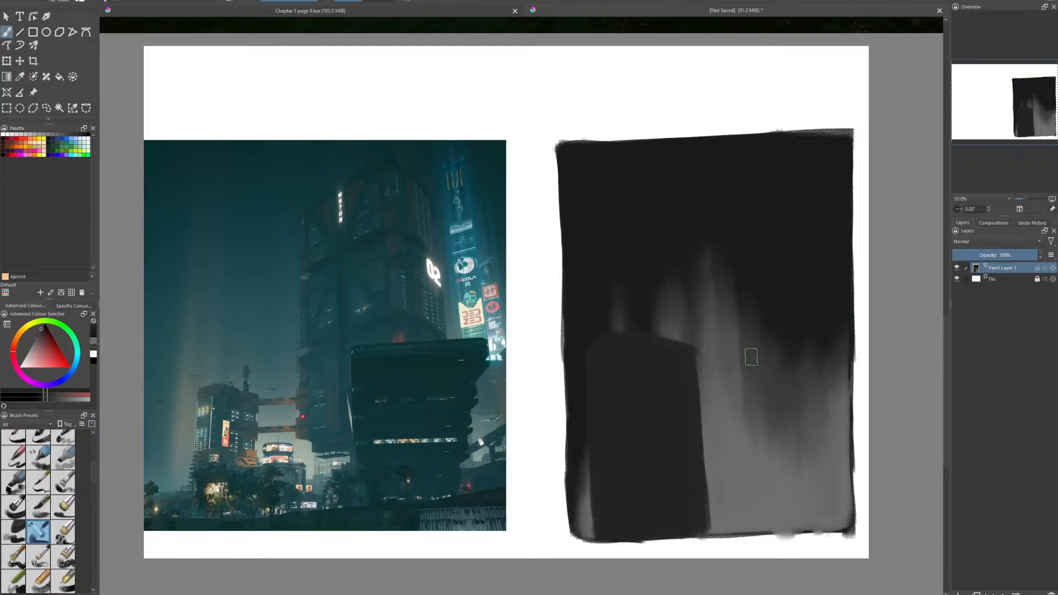
mouse_move(697, 369)
mouse_down()
mouse_move(739, 365)
mouse_move(678, 372)
mouse_move(819, 356)
mouse_move(706, 376)
mouse_move(773, 365)
mouse_move(732, 369)
mouse_up()
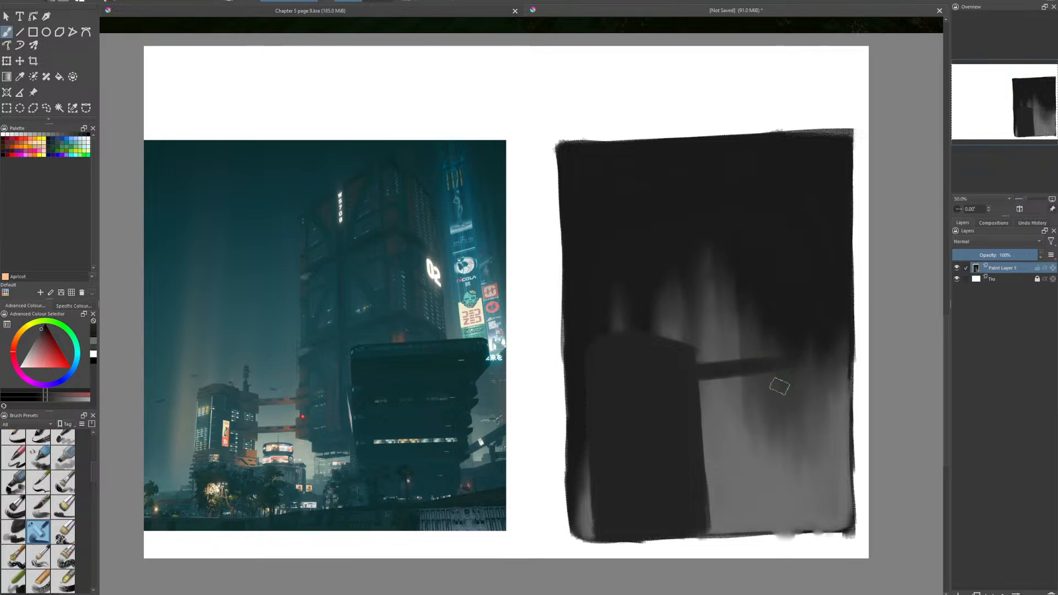
mouse_move(690, 458)
mouse_down()
mouse_move(792, 435)
mouse_move(706, 445)
mouse_move(806, 433)
mouse_move(696, 443)
mouse_move(819, 432)
mouse_up()
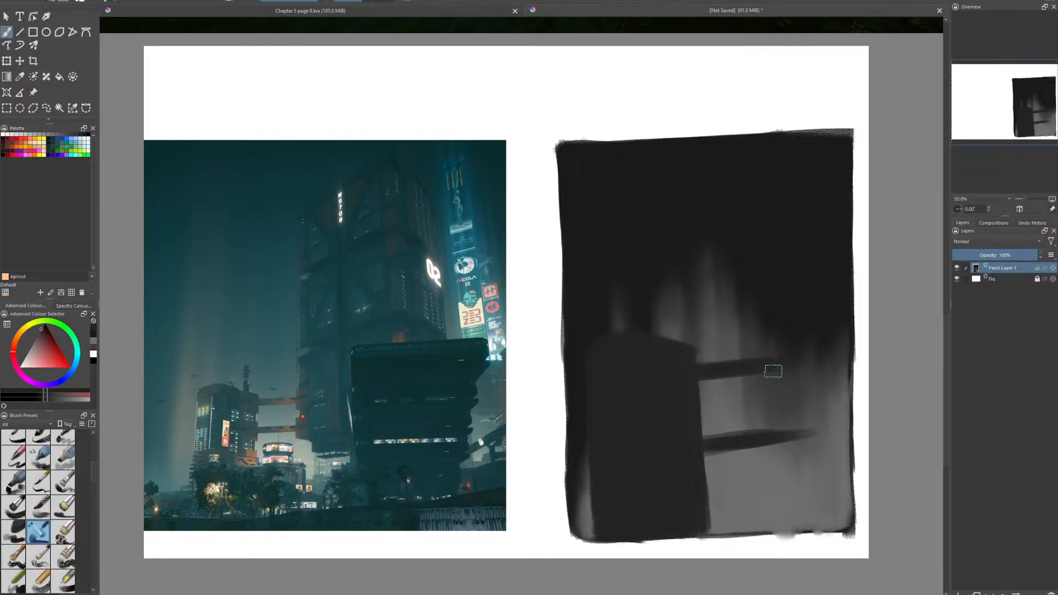
- Block in a tall near-black tower along the panel's right side, from the top edge to an angled base, and fill it solid
mouse_move(783, 363)
mouse_down()
mouse_move(789, 417)
mouse_move(783, 329)
mouse_move(796, 485)
mouse_up()
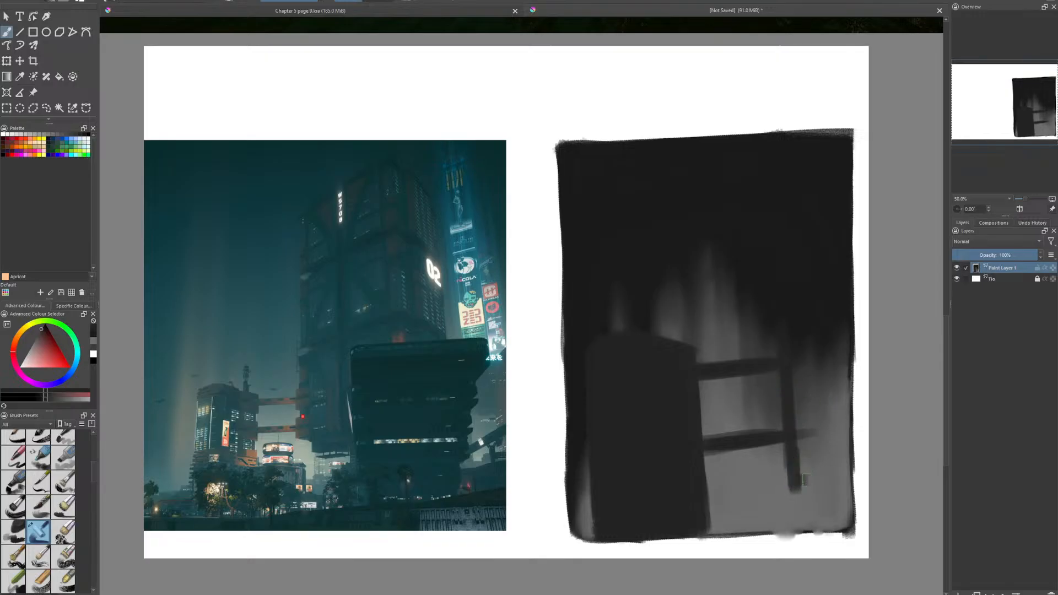
drag(795, 481, 837, 501)
mouse_move(794, 475)
mouse_down()
mouse_move(842, 470)
mouse_move(801, 484)
mouse_move(847, 497)
mouse_move(825, 500)
mouse_move(795, 436)
mouse_move(797, 482)
mouse_move(780, 318)
mouse_move(794, 467)
mouse_move(778, 341)
mouse_up()
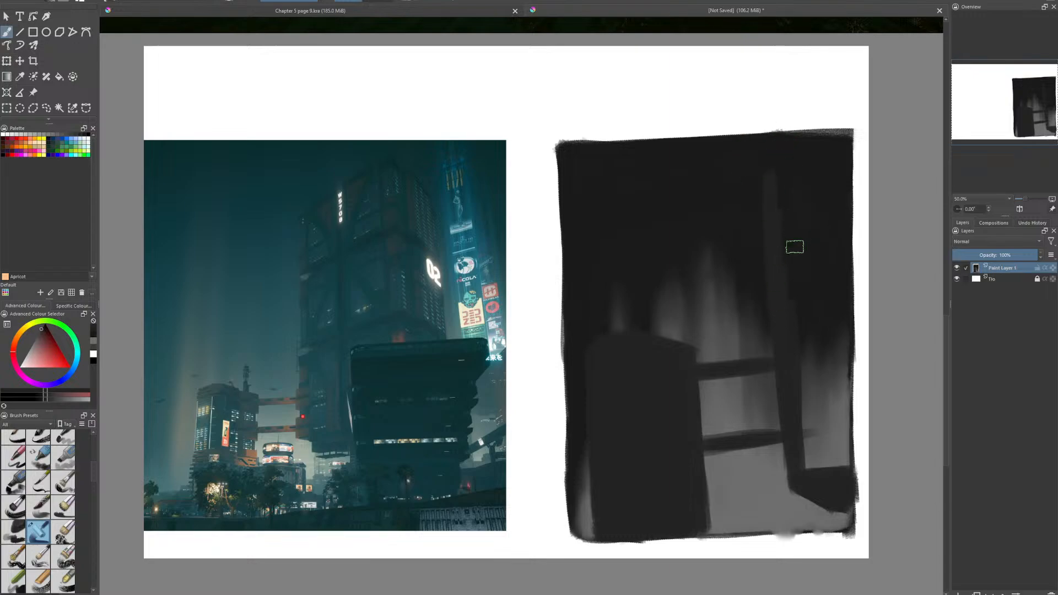
mouse_move(794, 247)
mouse_down()
mouse_move(771, 154)
mouse_move(772, 299)
mouse_up()
mouse_move(797, 137)
mouse_down()
mouse_move(849, 139)
mouse_move(813, 148)
mouse_move(792, 107)
mouse_move(856, 78)
mouse_move(862, 126)
mouse_move(857, 159)
mouse_move(845, 137)
mouse_move(843, 211)
mouse_up()
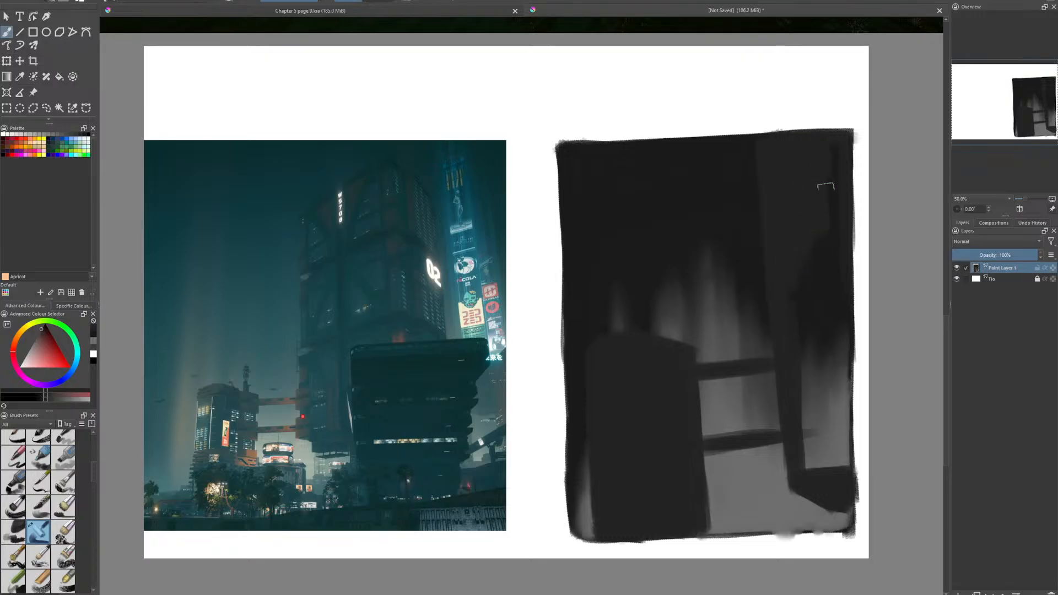
drag(825, 191, 837, 164)
mouse_move(807, 354)
mouse_down()
mouse_move(805, 301)
mouse_move(823, 256)
mouse_move(838, 253)
mouse_move(849, 450)
mouse_move(843, 329)
mouse_move(847, 446)
mouse_move(830, 384)
mouse_move(829, 439)
mouse_move(814, 441)
mouse_move(799, 420)
mouse_up()
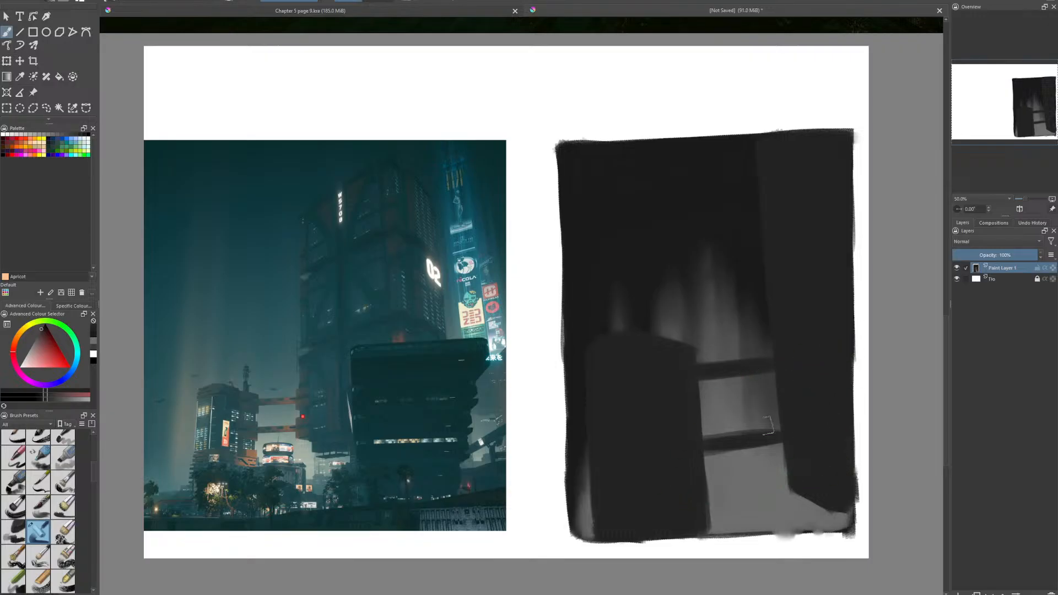
- Thicken both bridges with near-black and add small protruding blocks where they meet the left building and right tower
mouse_move(713, 441)
mouse_down()
mouse_move(692, 445)
mouse_move(779, 432)
mouse_up()
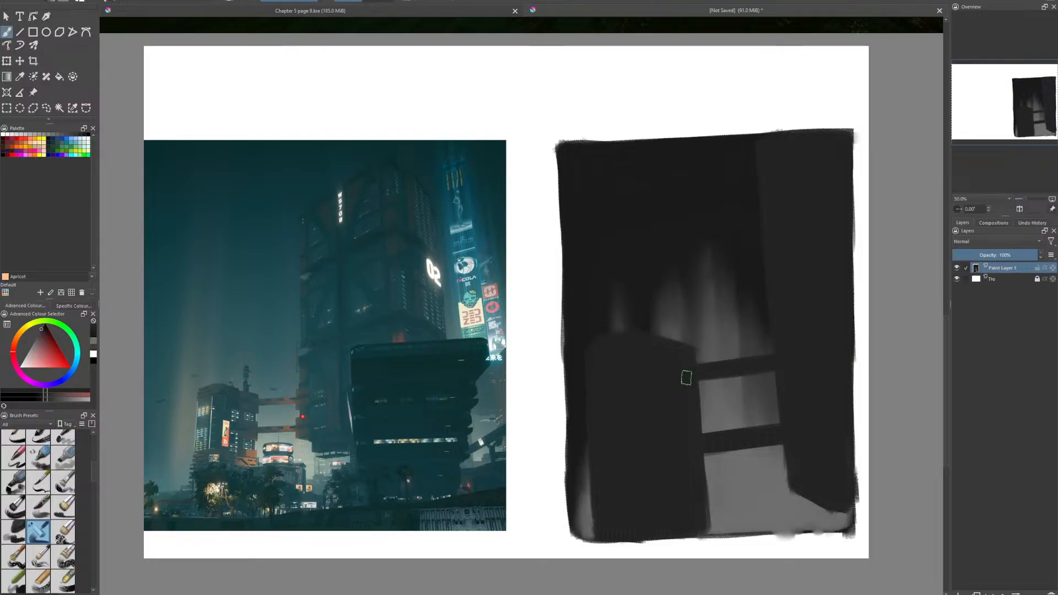
drag(683, 373, 777, 370)
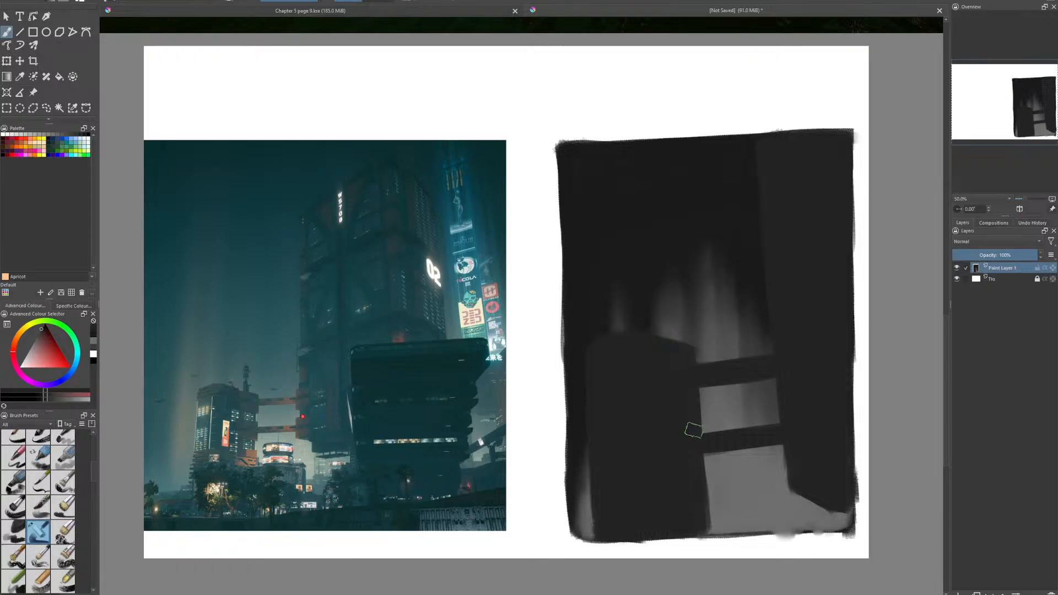
drag(694, 431, 700, 444)
drag(776, 350, 774, 349)
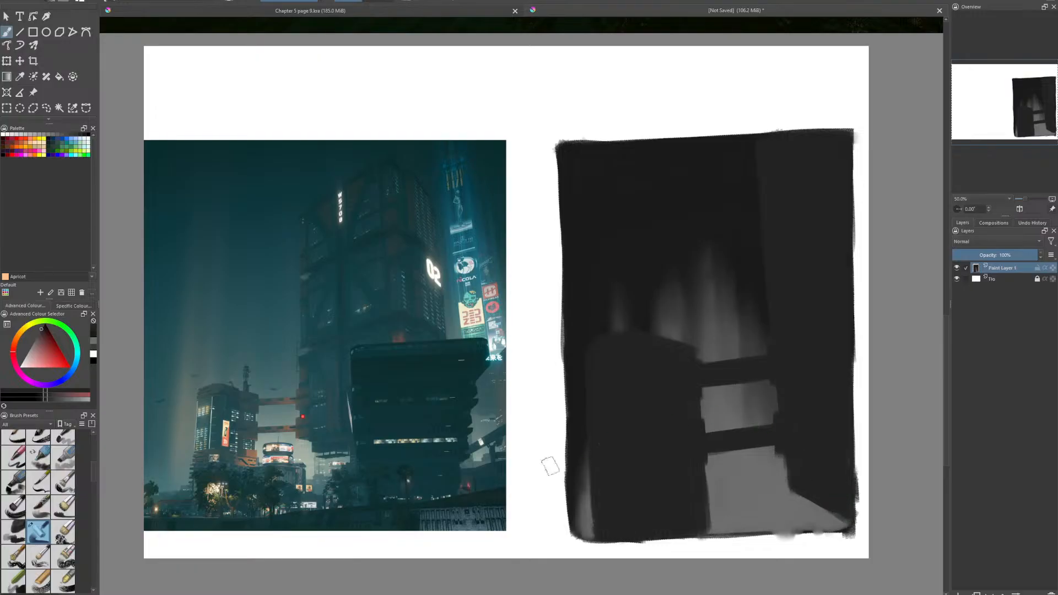
- Choose a slightly lighter dark grey and paint ledge bands at the left building's bridge joints plus an angled roof cap
click(41, 331)
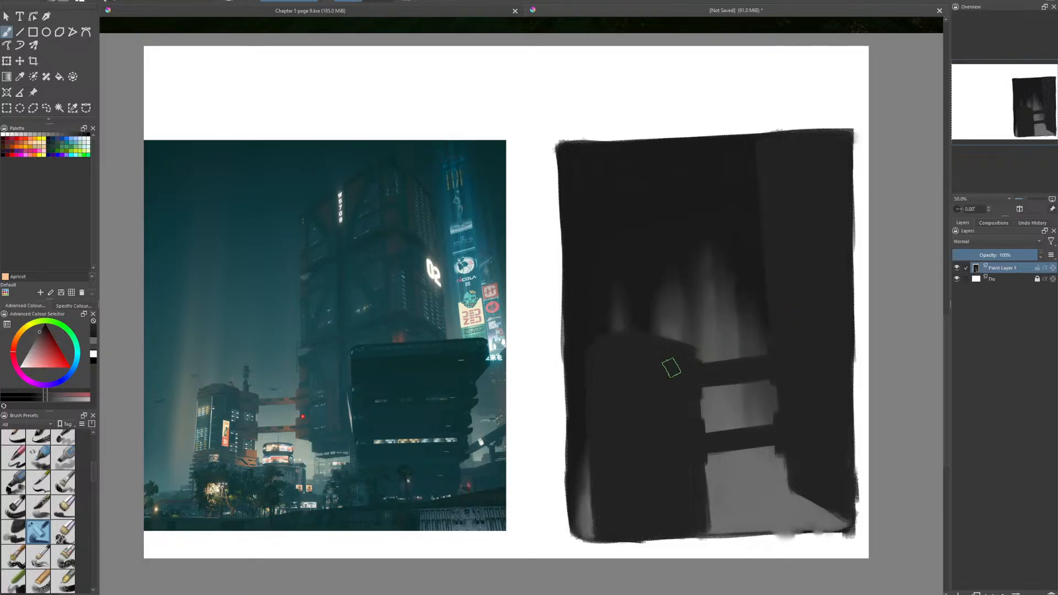
drag(671, 368, 683, 366)
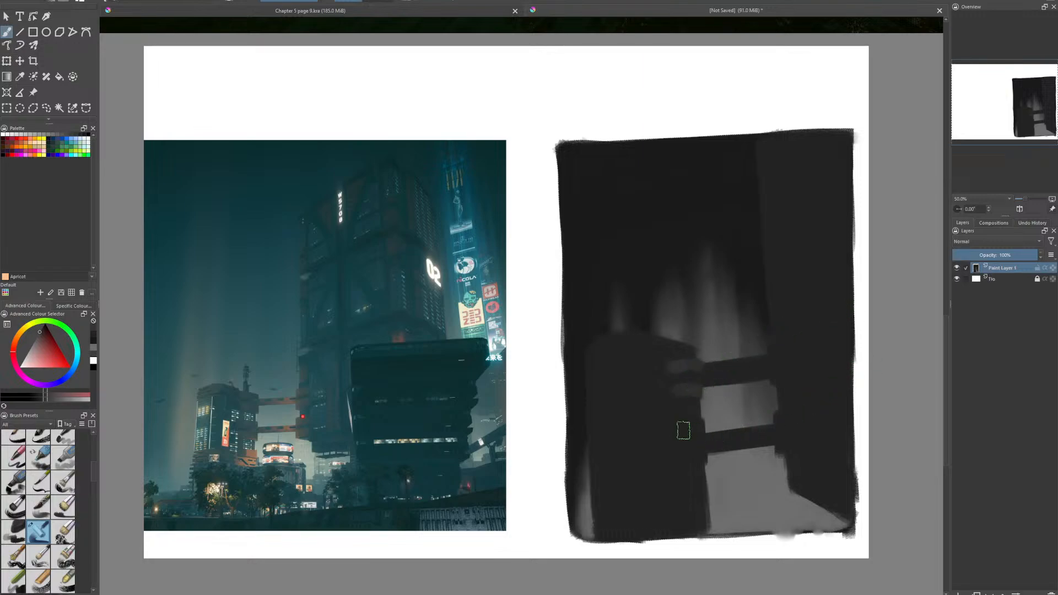
mouse_move(692, 435)
mouse_down()
mouse_move(677, 451)
mouse_move(700, 438)
mouse_up()
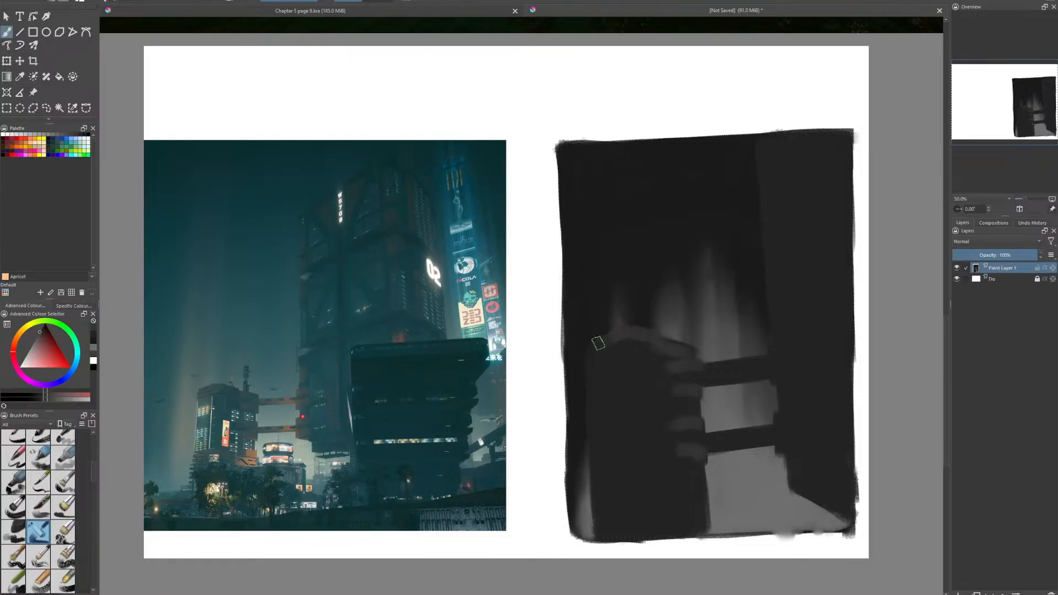
drag(618, 335, 587, 350)
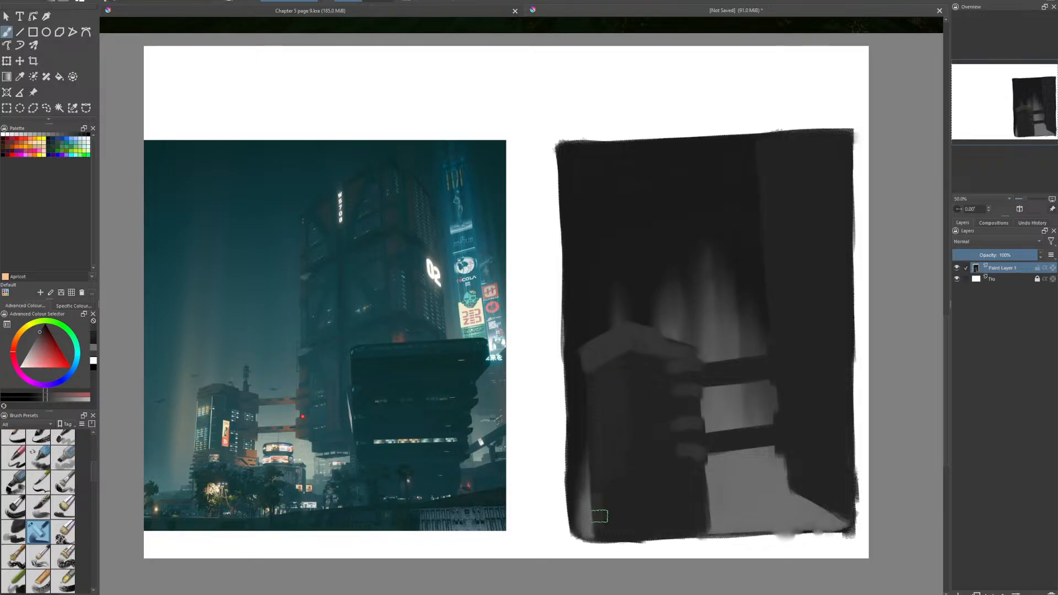
- Paint a dark grey base block across the left building's foot and a vertical column linking the ledges on its right side
mouse_move(598, 516)
mouse_down()
mouse_move(788, 415)
mouse_move(598, 491)
mouse_move(633, 486)
mouse_move(594, 498)
mouse_move(632, 484)
mouse_move(598, 494)
mouse_move(609, 497)
mouse_move(599, 536)
mouse_move(611, 502)
mouse_move(625, 512)
mouse_move(629, 503)
mouse_move(617, 532)
mouse_up()
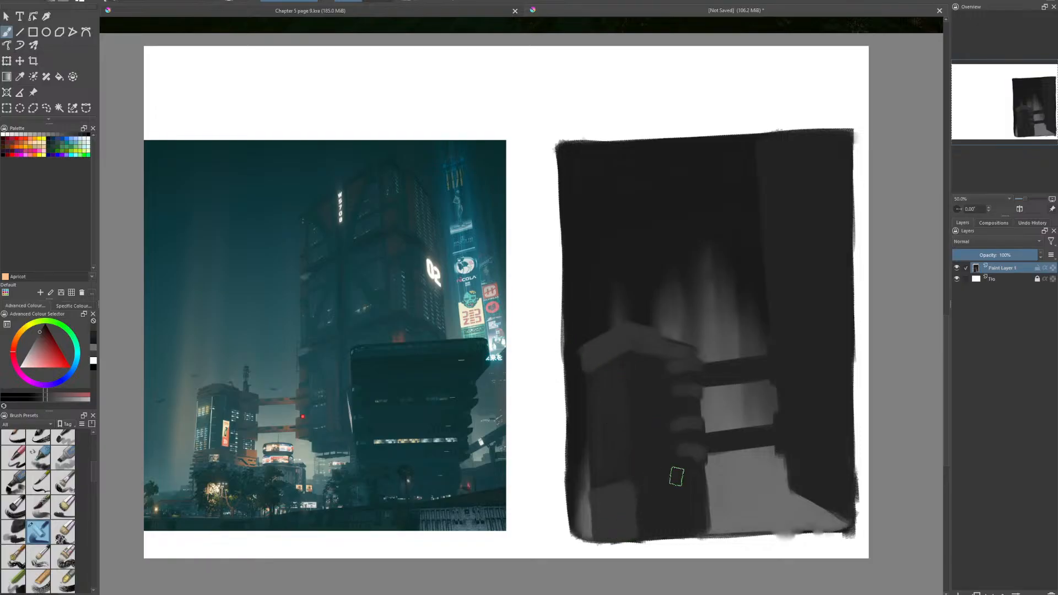
drag(630, 484, 686, 486)
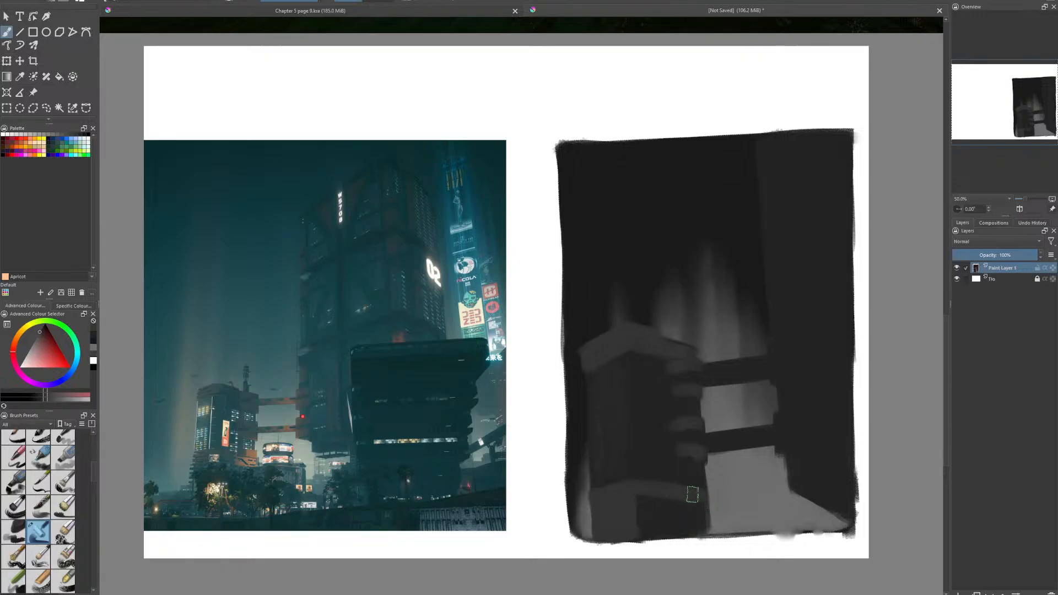
mouse_move(703, 523)
mouse_down()
mouse_move(634, 531)
mouse_move(634, 508)
mouse_move(659, 491)
mouse_up()
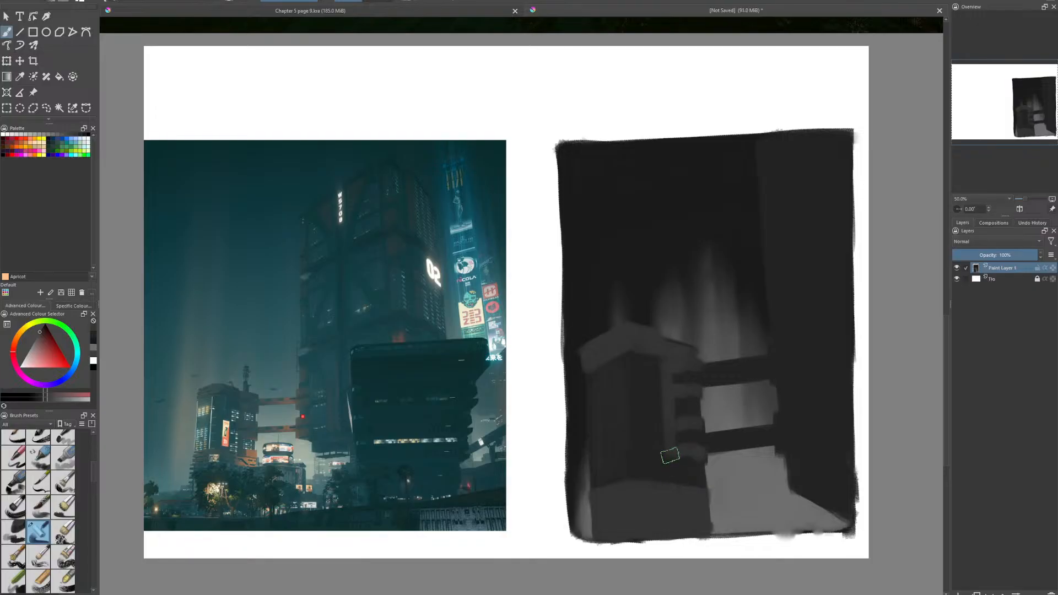
drag(670, 456, 673, 482)
mouse_move(701, 487)
mouse_down()
mouse_move(686, 492)
mouse_move(704, 501)
mouse_move(707, 523)
mouse_up()
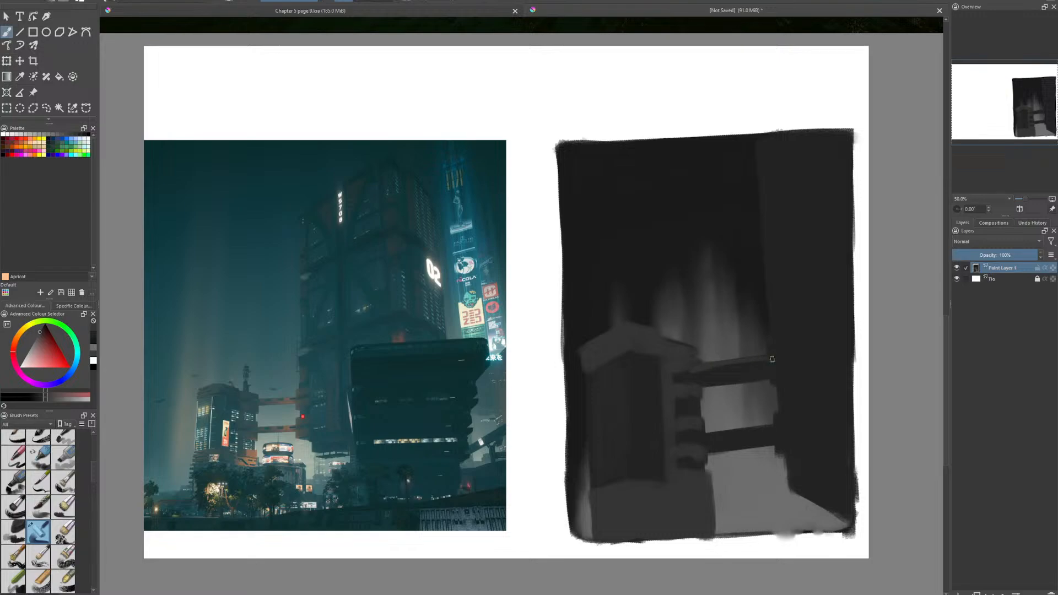
- Paint dark grey rails along the upper bridge and divide the space between them into a row of dark windows
drag(756, 376, 705, 384)
mouse_move(706, 373)
mouse_down()
mouse_move(725, 382)
mouse_move(724, 370)
mouse_move(756, 370)
mouse_move(746, 365)
mouse_move(748, 381)
mouse_move(745, 365)
mouse_move(769, 363)
mouse_up()
key(ctrl+z)
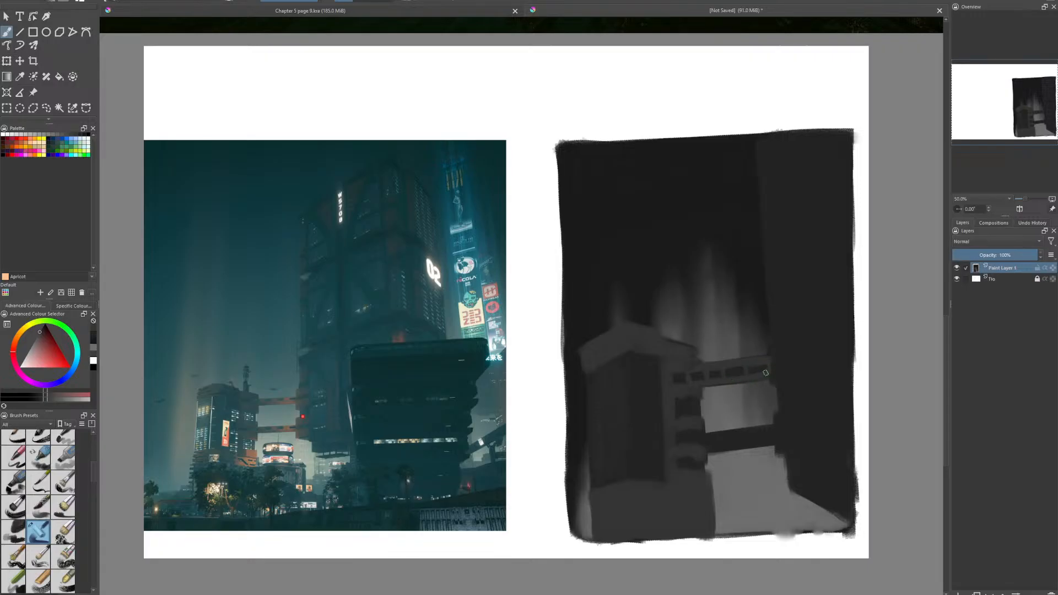
ctrl+click(610, 361)
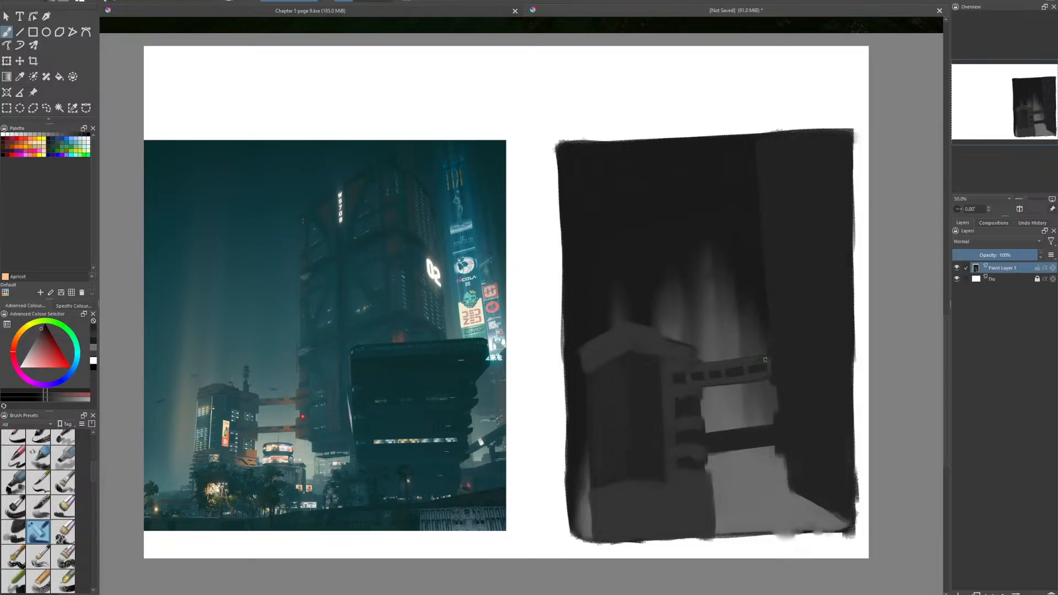
click(93, 333)
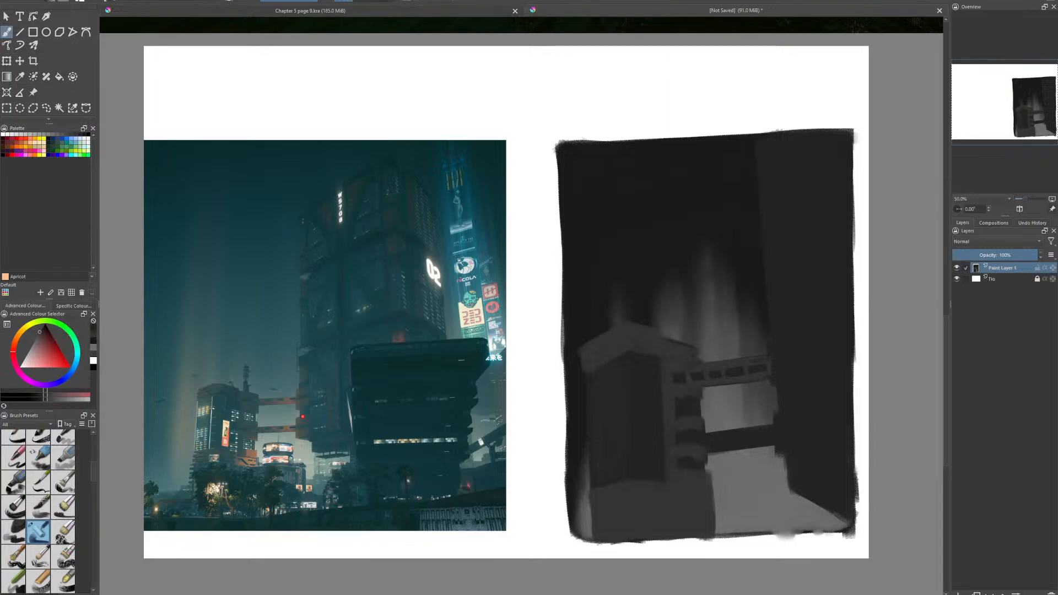
drag(769, 359, 750, 361)
- Paint two dark grey ledge bands on the right tower where the upper bridge meets it
mouse_move(810, 351)
mouse_down()
mouse_move(770, 360)
mouse_move(768, 344)
mouse_move(802, 337)
mouse_move(778, 342)
mouse_move(807, 341)
mouse_move(810, 363)
mouse_move(808, 337)
mouse_up()
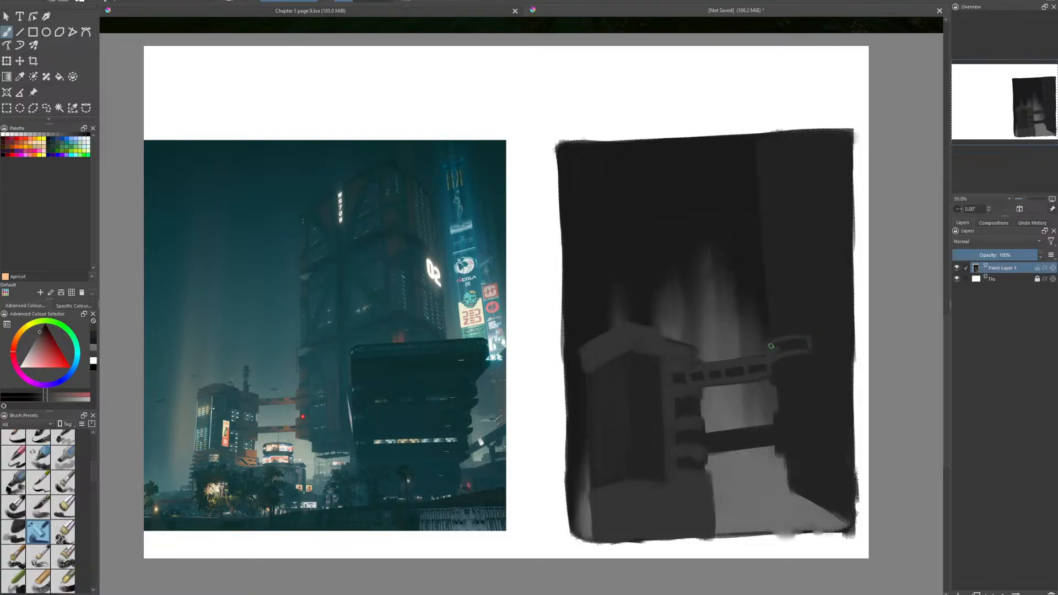
drag(784, 347, 807, 342)
mouse_move(808, 364)
mouse_down()
mouse_move(809, 374)
mouse_move(777, 383)
mouse_up()
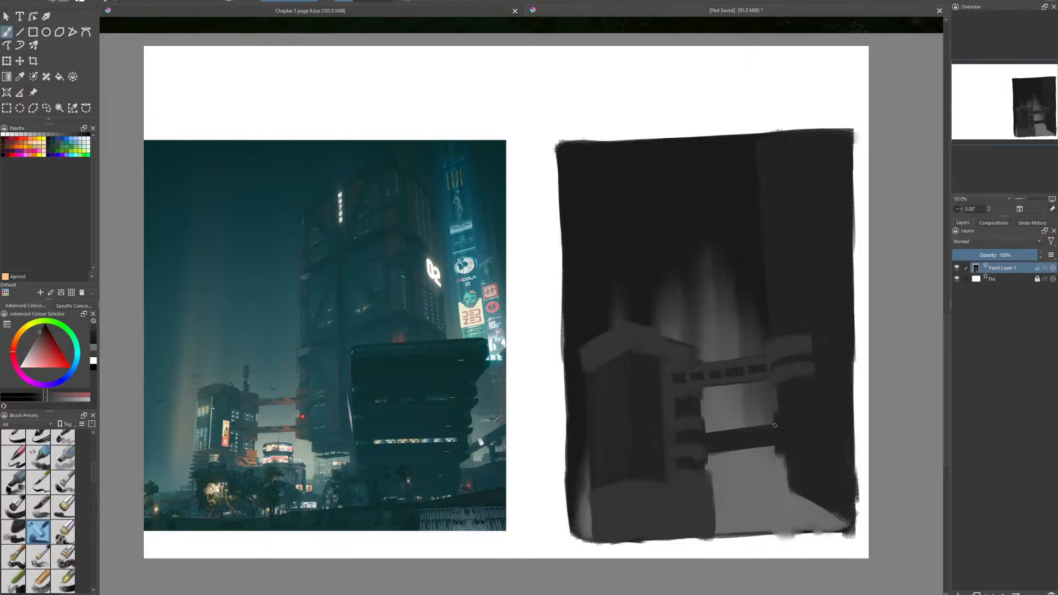
- Add two matching ledges on the right tower at the lower bridge, and give that bridge dark grey rails and a window row
mouse_move(775, 425)
mouse_down()
mouse_move(818, 418)
mouse_move(797, 417)
mouse_move(814, 417)
mouse_move(816, 405)
mouse_move(801, 403)
mouse_move(774, 418)
mouse_move(813, 405)
mouse_up()
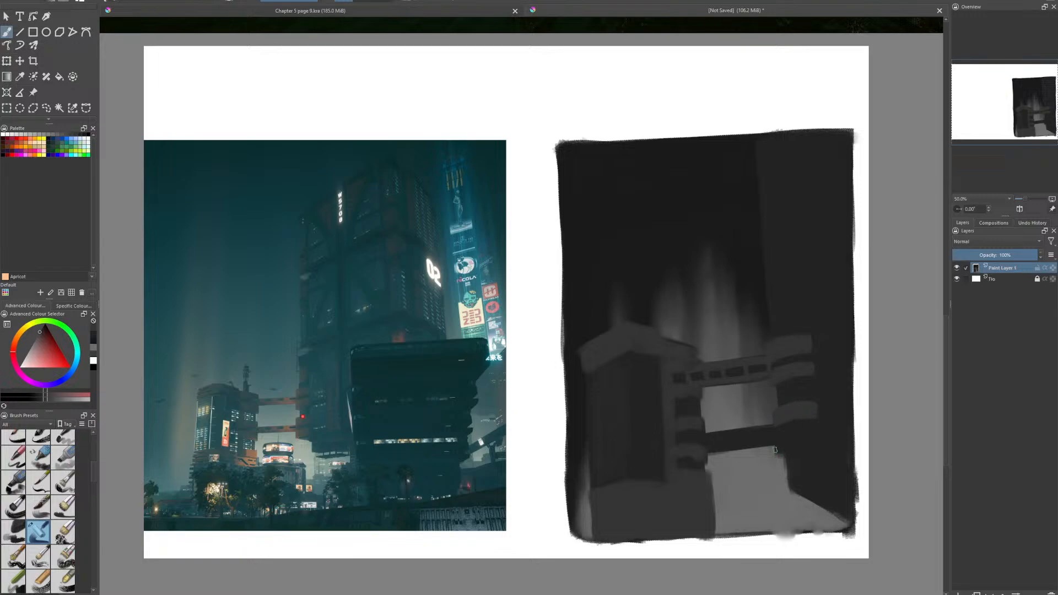
drag(776, 446, 817, 436)
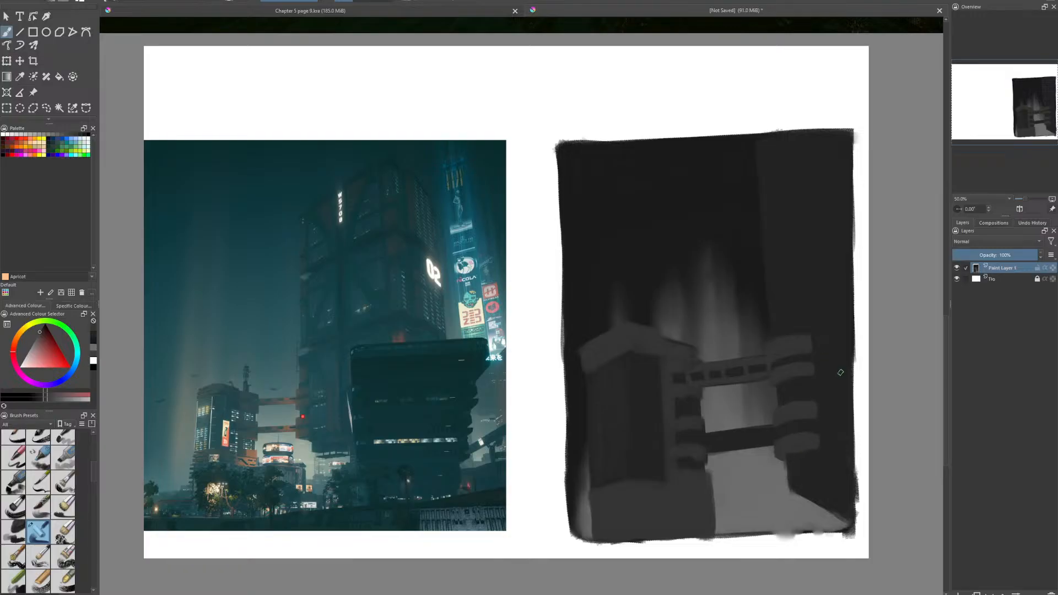
mouse_move(700, 439)
mouse_down()
mouse_move(777, 423)
mouse_move(704, 453)
mouse_move(756, 446)
mouse_up()
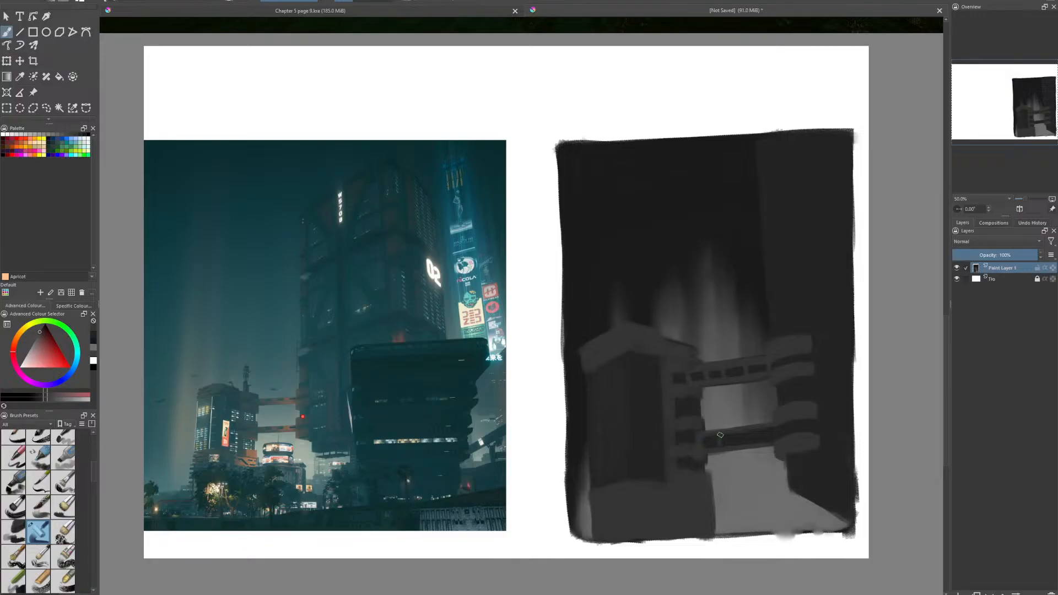
mouse_move(737, 433)
mouse_down()
mouse_move(764, 429)
mouse_move(756, 444)
mouse_move(778, 430)
mouse_up()
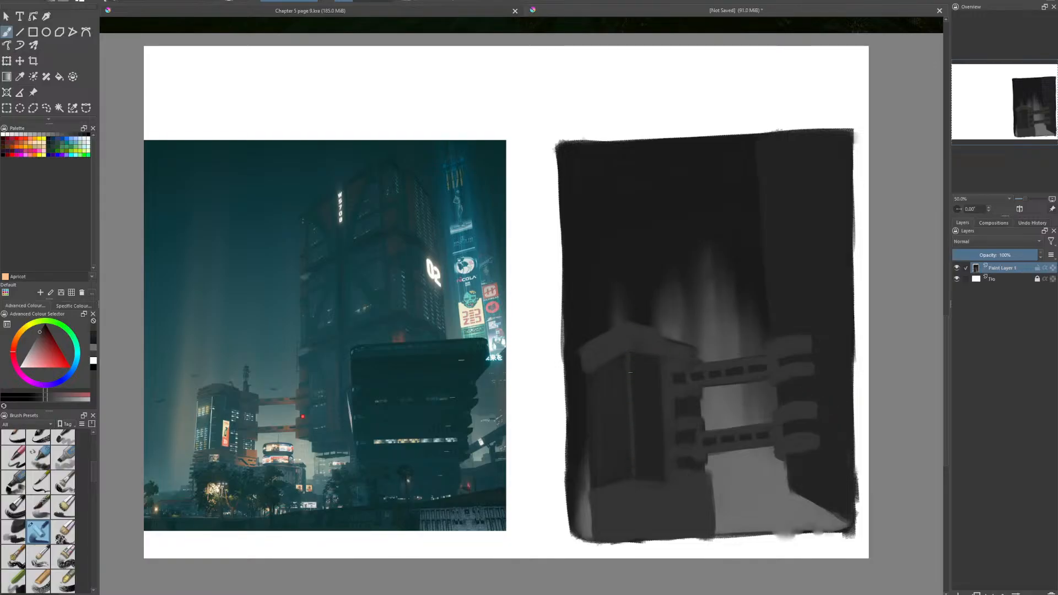
- Paint two clusters of small white lit windows on the left building's left face, plus one window and thin white lines on its right face
click(94, 364)
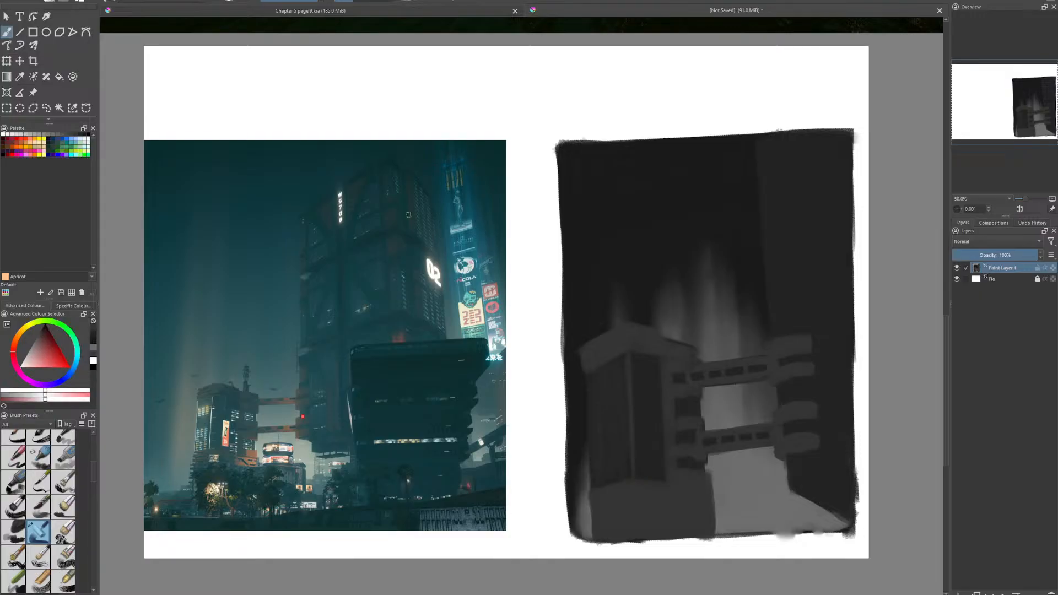
mouse_move(594, 383)
mouse_down()
mouse_move(616, 383)
mouse_move(595, 400)
mouse_move(616, 394)
mouse_move(596, 413)
mouse_move(597, 444)
mouse_move(621, 440)
mouse_move(598, 457)
mouse_move(612, 453)
mouse_move(598, 468)
mouse_move(621, 462)
mouse_move(612, 471)
mouse_up()
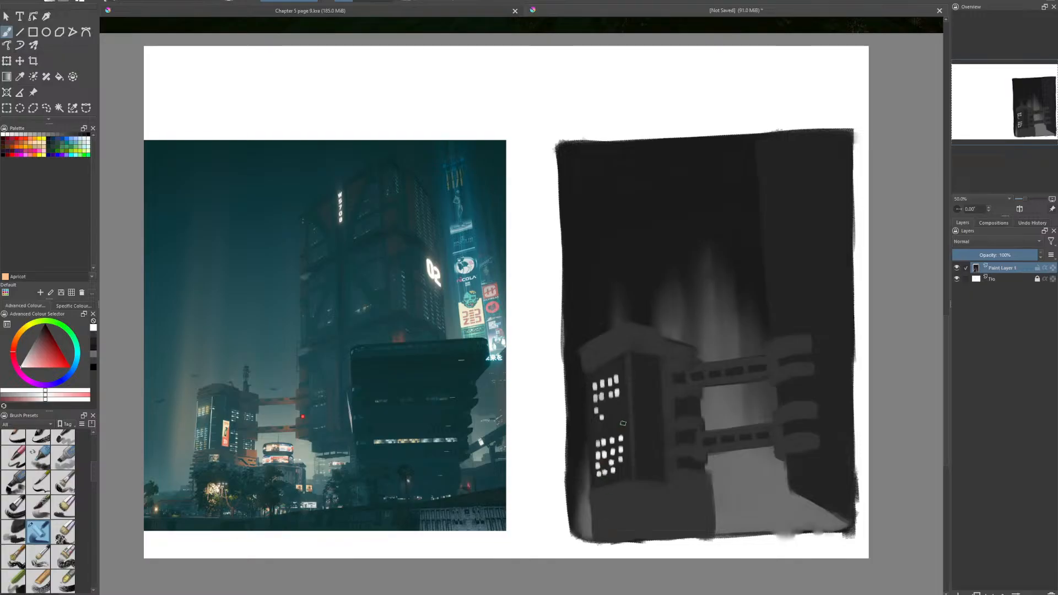
click(614, 479)
click(622, 478)
click(637, 377)
drag(632, 364, 648, 368)
- Paint a dark grey stacked antenna mast rising from the left building's roof against the pale haze
click(94, 341)
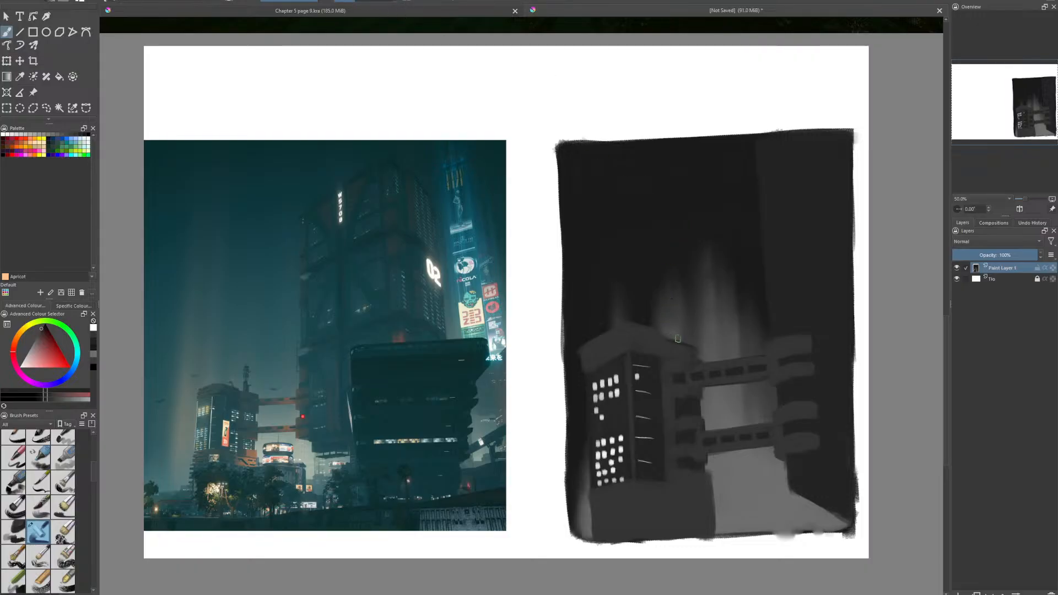
drag(677, 343, 677, 330)
drag(679, 330, 677, 310)
click(94, 351)
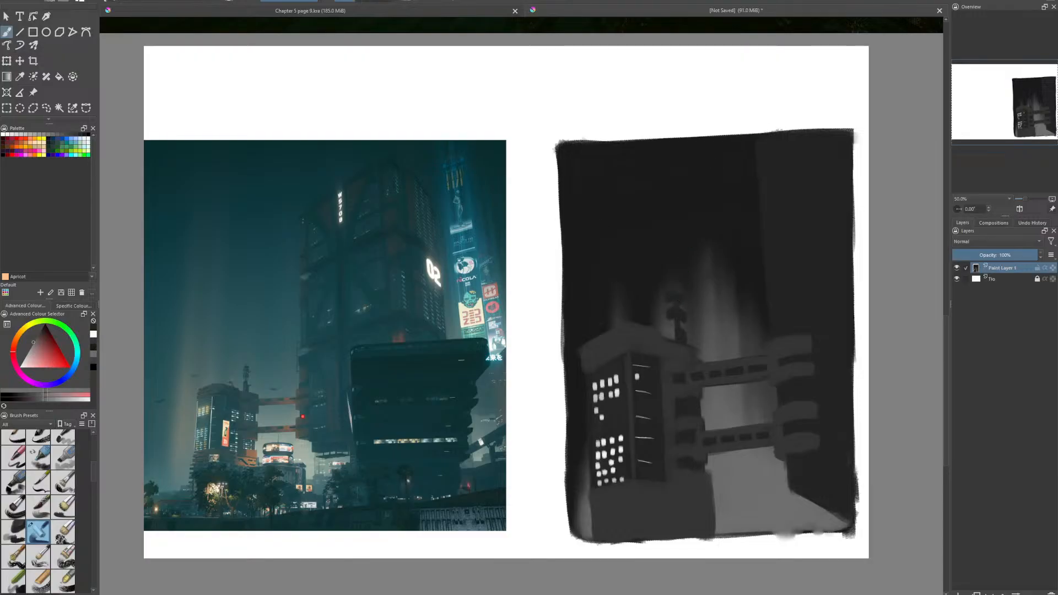
drag(676, 313, 678, 331)
key(ctrl+z)
key(ctrl+z)
key(ctrl+z)
key(ctrl+z)
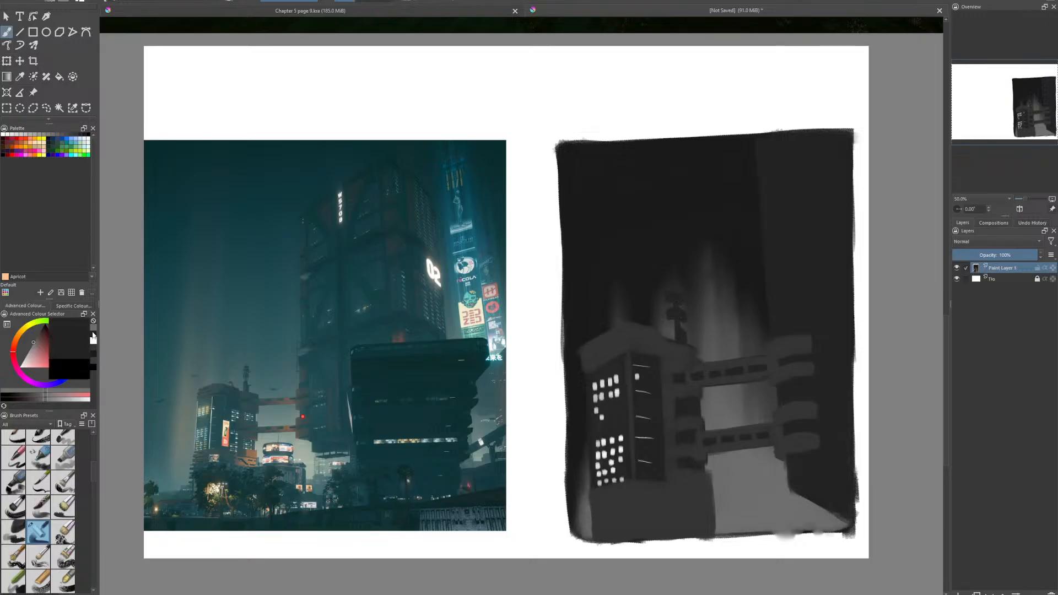
- Paint a slanted dark arm beside the roof antenna and dab a small white light at its tip
click(41, 328)
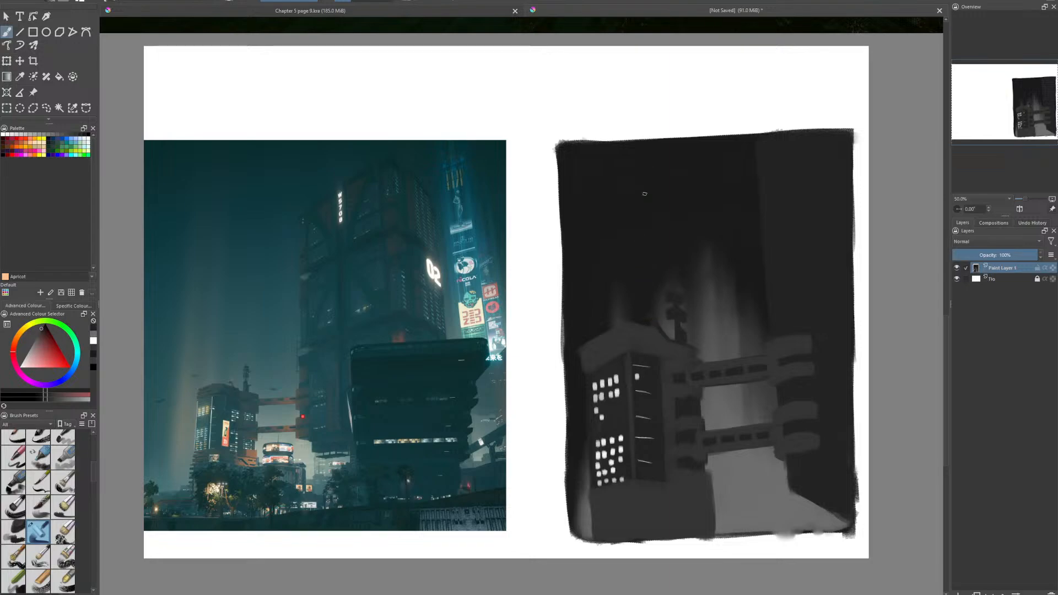
click(93, 341)
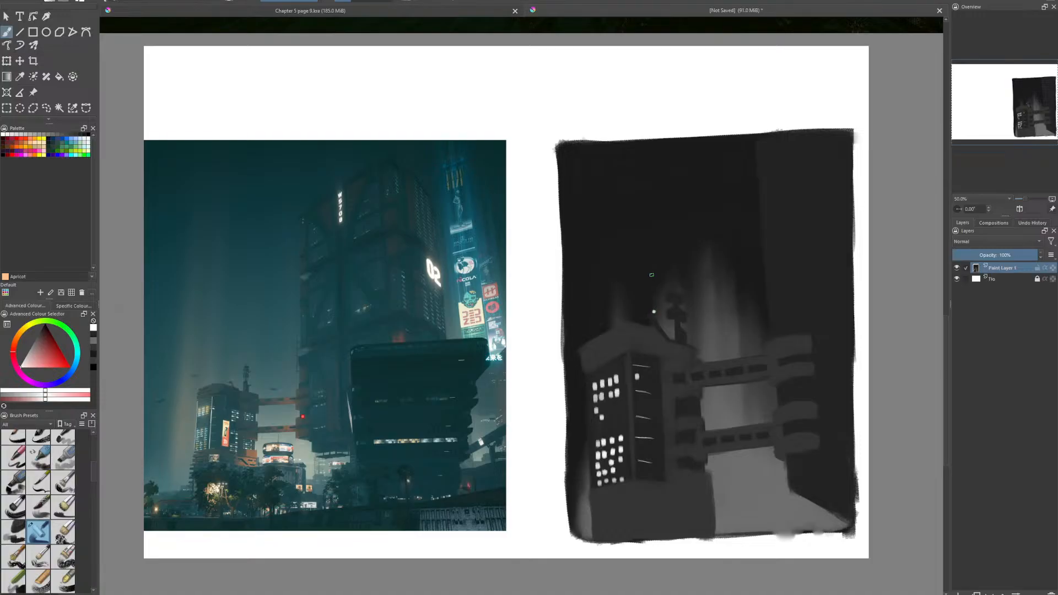
scroll(652, 274, down, 5)
scroll(608, 395, up, 8)
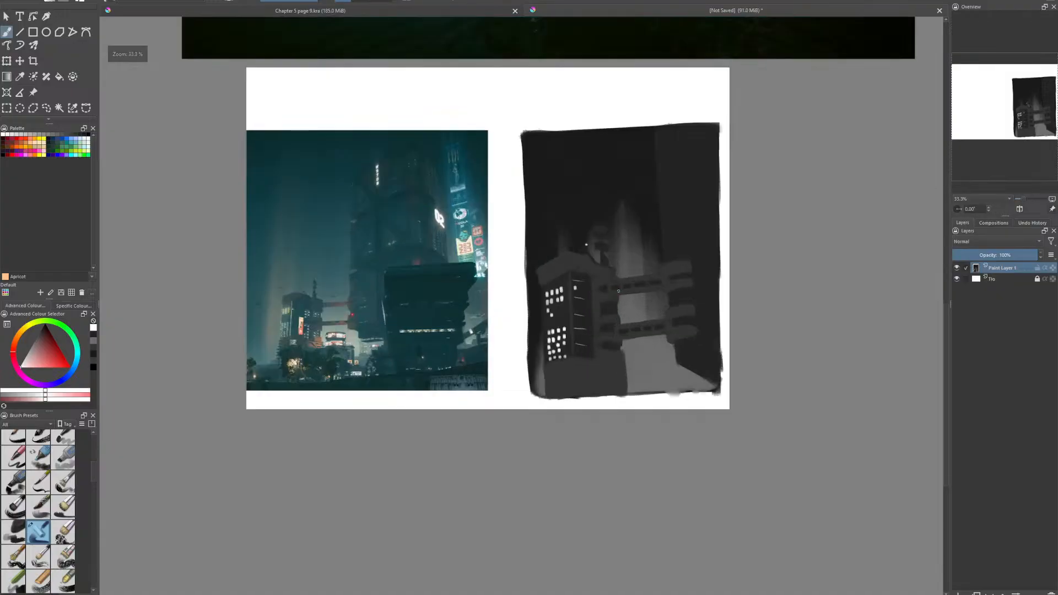
scroll(608, 394, down, 2)
scroll(584, 405, up, 4)
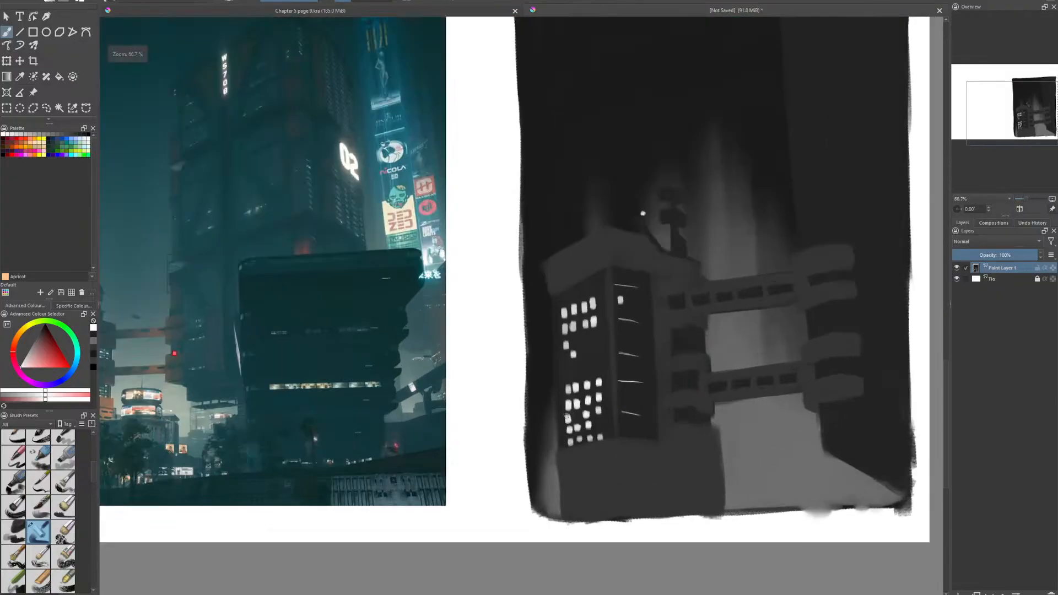
scroll(567, 417, down, 2)
scroll(617, 483, up, 4)
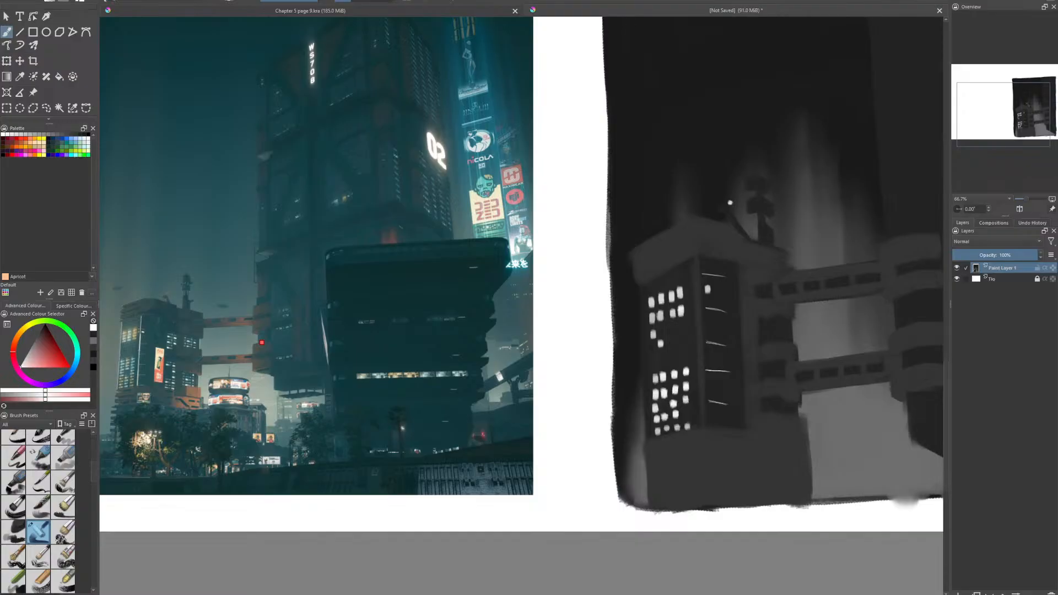
- Paint rows of broken dark horizontal seams across the left part of the left building's base block
click(93, 353)
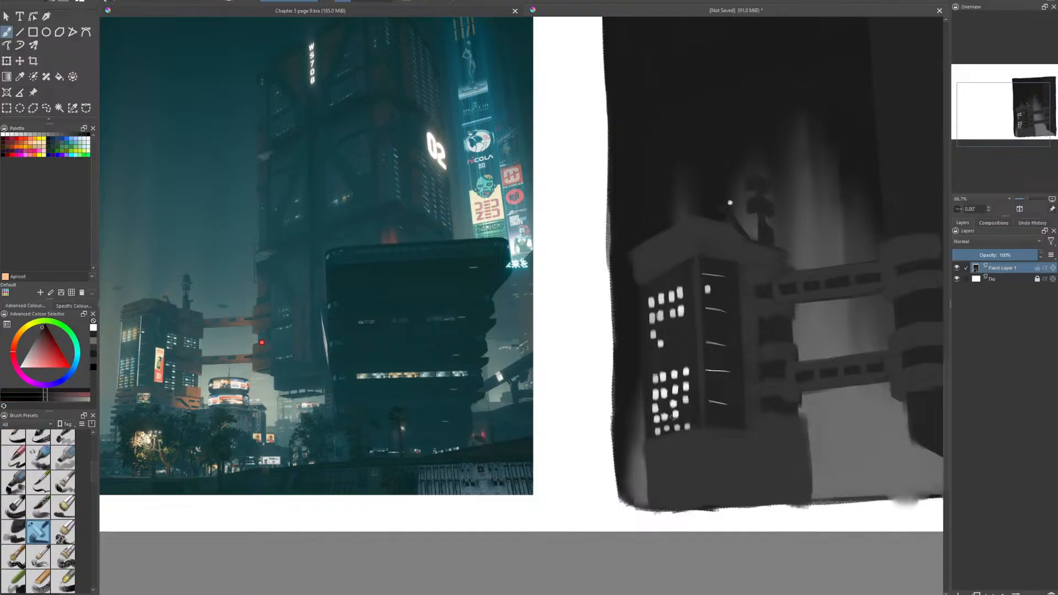
drag(647, 450, 654, 449)
key(ctrl+z)
mouse_move(657, 449)
mouse_down()
mouse_move(773, 420)
mouse_move(793, 451)
mouse_move(648, 467)
mouse_move(700, 459)
mouse_up()
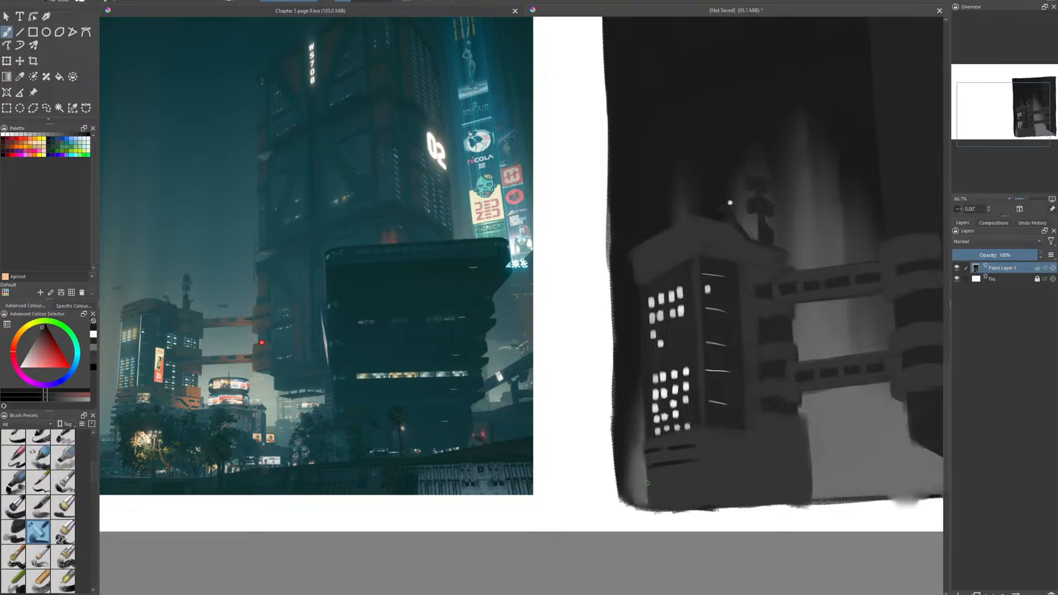
drag(647, 483, 705, 478)
mouse_move(648, 495)
mouse_down()
mouse_move(698, 491)
mouse_move(685, 502)
mouse_up()
- Paint a stepped dark seam running diagonally down the base block's right part, with short horizontal dashes around it
mouse_move(698, 445)
mouse_down()
mouse_move(725, 447)
mouse_move(700, 443)
mouse_move(722, 446)
mouse_move(702, 409)
mouse_move(744, 463)
mouse_move(712, 442)
mouse_move(699, 460)
mouse_move(742, 463)
mouse_move(697, 459)
mouse_move(741, 460)
mouse_up()
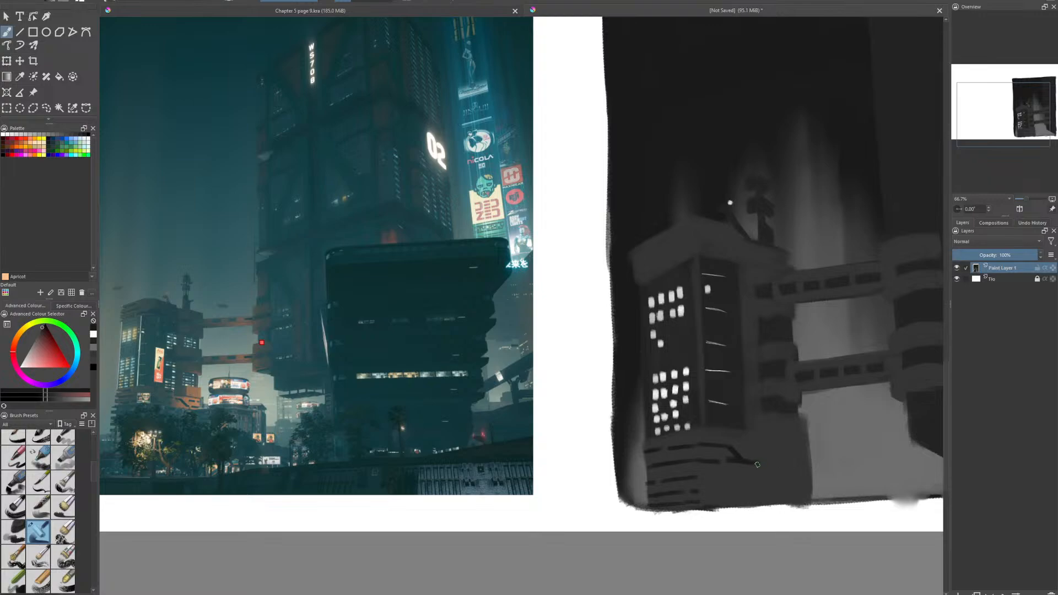
mouse_move(758, 463)
mouse_down()
mouse_move(791, 489)
mouse_move(811, 490)
mouse_up()
drag(722, 477, 739, 477)
mouse_move(798, 463)
mouse_down()
mouse_move(812, 464)
mouse_move(799, 463)
mouse_up()
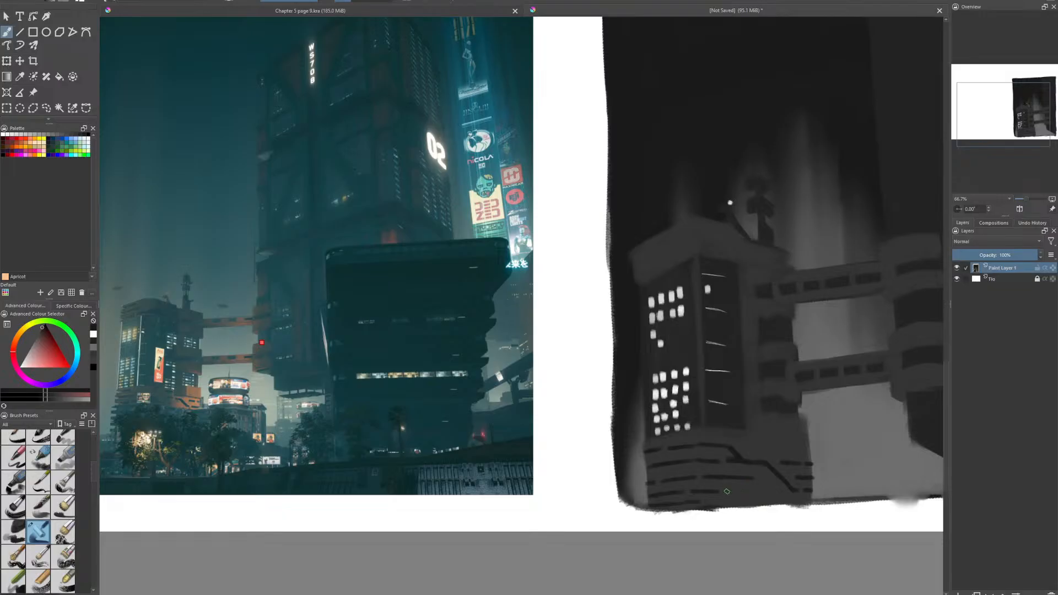
drag(727, 491, 760, 491)
drag(722, 502, 811, 503)
- Sample greys from the left building and shape the ledge and its dark shadow band where the right-side column meets the base block
key(p)
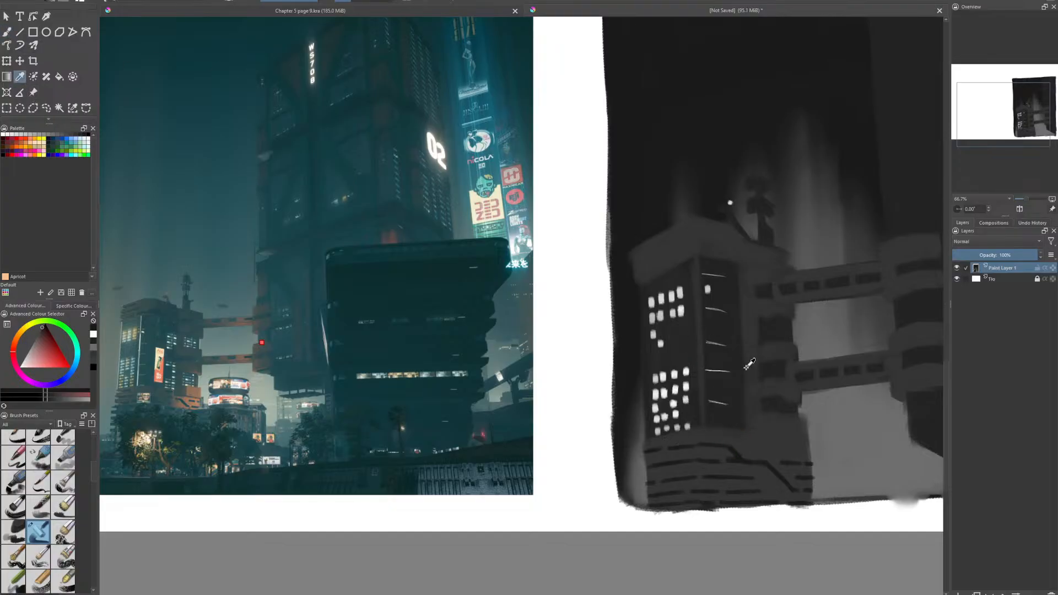
key(b)
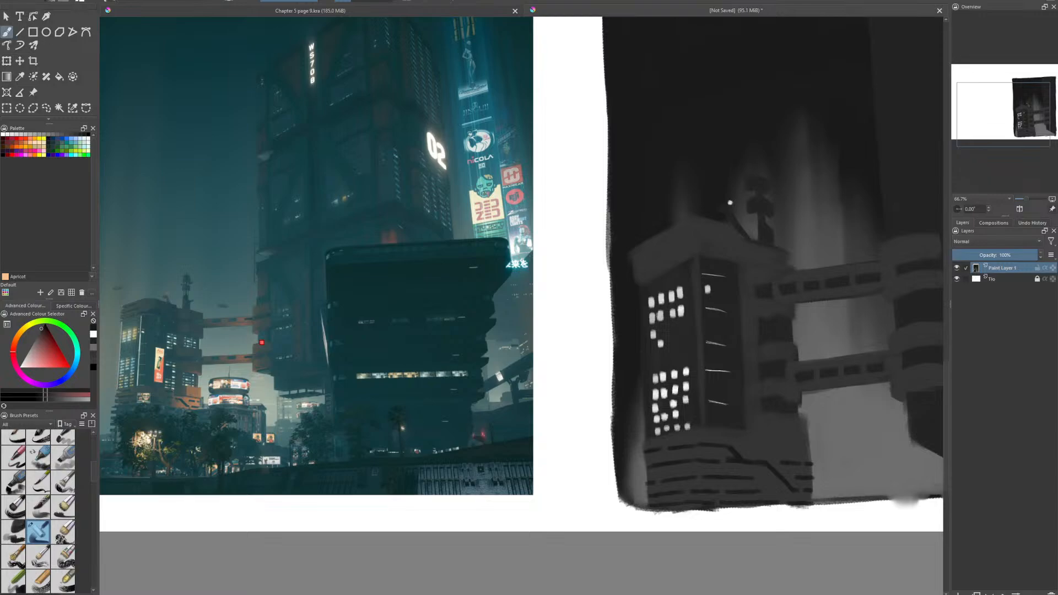
drag(757, 443, 790, 444)
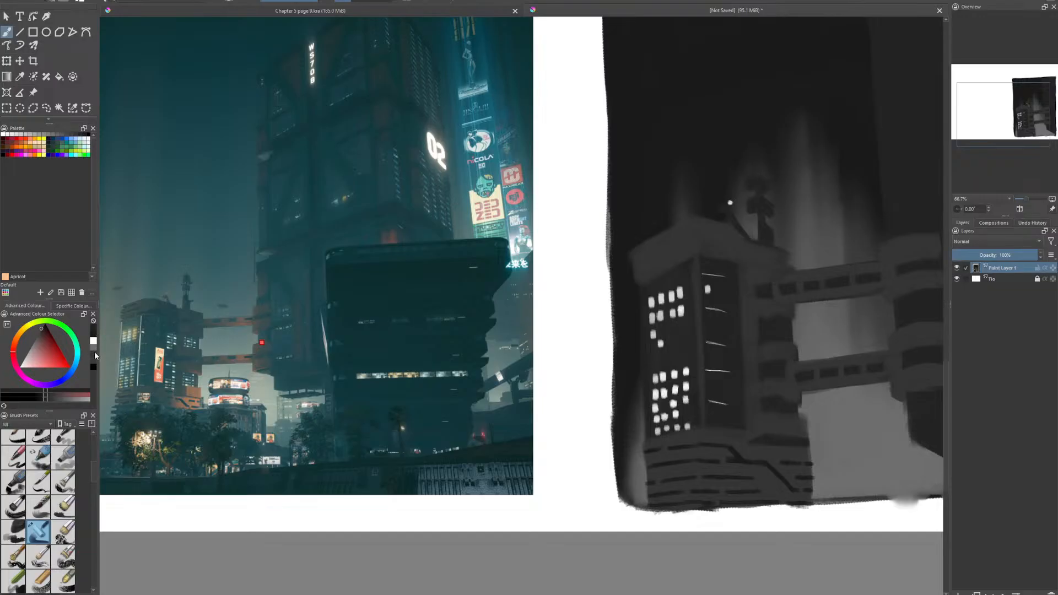
click(20, 77)
click(713, 432)
click(6, 32)
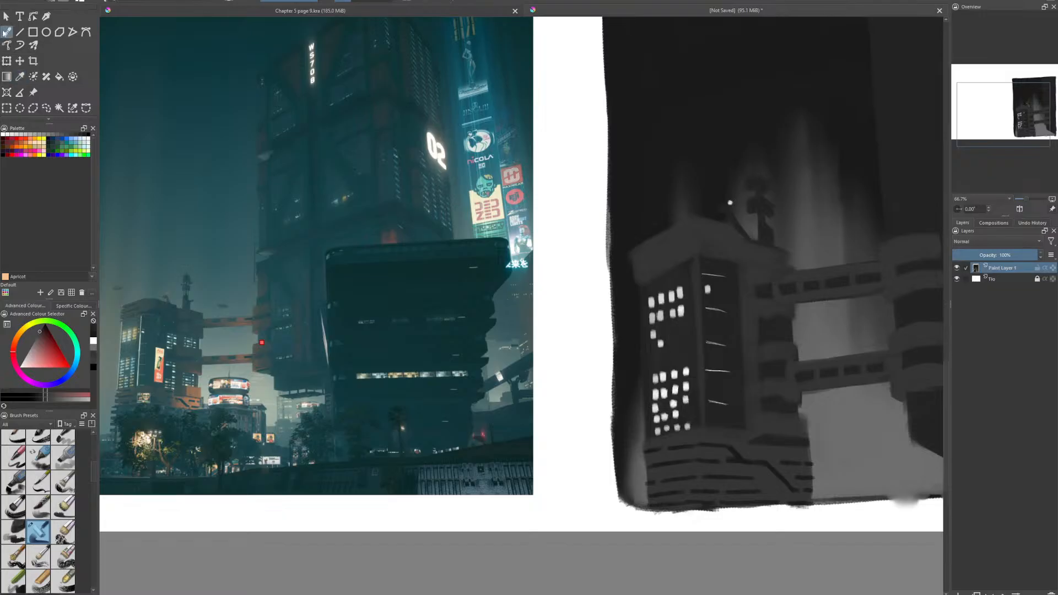
drag(864, 354, 521, 297)
scroll(521, 297, up, 1)
scroll(498, 468, down, 1)
drag(498, 468, 581, 497)
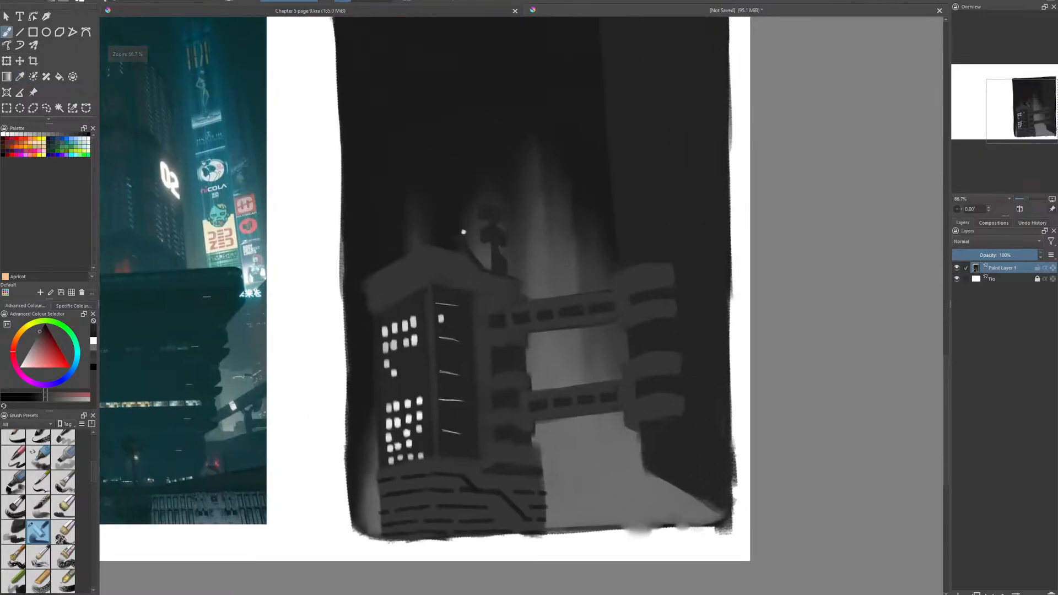
drag(496, 462, 521, 463)
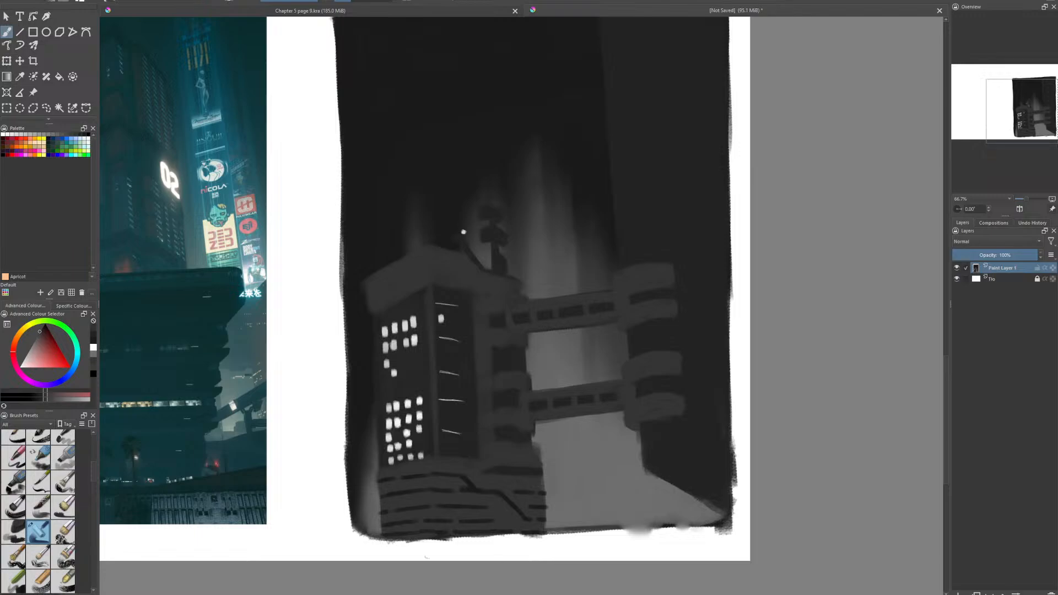
drag(475, 446, 542, 453)
- Compare the whole value study with the reference photo at several magnifications
scroll(660, 447, down, 2)
scroll(543, 453, down, 1)
scroll(542, 453, up, 1)
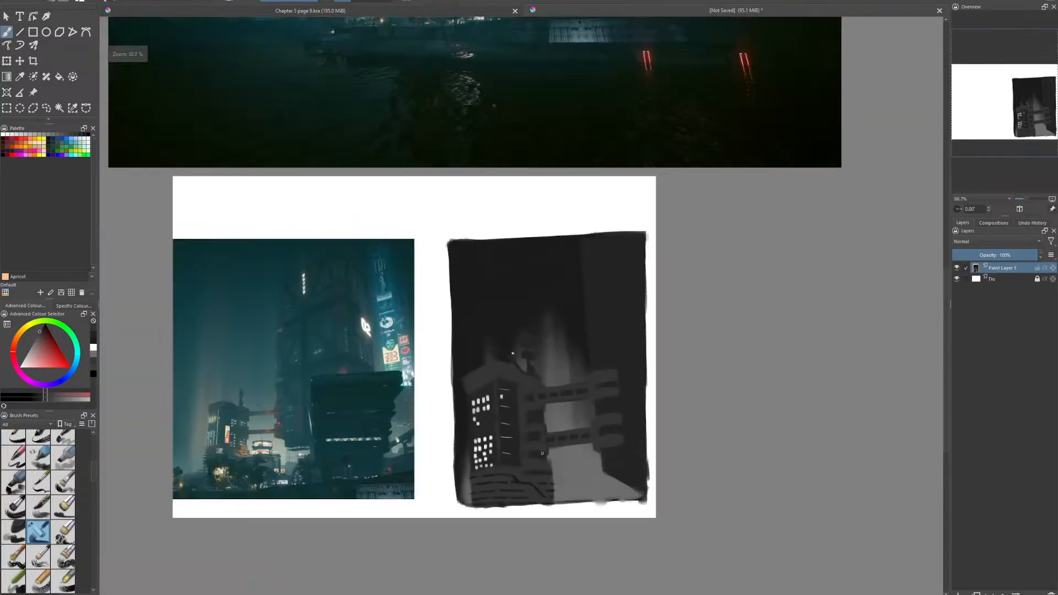
scroll(532, 407, up, 2)
scroll(554, 404, down, 2)
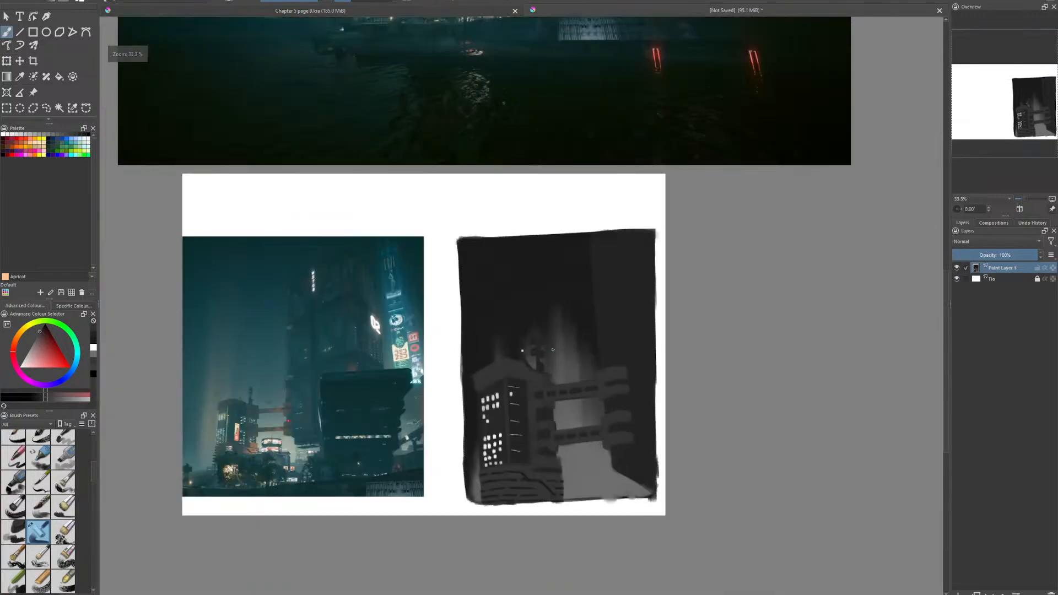
scroll(576, 450, down, 1)
drag(552, 350, 565, 370)
scroll(574, 405, up, 3)
scroll(574, 433, down, 1)
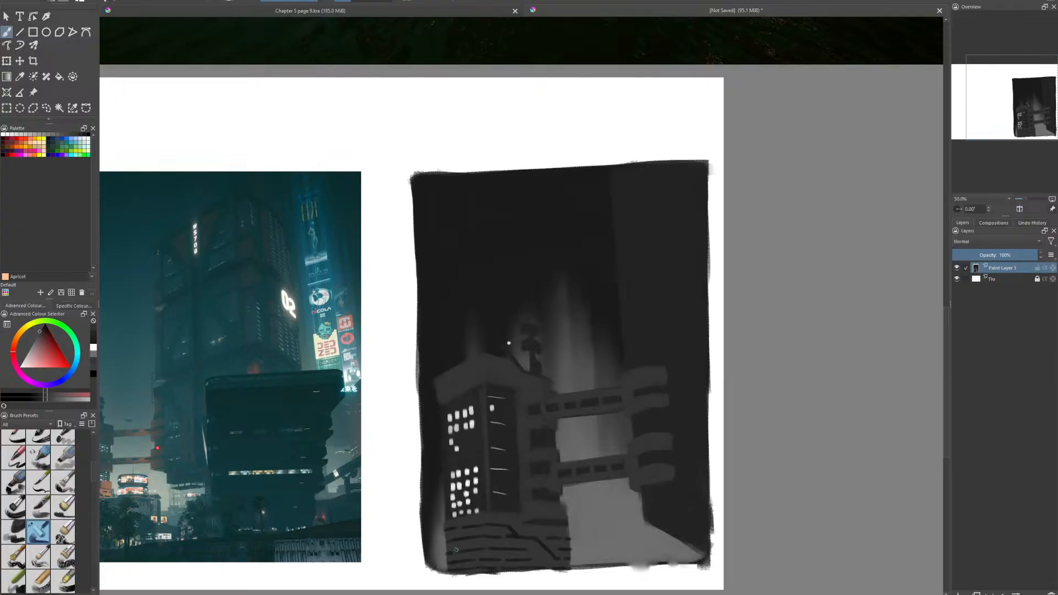
scroll(511, 536, up, 1)
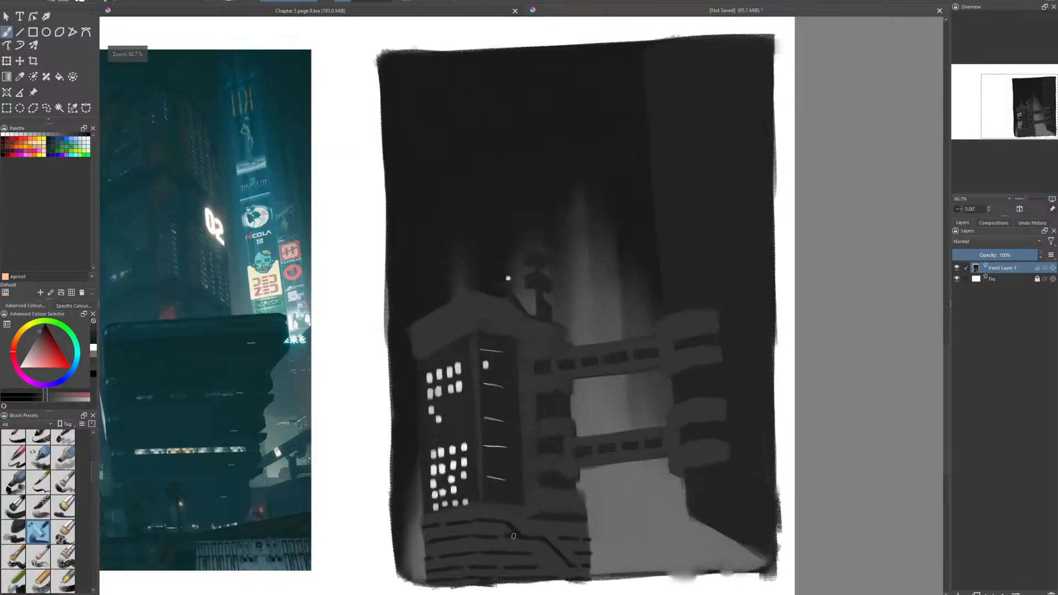
scroll(519, 489, down, 1)
drag(531, 480, 619, 458)
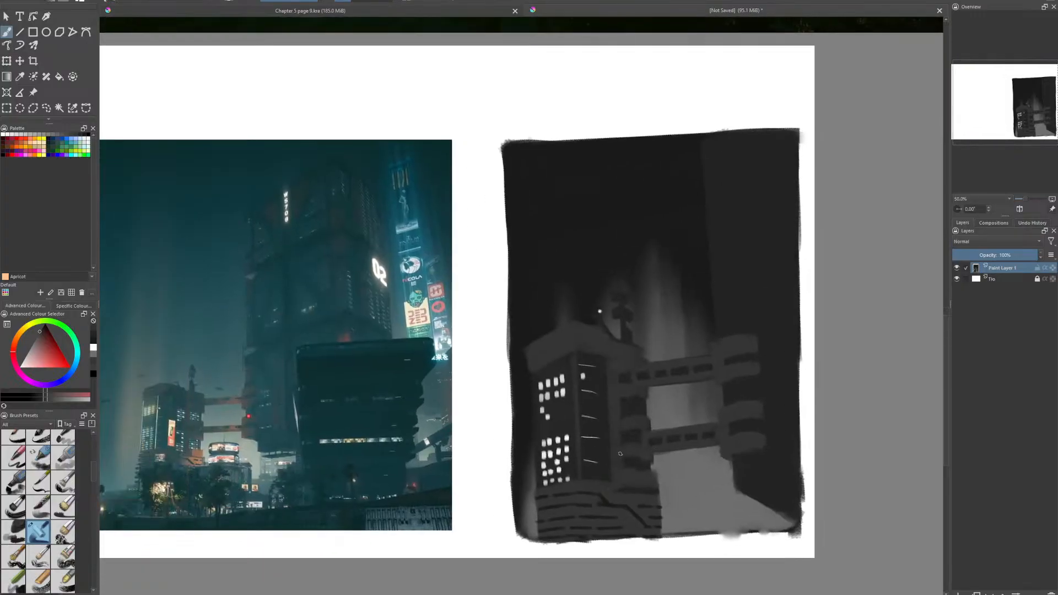
drag(374, 415, 370, 436)
drag(669, 402, 613, 406)
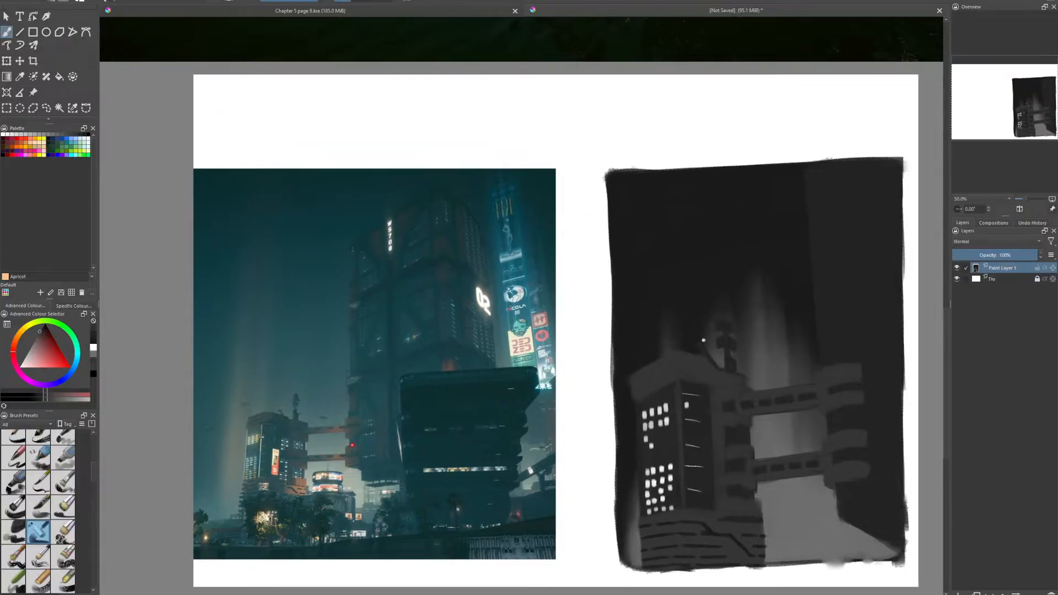
drag(575, 426, 524, 420)
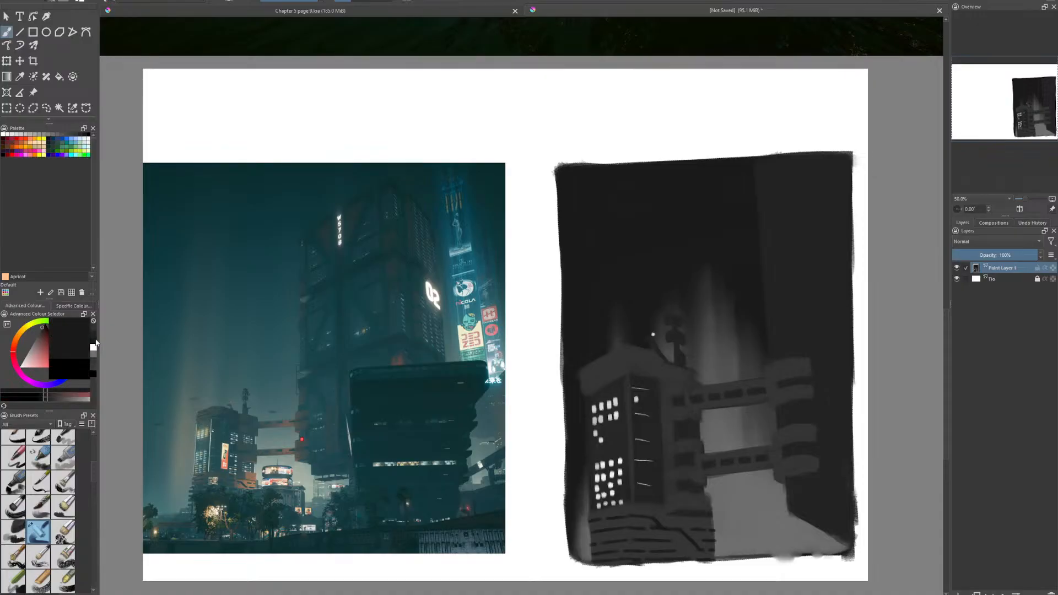
- Paint dark trim lines along both faces of the left building's roof cornice, following its perspective
scroll(616, 354, up, 3)
scroll(610, 372, down, 2)
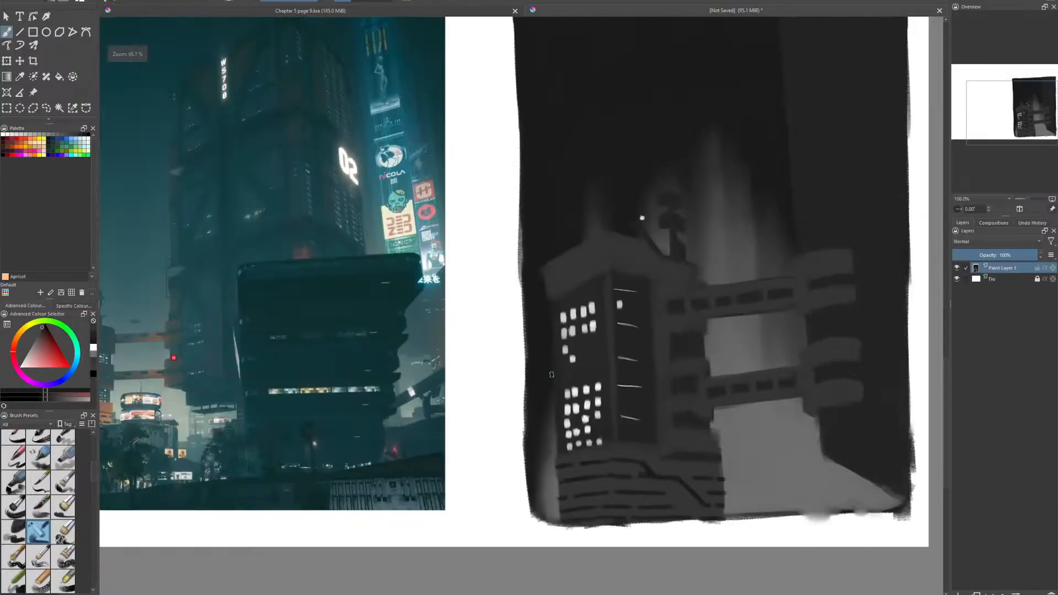
drag(655, 263, 754, 306)
scroll(755, 305, up, 1)
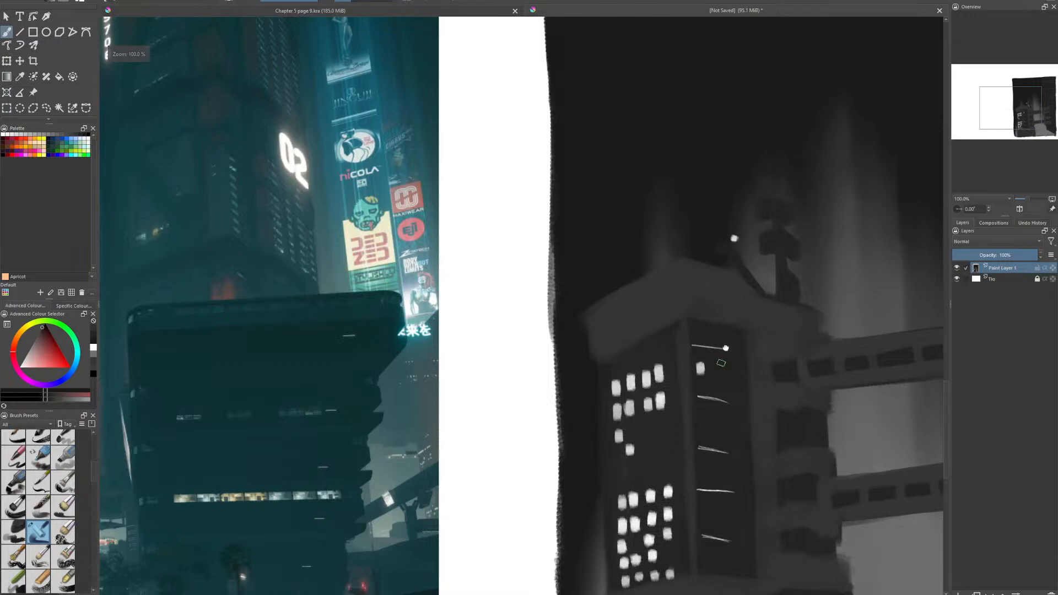
drag(722, 363, 754, 305)
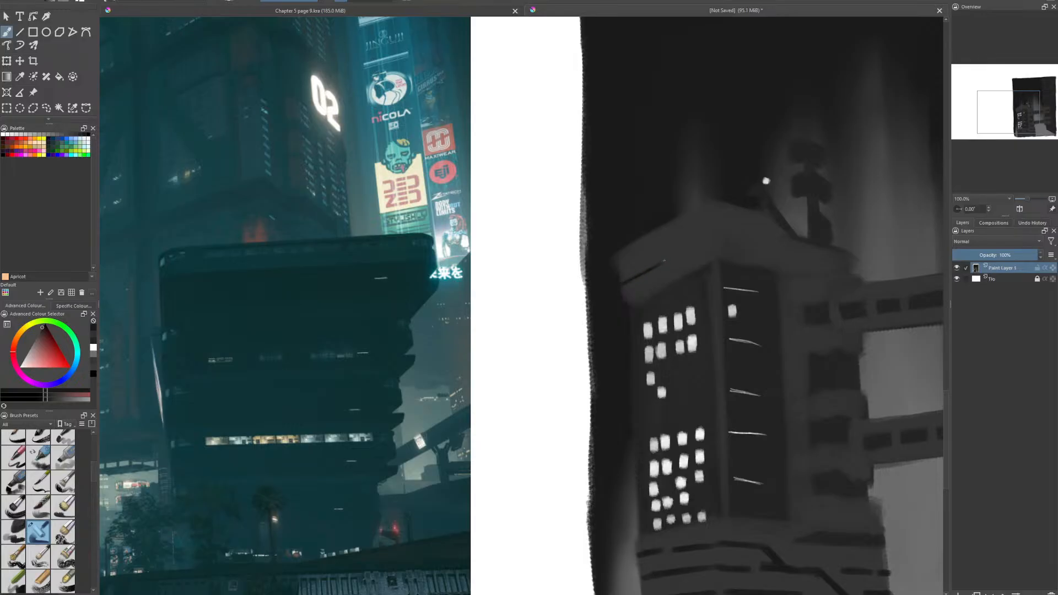
mouse_move(678, 254)
mouse_down()
mouse_move(719, 225)
mouse_move(700, 243)
mouse_move(755, 245)
mouse_up()
drag(621, 272, 672, 243)
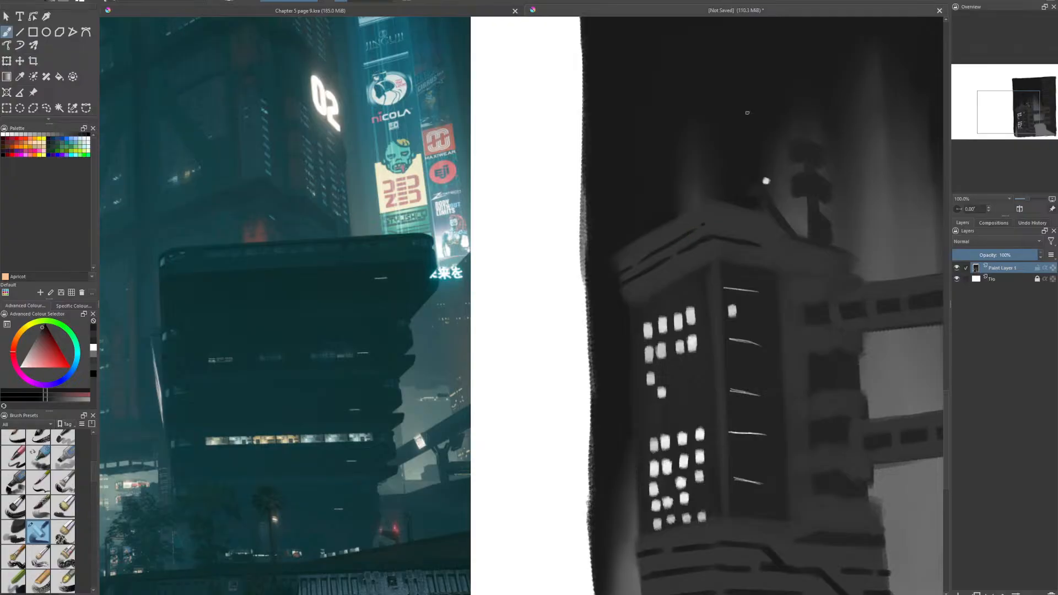
drag(713, 225, 731, 228)
scroll(618, 406, down, 4)
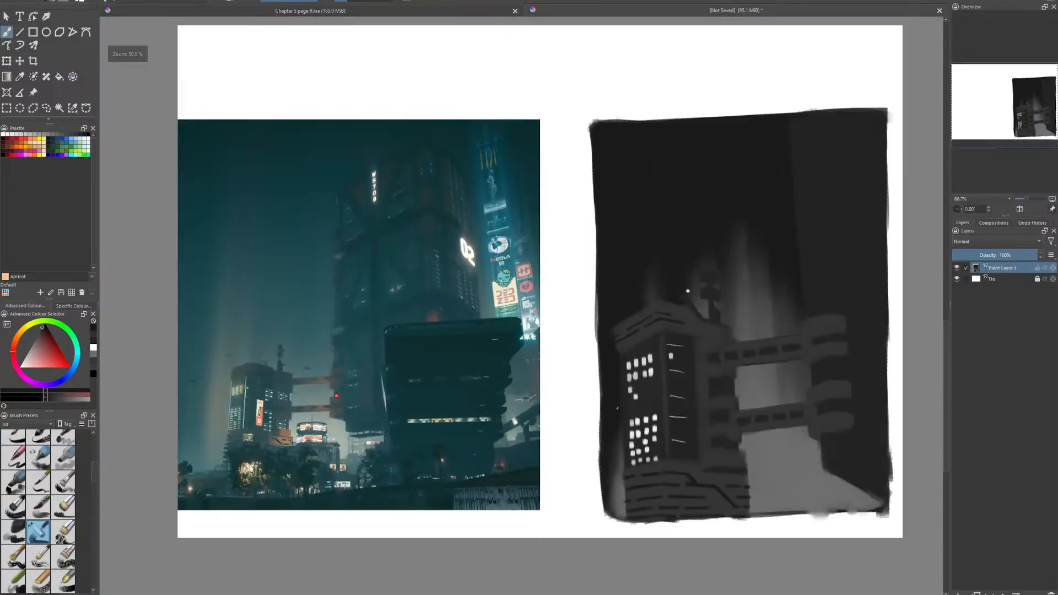
scroll(764, 415, up, 3)
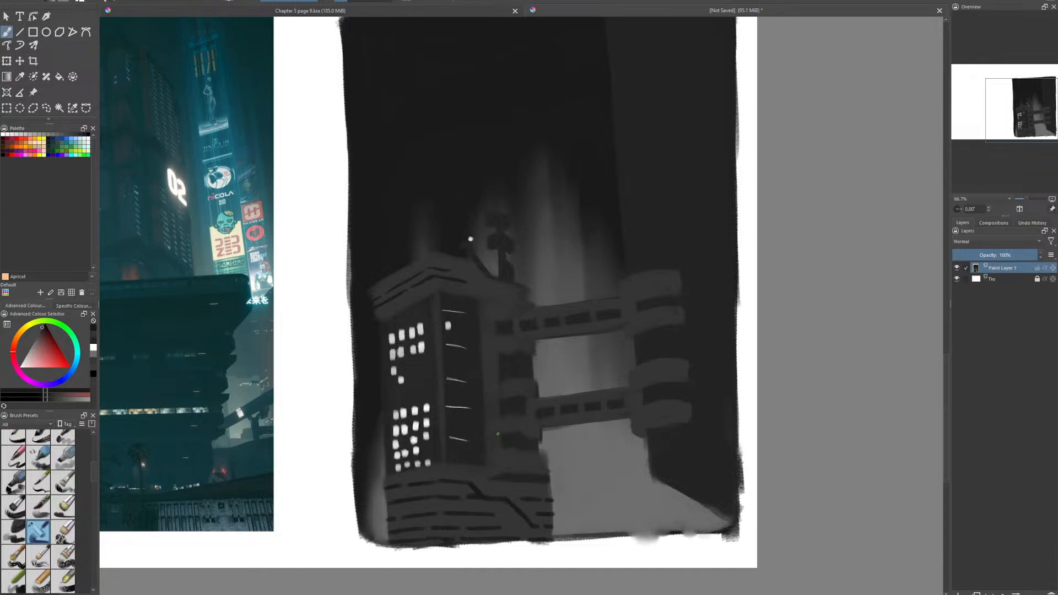
scroll(498, 433, down, 2)
scroll(504, 428, up, 2)
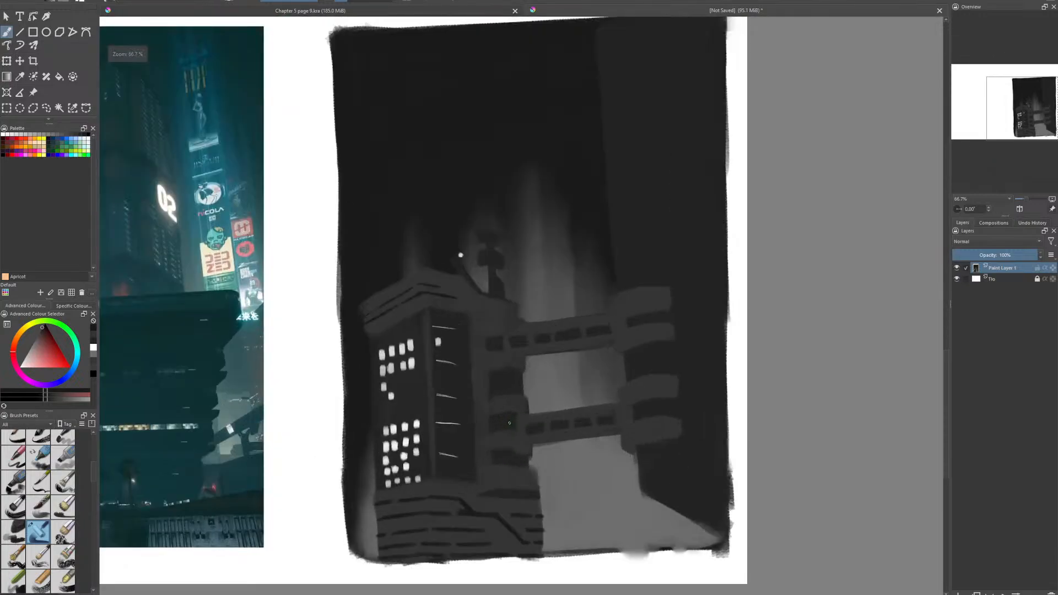
scroll(510, 423, down, 2)
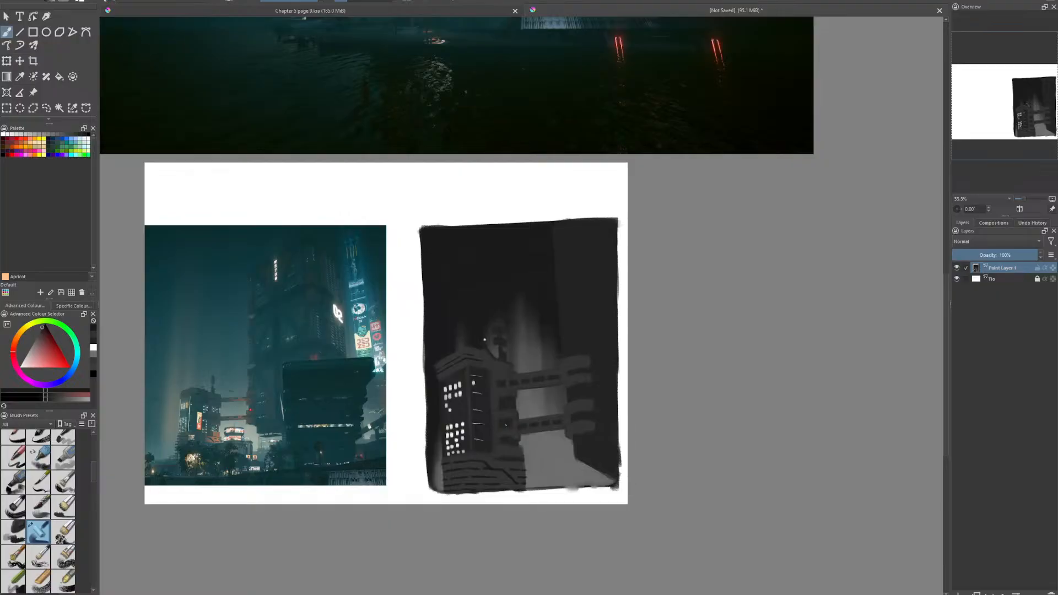
scroll(505, 425, up, 1)
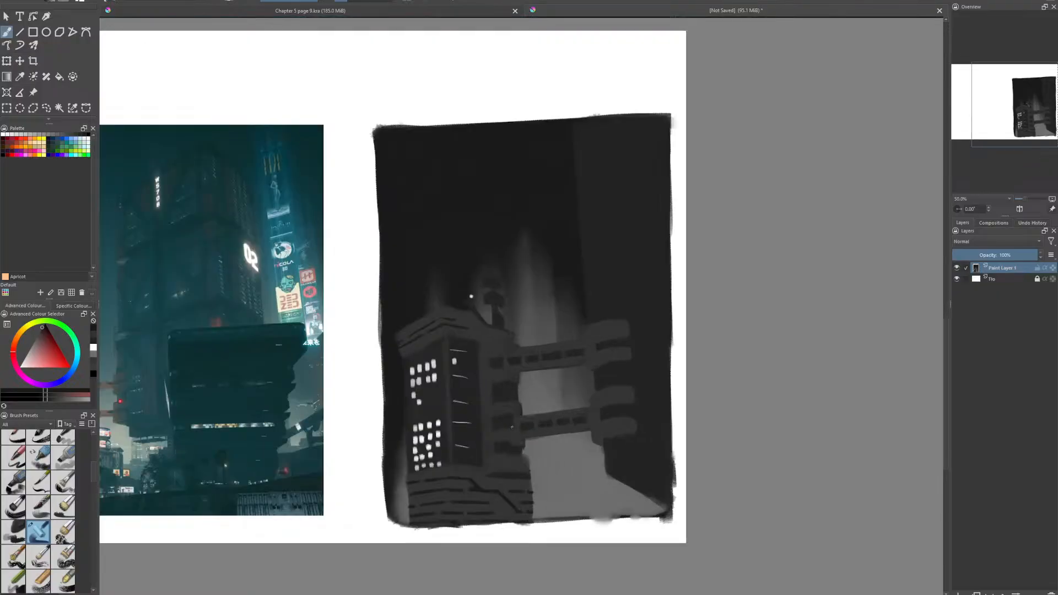
drag(512, 426, 630, 422)
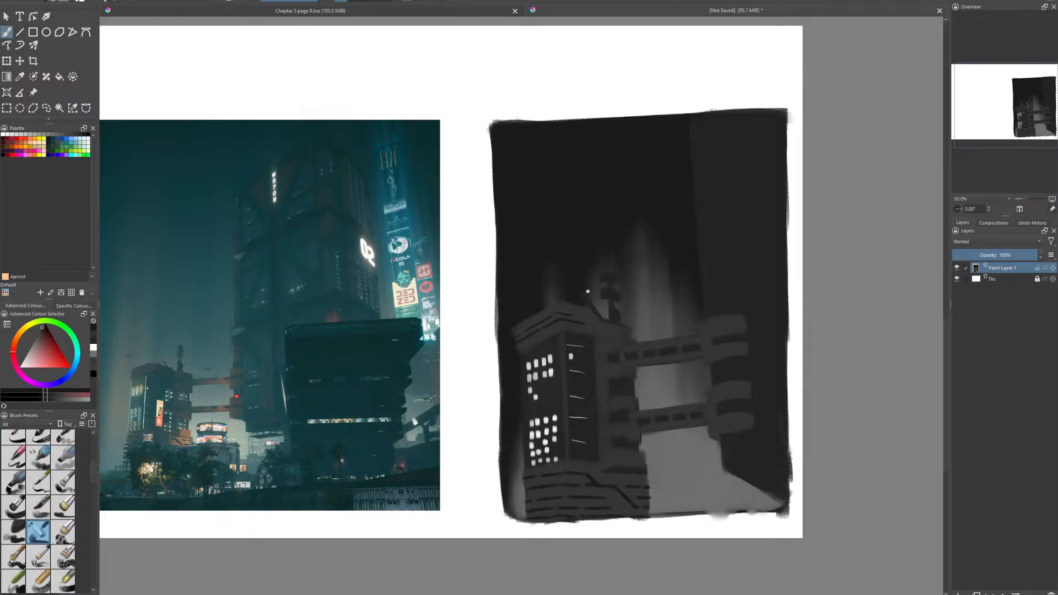
- Compare the greyscale value study with the reference photo at several magnifications
drag(574, 328, 618, 330)
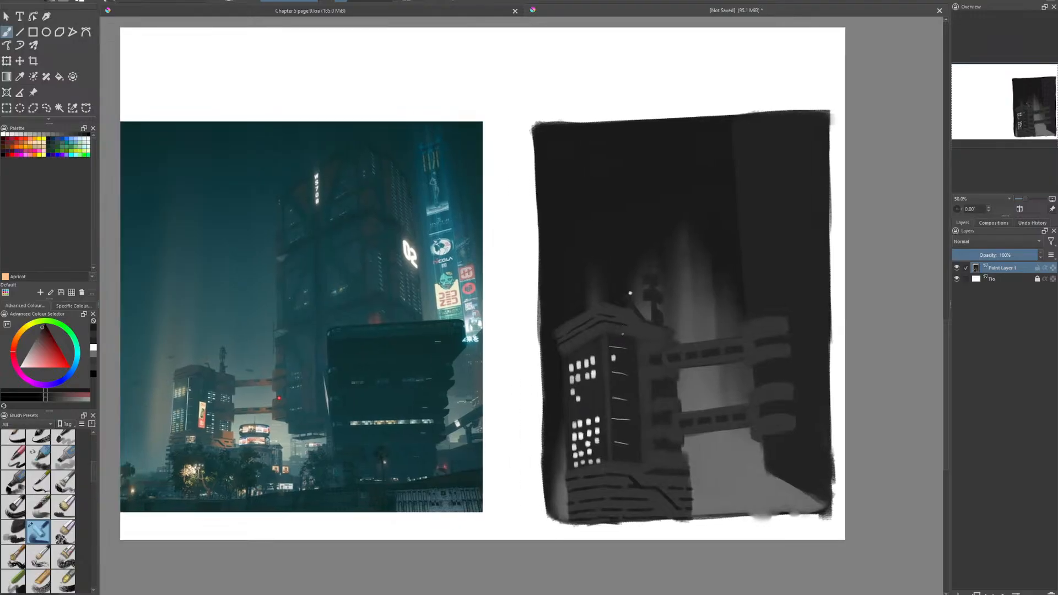
scroll(677, 396, up, 1)
scroll(673, 393, down, 1)
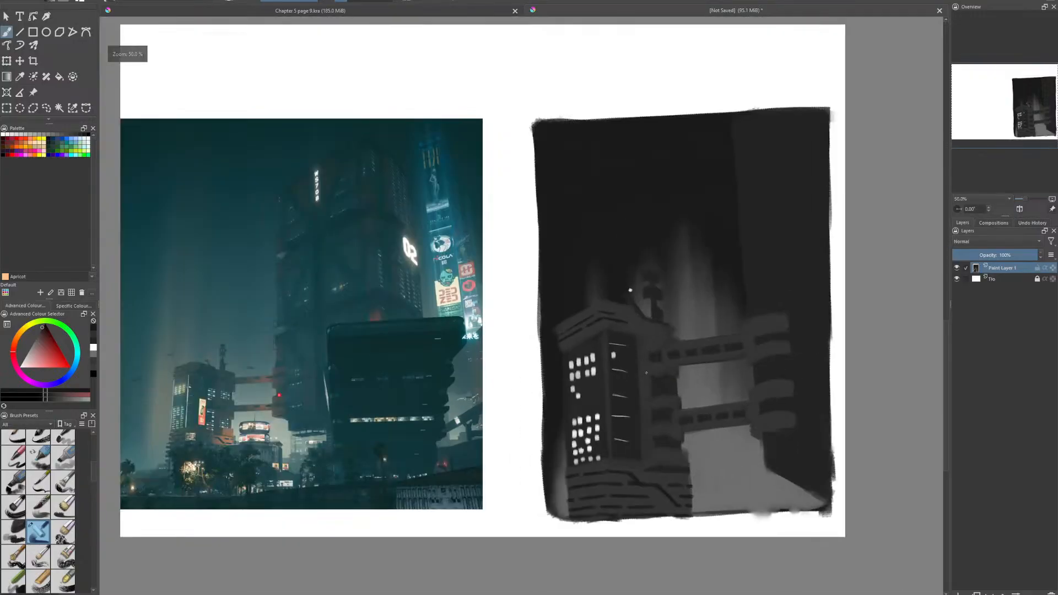
scroll(610, 354, up, 2)
scroll(610, 349, down, 1)
drag(594, 339, 576, 235)
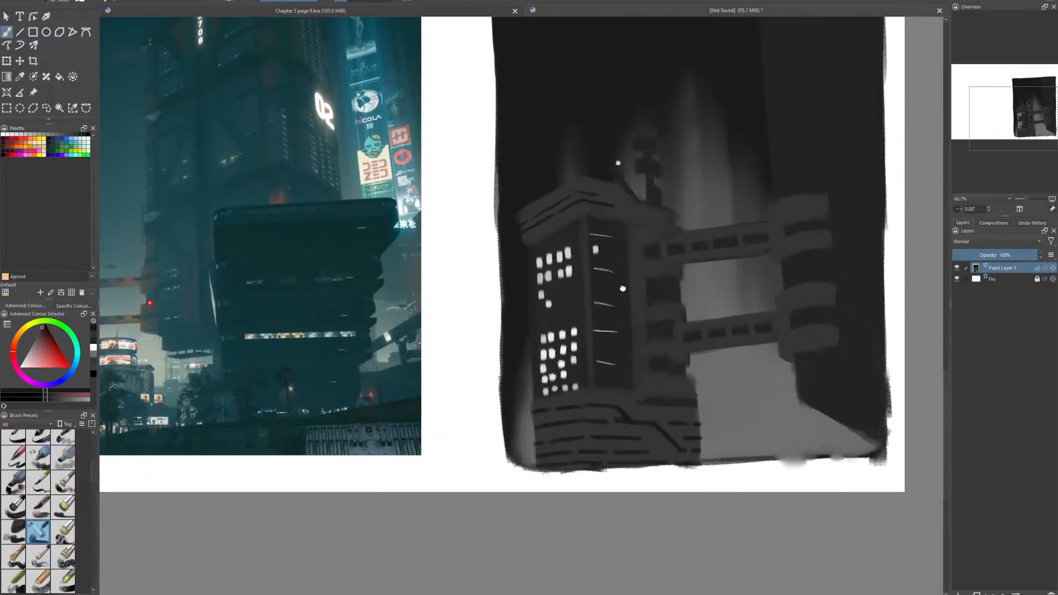
drag(623, 288, 514, 398)
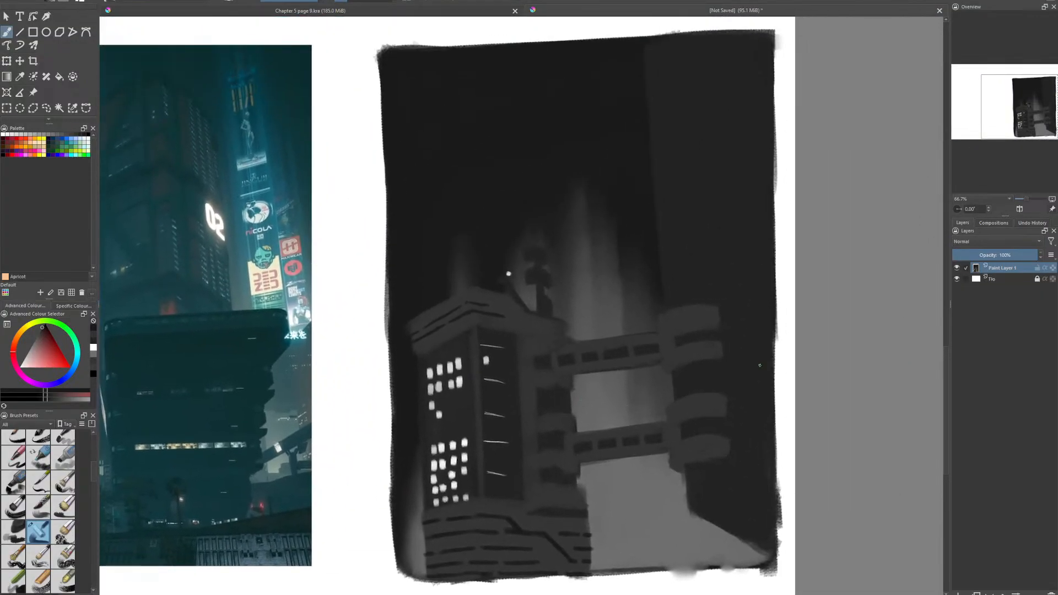
scroll(730, 377, down, 1)
scroll(760, 385, up, 1)
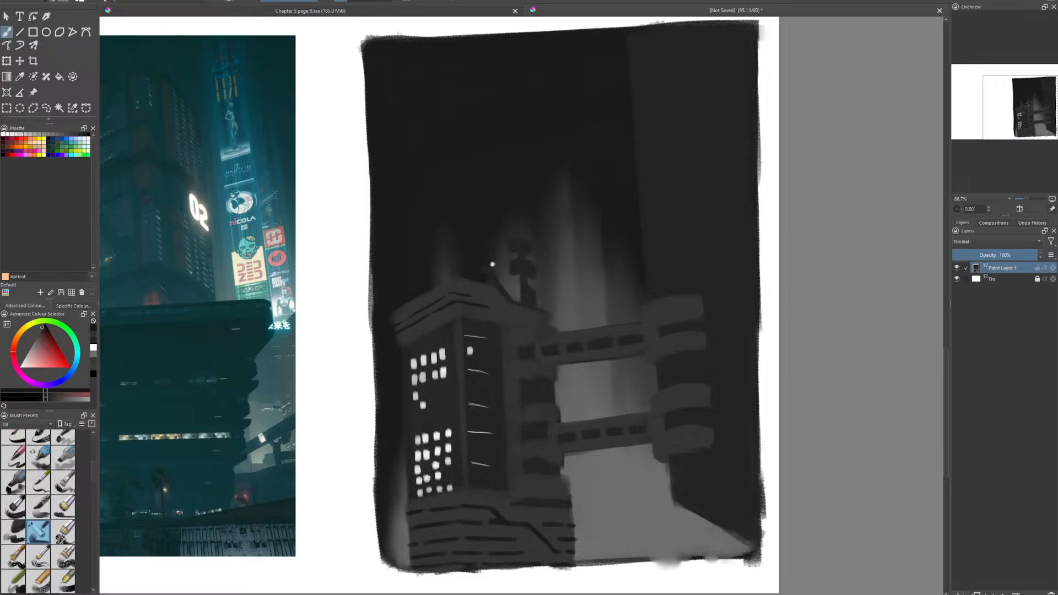
- Add a new paint layer above the value study and set up a white inking brush for sketching
click(958, 593)
drag(685, 368, 648, 365)
click(20, 368)
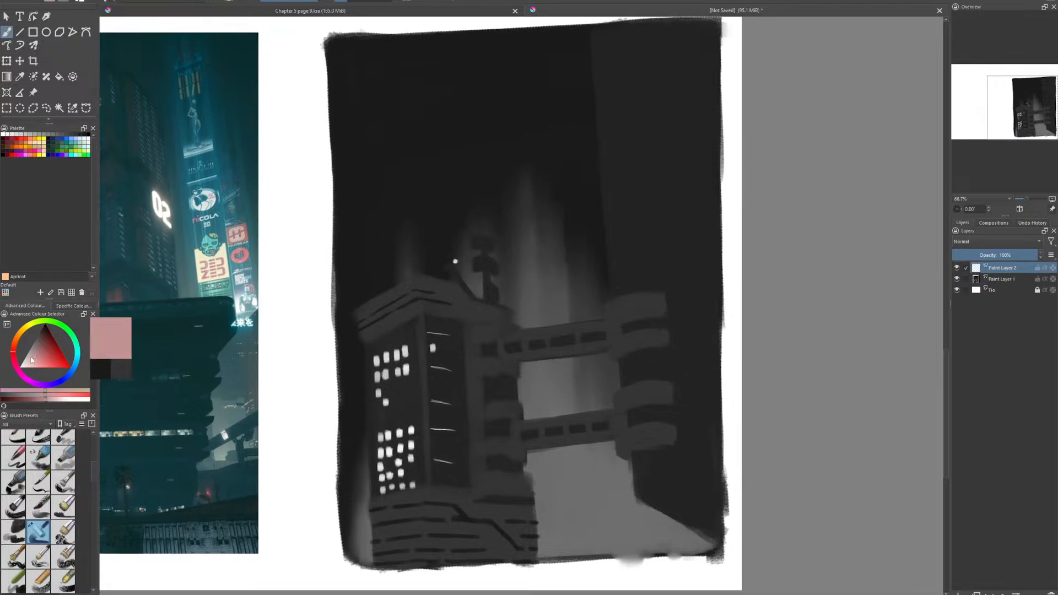
scroll(63, 469, up, 3)
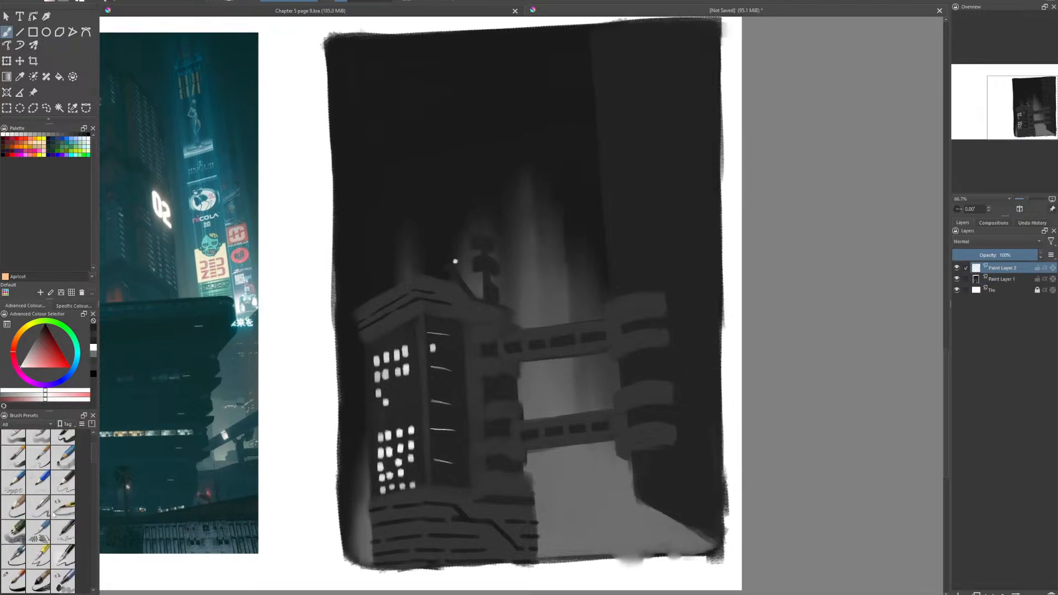
click(15, 579)
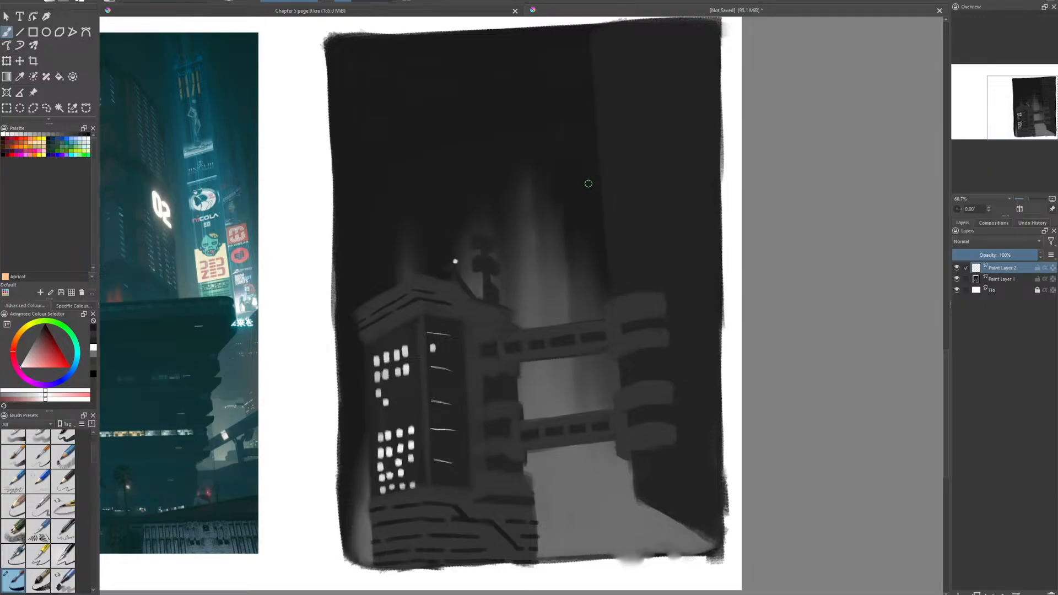
- Sketch a large white head circle over the cityscape's right half, with curved vertical and horizontal guide lines
mouse_move(594, 181)
mouse_down()
mouse_move(559, 185)
mouse_move(473, 304)
mouse_move(609, 462)
mouse_move(649, 457)
mouse_up()
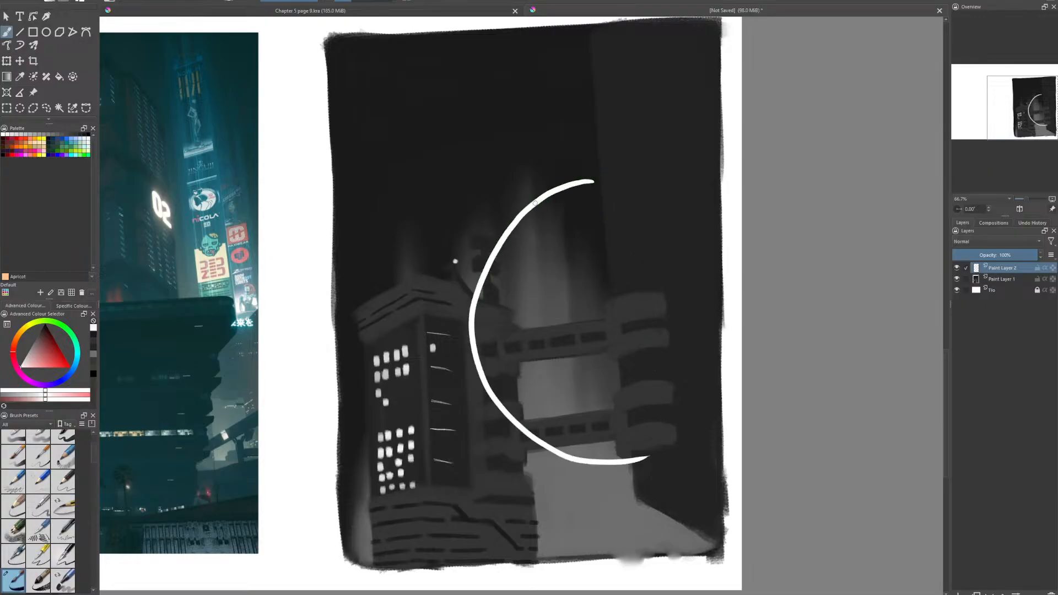
mouse_move(552, 190)
mouse_down()
mouse_move(634, 179)
mouse_move(672, 190)
mouse_move(717, 248)
mouse_up()
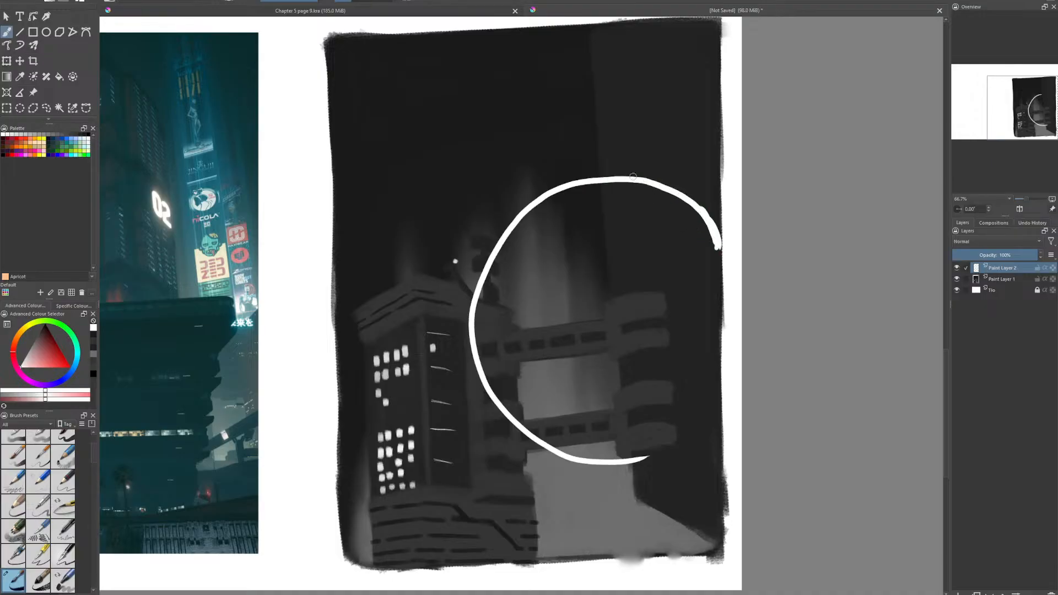
mouse_move(634, 180)
mouse_down()
mouse_move(575, 232)
mouse_move(552, 329)
mouse_move(584, 438)
mouse_up()
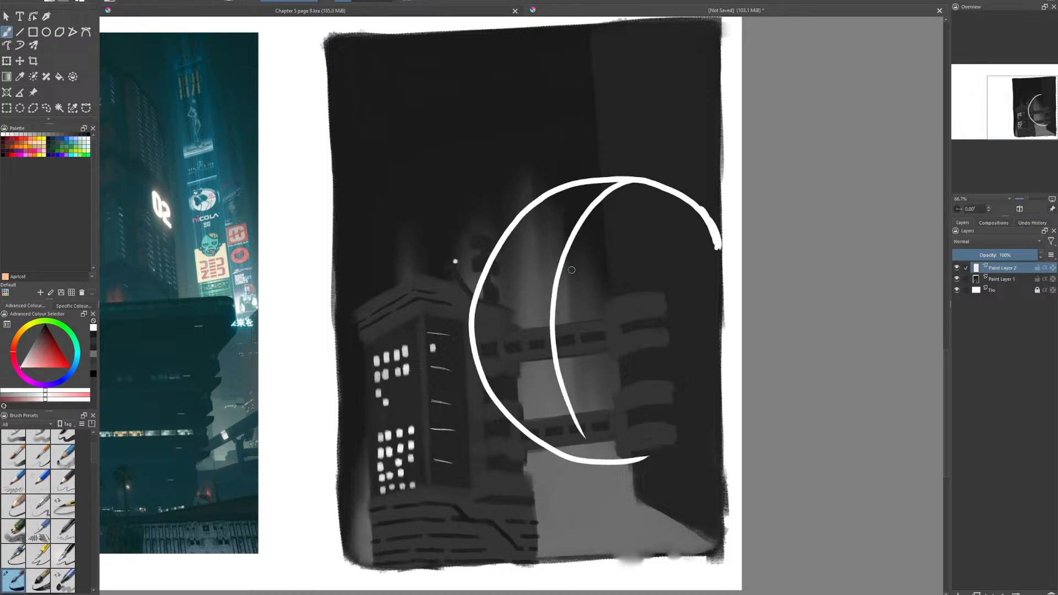
mouse_move(475, 305)
mouse_down()
mouse_move(634, 275)
mouse_move(723, 326)
mouse_up()
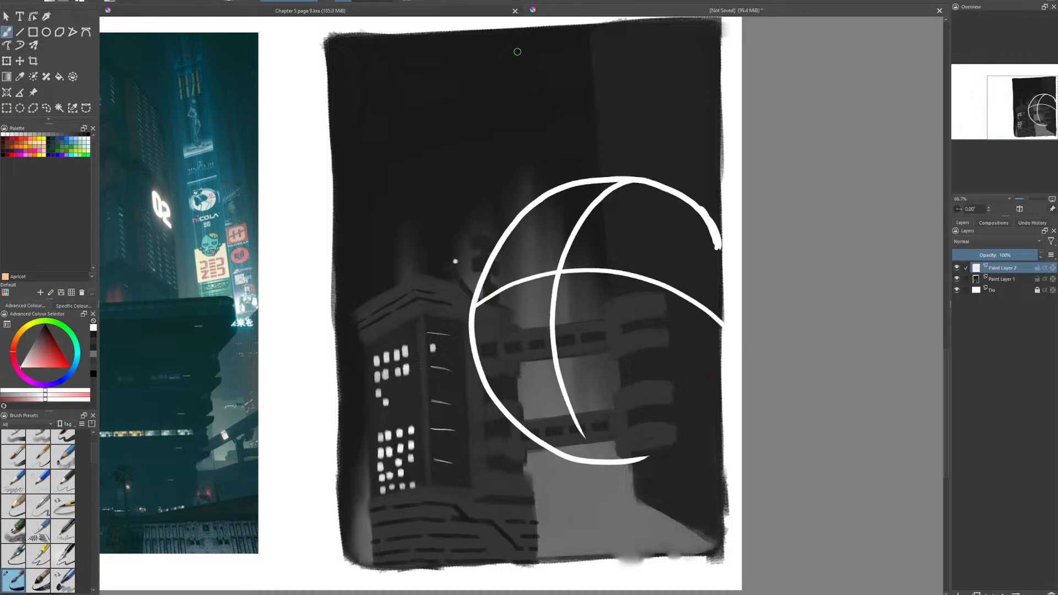
- Sketch the two side arcs of the snout's base ellipse, running down from the head's horizontal guide
drag(584, 273, 631, 335)
key(ctrl+z)
drag(594, 271, 625, 287)
mouse_move(631, 292)
mouse_down()
mouse_move(653, 324)
mouse_move(652, 362)
mouse_move(672, 389)
mouse_up()
mouse_move(545, 273)
mouse_down()
mouse_move(525, 275)
mouse_move(500, 304)
mouse_move(508, 303)
mouse_move(485, 365)
mouse_up()
drag(513, 295, 483, 373)
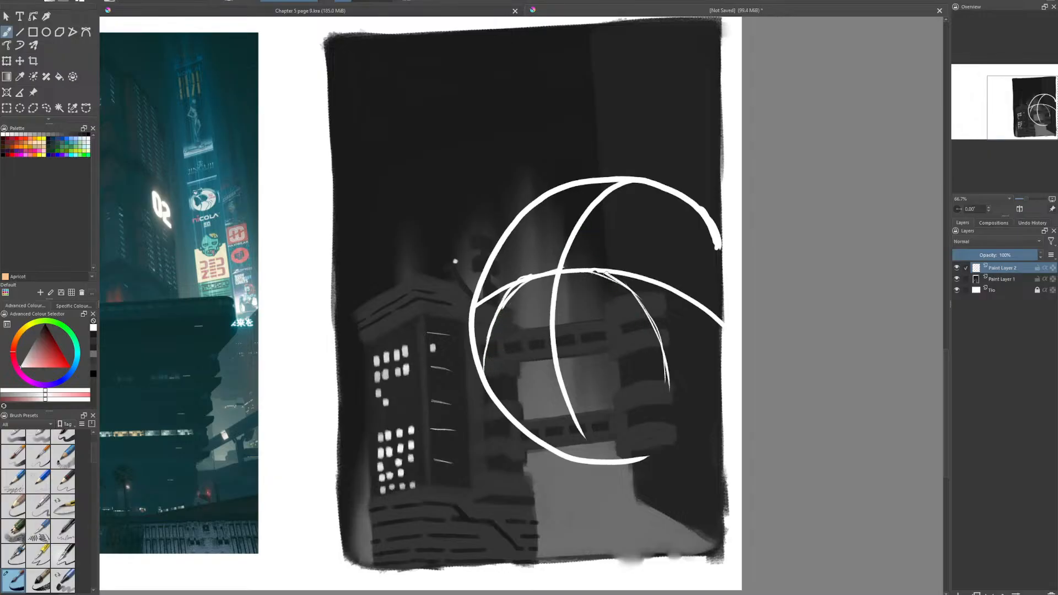
- Reinforce the right arc of the snout's base and close it along the bottom
drag(592, 270, 644, 303)
drag(605, 272, 635, 303)
mouse_move(654, 337)
mouse_down()
mouse_move(663, 394)
mouse_move(569, 427)
mouse_up()
mouse_move(643, 415)
mouse_down()
mouse_move(578, 425)
mouse_move(488, 385)
mouse_up()
- Draw the arc at the top of the neck, close the head circle's underside and add both neck sides
drag(527, 431, 551, 420)
mouse_move(527, 429)
mouse_down()
mouse_move(566, 410)
mouse_move(649, 421)
mouse_move(677, 444)
mouse_up()
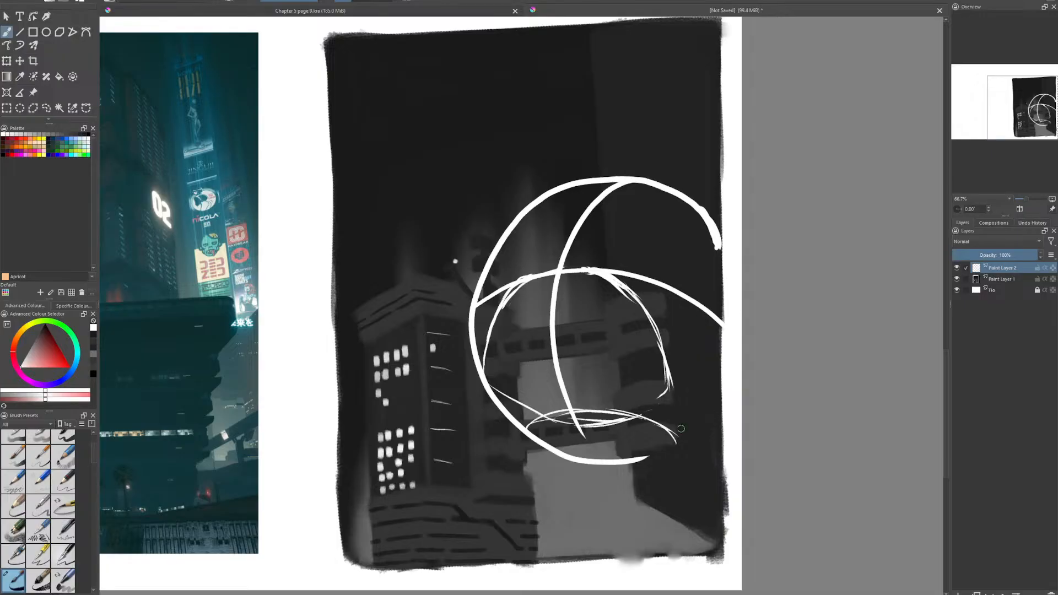
drag(650, 456, 719, 417)
mouse_move(525, 438)
mouse_down()
mouse_move(532, 495)
mouse_move(518, 550)
mouse_up()
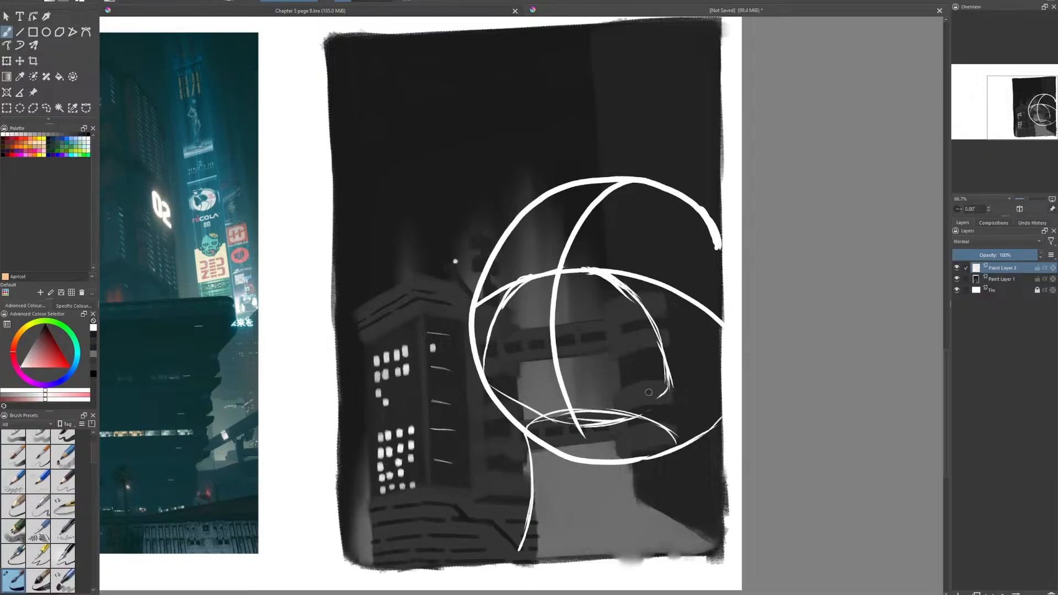
drag(676, 451, 697, 546)
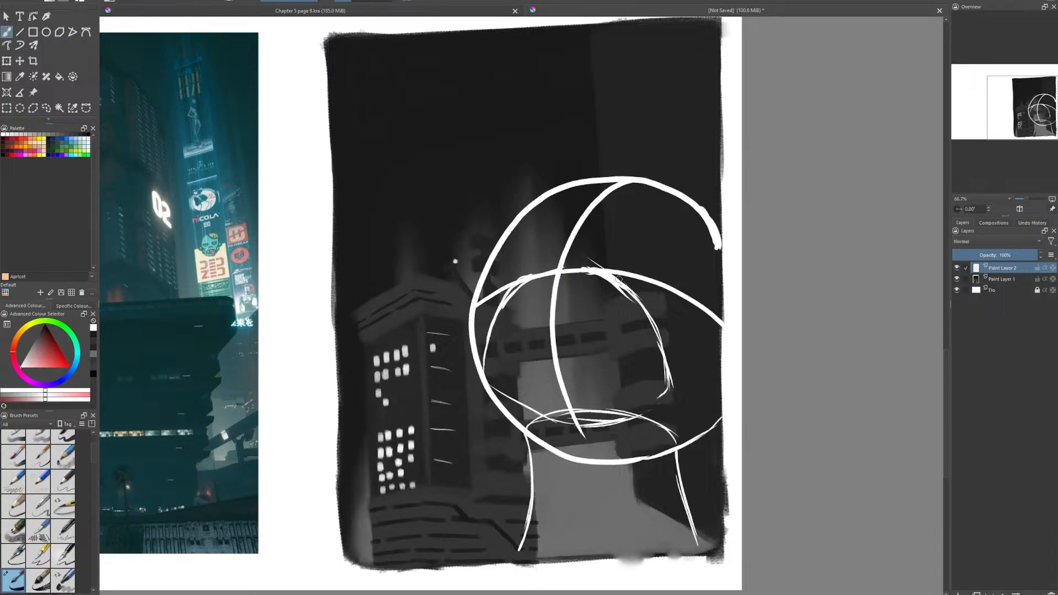
- Outline a boxy snout projecting up and to the left from the head, down to the chin
drag(618, 279, 503, 192)
mouse_move(492, 256)
mouse_down()
mouse_move(518, 280)
mouse_move(423, 197)
mouse_up()
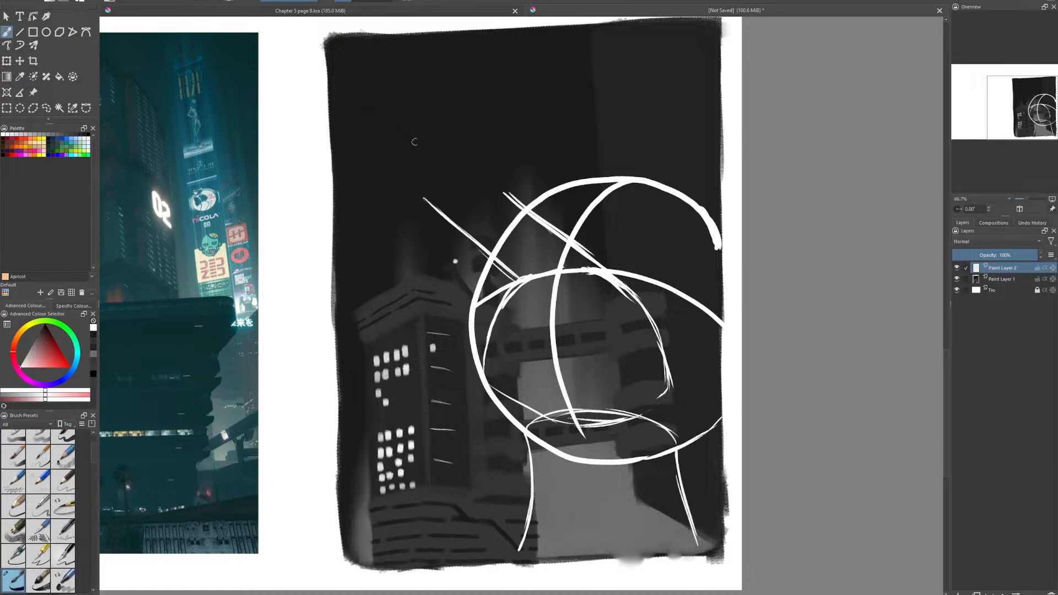
drag(507, 193, 424, 199)
drag(426, 197, 404, 254)
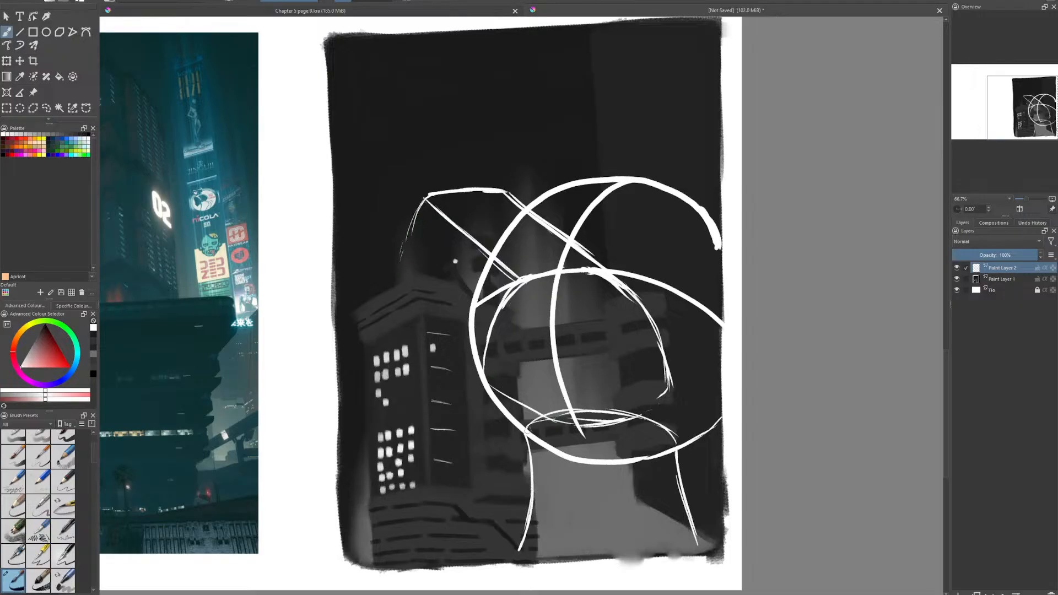
mouse_move(527, 425)
mouse_down()
mouse_move(411, 330)
mouse_move(390, 282)
mouse_move(406, 245)
mouse_up()
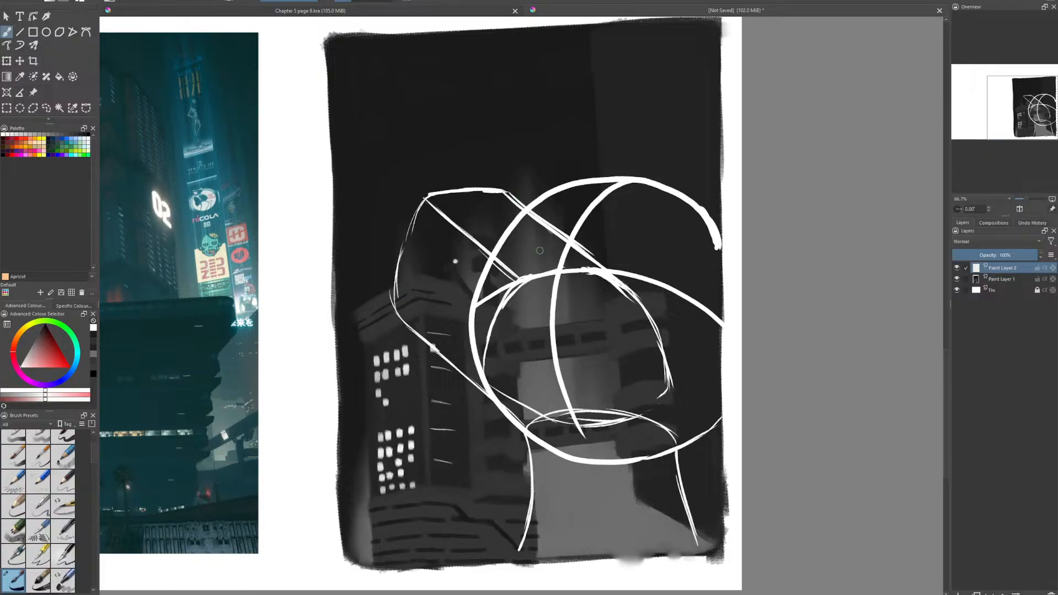
- Add the snout's inner front edge, its lower front line and the diagonal side line running back across the head
drag(502, 211, 485, 297)
mouse_move(398, 309)
mouse_down()
mouse_move(491, 308)
mouse_move(632, 370)
mouse_up()
drag(557, 326, 661, 380)
- Erase the parts of the head circle and guide lines that overlap the snout
key(e)
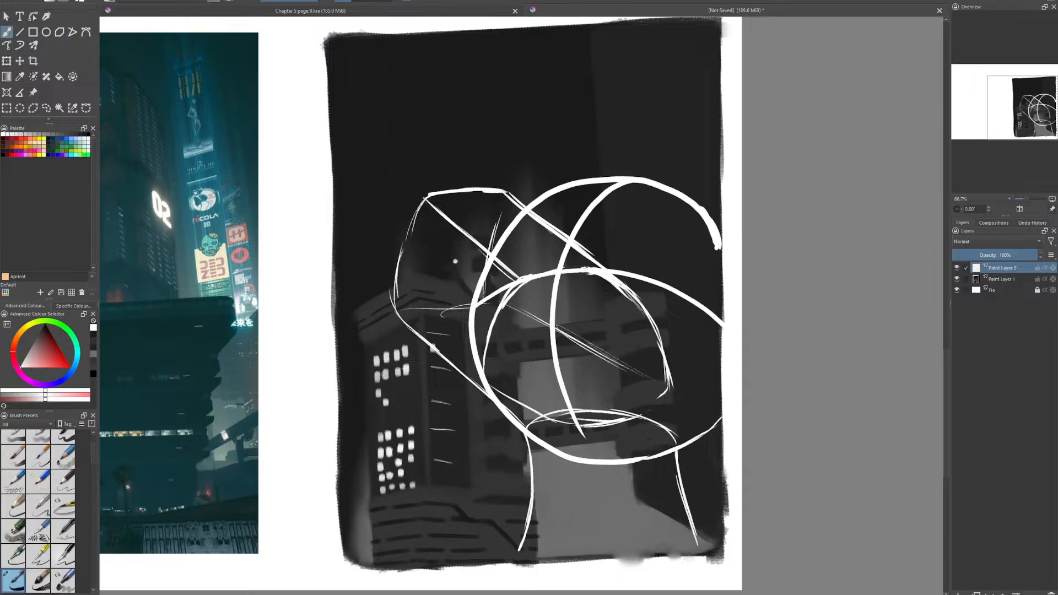
drag(559, 251, 591, 271)
drag(580, 269, 592, 275)
key(e)
key(e)
mouse_move(592, 267)
mouse_down()
mouse_move(629, 301)
mouse_move(564, 251)
mouse_up()
mouse_move(505, 215)
mouse_down()
mouse_move(565, 250)
mouse_move(510, 223)
mouse_move(494, 275)
mouse_move(506, 227)
mouse_move(494, 268)
mouse_up()
mouse_move(504, 241)
mouse_down()
mouse_move(504, 272)
mouse_move(522, 280)
mouse_up()
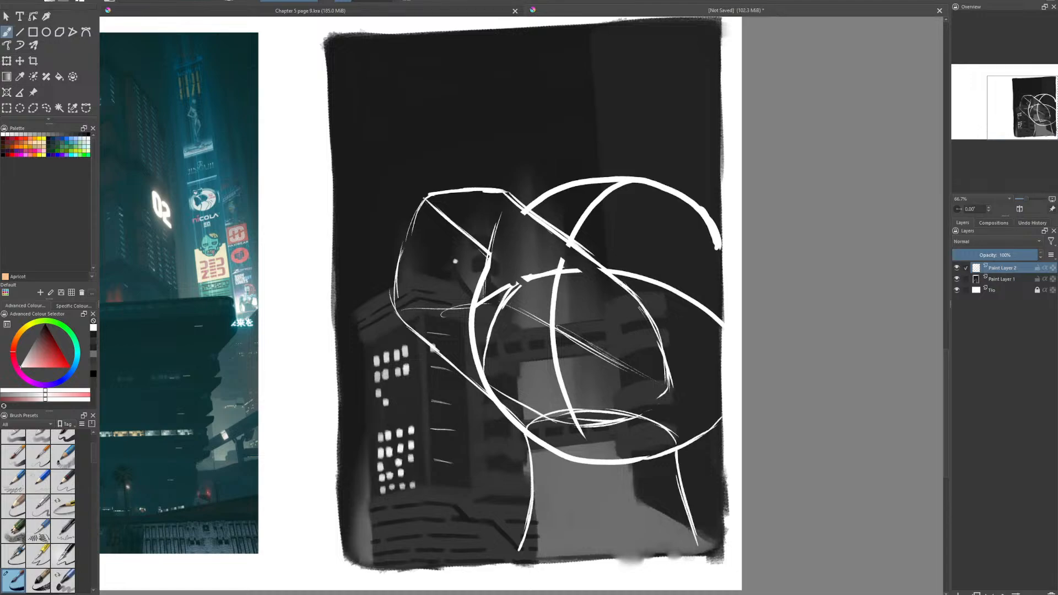
- Move the standing fox character reference image beside the painting, then return to the brush
click(33, 92)
scroll(620, 351, down, 2)
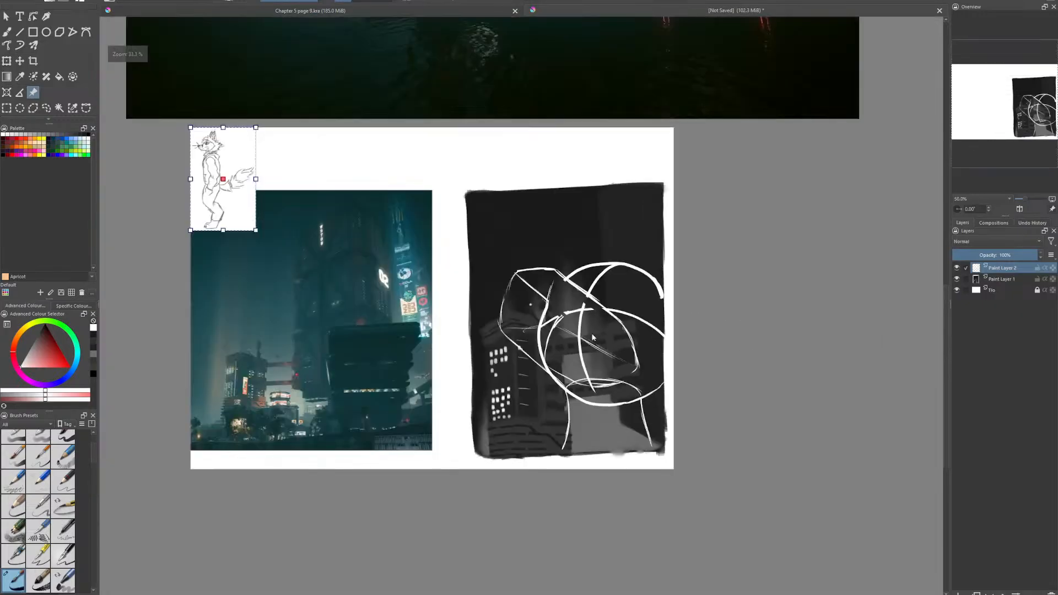
mouse_move(233, 180)
mouse_down()
mouse_move(707, 349)
mouse_move(728, 522)
mouse_up()
scroll(709, 379, up, 3)
scroll(710, 379, down, 1)
drag(776, 410, 880, 243)
click(6, 30)
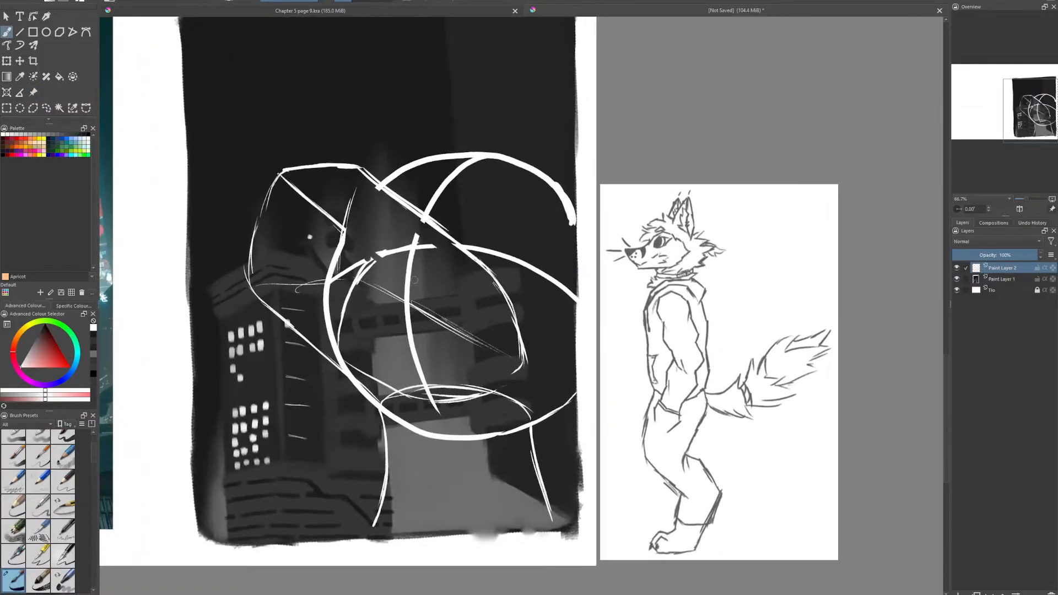
- Sketch the base curve and inner edge of the right ear at the painting's right border
drag(574, 238, 576, 293)
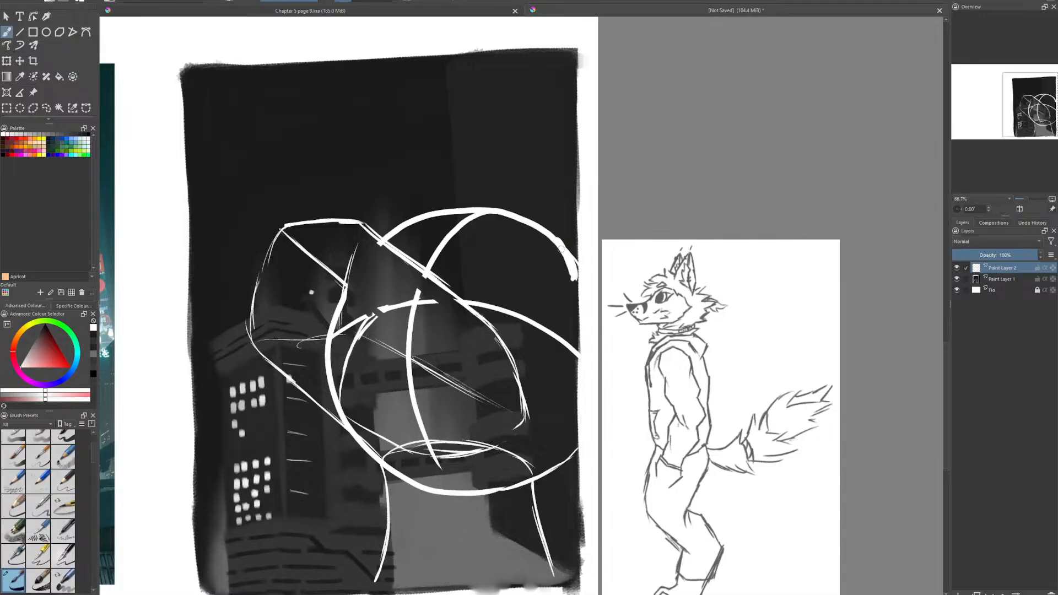
mouse_move(559, 246)
mouse_down()
mouse_move(577, 271)
mouse_move(547, 267)
mouse_move(545, 281)
mouse_move(579, 305)
mouse_up()
key(e)
key(e)
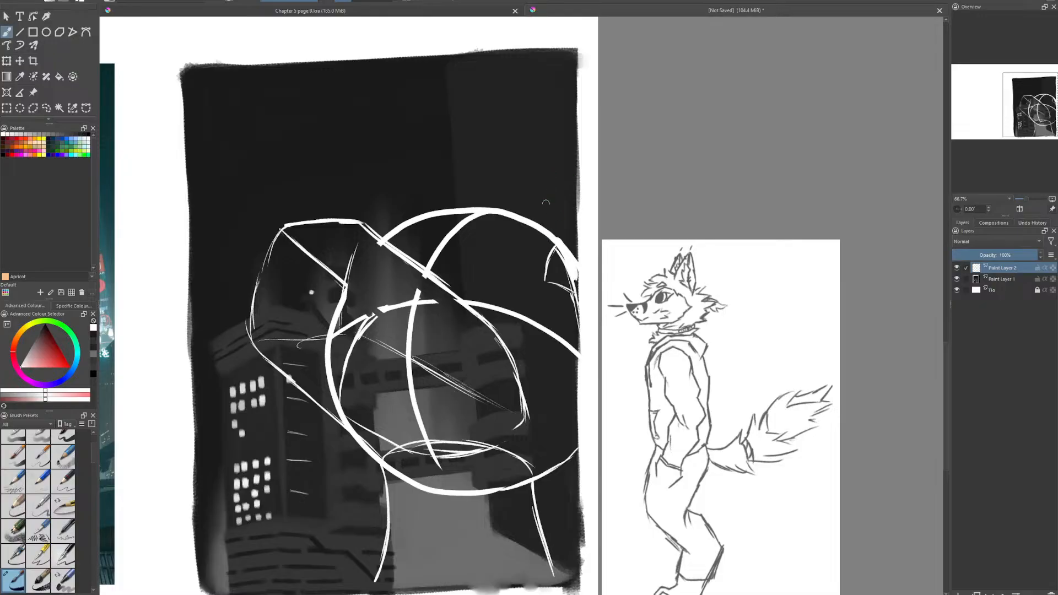
drag(546, 279, 553, 185)
drag(542, 258, 572, 159)
drag(543, 265, 576, 150)
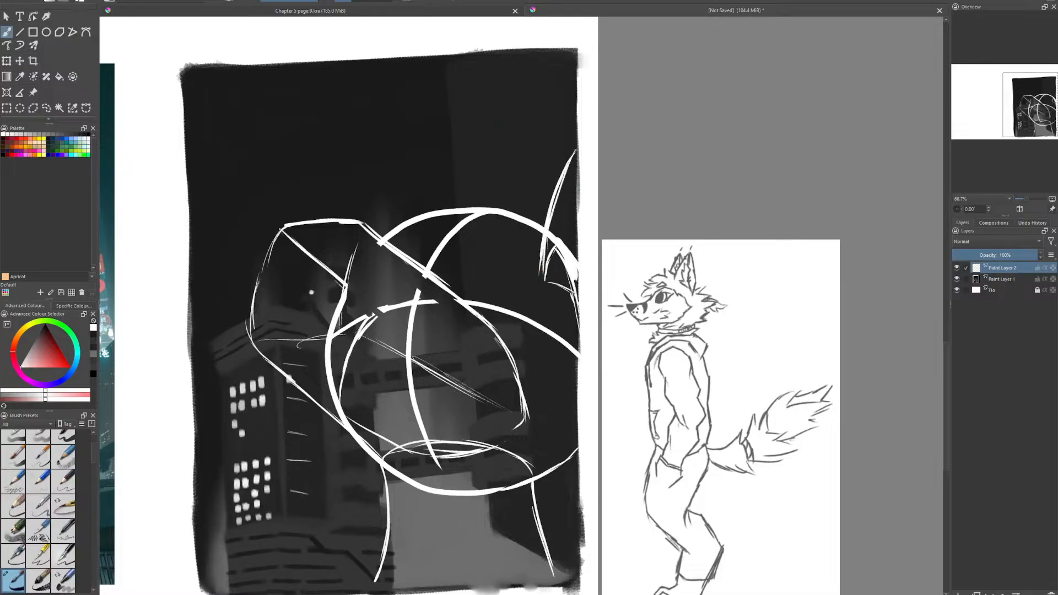
- Sketch a tall pointed left ear above the snout, with an inner fold line
drag(377, 253, 385, 252)
drag(366, 227, 364, 154)
mouse_move(435, 208)
mouse_down()
mouse_move(398, 142)
mouse_move(369, 117)
mouse_move(440, 208)
mouse_up()
drag(369, 118, 339, 177)
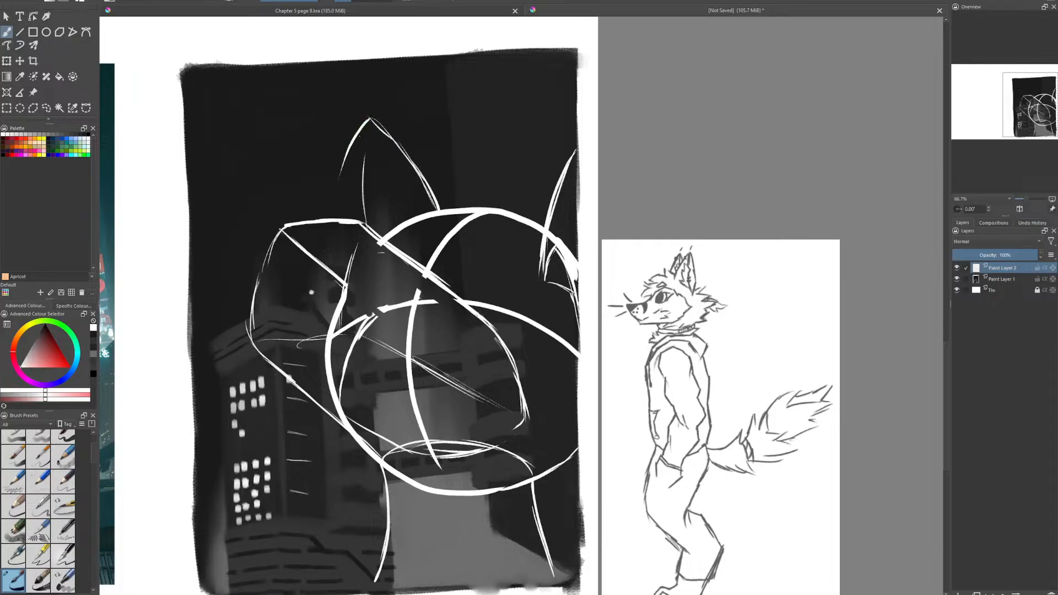
mouse_move(359, 136)
mouse_down()
mouse_move(333, 219)
mouse_move(360, 137)
mouse_move(427, 195)
mouse_up()
drag(371, 120, 435, 213)
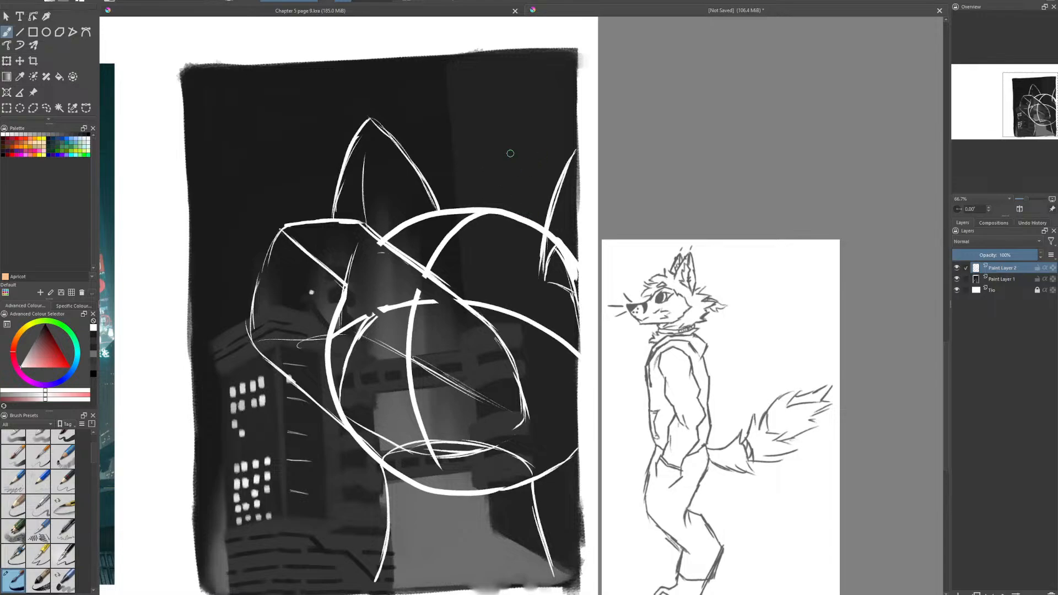
- Lower the opacity of the cityscape on Paint Layer 1 and add a new paint layer above the head sketch
click(957, 279)
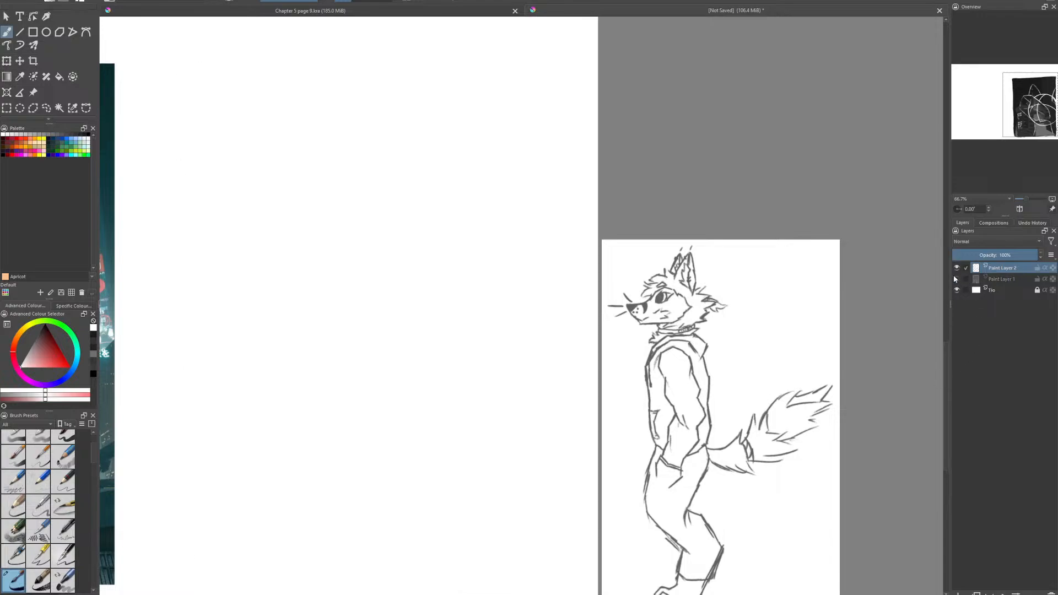
click(957, 279)
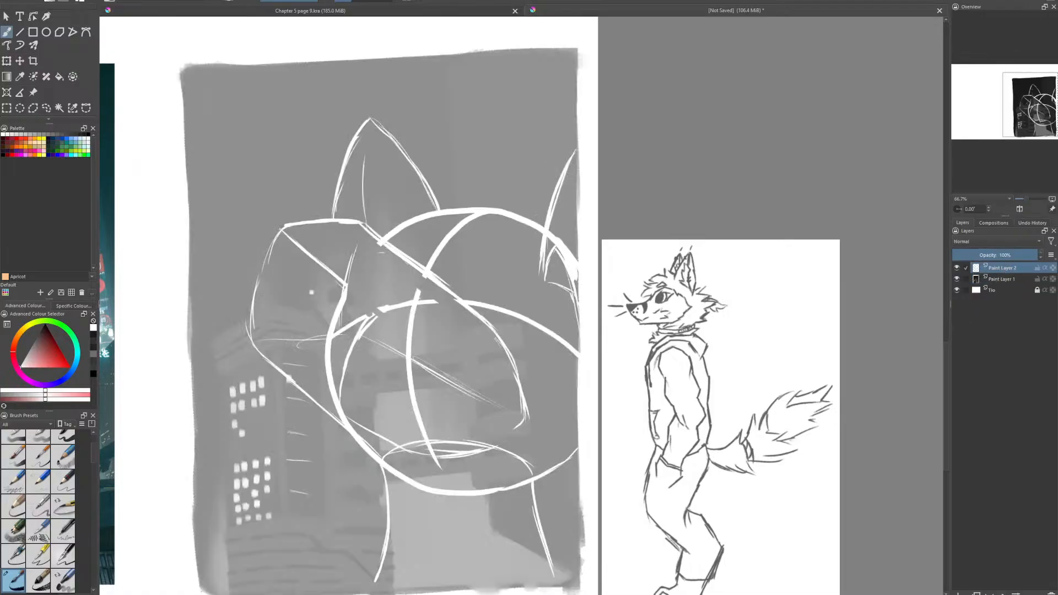
click(957, 594)
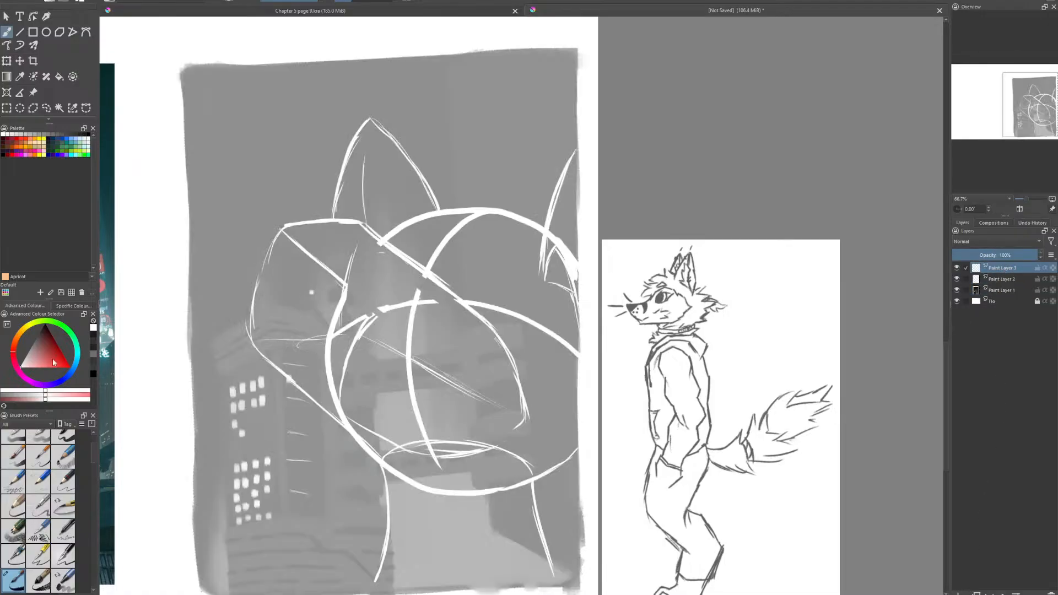
click(46, 326)
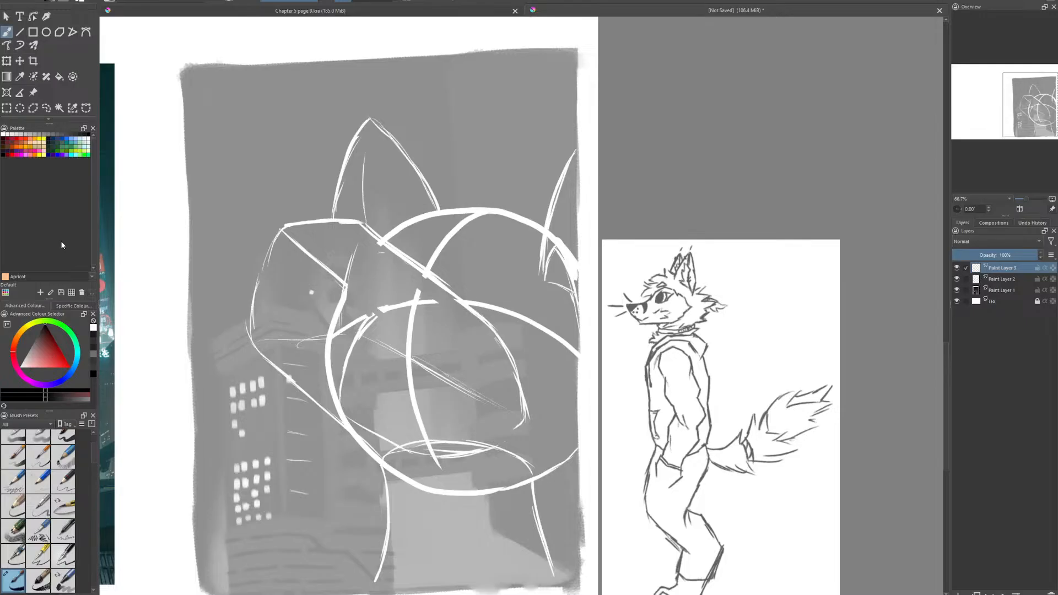
- On Paint Layer 2, sketch white brow lines and eye guides across the head behind the snout
click(1014, 291)
click(1012, 279)
click(93, 328)
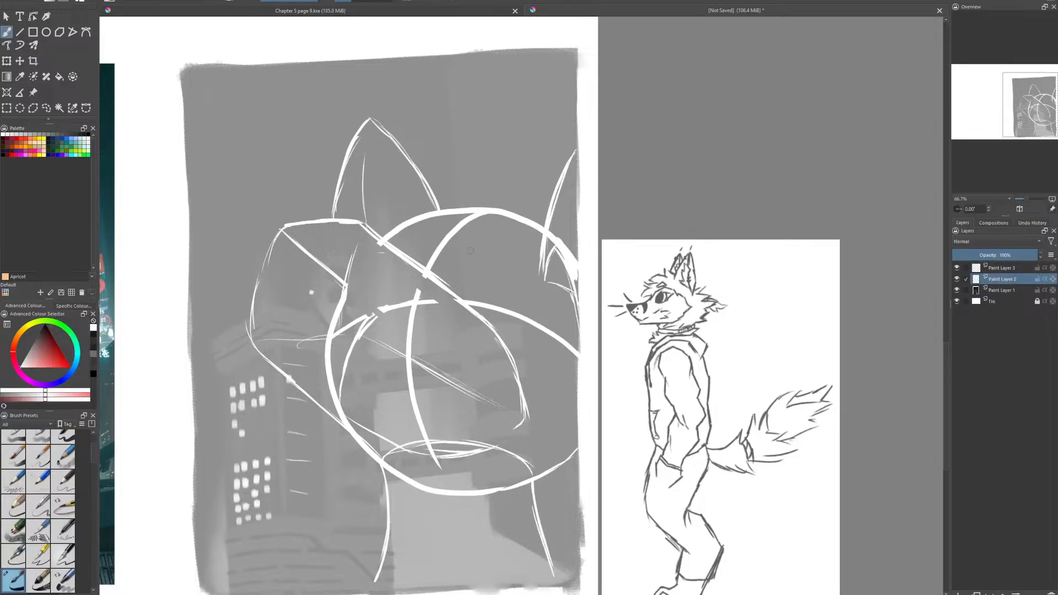
drag(393, 243, 468, 244)
drag(398, 243, 536, 247)
drag(402, 241, 442, 242)
mouse_move(438, 276)
mouse_down()
mouse_move(464, 246)
mouse_move(521, 242)
mouse_up()
mouse_move(413, 262)
mouse_down()
mouse_move(413, 244)
mouse_move(392, 243)
mouse_move(416, 244)
mouse_up()
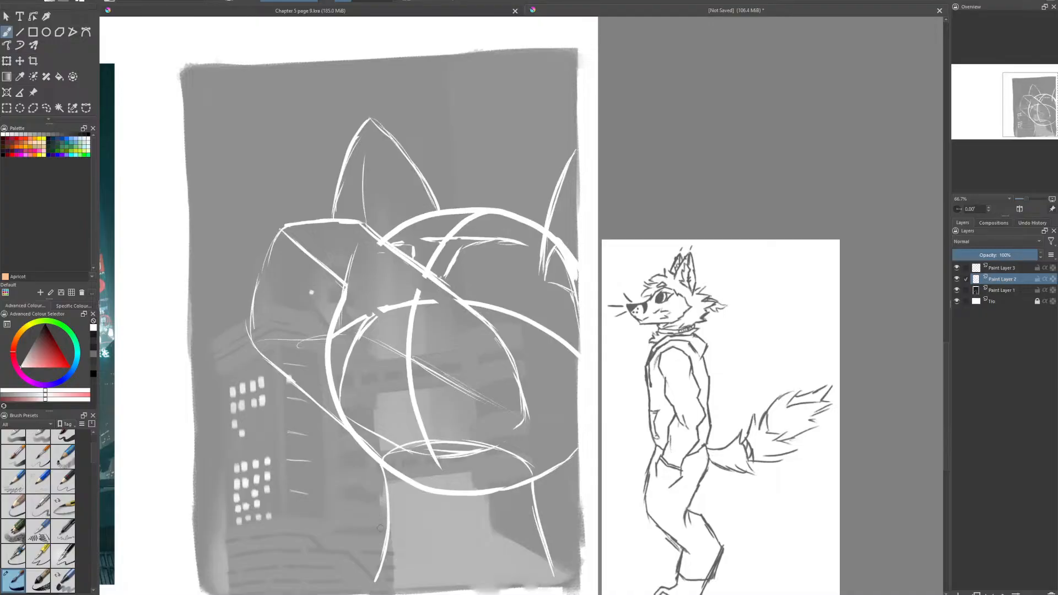
- Sketch a two-edged collar around the neck with a knot on its right side
drag(381, 522, 379, 539)
mouse_move(550, 518)
mouse_down()
mouse_move(552, 532)
mouse_move(518, 524)
mouse_move(506, 556)
mouse_move(554, 536)
mouse_move(555, 514)
mouse_move(559, 534)
mouse_move(512, 521)
mouse_move(387, 526)
mouse_move(496, 525)
mouse_up()
key(e)
key(e)
key(e)
key(e)
drag(401, 529, 488, 530)
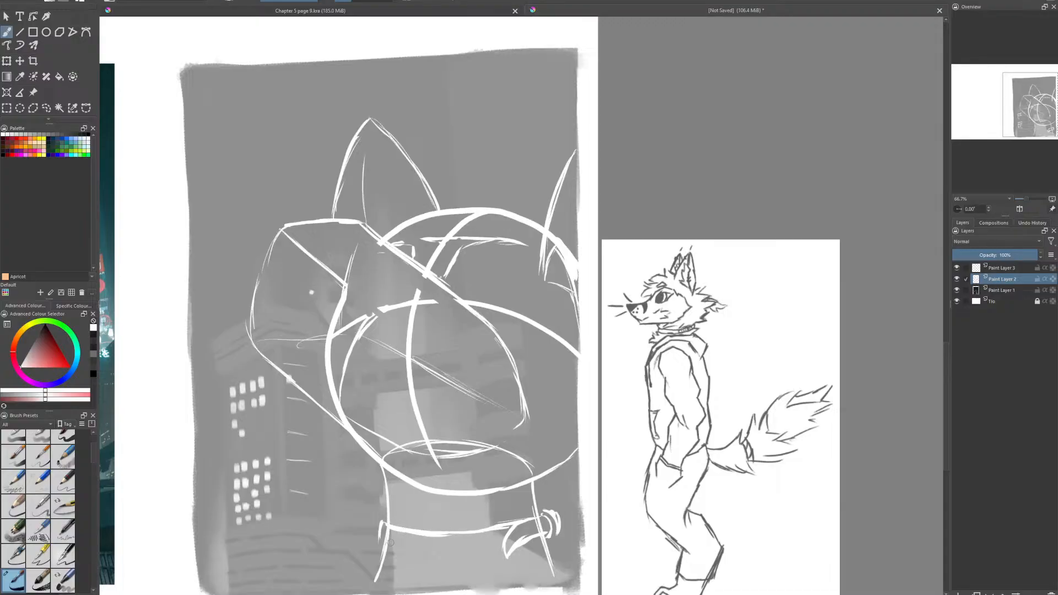
mouse_move(378, 539)
mouse_down()
mouse_move(425, 557)
mouse_move(504, 551)
mouse_up()
- Add jagged fur tufts along both sides of the neck and two short detail lines on the collar's front
drag(381, 546, 347, 594)
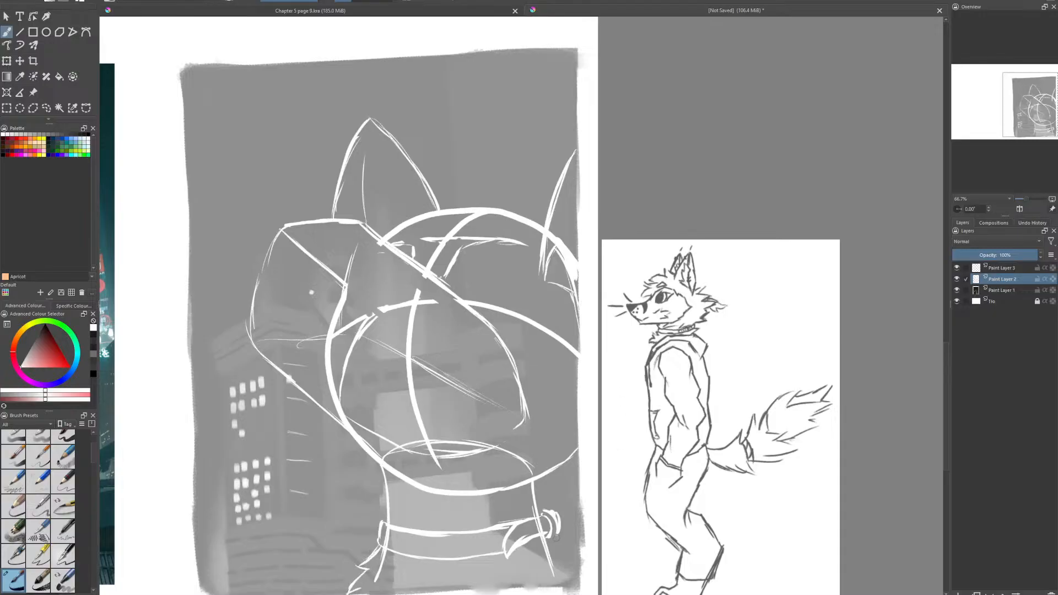
mouse_move(561, 535)
mouse_down()
mouse_move(554, 544)
mouse_move(571, 550)
mouse_move(518, 548)
mouse_move(576, 557)
mouse_move(581, 590)
mouse_up()
mouse_move(372, 461)
mouse_down()
mouse_move(344, 490)
mouse_move(355, 524)
mouse_move(380, 525)
mouse_up()
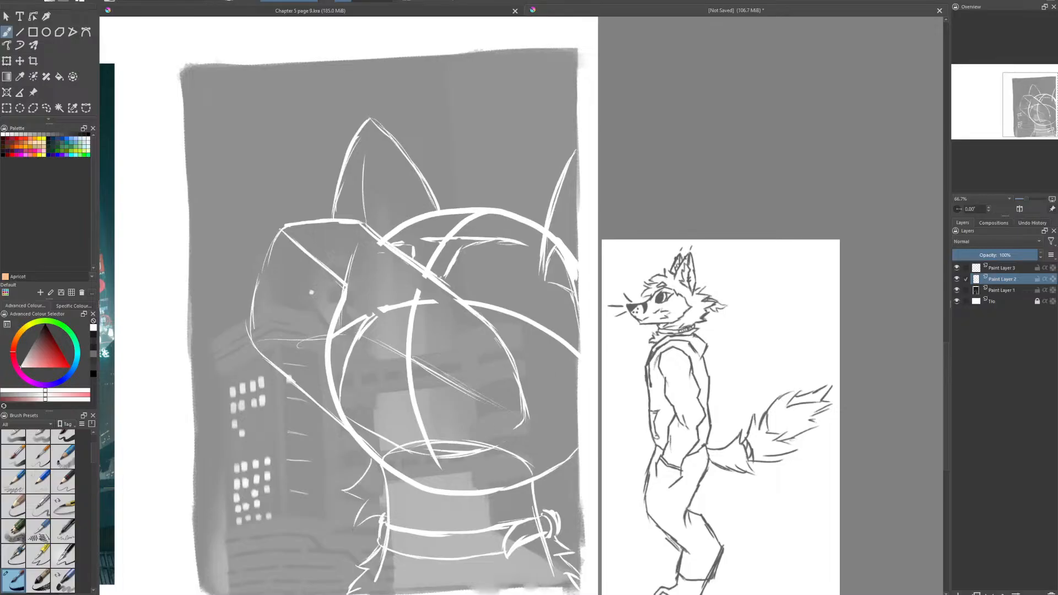
drag(445, 524, 439, 554)
drag(460, 531, 446, 546)
drag(567, 468, 555, 519)
drag(579, 456, 561, 486)
- Extend the snout tip upward to a higher point and erase the old upper corner edges
mouse_move(263, 268)
mouse_down()
mouse_move(292, 208)
mouse_move(307, 205)
mouse_up()
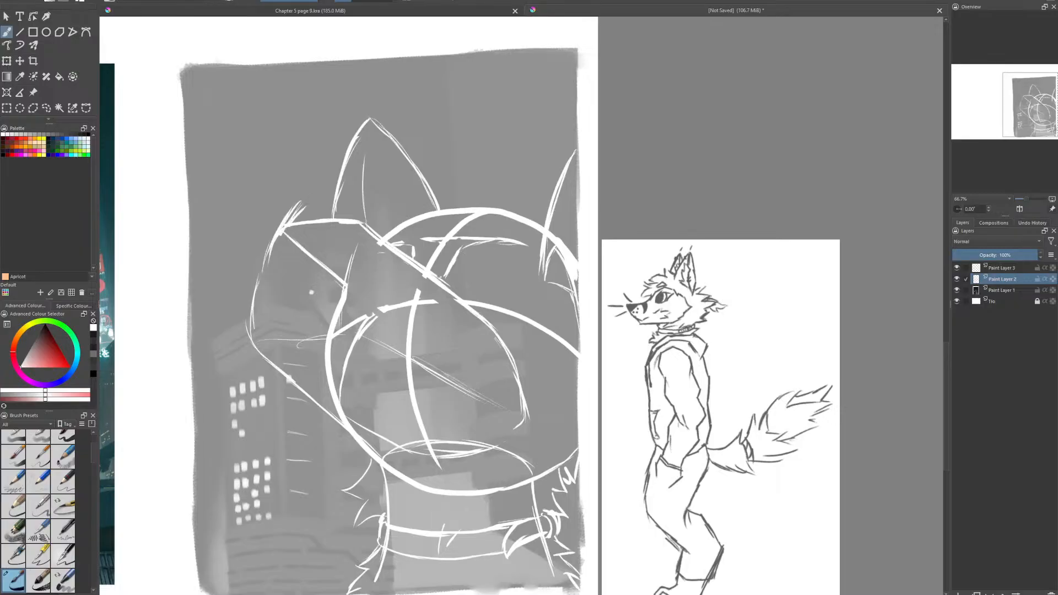
mouse_move(383, 240)
mouse_down()
mouse_move(297, 196)
mouse_move(262, 254)
mouse_move(266, 245)
mouse_up()
drag(307, 203, 274, 246)
drag(302, 208, 268, 254)
key(e)
drag(304, 205, 259, 266)
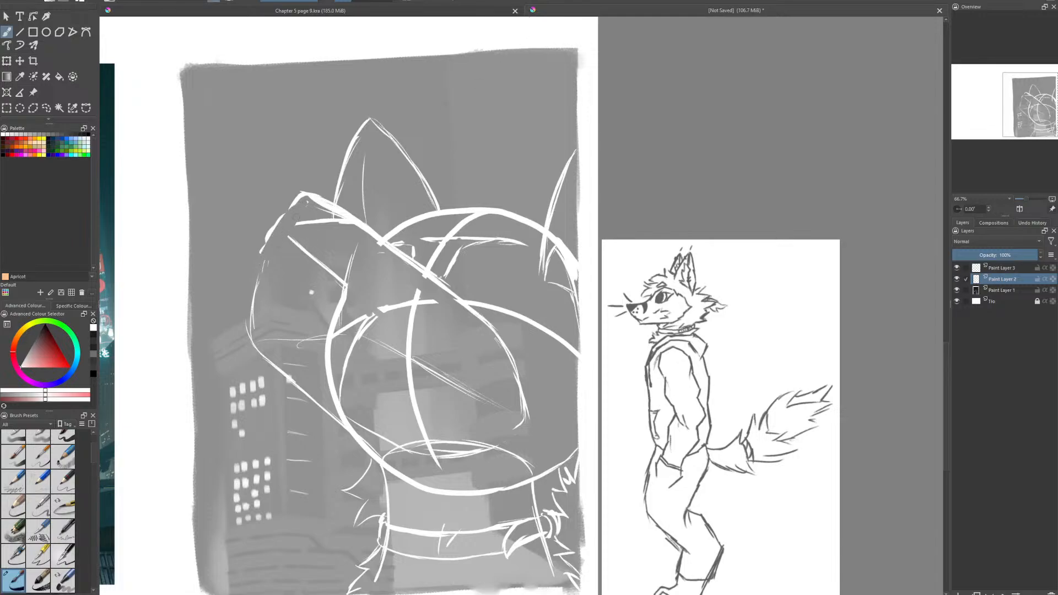
- Draw the lip line down from the snout tip and erase the old muzzle front and inner construction lines
mouse_move(298, 201)
mouse_down()
mouse_move(302, 263)
mouse_move(363, 317)
mouse_move(424, 309)
mouse_up()
key(e)
mouse_move(338, 302)
mouse_down()
mouse_move(346, 328)
mouse_move(327, 343)
mouse_up()
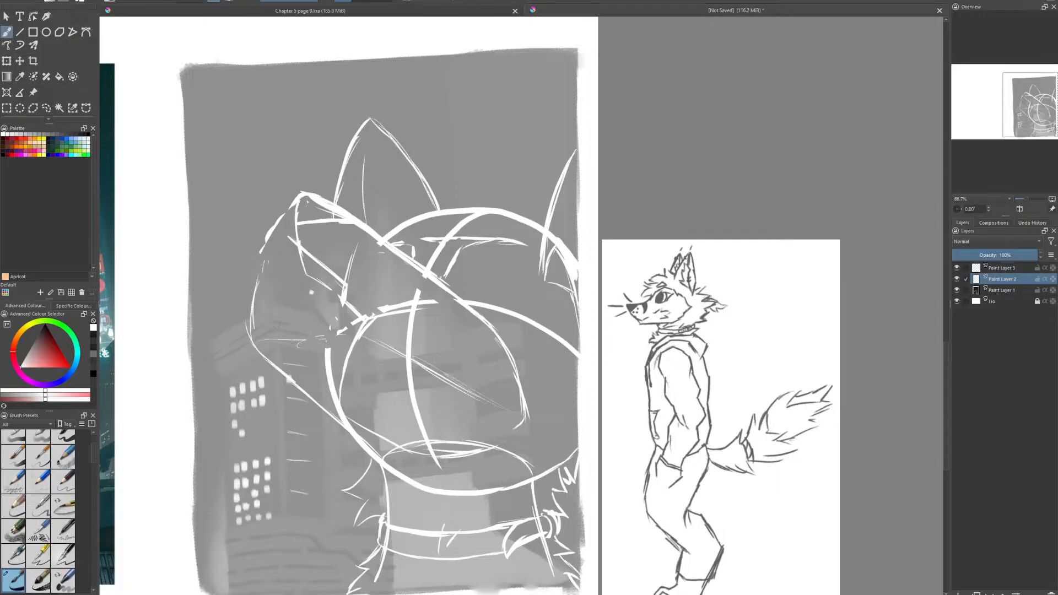
drag(253, 325, 257, 279)
mouse_move(255, 346)
mouse_down()
mouse_move(265, 358)
mouse_move(254, 347)
mouse_up()
mouse_move(354, 290)
mouse_down()
mouse_move(309, 255)
mouse_move(328, 251)
mouse_up()
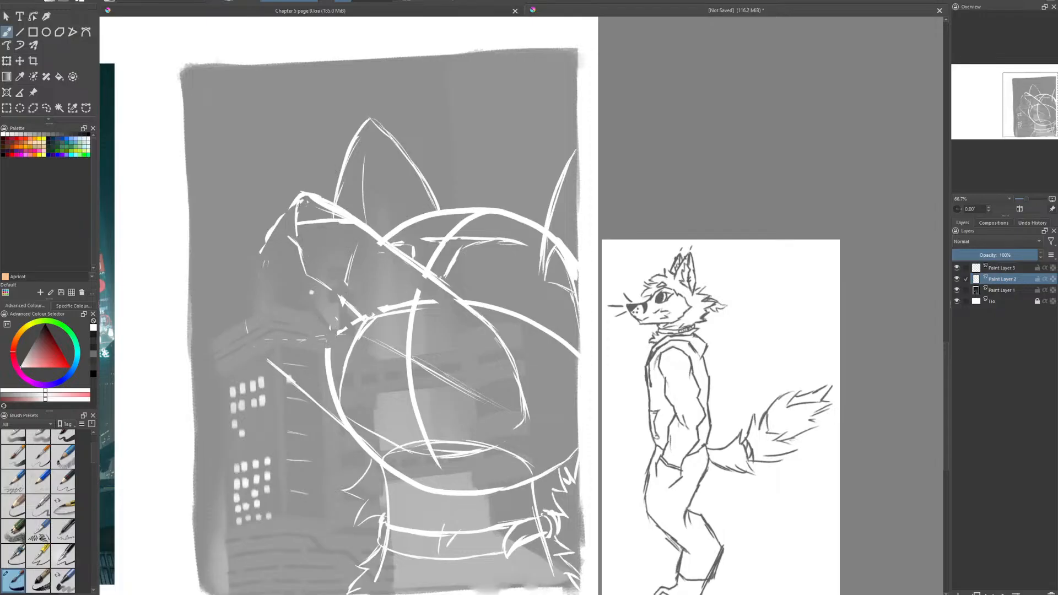
- Redraw the muzzle's front with a curved outer lip and a second curve running down to the chin
mouse_move(298, 209)
mouse_down()
mouse_move(299, 261)
mouse_move(266, 322)
mouse_up()
drag(258, 284, 249, 323)
mouse_move(259, 254)
mouse_down()
mouse_move(247, 312)
mouse_move(270, 313)
mouse_move(273, 368)
mouse_move(275, 306)
mouse_up()
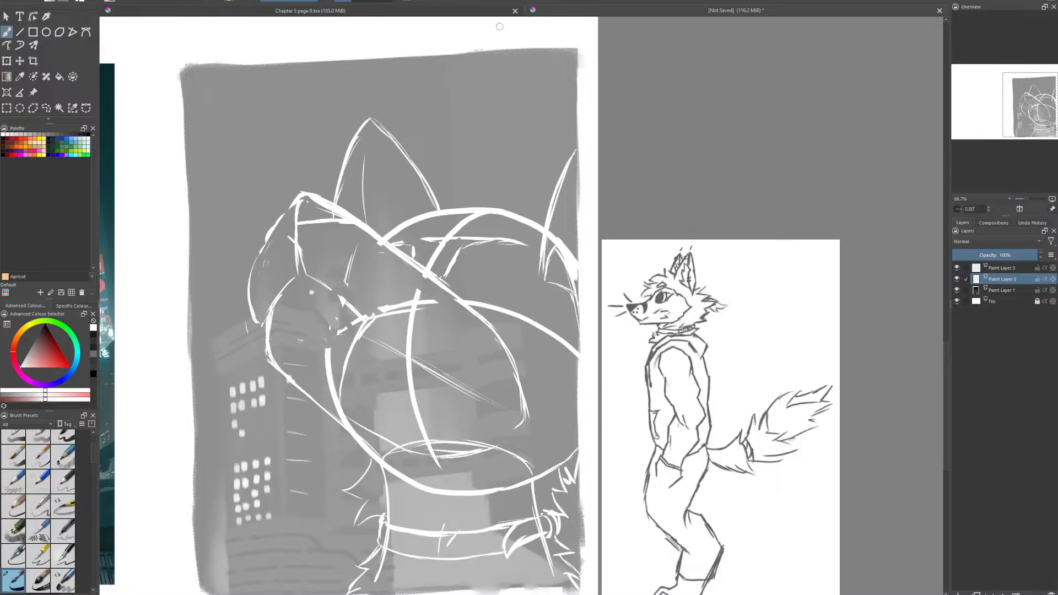
mouse_move(296, 243)
mouse_down()
mouse_move(337, 222)
mouse_move(296, 239)
mouse_up()
- Outline a rounded nose at the snout tip and erase the construction lines inside it
mouse_move(325, 192)
mouse_down()
mouse_move(347, 213)
mouse_move(292, 181)
mouse_move(277, 220)
mouse_move(301, 180)
mouse_move(284, 202)
mouse_move(291, 213)
mouse_up()
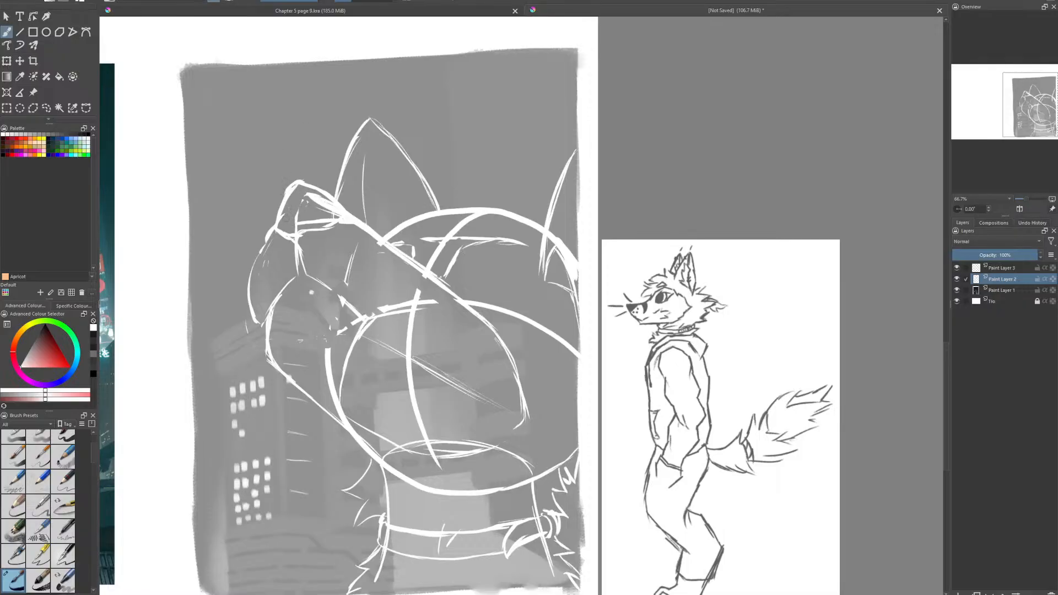
mouse_move(289, 196)
mouse_down()
mouse_move(280, 221)
mouse_move(337, 211)
mouse_move(297, 222)
mouse_move(290, 238)
mouse_up()
key(e)
key(e)
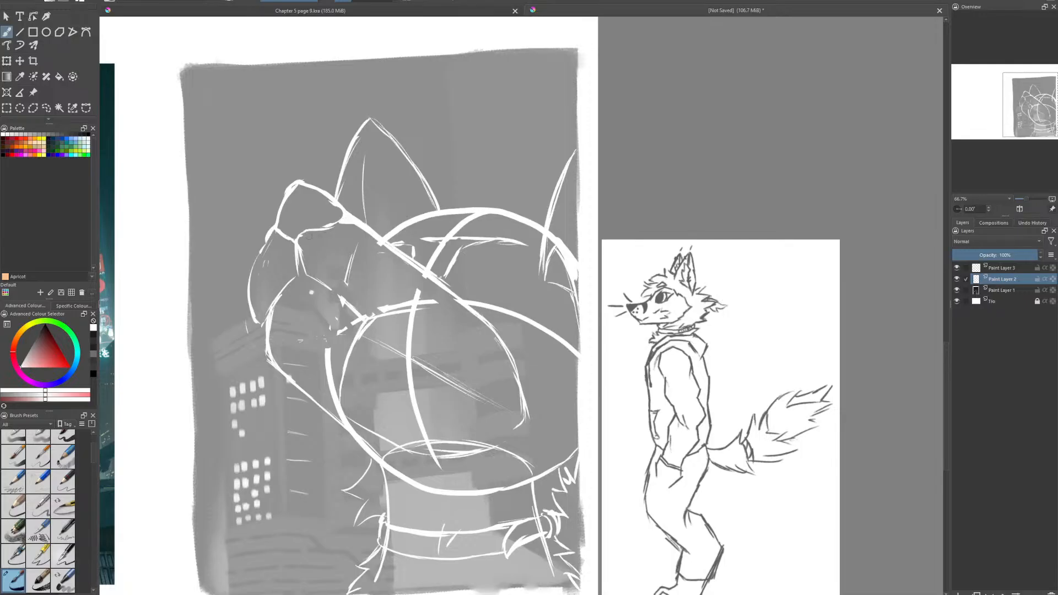
drag(296, 239, 347, 212)
mouse_move(343, 213)
mouse_down()
mouse_move(350, 218)
mouse_move(329, 221)
mouse_up()
- Replace the nose's back edge with a smooth arc running into the snout bridge
key(e)
key(e)
key(e)
mouse_move(291, 181)
mouse_down()
mouse_move(341, 226)
mouse_move(305, 243)
mouse_move(344, 225)
mouse_move(314, 239)
mouse_move(344, 224)
mouse_move(334, 219)
mouse_move(359, 220)
mouse_up()
key(e)
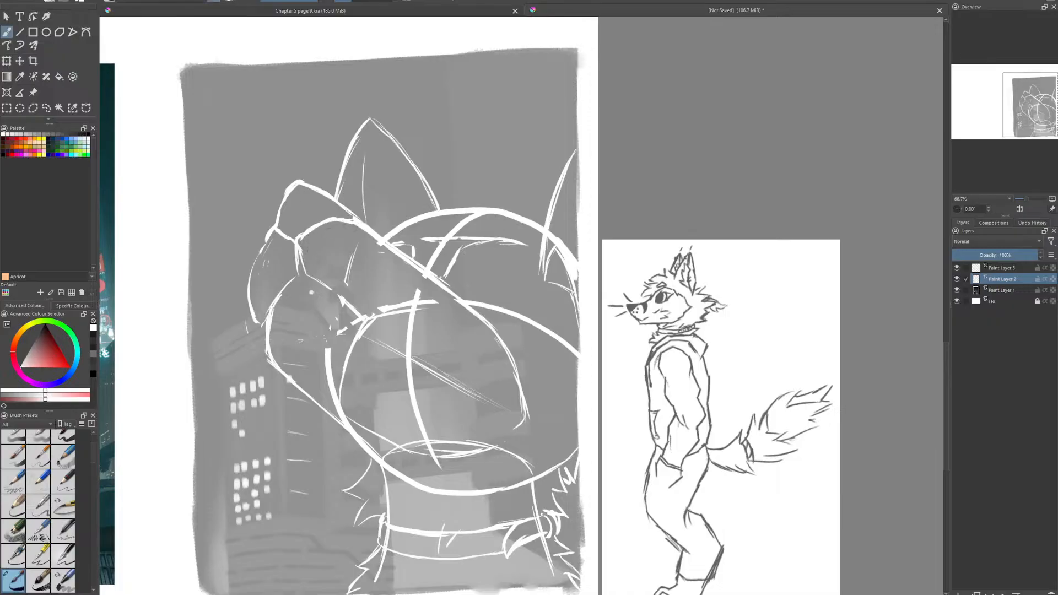
- Strengthen the mouth line from the lip split backward and erase the guide strokes crossing the snout
mouse_move(304, 250)
mouse_down()
mouse_move(299, 273)
mouse_move(346, 302)
mouse_move(437, 302)
mouse_up()
key(e)
key(e)
drag(350, 267, 346, 284)
- Draw a mouth corner line extending back across the cheek and clear the old guide curve above it
key(e)
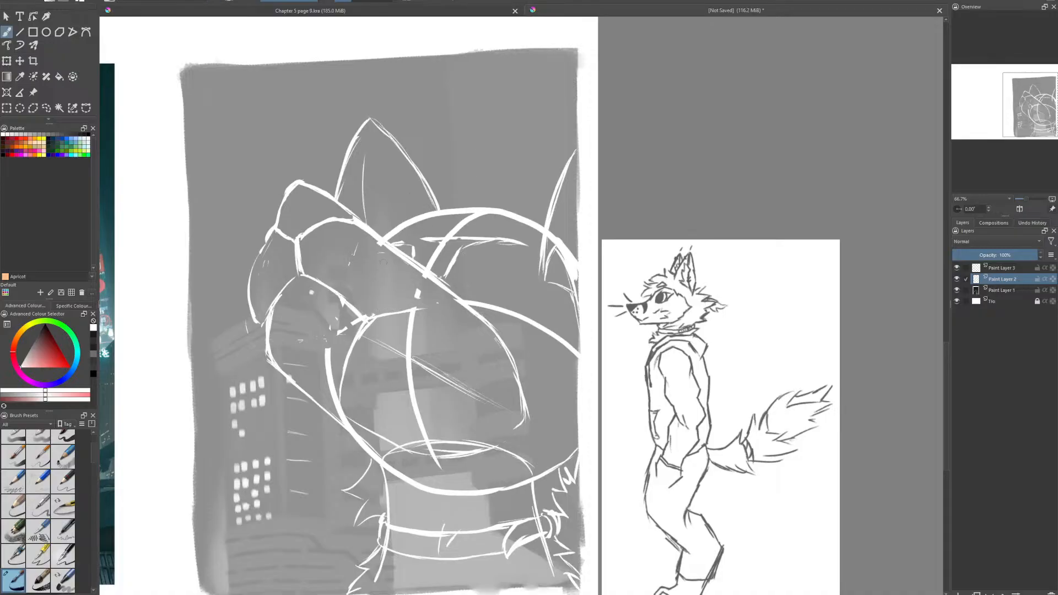
mouse_move(368, 319)
mouse_down()
mouse_move(432, 311)
mouse_move(385, 314)
mouse_move(423, 308)
mouse_move(415, 314)
mouse_up()
key(e)
drag(414, 292, 420, 296)
key(e)
drag(370, 320, 428, 317)
key(e)
key(e)
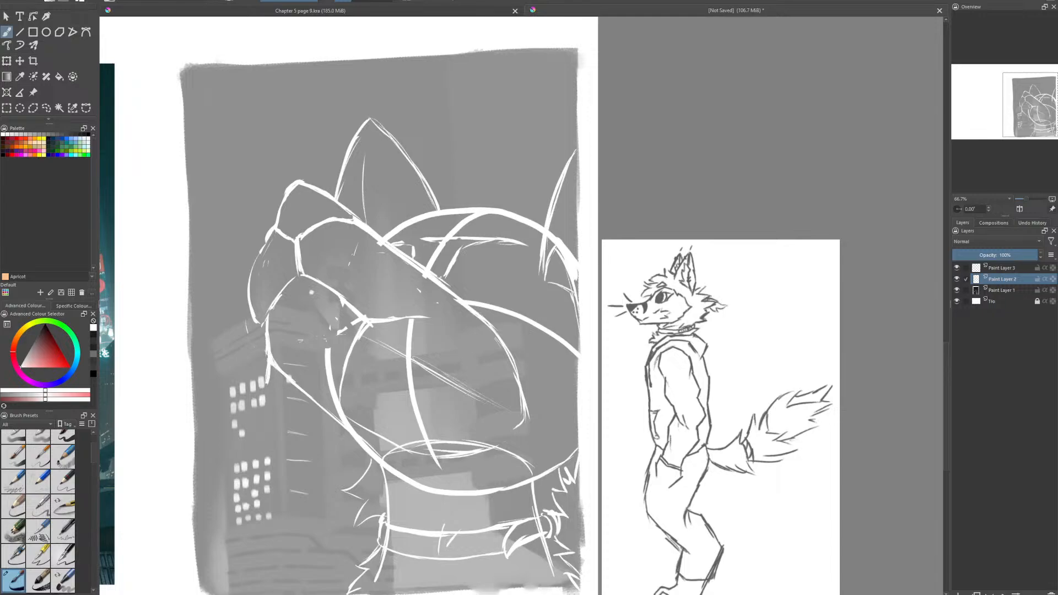
- Sketch jagged fur along the underside of the chin and erase the smooth jaw and head-circle lines behind it
mouse_move(279, 376)
mouse_down()
mouse_move(266, 394)
mouse_move(290, 428)
mouse_move(296, 400)
mouse_up()
mouse_move(293, 408)
mouse_down()
mouse_move(307, 434)
mouse_move(323, 437)
mouse_move(337, 420)
mouse_move(346, 431)
mouse_up()
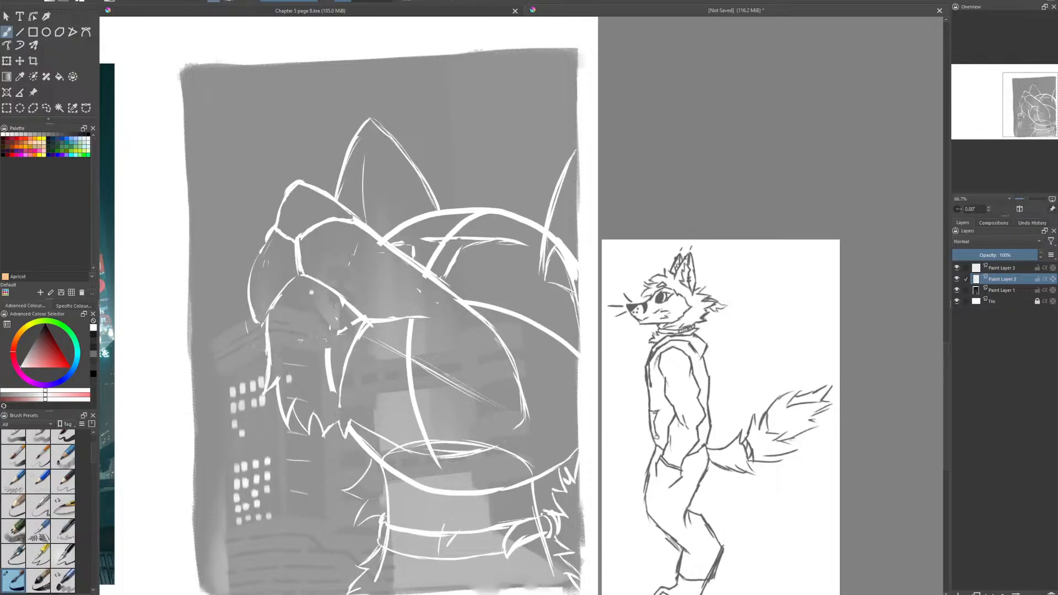
key(e)
key(e)
drag(328, 348, 335, 393)
key(e)
- Redraw the mouth line as one longer stroke with a lower corner, erasing the earlier mouth corner lines
drag(389, 309, 443, 329)
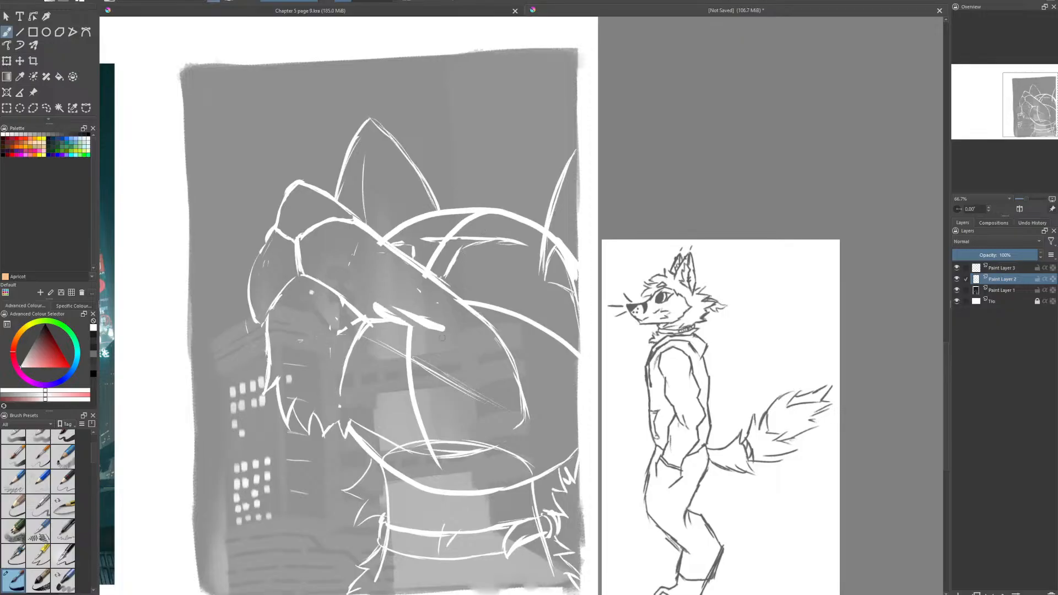
key(e)
drag(375, 311, 443, 331)
drag(382, 317, 365, 319)
mouse_move(340, 294)
mouse_down()
mouse_move(371, 324)
mouse_move(389, 319)
mouse_up()
key(e)
mouse_move(327, 288)
mouse_down()
mouse_move(380, 338)
mouse_move(450, 351)
mouse_move(382, 351)
mouse_move(362, 331)
mouse_up()
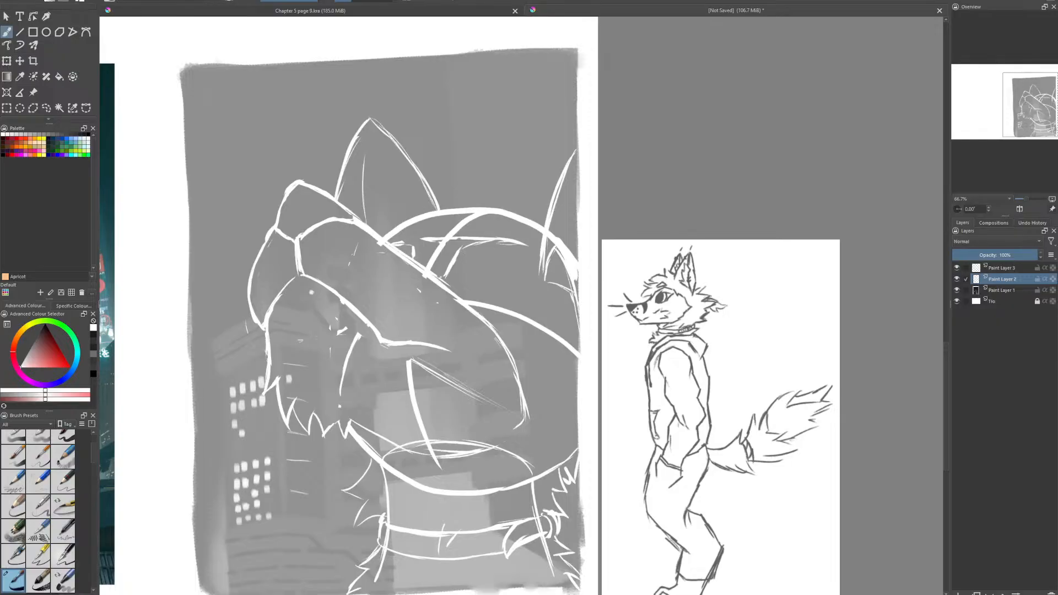
- Erase the long snout construction curve over the cheek and refine the inner corner of the far eye
drag(498, 342, 509, 358)
mouse_move(384, 241)
mouse_down()
mouse_move(427, 271)
mouse_move(418, 269)
mouse_move(412, 263)
mouse_move(474, 288)
mouse_move(440, 274)
mouse_move(471, 300)
mouse_move(409, 262)
mouse_up()
key(e)
key(e)
key(e)
mouse_move(405, 259)
mouse_down()
mouse_move(438, 290)
mouse_move(412, 255)
mouse_move(432, 256)
mouse_move(413, 258)
mouse_move(421, 246)
mouse_move(417, 256)
mouse_up()
key(e)
key(e)
key(e)
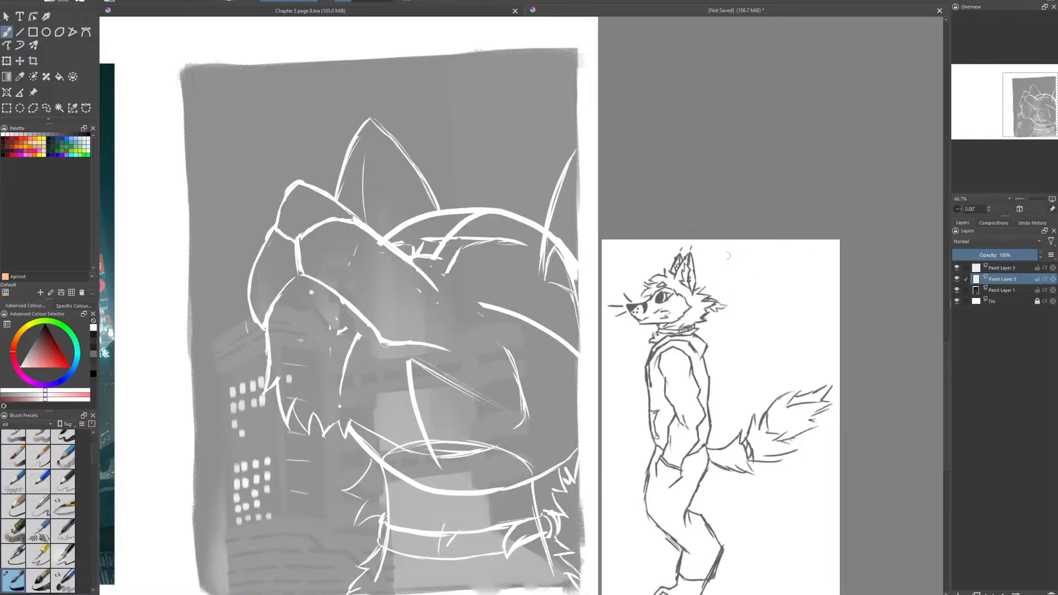
- Sketch the near eye with an angled lower lid and an oval opening, and erase the guide line beside the brow
drag(447, 275, 475, 295)
key(ctrl+z)
drag(449, 275, 489, 302)
drag(449, 273, 482, 303)
mouse_move(506, 258)
mouse_down()
mouse_move(476, 261)
mouse_move(485, 293)
mouse_up()
mouse_move(469, 266)
mouse_down()
mouse_move(511, 261)
mouse_move(518, 276)
mouse_move(475, 292)
mouse_move(484, 290)
mouse_up()
key(e)
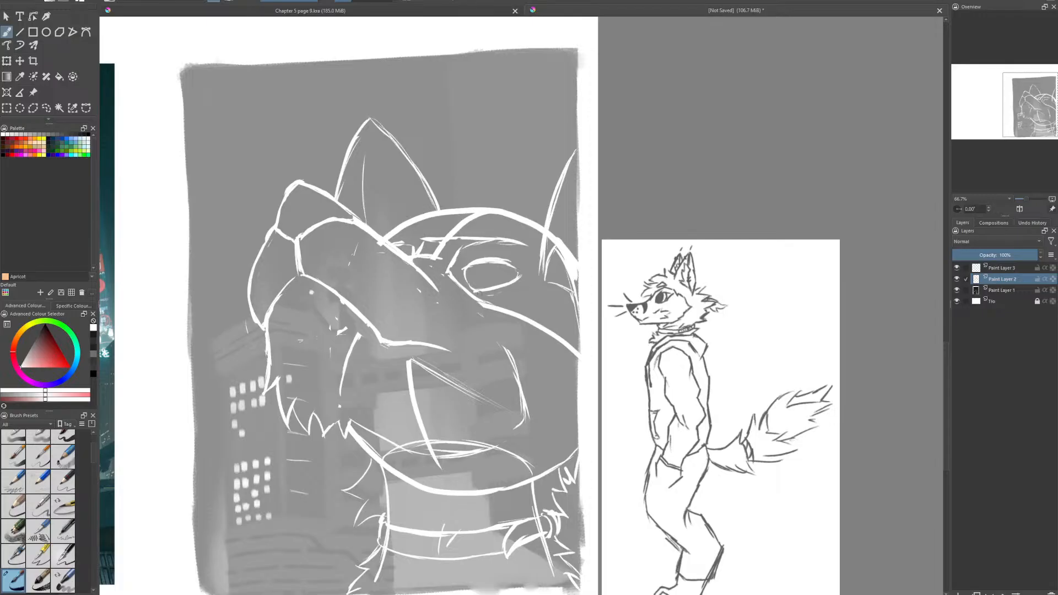
mouse_move(485, 258)
mouse_down()
mouse_move(513, 264)
mouse_move(434, 240)
mouse_move(435, 256)
mouse_move(424, 255)
mouse_move(422, 240)
mouse_move(439, 259)
mouse_move(421, 242)
mouse_move(399, 248)
mouse_up()
key(e)
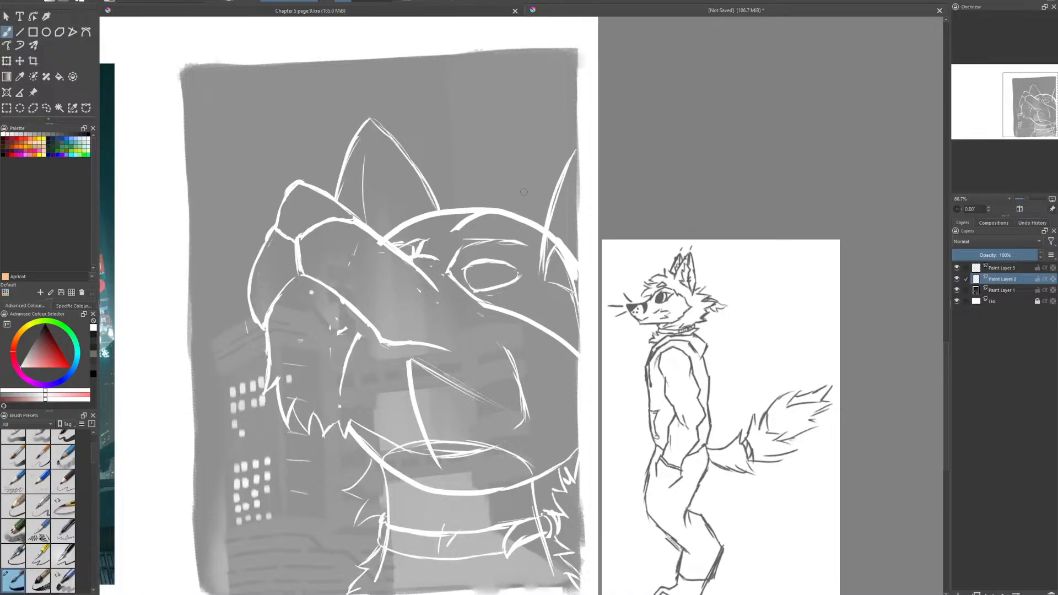
- Sketch pointed hair tufts above the forehead and erase the top of the skull curve
mouse_move(521, 193)
mouse_down()
mouse_move(449, 137)
mouse_move(439, 168)
mouse_move(345, 163)
mouse_move(388, 190)
mouse_move(344, 202)
mouse_up()
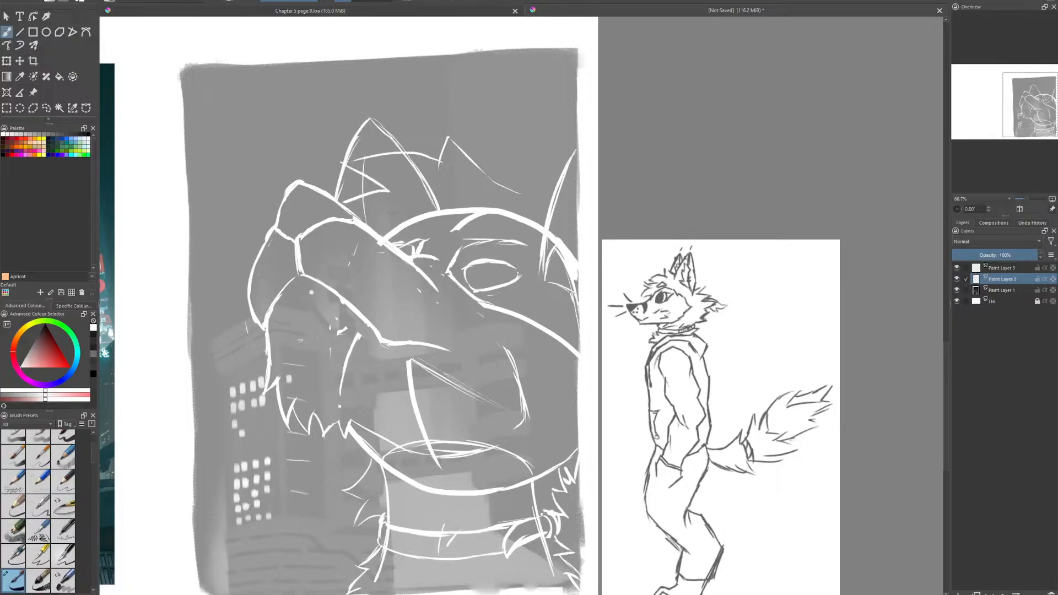
key(e)
mouse_move(407, 226)
mouse_down()
mouse_move(385, 239)
mouse_move(496, 215)
mouse_move(528, 221)
mouse_move(519, 153)
mouse_move(460, 205)
mouse_move(527, 185)
mouse_move(459, 201)
mouse_move(477, 223)
mouse_move(537, 227)
mouse_up()
key(e)
- Add an oval goggle-like shape on the forehead, a small spike above it and a hairline toward the left ear
mouse_move(558, 191)
mouse_down()
mouse_move(502, 231)
mouse_move(468, 225)
mouse_up()
mouse_move(467, 228)
mouse_down()
mouse_move(454, 193)
mouse_move(359, 197)
mouse_move(411, 217)
mouse_move(344, 203)
mouse_move(401, 203)
mouse_move(393, 195)
mouse_up()
key(e)
key(e)
key(e)
key(e)
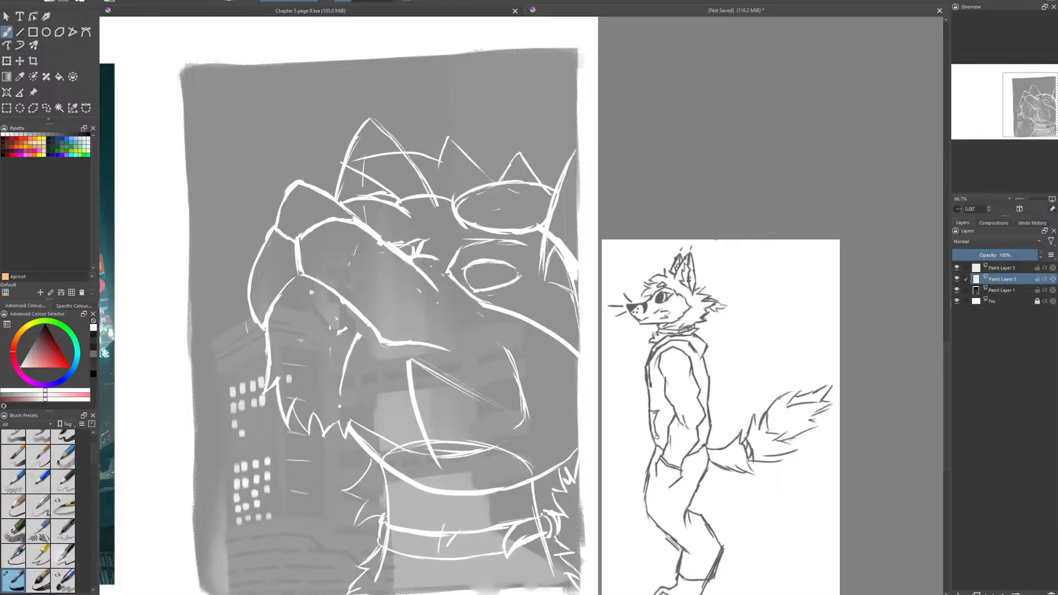
- Rework the forehead oval by clearing its old lower edge and redrawing it with a thicker double outline
key(ctrl+z)
mouse_move(462, 200)
mouse_down()
mouse_move(479, 229)
mouse_move(543, 226)
mouse_up()
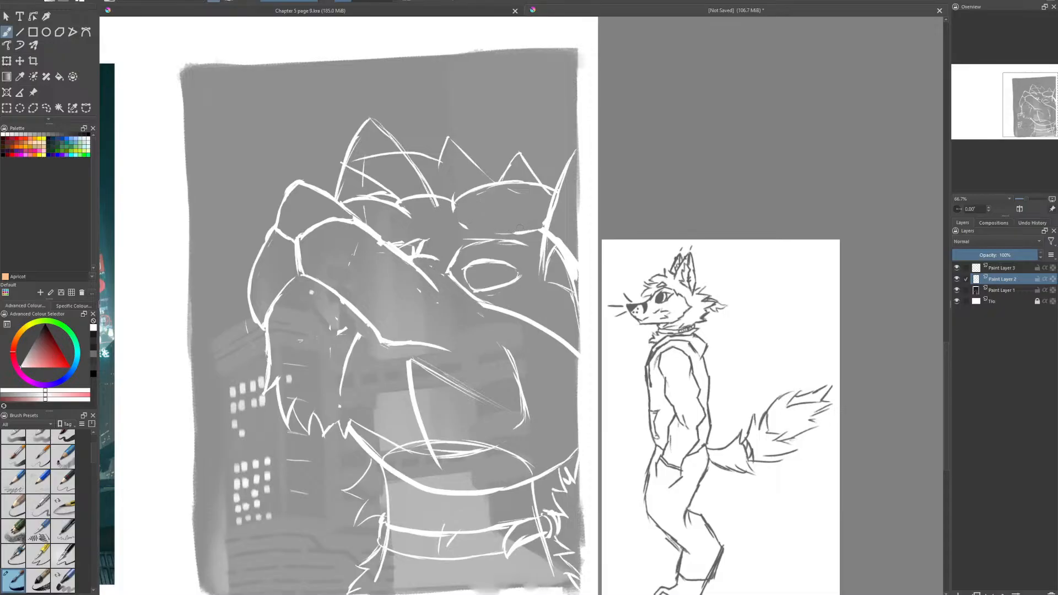
mouse_move(455, 200)
mouse_down()
mouse_move(463, 226)
mouse_move(485, 237)
mouse_move(522, 234)
mouse_move(550, 214)
mouse_up()
mouse_move(462, 227)
mouse_down()
mouse_move(478, 233)
mouse_move(467, 190)
mouse_move(475, 227)
mouse_move(541, 222)
mouse_up()
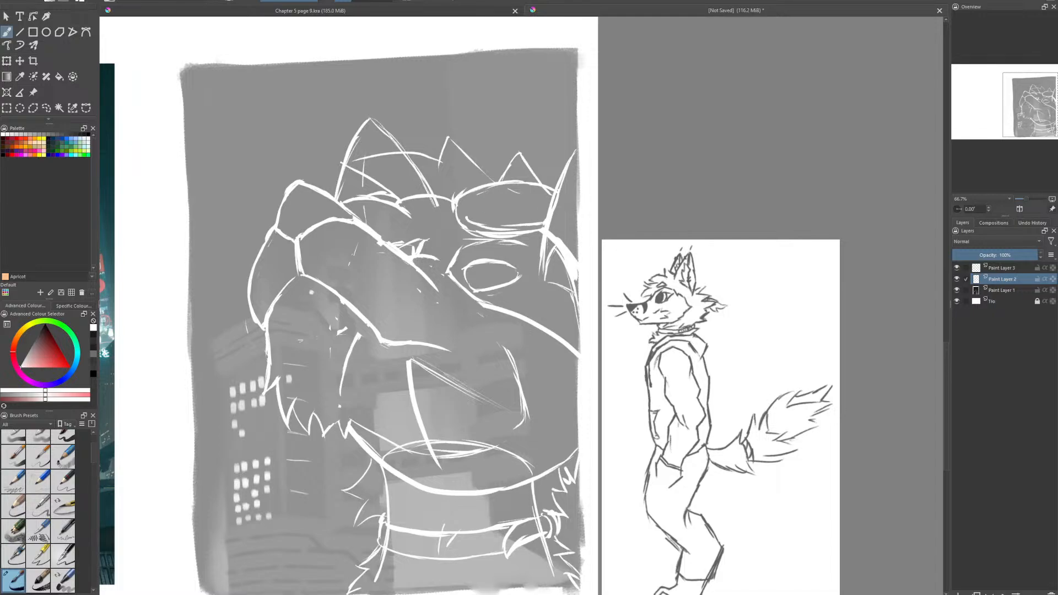
mouse_move(457, 214)
mouse_down()
mouse_move(472, 220)
mouse_move(468, 183)
mouse_move(557, 184)
mouse_up()
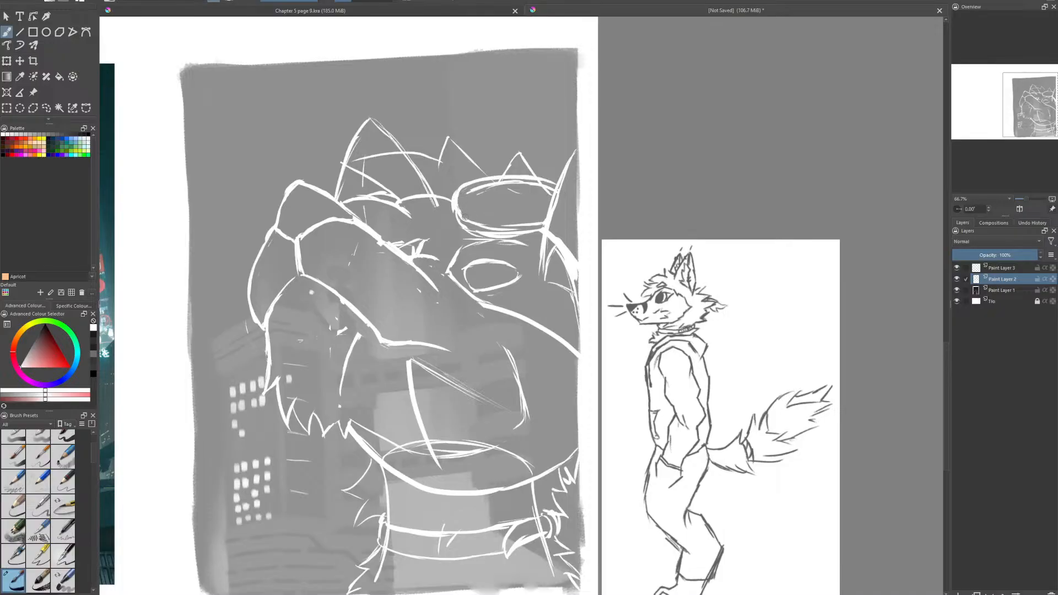
mouse_move(465, 217)
mouse_down()
mouse_move(490, 186)
mouse_move(479, 188)
mouse_move(508, 180)
mouse_up()
- Erase the left ear's edge where it crosses the hair and tidy the lines inside the ear
key(e)
drag(429, 186, 404, 152)
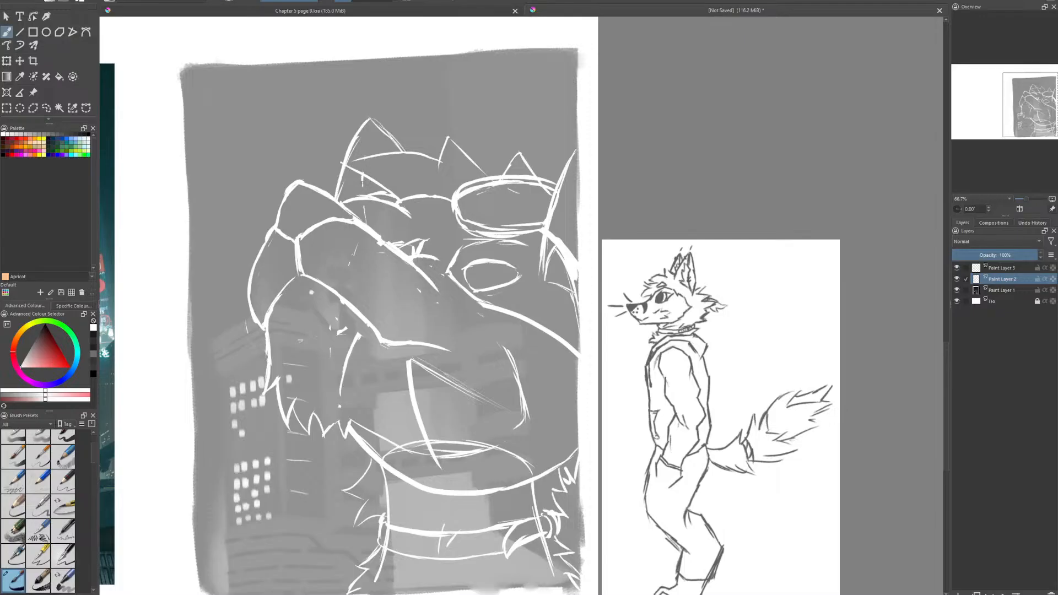
drag(361, 180, 366, 196)
drag(367, 145, 364, 160)
- Erase leftover construction curves on the jaw and throat and add short fur strokes along the lower jaw
key(e)
drag(340, 407, 360, 335)
mouse_move(409, 364)
mouse_down()
mouse_move(440, 464)
mouse_move(394, 434)
mouse_up()
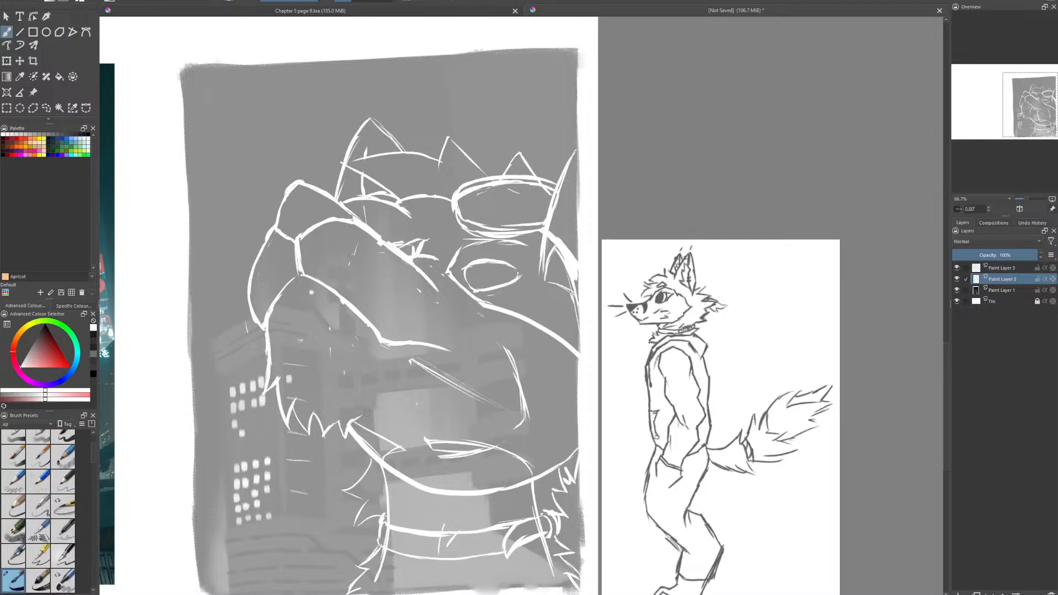
mouse_move(297, 344)
mouse_down()
mouse_move(297, 370)
mouse_move(343, 388)
mouse_up()
mouse_move(357, 370)
mouse_down()
mouse_move(366, 390)
mouse_move(441, 410)
mouse_up()
drag(444, 400, 459, 414)
- Erase the remaining curved cheek guides below the near eye and extend the mouth line backward
key(e)
drag(500, 344, 524, 405)
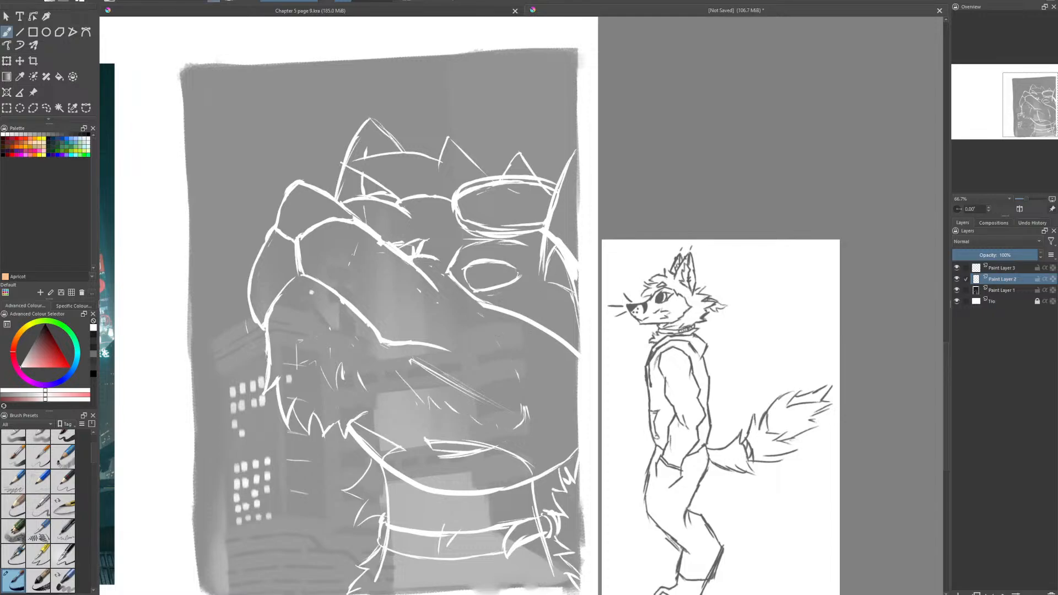
drag(483, 305, 567, 345)
drag(451, 351, 463, 348)
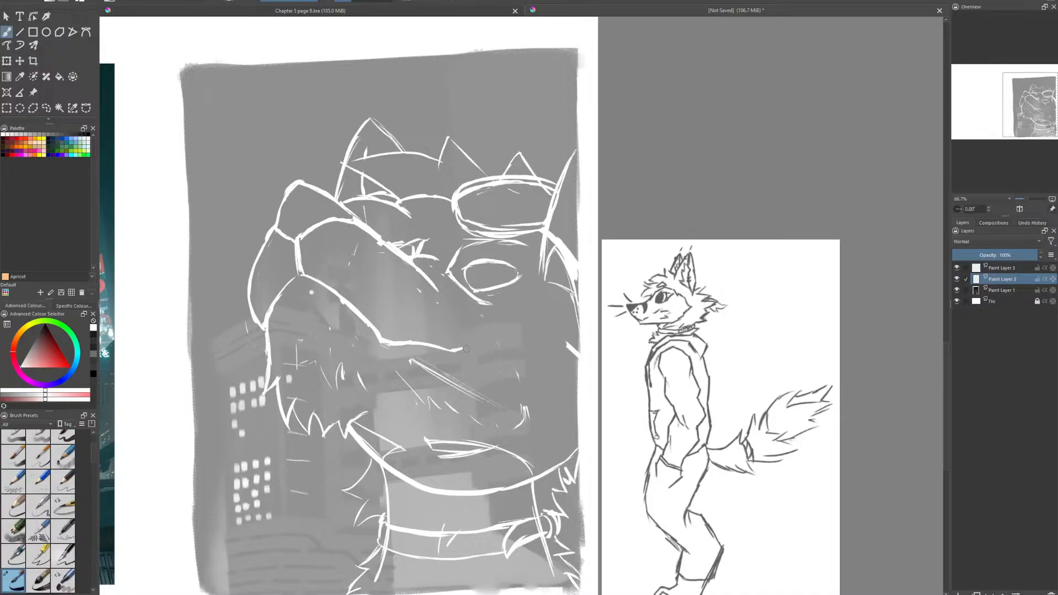
- Undo the last stroke, mark the mouth corner and sketch jagged cheek fur below the near eye
key(ctrl+z)
drag(465, 339, 477, 340)
mouse_move(481, 318)
mouse_down()
mouse_move(523, 313)
mouse_move(536, 325)
mouse_move(566, 364)
mouse_move(557, 392)
mouse_up()
drag(558, 387, 548, 401)
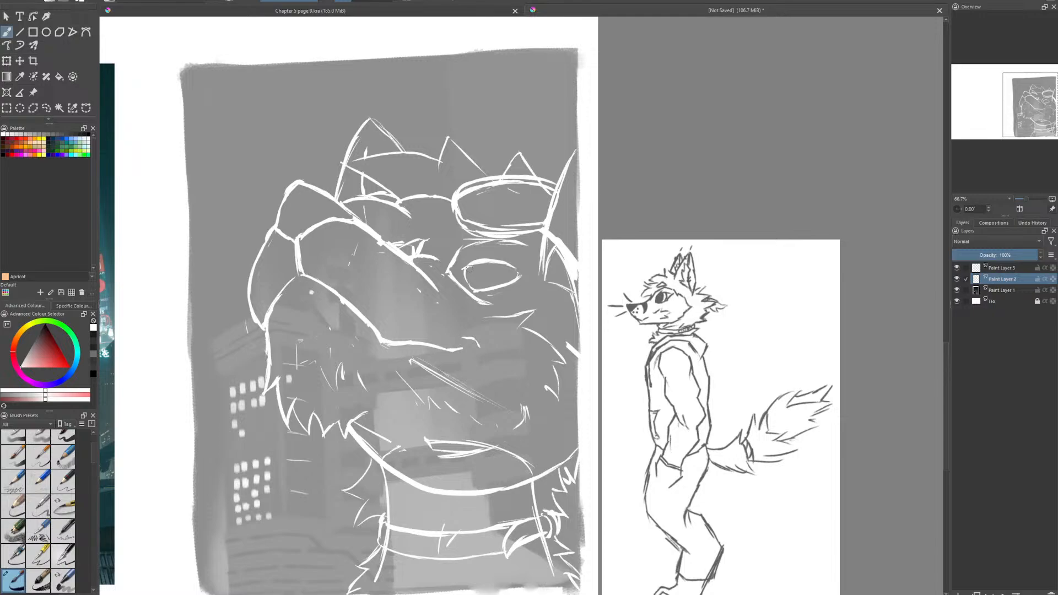
- Draw the iris and slit pupil inside the near eye and reinforce its upper lid, undoing misplaced strokes
drag(469, 264, 484, 284)
key(ctrl+z)
key(ctrl+z)
drag(476, 262, 474, 274)
mouse_move(499, 264)
mouse_down()
mouse_move(492, 287)
mouse_move(497, 277)
mouse_move(471, 291)
mouse_move(481, 270)
mouse_up()
key(ctrl+z)
drag(485, 260, 518, 278)
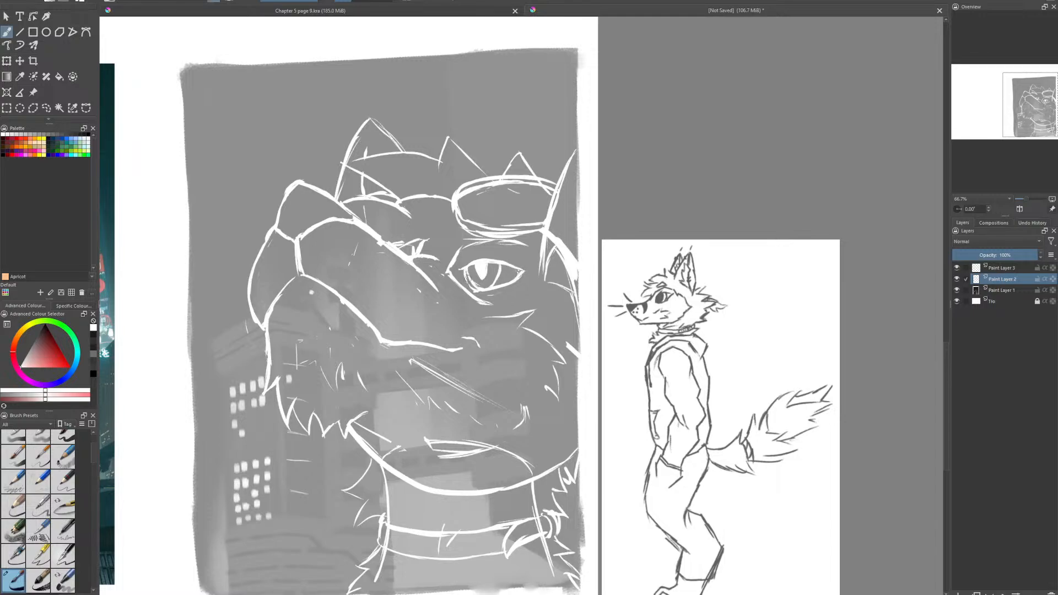
- Erase the curved base line of the right ear and sketch fur tufts in its place
key(e)
mouse_move(556, 235)
mouse_down()
mouse_move(547, 278)
mouse_move(575, 288)
mouse_up()
key(e)
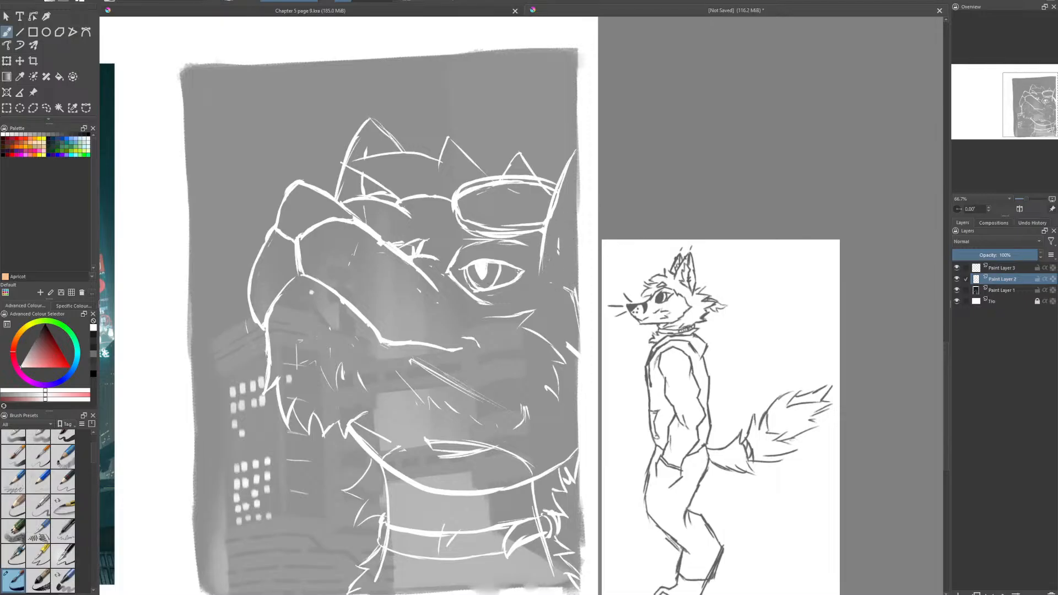
mouse_move(544, 253)
mouse_down()
mouse_move(534, 285)
mouse_move(530, 255)
mouse_move(539, 238)
mouse_move(542, 268)
mouse_move(543, 246)
mouse_up()
mouse_move(551, 303)
mouse_down()
mouse_move(569, 297)
mouse_move(546, 306)
mouse_up()
drag(562, 266, 547, 280)
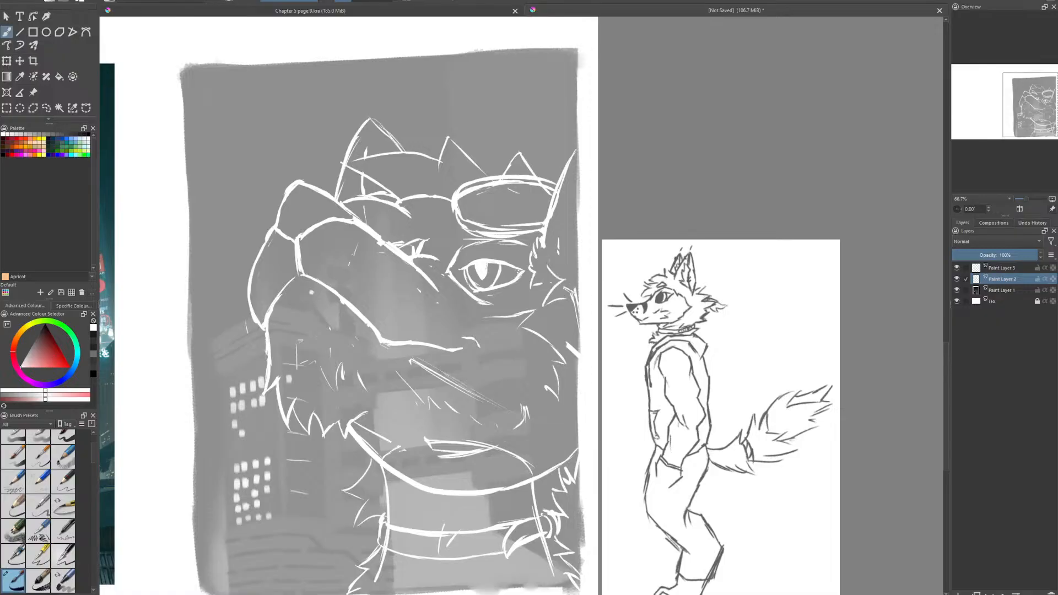
- Fill the right ear with more fur strokes, redraw its outer edge and add fur inside the left ear
drag(567, 242, 551, 269)
mouse_move(567, 213)
mouse_down()
mouse_move(549, 240)
mouse_move(564, 237)
mouse_up()
drag(572, 186, 566, 207)
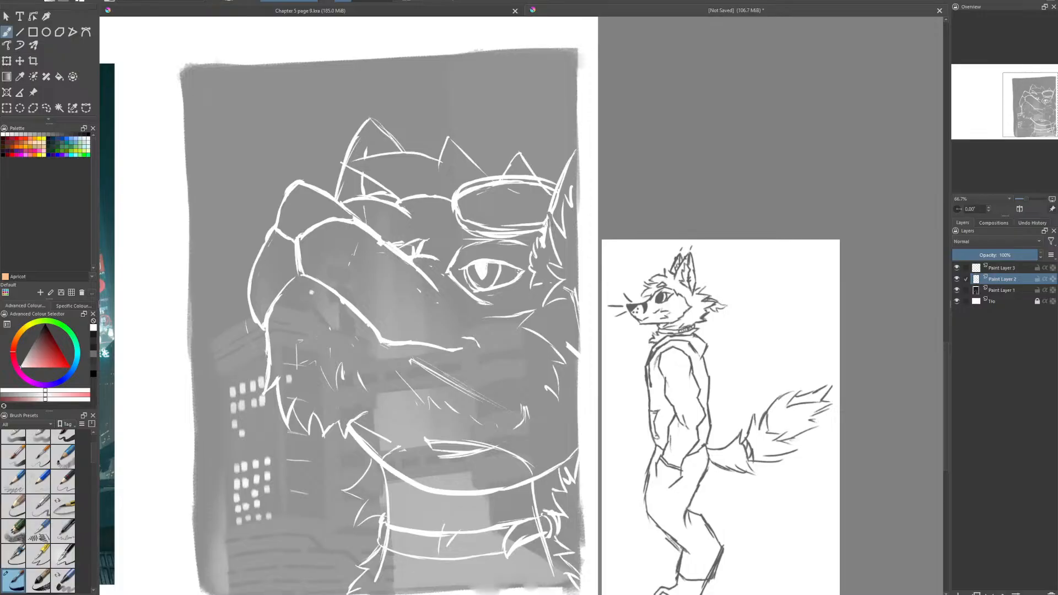
drag(553, 217, 547, 232)
drag(571, 160, 580, 147)
drag(346, 196, 356, 179)
- Extend the chin's jagged fur back along the jaw and erase the smooth jawline beneath it
key(e)
mouse_move(372, 454)
mouse_down()
mouse_move(346, 423)
mouse_move(371, 458)
mouse_up()
key(e)
drag(371, 462, 365, 471)
mouse_move(352, 422)
mouse_down()
mouse_move(377, 437)
mouse_move(362, 426)
mouse_move(387, 484)
mouse_move(396, 448)
mouse_move(373, 432)
mouse_move(377, 442)
mouse_up()
key(e)
- Continue the fur tufts down to the neck and erase the overlapping jaw and upper neck lines
key(e)
key(e)
key(e)
mouse_move(376, 448)
mouse_down()
mouse_move(378, 437)
mouse_move(384, 466)
mouse_up()
drag(385, 453, 393, 476)
key(e)
key(e)
key(e)
key(e)
- Erase the pointed curved strokes on the neck just above the collar line
key(e)
drag(386, 483, 389, 488)
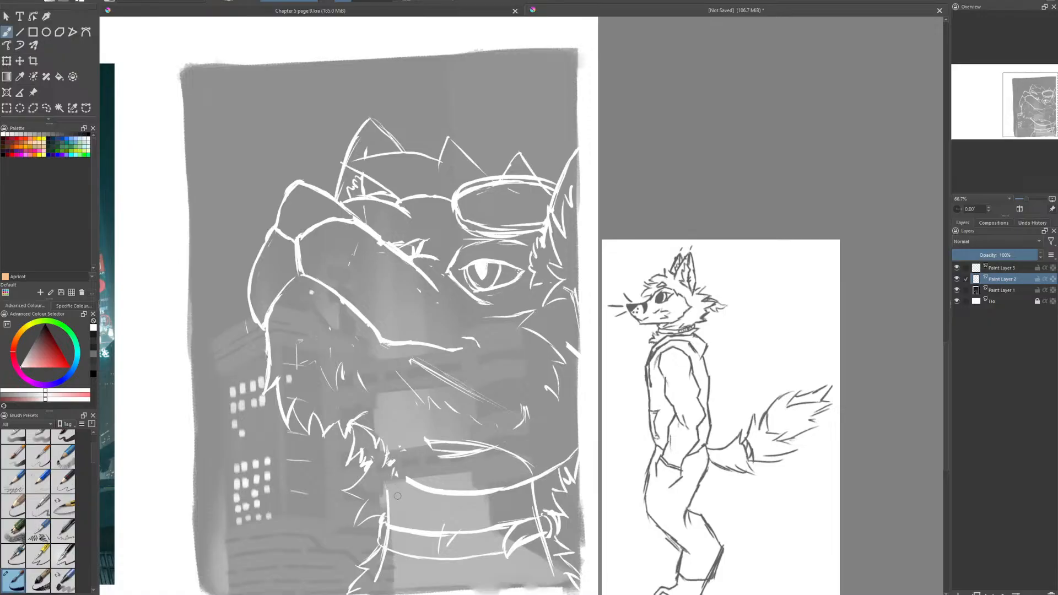
mouse_move(415, 428)
mouse_down()
mouse_move(453, 457)
mouse_move(467, 447)
mouse_up()
drag(444, 441, 466, 468)
key(e)
mouse_move(419, 429)
mouse_down()
mouse_move(467, 470)
mouse_move(446, 442)
mouse_up()
mouse_move(447, 442)
mouse_down()
mouse_move(511, 451)
mouse_move(478, 453)
mouse_up()
key(e)
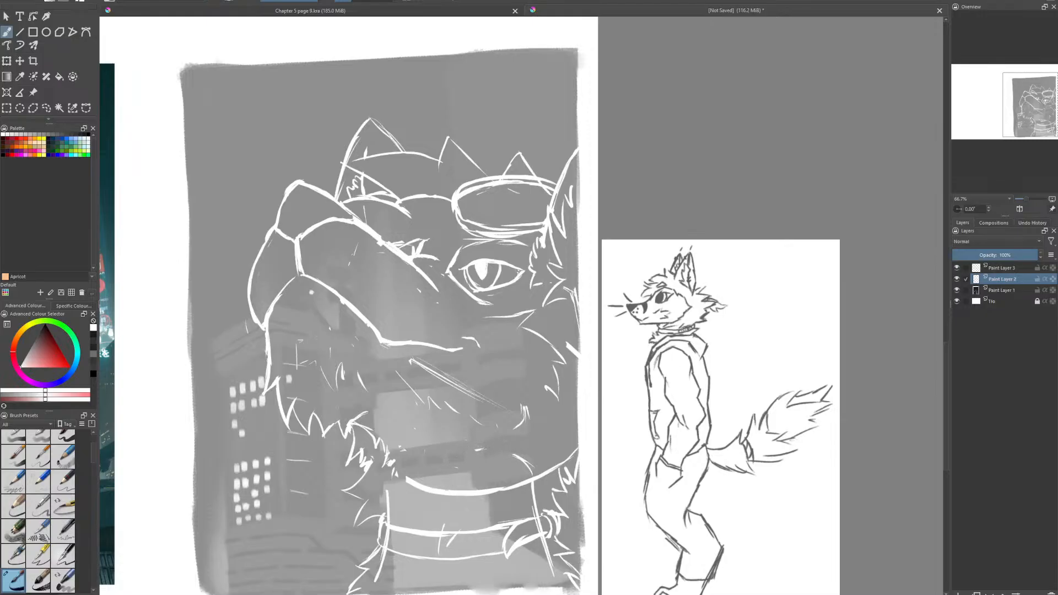
- Make Paint Layer 3 active and set the brush colour to black for inking the sketch
click(1002, 268)
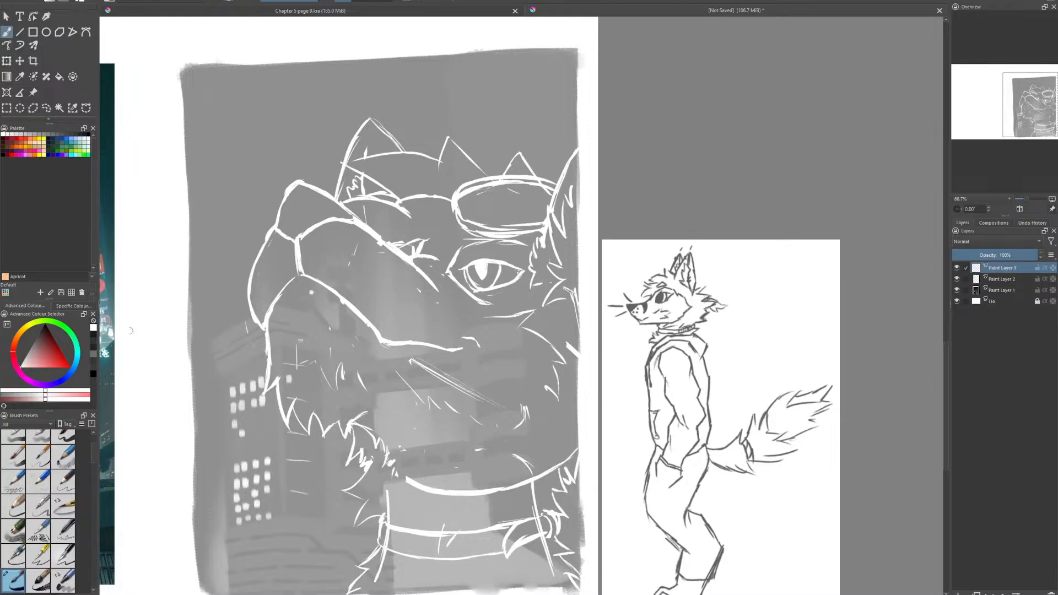
click(46, 344)
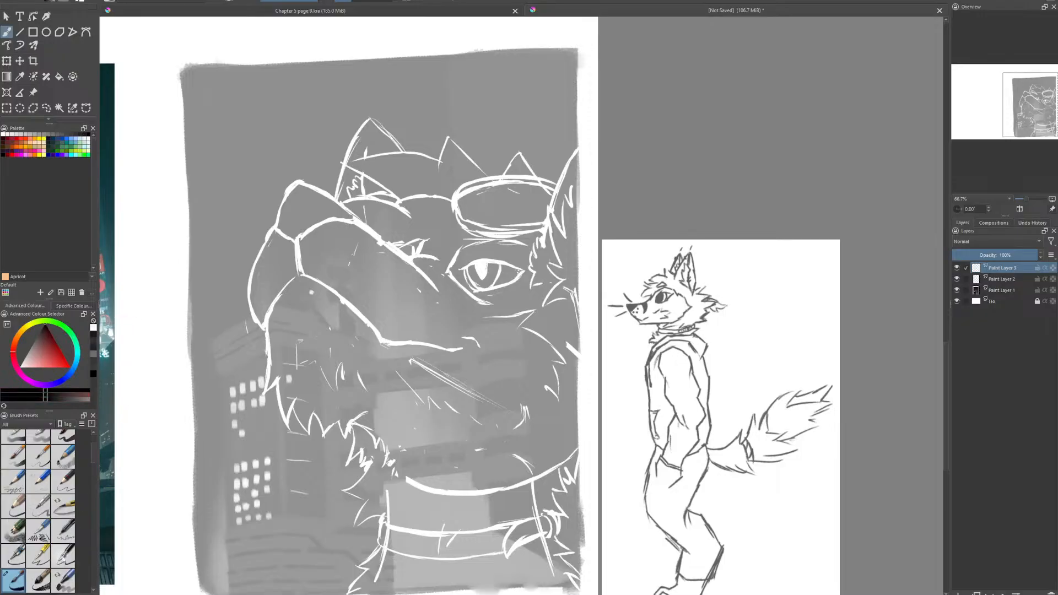
scroll(93, 461, down, 3)
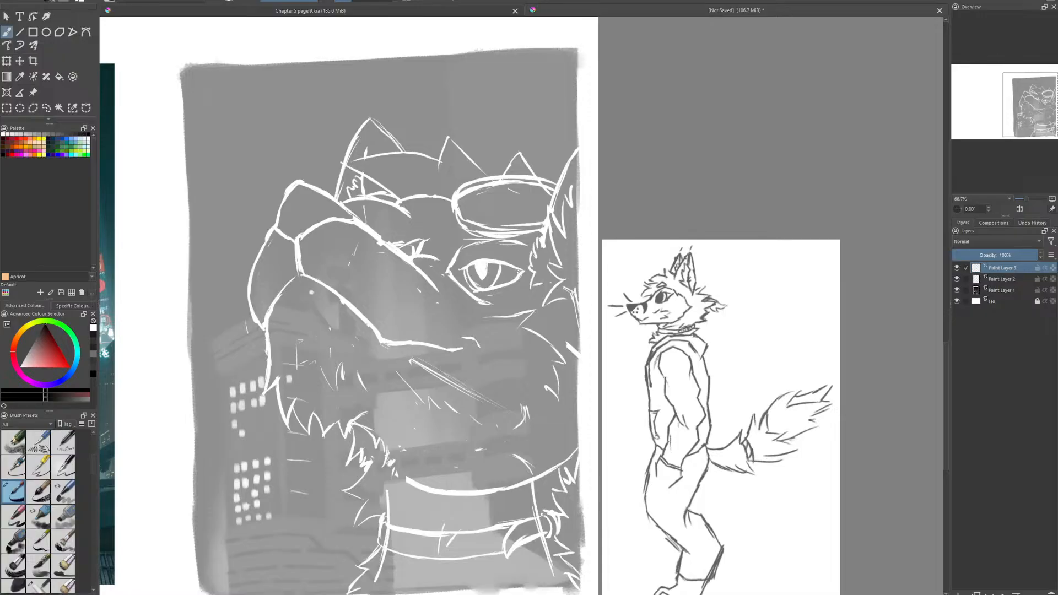
- Add the armoured orange fox artwork with the purple background to the document as a reference image
scroll(636, 222, down, 3)
drag(555, 179, 571, 220)
scroll(571, 220, up, 3)
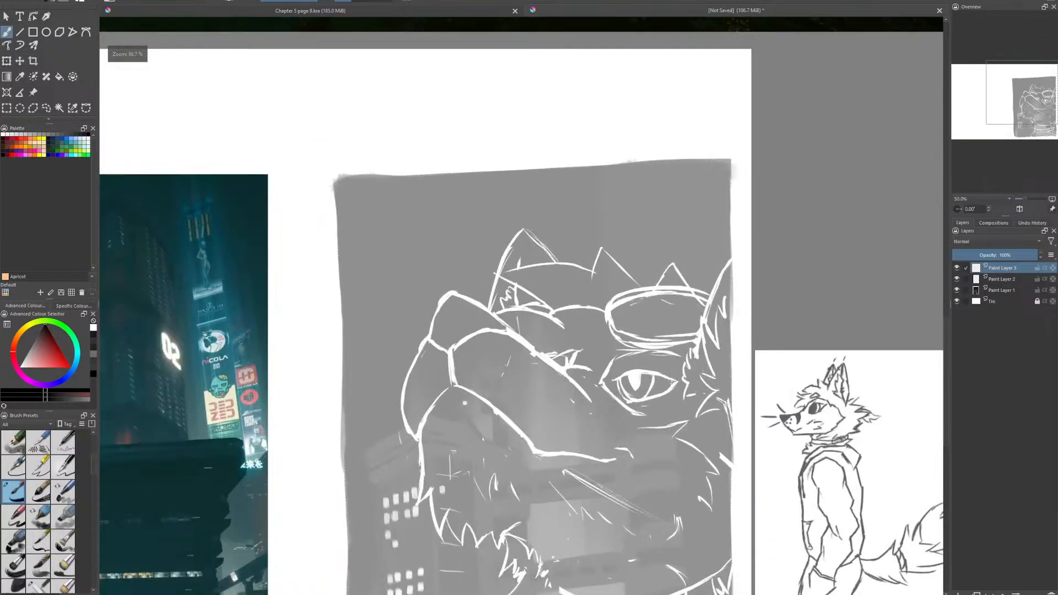
scroll(471, 194, down, 1)
drag(471, 194, 448, 165)
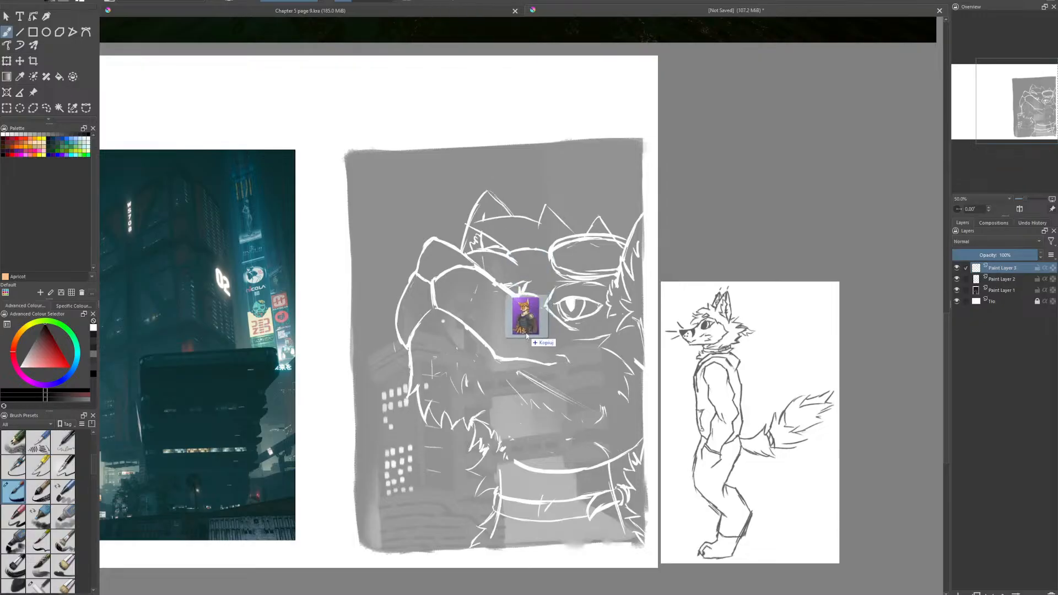
drag(531, 340, 623, 232)
click(675, 265)
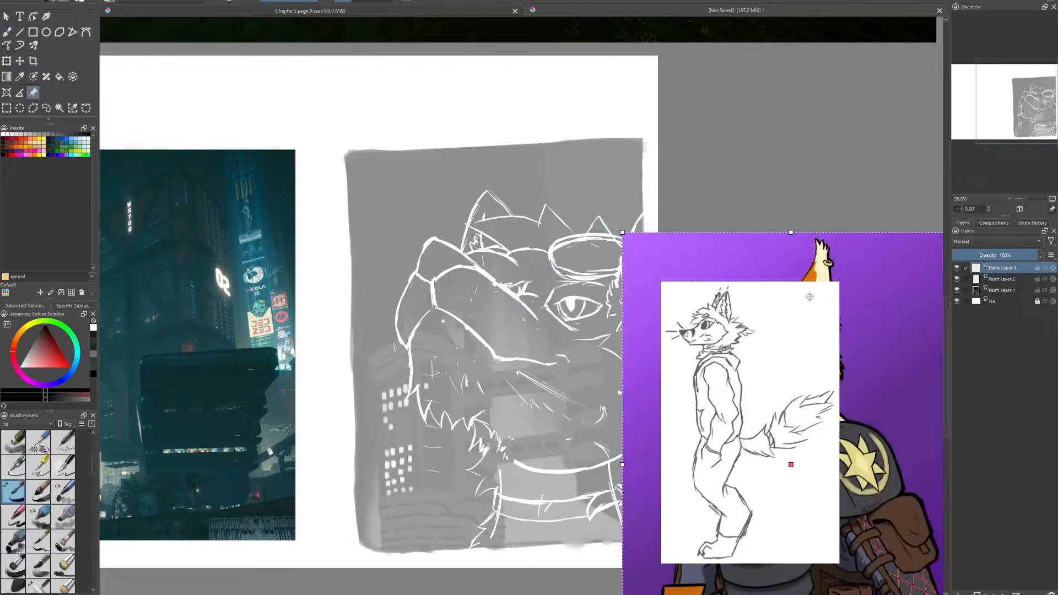
- Scale the fox artwork down, place it beside the canvas directly above the standing fox sketch, and return to the brush
drag(843, 256, 369, 126)
drag(483, 92, 378, 236)
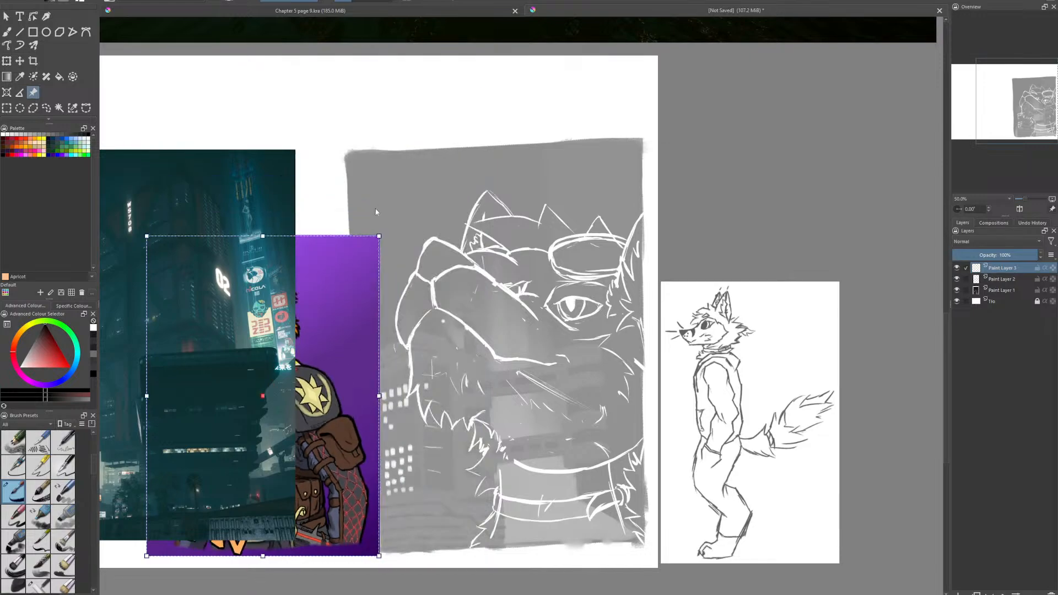
drag(358, 281, 775, 128)
drag(794, 83, 759, 134)
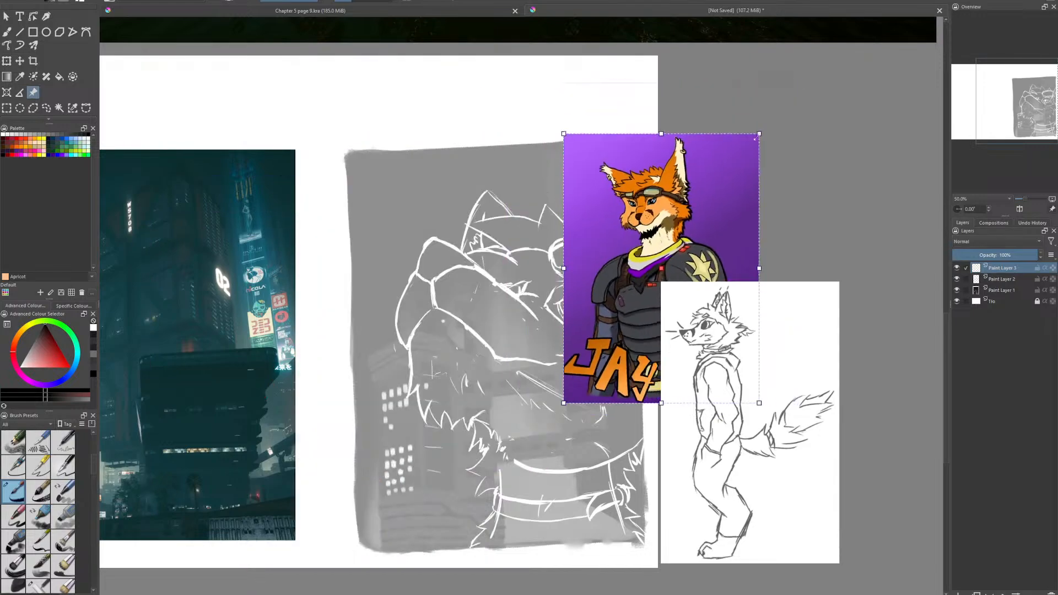
drag(702, 216, 799, 116)
drag(857, 33, 818, 64)
mouse_move(764, 136)
mouse_down()
mouse_move(747, 138)
mouse_move(756, 146)
mouse_up()
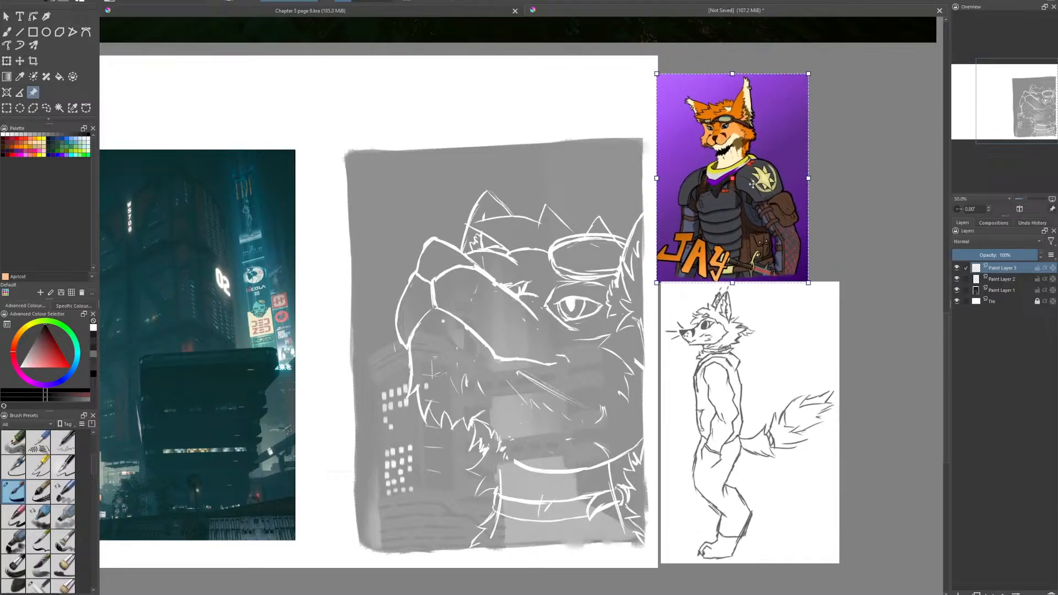
click(7, 108)
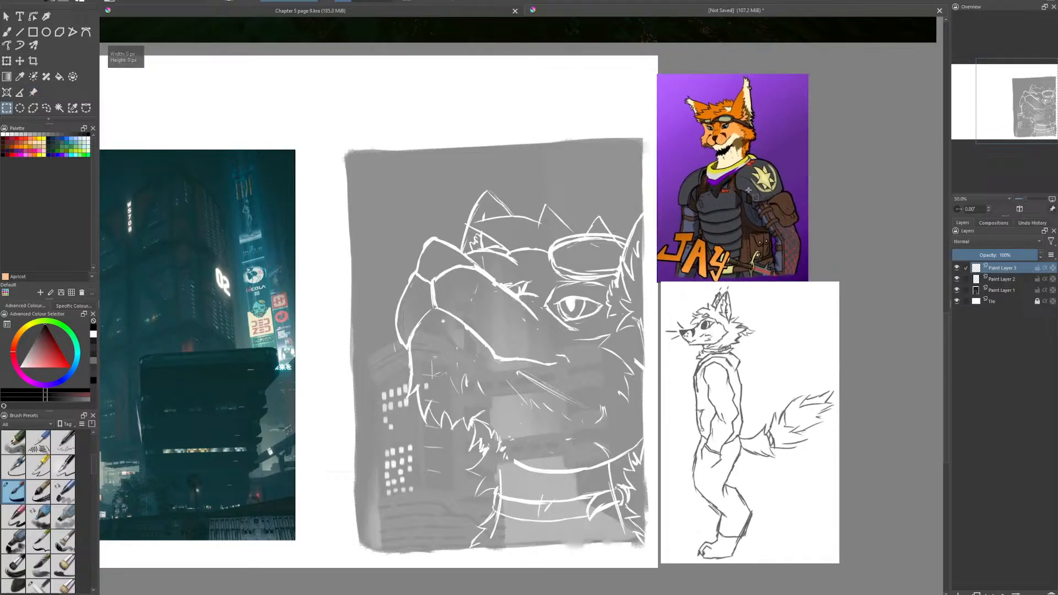
click(7, 32)
- Ink a spiky fur tuft at the left ear's tip in black and run its edges down the ear
scroll(709, 225, up, 1)
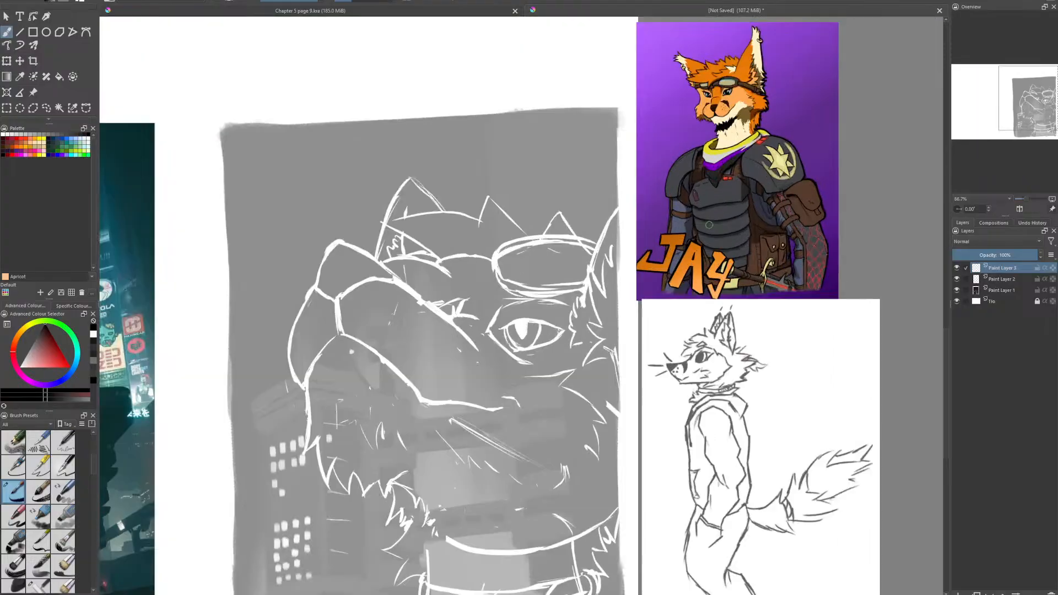
drag(498, 259, 514, 333)
scroll(441, 216, up, 1)
drag(441, 217, 350, 280)
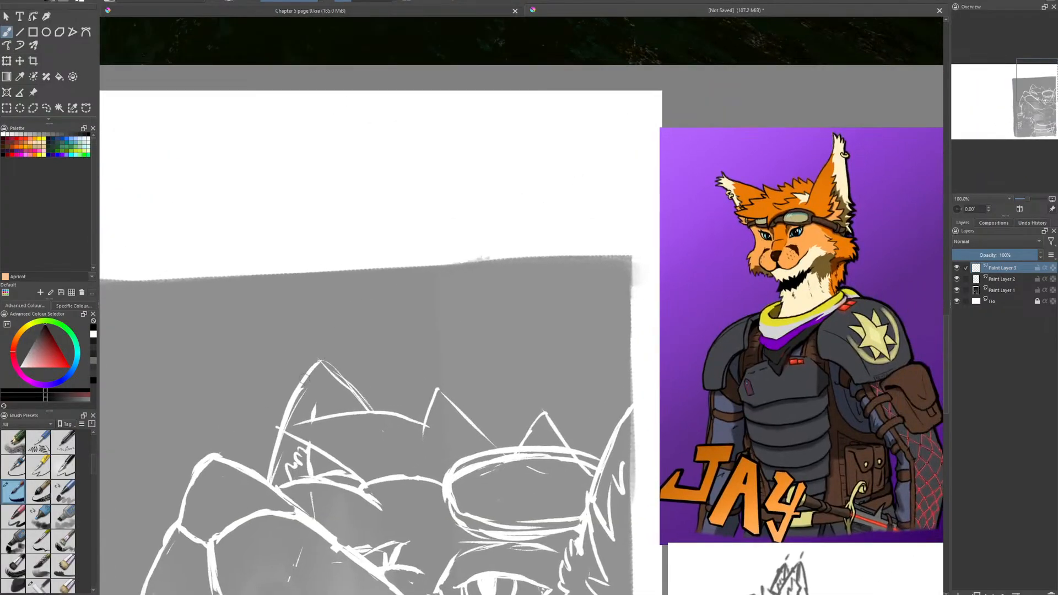
mouse_move(302, 385)
mouse_down()
mouse_move(313, 325)
mouse_move(337, 356)
mouse_move(346, 323)
mouse_move(344, 362)
mouse_move(349, 354)
mouse_move(350, 381)
mouse_move(378, 416)
mouse_up()
key(e)
key(e)
key(ctrl+z)
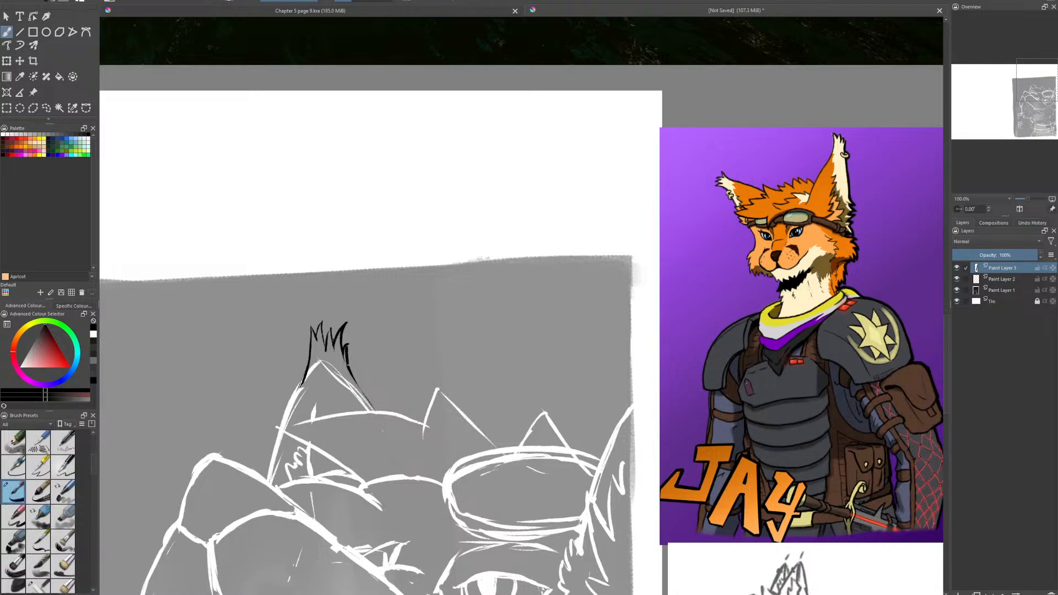
drag(353, 375, 375, 412)
- Ink the two goggle lines beside the lens and the notched edge running from them up to the left ear
drag(385, 307, 426, 215)
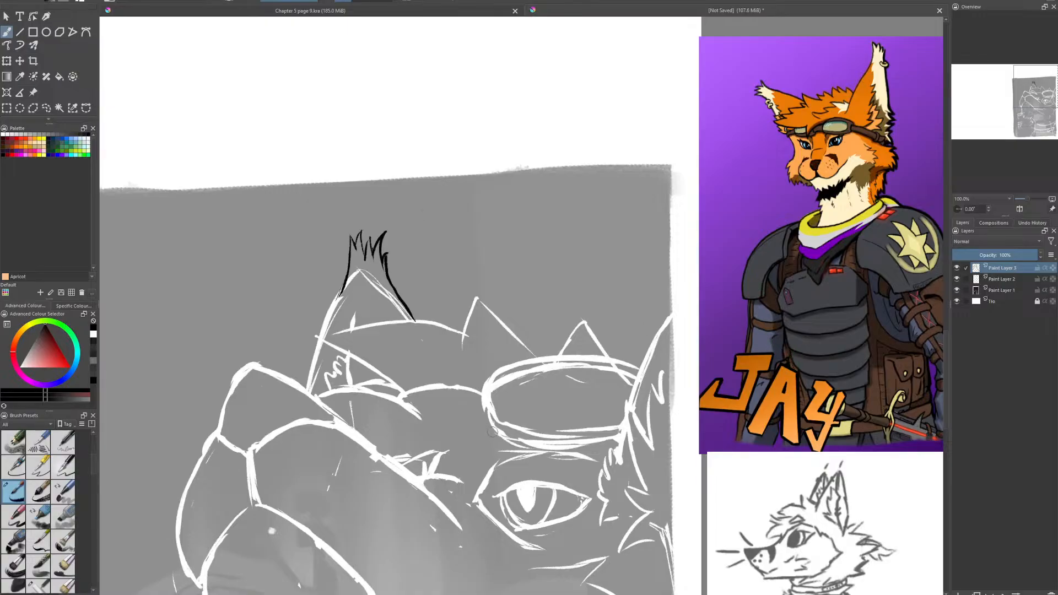
drag(489, 429, 414, 412)
mouse_move(484, 395)
mouse_down()
mouse_move(429, 388)
mouse_move(398, 400)
mouse_up()
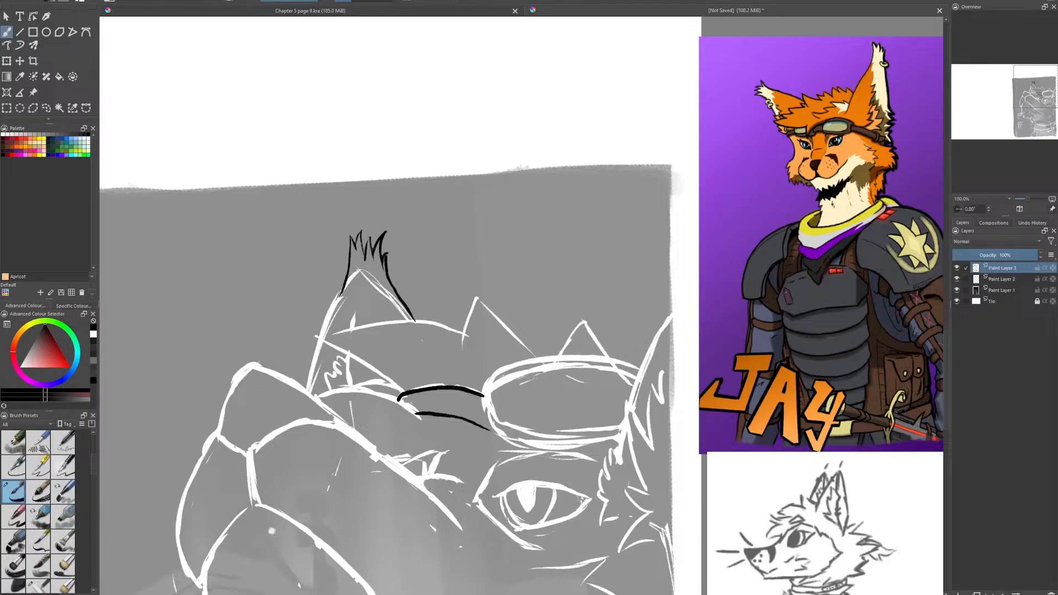
mouse_move(407, 391)
mouse_down()
mouse_move(354, 369)
mouse_move(375, 380)
mouse_move(348, 379)
mouse_move(330, 347)
mouse_move(308, 339)
mouse_up()
drag(365, 364, 307, 340)
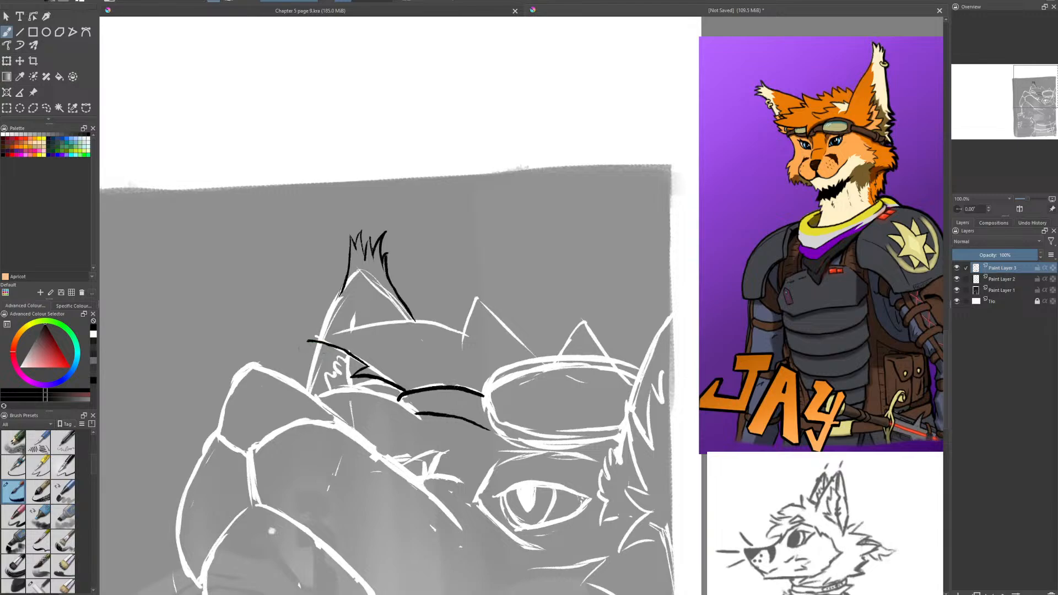
- Ink the curved top line of the hair and continue it as jagged spikes above the goggles
mouse_move(308, 341)
mouse_down()
mouse_move(363, 322)
mouse_move(465, 334)
mouse_up()
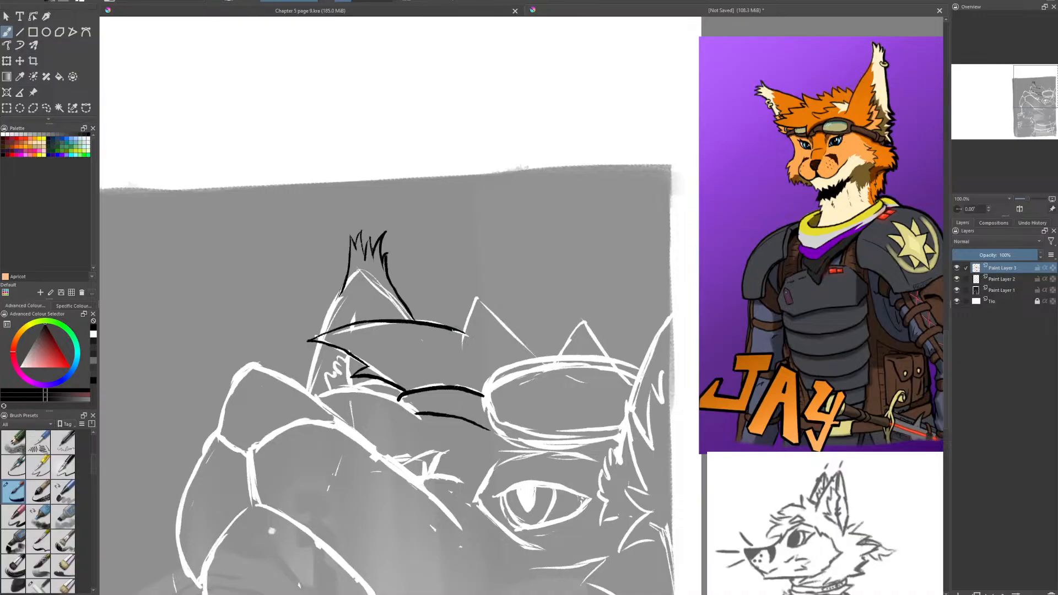
drag(467, 329, 479, 296)
key(ctrl+z)
mouse_move(467, 333)
mouse_down()
mouse_move(478, 292)
mouse_move(543, 352)
mouse_up()
key(ctrl+z)
mouse_move(477, 294)
mouse_down()
mouse_move(538, 348)
mouse_move(539, 326)
mouse_move(561, 353)
mouse_move(589, 316)
mouse_move(602, 347)
mouse_move(610, 334)
mouse_move(622, 355)
mouse_move(637, 339)
mouse_move(645, 357)
mouse_up()
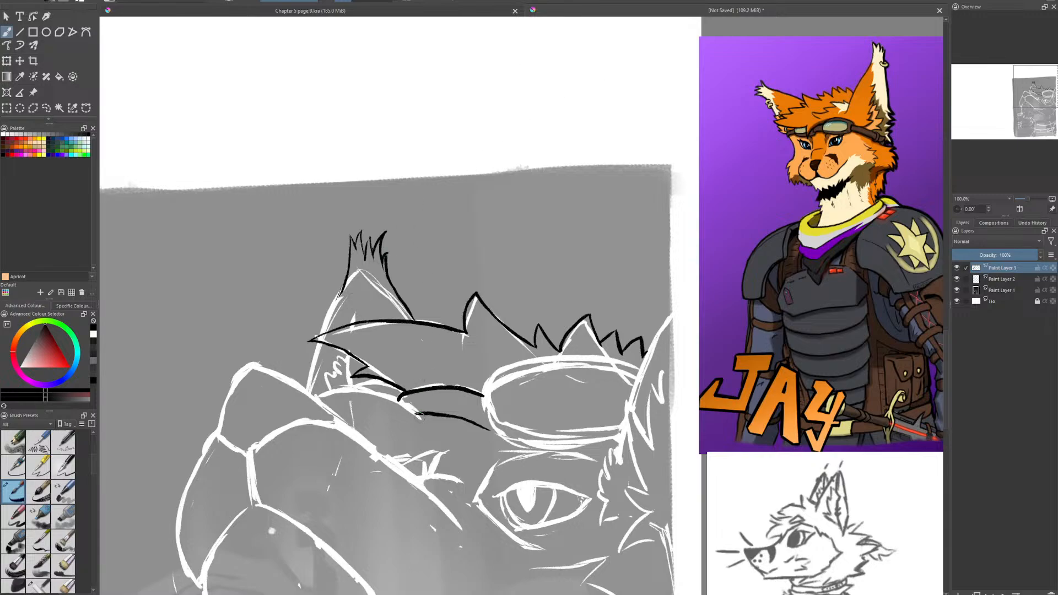
- Ink the curve beneath the left ear and the ear's outer edge, and clean up the tuft at its tip
mouse_move(421, 417)
mouse_down()
mouse_move(381, 393)
mouse_move(318, 401)
mouse_up()
mouse_move(344, 394)
mouse_down()
mouse_move(314, 399)
mouse_move(359, 394)
mouse_up()
key(e)
drag(347, 277, 306, 395)
mouse_move(344, 284)
mouse_down()
mouse_move(329, 321)
mouse_move(345, 282)
mouse_up()
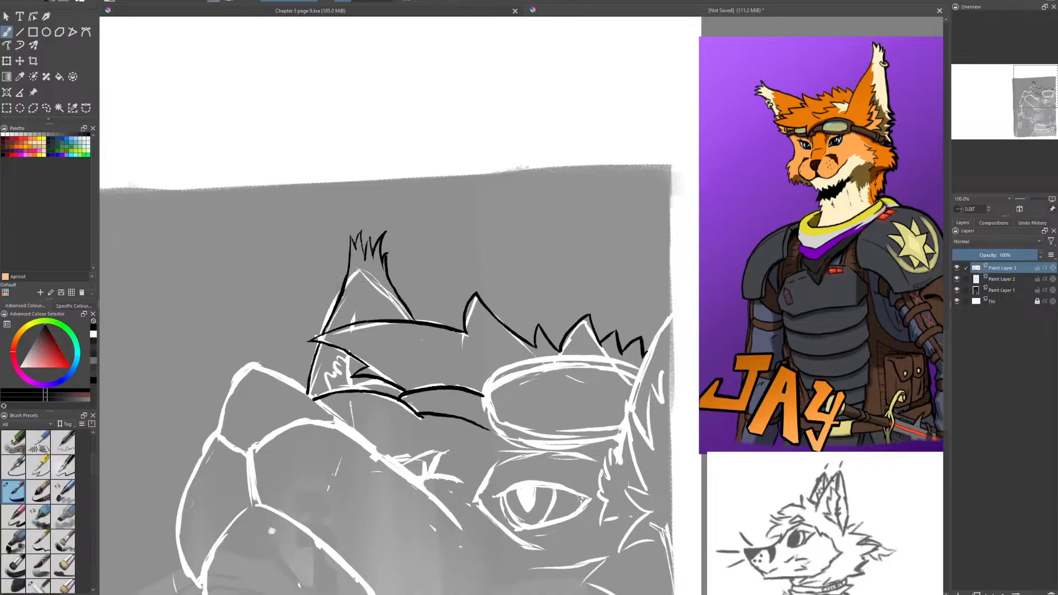
key(e)
drag(382, 237, 376, 246)
key(e)
- Ink the inner outline of the goggle lens, erasing and redrawing its upper edge
scroll(208, 547, up, 1)
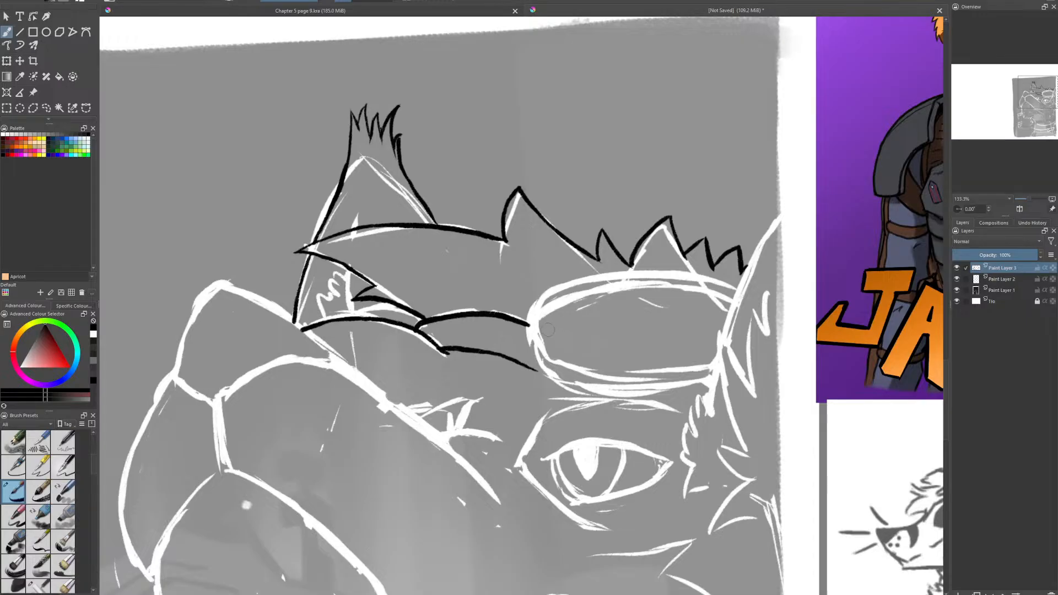
mouse_move(548, 330)
mouse_down()
mouse_move(614, 367)
mouse_move(716, 365)
mouse_up()
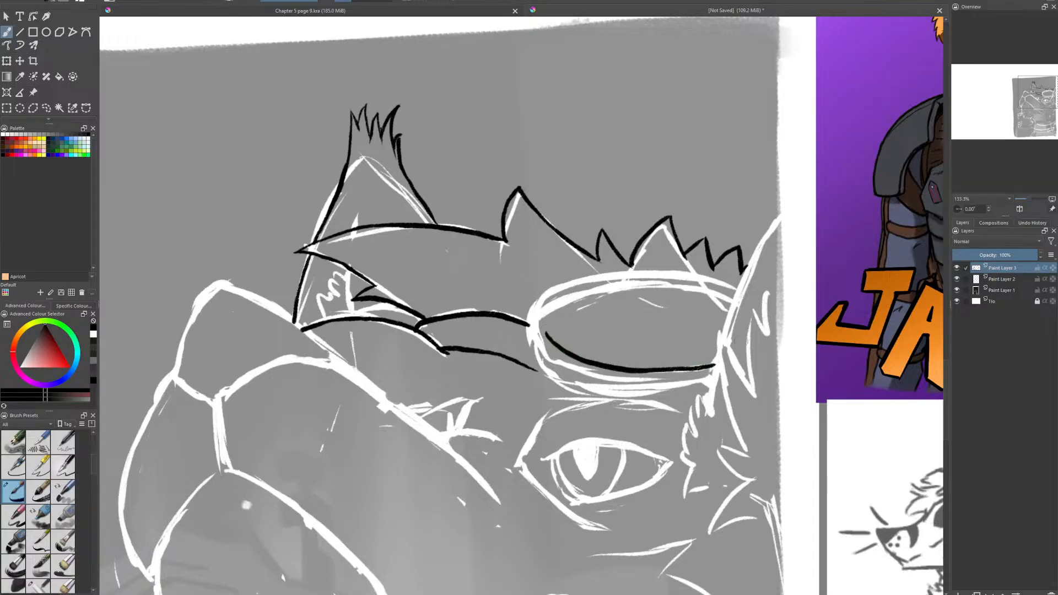
mouse_move(548, 334)
mouse_down()
mouse_move(556, 298)
mouse_move(622, 284)
mouse_move(735, 286)
mouse_up()
key(e)
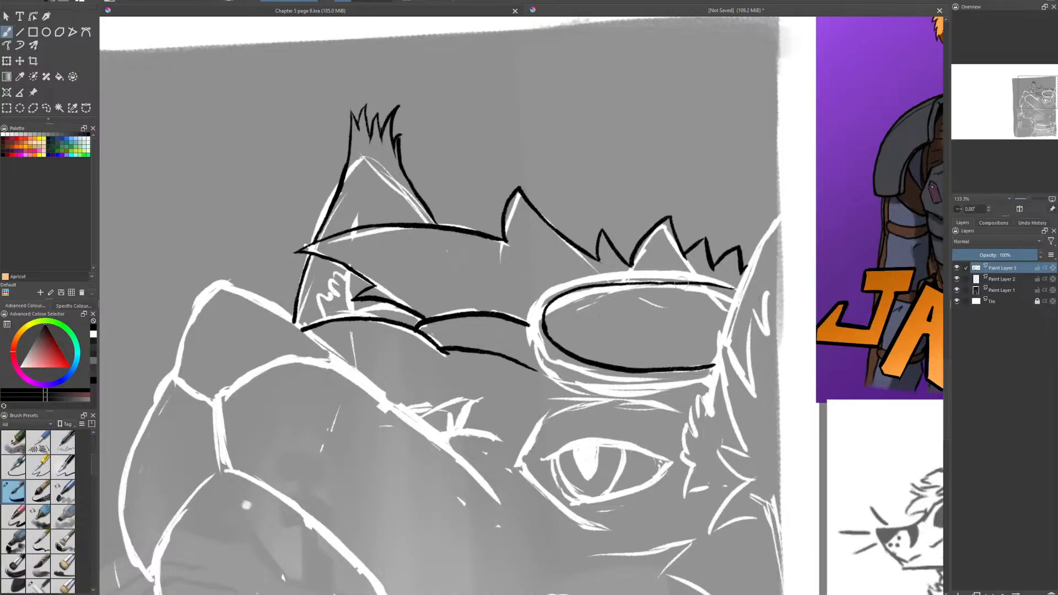
drag(649, 284, 739, 291)
key(e)
drag(668, 290, 710, 291)
drag(710, 291, 639, 291)
- Ink the outer goggle frame around the lens and add a thin rim line inside it
mouse_move(541, 296)
mouse_down()
mouse_move(528, 331)
mouse_move(538, 375)
mouse_up()
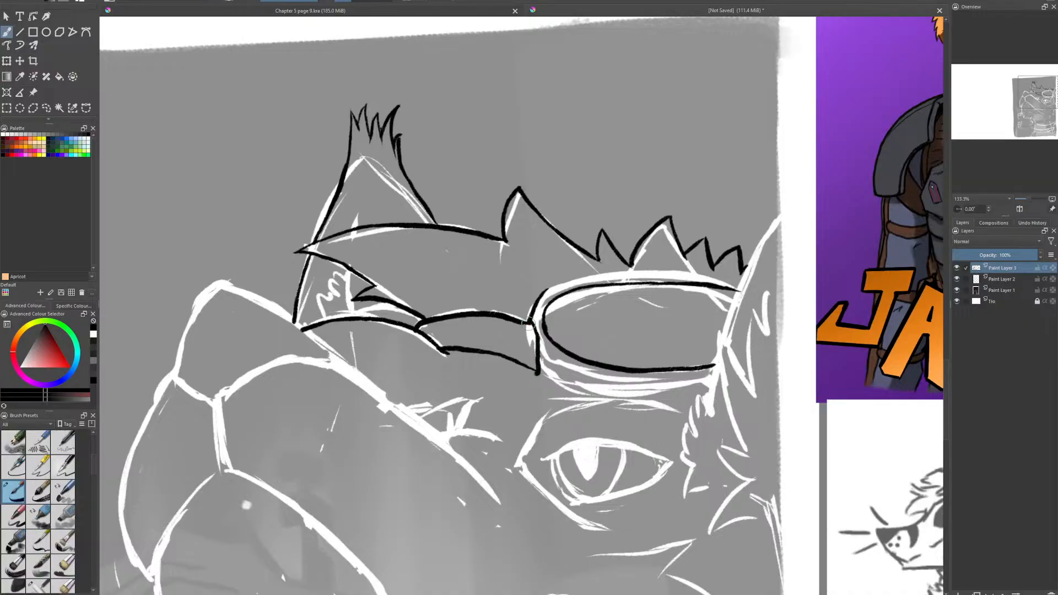
mouse_move(545, 292)
mouse_down()
mouse_move(654, 274)
mouse_move(743, 288)
mouse_up()
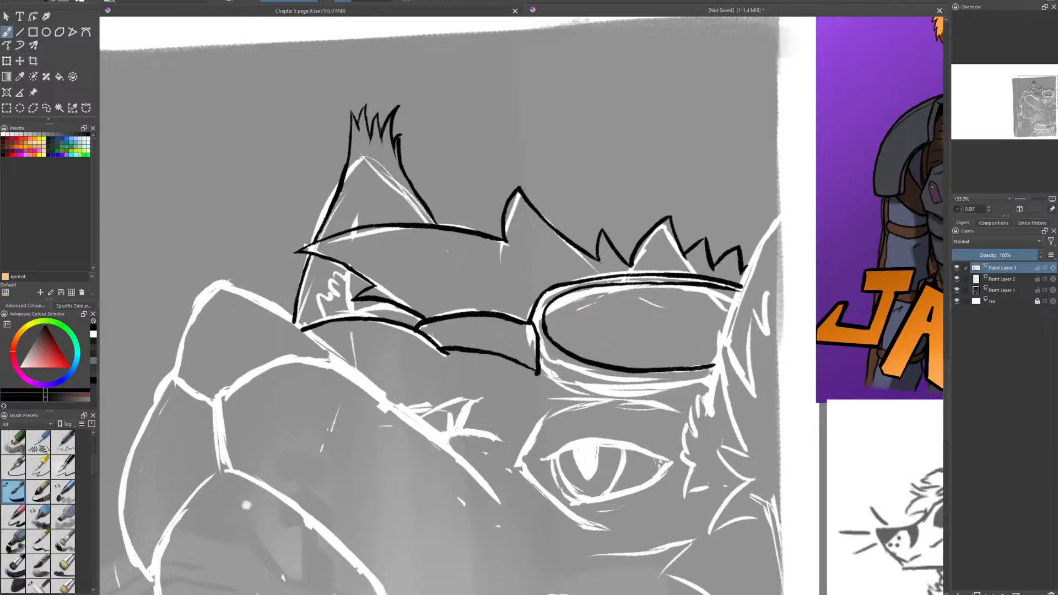
mouse_move(537, 376)
mouse_down()
mouse_move(604, 397)
mouse_move(715, 385)
mouse_up()
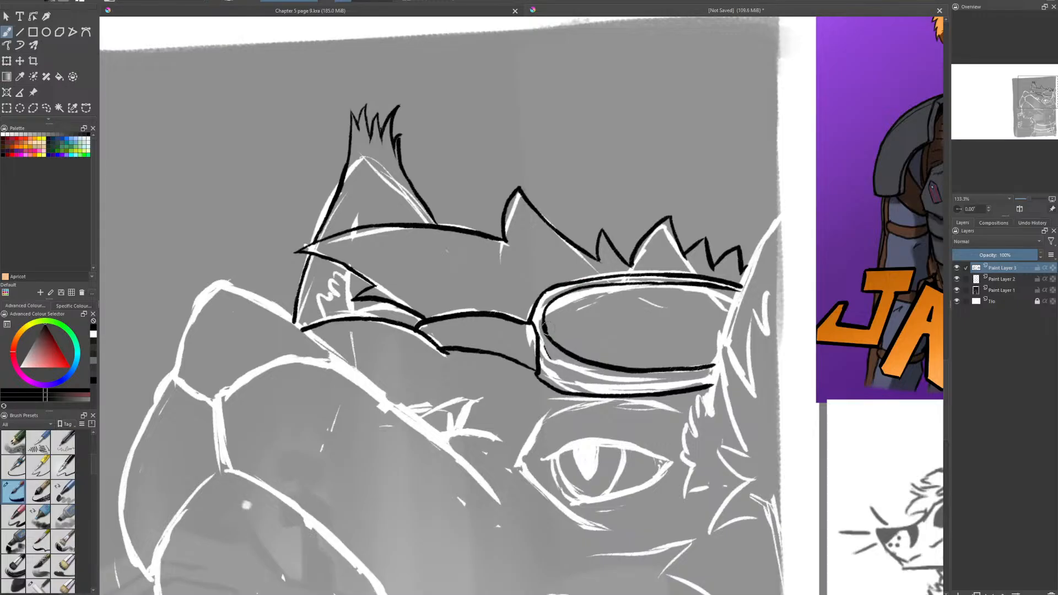
mouse_move(542, 300)
mouse_down()
mouse_move(545, 345)
mouse_move(597, 380)
mouse_move(701, 378)
mouse_up()
- Ink small detail lines where the goggles meet the notched edge and add fur strokes inside the left ear
mouse_move(415, 328)
mouse_down()
mouse_move(425, 320)
mouse_move(365, 317)
mouse_move(406, 312)
mouse_move(417, 325)
mouse_up()
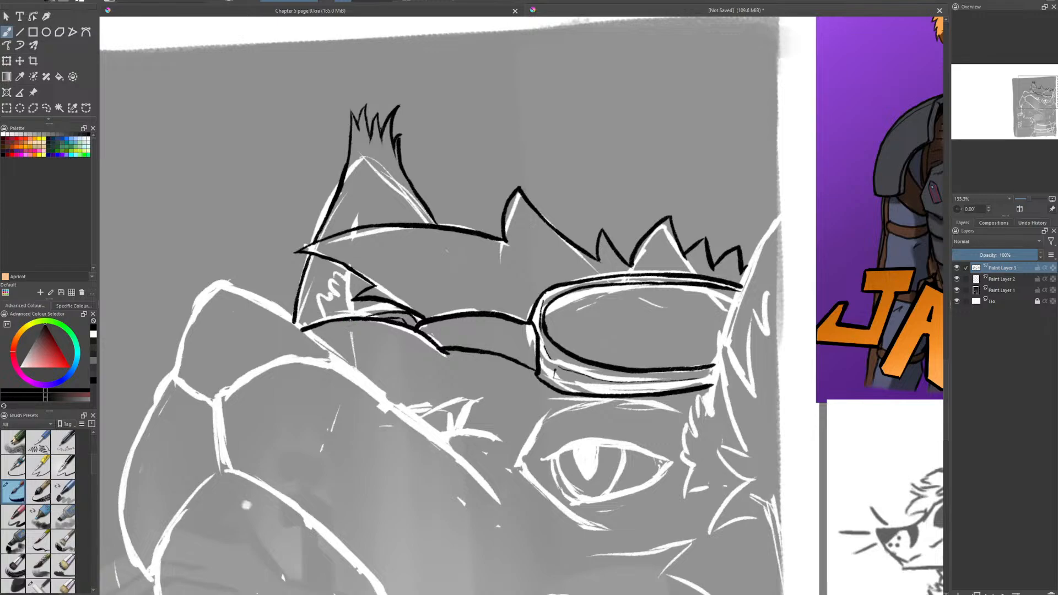
drag(349, 316, 347, 269)
mouse_move(320, 324)
mouse_down()
mouse_move(314, 307)
mouse_move(326, 303)
mouse_move(339, 265)
mouse_move(338, 275)
mouse_up()
- Hide the white sketch on Paint Layer 2 to check the black ink, show it again and reselect Paint Layer 3
scroll(403, 310, down, 2)
drag(403, 310, 390, 271)
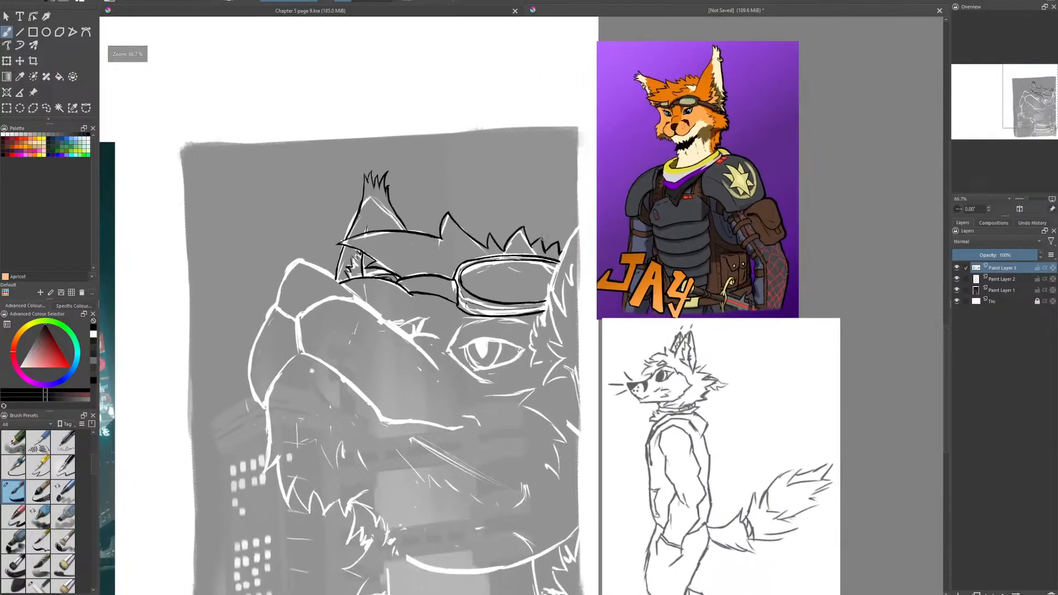
click(965, 279)
click(957, 280)
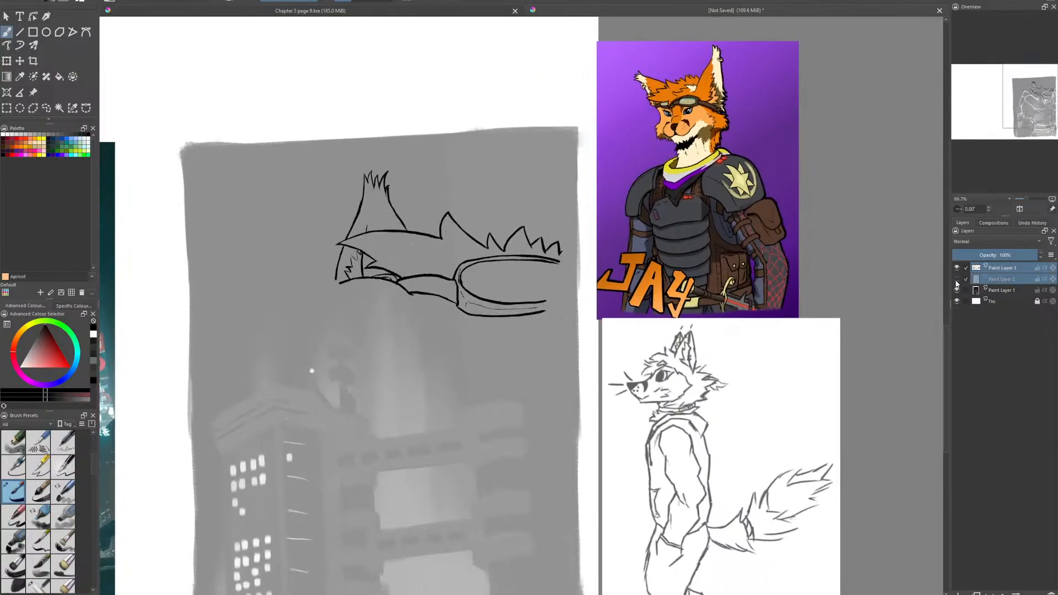
click(958, 279)
click(998, 269)
- Ink the jagged fur below the right end of the goggles and the pointed fur line at the right ear's base
scroll(421, 321, up, 2)
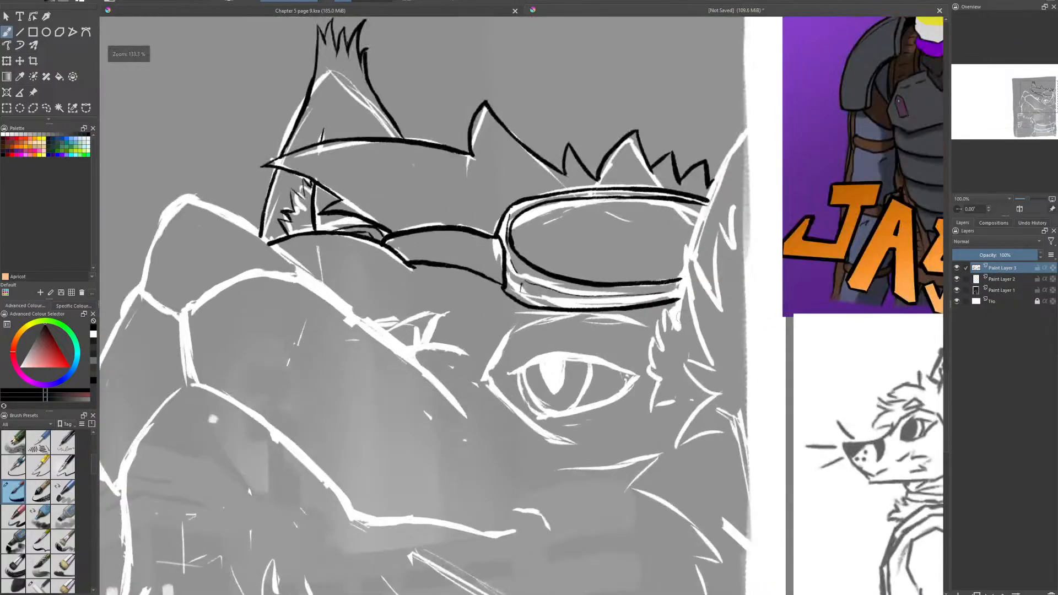
scroll(601, 270, down, 1)
mouse_move(601, 270)
mouse_down()
mouse_move(371, 303)
mouse_move(537, 287)
mouse_up()
scroll(537, 287, up, 1)
drag(616, 313, 516, 375)
scroll(574, 388, down, 1)
scroll(517, 375, up, 1)
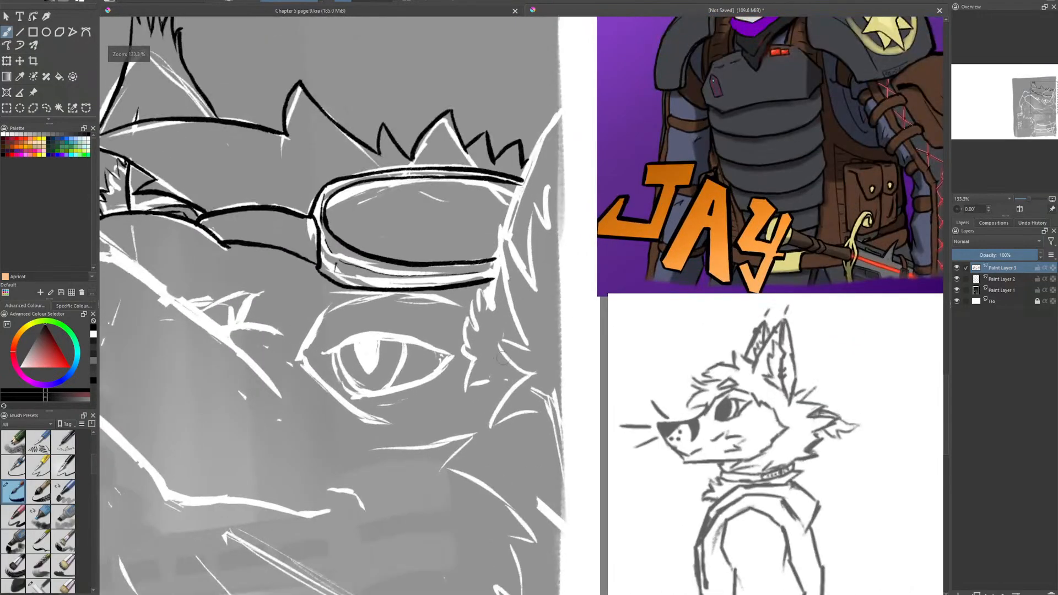
mouse_move(490, 383)
mouse_down()
mouse_move(462, 389)
mouse_move(462, 345)
mouse_move(470, 351)
mouse_move(466, 322)
mouse_move(479, 330)
mouse_move(503, 250)
mouse_up()
mouse_move(536, 289)
mouse_down()
mouse_move(502, 227)
mouse_move(508, 298)
mouse_move(530, 348)
mouse_up()
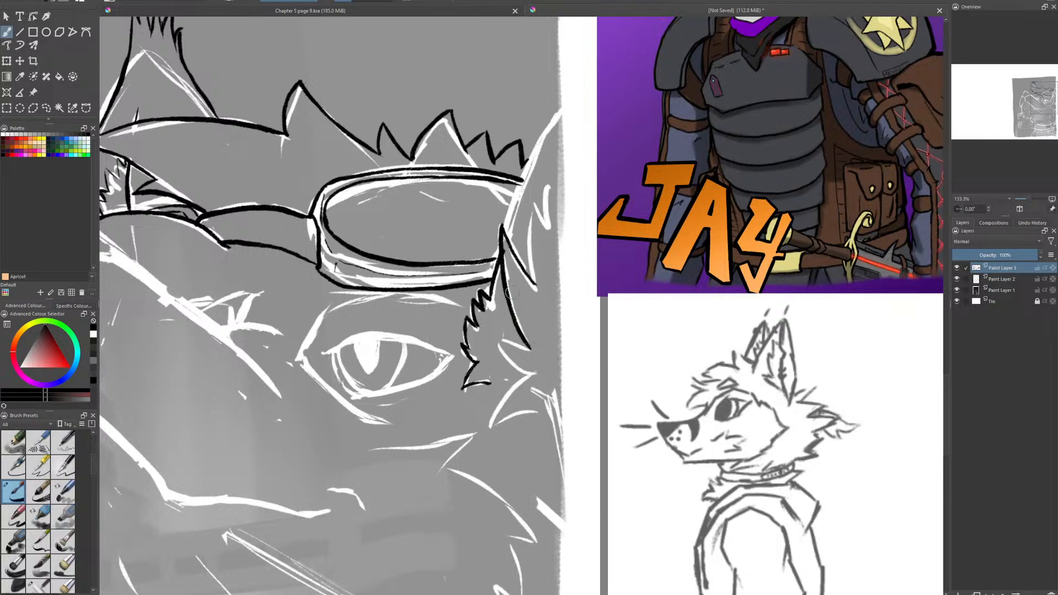
- Ink the right ear's front edge up to the picture's border and add a fur tuft inside the ear
mouse_move(504, 232)
mouse_down()
mouse_move(542, 131)
mouse_move(567, 106)
mouse_up()
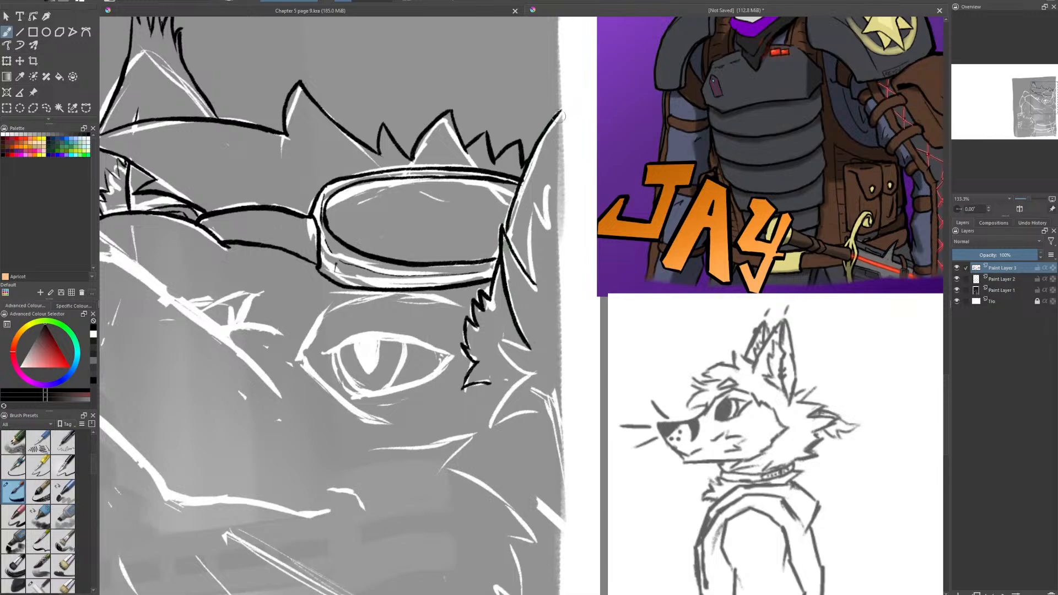
mouse_move(533, 282)
mouse_down()
mouse_move(530, 219)
mouse_move(545, 223)
mouse_move(550, 191)
mouse_up()
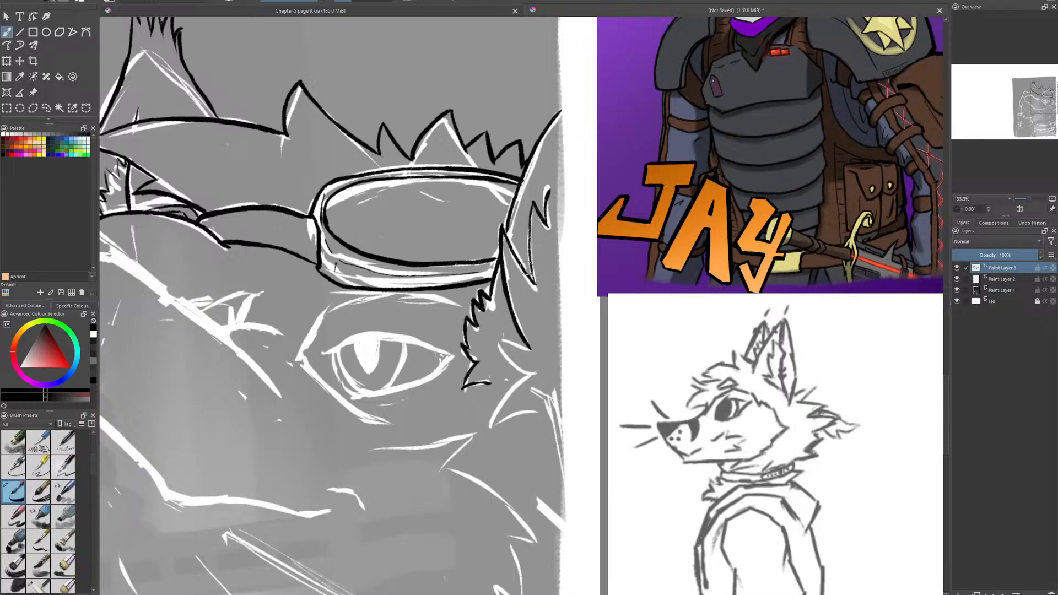
drag(532, 296, 588, 170)
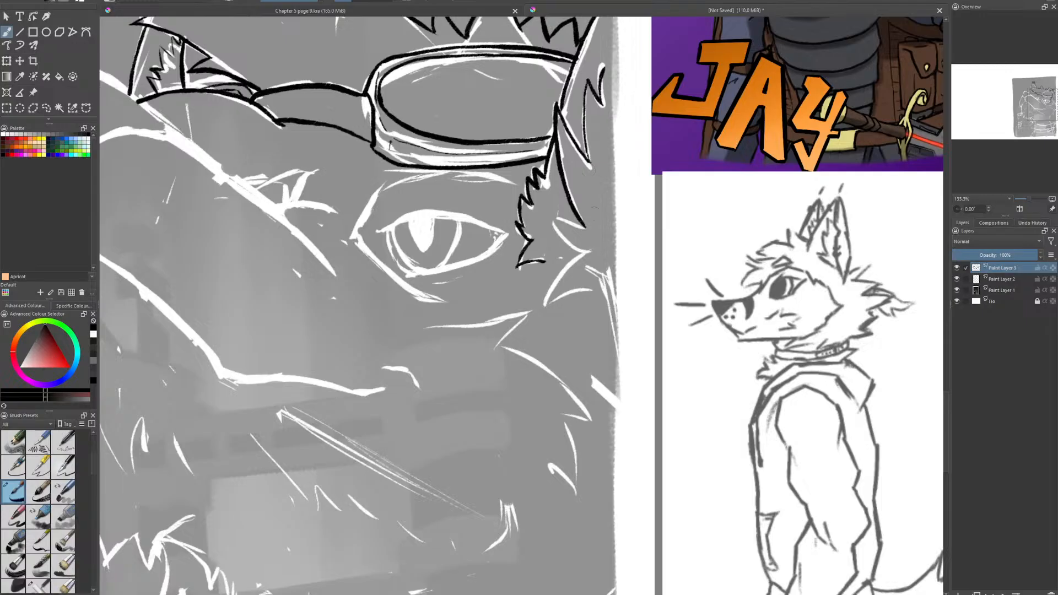
- Ink the pointed cheek fur below the right ear, then the brow line and front edge of the eye socket under the goggles
mouse_move(582, 226)
mouse_down()
mouse_move(556, 231)
mouse_move(591, 253)
mouse_move(549, 284)
mouse_move(546, 303)
mouse_move(593, 285)
mouse_up()
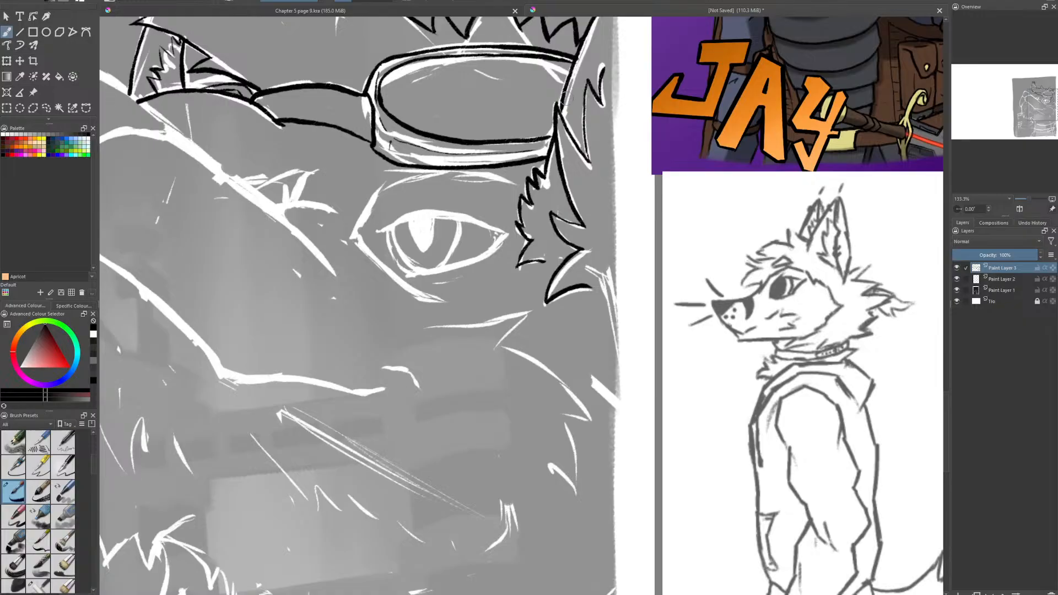
drag(540, 160, 655, 237)
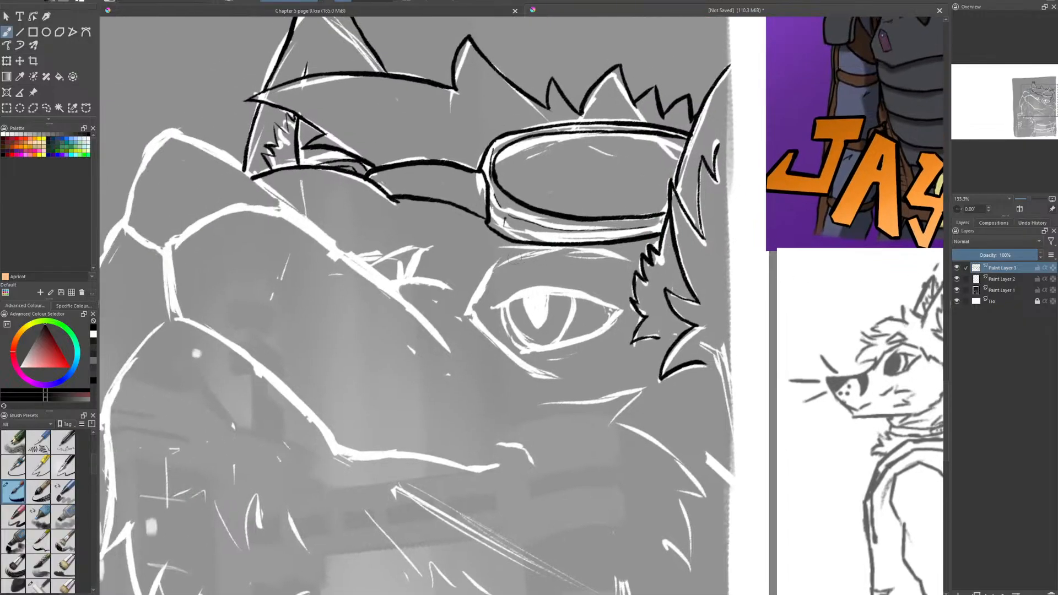
drag(501, 255, 633, 253)
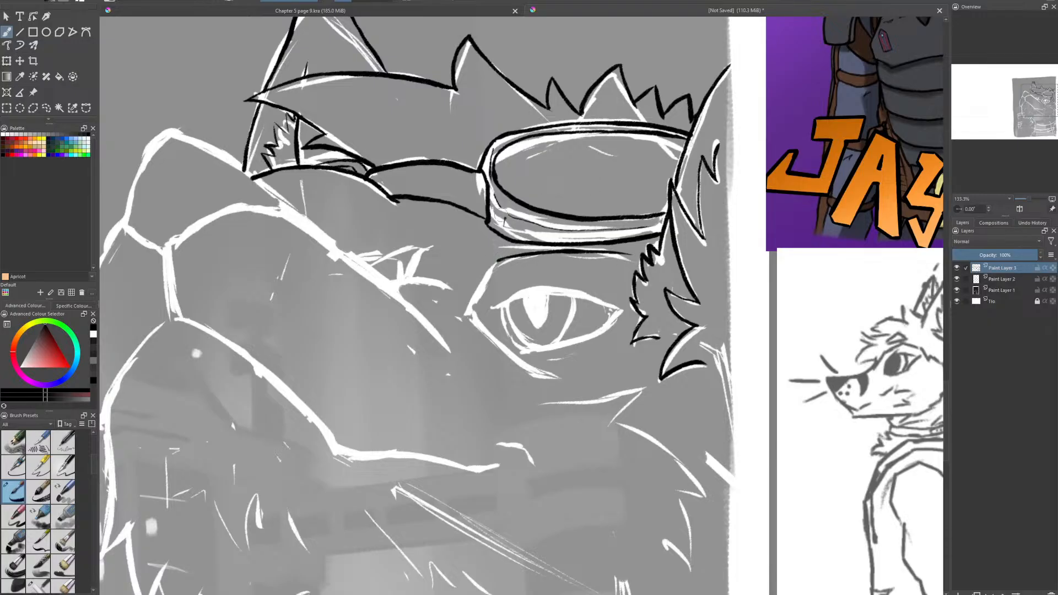
mouse_move(491, 265)
mouse_down()
mouse_move(467, 315)
mouse_move(473, 301)
mouse_move(468, 312)
mouse_move(552, 377)
mouse_up()
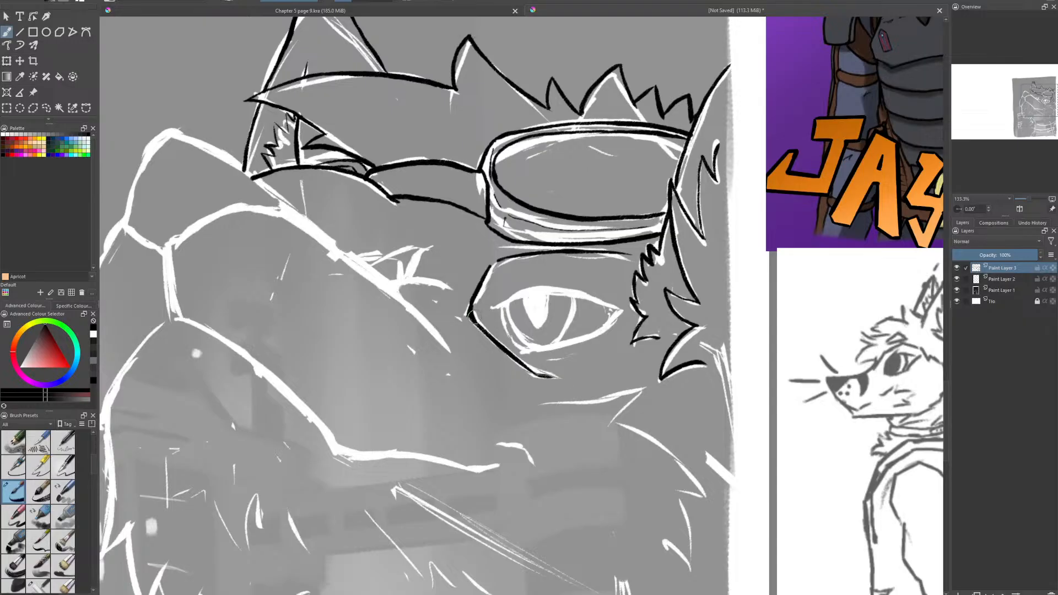
drag(470, 315, 535, 378)
drag(488, 268, 468, 306)
key(e)
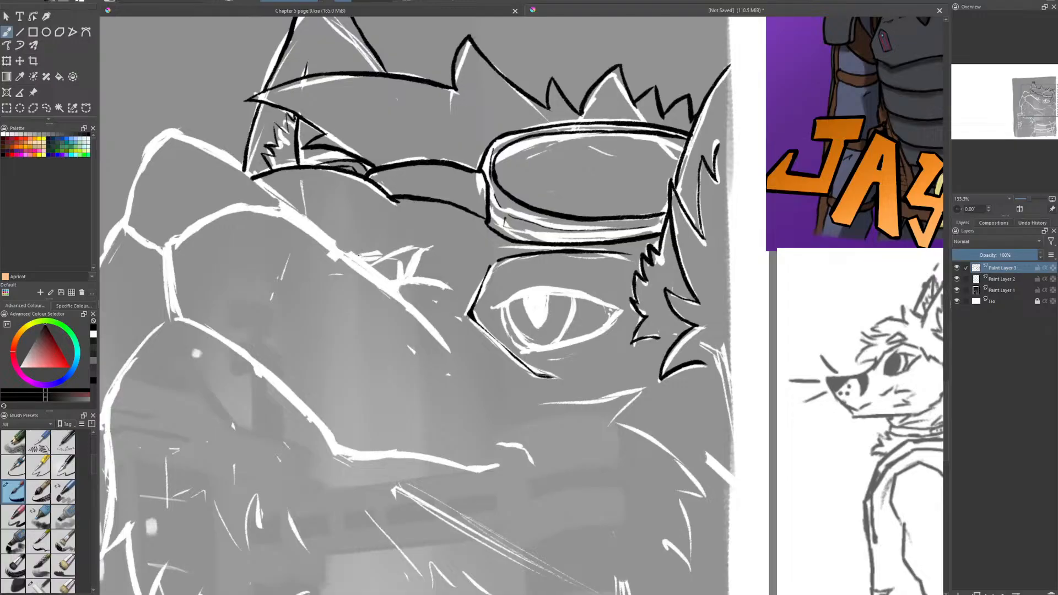
- Ink the small tuft of spiky strokes above the snout's bridge, in front of the eye
mouse_move(360, 255)
mouse_down()
mouse_move(401, 254)
mouse_move(372, 270)
mouse_move(395, 253)
mouse_up()
key(ctrl+z)
key(e)
key(e)
mouse_move(416, 253)
mouse_down()
mouse_move(406, 278)
mouse_move(386, 284)
mouse_move(444, 285)
mouse_move(432, 287)
mouse_up()
key(e)
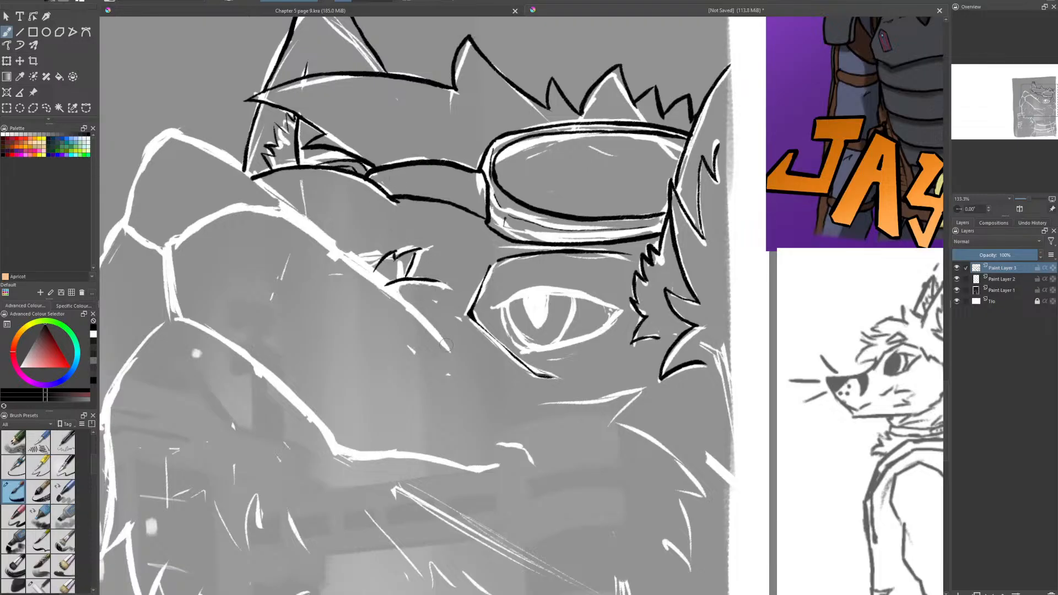
- Ink the snout's upper line from below the tuft to the nose and outline the nose's top, front and rear lower edge
mouse_move(447, 344)
mouse_down()
mouse_move(364, 264)
mouse_move(288, 217)
mouse_move(445, 348)
mouse_up()
key(e)
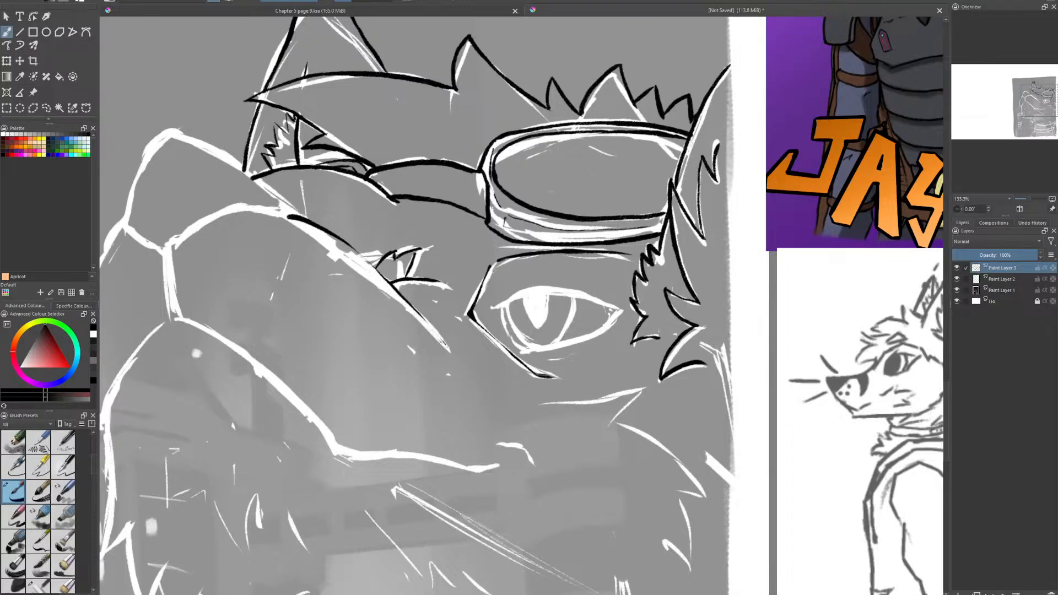
drag(287, 216, 366, 263)
mouse_move(446, 345)
mouse_down()
mouse_move(379, 271)
mouse_move(285, 210)
mouse_move(277, 191)
mouse_move(211, 141)
mouse_up()
mouse_move(180, 131)
mouse_down()
mouse_move(148, 152)
mouse_move(122, 222)
mouse_up()
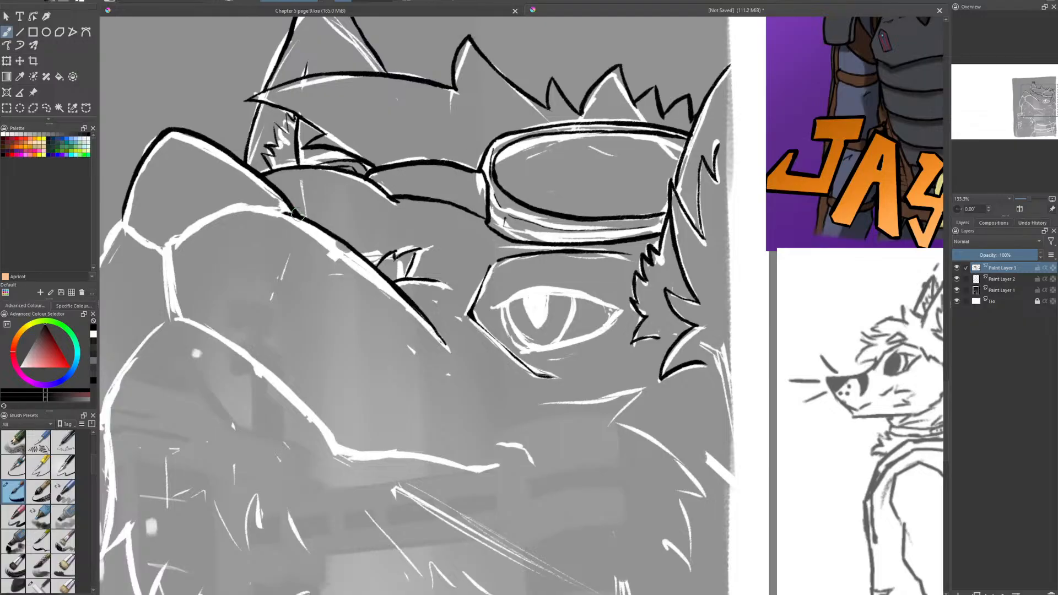
mouse_move(292, 215)
mouse_down()
mouse_move(235, 205)
mouse_move(169, 254)
mouse_up()
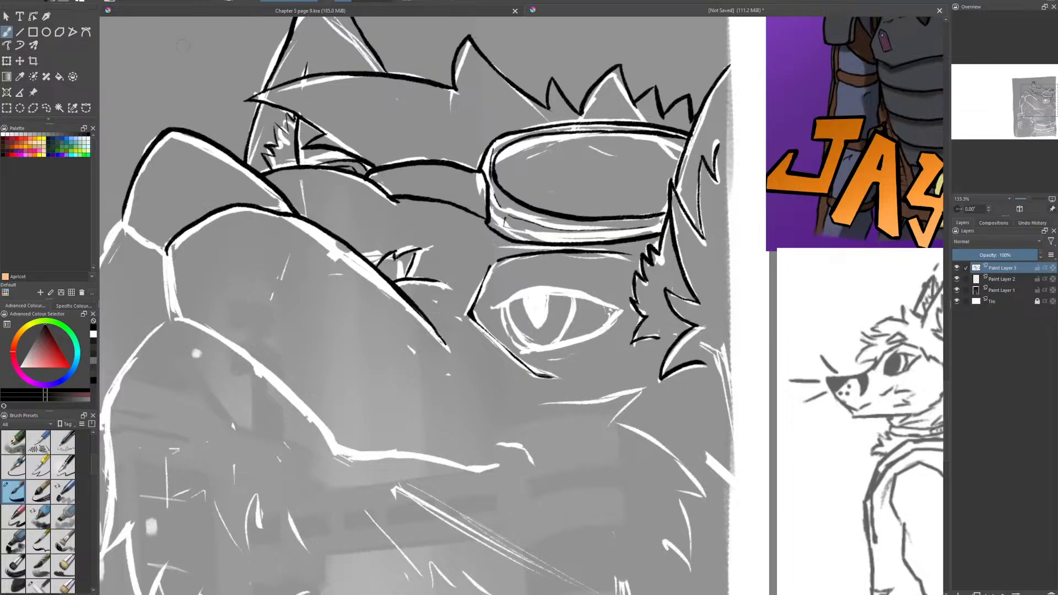
- Ink the two curved nostrils and close the nose outline along its front lower edge
mouse_move(171, 133)
mouse_down()
mouse_move(163, 154)
mouse_move(164, 142)
mouse_up()
key(e)
mouse_move(184, 176)
mouse_down()
mouse_move(221, 176)
mouse_move(193, 175)
mouse_up()
key(ctrl+z)
key(ctrl+z)
key(ctrl+z)
mouse_move(199, 168)
mouse_down()
mouse_move(216, 171)
mouse_move(132, 200)
mouse_up()
drag(138, 188, 146, 191)
mouse_move(123, 221)
mouse_down()
mouse_move(161, 249)
mouse_move(124, 220)
mouse_up()
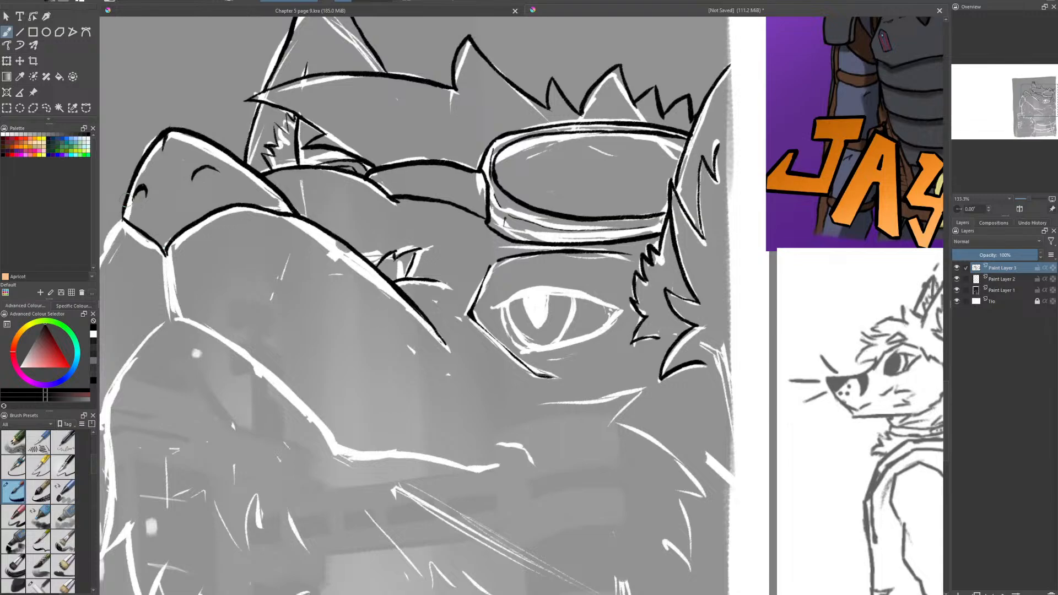
- Ink the far side of the muzzle with a small fur notch, the line below the nose and the far lip line
drag(235, 246, 512, 162)
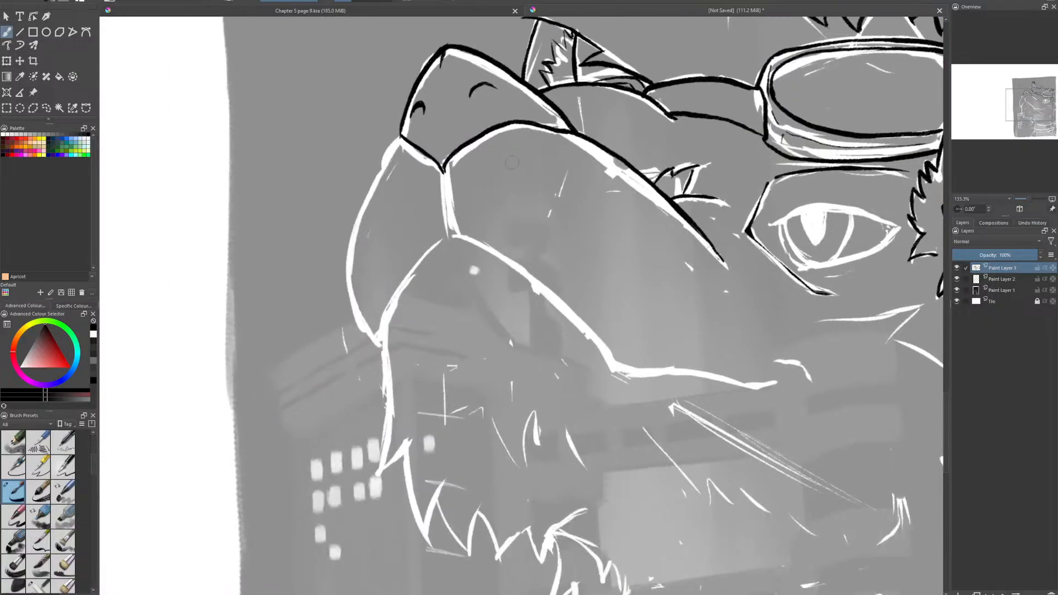
mouse_move(441, 167)
mouse_down()
mouse_move(439, 139)
mouse_move(388, 148)
mouse_move(363, 198)
mouse_move(352, 269)
mouse_move(382, 350)
mouse_up()
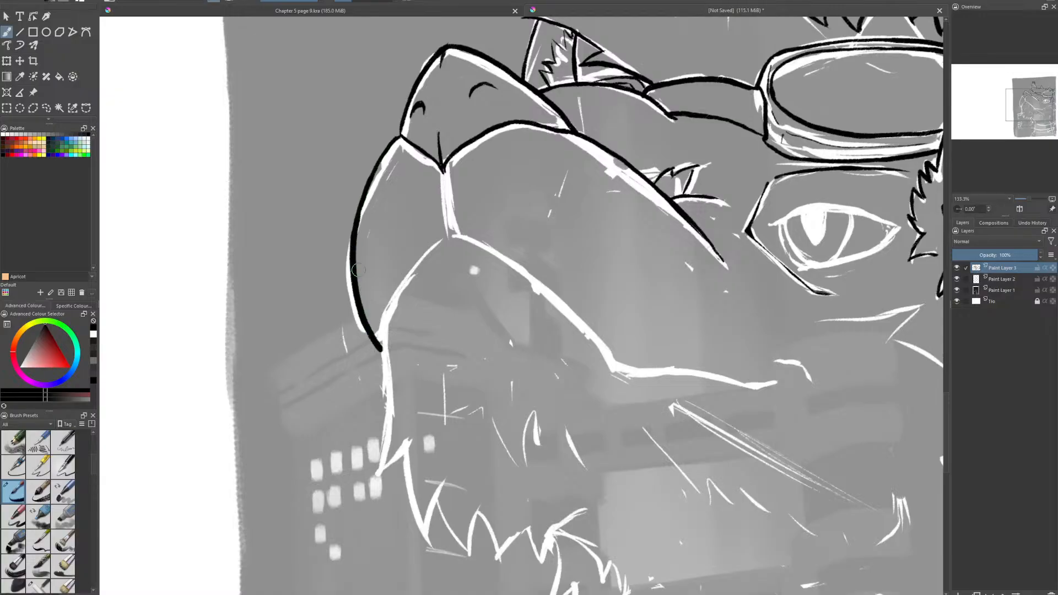
key(e)
mouse_move(352, 277)
mouse_down()
mouse_move(345, 301)
mouse_move(364, 239)
mouse_move(353, 235)
mouse_move(345, 265)
mouse_move(357, 297)
mouse_up()
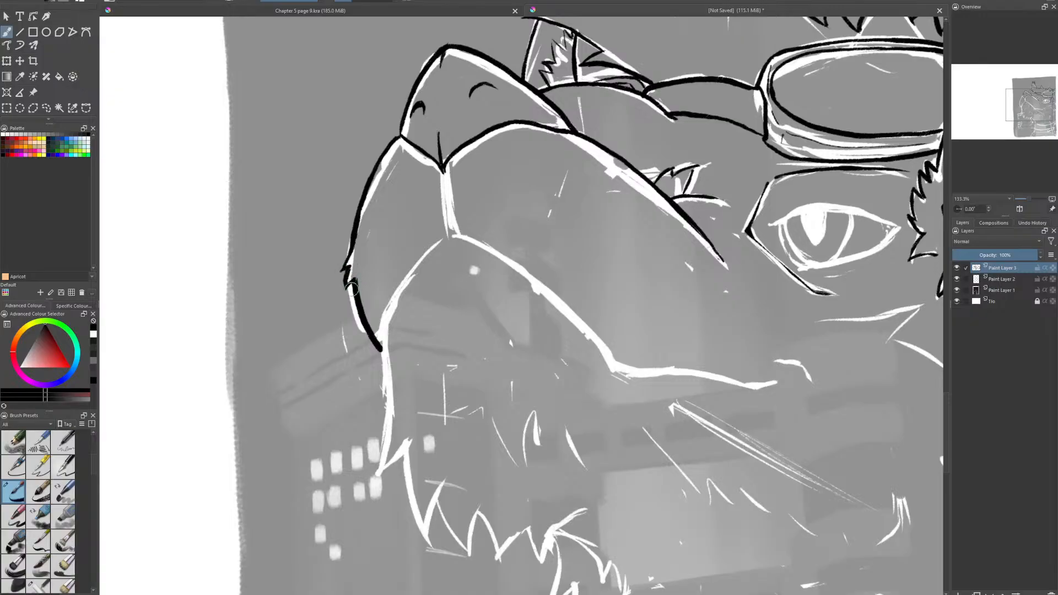
key(ctrl+z)
mouse_move(443, 169)
mouse_down()
mouse_move(450, 221)
mouse_move(447, 197)
mouse_move(440, 244)
mouse_move(401, 290)
mouse_move(382, 337)
mouse_move(387, 402)
mouse_move(376, 474)
mouse_up()
key(ctrl+z)
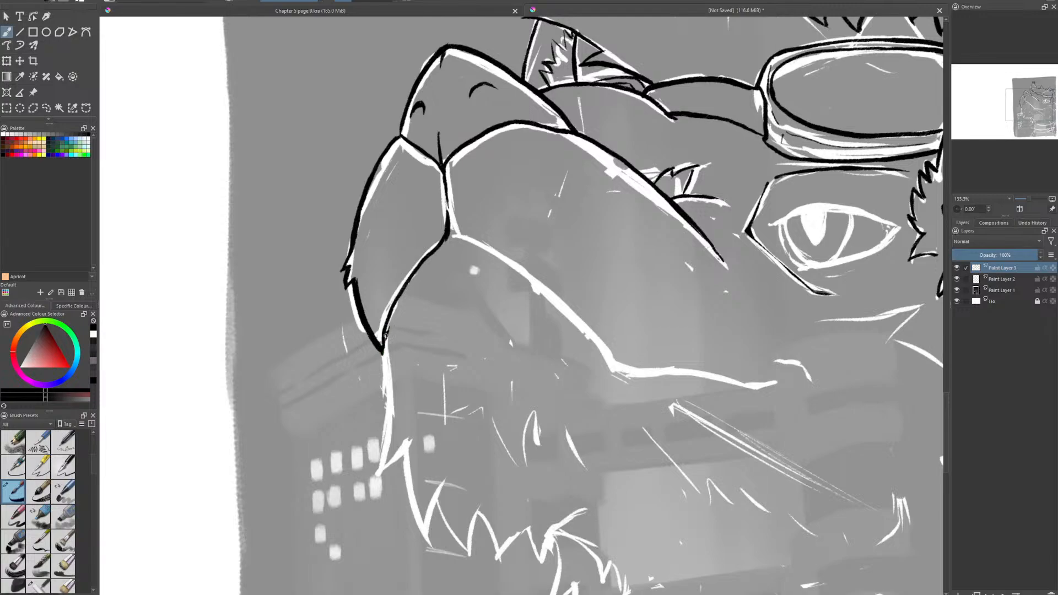
- Ink the front of the chin and the jagged fur along its underside
mouse_move(386, 336)
mouse_down()
mouse_move(378, 474)
mouse_move(408, 444)
mouse_move(428, 536)
mouse_move(452, 475)
mouse_move(457, 543)
mouse_move(480, 503)
mouse_up()
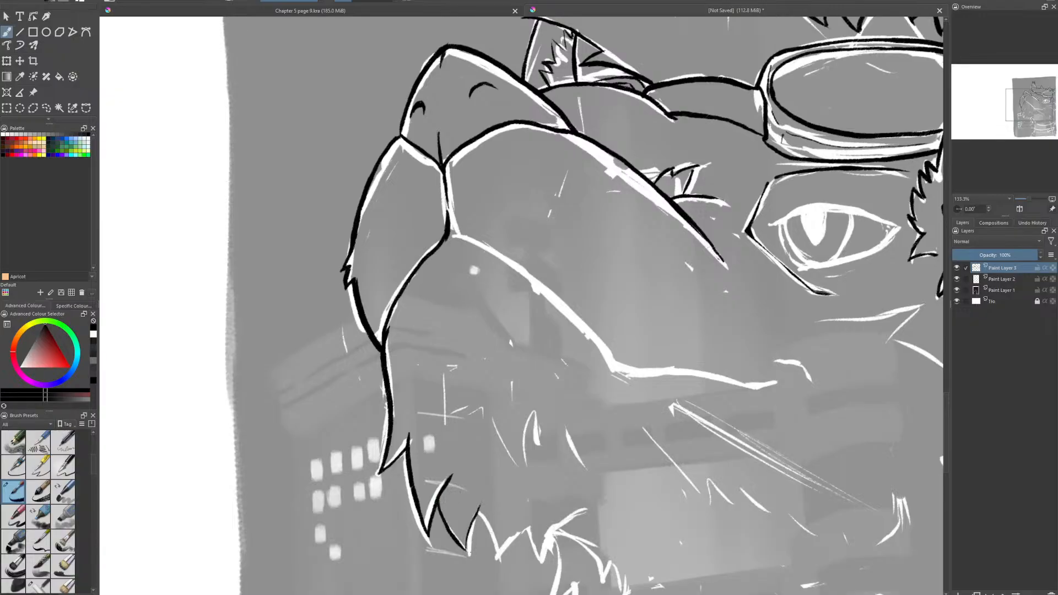
key(ctrl+z)
mouse_move(470, 554)
mouse_down()
mouse_move(479, 504)
mouse_move(499, 559)
mouse_move(529, 529)
mouse_move(543, 559)
mouse_move(558, 532)
mouse_move(589, 509)
mouse_up()
drag(544, 559, 555, 532)
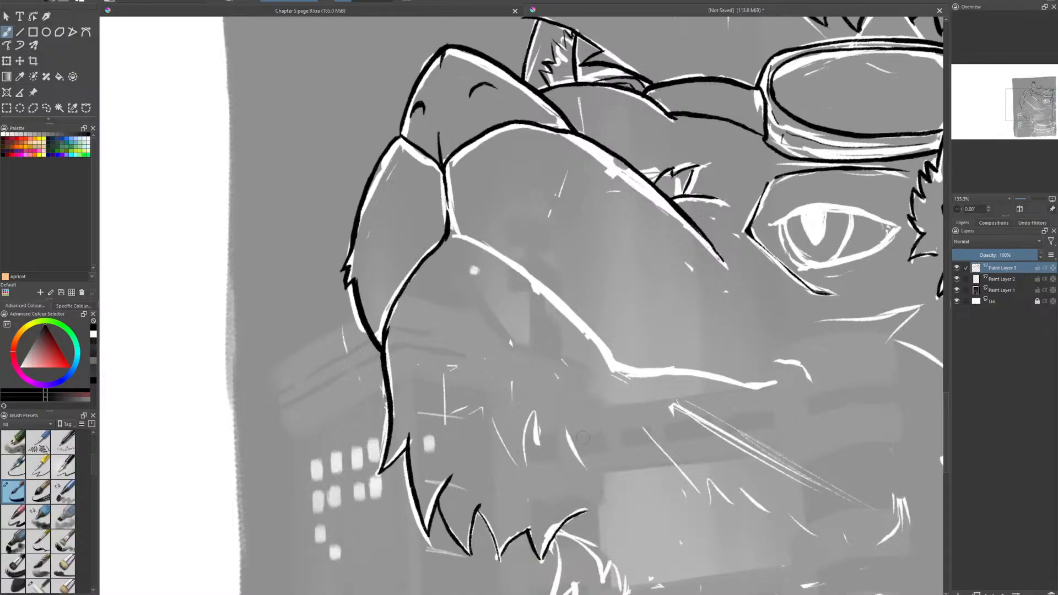
- Ink the near mouth line from the muzzle's centre to the mouth corner and fill the small triangle where the lip lines meet
drag(556, 405, 402, 351)
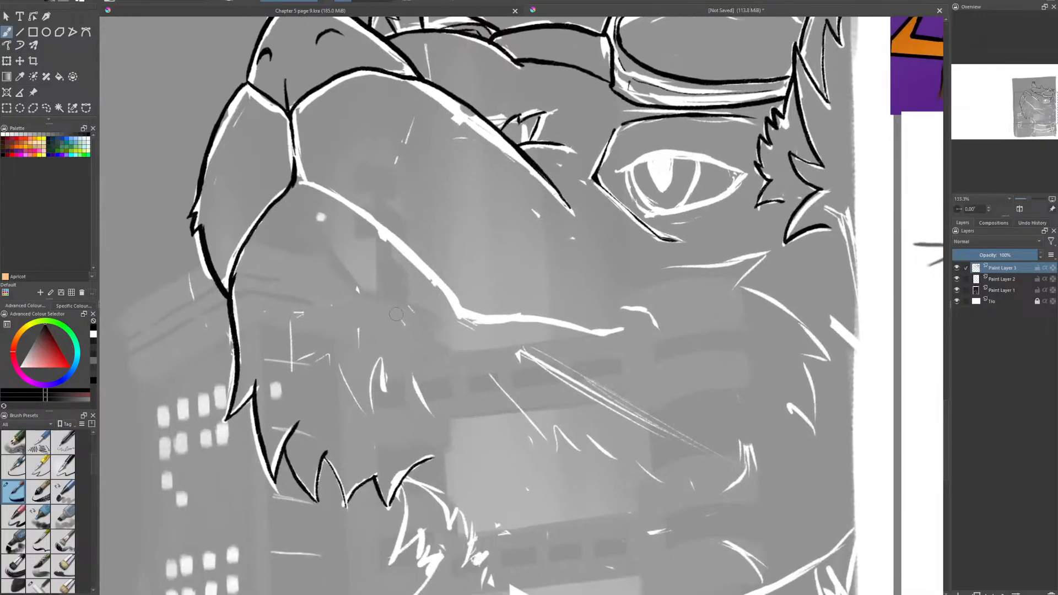
mouse_move(296, 167)
mouse_down()
mouse_move(298, 184)
mouse_move(301, 175)
mouse_move(374, 225)
mouse_up()
key(ctrl+z)
mouse_move(298, 170)
mouse_down()
mouse_move(403, 247)
mouse_move(455, 303)
mouse_up()
key(e)
key(e)
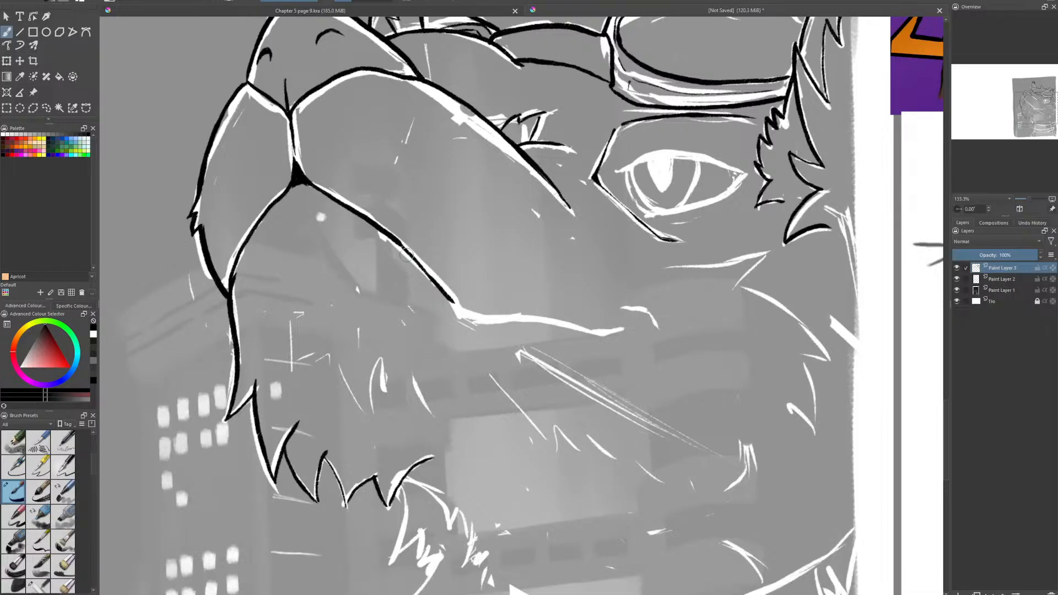
mouse_move(389, 238)
mouse_down()
mouse_move(473, 318)
mouse_move(611, 334)
mouse_up()
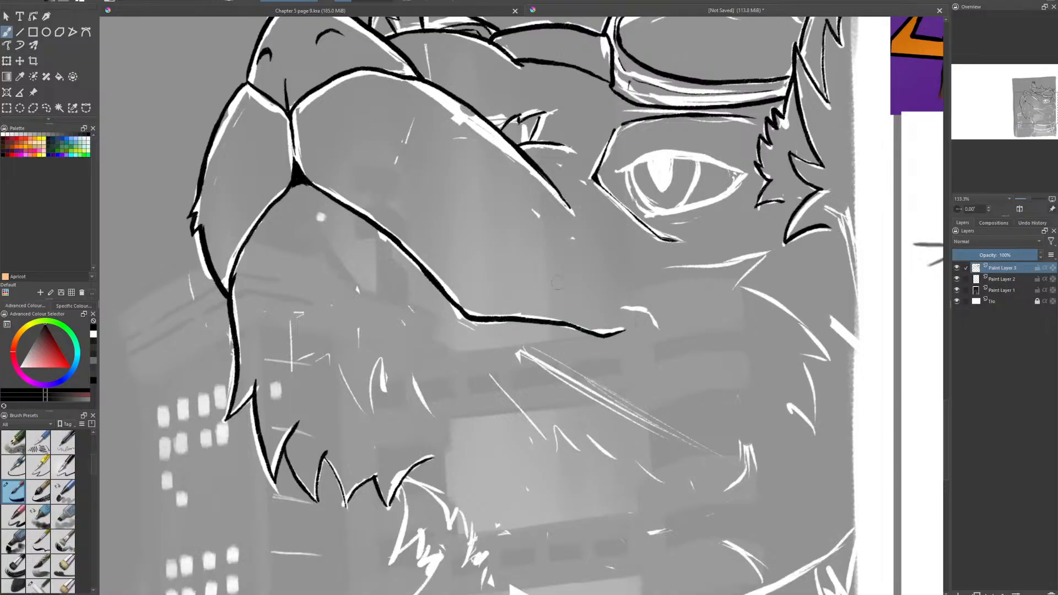
- Thin the mouth line before its bend with the eraser and ink the short crease beyond the mouth corner
key(e)
drag(425, 279, 456, 312)
mouse_move(401, 254)
mouse_down()
mouse_move(428, 276)
mouse_move(385, 239)
mouse_move(447, 302)
mouse_move(385, 224)
mouse_move(462, 303)
mouse_up()
key(e)
key(e)
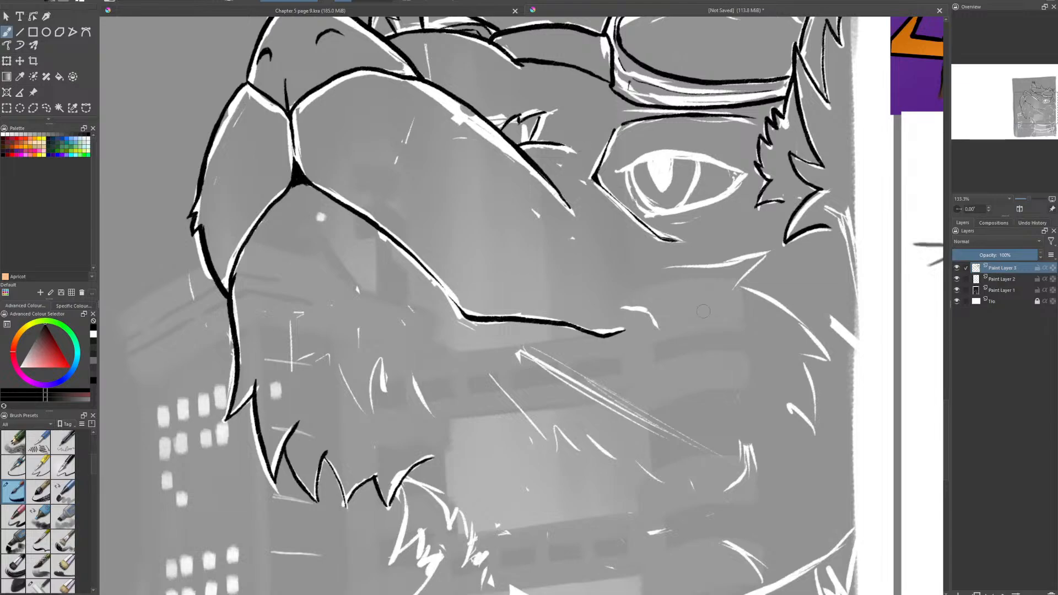
mouse_move(623, 308)
mouse_down()
mouse_move(646, 311)
mouse_move(658, 329)
mouse_move(641, 312)
mouse_up()
key(e)
drag(637, 313, 645, 315)
- Examine the goggled character's face in the coloured Jay reference picture beside the drawing
scroll(752, 153, up, 1)
drag(752, 153, 168, 571)
scroll(626, 235, down, 1)
drag(438, 128, 462, 203)
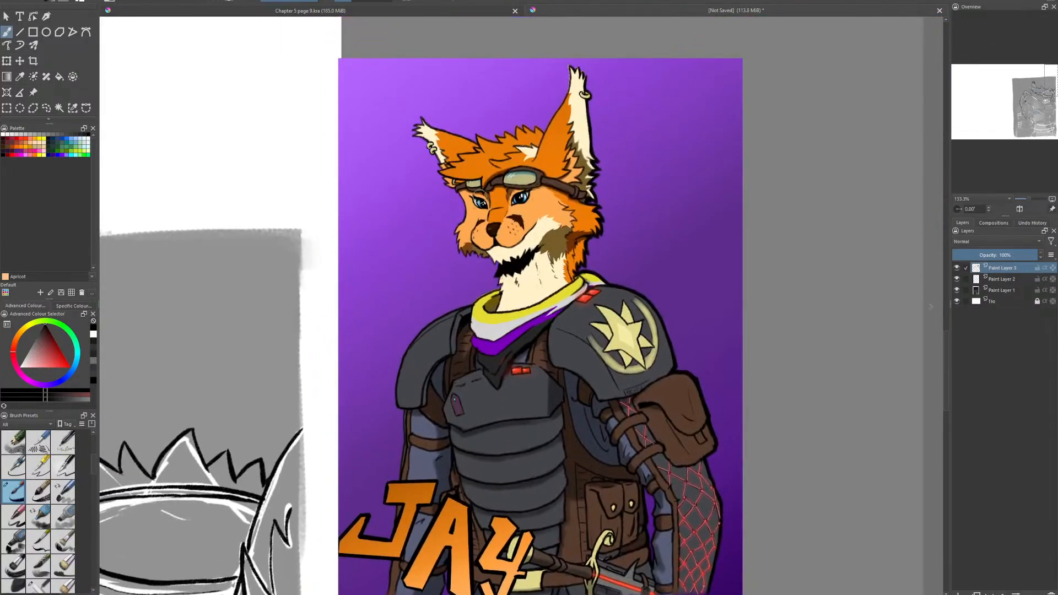
scroll(463, 202, up, 3)
scroll(462, 203, down, 6)
drag(338, 385, 521, 331)
scroll(513, 344, up, 4)
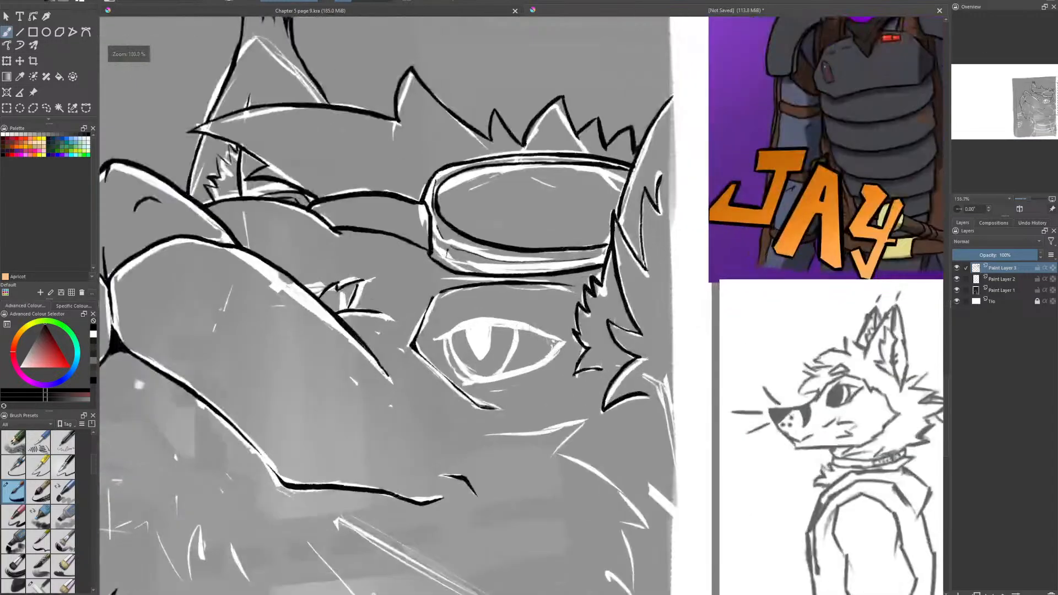
scroll(495, 377, down, 1)
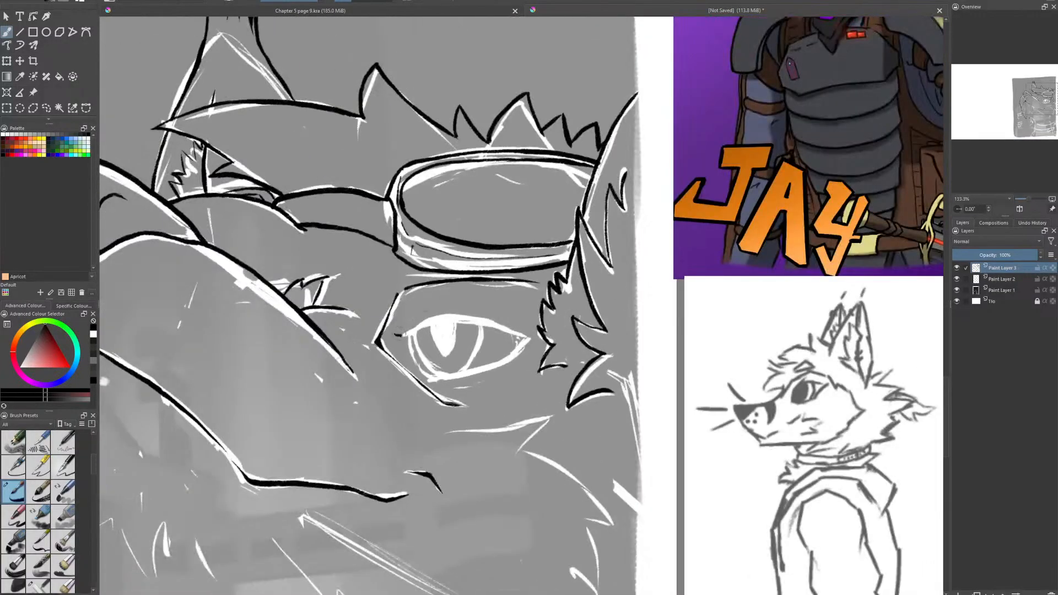
- Ink a thick curved upper eyelid over the sketched eye and add a small lash near its outer corner
mouse_move(401, 335)
mouse_down()
mouse_move(455, 319)
mouse_move(530, 340)
mouse_up()
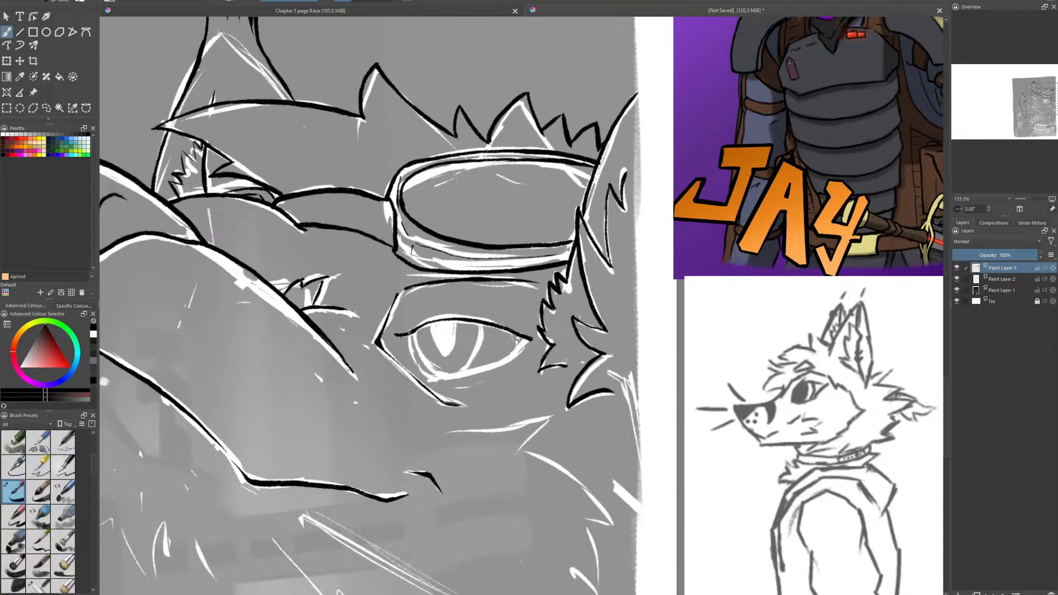
mouse_move(408, 333)
mouse_down()
mouse_move(457, 316)
mouse_move(430, 321)
mouse_move(448, 316)
mouse_move(538, 337)
mouse_up()
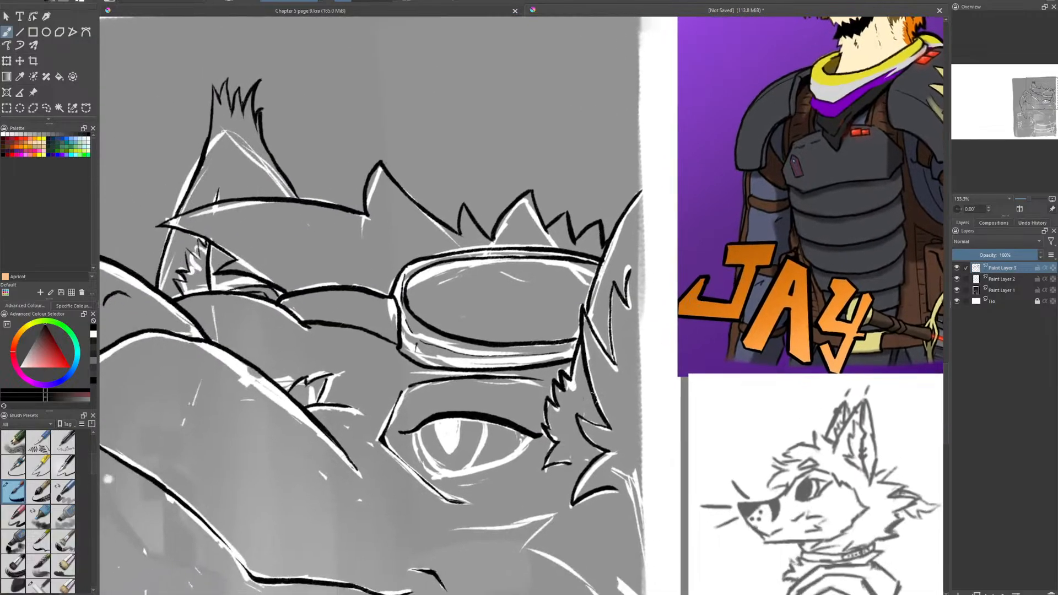
scroll(493, 441, up, 2)
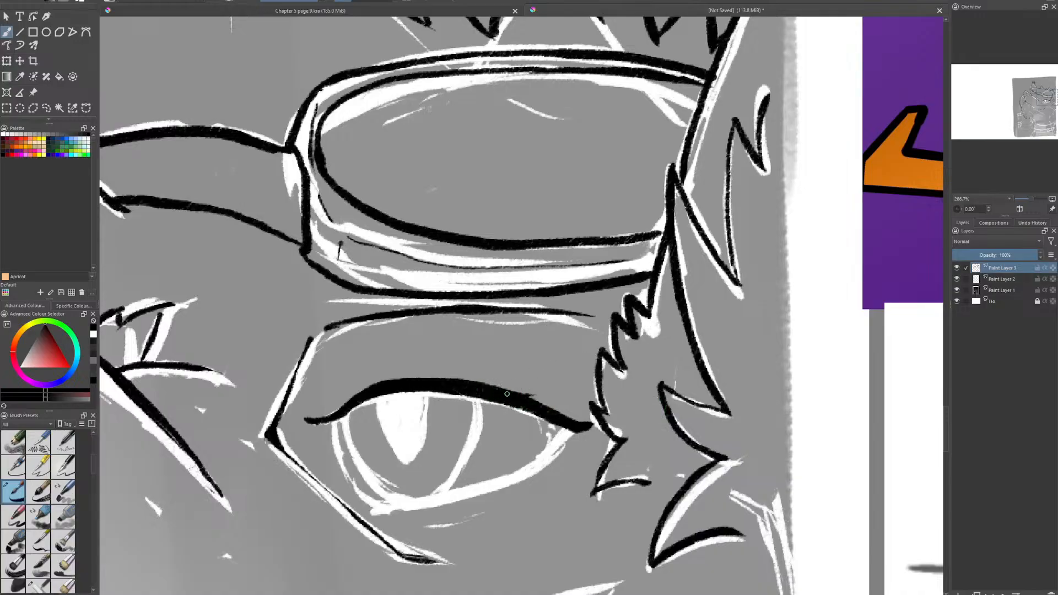
drag(524, 398, 560, 393)
- Compare the inked upper eyelid with the eyes of the coloured reference character
scroll(586, 403, down, 3)
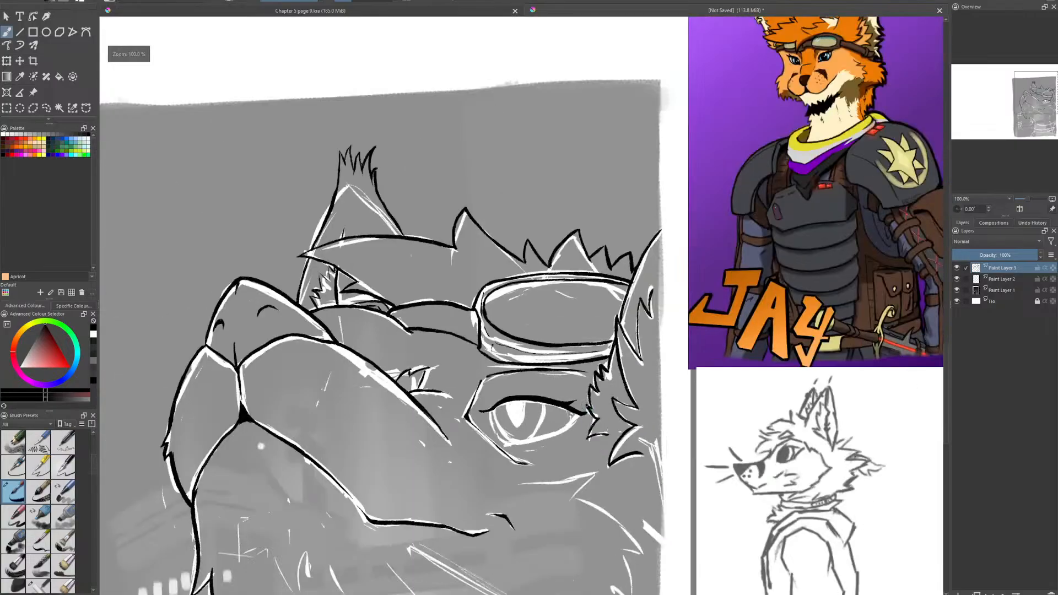
drag(587, 406, 535, 374)
scroll(515, 346, up, 1)
scroll(496, 361, up, 1)
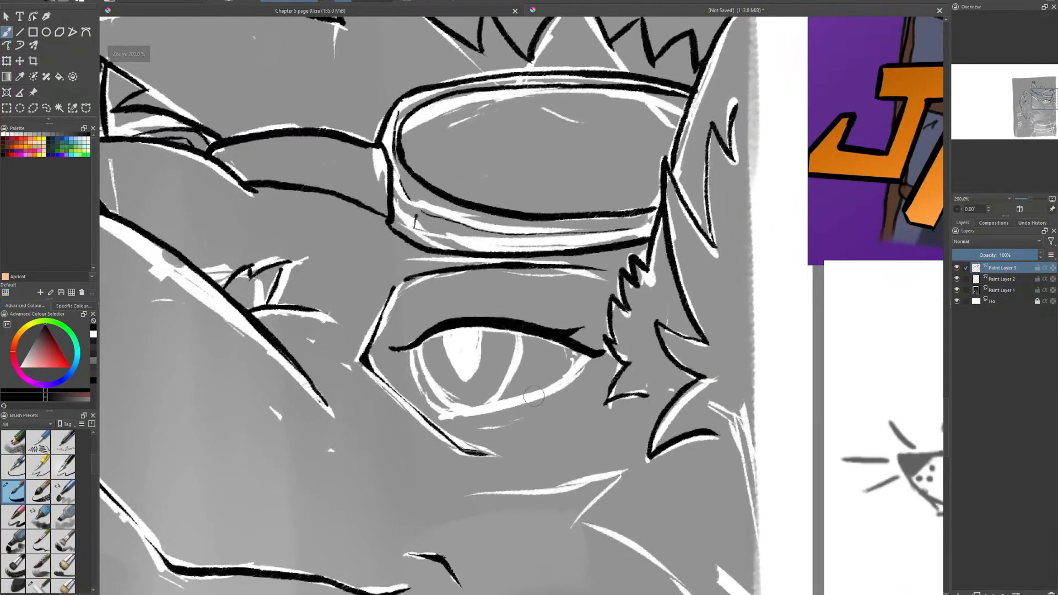
scroll(542, 348, down, 2)
drag(568, 294, 420, 403)
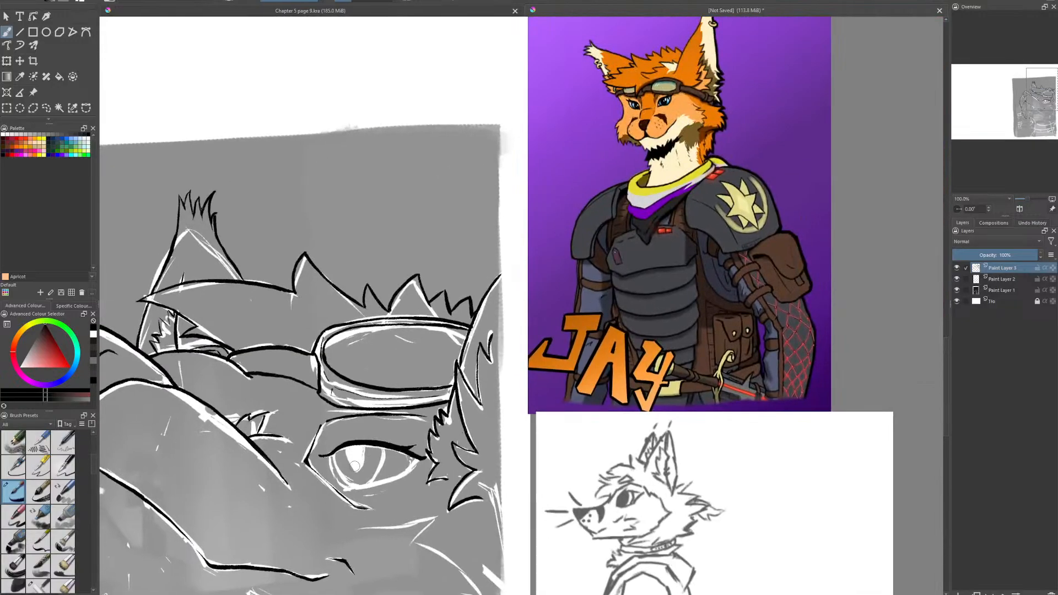
drag(358, 464, 574, 357)
scroll(490, 428, up, 1)
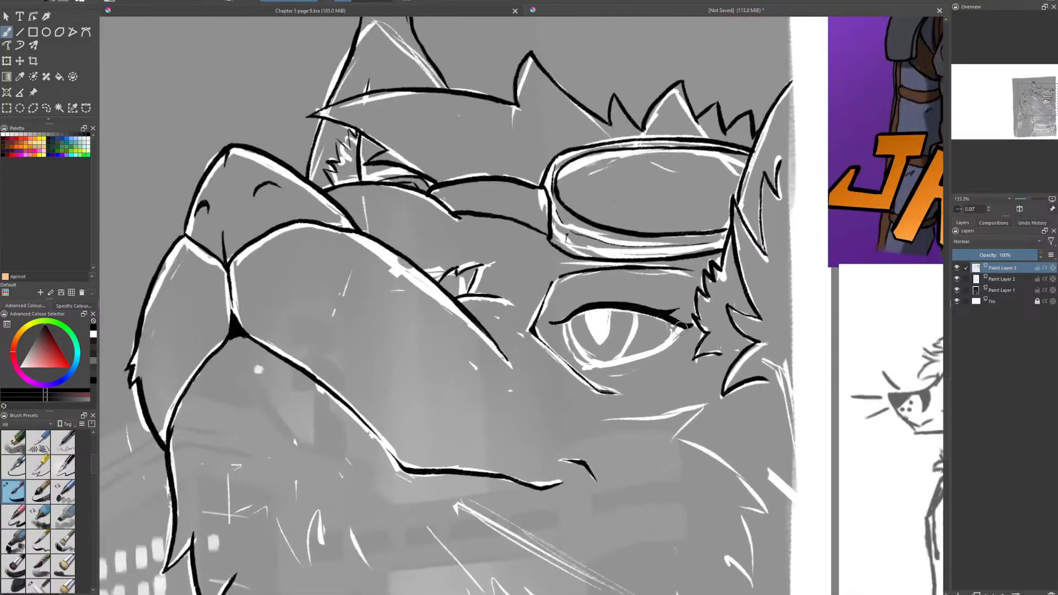
- Ink the eye's lower lid from the outer corner to the bottom of the iris
mouse_move(684, 326)
mouse_down()
mouse_move(664, 350)
mouse_move(590, 368)
mouse_move(650, 355)
mouse_up()
key(e)
key(e)
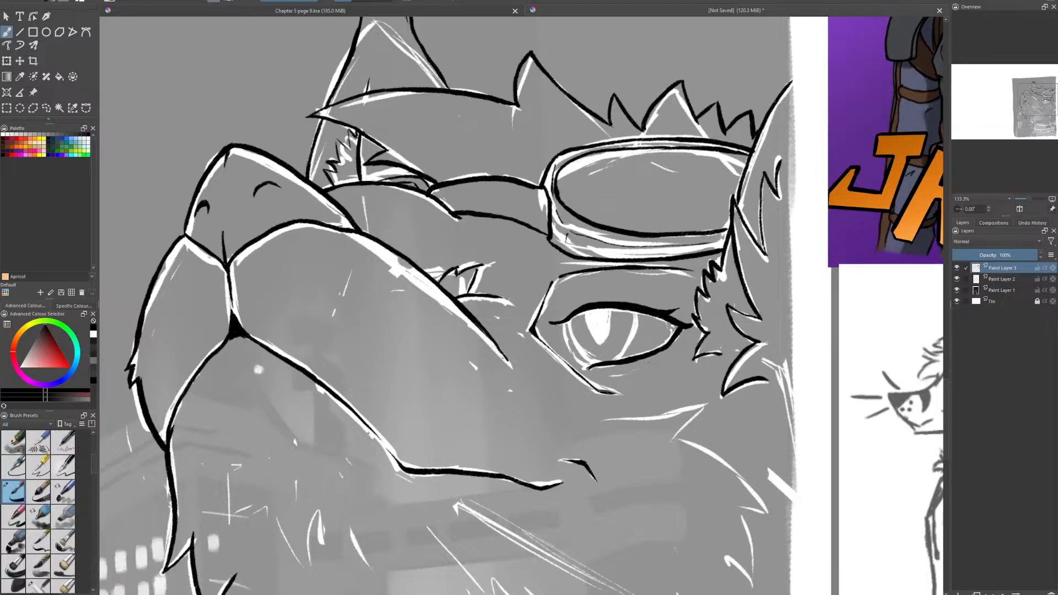
key(ctrl+z)
drag(594, 367, 634, 361)
- Ink the front edge of the eye and the pointed slit pupil
key(e)
drag(571, 347, 566, 322)
mouse_move(597, 341)
mouse_down()
mouse_move(591, 321)
mouse_move(602, 337)
mouse_move(609, 310)
mouse_move(601, 342)
mouse_up()
key(e)
key(e)
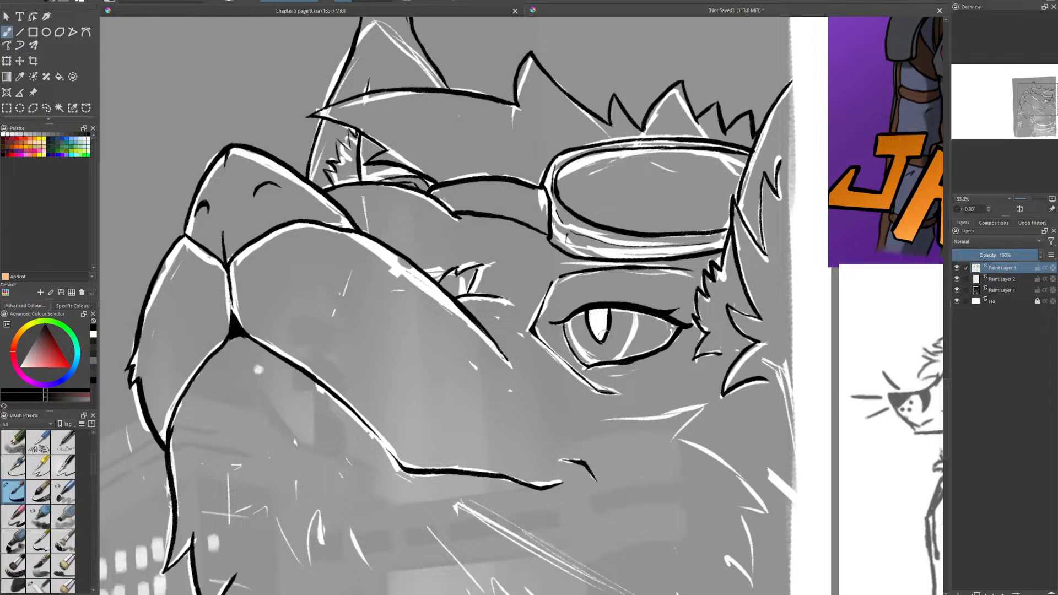
- Ink the iris's rear edge and its front curve inside the eye outline, undoing unwanted strokes
drag(637, 308, 627, 353)
mouse_move(600, 365)
mouse_down()
mouse_move(572, 326)
mouse_move(594, 361)
mouse_move(585, 344)
mouse_up()
key(e)
key(ctrl+z)
key(ctrl+z)
key(ctrl+z)
key(ctrl+z)
key(ctrl+z)
key(ctrl+z)
drag(572, 333, 578, 349)
- Hide the white sketch on Paint Layer 2 to check the inked face, then show it again
click(957, 278)
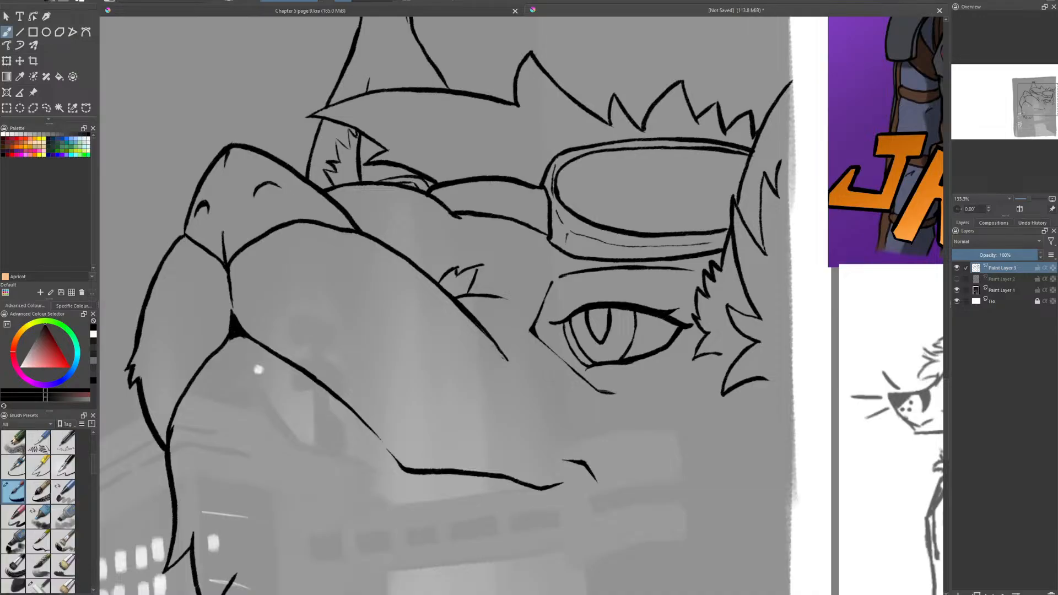
scroll(559, 347, down, 1)
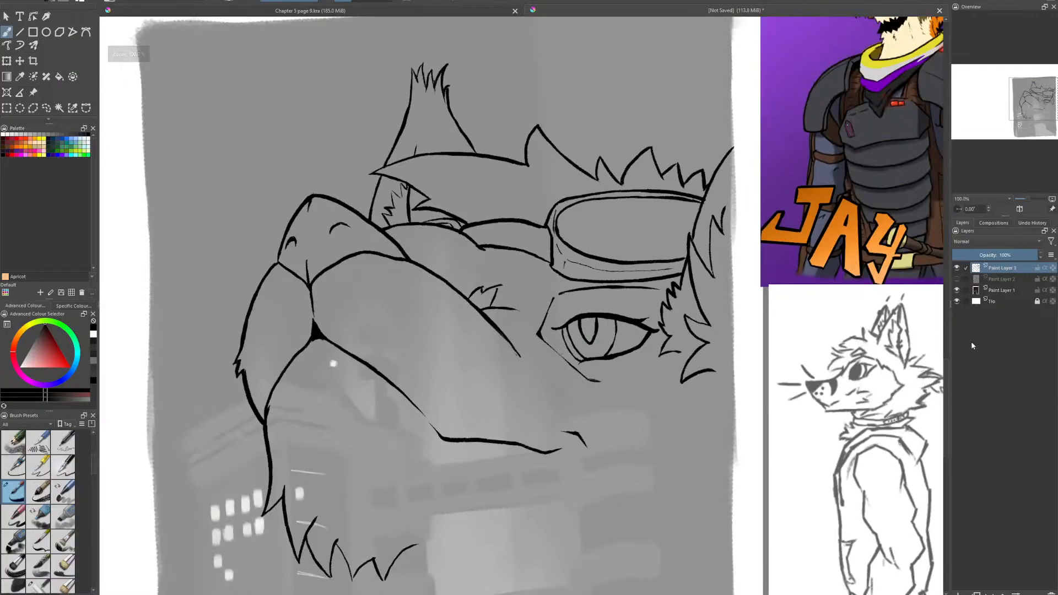
click(958, 278)
scroll(560, 413, up, 1)
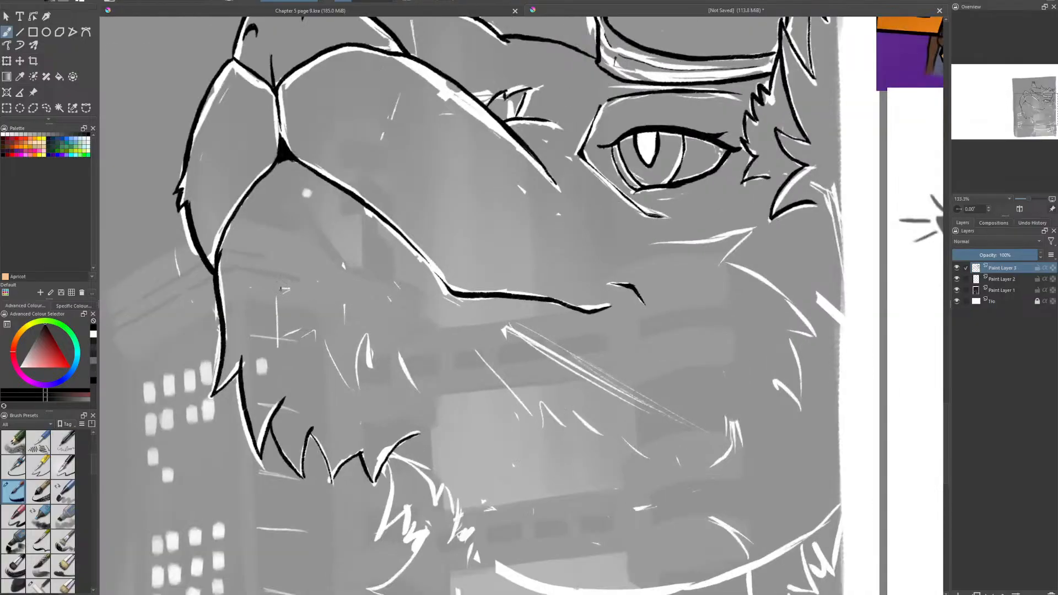
- Ink the short fur marks across the chin and jaw, and the jagged cheek fur below the eye
mouse_move(281, 288)
mouse_down()
mouse_move(268, 315)
mouse_move(284, 309)
mouse_move(294, 334)
mouse_move(331, 344)
mouse_move(326, 333)
mouse_move(364, 402)
mouse_up()
mouse_move(354, 360)
mouse_down()
mouse_move(366, 406)
mouse_move(361, 374)
mouse_move(407, 375)
mouse_up()
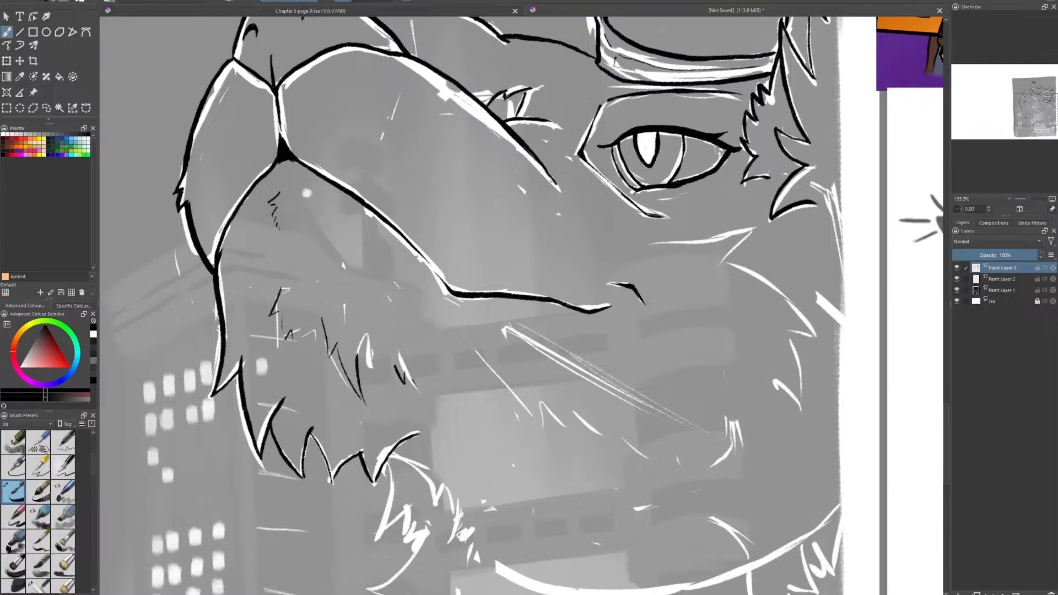
mouse_move(477, 351)
mouse_down()
mouse_move(532, 421)
mouse_move(536, 399)
mouse_move(572, 418)
mouse_up()
mouse_move(656, 453)
mouse_down()
mouse_move(664, 470)
mouse_move(669, 455)
mouse_up()
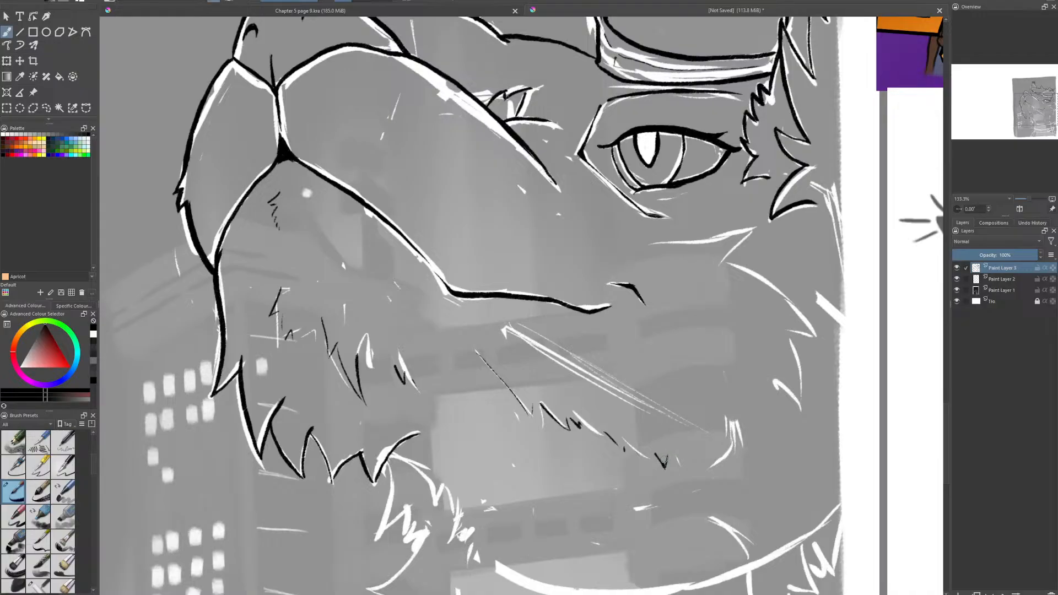
mouse_move(650, 243)
mouse_down()
mouse_move(754, 226)
mouse_move(719, 265)
mouse_up()
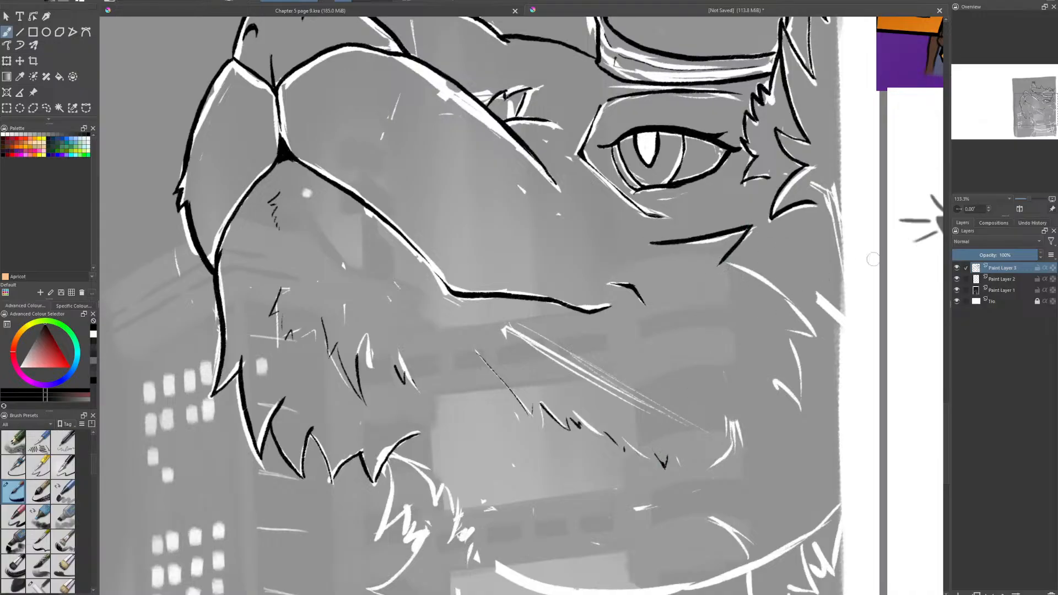
mouse_move(718, 264)
mouse_down()
mouse_move(799, 304)
mouse_move(821, 337)
mouse_move(792, 334)
mouse_move(805, 361)
mouse_move(804, 413)
mouse_move(775, 385)
mouse_up()
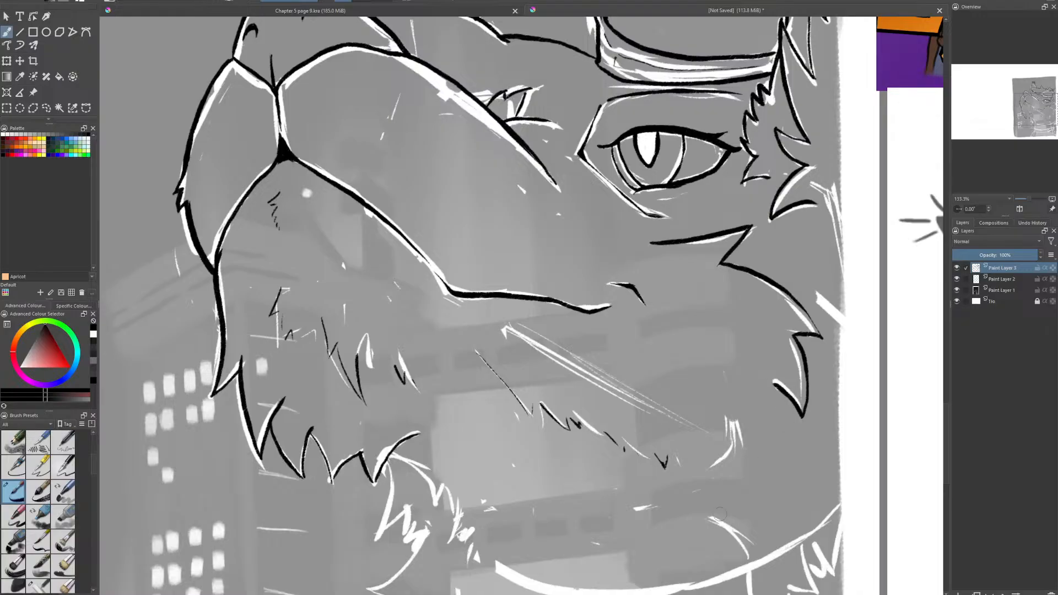
- Ink four small curved punch holes along the loose strap end of the collar
scroll(720, 513, down, 2)
scroll(678, 469, up, 1)
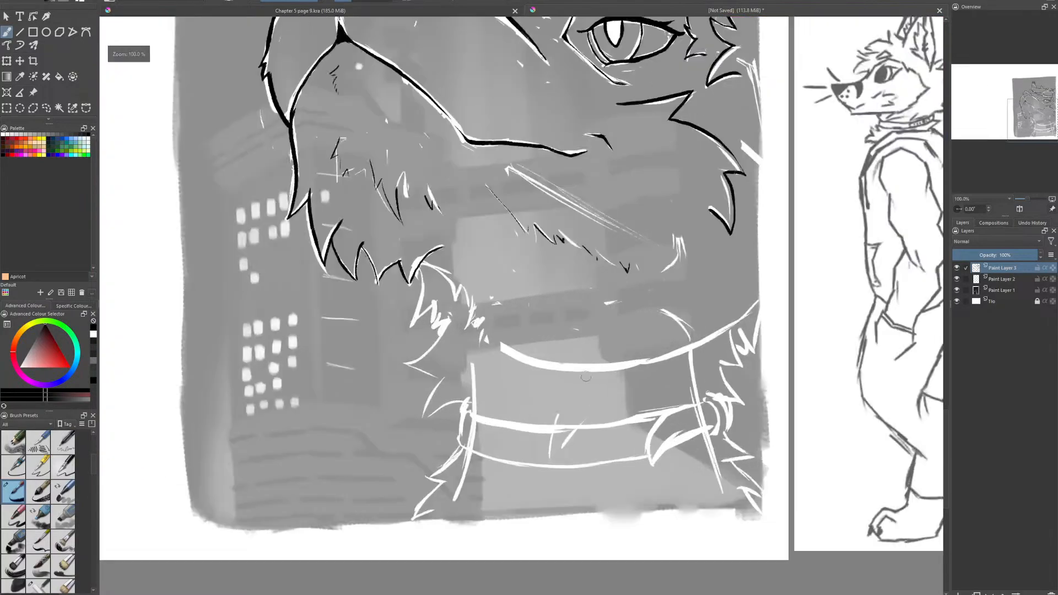
scroll(590, 441, down, 1)
scroll(692, 328, up, 4)
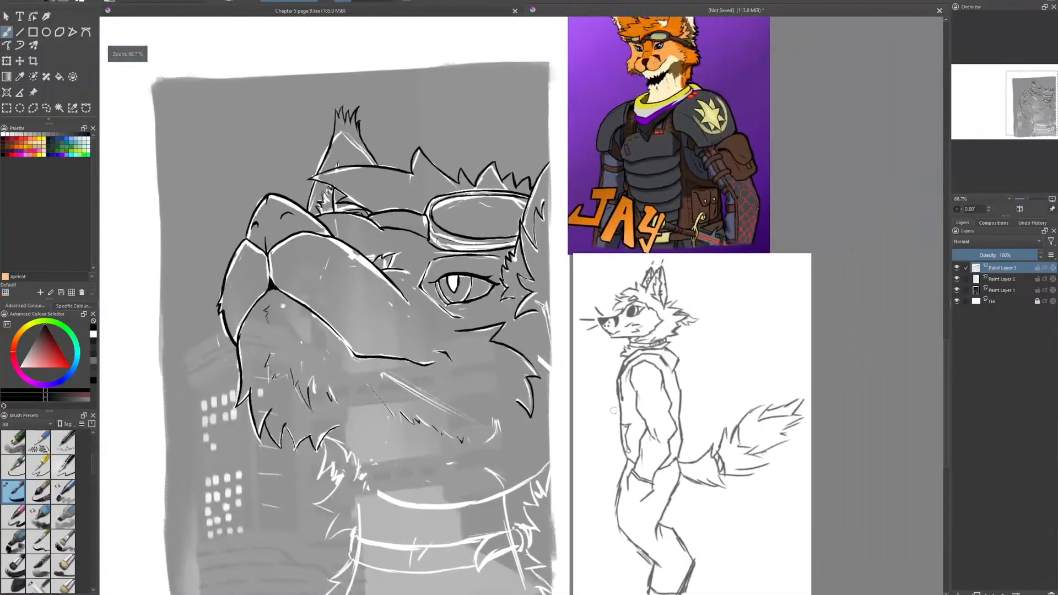
scroll(692, 328, down, 4)
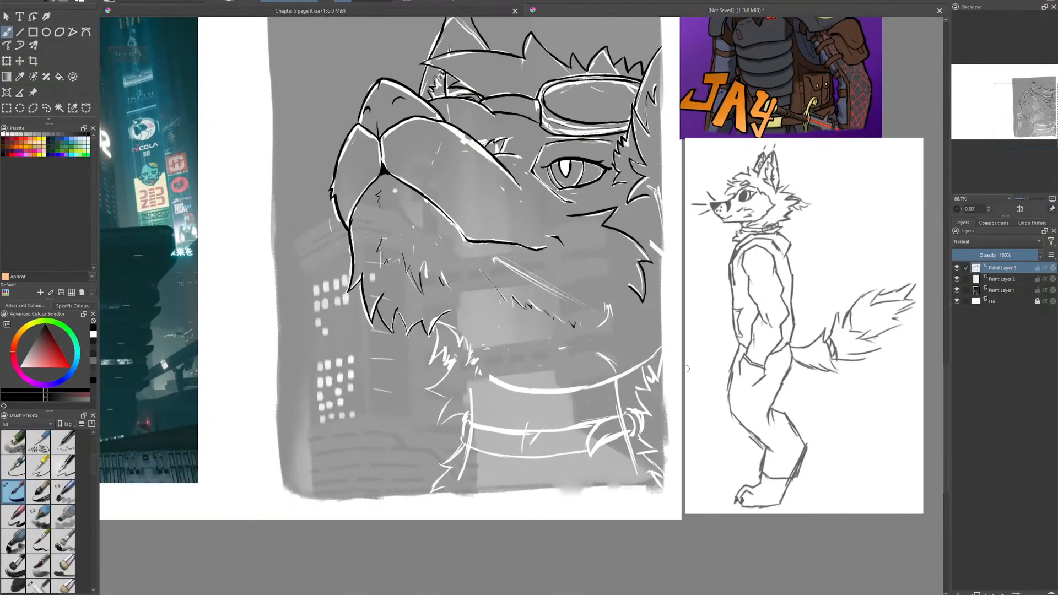
scroll(670, 414, up, 3)
drag(670, 413, 665, 448)
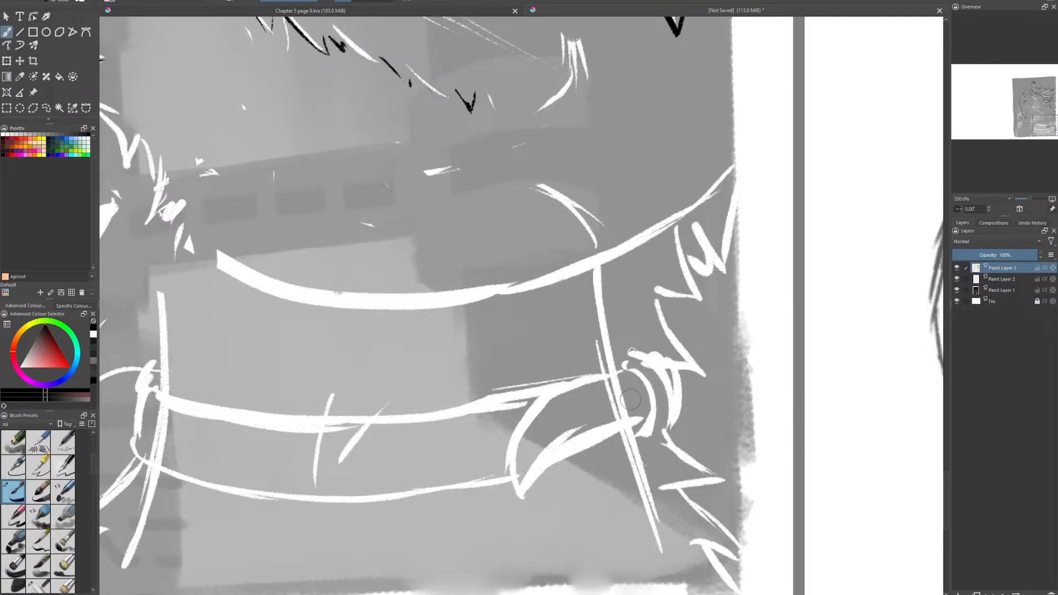
mouse_move(628, 403)
mouse_down()
mouse_move(631, 392)
mouse_move(630, 408)
mouse_move(556, 433)
mouse_move(528, 474)
mouse_move(531, 457)
mouse_move(534, 474)
mouse_up()
key(e)
key(e)
key(e)
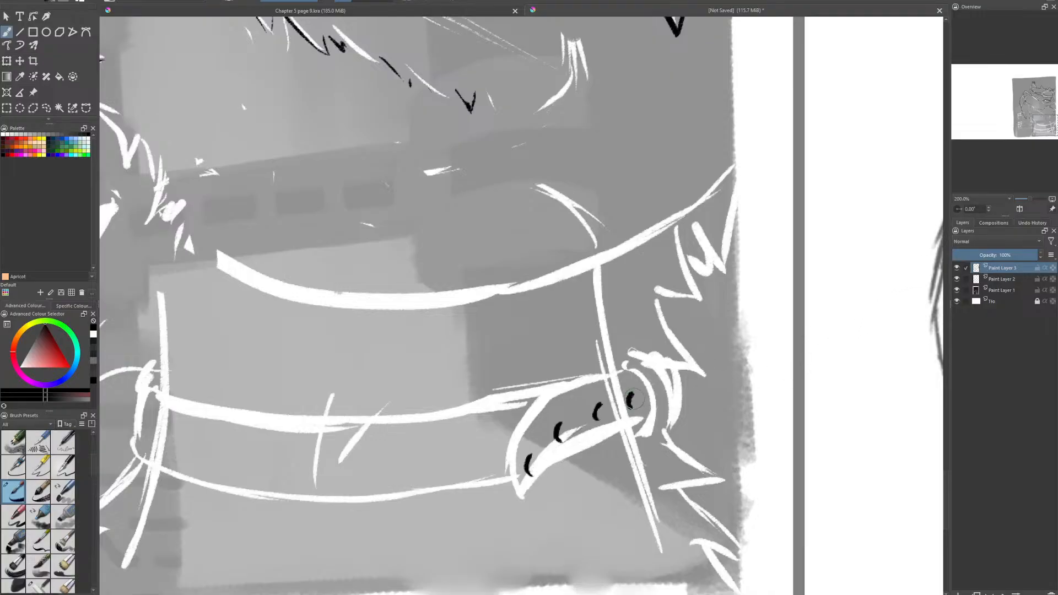
- Ink the collar buckle's prong, its rounded frame and the outer loop beside it
drag(633, 394, 648, 392)
mouse_move(630, 406)
mouse_down()
mouse_move(668, 397)
mouse_move(656, 392)
mouse_up()
mouse_move(654, 393)
mouse_down()
mouse_move(646, 373)
mouse_move(638, 379)
mouse_move(625, 367)
mouse_move(642, 361)
mouse_move(633, 353)
mouse_move(664, 363)
mouse_move(654, 364)
mouse_move(672, 403)
mouse_move(669, 392)
mouse_move(643, 432)
mouse_up()
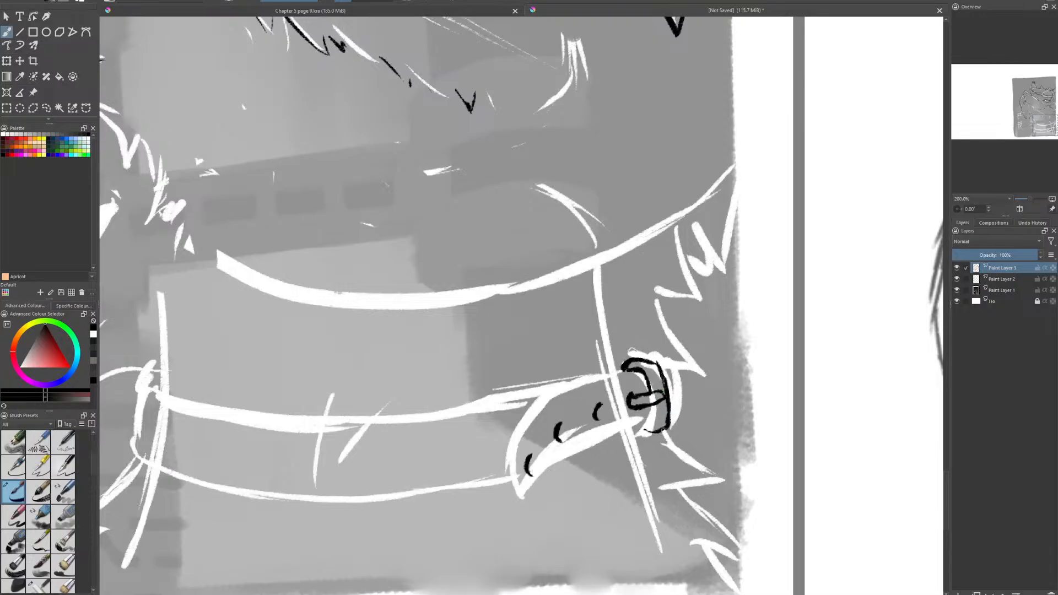
mouse_move(663, 430)
mouse_down()
mouse_move(646, 431)
mouse_move(654, 415)
mouse_move(669, 423)
mouse_move(678, 370)
mouse_move(681, 389)
mouse_up()
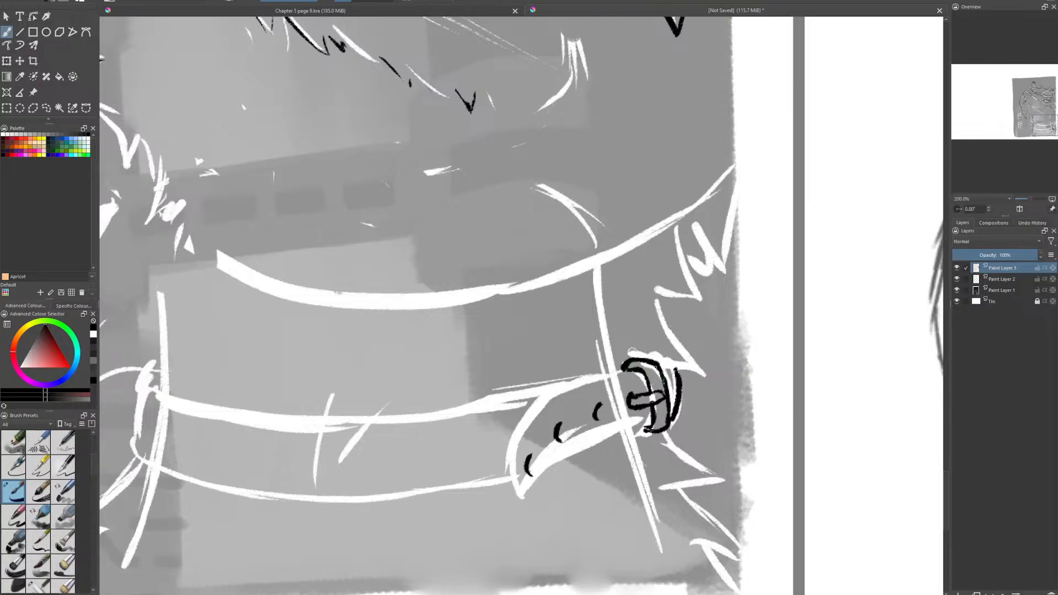
mouse_move(660, 365)
mouse_down()
mouse_move(678, 373)
mouse_move(665, 373)
mouse_up()
- Ink the lower and upper edges of the collar's pointed strap end, plus an outer line for its thickness
mouse_move(668, 447)
mouse_down()
mouse_move(757, 375)
mouse_move(704, 366)
mouse_move(658, 385)
mouse_move(606, 452)
mouse_up()
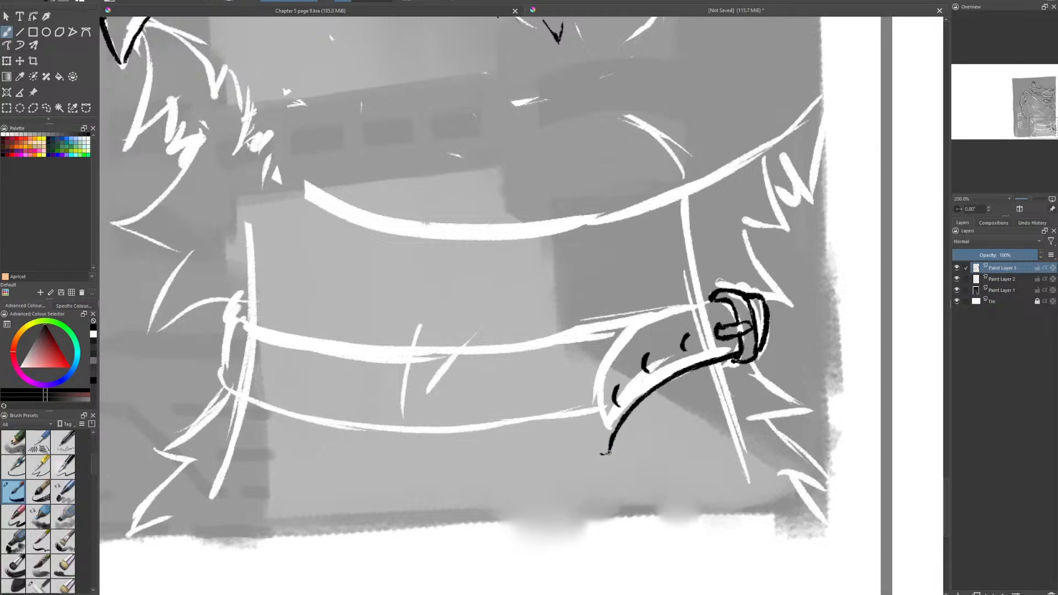
mouse_move(606, 453)
mouse_down()
mouse_move(591, 389)
mouse_move(605, 357)
mouse_move(648, 320)
mouse_move(721, 302)
mouse_up()
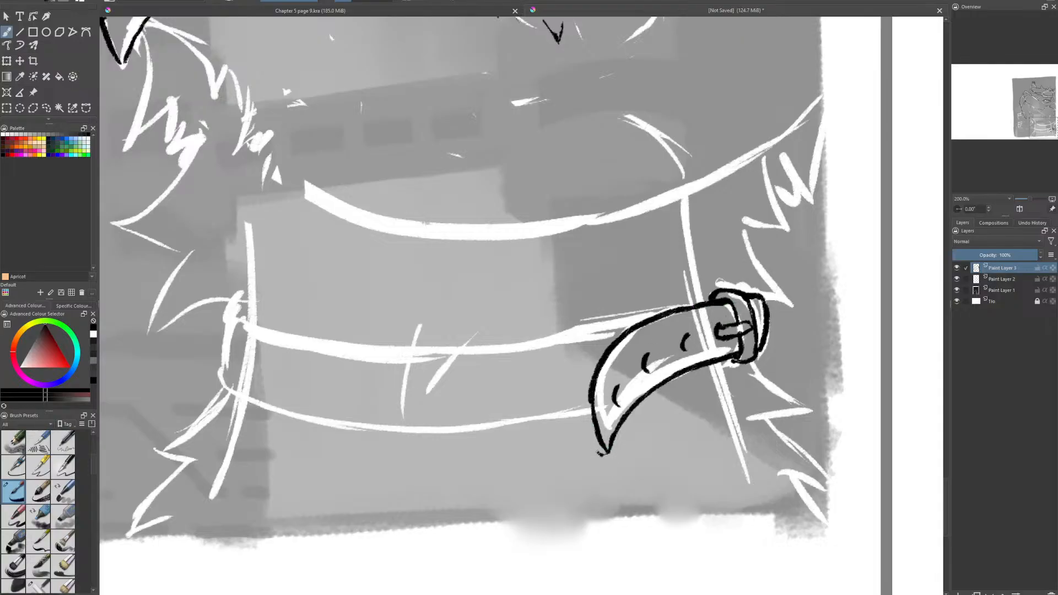
mouse_move(585, 423)
mouse_down()
mouse_move(592, 442)
mouse_move(582, 388)
mouse_move(600, 349)
mouse_move(629, 323)
mouse_move(709, 299)
mouse_up()
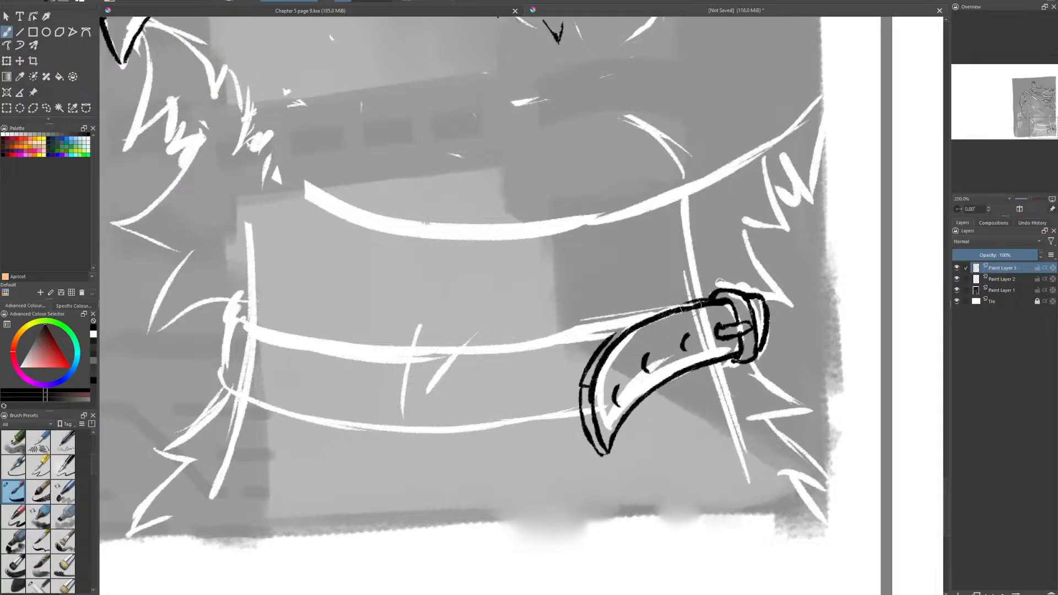
- Refine the strap end's outer edge near the buckle and add short vertical hatching above the punch holes
mouse_move(697, 301)
mouse_down()
mouse_move(801, 276)
mouse_move(725, 291)
mouse_up()
mouse_move(692, 297)
mouse_down()
mouse_move(622, 331)
mouse_move(654, 315)
mouse_up()
key(e)
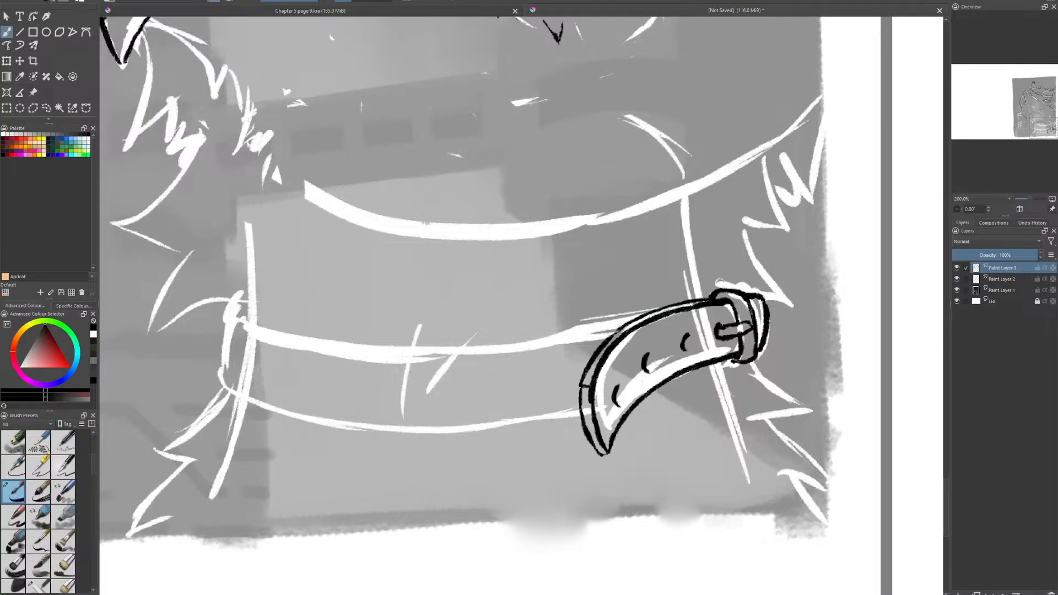
key(e)
drag(583, 388, 590, 390)
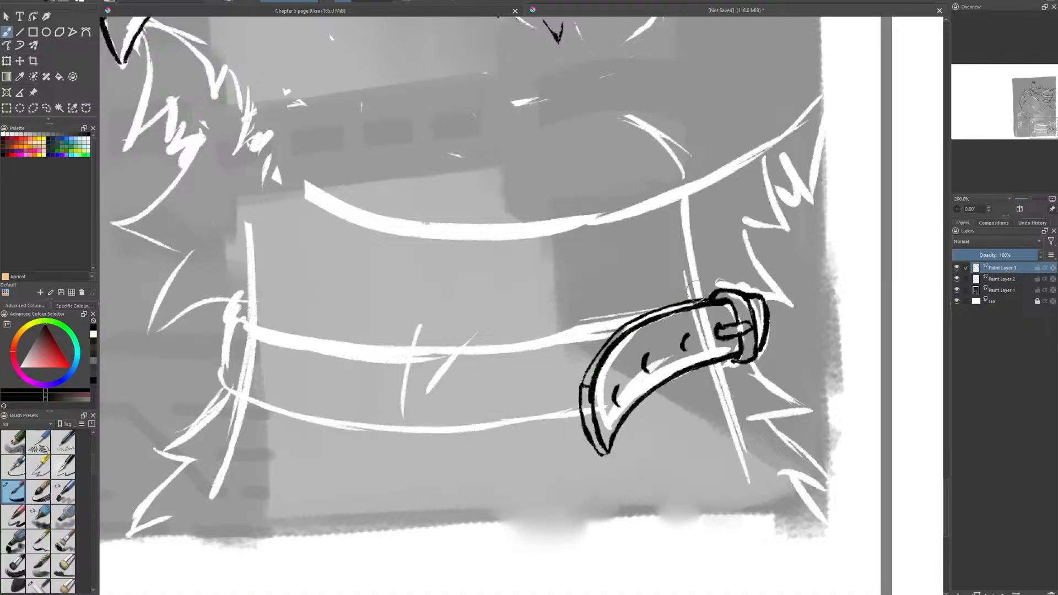
drag(608, 364, 610, 345)
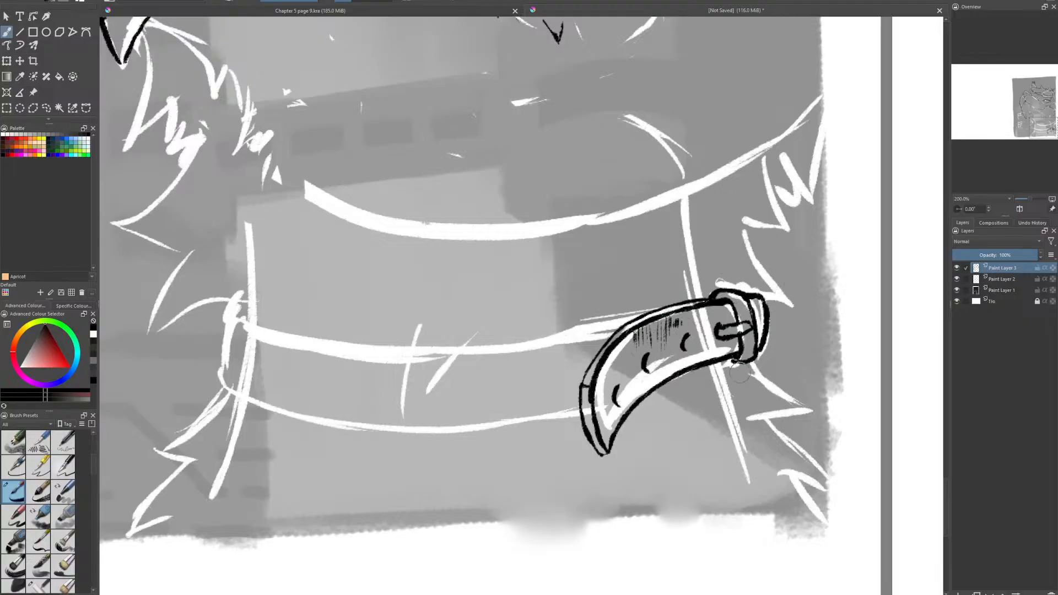
- Ink the collar band's upper edge from the strap to its far end, redoing the far part of the stroke
drag(654, 414, 801, 415)
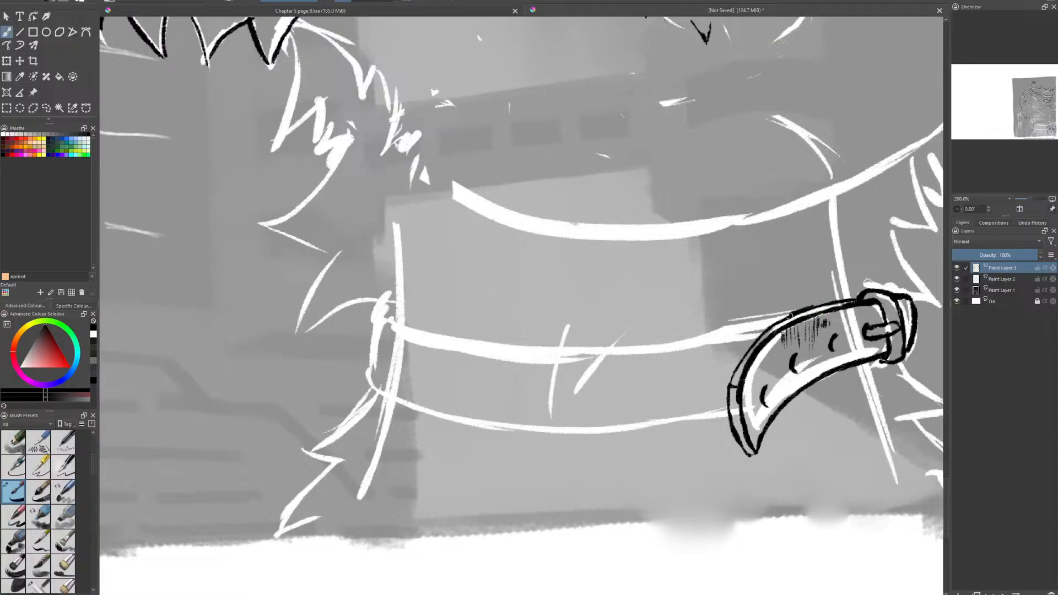
mouse_move(793, 314)
mouse_down()
mouse_move(678, 343)
mouse_move(575, 351)
mouse_move(448, 342)
mouse_up()
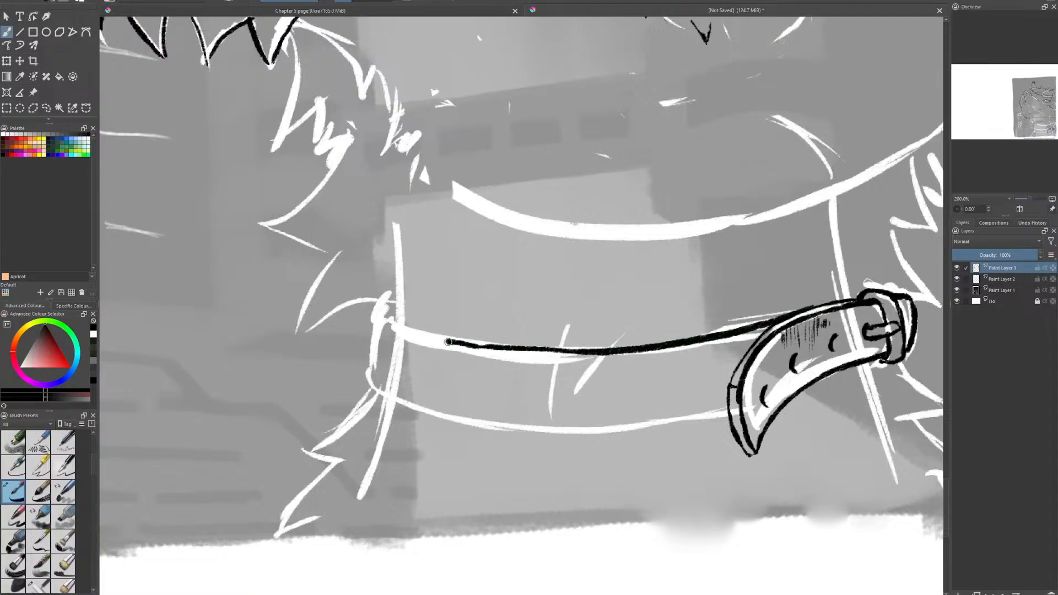
key(ctrl+z)
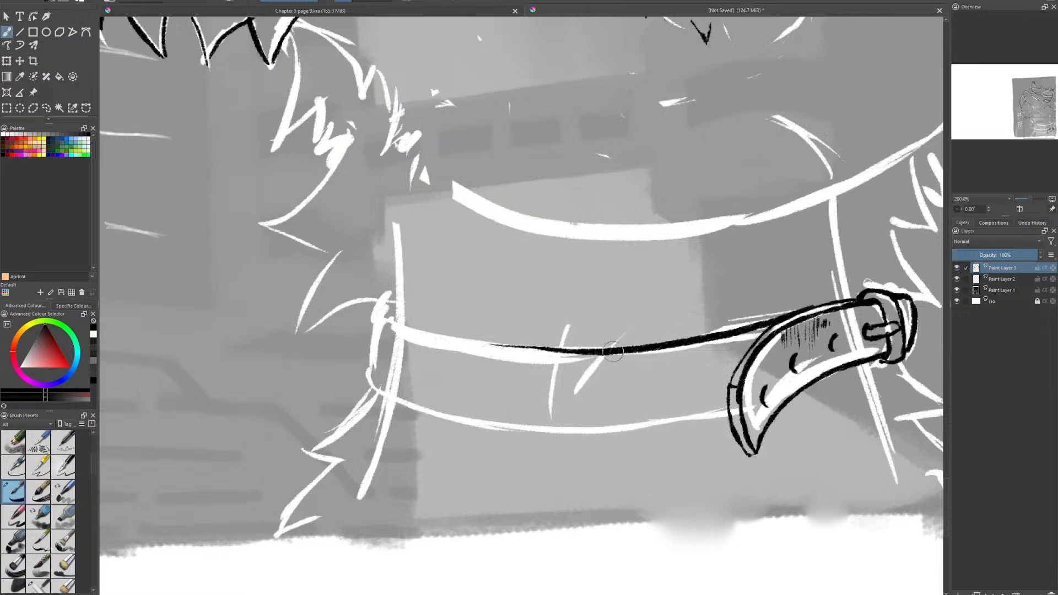
drag(558, 349, 400, 328)
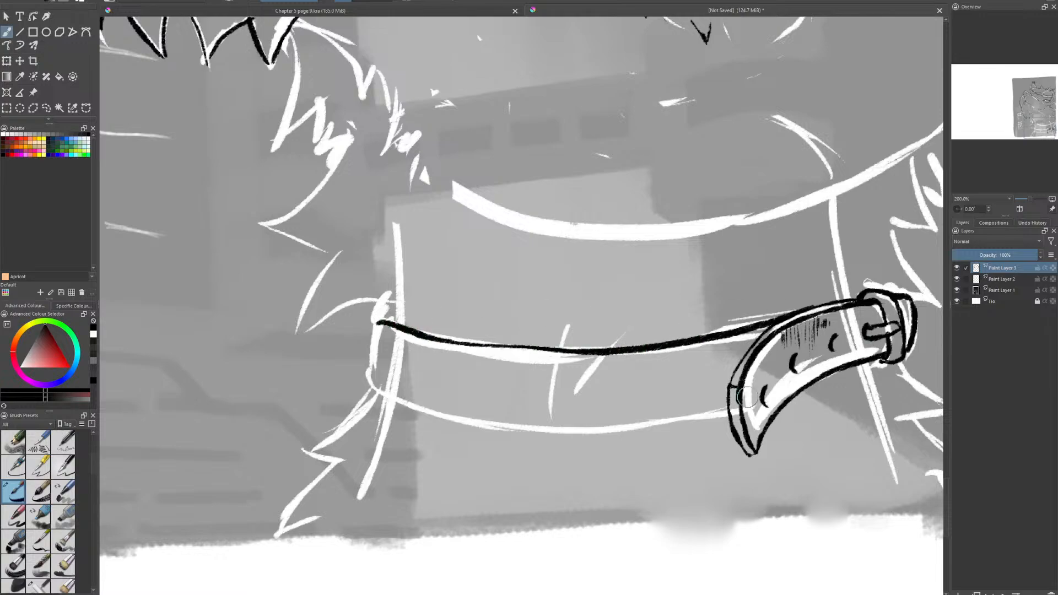
- Ink the collar band's lower edge and close its far end, undoing unwanted strokes
mouse_move(727, 410)
mouse_down()
mouse_move(553, 428)
mouse_move(371, 386)
mouse_up()
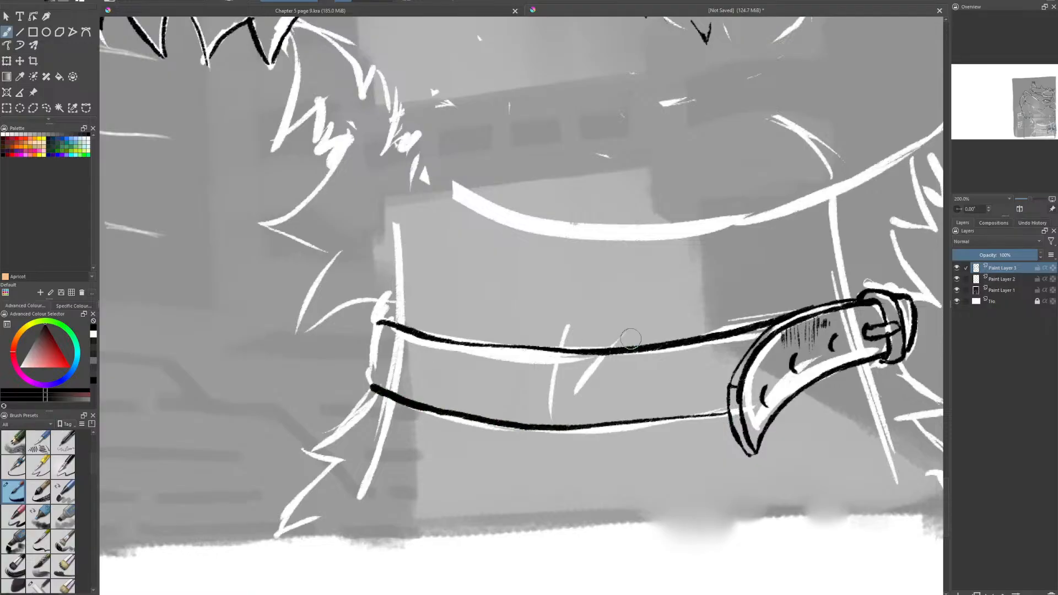
key(ctrl+z)
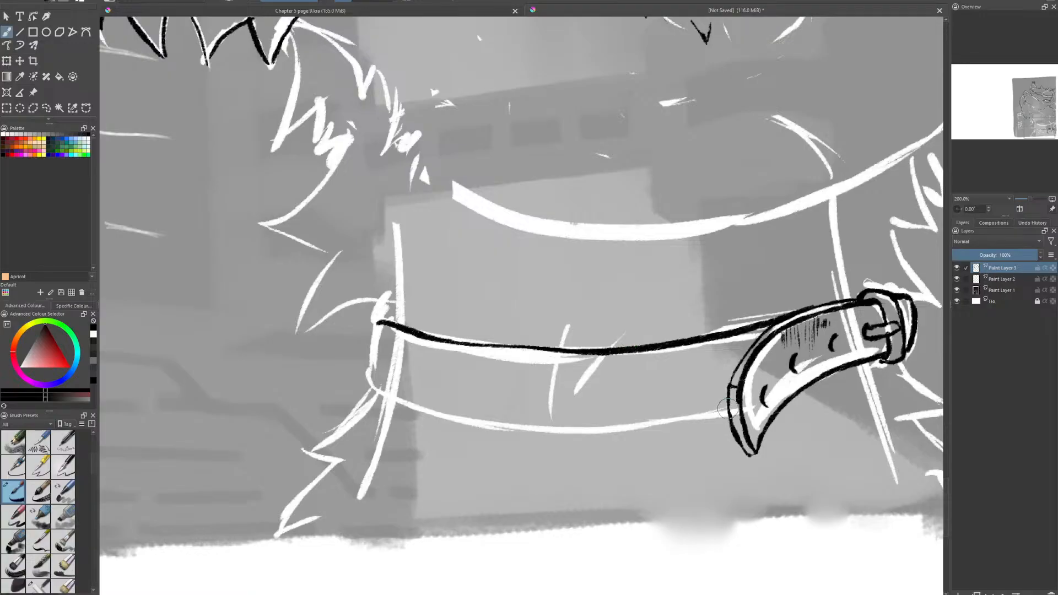
drag(716, 415, 570, 428)
key(ctrl+z)
mouse_move(727, 414)
mouse_down()
mouse_move(558, 431)
mouse_move(435, 411)
mouse_move(377, 386)
mouse_move(376, 368)
mouse_move(375, 384)
mouse_move(369, 344)
mouse_move(368, 361)
mouse_move(387, 301)
mouse_move(363, 333)
mouse_move(394, 321)
mouse_up()
key(ctrl+z)
key(e)
key(e)
key(e)
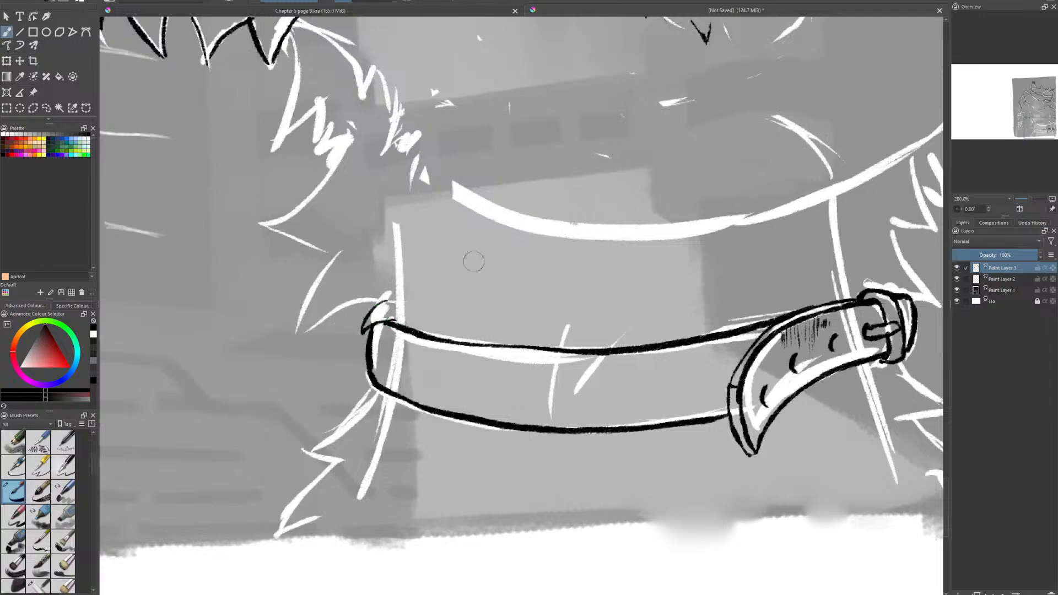
- Ink the pointed neck fur tufts on the front of the throat, from the collar's far end up towards the chin
mouse_move(385, 300)
mouse_down()
mouse_move(332, 314)
mouse_move(292, 341)
mouse_move(338, 253)
mouse_move(317, 298)
mouse_up()
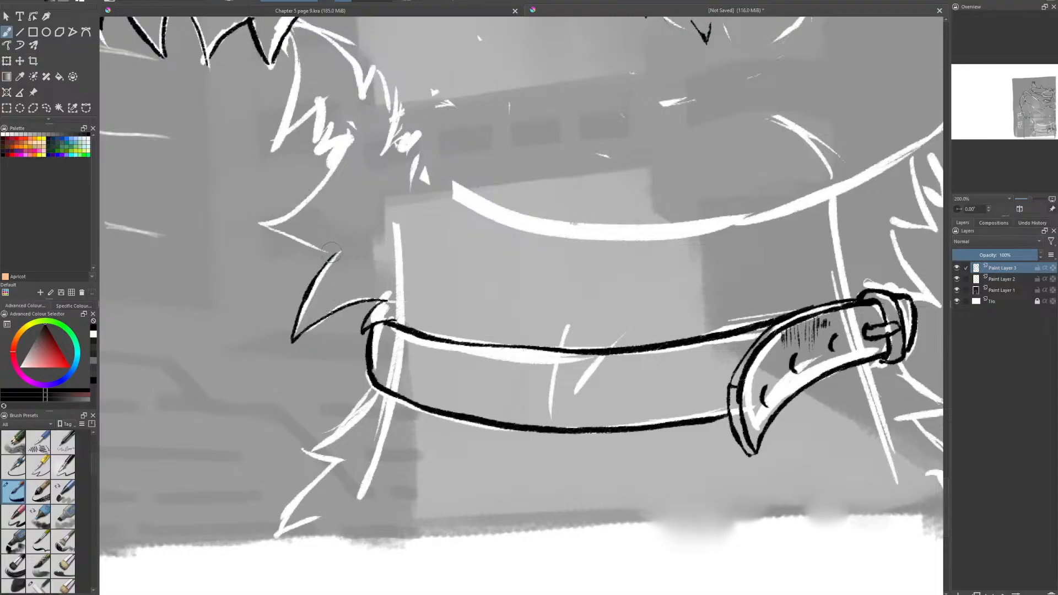
drag(334, 253, 269, 226)
key(ctrl+z)
drag(332, 252, 279, 238)
drag(273, 223, 317, 190)
drag(342, 156, 350, 138)
mouse_move(351, 138)
mouse_down()
mouse_move(304, 206)
mouse_move(314, 205)
mouse_up()
- Clean up the uppermost neck fur stroke and ink the jagged fur tufts below the collar's far end
key(e)
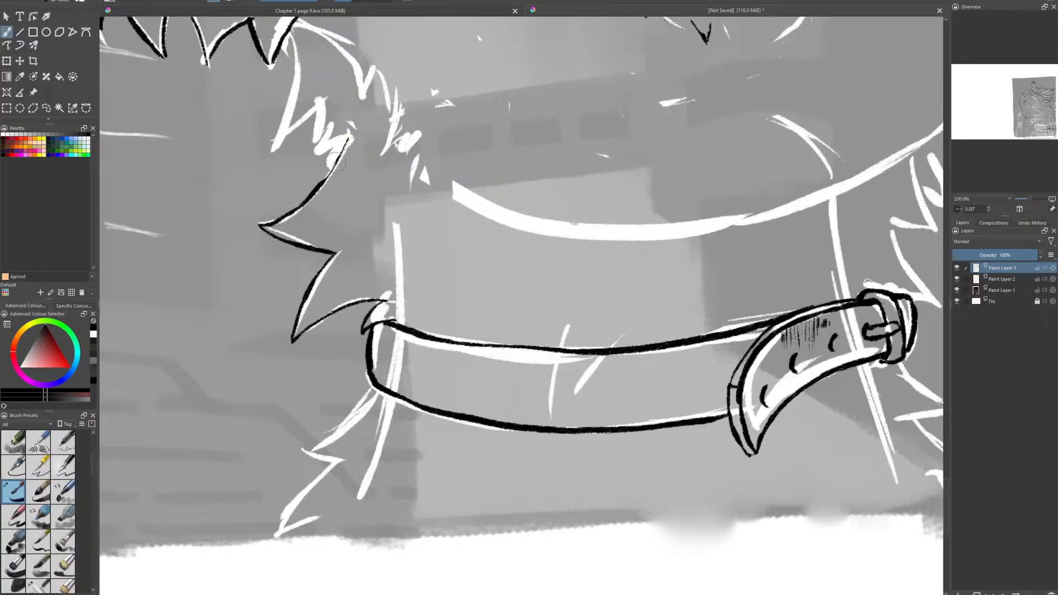
mouse_move(338, 163)
mouse_down()
mouse_move(294, 210)
mouse_move(341, 155)
mouse_up()
mouse_move(317, 190)
mouse_down()
mouse_move(345, 145)
mouse_move(327, 180)
mouse_up()
key(e)
drag(354, 145, 341, 168)
mouse_move(377, 385)
mouse_down()
mouse_move(295, 456)
mouse_move(348, 467)
mouse_move(288, 510)
mouse_move(274, 539)
mouse_move(316, 518)
mouse_up()
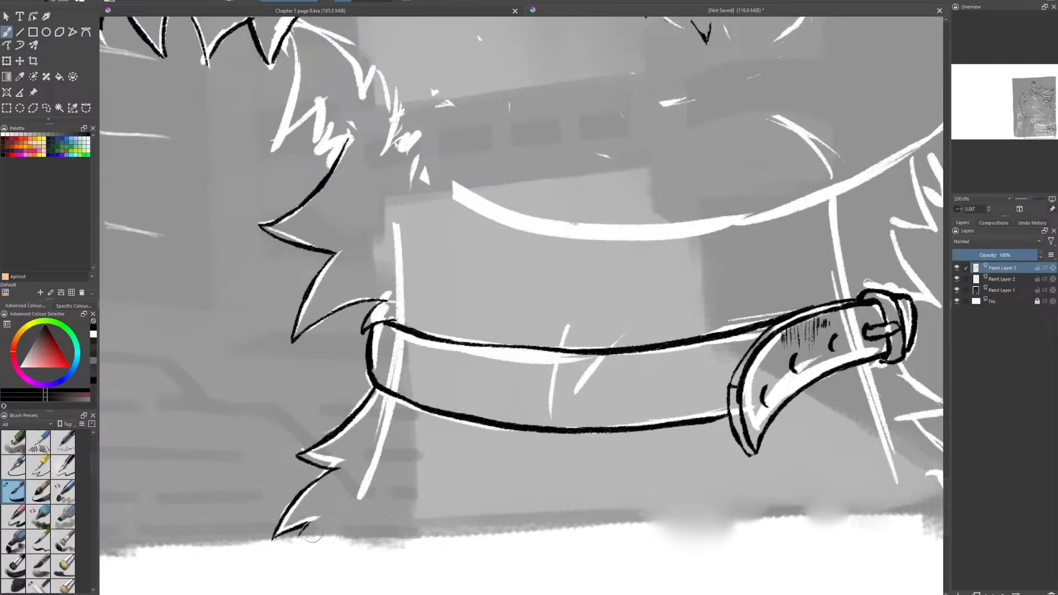
- Ink the two rows of jagged fur descending from under the chin to the neck, redoing the inner row's first stroke
scroll(403, 416, down, 2)
scroll(352, 121, up, 2)
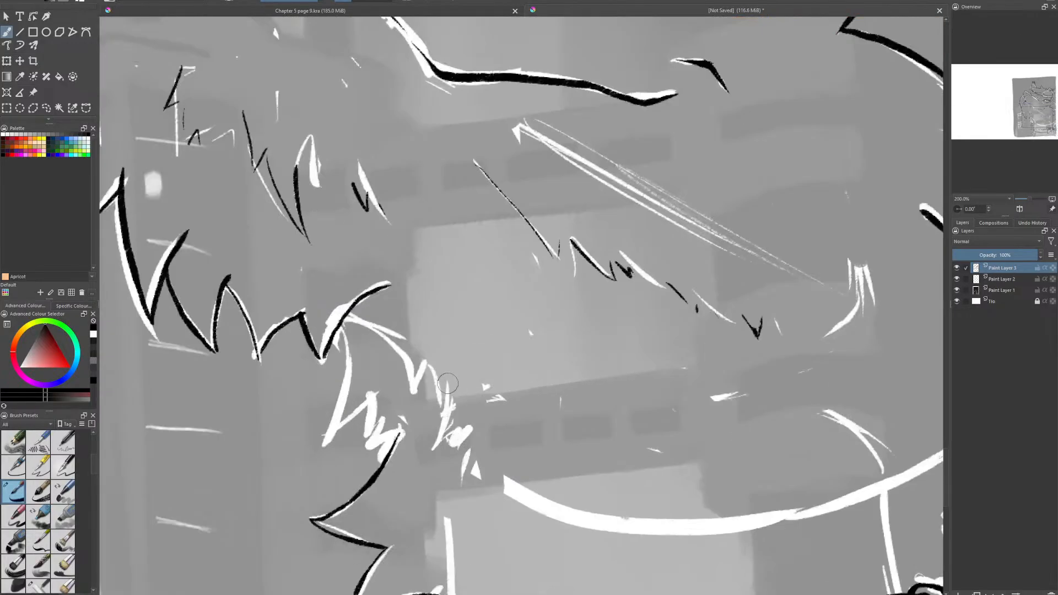
mouse_move(344, 324)
mouse_down()
mouse_move(347, 375)
mouse_move(327, 440)
mouse_move(365, 407)
mouse_move(366, 446)
mouse_move(392, 423)
mouse_move(375, 449)
mouse_move(399, 438)
mouse_move(390, 448)
mouse_up()
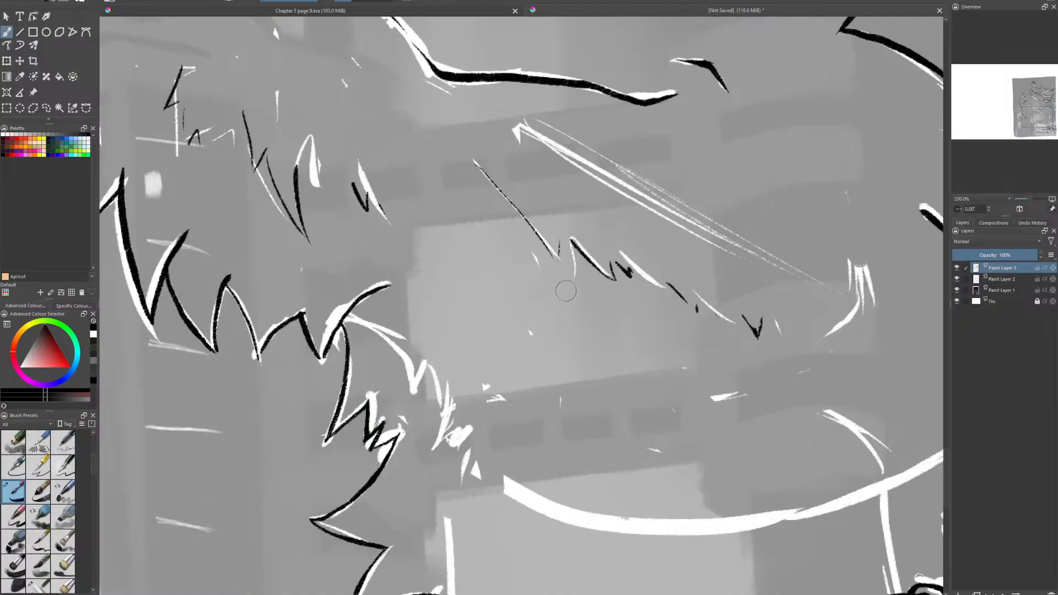
mouse_move(358, 315)
mouse_down()
mouse_move(388, 339)
mouse_move(414, 393)
mouse_up()
key(ctrl+z)
mouse_move(396, 339)
mouse_down()
mouse_move(415, 393)
mouse_move(444, 426)
mouse_move(447, 457)
mouse_up()
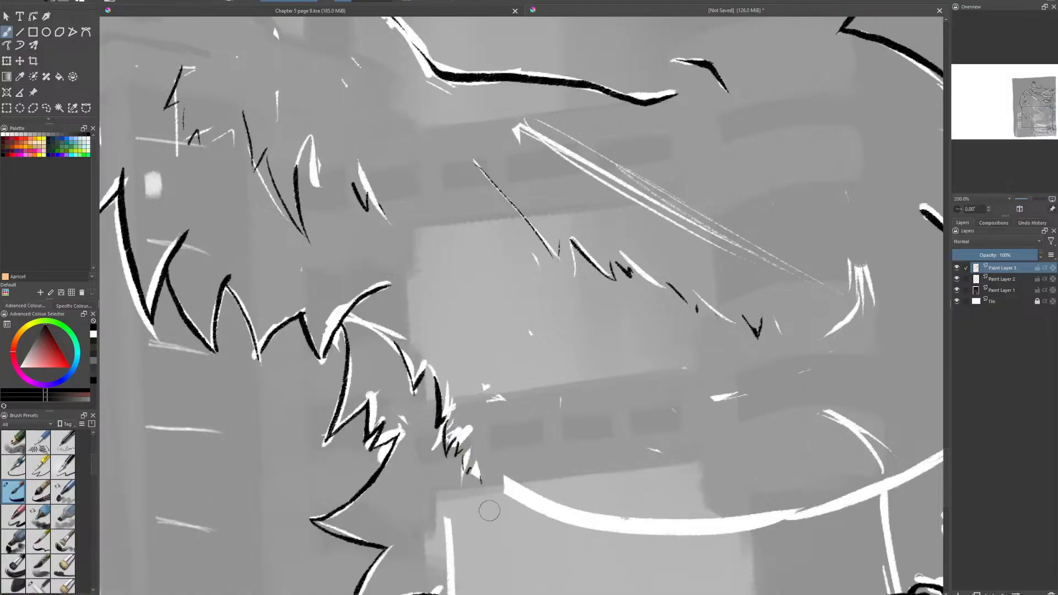
- Ink a new lower edge for the collar band slightly higher, and erase the old lower line up to the strap
scroll(457, 425, down, 1)
drag(652, 557, 546, 417)
scroll(529, 424, up, 1)
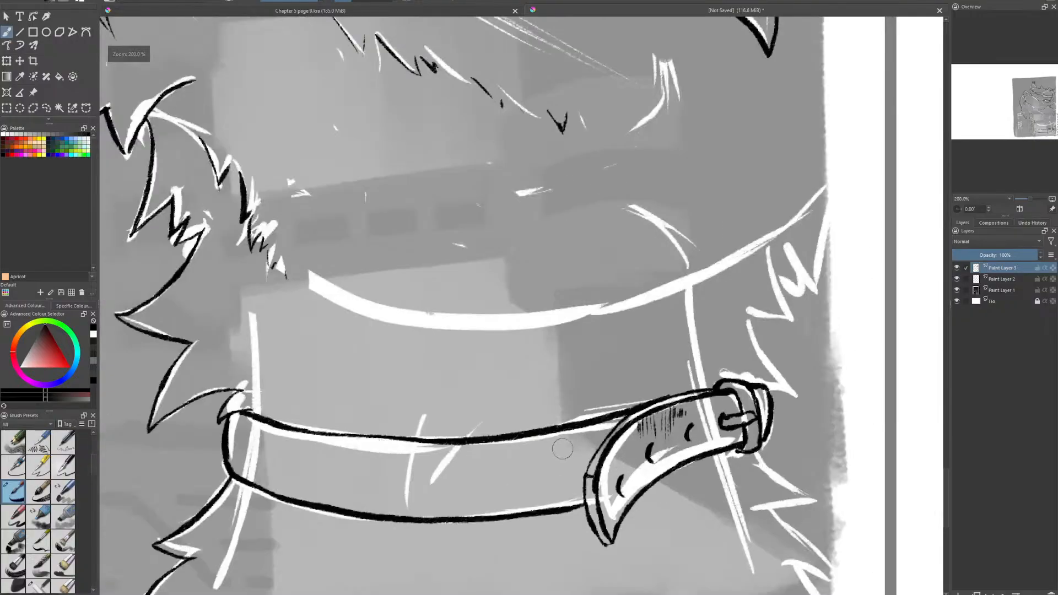
scroll(562, 448, up, 1)
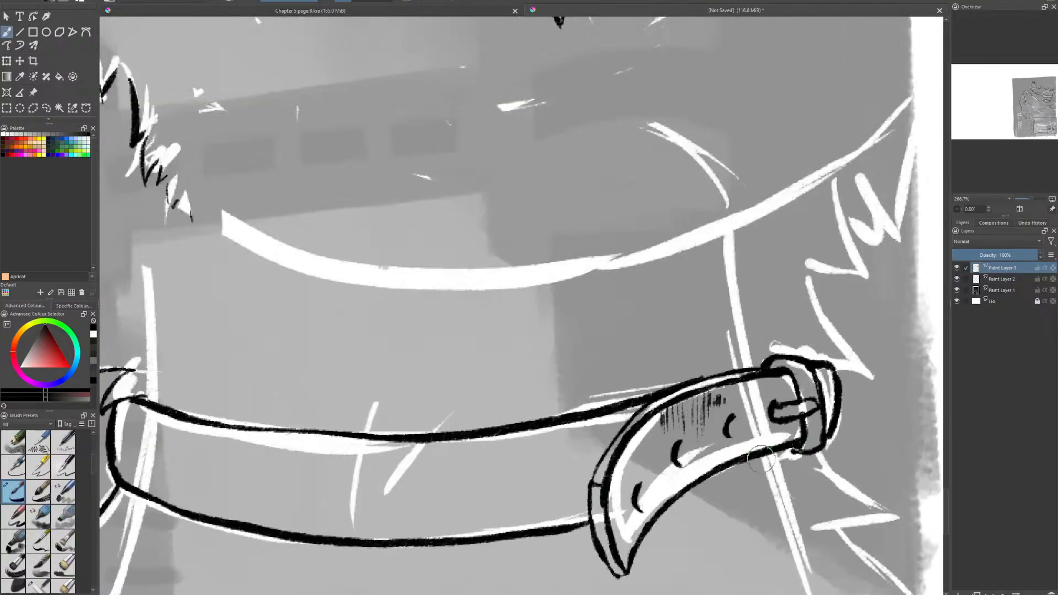
drag(761, 459, 854, 422)
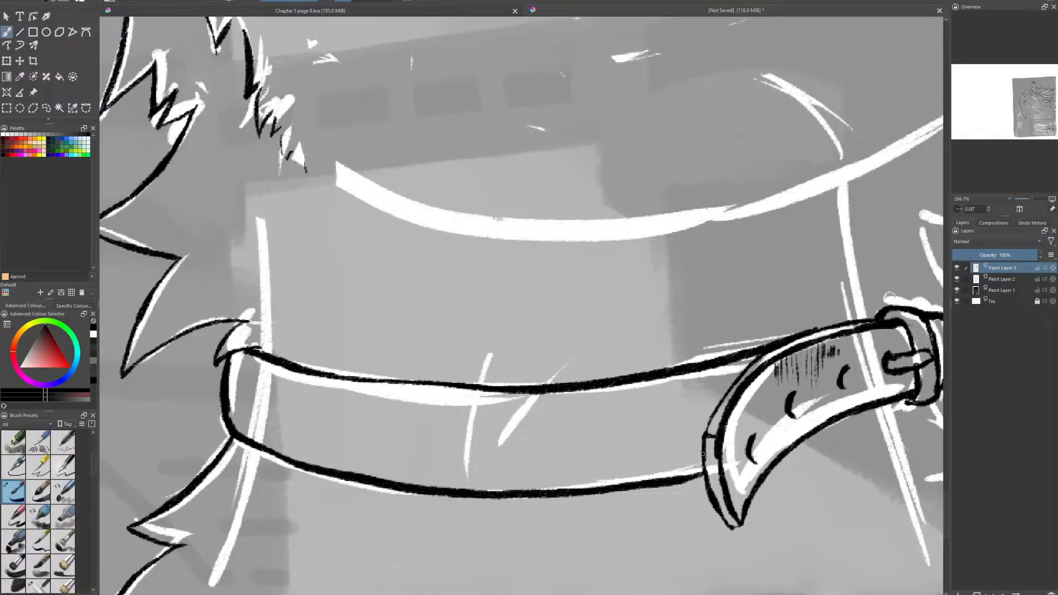
mouse_move(704, 454)
mouse_down()
mouse_move(390, 468)
mouse_move(232, 438)
mouse_up()
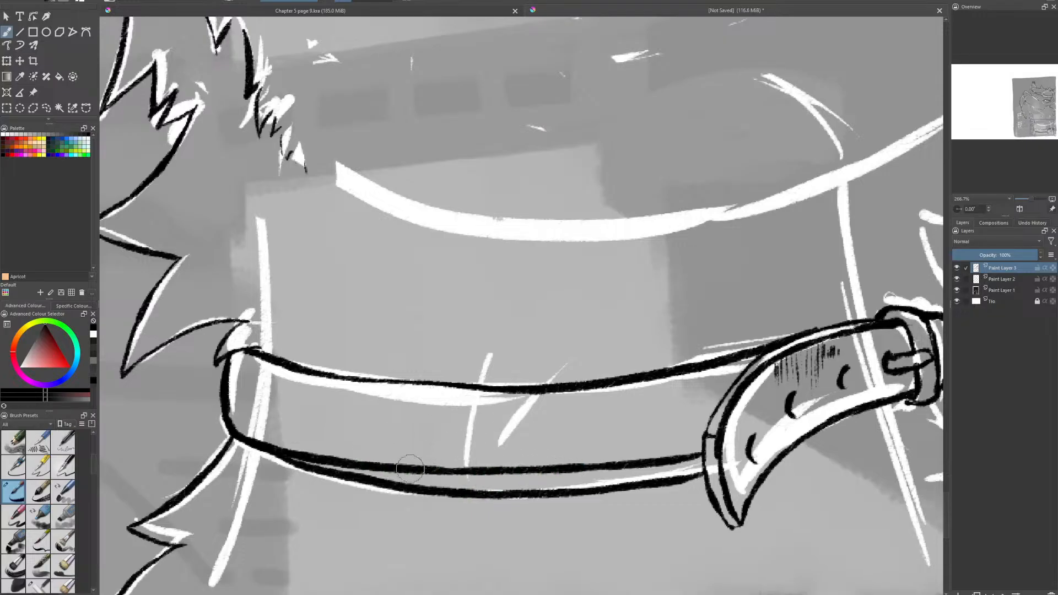
mouse_move(461, 470)
mouse_down()
mouse_move(324, 452)
mouse_move(253, 430)
mouse_move(221, 405)
mouse_move(237, 436)
mouse_move(210, 413)
mouse_move(263, 453)
mouse_move(390, 493)
mouse_up()
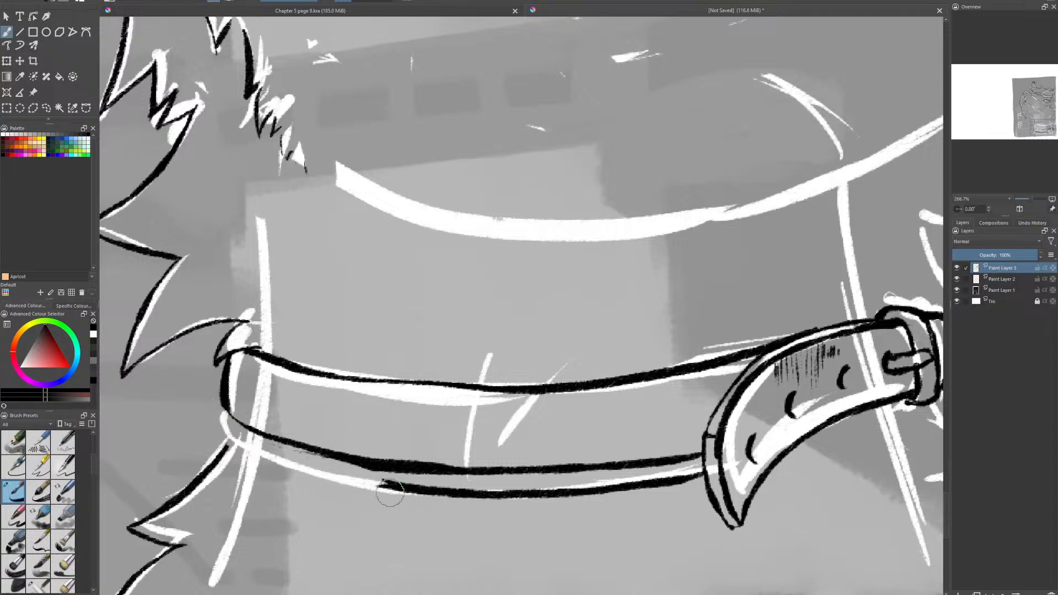
drag(503, 493, 377, 491)
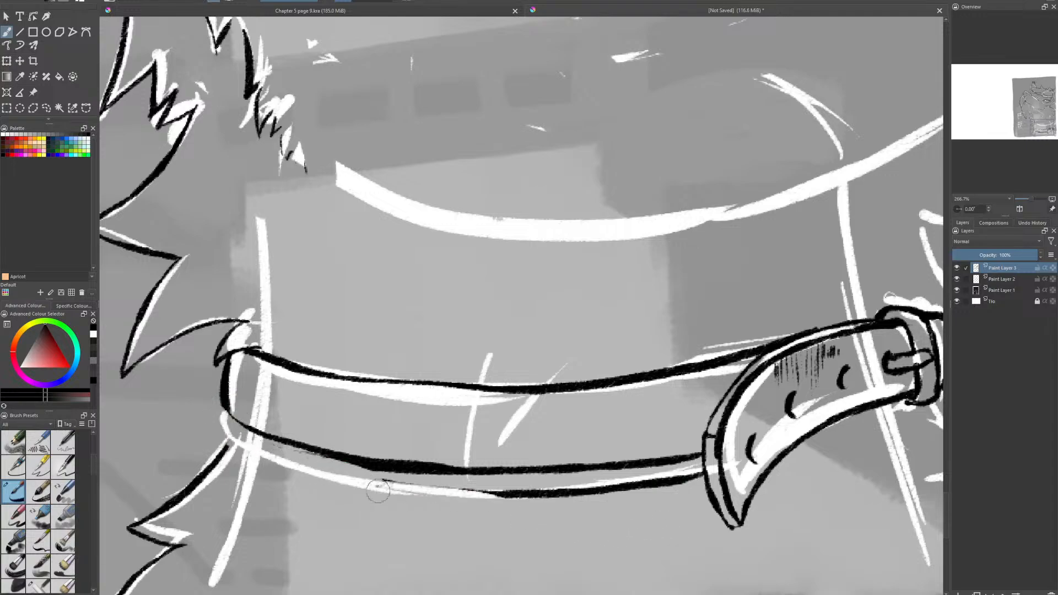
mouse_move(551, 494)
mouse_down()
mouse_move(428, 491)
mouse_move(687, 477)
mouse_move(699, 485)
mouse_move(734, 399)
mouse_move(767, 361)
mouse_up()
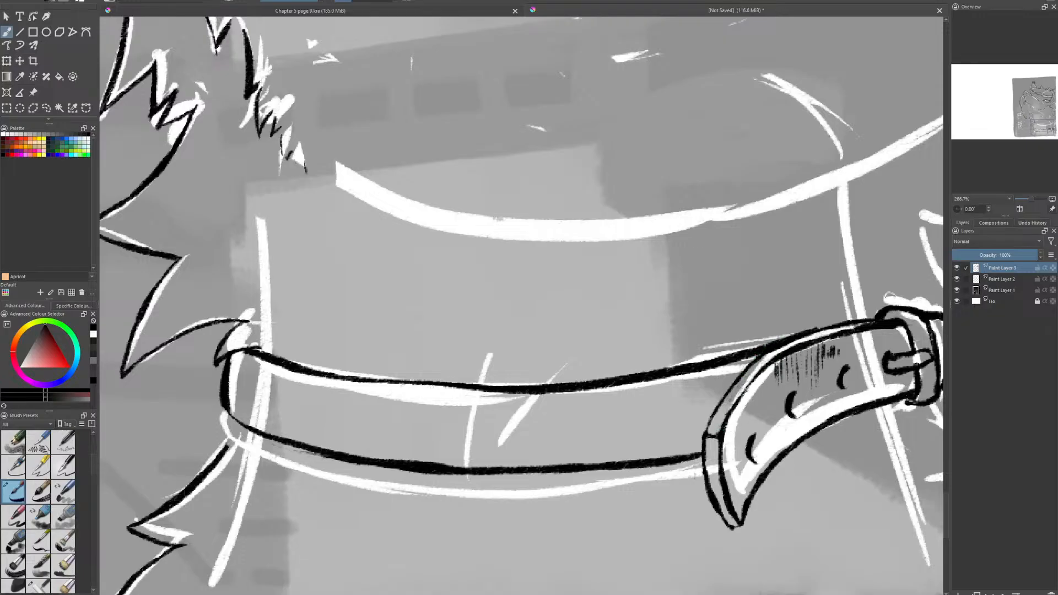
- Ink a small pointed fur tuft joining the neck fur to the lower corner of the collar's far end
mouse_move(226, 398)
mouse_down()
mouse_move(227, 418)
mouse_move(251, 439)
mouse_move(228, 449)
mouse_move(231, 420)
mouse_move(209, 434)
mouse_move(228, 439)
mouse_move(233, 425)
mouse_up()
key(e)
key(e)
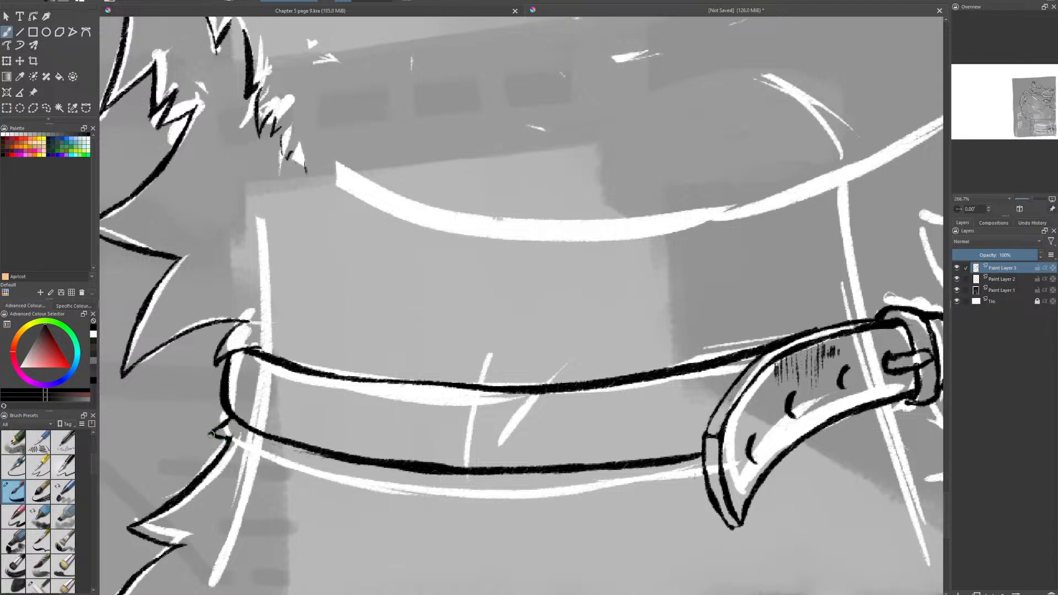
drag(212, 435, 228, 423)
- Ink the large pointed fur tufts on the back of the neck directly above the collar buckle
scroll(708, 55, down, 3)
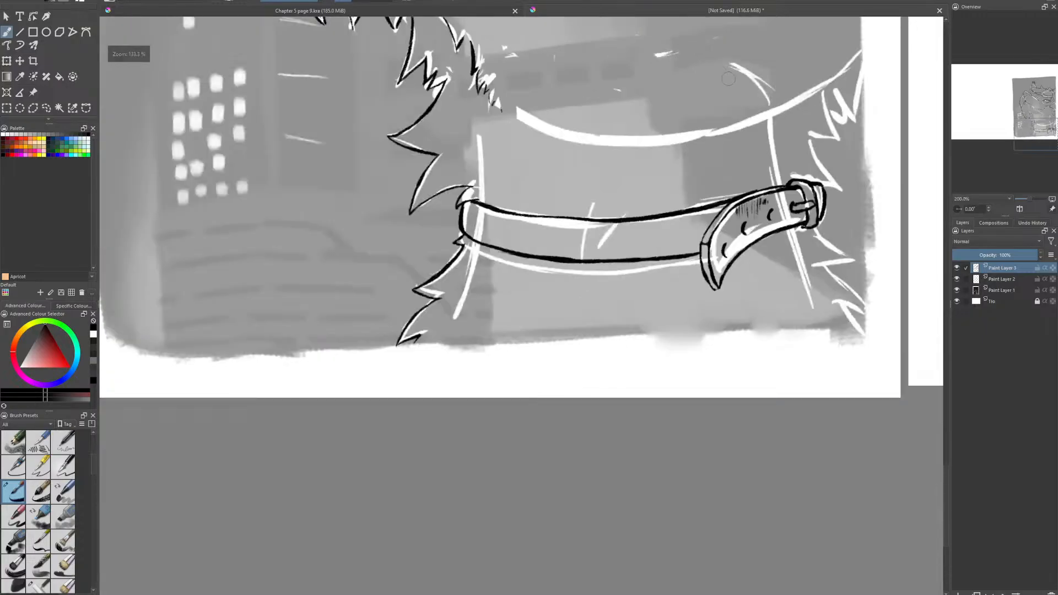
drag(741, 99, 573, 331)
scroll(593, 343, up, 2)
drag(598, 381, 543, 451)
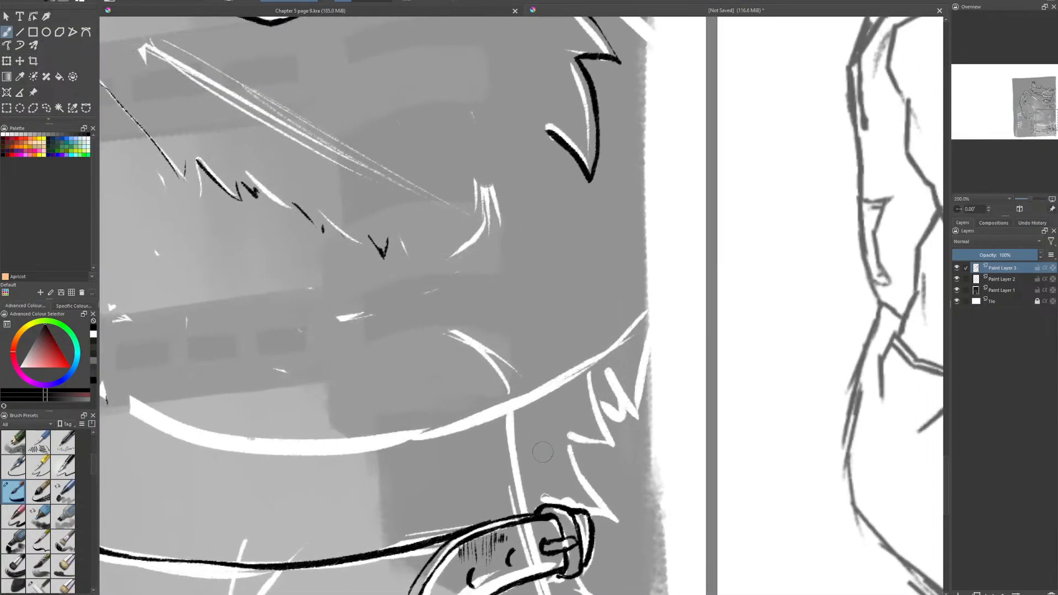
drag(552, 504, 641, 526)
drag(565, 438, 620, 507)
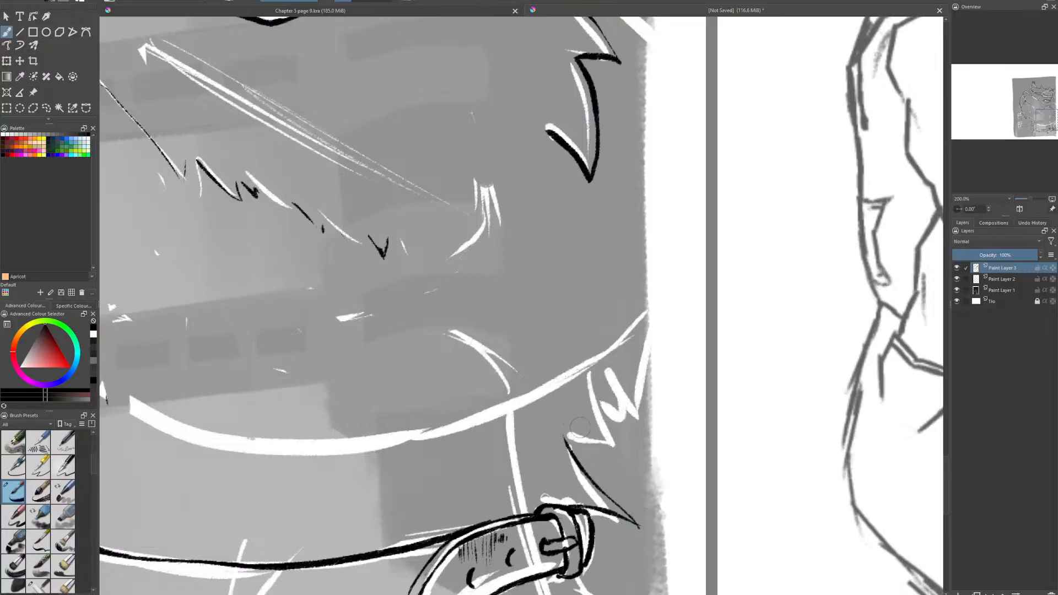
mouse_move(566, 439)
mouse_down()
mouse_move(616, 449)
mouse_move(599, 355)
mouse_up()
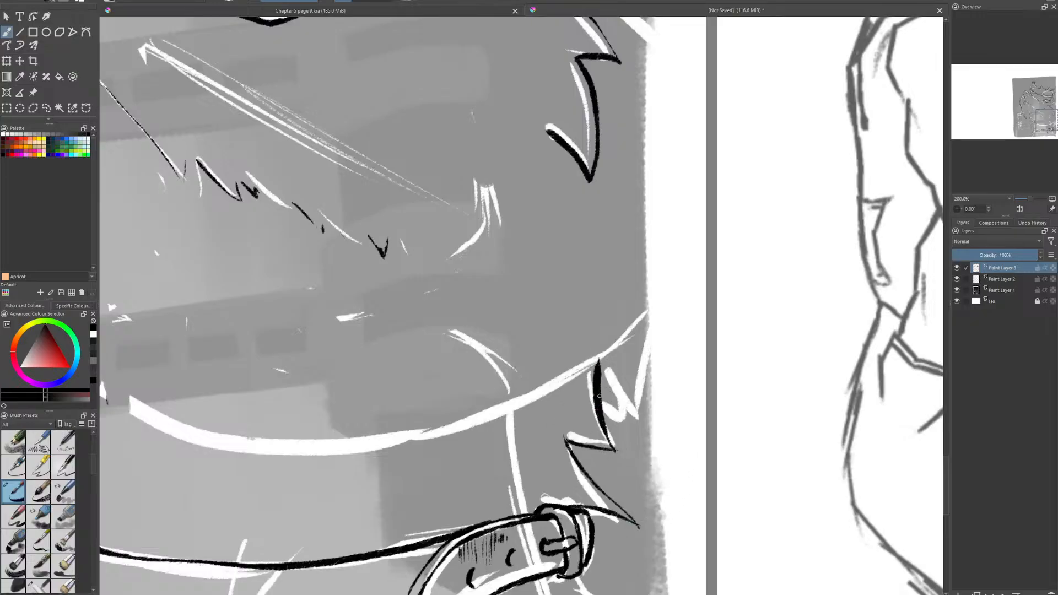
- Ink the narrow jagged tufts higher up the back of the neck to the painting's edge, cleaning up the strokes
drag(599, 396, 627, 430)
mouse_move(602, 373)
mouse_down()
mouse_move(630, 423)
mouse_move(659, 328)
mouse_move(652, 378)
mouse_up()
key(e)
drag(660, 334, 652, 377)
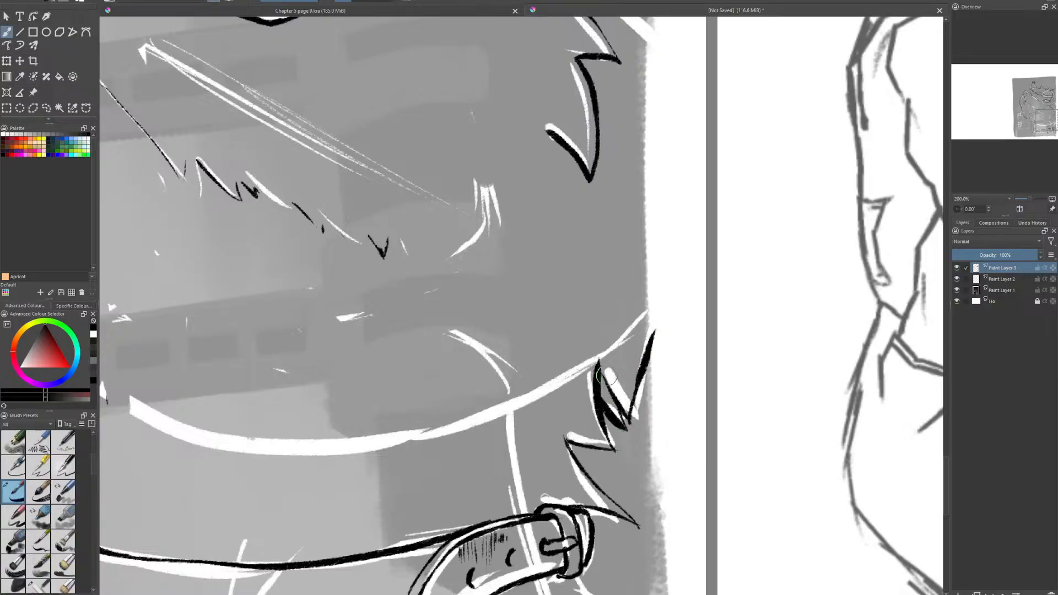
drag(600, 357, 594, 401)
mouse_move(617, 405)
mouse_down()
mouse_move(602, 410)
mouse_move(617, 418)
mouse_move(611, 427)
mouse_move(622, 420)
mouse_move(603, 407)
mouse_up()
key(e)
- Ink the jagged fur on the back of the neck from below the collar buckle to the painting's lower edge
drag(626, 489, 561, 206)
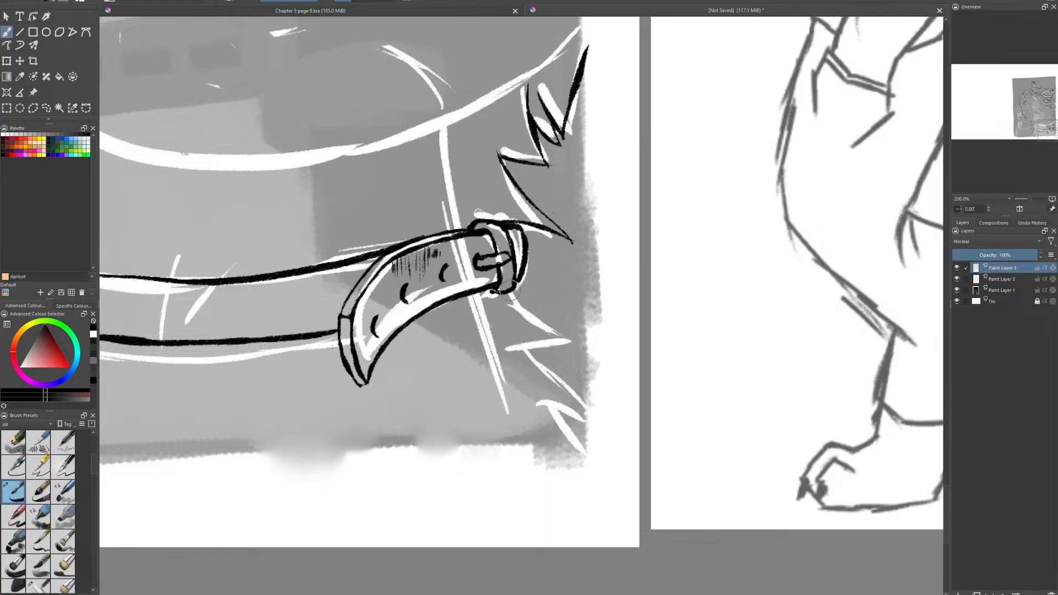
drag(509, 292, 577, 346)
mouse_move(512, 290)
mouse_down()
mouse_move(581, 347)
mouse_move(528, 351)
mouse_move(597, 422)
mouse_move(551, 405)
mouse_move(594, 421)
mouse_move(593, 468)
mouse_up()
key(e)
key(e)
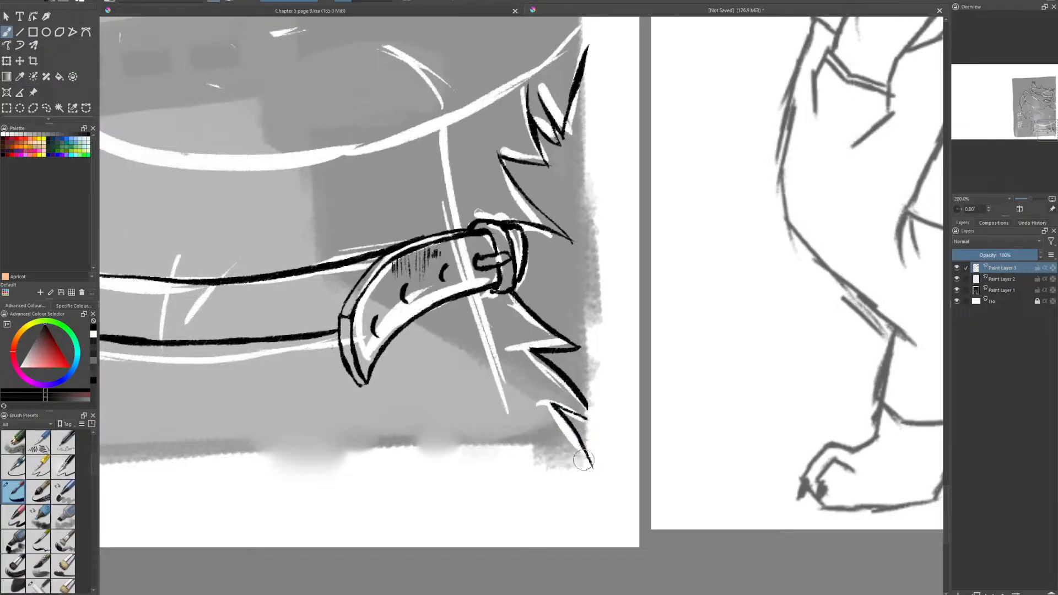
- Hide the white sketch on Paint Layer 2 and review the black line art of the whole head and neck
scroll(532, 473, down, 4)
drag(565, 387, 584, 444)
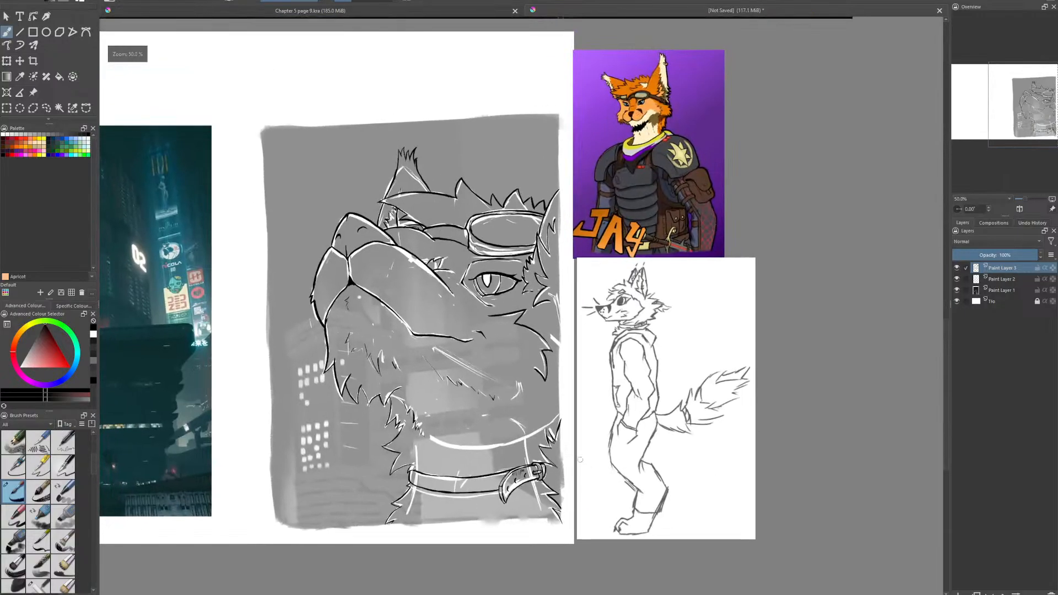
scroll(576, 444, up, 2)
drag(510, 293, 790, 395)
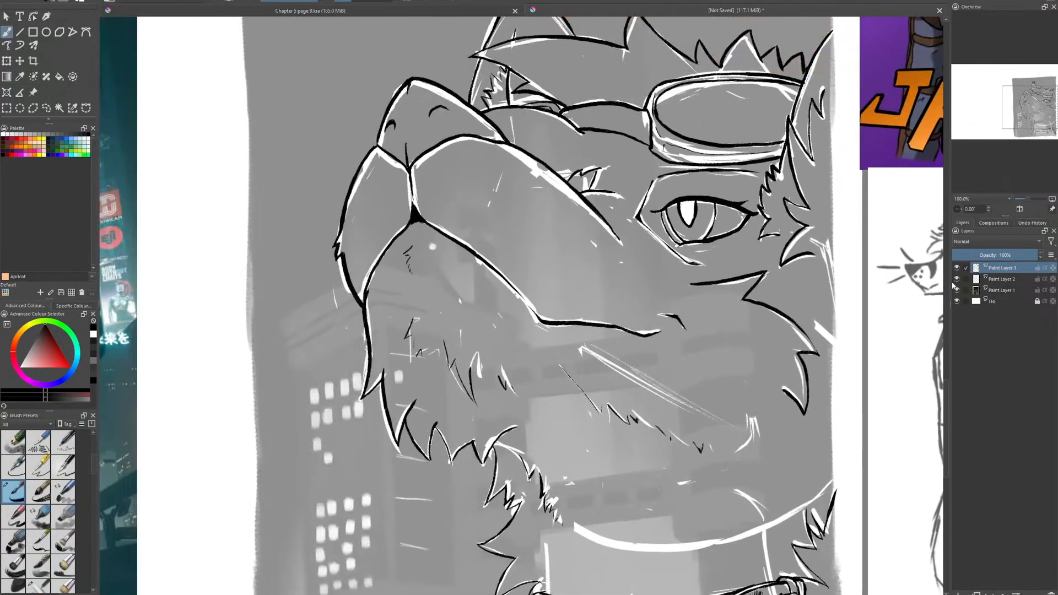
click(956, 279)
scroll(684, 303, down, 2)
scroll(684, 304, up, 1)
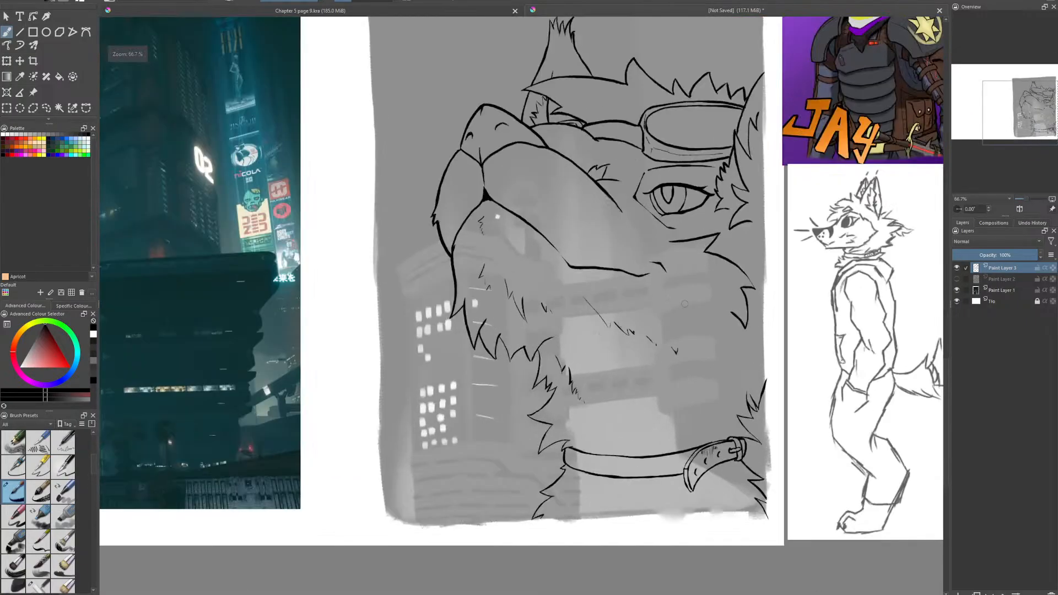
drag(685, 303, 657, 348)
scroll(657, 350, up, 1)
scroll(679, 410, down, 1)
drag(683, 407, 641, 360)
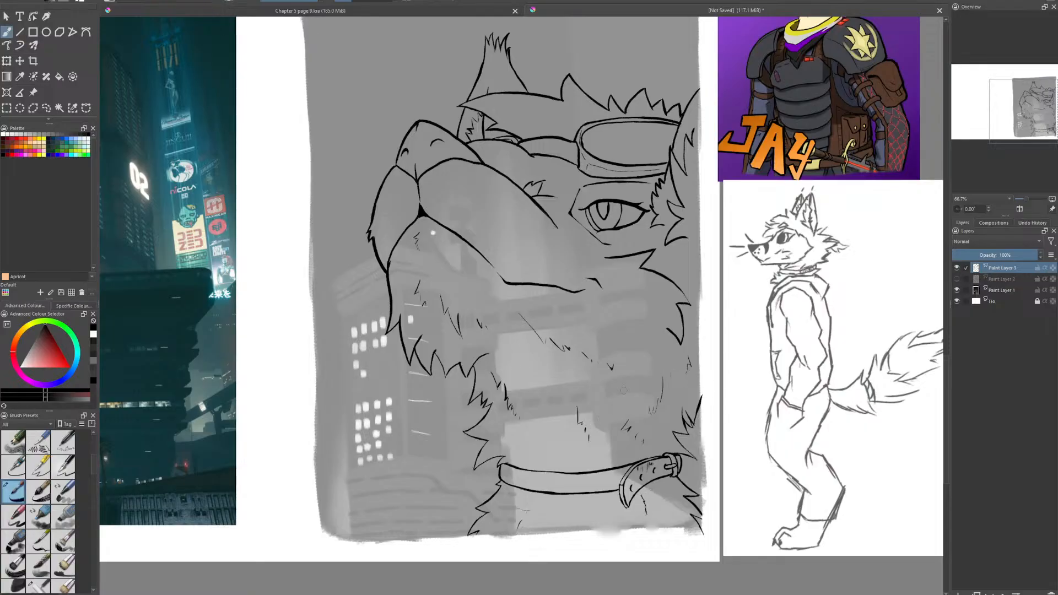
- Show Paint Layer 2 again, make it the active layer and choose a neutral gray as the paint color
scroll(620, 241, up, 1)
space+drag(619, 242, 613, 363)
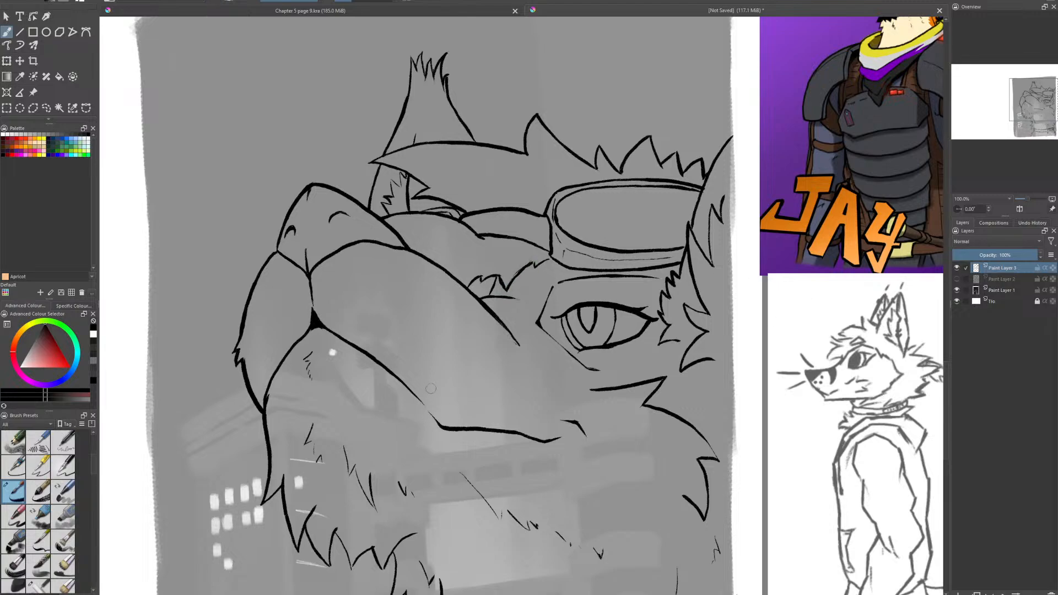
click(1001, 279)
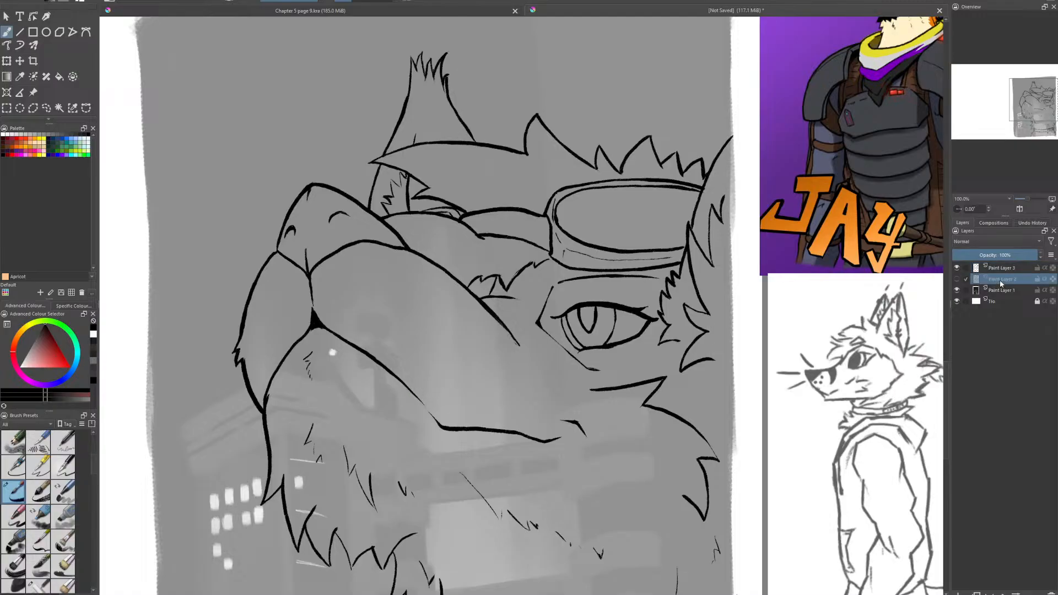
click(957, 279)
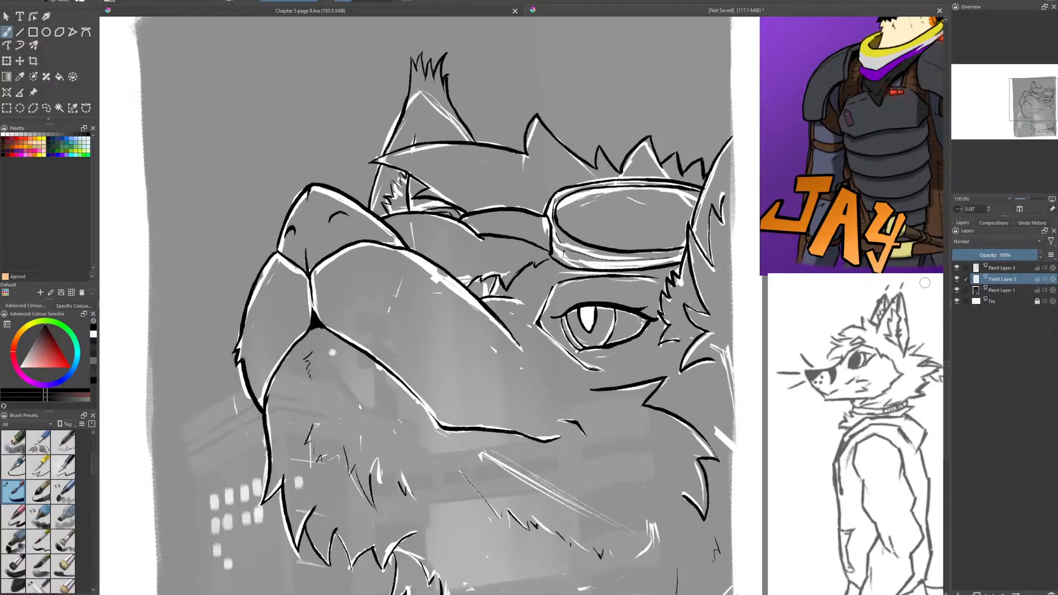
click(92, 336)
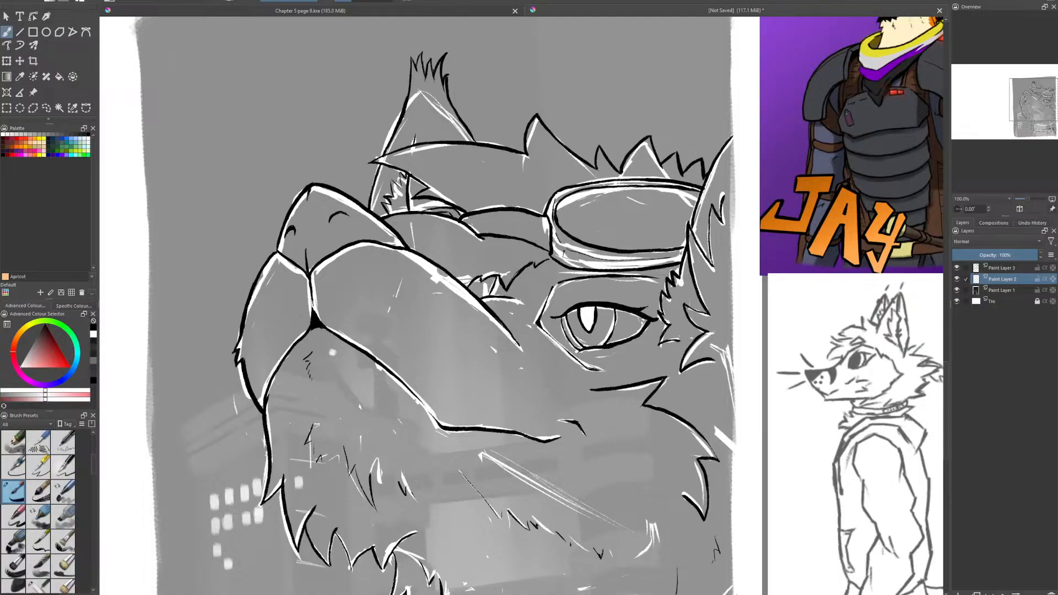
drag(34, 357, 28, 353)
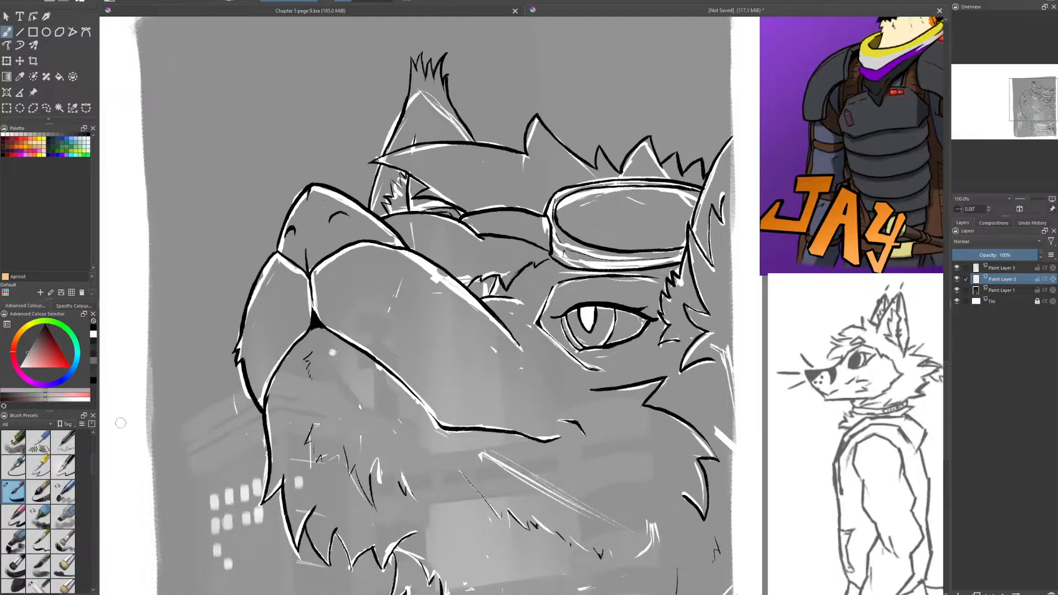
- Choose a broad flat-edged brush preset and gray, and paint the first strokes between the muzzle and the eye
scroll(92, 459, down, 3)
scroll(91, 455, down, 5)
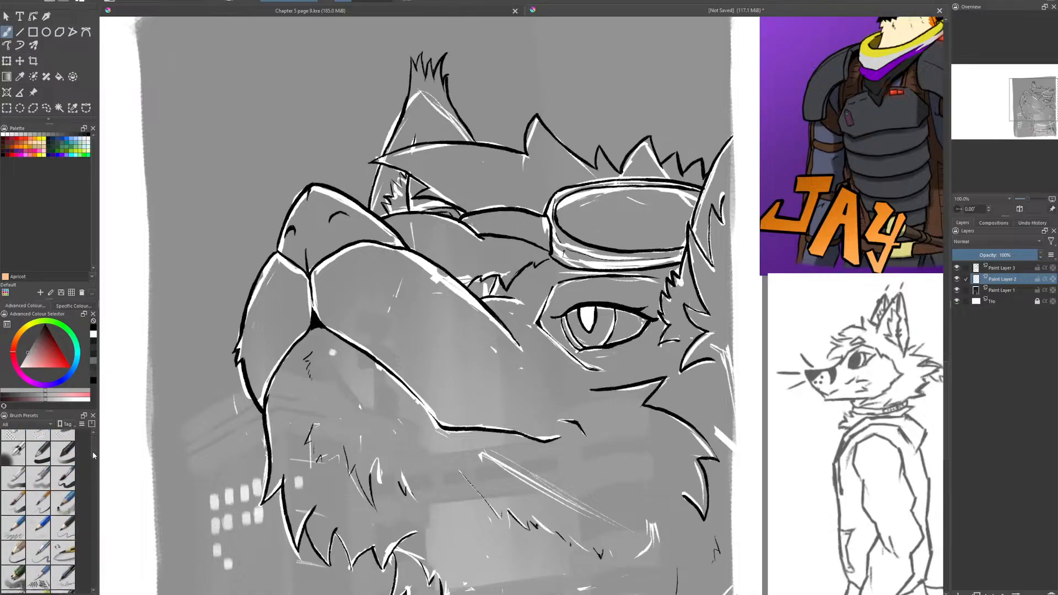
scroll(94, 498, up, 5)
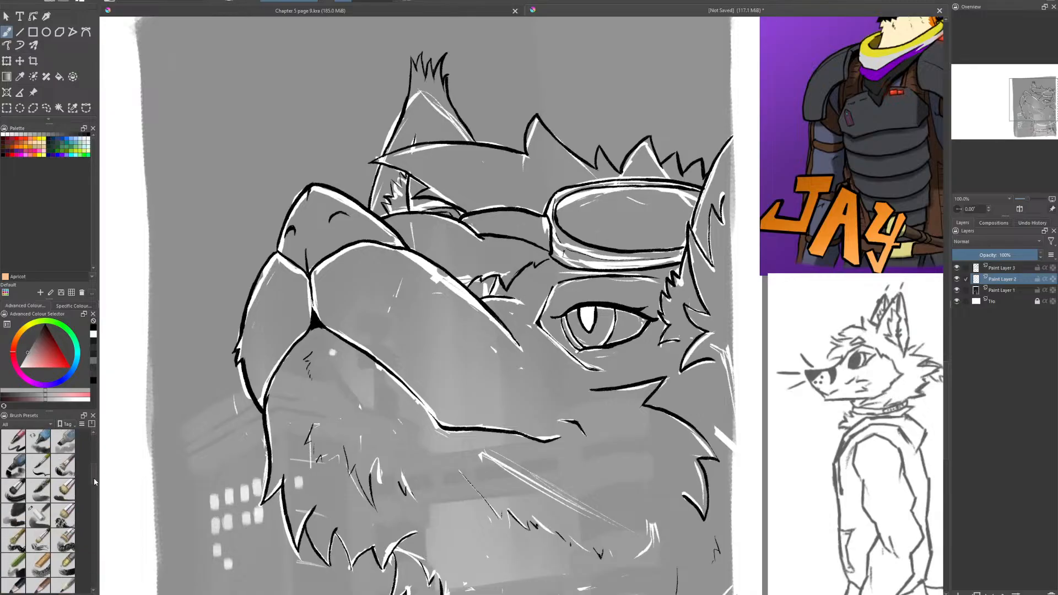
click(38, 525)
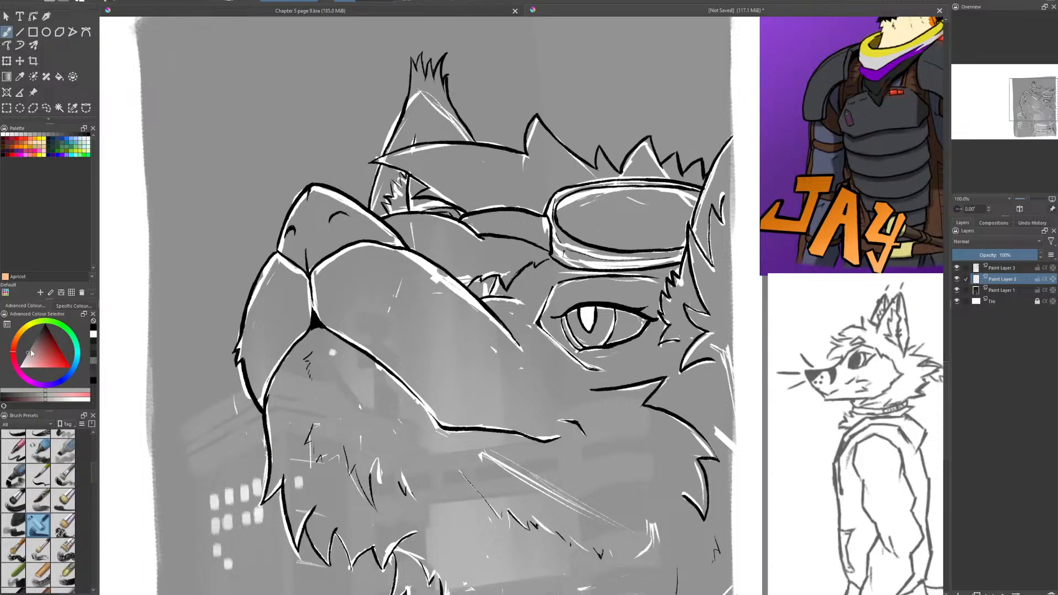
drag(31, 354, 30, 353)
mouse_move(499, 321)
mouse_down()
mouse_move(521, 349)
mouse_move(495, 318)
mouse_up()
drag(488, 296, 495, 279)
click(521, 368)
drag(511, 366, 469, 292)
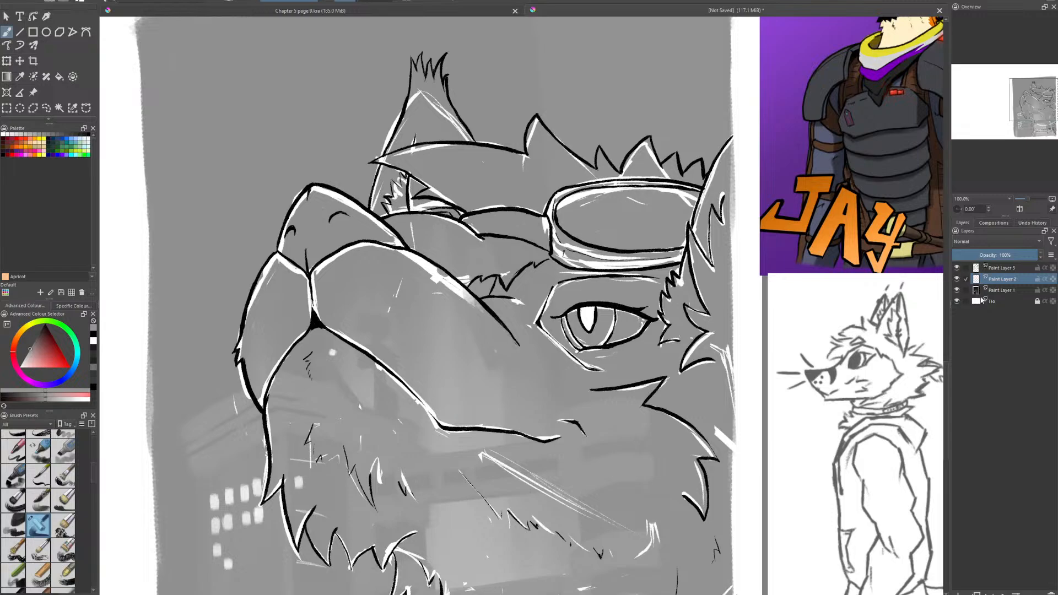
- Raise Paint Layer 1 to full opacity and make Paint Layer 2 the active layer again
click(996, 291)
drag(1012, 254, 1040, 255)
click(1000, 280)
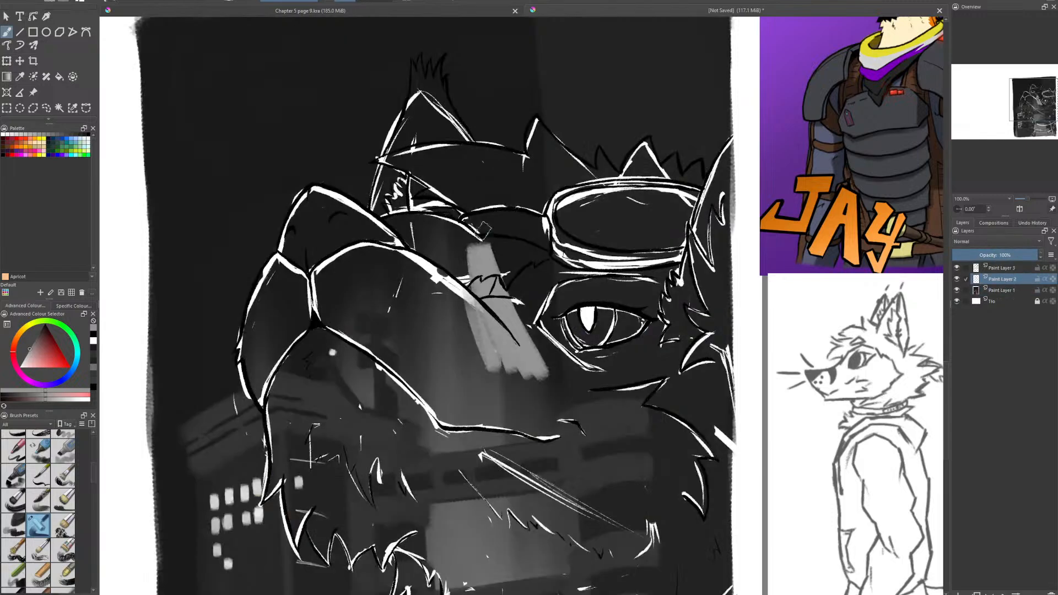
- Block in flat gray over the ear, muzzle bridge, eye area and upper cheek, erasing the spill outside the ear
drag(484, 229, 543, 363)
mouse_move(474, 193)
mouse_down()
mouse_move(570, 388)
mouse_move(557, 358)
mouse_up()
drag(444, 187, 443, 240)
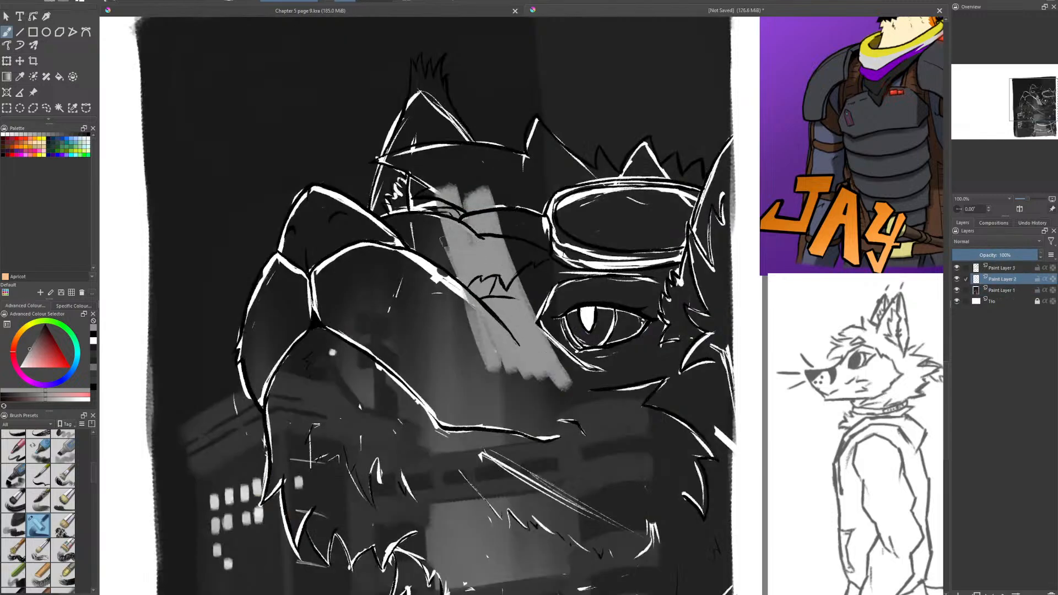
mouse_move(463, 303)
mouse_down()
mouse_move(400, 105)
mouse_move(376, 190)
mouse_up()
key(e)
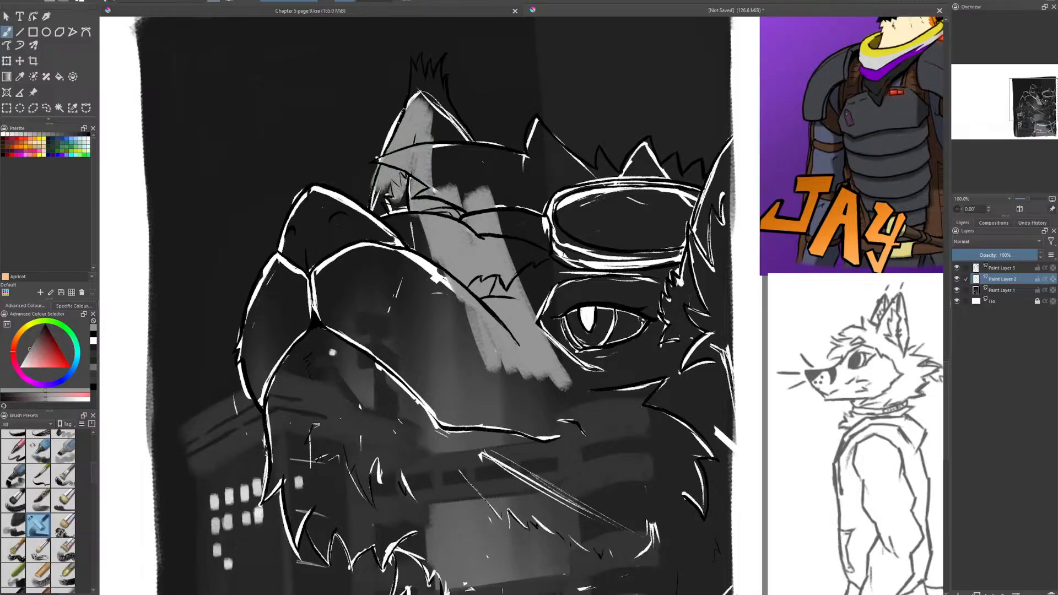
drag(402, 105, 366, 179)
drag(384, 131, 357, 206)
key(e)
mouse_move(388, 166)
mouse_down()
mouse_move(376, 224)
mouse_move(432, 248)
mouse_move(460, 165)
mouse_move(493, 187)
mouse_move(492, 208)
mouse_move(488, 165)
mouse_move(529, 254)
mouse_move(513, 282)
mouse_move(567, 381)
mouse_move(529, 237)
mouse_move(611, 408)
mouse_move(557, 231)
mouse_move(617, 385)
mouse_move(606, 276)
mouse_move(661, 408)
mouse_move(633, 253)
mouse_move(683, 402)
mouse_move(650, 231)
mouse_move(711, 397)
mouse_move(716, 231)
mouse_move(702, 386)
mouse_up()
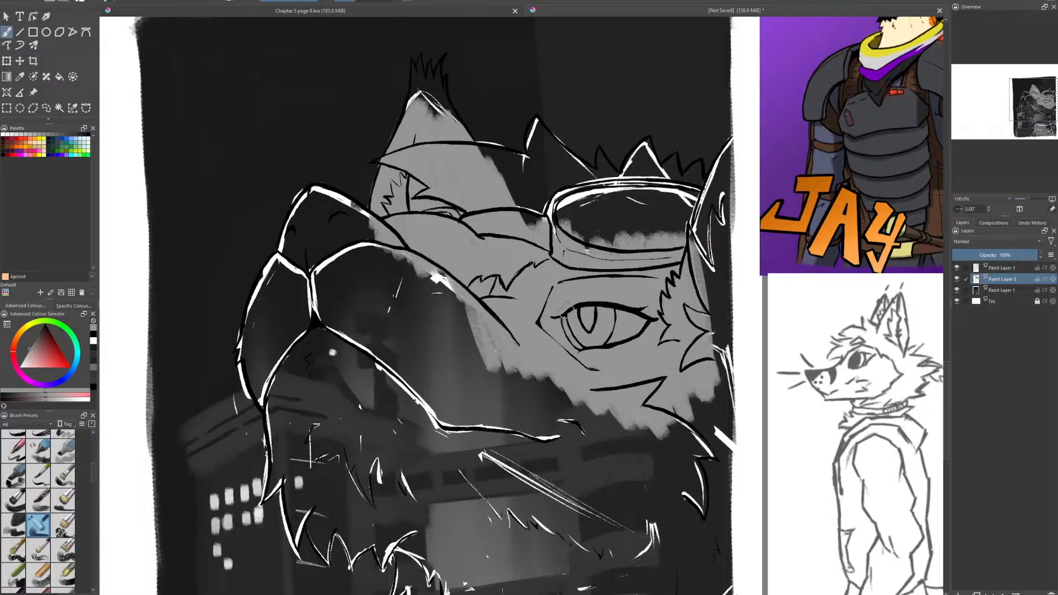
click(47, 108)
mouse_move(391, 155)
mouse_down()
mouse_move(387, 170)
mouse_move(376, 195)
mouse_up()
click(8, 32)
key(ctrl+r)
click(338, 27)
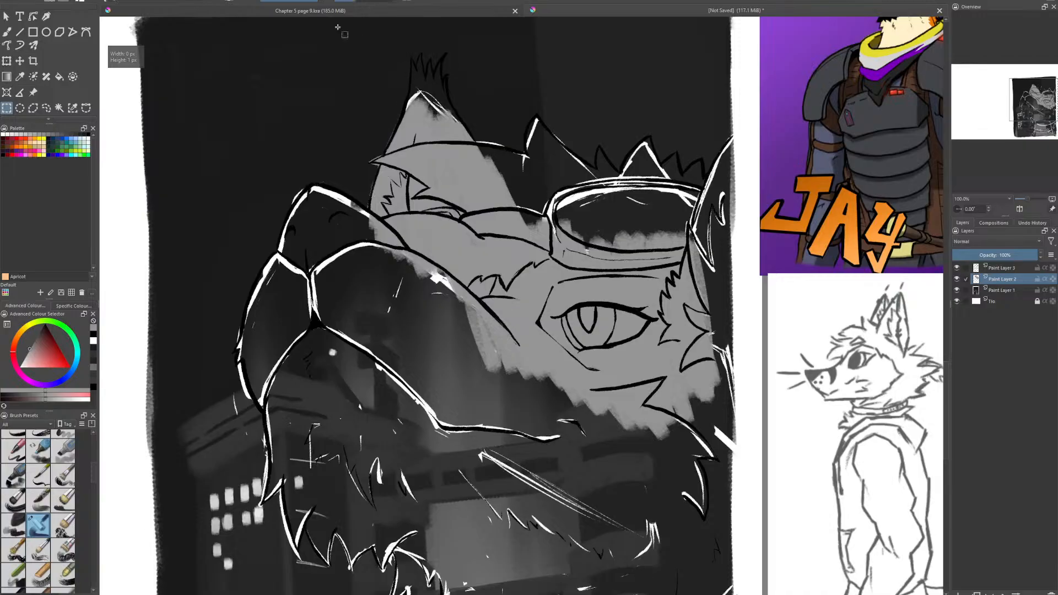
click(8, 32)
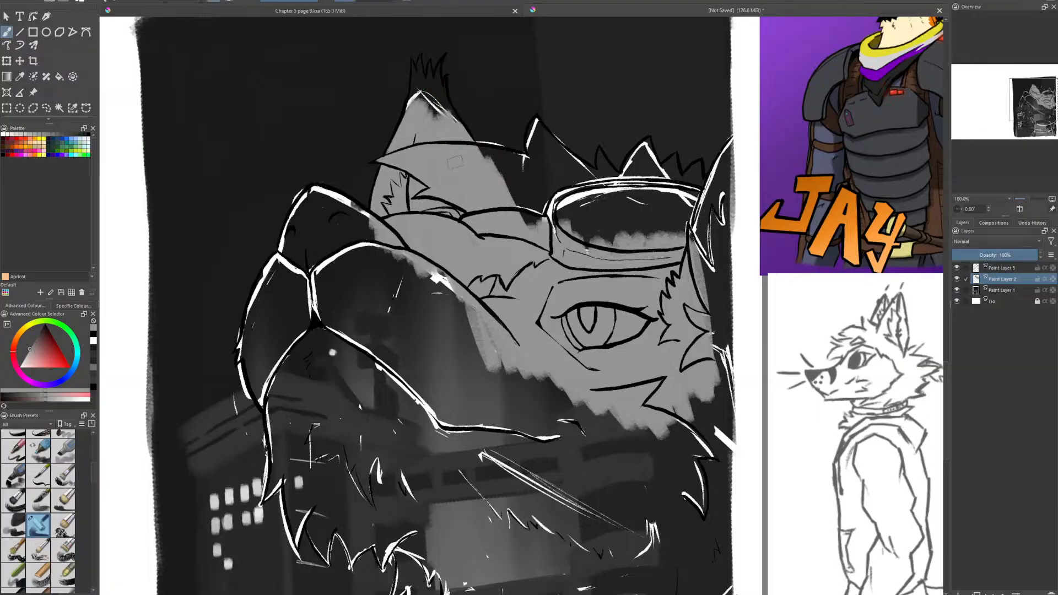
- Fill the ear tip and its tuft, the spiky forehead hair, the near ear and the goggles with flat gray
mouse_move(422, 89)
mouse_down()
mouse_move(416, 133)
mouse_move(420, 76)
mouse_move(428, 105)
mouse_move(440, 86)
mouse_move(443, 102)
mouse_up()
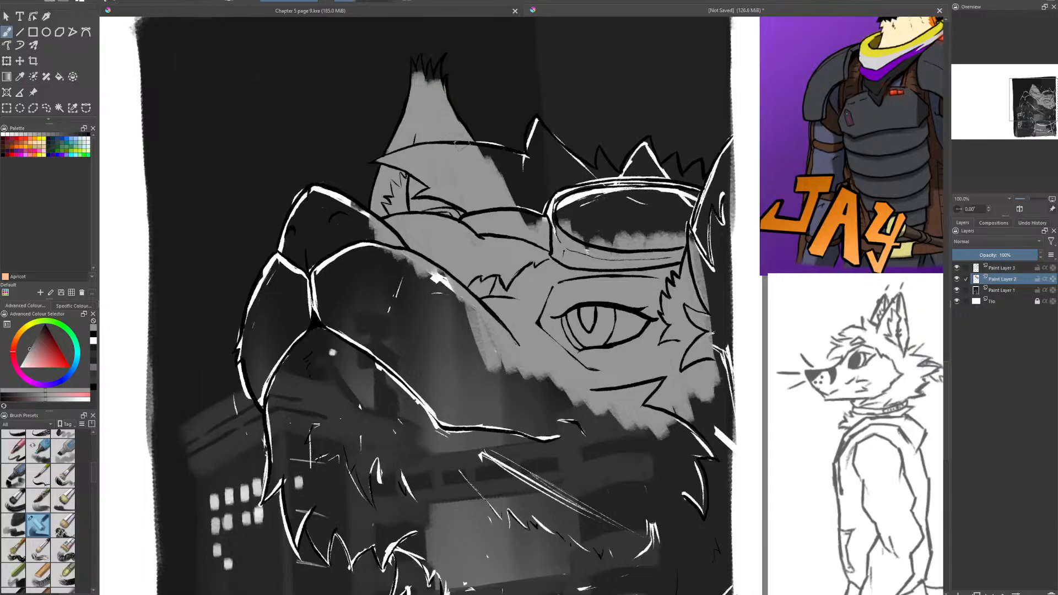
mouse_move(513, 179)
mouse_down()
mouse_move(474, 157)
mouse_move(507, 150)
mouse_move(490, 156)
mouse_move(522, 160)
mouse_move(536, 126)
mouse_move(543, 130)
mouse_move(532, 119)
mouse_move(600, 187)
mouse_move(585, 164)
mouse_move(605, 182)
mouse_move(600, 149)
mouse_move(639, 160)
mouse_move(649, 135)
mouse_move(621, 173)
mouse_move(628, 196)
mouse_move(675, 156)
mouse_move(698, 190)
mouse_move(720, 172)
mouse_move(702, 189)
mouse_move(712, 265)
mouse_move(731, 144)
mouse_move(712, 271)
mouse_move(726, 331)
mouse_move(727, 238)
mouse_move(707, 331)
mouse_up()
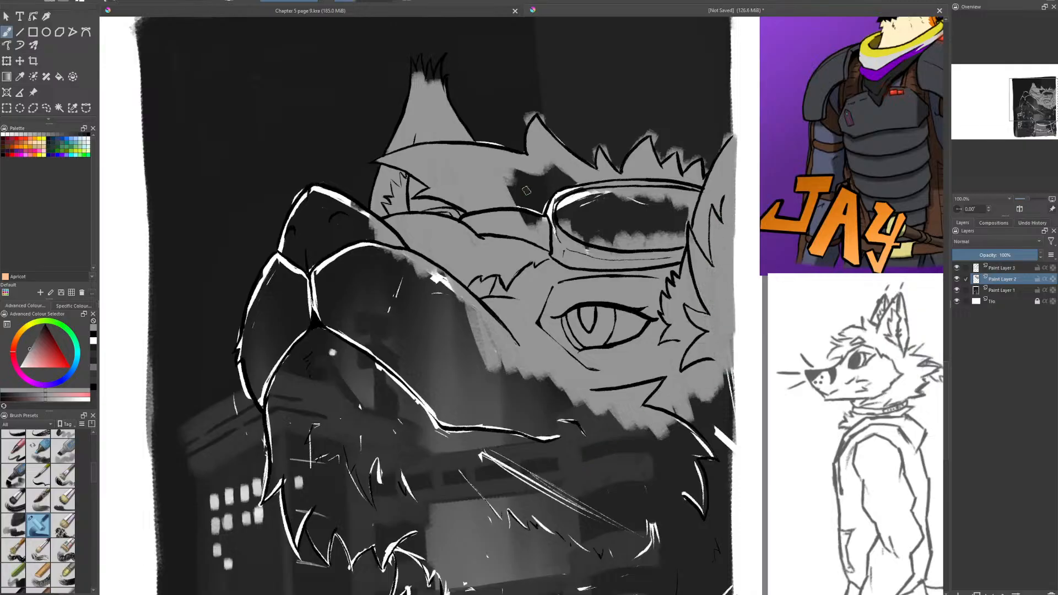
mouse_move(512, 188)
mouse_down()
mouse_move(529, 220)
mouse_move(524, 182)
mouse_move(584, 221)
mouse_move(634, 220)
mouse_move(623, 186)
mouse_move(678, 221)
mouse_move(677, 209)
mouse_up()
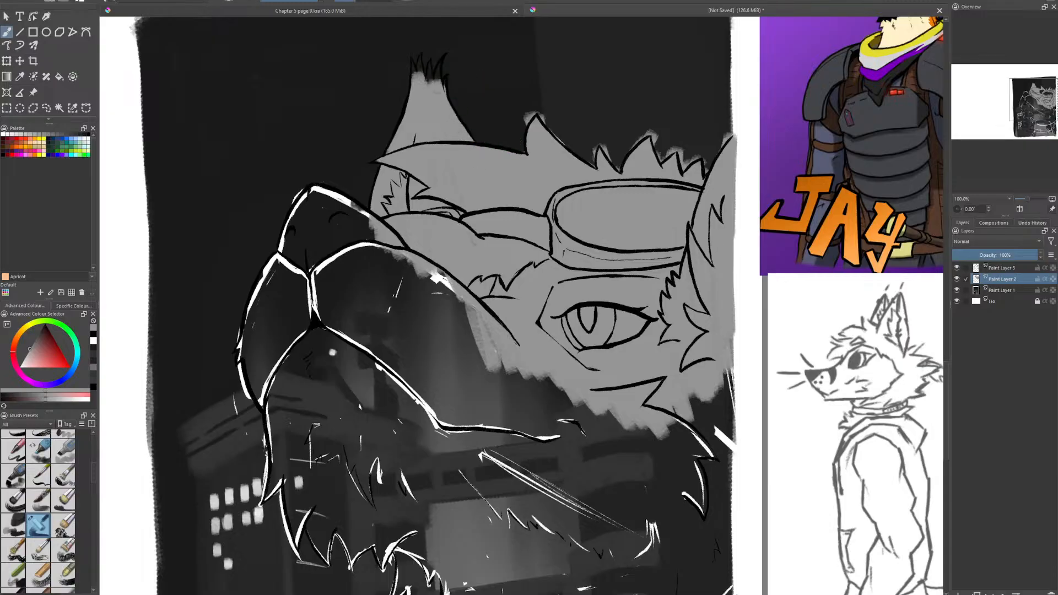
mouse_move(445, 88)
mouse_down()
mouse_move(436, 69)
mouse_move(416, 66)
mouse_up()
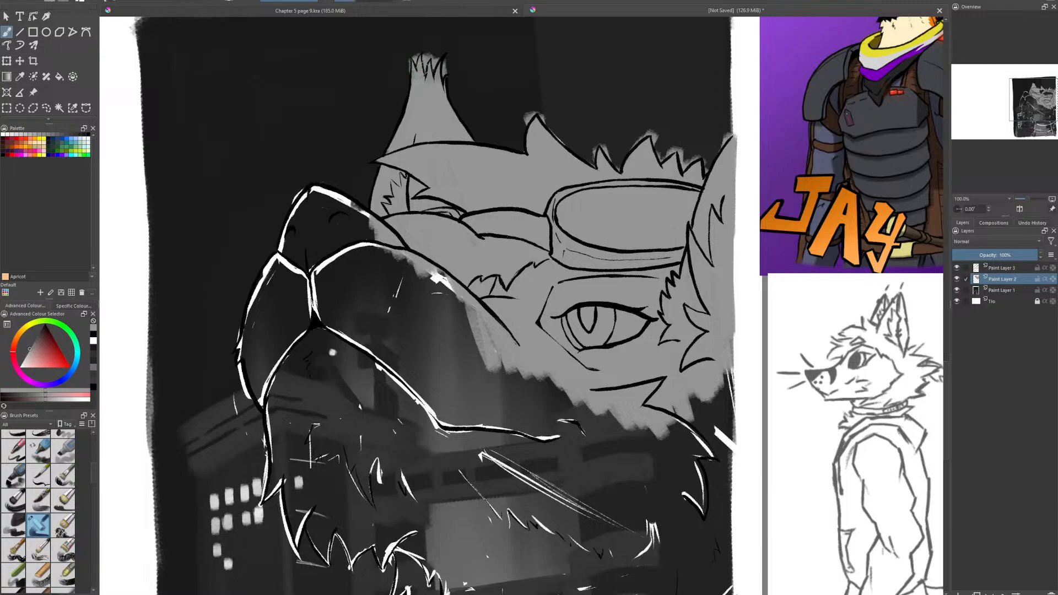
- Fill the nose, muzzle, jaw, cheek, neck and collar with flat gray out to the chin and neck fur
drag(640, 507, 573, 361)
scroll(605, 378, down, 1)
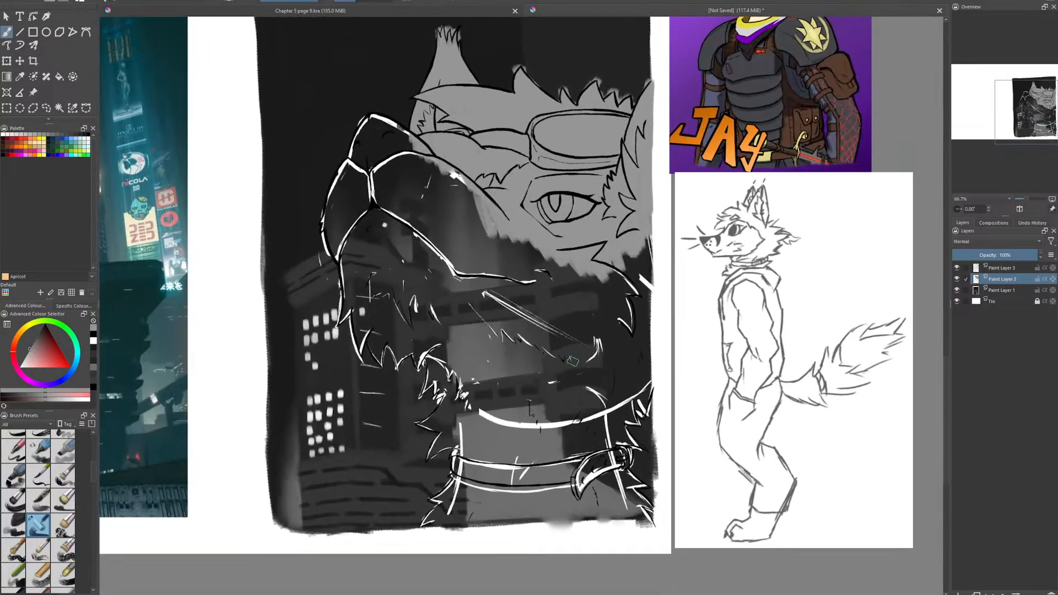
mouse_move(532, 243)
mouse_down()
mouse_move(542, 331)
mouse_move(533, 345)
mouse_move(456, 175)
mouse_move(415, 160)
mouse_move(393, 171)
mouse_move(396, 204)
mouse_move(402, 193)
mouse_move(357, 210)
mouse_up()
mouse_move(339, 225)
mouse_down()
mouse_move(380, 300)
mouse_move(452, 309)
mouse_move(409, 288)
mouse_move(535, 358)
mouse_move(601, 331)
mouse_move(648, 218)
mouse_move(633, 348)
mouse_up()
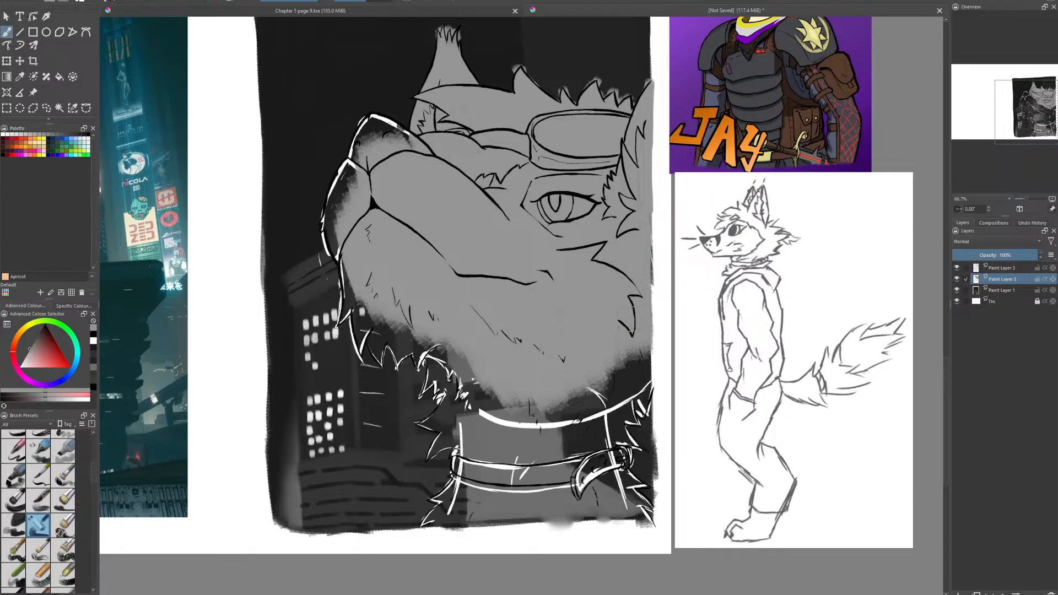
mouse_move(623, 297)
mouse_down()
mouse_move(638, 321)
mouse_move(636, 235)
mouse_move(635, 427)
mouse_move(637, 359)
mouse_move(602, 450)
mouse_move(620, 451)
mouse_move(597, 433)
mouse_move(643, 459)
mouse_move(605, 491)
mouse_move(640, 479)
mouse_move(606, 494)
mouse_move(615, 494)
mouse_move(586, 523)
mouse_move(428, 517)
mouse_move(437, 521)
mouse_move(469, 459)
mouse_move(454, 447)
mouse_move(469, 444)
mouse_move(434, 427)
mouse_move(421, 401)
mouse_move(437, 381)
mouse_move(416, 348)
mouse_move(422, 325)
mouse_move(373, 331)
mouse_move(370, 314)
mouse_move(339, 290)
mouse_move(324, 223)
mouse_move(364, 113)
mouse_move(400, 126)
mouse_up()
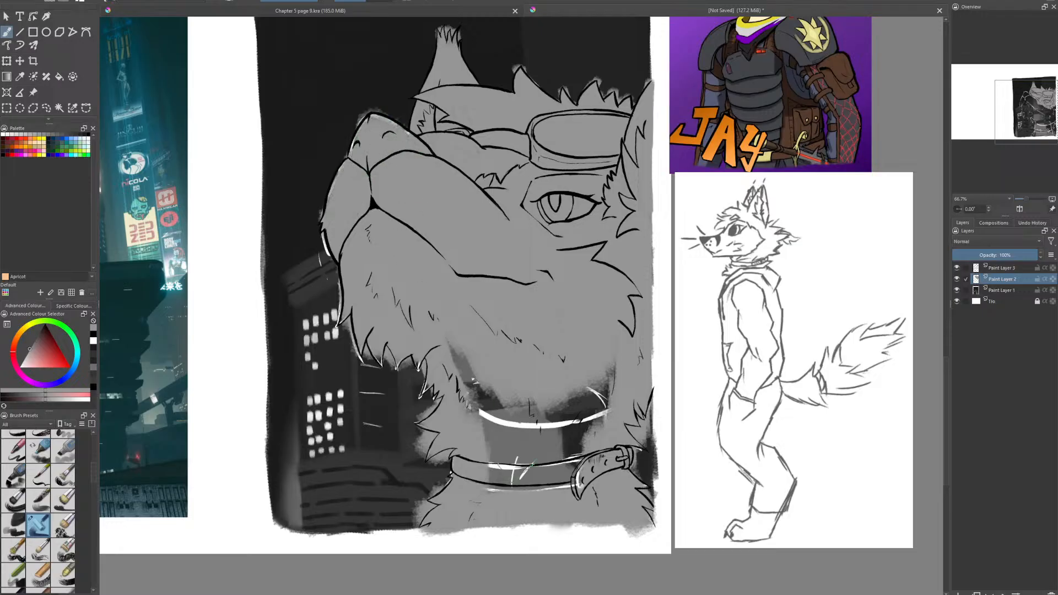
mouse_move(463, 353)
mouse_down()
mouse_move(465, 406)
mouse_move(457, 386)
mouse_move(477, 402)
mouse_move(512, 368)
mouse_move(562, 441)
mouse_move(625, 372)
mouse_up()
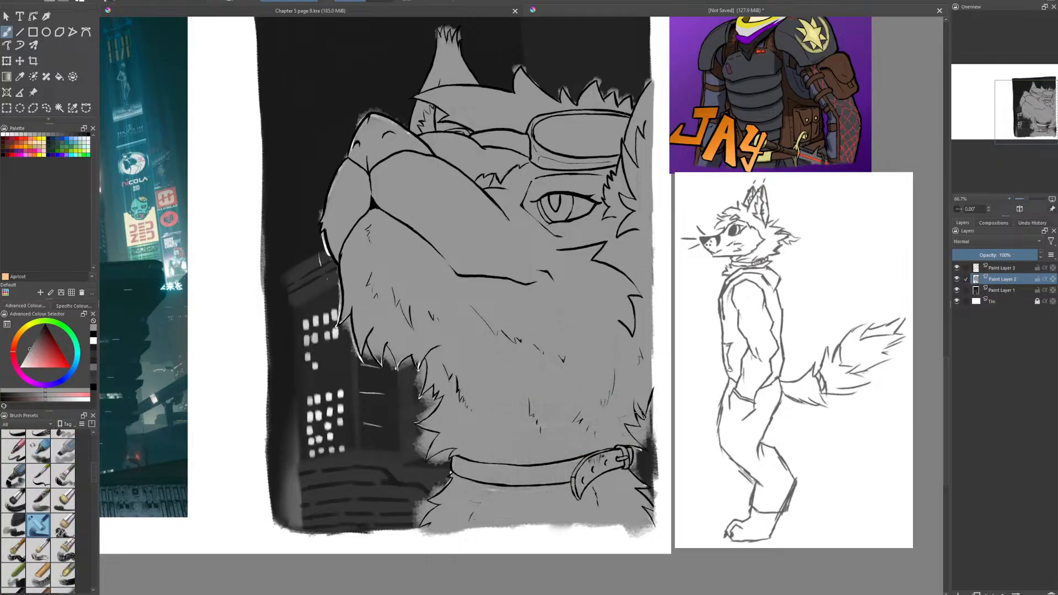
mouse_move(422, 358)
mouse_down()
mouse_move(400, 348)
mouse_move(385, 373)
mouse_move(369, 365)
mouse_move(354, 340)
mouse_move(356, 304)
mouse_up()
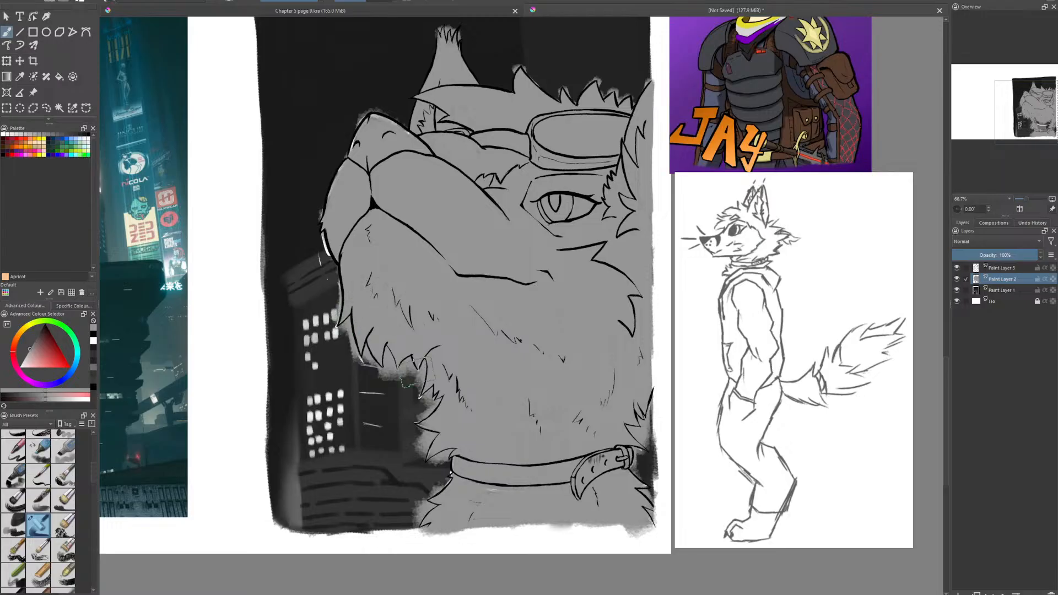
- Extend the gray below the collar to the painting's lower edge and erase the overspill beyond it
scroll(460, 372, up, 1)
drag(588, 428, 524, 295)
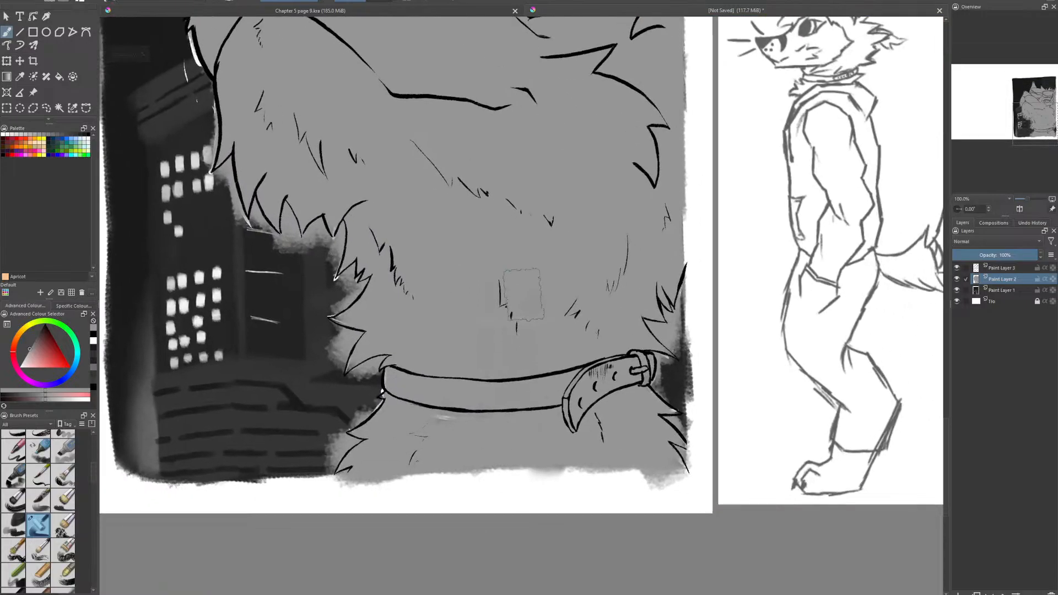
mouse_move(455, 468)
mouse_down()
mouse_move(435, 394)
mouse_move(520, 453)
mouse_up()
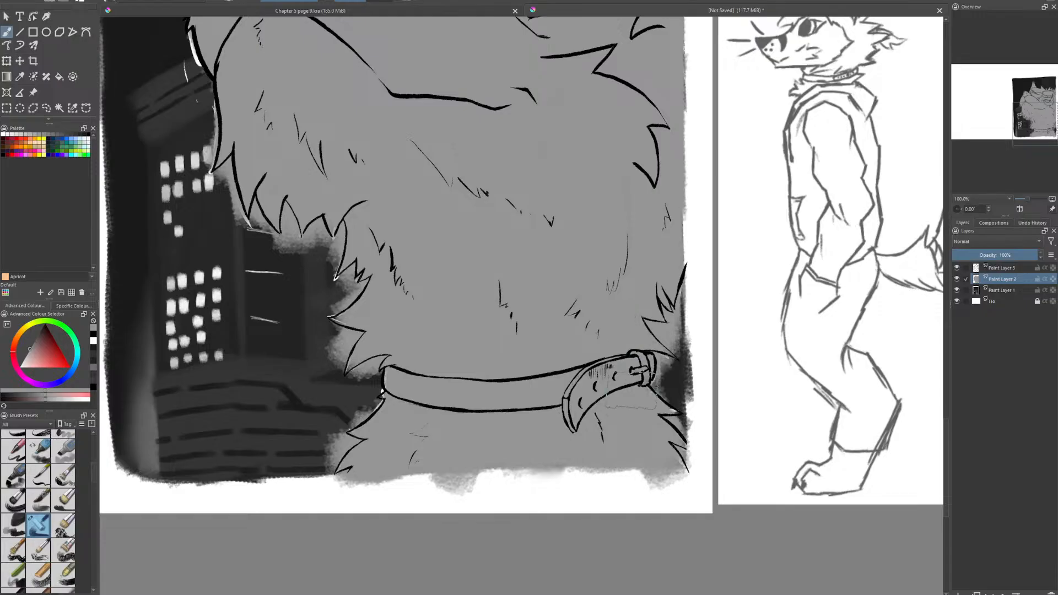
key(e)
drag(696, 491, 336, 500)
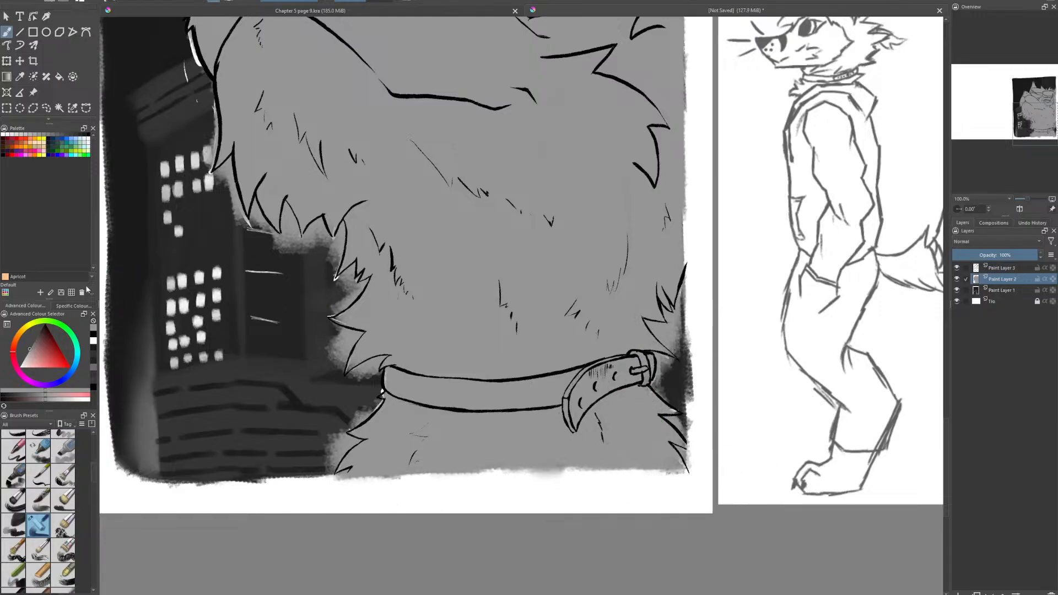
- Choose a finer brush preset and erase the gray spill around the front neck fur below and just above the collar
scroll(94, 477, up, 3)
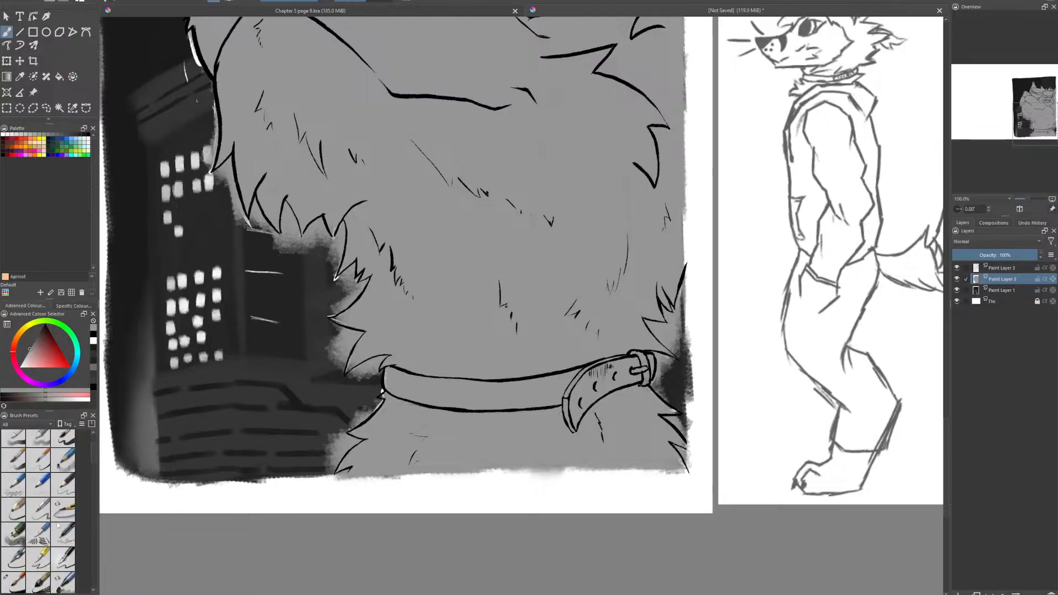
click(14, 580)
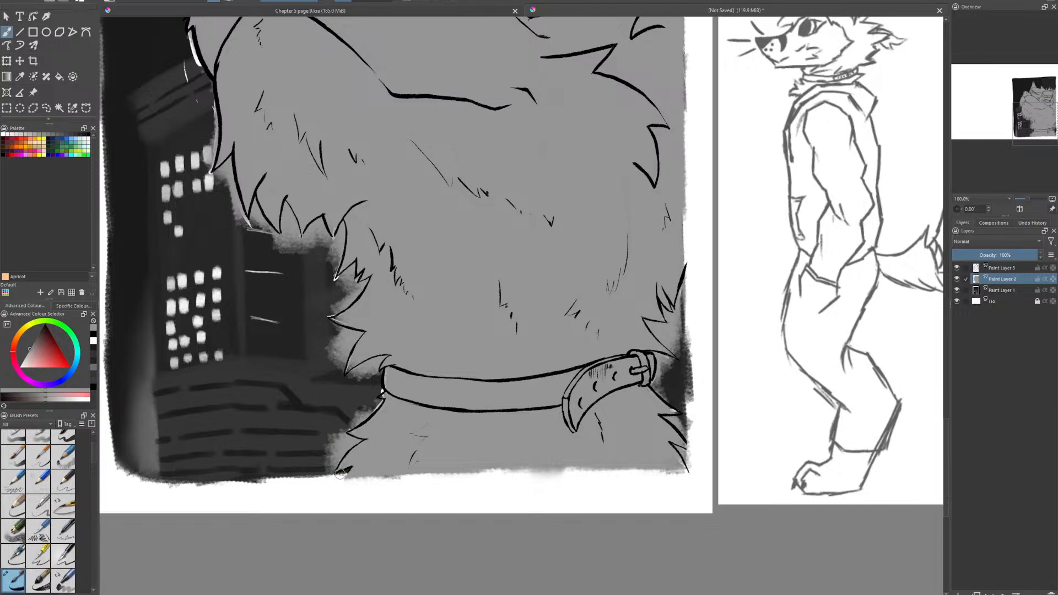
mouse_move(334, 471)
mouse_down()
mouse_move(334, 449)
mouse_move(323, 472)
mouse_move(340, 441)
mouse_move(351, 447)
mouse_up()
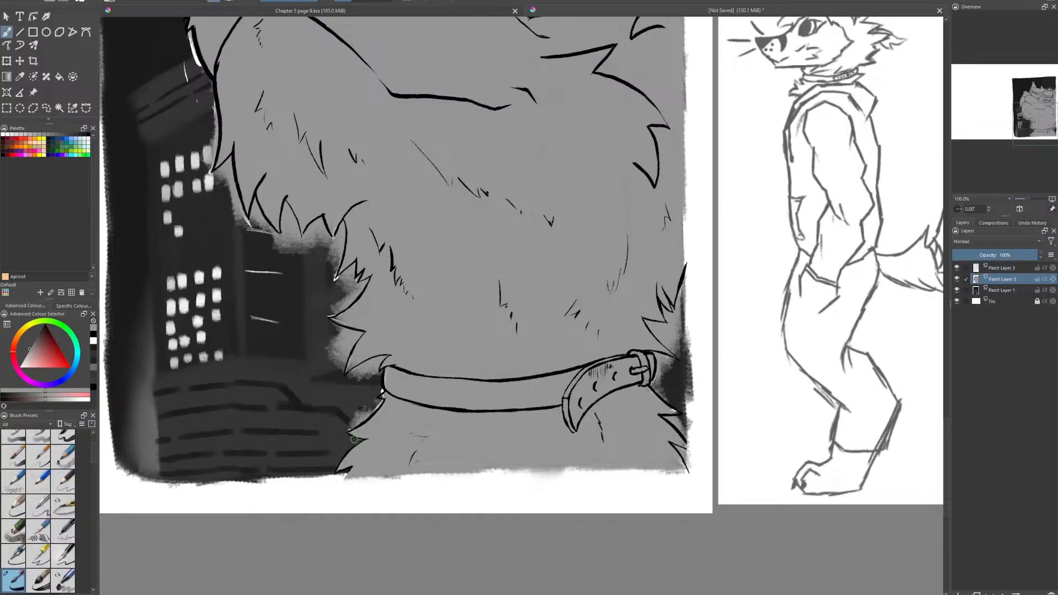
drag(360, 442, 345, 438)
drag(361, 413, 354, 424)
key(e)
key(e)
drag(382, 370, 377, 363)
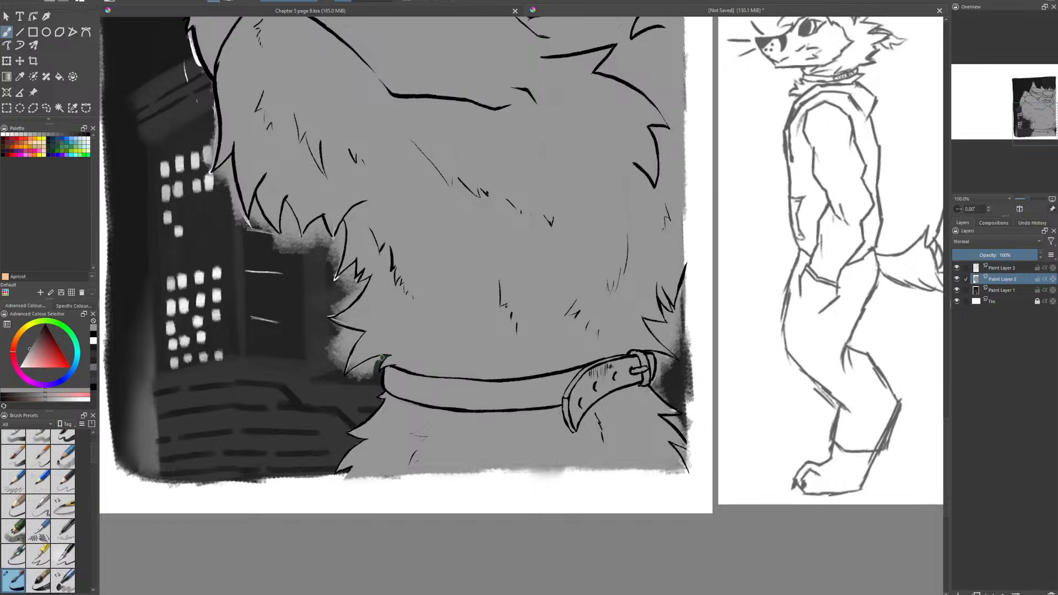
mouse_move(382, 356)
mouse_down()
mouse_move(347, 380)
mouse_move(370, 375)
mouse_move(360, 367)
mouse_up()
- Erase the gray spill between the fur tufts on the back of the neck and on the throat above the collar
mouse_move(669, 405)
mouse_down()
mouse_move(693, 441)
mouse_move(686, 464)
mouse_up()
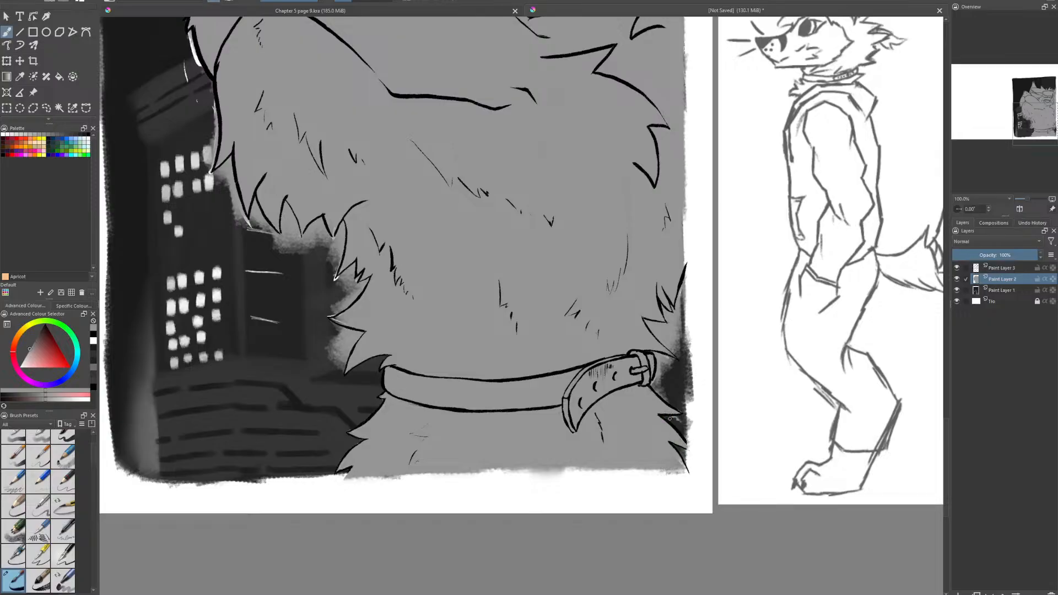
mouse_move(677, 407)
mouse_down()
mouse_move(654, 353)
mouse_move(667, 360)
mouse_move(651, 354)
mouse_move(681, 368)
mouse_move(667, 360)
mouse_move(676, 343)
mouse_move(679, 354)
mouse_move(653, 326)
mouse_move(683, 346)
mouse_move(667, 317)
mouse_move(677, 320)
mouse_move(670, 303)
mouse_move(682, 291)
mouse_move(687, 283)
mouse_up()
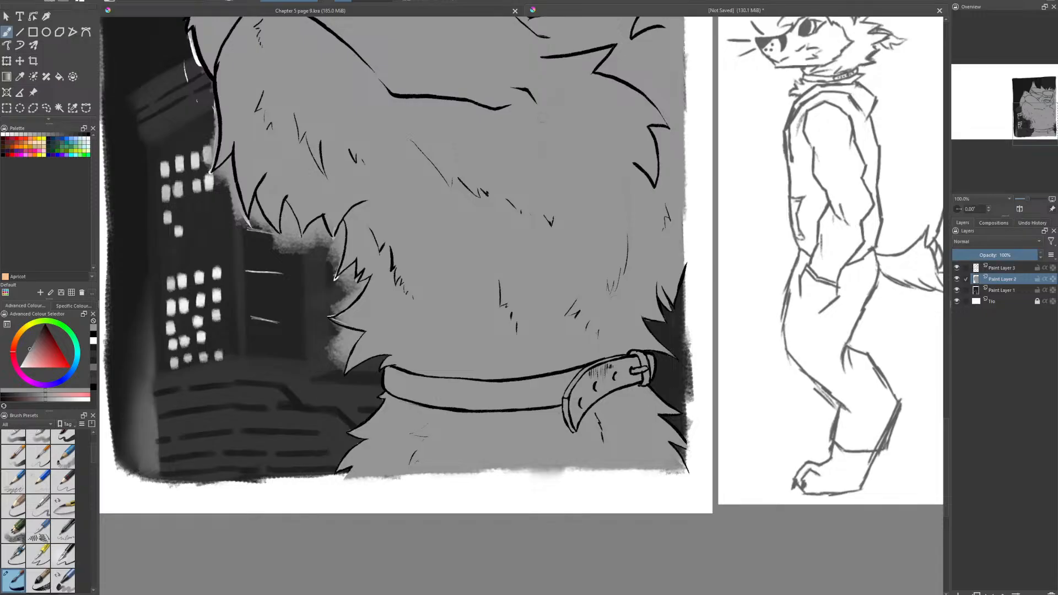
mouse_move(351, 373)
mouse_down()
mouse_move(339, 353)
mouse_move(337, 378)
mouse_move(356, 337)
mouse_move(332, 326)
mouse_move(329, 359)
mouse_move(343, 348)
mouse_move(332, 336)
mouse_up()
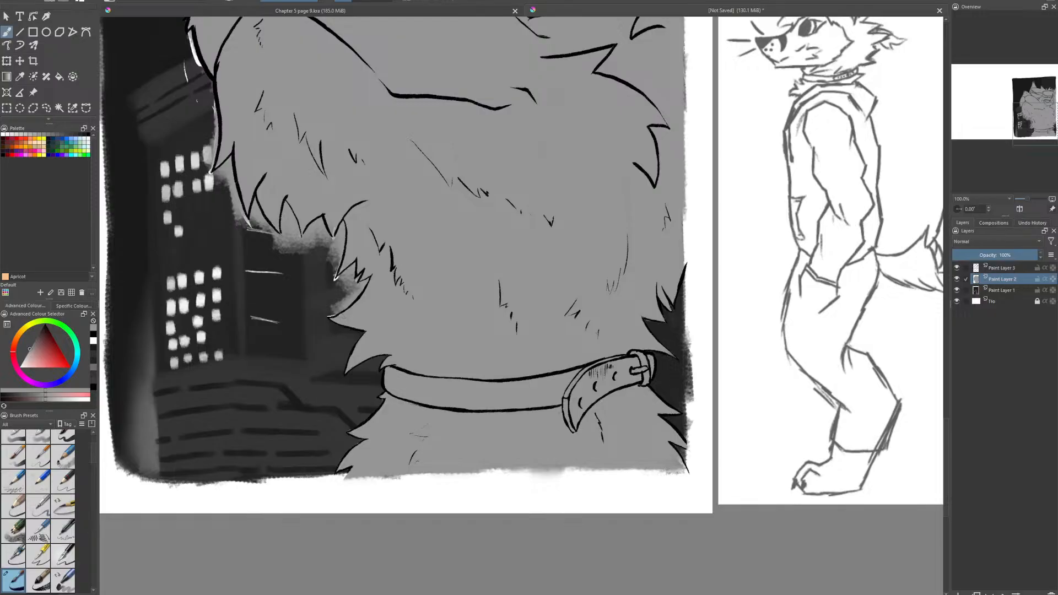
mouse_move(336, 301)
mouse_down()
mouse_move(367, 283)
mouse_move(349, 292)
mouse_move(362, 272)
mouse_move(352, 281)
mouse_move(355, 262)
mouse_move(343, 290)
mouse_move(329, 277)
mouse_move(329, 289)
mouse_move(333, 264)
mouse_move(321, 322)
mouse_up()
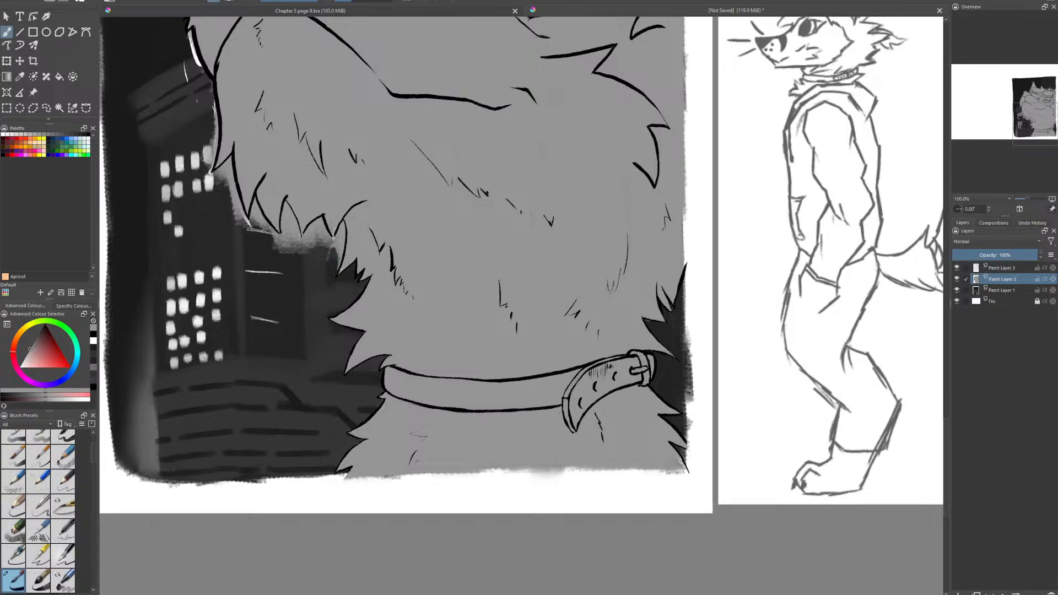
- Erase the gray spill between the fur tufts under the chin and along the neck fur beside the collar
mouse_move(340, 259)
mouse_down()
mouse_move(333, 245)
mouse_move(328, 259)
mouse_move(322, 223)
mouse_move(305, 257)
mouse_move(315, 256)
mouse_up()
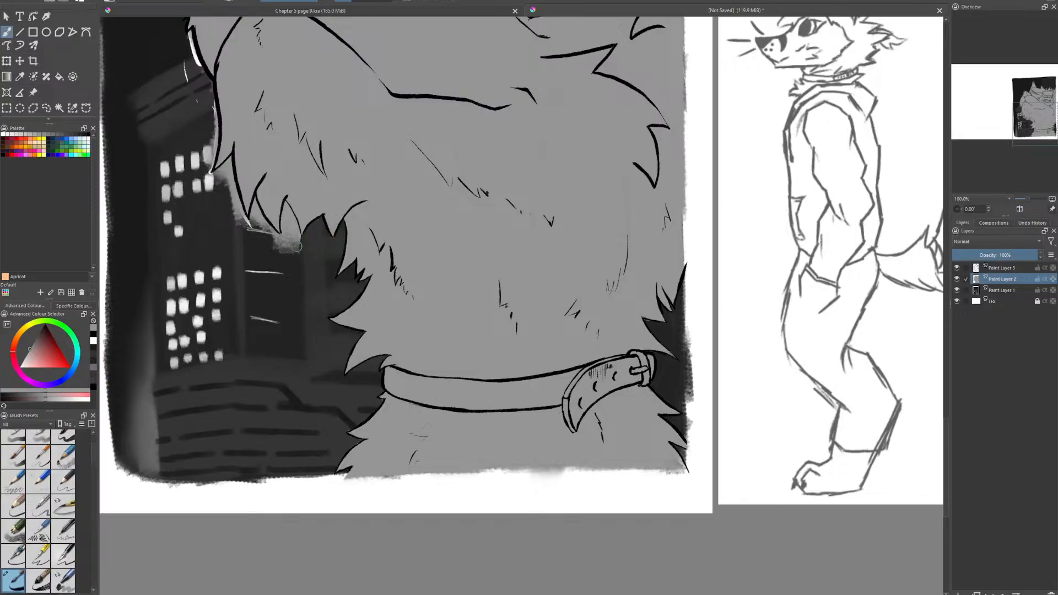
mouse_move(296, 248)
mouse_down()
mouse_move(292, 234)
mouse_move(298, 241)
mouse_up()
mouse_move(287, 216)
mouse_down()
mouse_move(289, 253)
mouse_move(236, 160)
mouse_move(185, 106)
mouse_move(287, 235)
mouse_move(265, 241)
mouse_move(266, 232)
mouse_move(286, 244)
mouse_move(255, 221)
mouse_up()
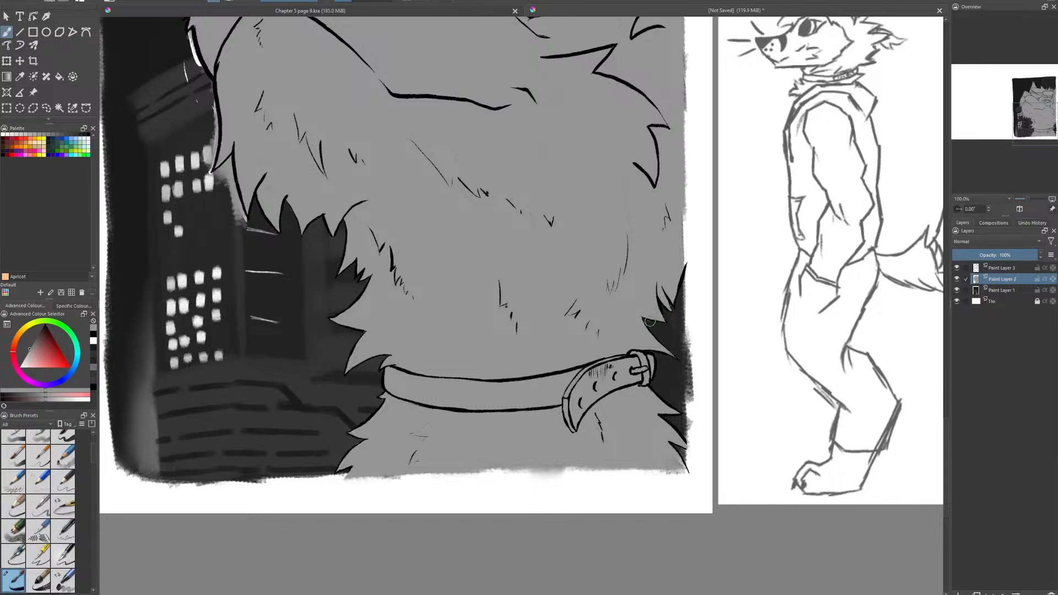
mouse_move(366, 401)
mouse_down()
mouse_move(380, 405)
mouse_move(350, 436)
mouse_up()
- Erase the gray spill along the front of the jaw and muzzle and around the nose
drag(443, 468, 511, 519)
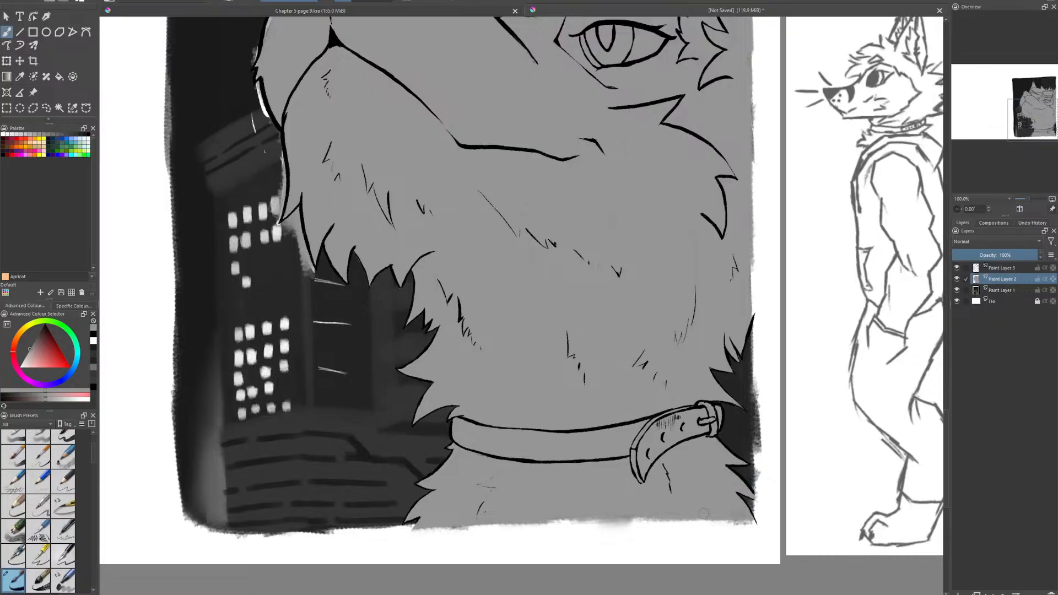
drag(631, 308, 680, 537)
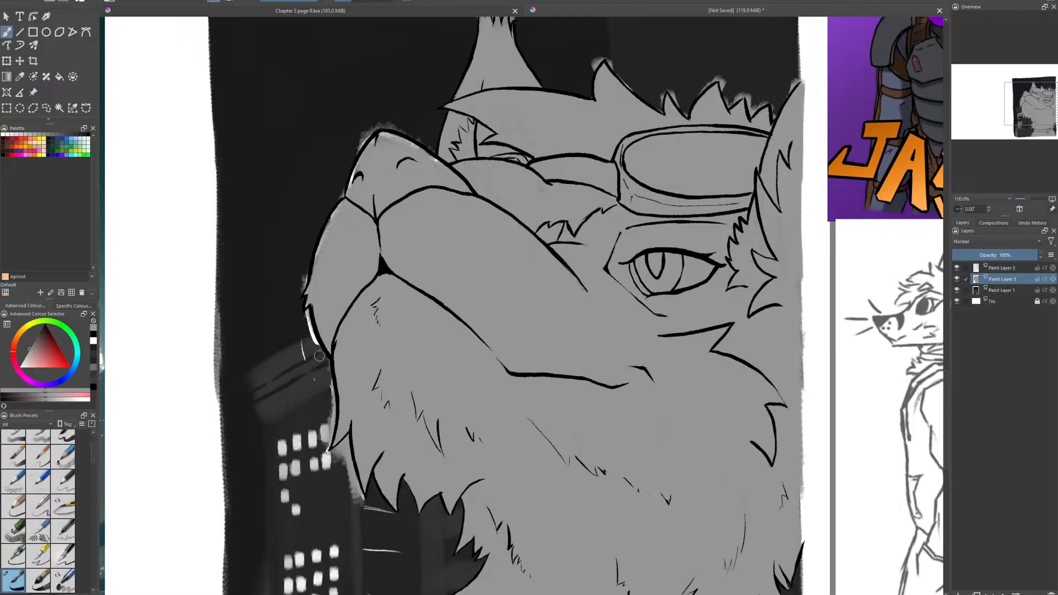
mouse_move(346, 470)
mouse_down()
mouse_move(363, 509)
mouse_move(348, 439)
mouse_move(331, 463)
mouse_up()
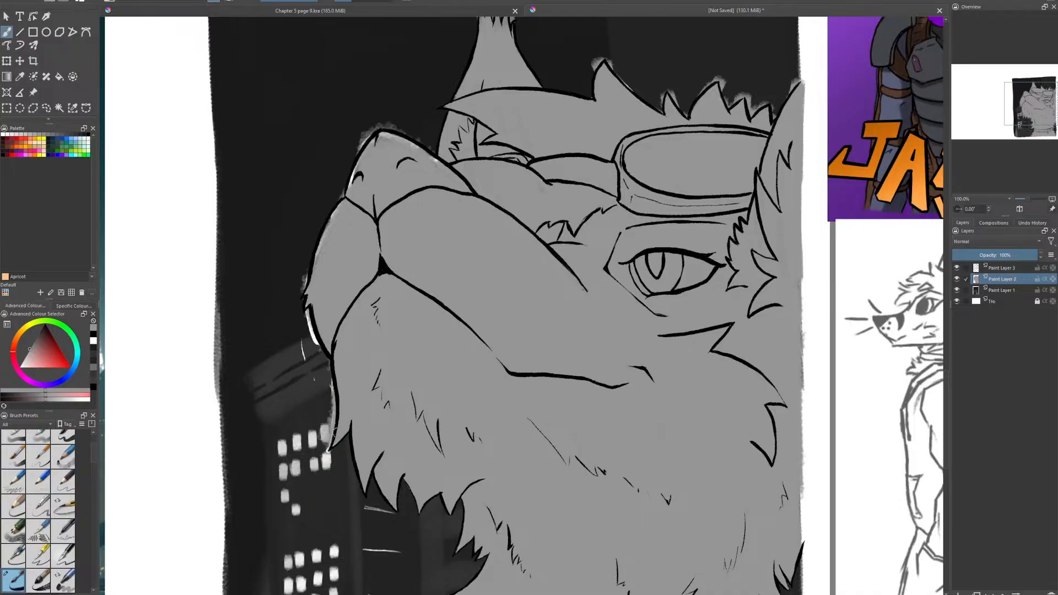
mouse_move(330, 451)
mouse_down()
mouse_move(332, 399)
mouse_move(327, 430)
mouse_move(324, 406)
mouse_up()
mouse_move(307, 340)
mouse_down()
mouse_move(322, 364)
mouse_move(304, 273)
mouse_move(313, 297)
mouse_move(326, 228)
mouse_up()
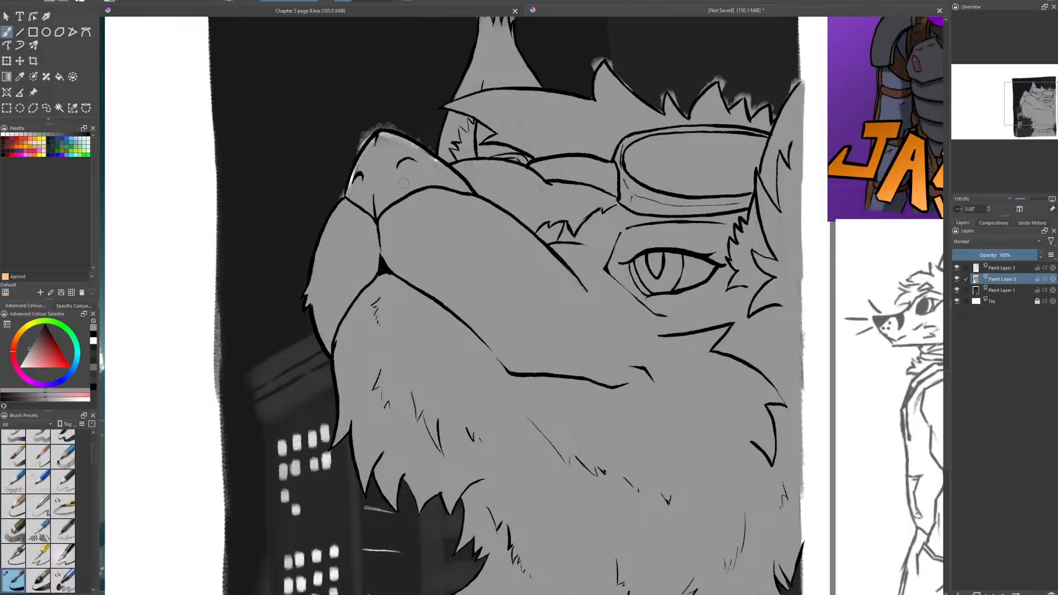
drag(354, 183, 356, 169)
mouse_move(388, 137)
mouse_down()
mouse_move(436, 145)
mouse_move(424, 140)
mouse_move(443, 166)
mouse_up()
mouse_move(352, 165)
mouse_down()
mouse_move(375, 122)
mouse_move(338, 175)
mouse_move(356, 144)
mouse_move(404, 122)
mouse_move(377, 126)
mouse_move(430, 147)
mouse_up()
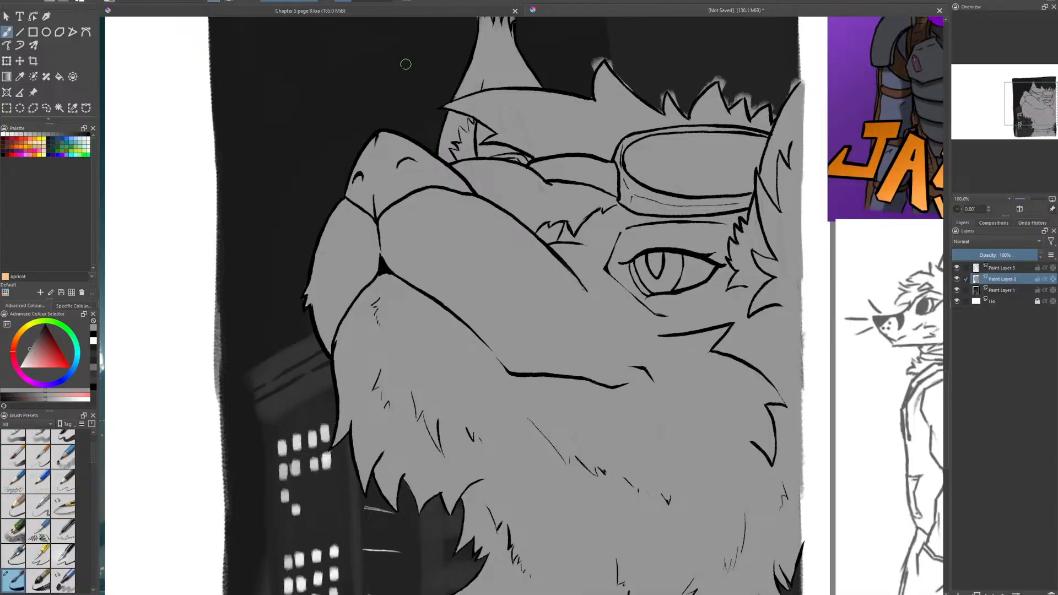
- Erase the gray spill around the hair tufts above the goggles and around the tip of the far ear
drag(537, 162, 429, 388)
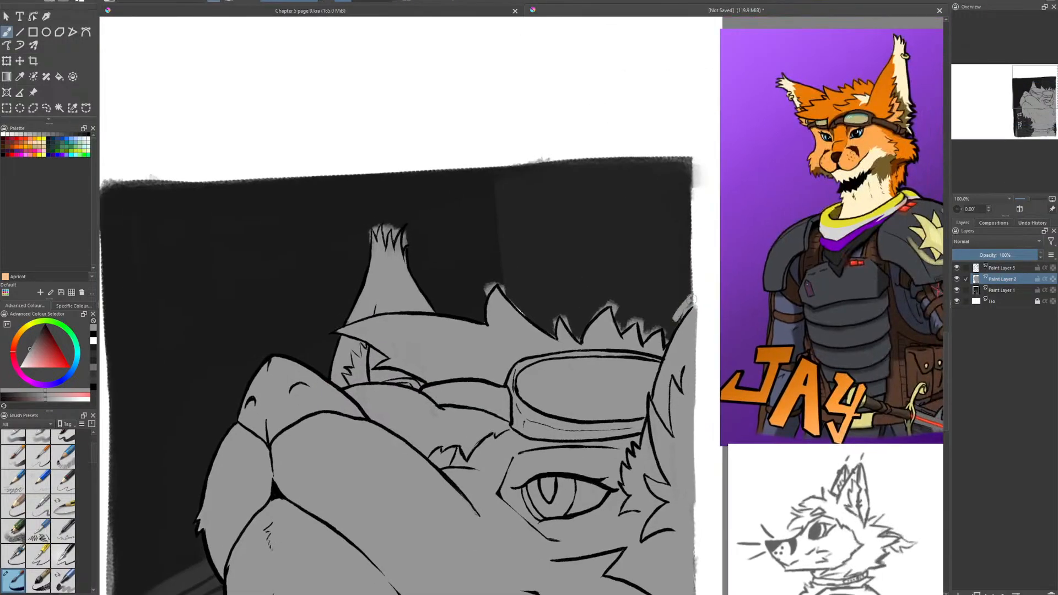
mouse_move(678, 317)
mouse_down()
mouse_move(695, 299)
mouse_move(668, 317)
mouse_move(616, 241)
mouse_move(666, 341)
mouse_move(661, 317)
mouse_move(645, 337)
mouse_move(641, 322)
mouse_move(644, 343)
mouse_move(641, 312)
mouse_move(624, 330)
mouse_move(609, 296)
mouse_move(623, 332)
mouse_up()
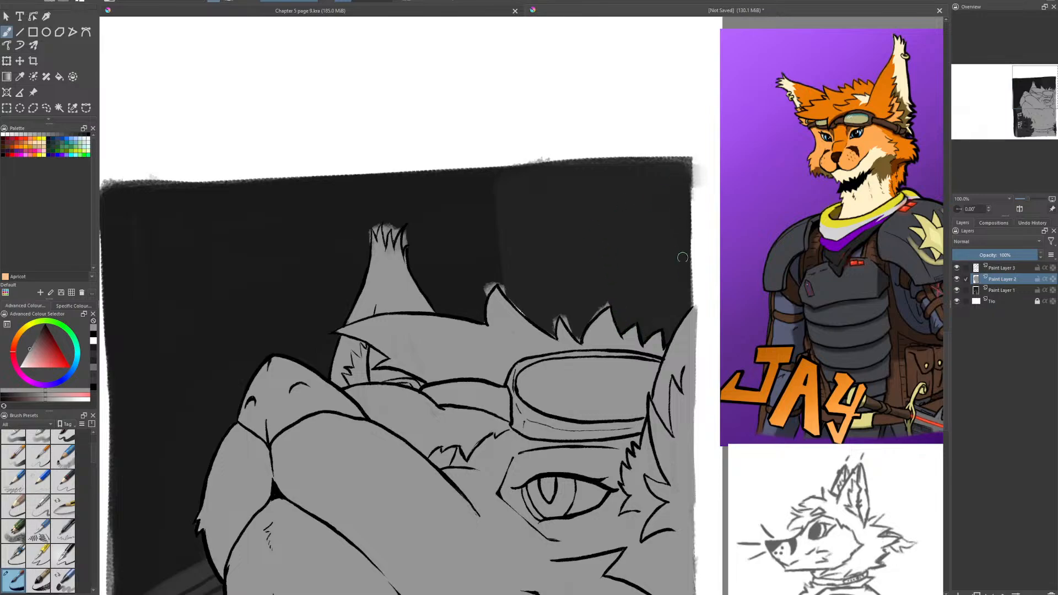
mouse_move(613, 299)
mouse_down()
mouse_move(583, 323)
mouse_move(608, 304)
mouse_up()
drag(578, 336, 555, 318)
mouse_move(525, 307)
mouse_down()
mouse_move(542, 322)
mouse_move(506, 288)
mouse_move(488, 290)
mouse_move(494, 282)
mouse_up()
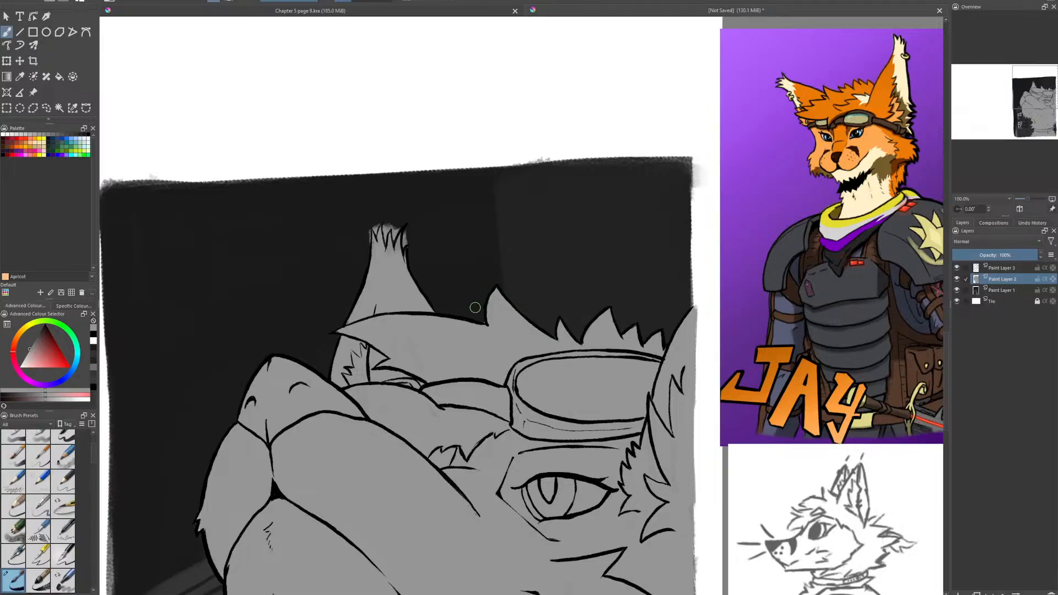
drag(480, 319, 484, 323)
mouse_move(411, 230)
mouse_down()
mouse_move(386, 240)
mouse_move(382, 220)
mouse_move(376, 232)
mouse_move(394, 239)
mouse_up()
scroll(407, 343, down, 3)
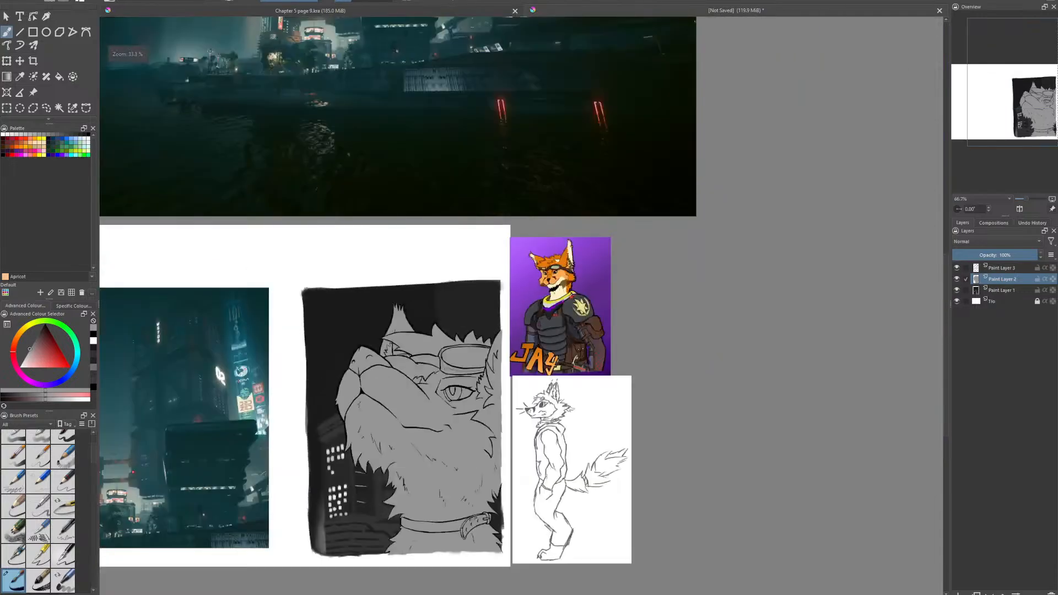
- Pick a darker gray and outline a freehand selection around the far ear, hair, goggles, cheek edge and back of the neck for the shadow
drag(415, 474, 432, 390)
scroll(457, 370, up, 1)
scroll(463, 349, up, 2)
scroll(438, 391, down, 1)
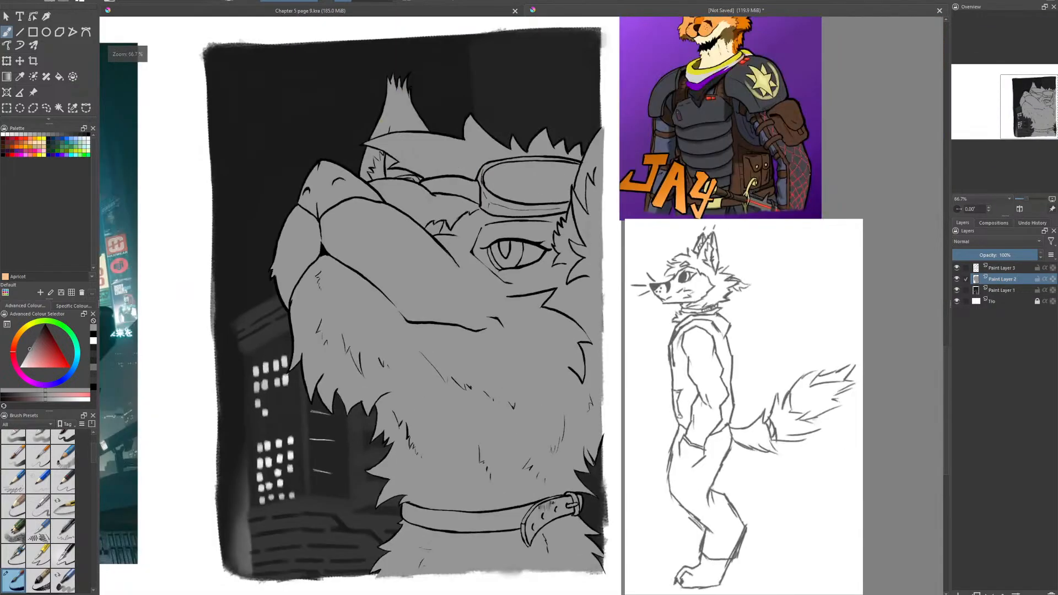
click(30, 347)
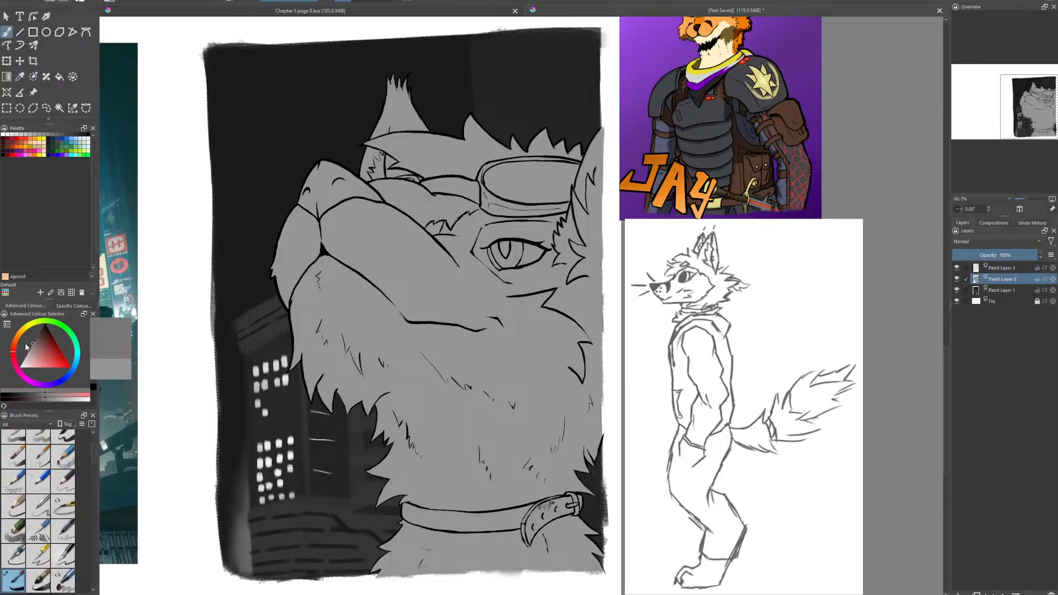
click(47, 108)
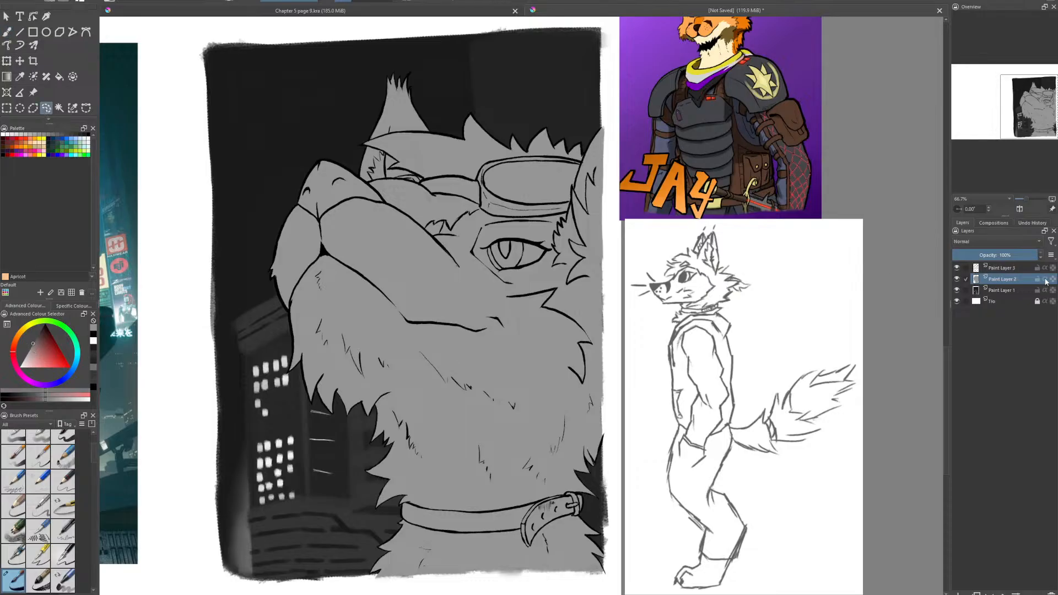
drag(559, 395, 546, 379)
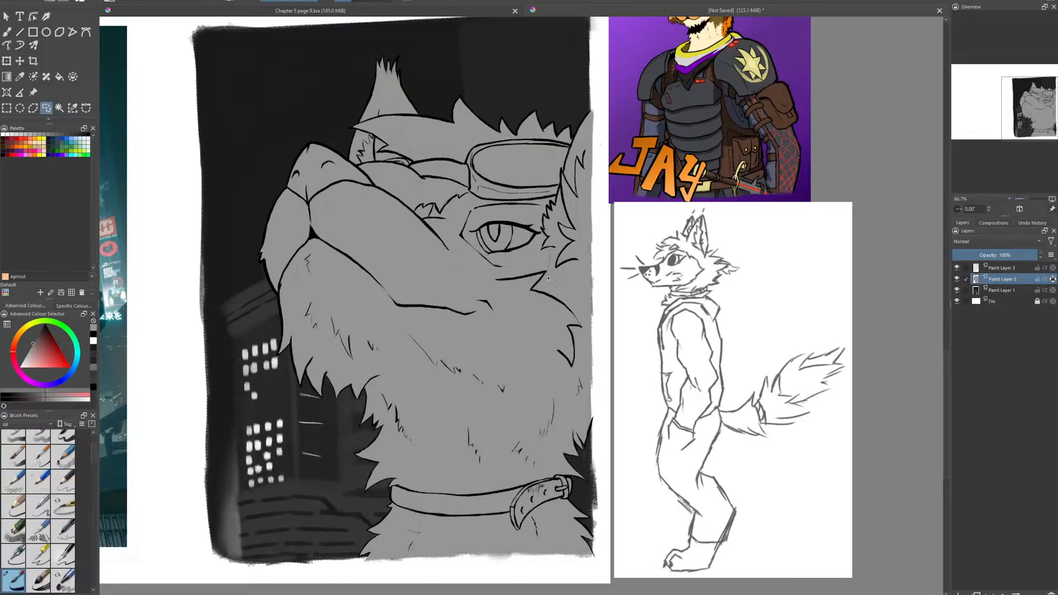
drag(583, 329, 588, 337)
mouse_move(483, 549)
mouse_down()
mouse_move(600, 567)
mouse_move(609, 543)
mouse_move(598, 488)
mouse_move(608, 319)
mouse_move(601, 109)
mouse_move(441, 84)
mouse_move(418, 115)
mouse_move(402, 50)
mouse_move(368, 44)
mouse_move(335, 109)
mouse_move(352, 165)
mouse_move(371, 164)
mouse_move(360, 168)
mouse_move(398, 202)
mouse_up()
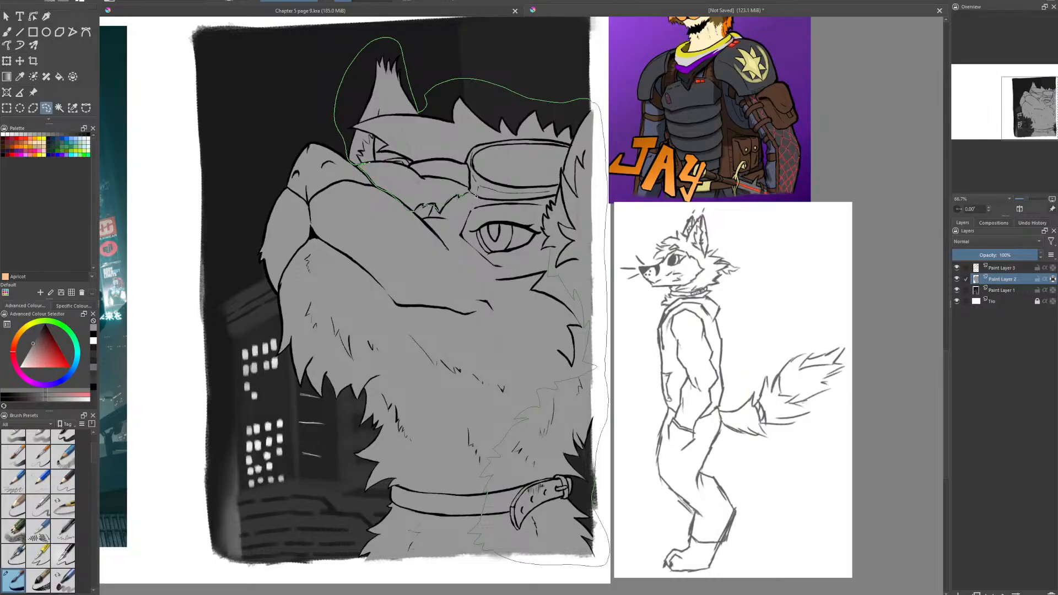
drag(475, 195, 515, 203)
drag(552, 246, 551, 248)
- Shade the selected area evenly with the darker gray using a large airbrush preset, and clear the selection
key(b)
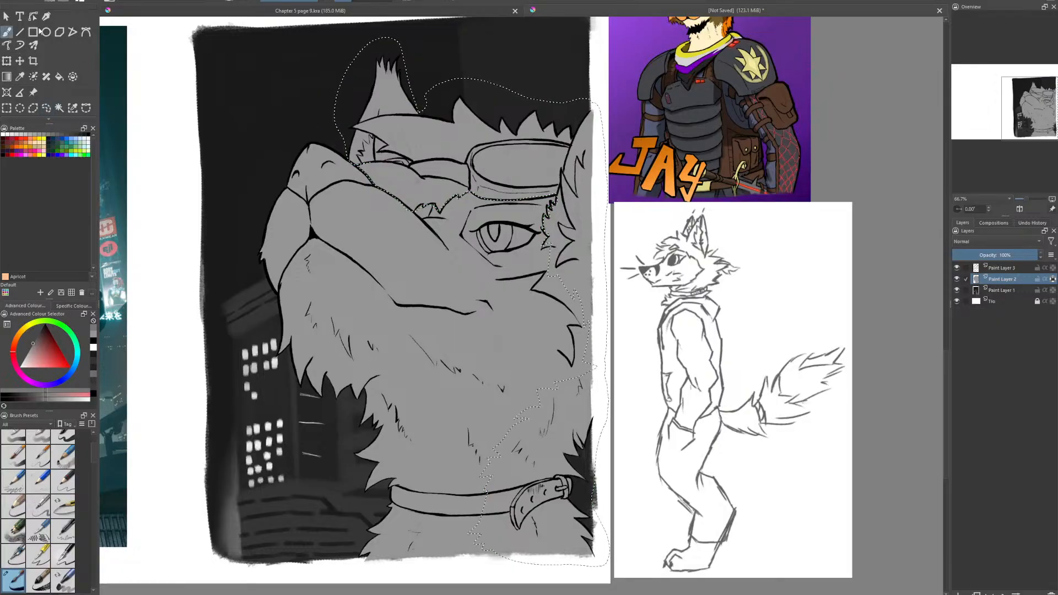
scroll(91, 441, up, 3)
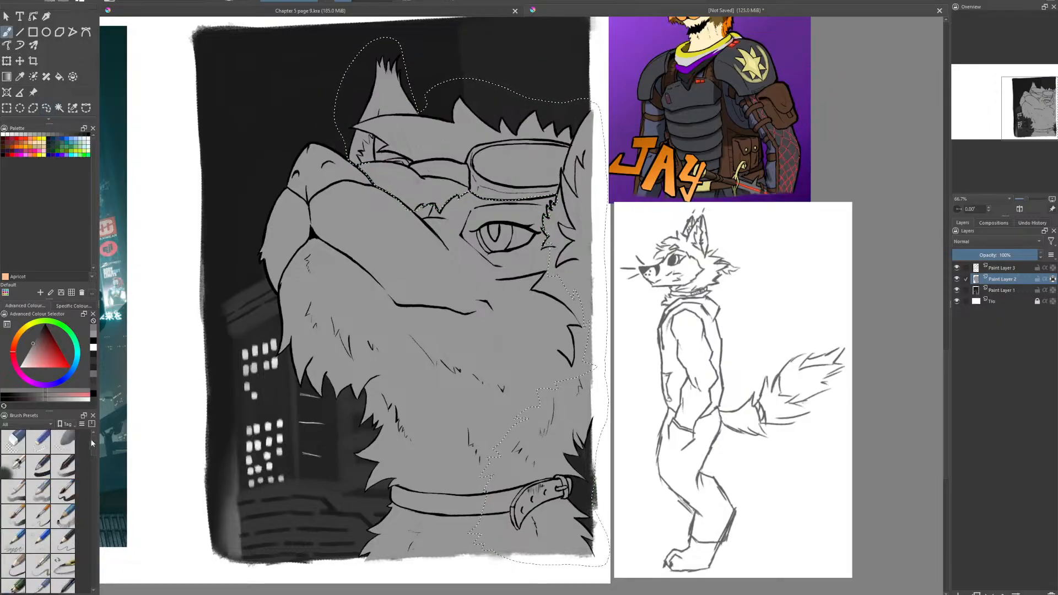
click(13, 466)
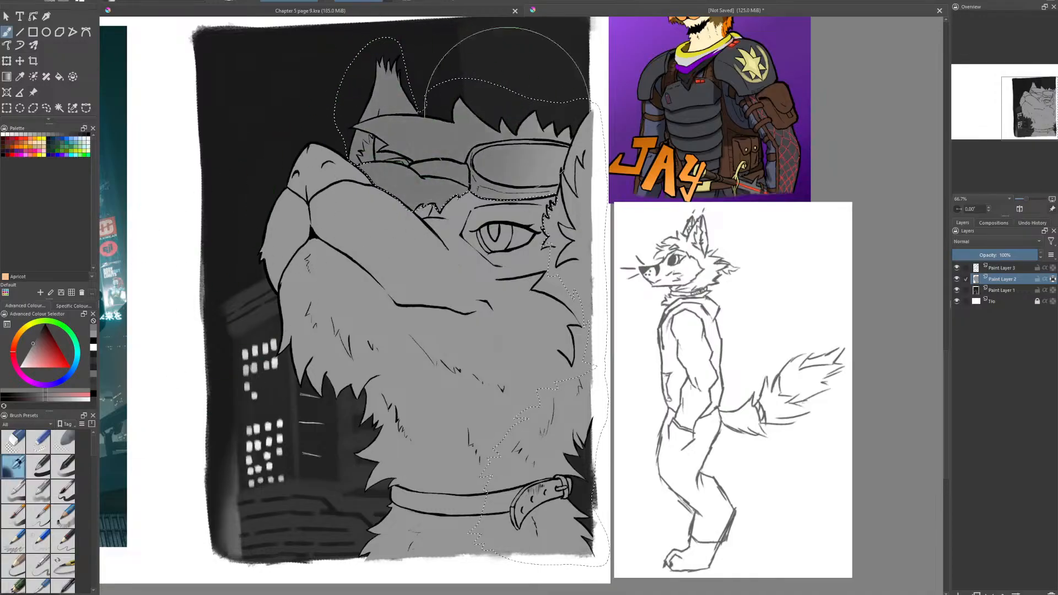
mouse_move(508, 110)
mouse_down()
mouse_move(580, 71)
mouse_move(499, 79)
mouse_move(418, 38)
mouse_move(528, 70)
mouse_move(596, 135)
mouse_move(604, 204)
mouse_move(663, 190)
mouse_move(676, 297)
mouse_move(561, 489)
mouse_move(519, 509)
mouse_move(511, 465)
mouse_move(677, 183)
mouse_move(552, 328)
mouse_move(479, 435)
mouse_move(635, 52)
mouse_up()
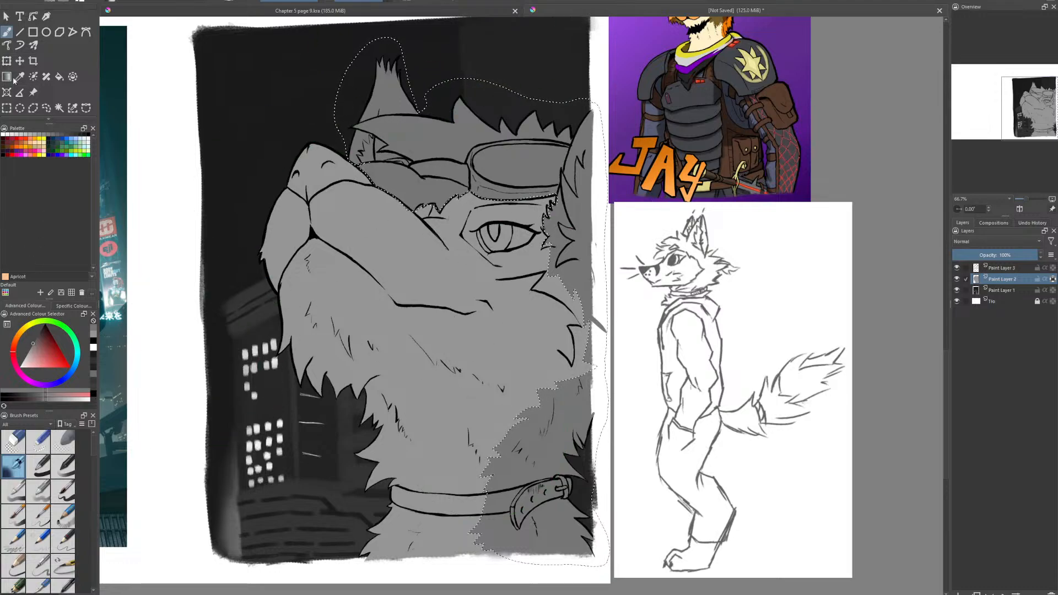
click(7, 108)
click(108, 48)
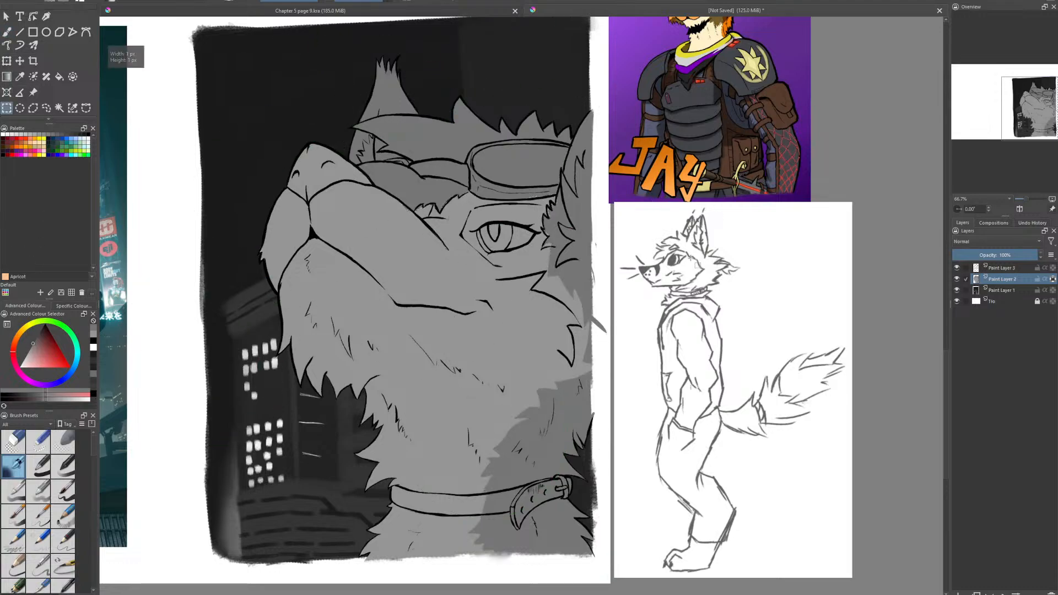
- Choose a hard-edged brush preset and a dark gray, and paint the lower rim of the goggles
click(62, 491)
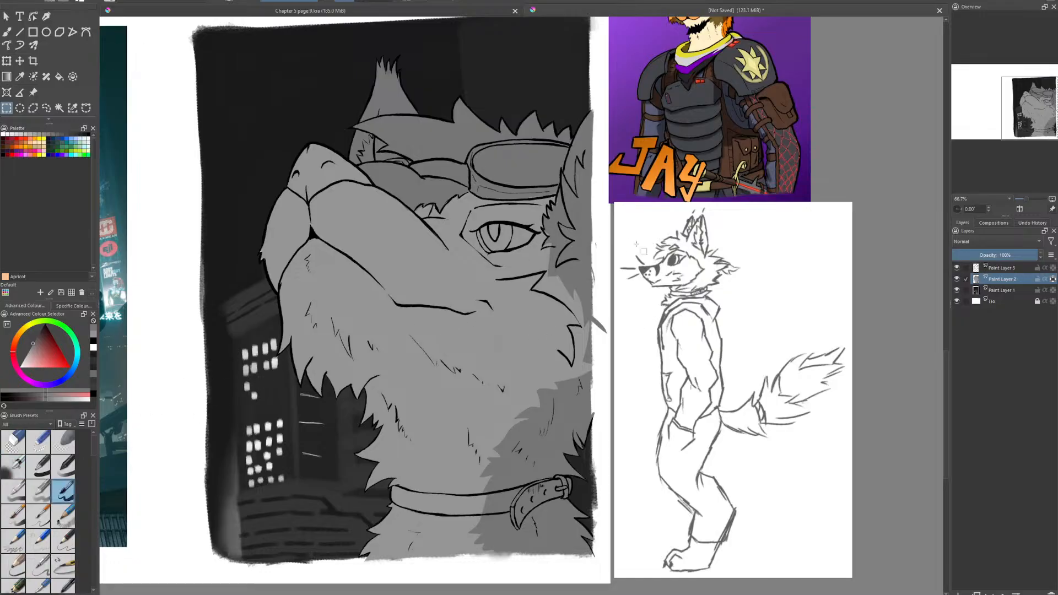
click(7, 31)
drag(522, 431, 527, 504)
scroll(567, 452, up, 2)
drag(568, 452, 562, 526)
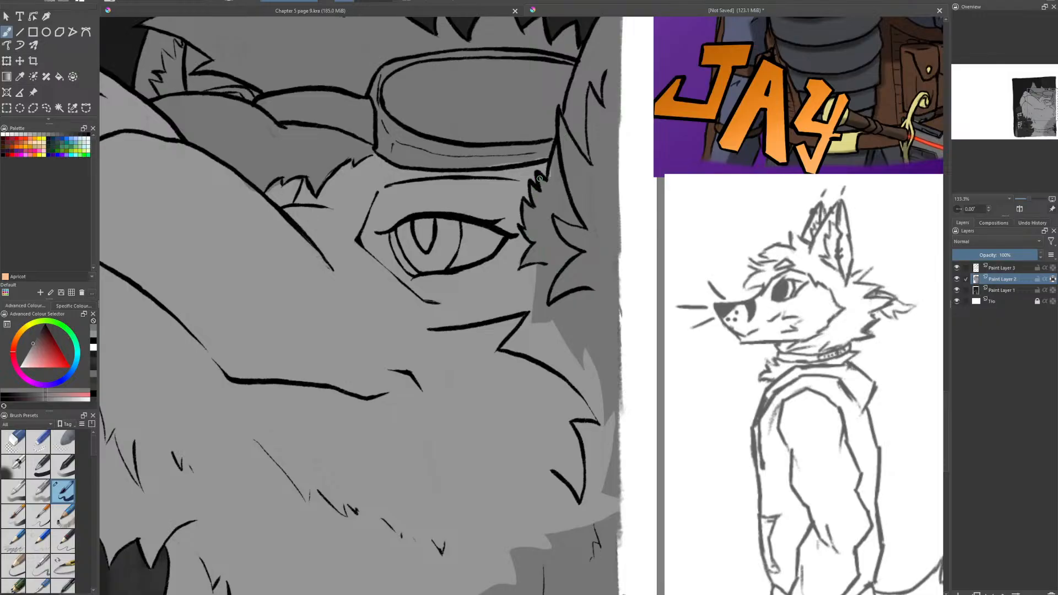
click(38, 337)
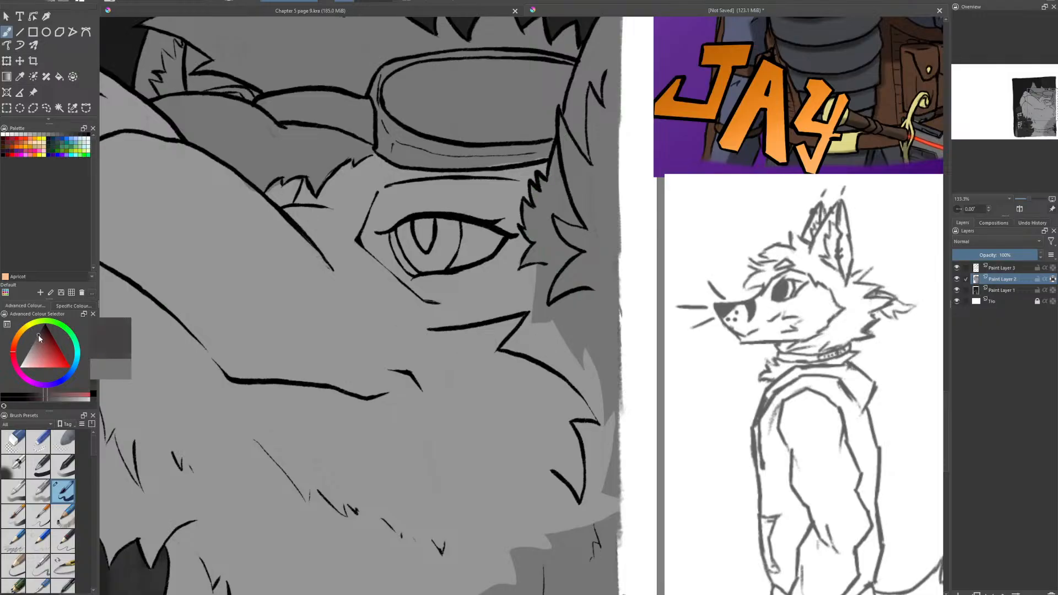
mouse_move(380, 138)
mouse_down()
mouse_move(398, 157)
mouse_move(387, 153)
mouse_up()
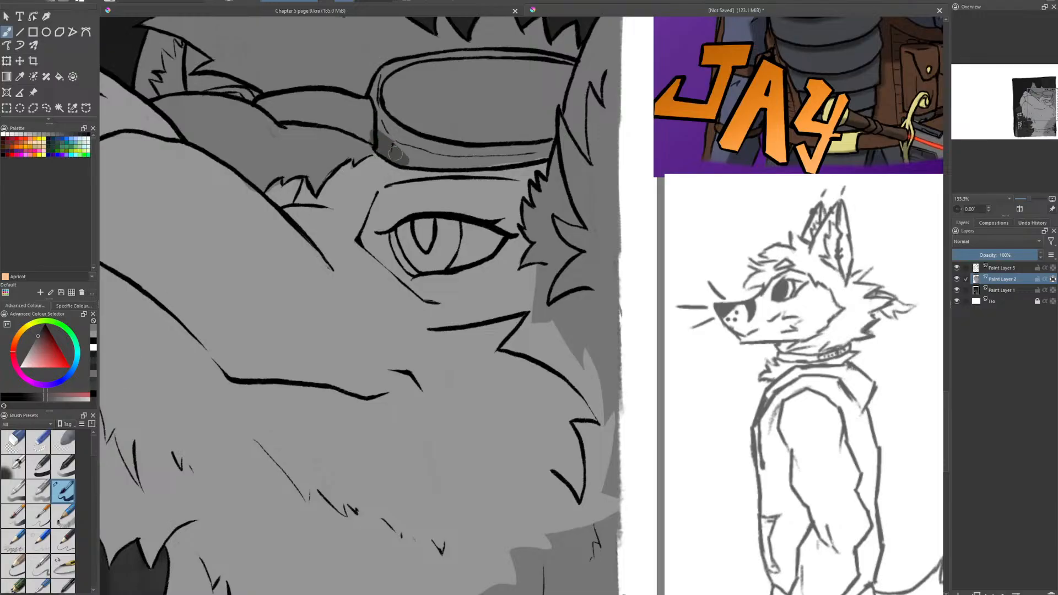
mouse_move(364, 117)
mouse_down()
mouse_move(386, 137)
mouse_move(463, 164)
mouse_move(401, 159)
mouse_move(483, 160)
mouse_move(397, 160)
mouse_move(526, 155)
mouse_move(501, 161)
mouse_move(510, 162)
mouse_move(548, 147)
mouse_move(483, 154)
mouse_move(553, 141)
mouse_move(450, 150)
mouse_move(502, 151)
mouse_move(470, 151)
mouse_up()
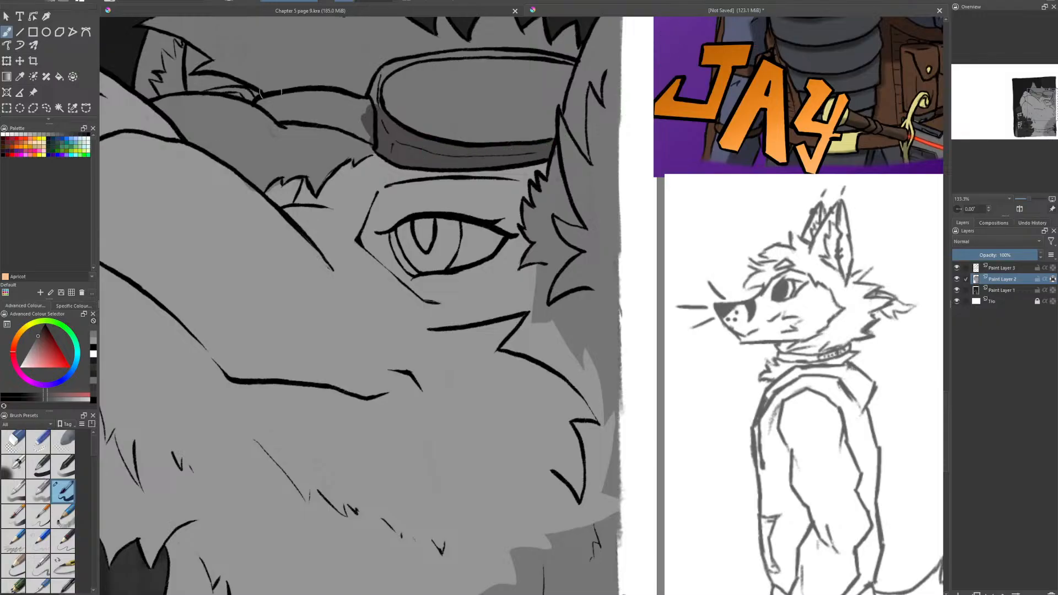
- Paint the upper rim of the goggles and the strap running toward the far ear in the same dark gray
click(93, 335)
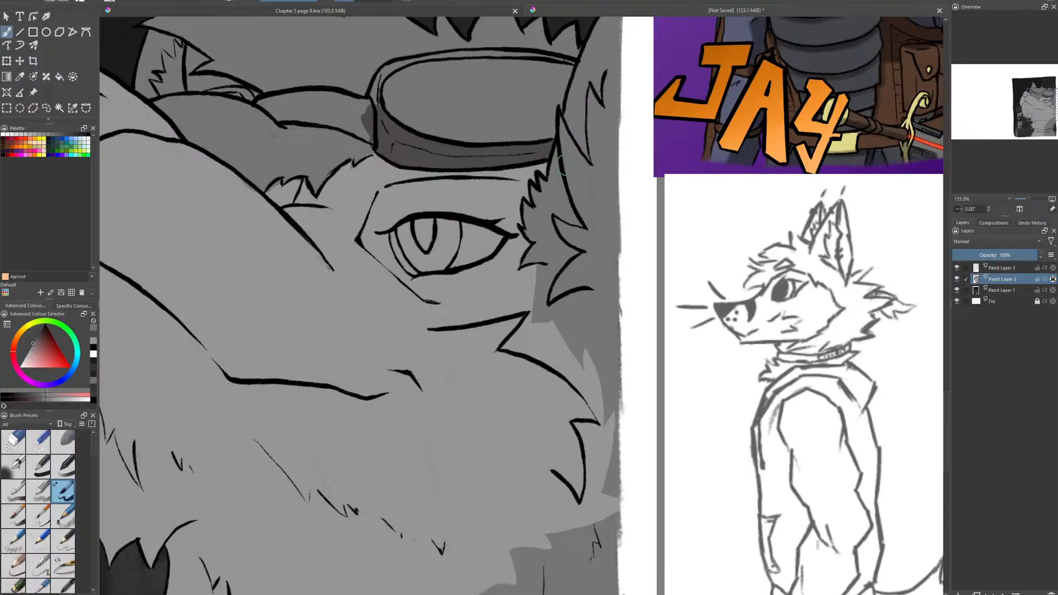
drag(438, 259, 492, 460)
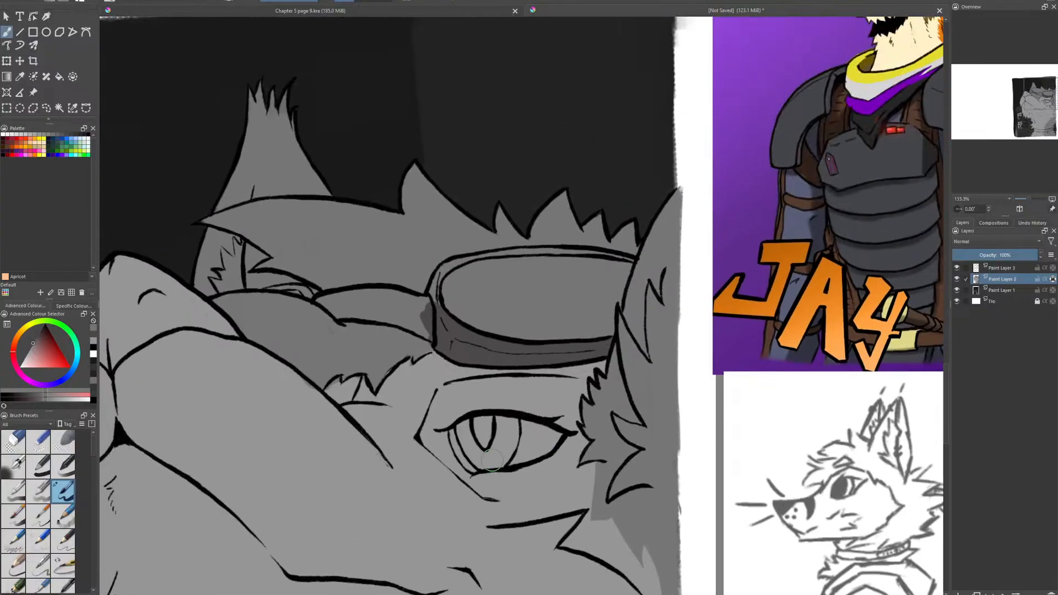
click(94, 332)
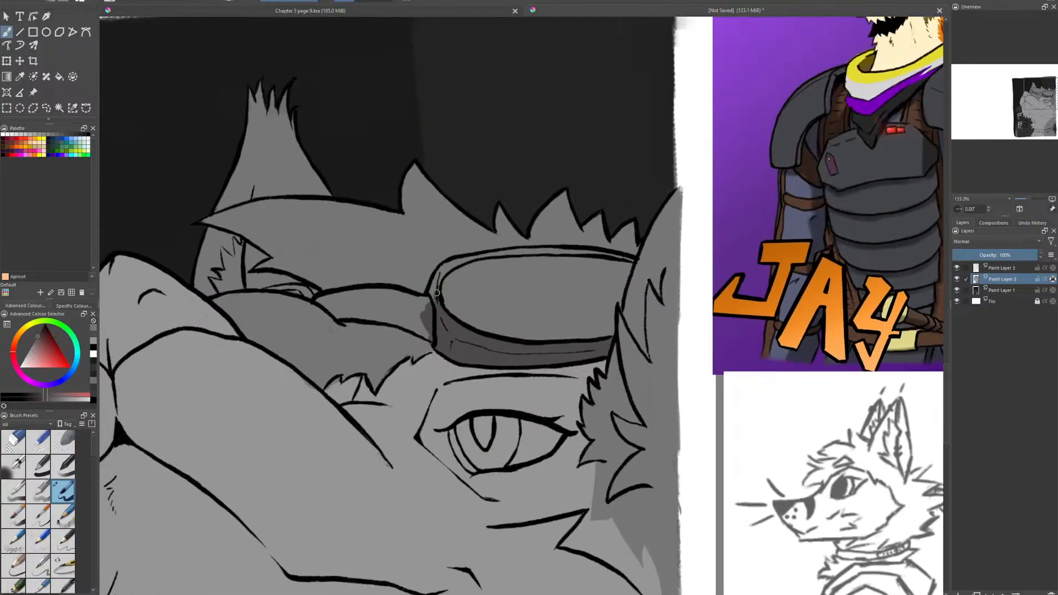
mouse_move(437, 293)
mouse_down()
mouse_move(444, 267)
mouse_move(459, 263)
mouse_up()
mouse_move(440, 272)
mouse_down()
mouse_move(482, 255)
mouse_move(453, 268)
mouse_move(536, 252)
mouse_move(633, 259)
mouse_up()
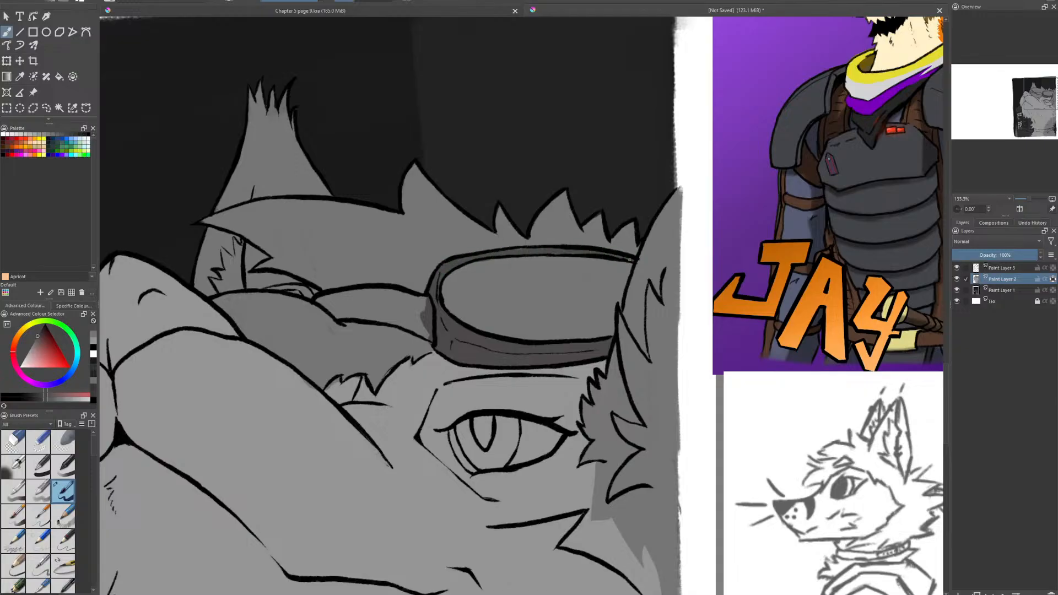
mouse_move(424, 325)
mouse_down()
mouse_move(388, 317)
mouse_move(436, 331)
mouse_move(384, 300)
mouse_move(358, 295)
mouse_move(380, 311)
mouse_move(347, 312)
mouse_move(268, 287)
mouse_up()
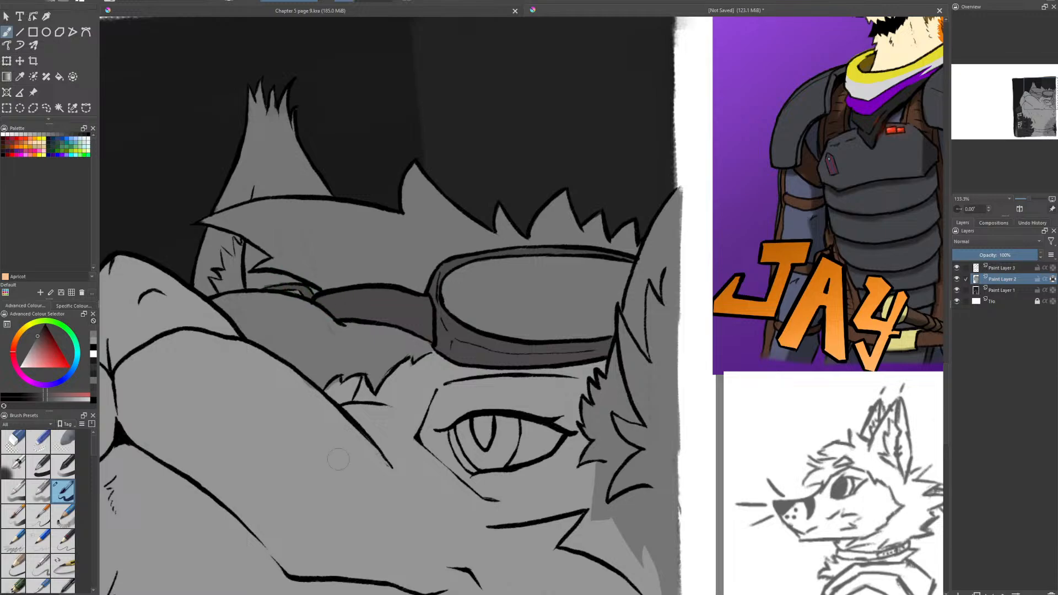
- Paint the collar's hanging strap end and its band around the neck in the same dark gray as the goggles
scroll(491, 400, down, 5)
scroll(491, 414, up, 4)
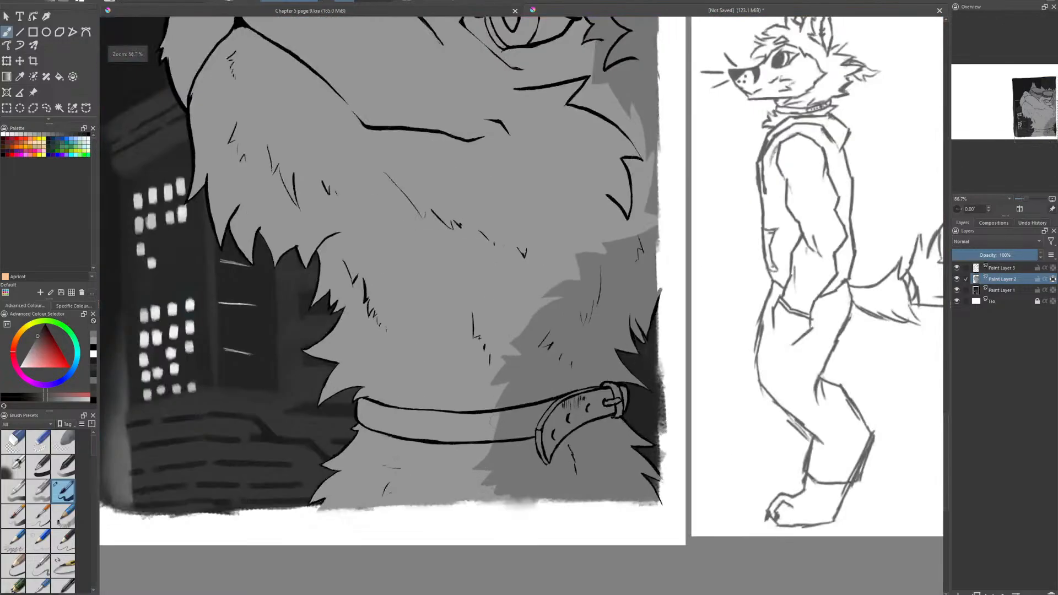
mouse_move(588, 415)
mouse_down()
mouse_move(522, 462)
mouse_move(518, 452)
mouse_move(528, 474)
mouse_move(537, 447)
mouse_move(524, 469)
mouse_move(520, 421)
mouse_move(576, 408)
mouse_move(559, 431)
mouse_move(627, 383)
mouse_move(633, 410)
mouse_up()
scroll(480, 502, up, 1)
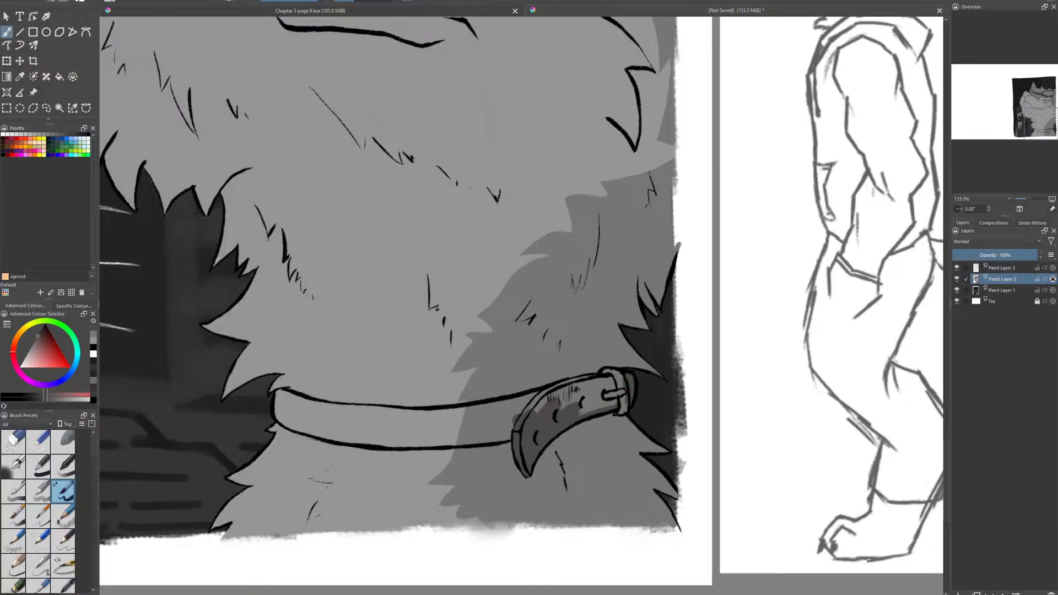
mouse_move(568, 410)
mouse_down()
mouse_move(523, 406)
mouse_move(597, 381)
mouse_move(609, 406)
mouse_up()
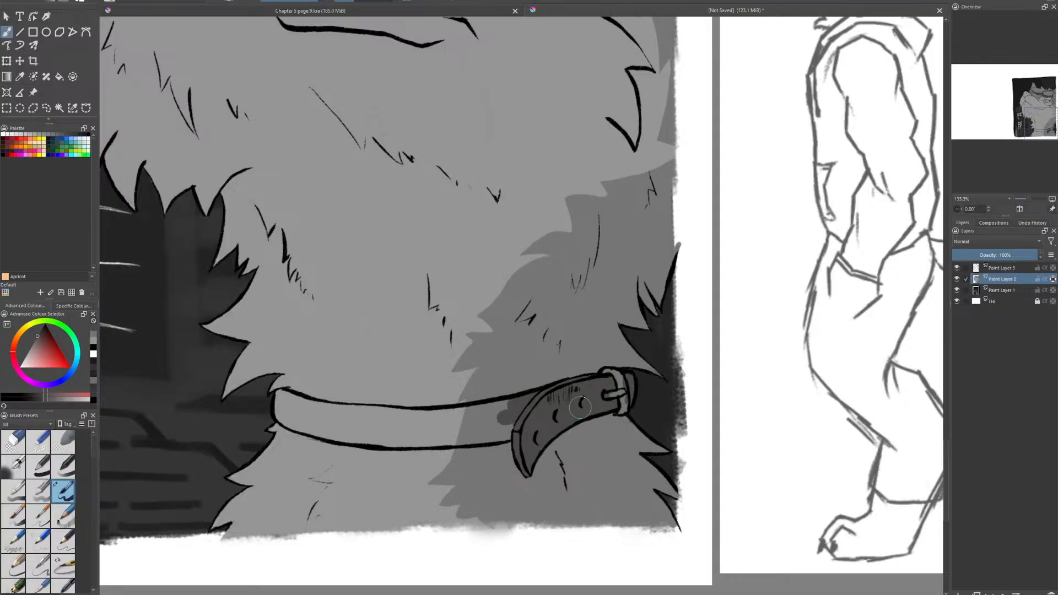
mouse_move(514, 428)
mouse_down()
mouse_move(465, 430)
mouse_move(513, 431)
mouse_move(467, 440)
mouse_move(483, 436)
mouse_move(333, 432)
mouse_move(387, 432)
mouse_move(304, 414)
mouse_move(455, 421)
mouse_move(418, 417)
mouse_move(524, 407)
mouse_move(383, 410)
mouse_up()
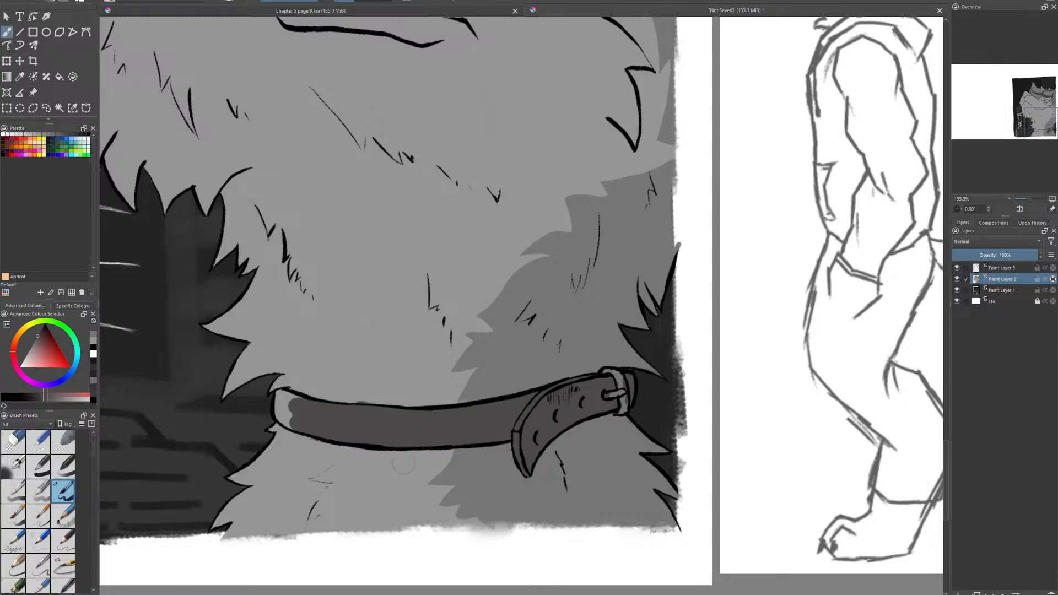
- Paint a darker gray fur shadow along the front edge of the neck below the collar
scroll(495, 431, down, 4)
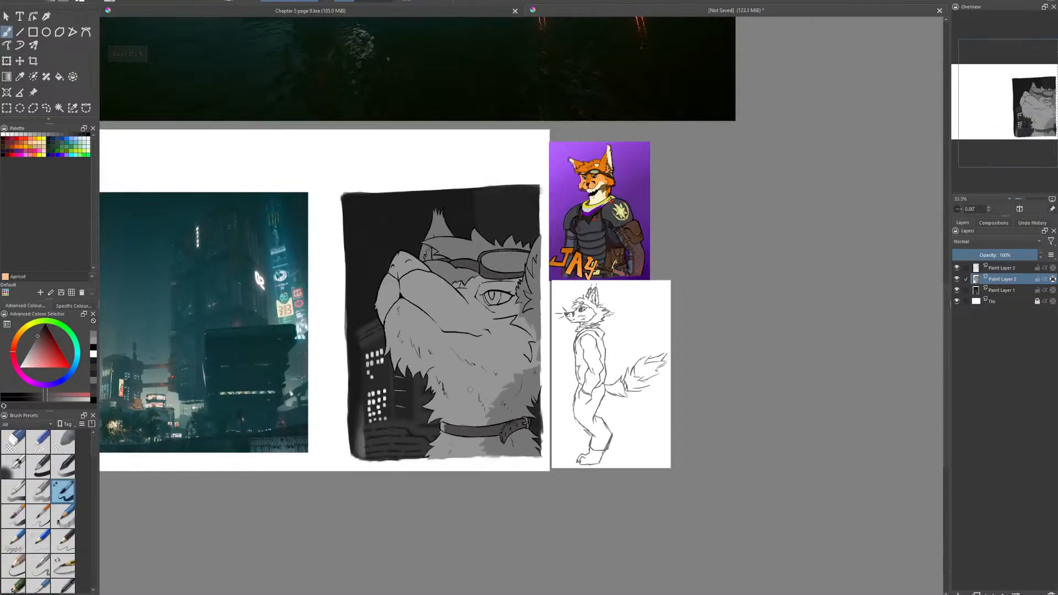
scroll(479, 375, up, 2)
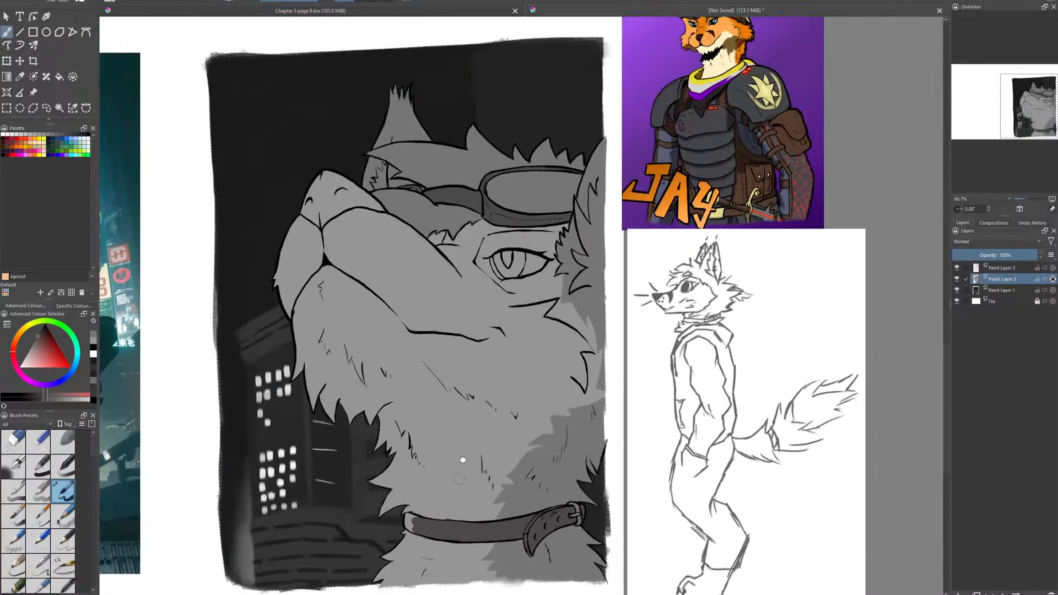
drag(480, 375, 546, 237)
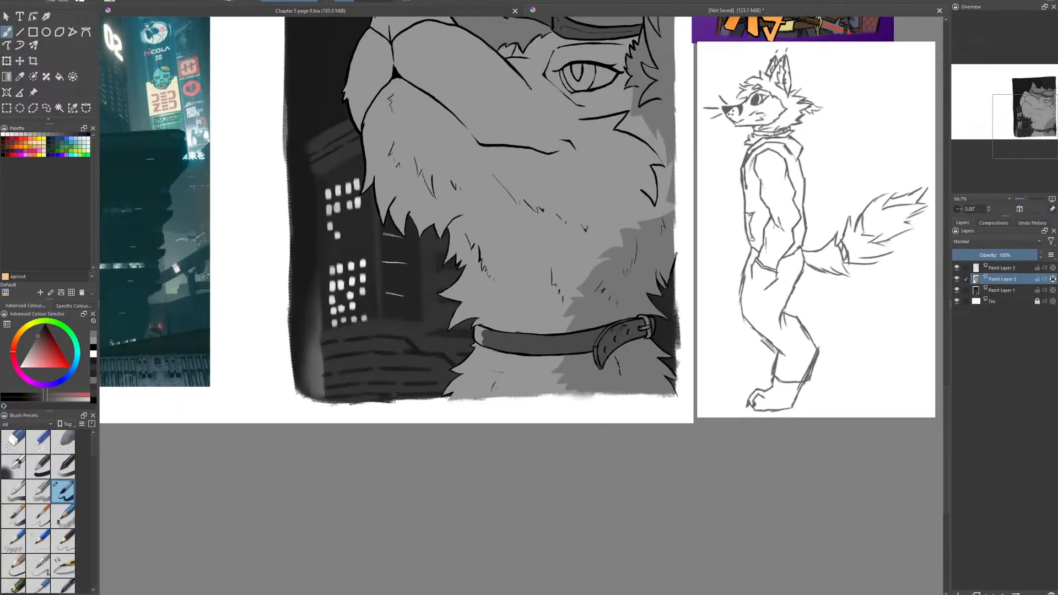
scroll(461, 406, up, 1)
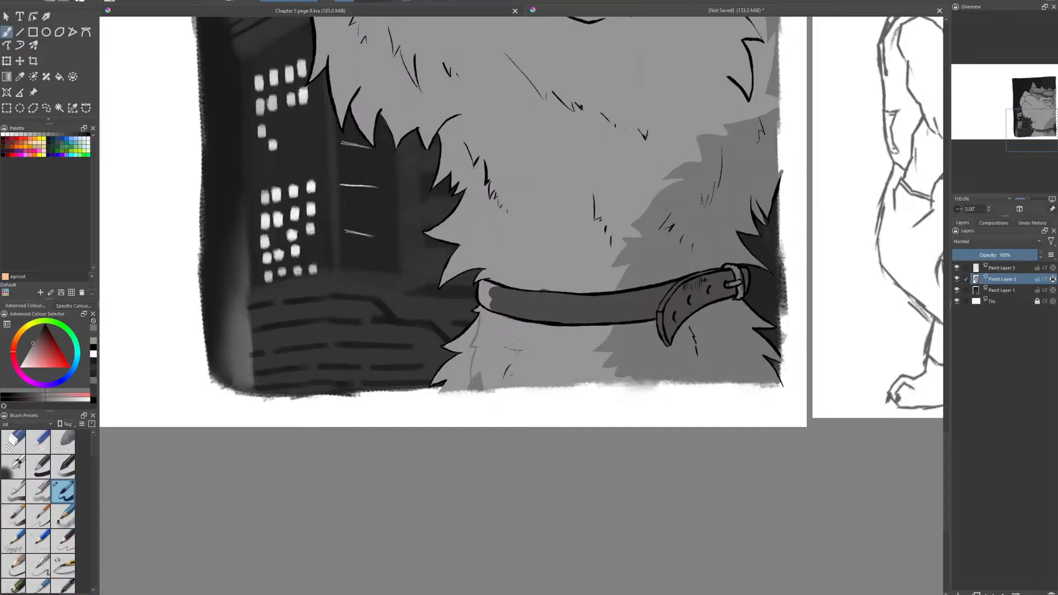
mouse_move(474, 313)
mouse_down()
mouse_move(467, 347)
mouse_move(458, 337)
mouse_move(462, 370)
mouse_up()
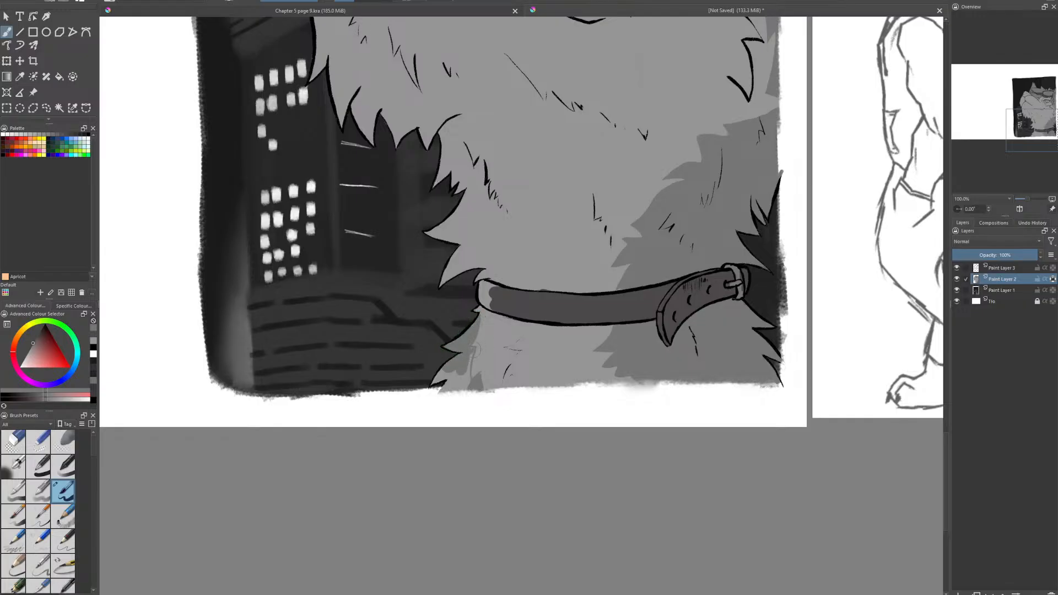
drag(471, 356, 469, 385)
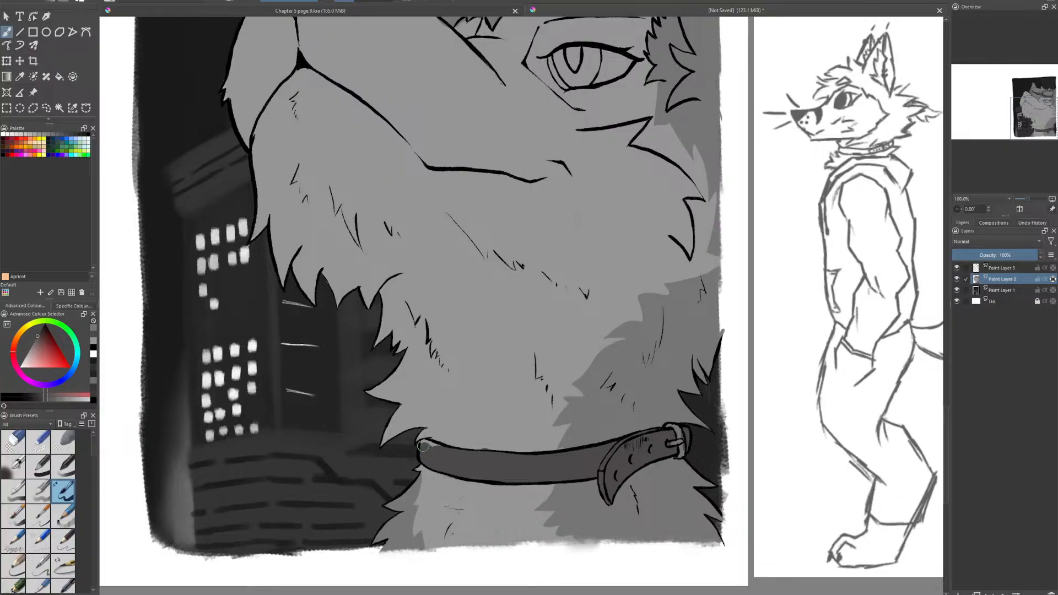
- Pick a darker gray and paint the whole nose with it
click(40, 332)
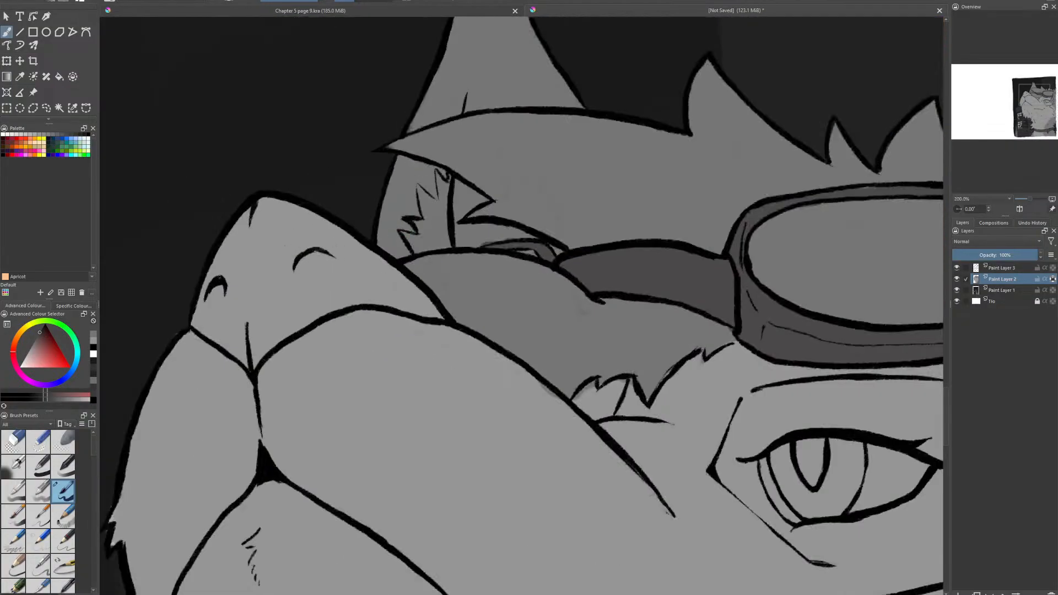
mouse_move(297, 259)
mouse_down()
mouse_move(259, 221)
mouse_move(288, 263)
mouse_move(220, 253)
mouse_move(213, 317)
mouse_move(232, 347)
mouse_move(249, 358)
mouse_move(258, 348)
mouse_move(255, 364)
mouse_move(259, 324)
mouse_move(281, 328)
mouse_move(306, 308)
mouse_move(286, 298)
mouse_move(345, 254)
mouse_move(336, 232)
mouse_move(427, 306)
mouse_move(352, 284)
mouse_move(342, 297)
mouse_up()
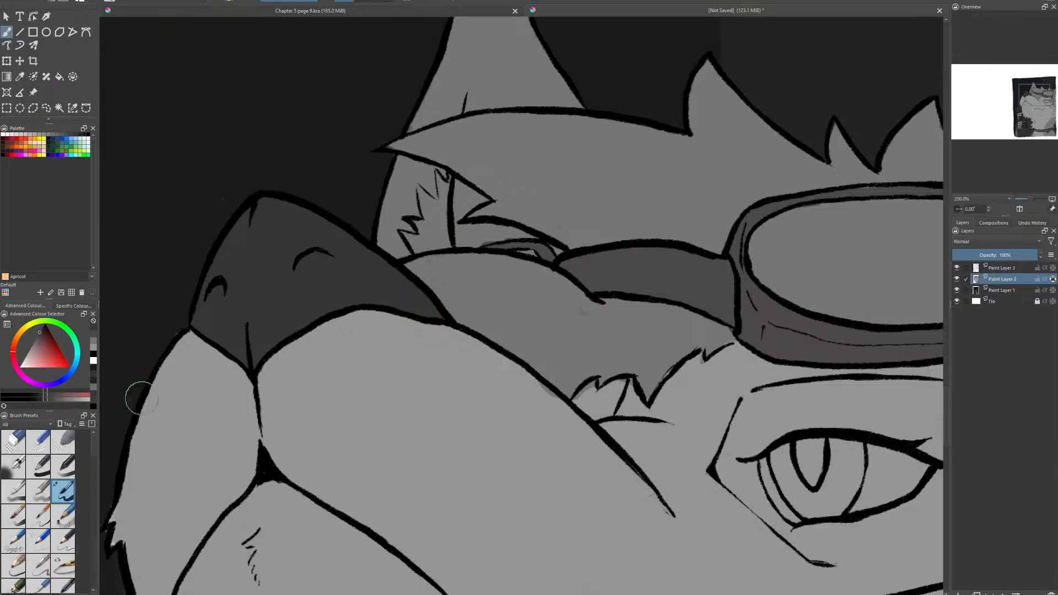
- Sample the gray of the character's fur and touch up the small fur tuft beside the muzzle below the goggles strap
drag(398, 325, 236, 247)
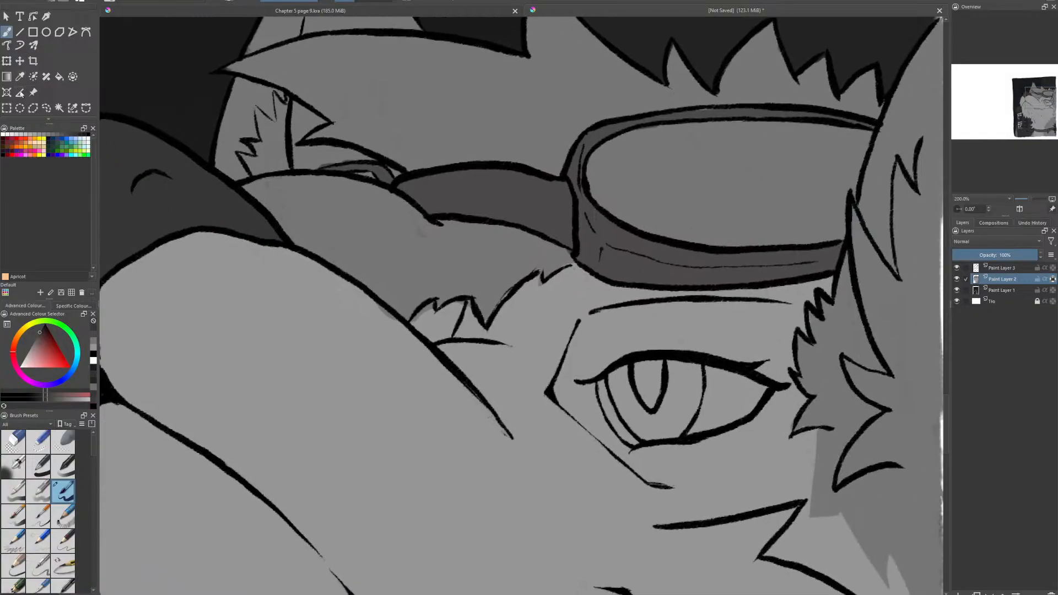
click(19, 77)
click(263, 200)
click(6, 32)
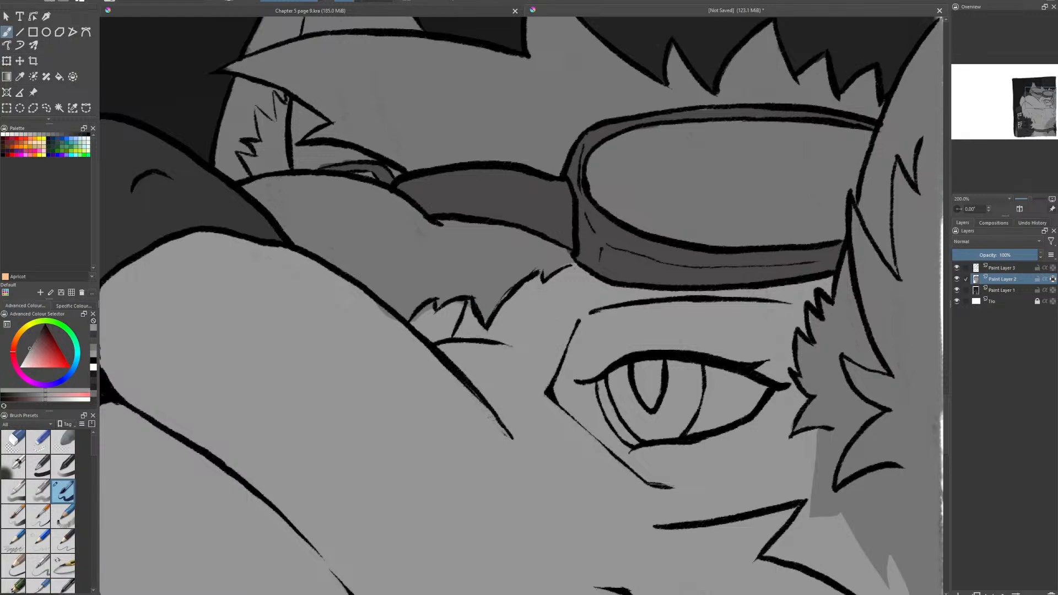
drag(462, 314, 457, 322)
- Pick a dark gray and paint a tapered, curved marking at the end of the muzzle line in front of the eye
click(39, 331)
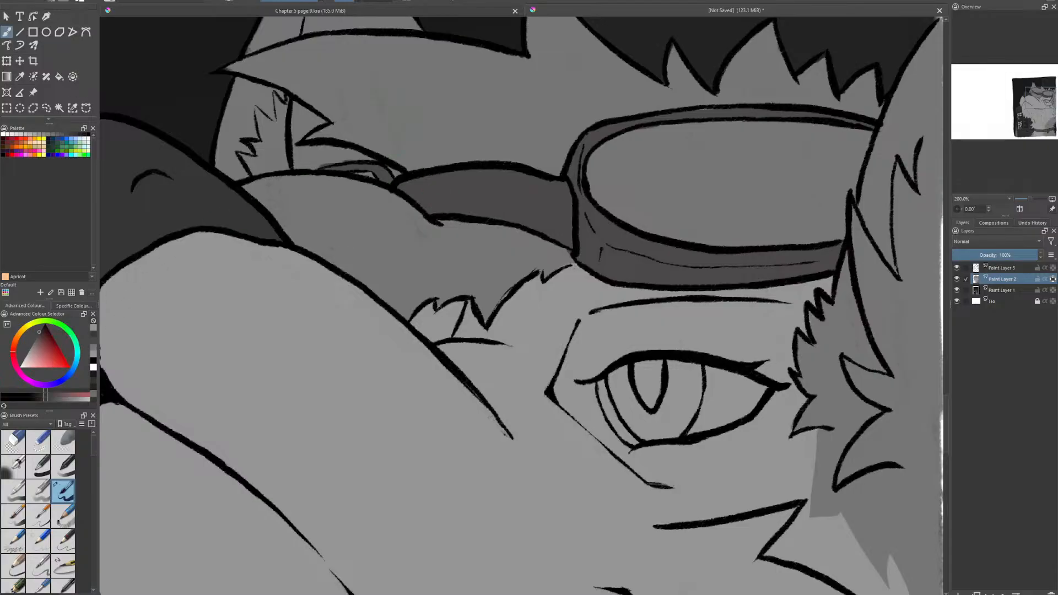
scroll(371, 486, down, 2)
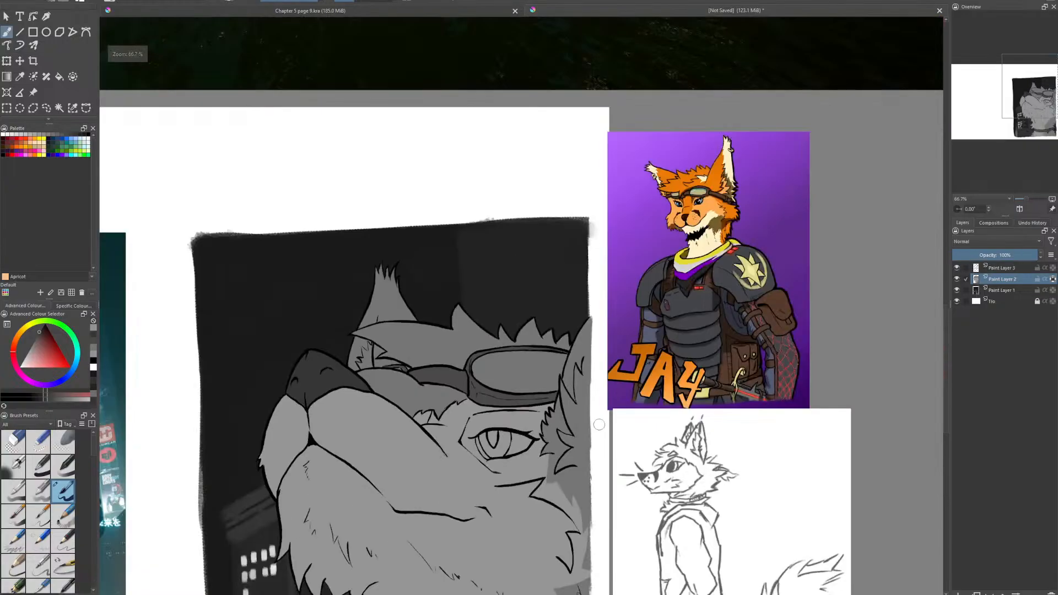
scroll(604, 485, up, 1)
scroll(604, 485, up, 2)
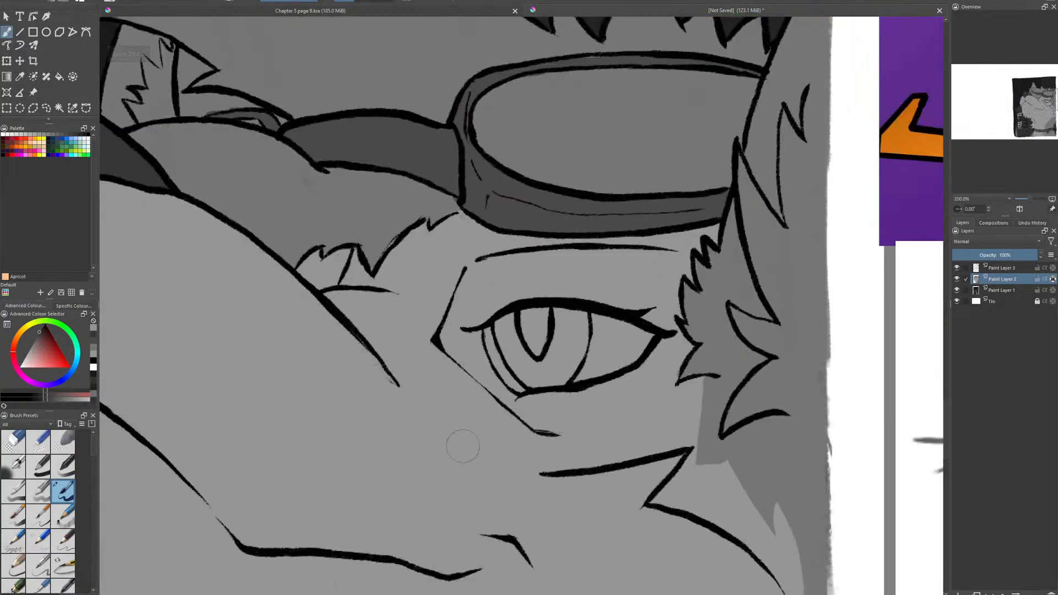
mouse_move(325, 303)
mouse_down()
mouse_move(350, 357)
mouse_move(370, 442)
mouse_up()
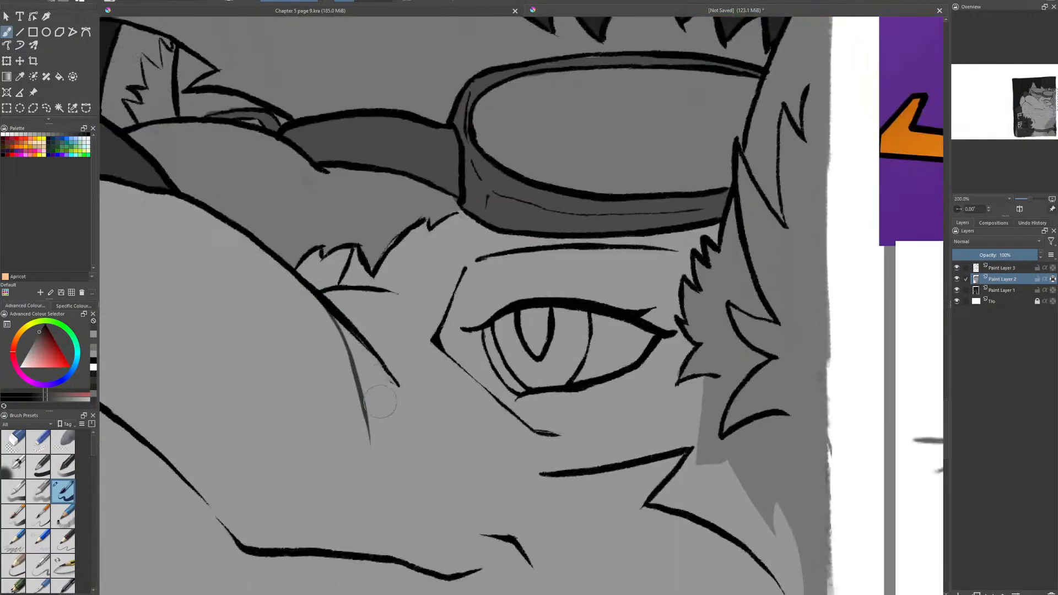
mouse_move(387, 377)
mouse_down()
mouse_move(372, 443)
mouse_move(378, 381)
mouse_move(381, 406)
mouse_up()
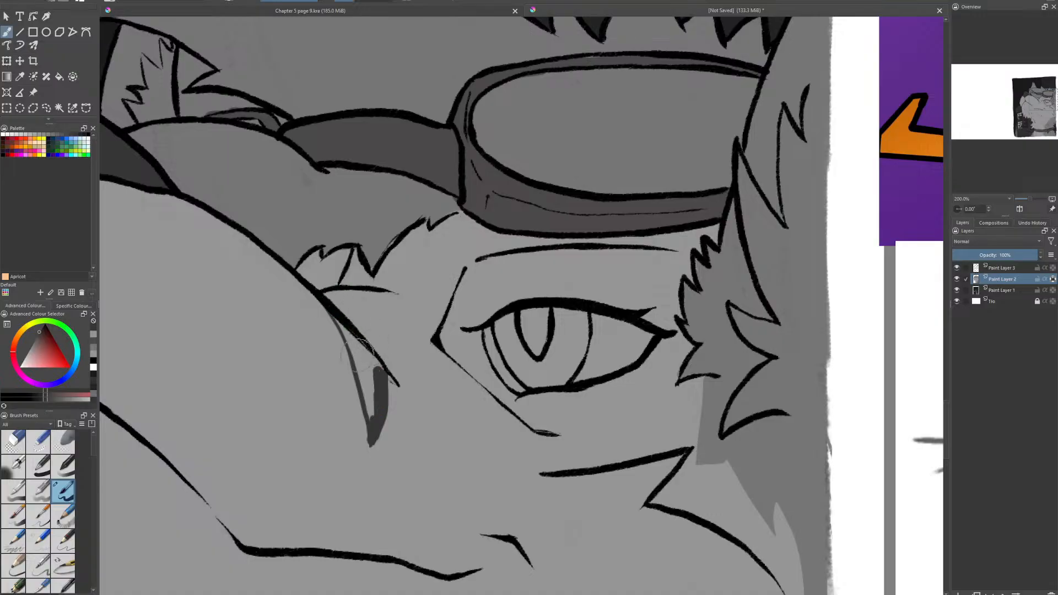
mouse_move(360, 346)
mouse_down()
mouse_move(370, 365)
mouse_move(348, 331)
mouse_move(377, 369)
mouse_move(334, 312)
mouse_move(372, 405)
mouse_move(366, 379)
mouse_move(368, 389)
mouse_up()
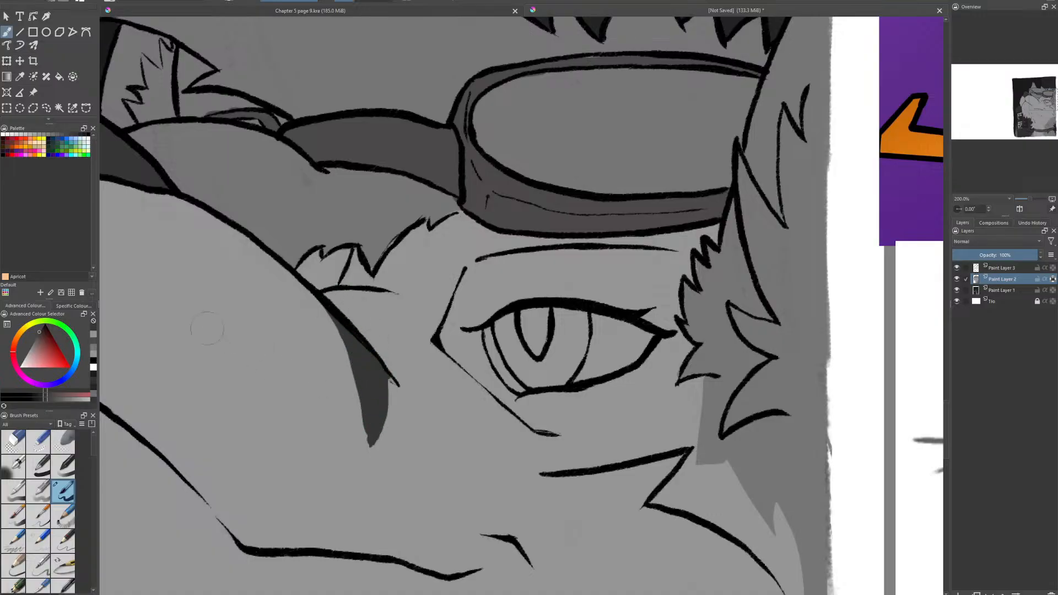
click(94, 335)
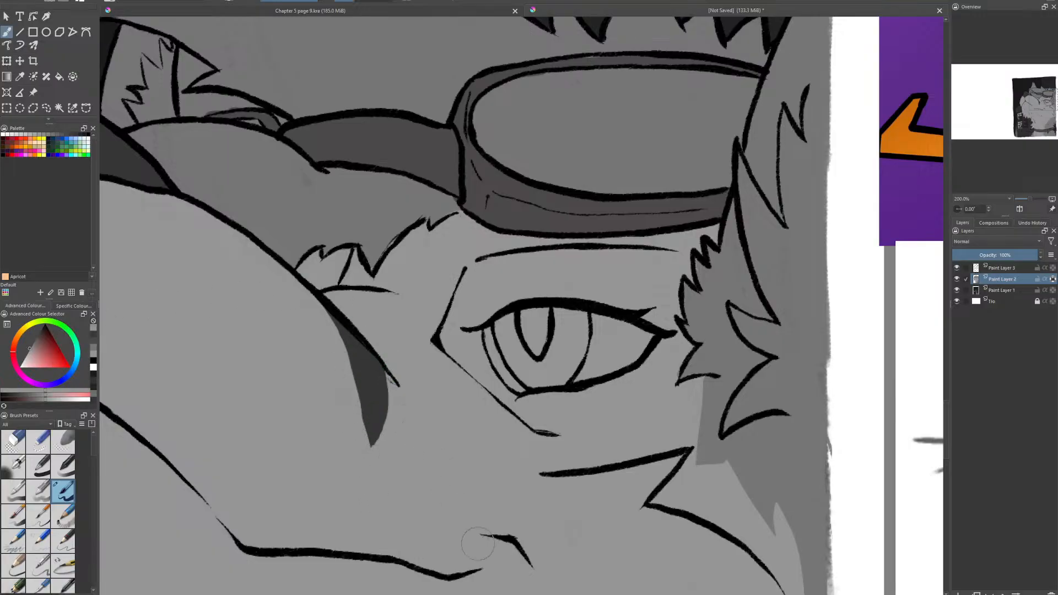
- Pick a light gray and draw three thin slanted reflection lines across the goggles lens
scroll(455, 493, down, 4)
drag(454, 492, 503, 313)
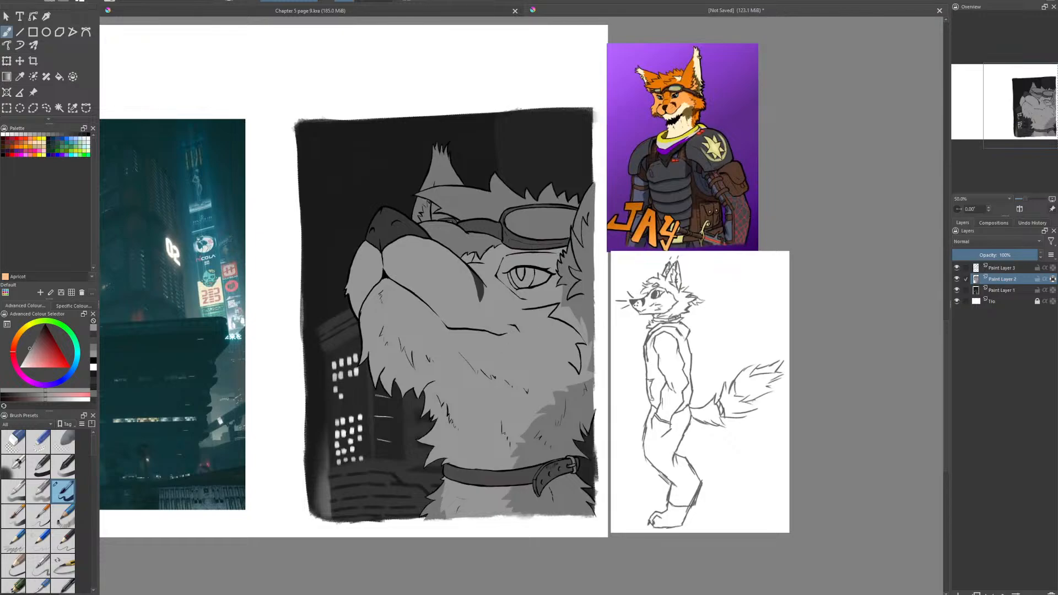
scroll(582, 57, up, 3)
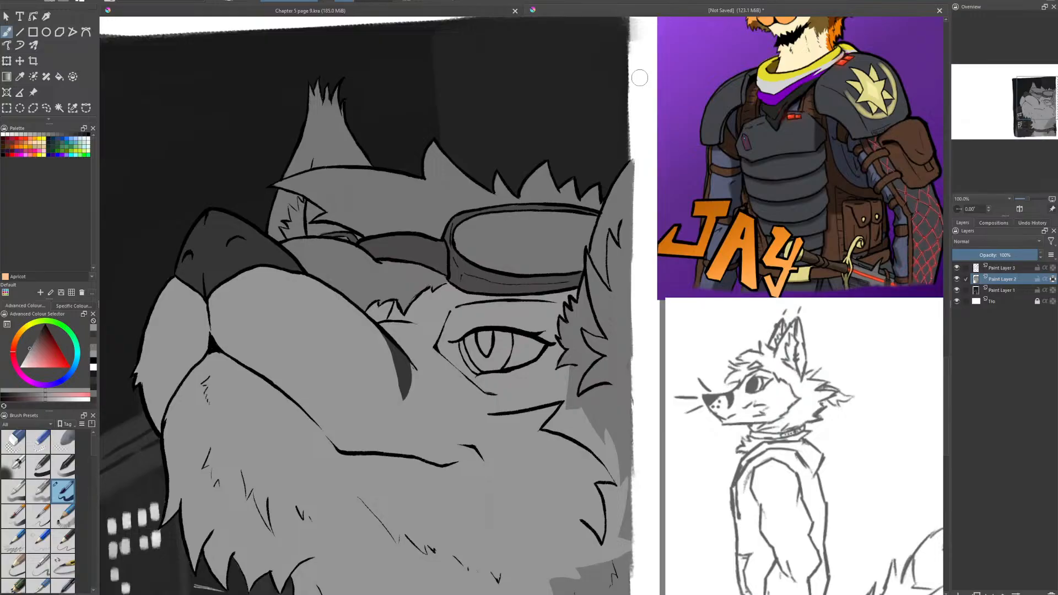
scroll(603, 199, up, 1)
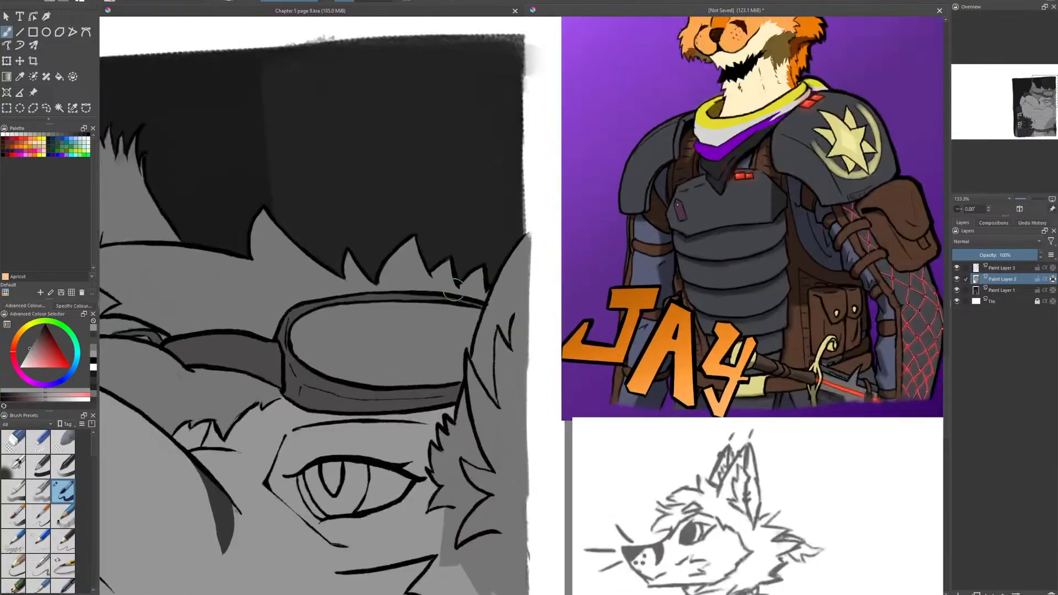
drag(28, 358, 18, 362)
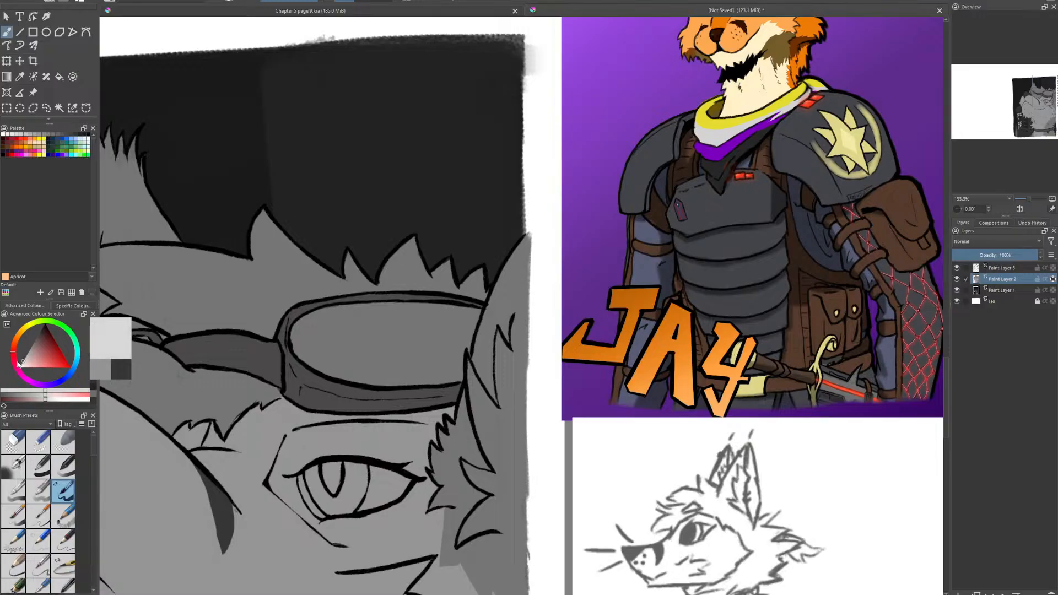
scroll(295, 331, up, 1)
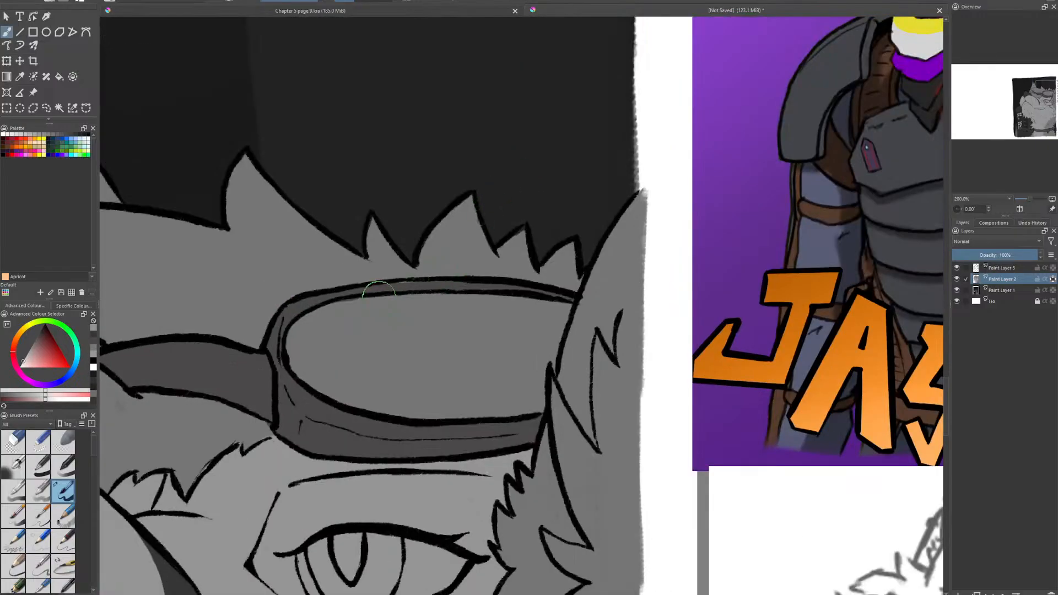
mouse_move(379, 298)
mouse_down()
mouse_move(330, 397)
mouse_move(362, 405)
mouse_move(416, 295)
mouse_up()
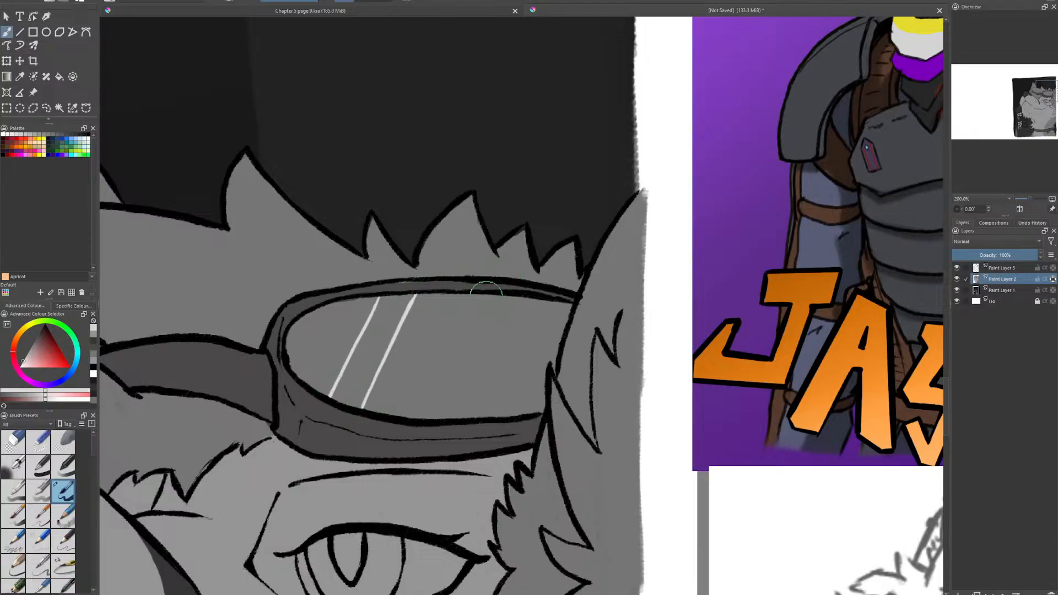
drag(484, 297, 432, 409)
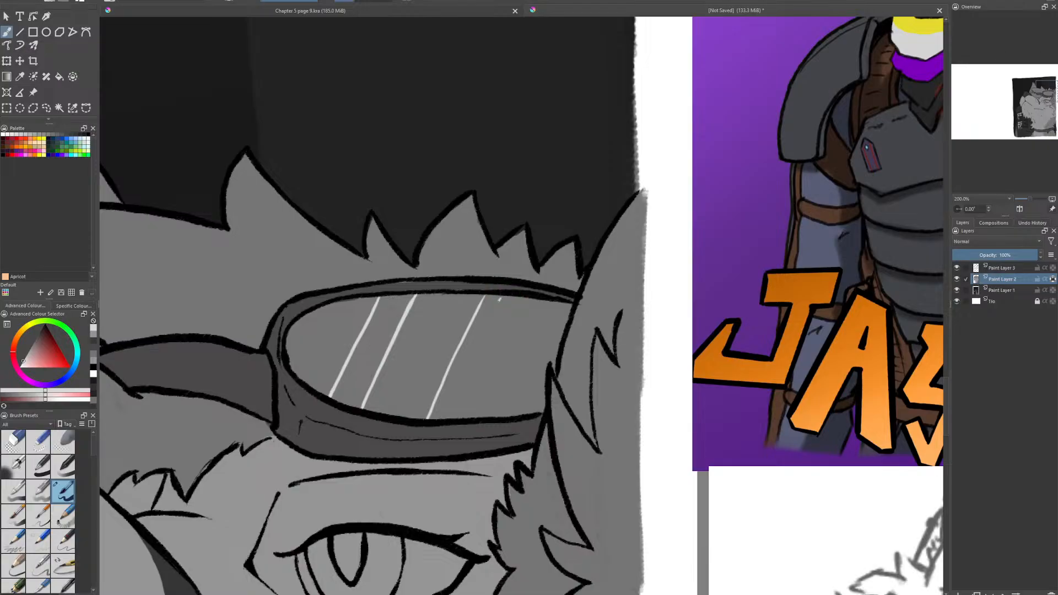
- Fill the lens reflections into two broad light gray bands and add a thin streak beside them
drag(499, 299, 441, 418)
drag(516, 300, 473, 397)
mouse_move(517, 301)
mouse_down()
mouse_move(502, 333)
mouse_move(480, 323)
mouse_move(487, 299)
mouse_move(444, 397)
mouse_move(459, 365)
mouse_up()
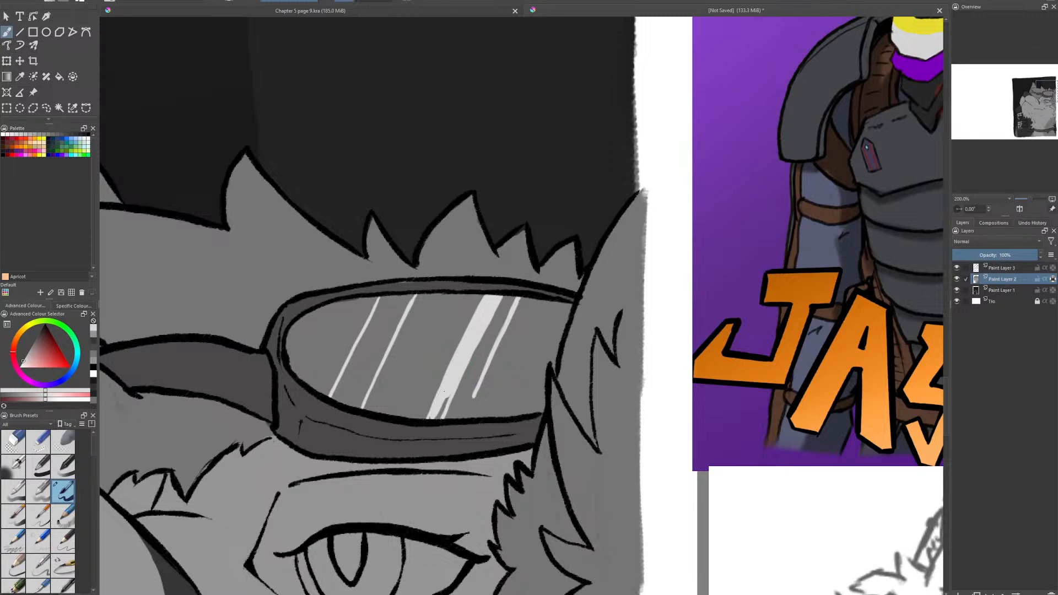
mouse_move(436, 412)
mouse_down()
mouse_move(444, 401)
mouse_move(440, 417)
mouse_up()
mouse_move(404, 315)
mouse_down()
mouse_move(409, 303)
mouse_move(396, 299)
mouse_move(339, 396)
mouse_move(352, 381)
mouse_move(361, 405)
mouse_move(399, 319)
mouse_move(361, 386)
mouse_move(446, 363)
mouse_up()
scroll(368, 413, down, 3)
scroll(389, 349, up, 2)
scroll(485, 350, down, 1)
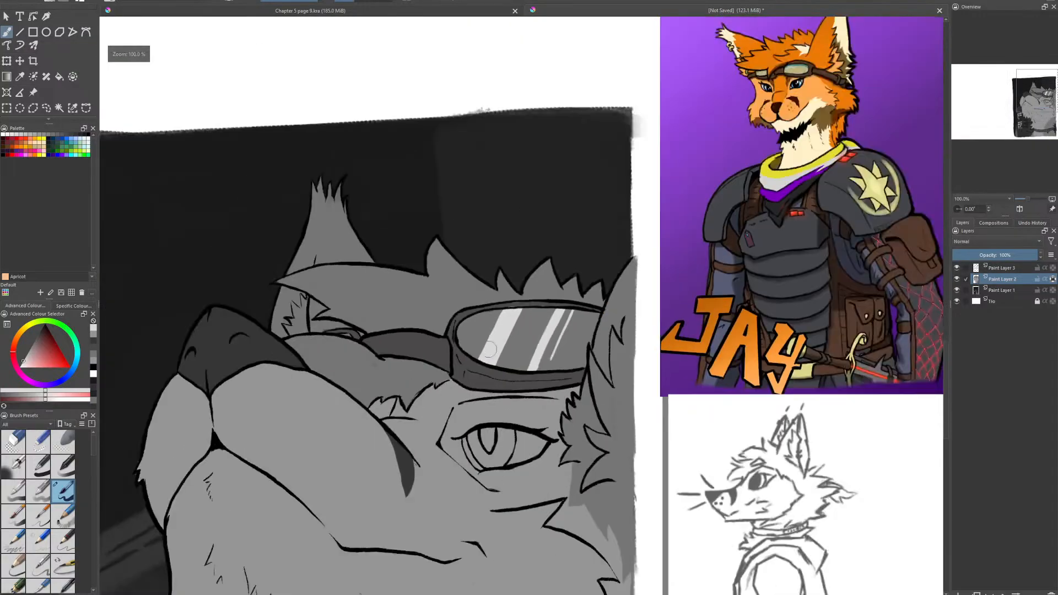
- Sample the goggles frame's dark gray and touch up the upper rim where the lens highlights meet it
scroll(489, 349, up, 3)
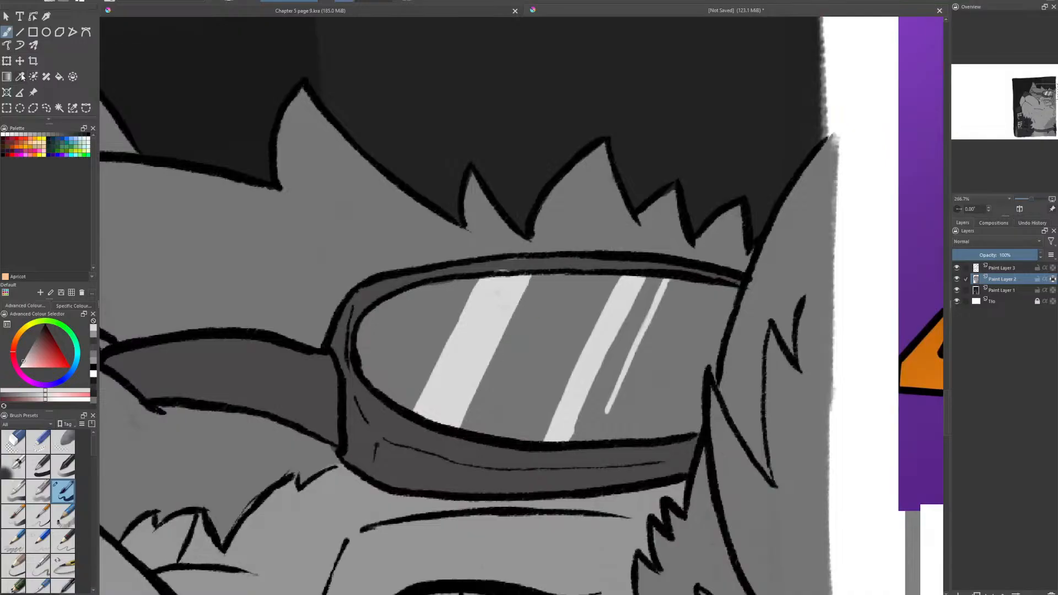
click(21, 77)
click(541, 255)
click(7, 32)
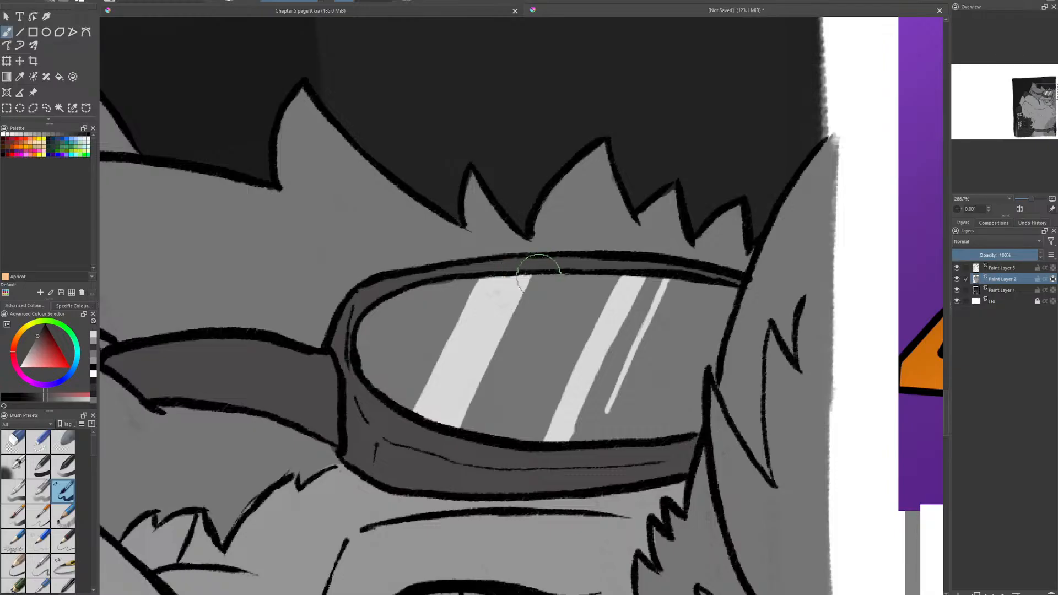
- Sample the gray of the fur below the mouth and choose a slightly lighter gray
scroll(506, 407, down, 4)
drag(505, 411, 626, 150)
mouse_move(623, 276)
mouse_down()
mouse_move(594, 365)
mouse_move(583, 286)
mouse_up()
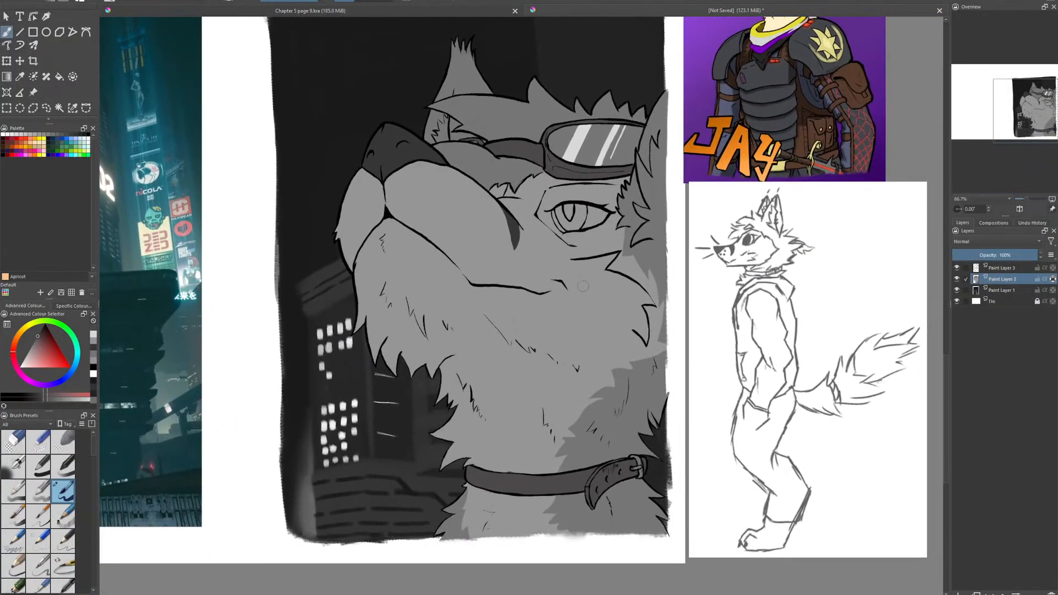
click(20, 77)
drag(668, 221, 620, 332)
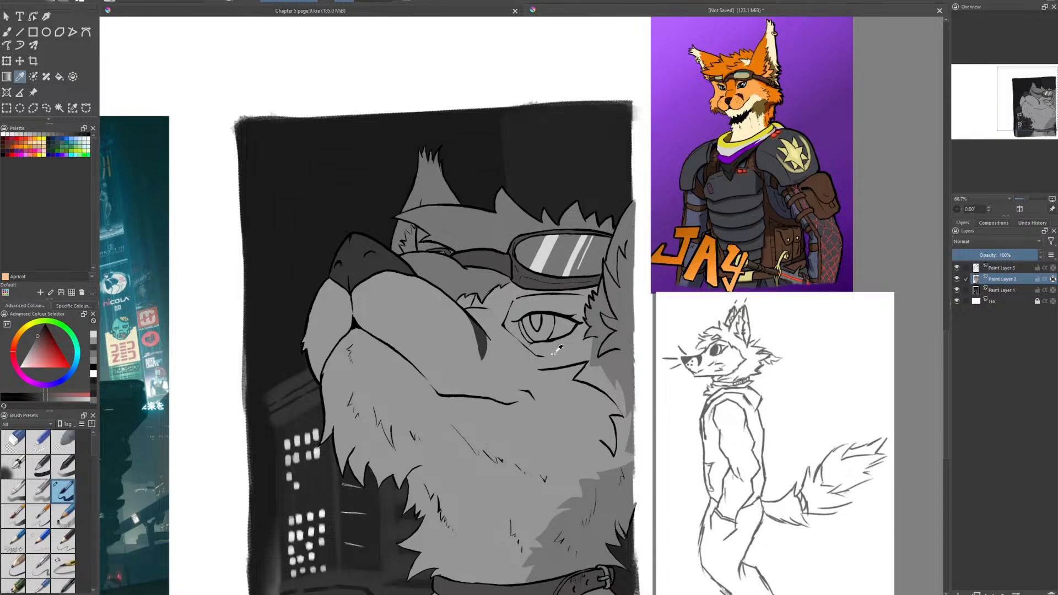
drag(604, 415, 571, 391)
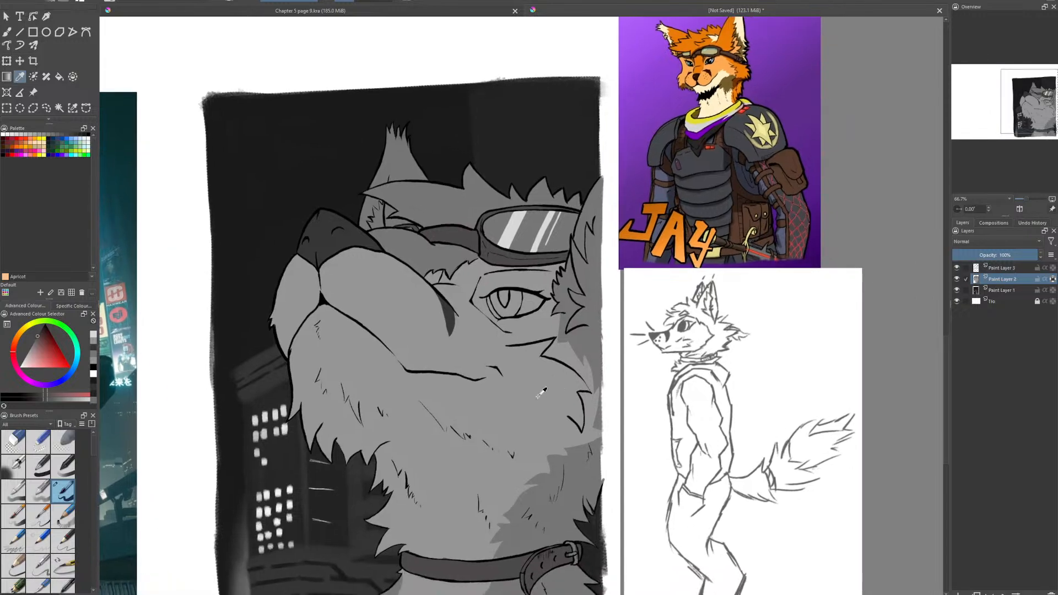
click(386, 384)
click(31, 353)
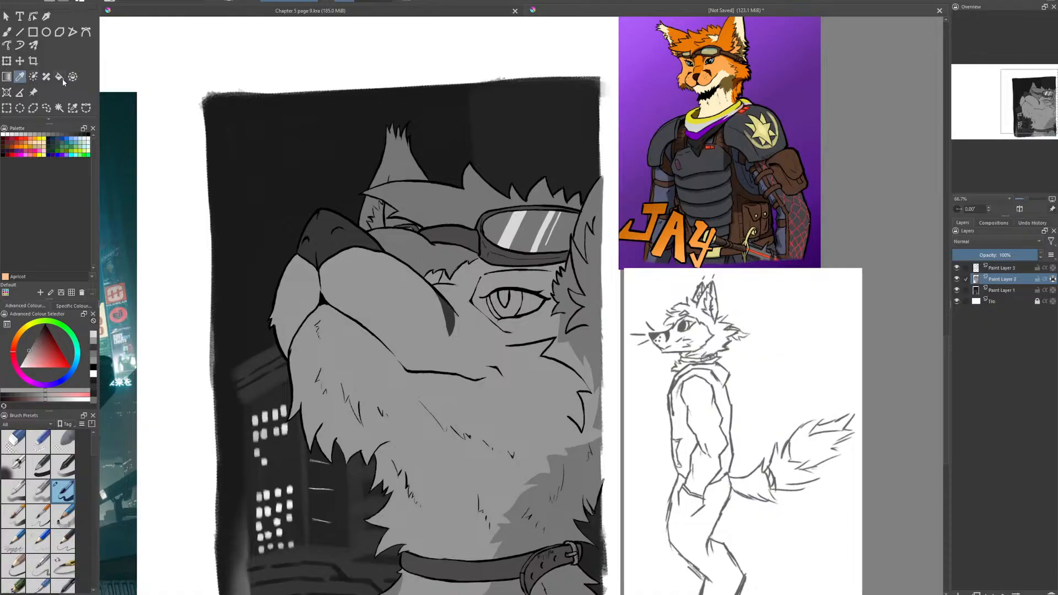
- Outline the lower jaw, cheek and throat fur with a jagged-edged freehand selection that follows the mouth line
click(49, 108)
drag(364, 299, 359, 225)
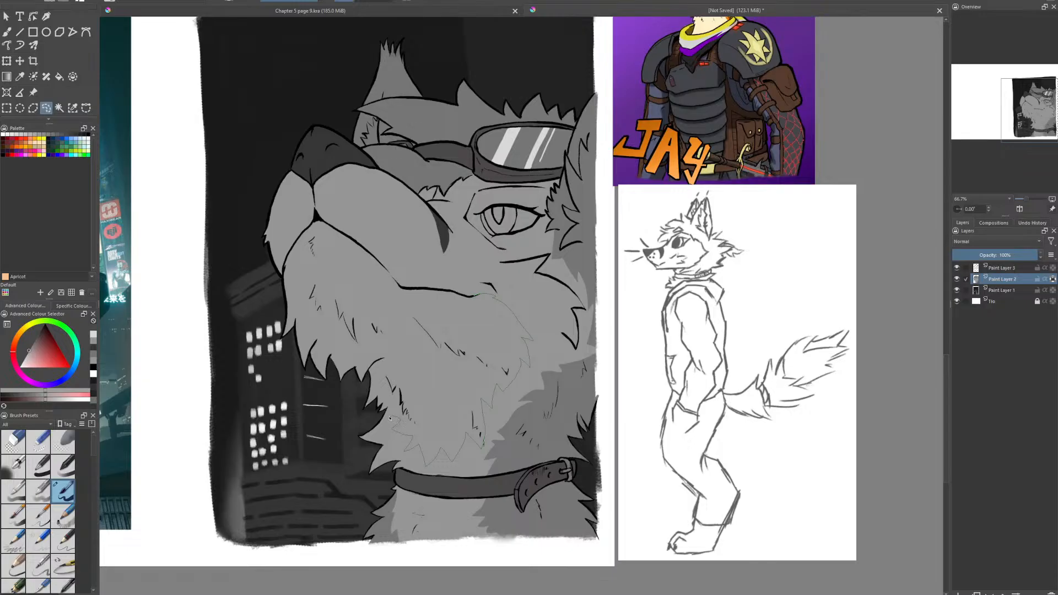
mouse_move(382, 412)
mouse_down()
mouse_move(331, 408)
mouse_move(268, 373)
mouse_move(260, 325)
mouse_up()
drag(463, 297, 468, 298)
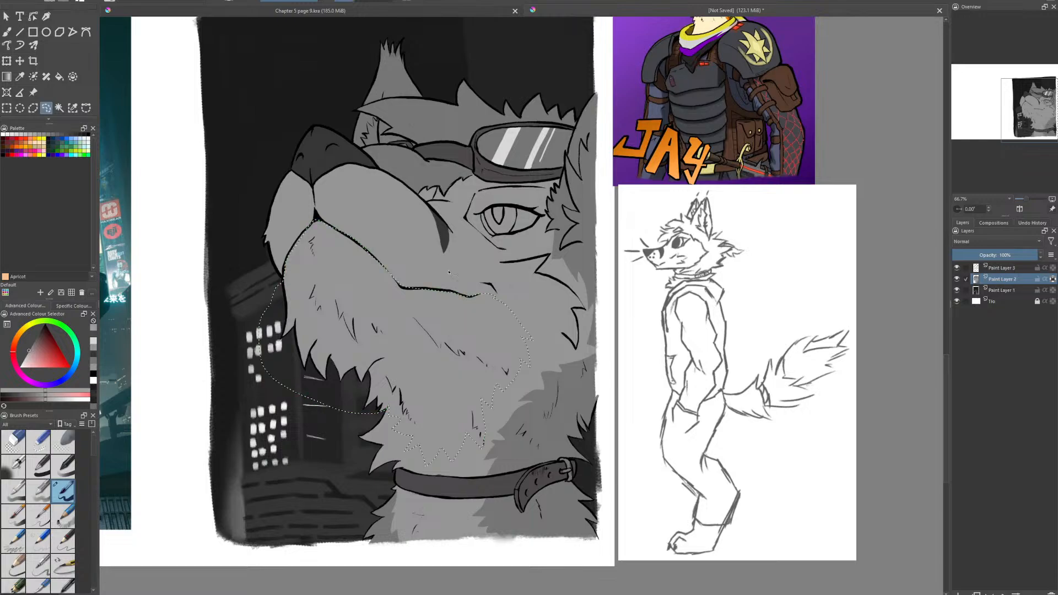
- Brush the lighter gray over the selected jaw and throat fur and clear the selection
key(b)
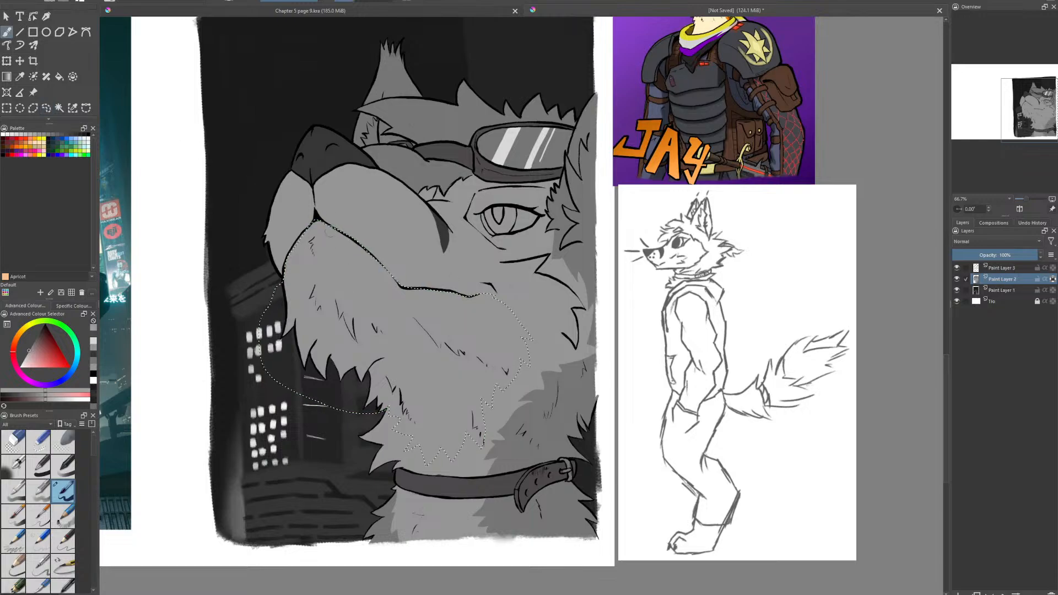
mouse_move(294, 252)
mouse_down()
mouse_move(294, 356)
mouse_move(313, 255)
mouse_move(329, 352)
mouse_move(335, 248)
mouse_move(354, 391)
mouse_move(361, 331)
mouse_move(371, 361)
mouse_move(384, 326)
mouse_move(409, 405)
mouse_up()
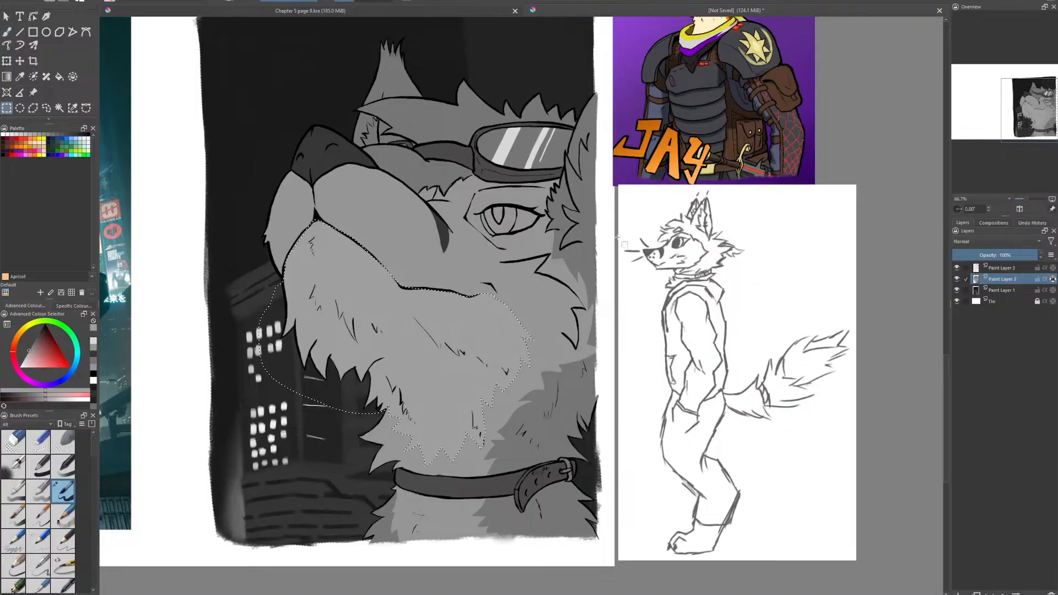
click(106, 46)
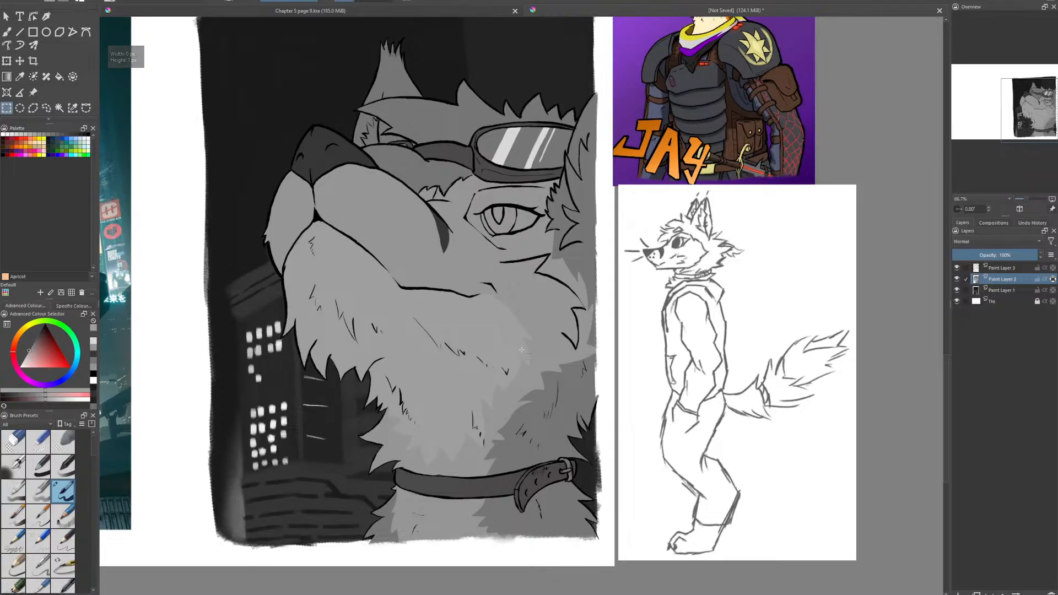
- Pick a very light gray and paint the eye's whites on both sides of the iris
scroll(252, 377, up, 2)
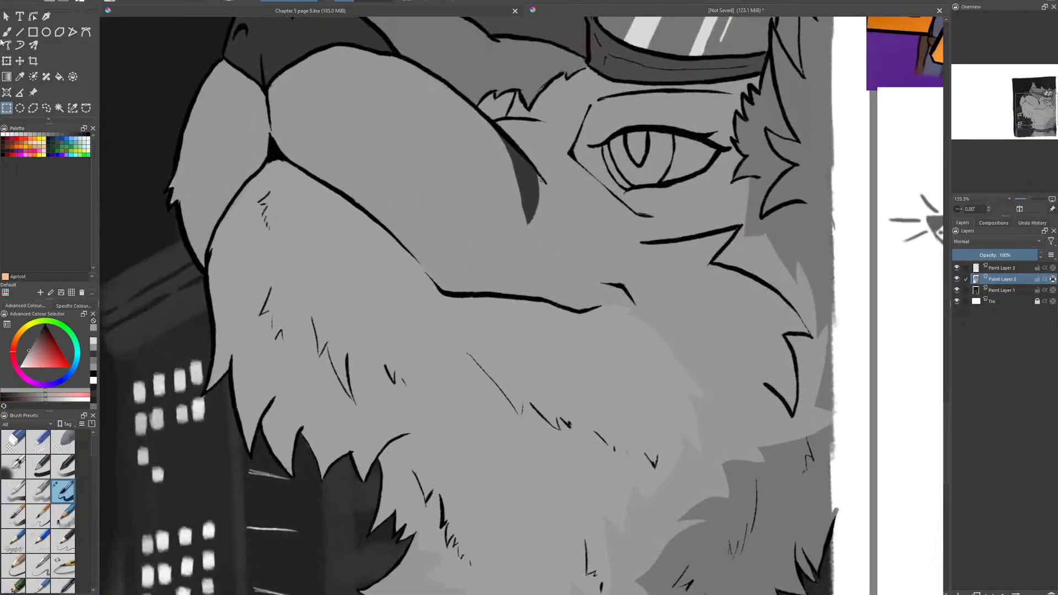
scroll(411, 293, down, 2)
scroll(384, 302, up, 2)
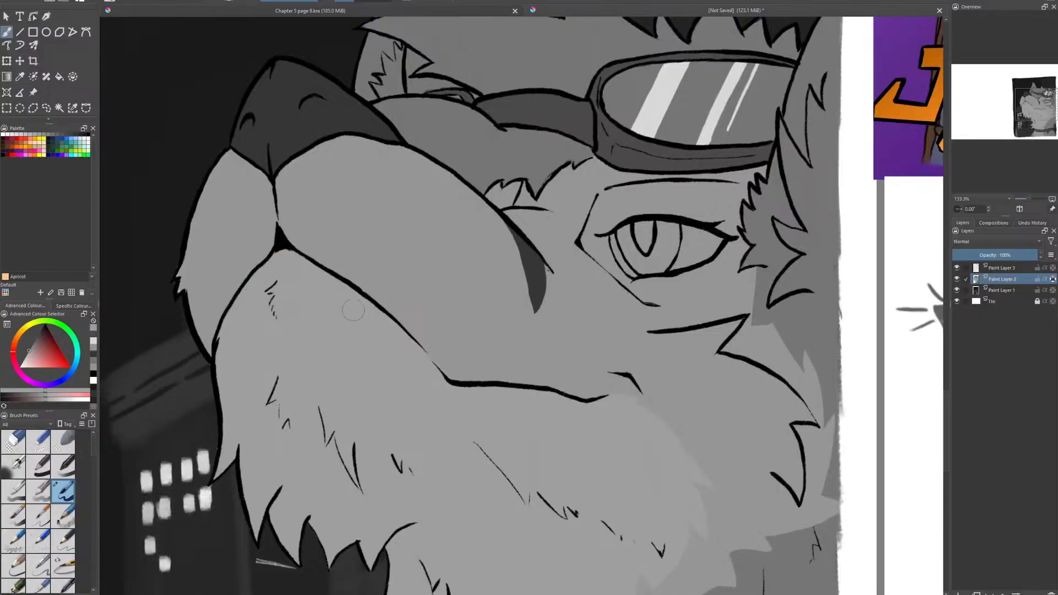
scroll(428, 365, down, 2)
scroll(463, 307, up, 4)
click(34, 361)
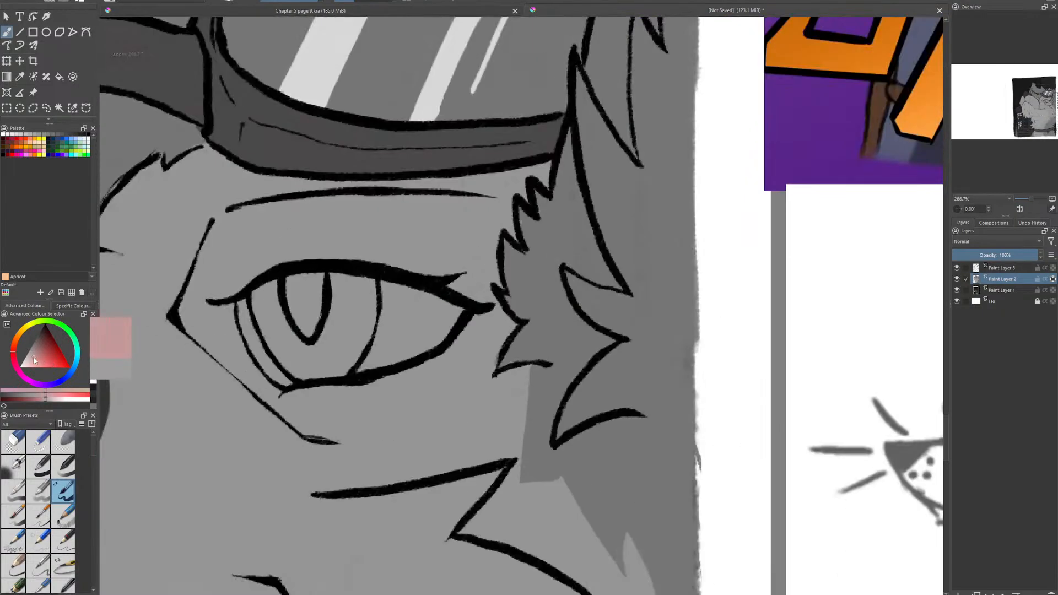
scroll(336, 328, up, 2)
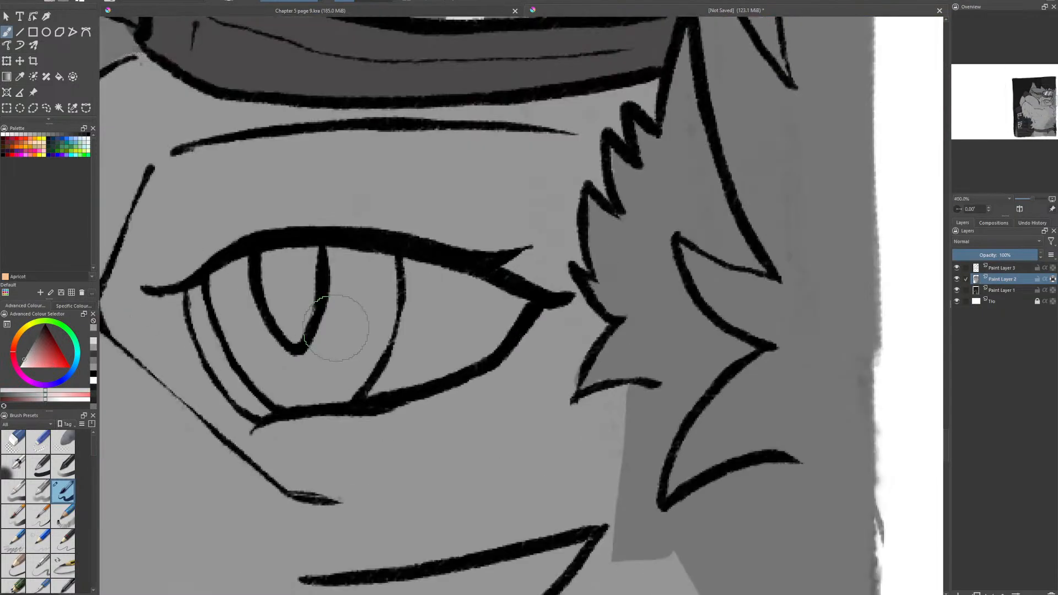
mouse_move(191, 290)
mouse_down()
mouse_move(212, 329)
mouse_move(202, 329)
mouse_move(266, 414)
mouse_up()
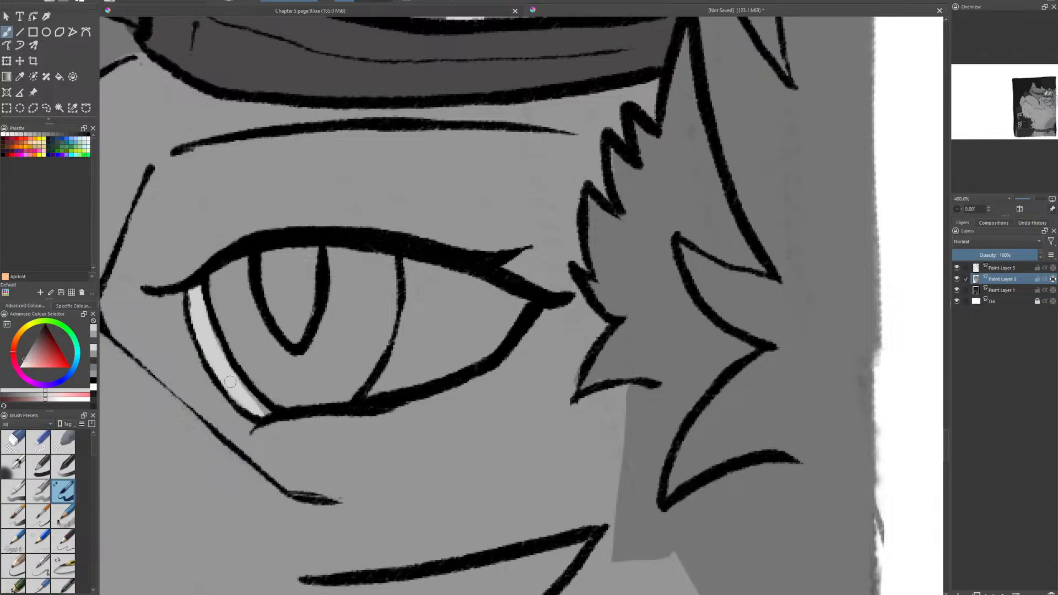
mouse_move(411, 267)
mouse_down()
mouse_move(430, 286)
mouse_move(453, 279)
mouse_move(444, 276)
mouse_move(514, 300)
mouse_move(453, 354)
mouse_move(385, 389)
mouse_move(414, 319)
mouse_move(414, 288)
mouse_move(439, 339)
mouse_move(444, 324)
mouse_up()
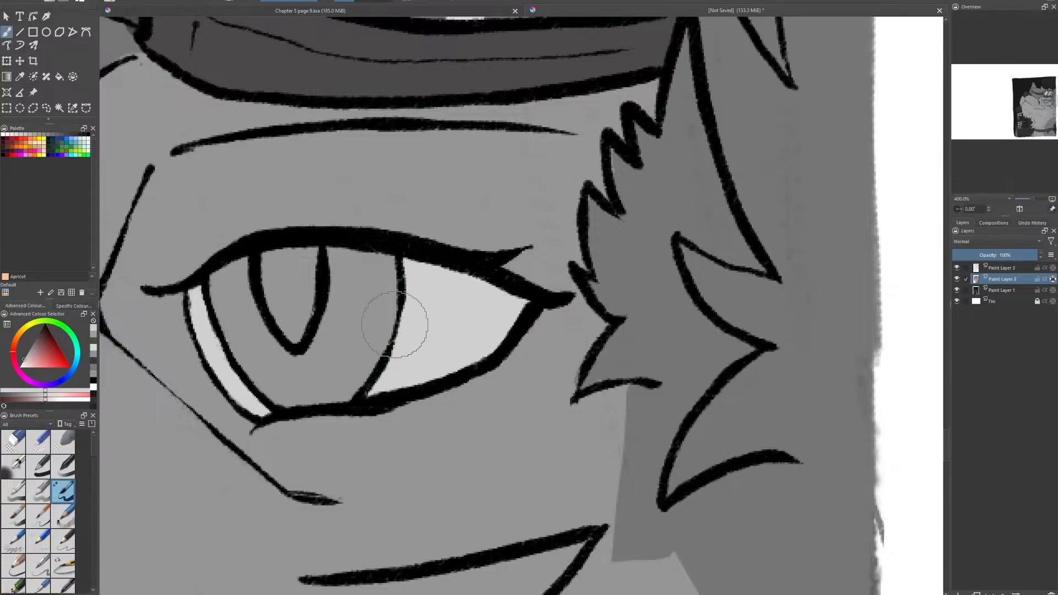
- Try painting the small fur tufts between the muzzle and the goggles in dark gray
scroll(323, 349, down, 2)
scroll(323, 349, up, 2)
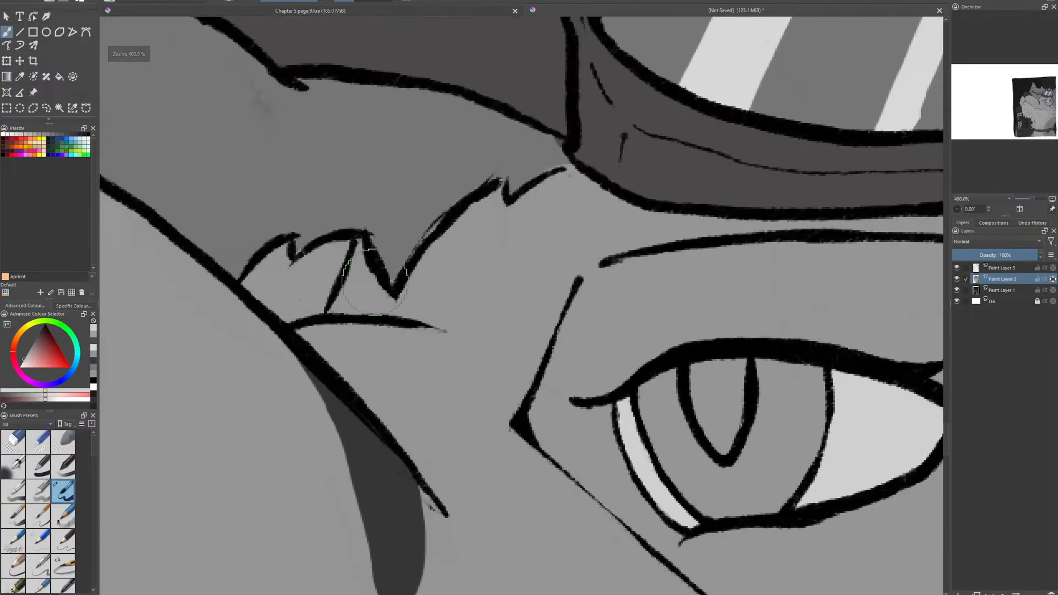
click(42, 331)
mouse_move(280, 251)
mouse_down()
mouse_move(245, 286)
mouse_move(252, 299)
mouse_move(267, 305)
mouse_move(293, 292)
mouse_move(289, 311)
mouse_move(310, 316)
mouse_move(339, 259)
mouse_move(303, 267)
mouse_move(325, 251)
mouse_up()
scroll(309, 321, down, 5)
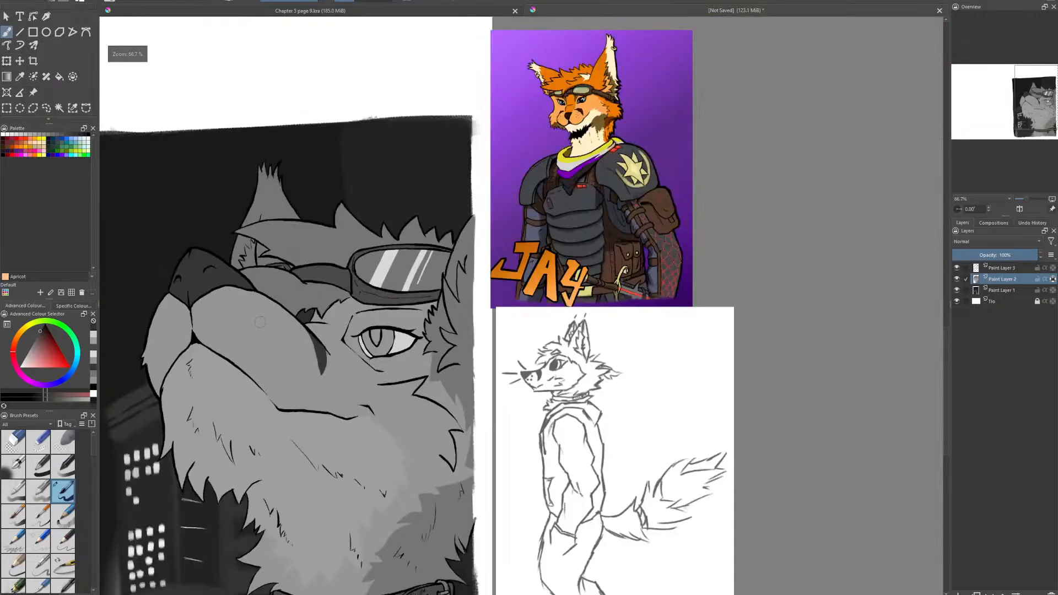
scroll(300, 323, up, 4)
scroll(573, 280, up, 1)
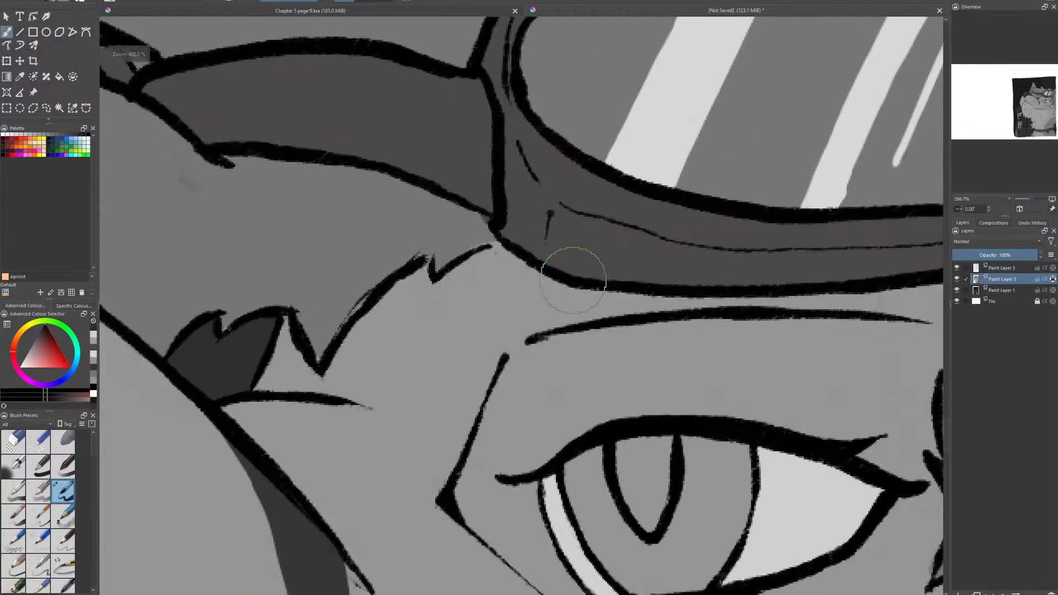
mouse_move(270, 325)
mouse_down()
mouse_move(253, 359)
mouse_move(250, 328)
mouse_move(225, 362)
mouse_move(213, 359)
mouse_move(208, 331)
mouse_move(178, 359)
mouse_move(236, 366)
mouse_move(478, 254)
mouse_up()
scroll(240, 365, down, 6)
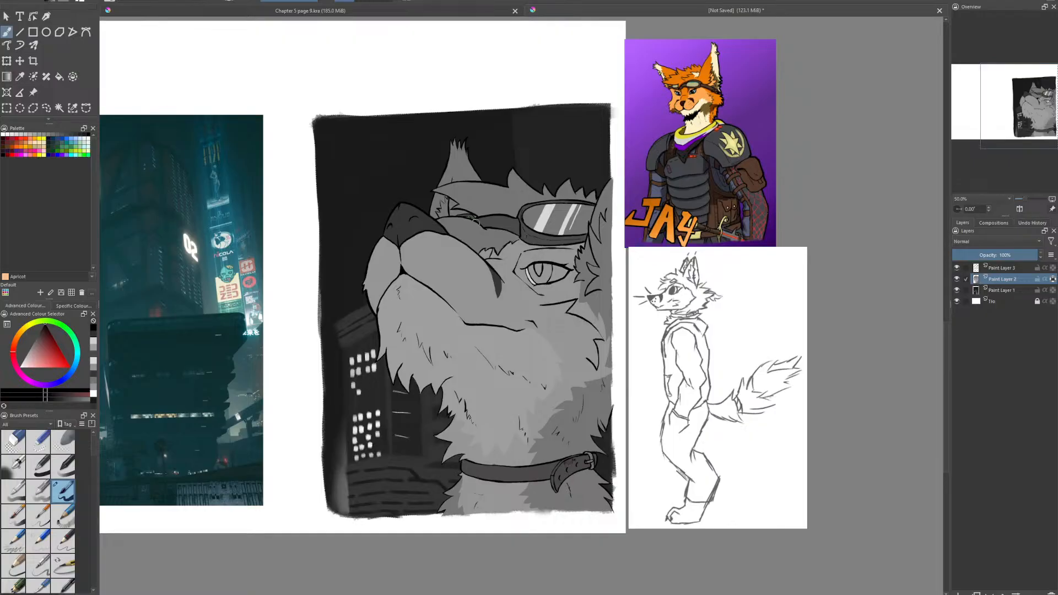
scroll(549, 280, up, 2)
click(25, 1)
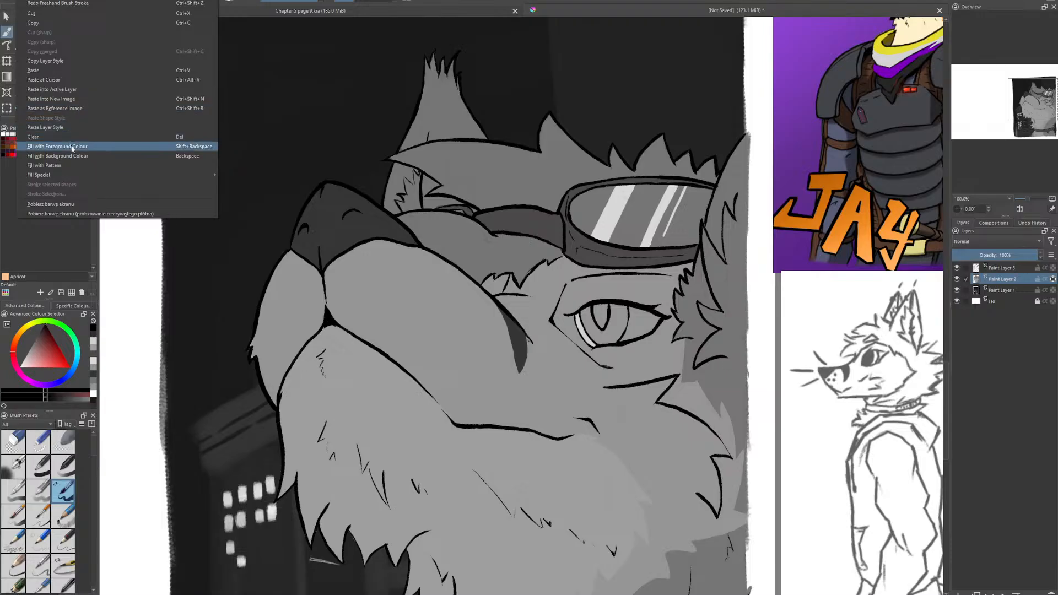
click(71, 4)
- Move the purple-background character reference image over the canvas so it sits beside the inked character's eye
drag(586, 343, 490, 348)
scroll(490, 348, up, 4)
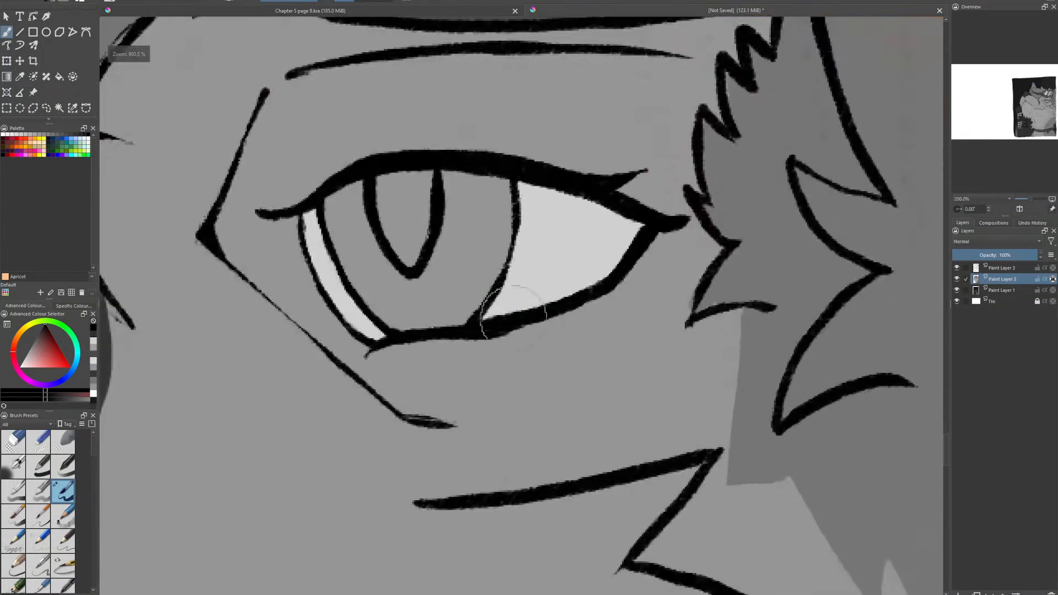
scroll(469, 349, down, 3)
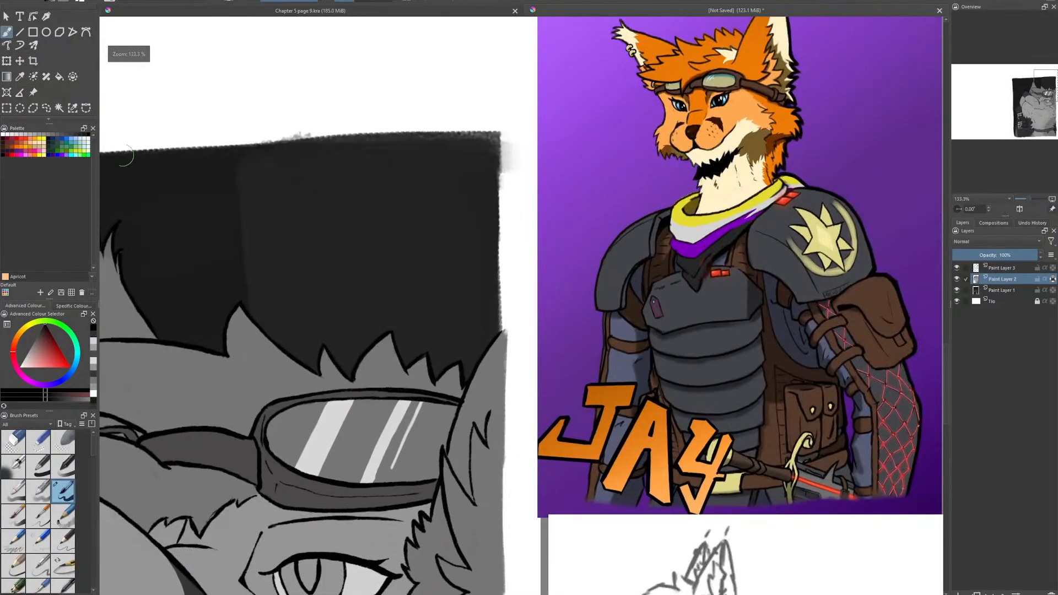
click(21, 92)
click(33, 93)
scroll(528, 299, down, 2)
mouse_move(677, 303)
mouse_down()
mouse_move(639, 402)
mouse_move(624, 542)
mouse_up()
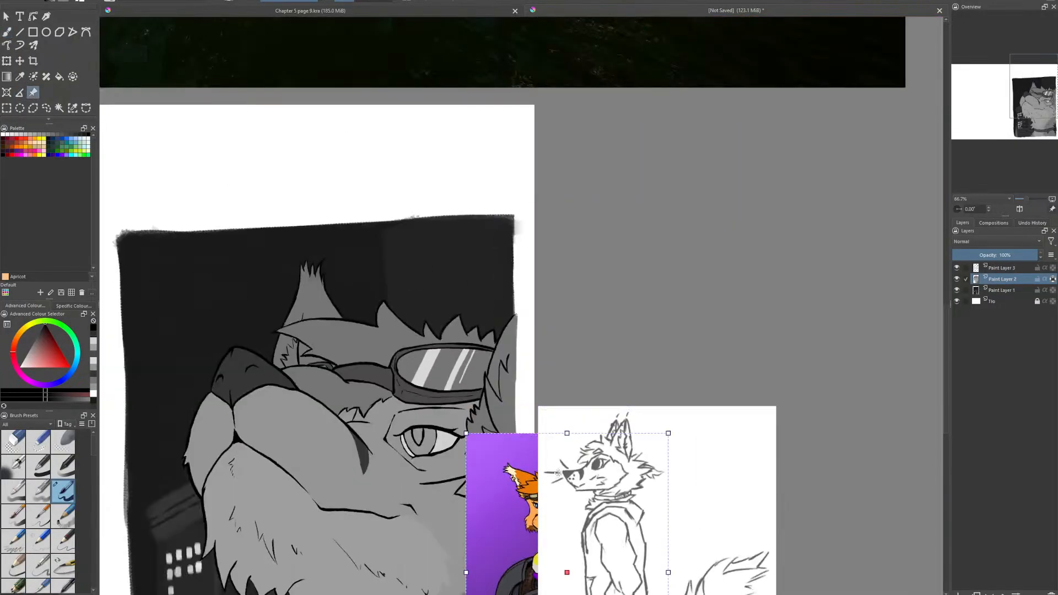
scroll(541, 487, up, 3)
drag(515, 496, 208, 413)
drag(208, 413, 604, 382)
drag(604, 382, 64, 249)
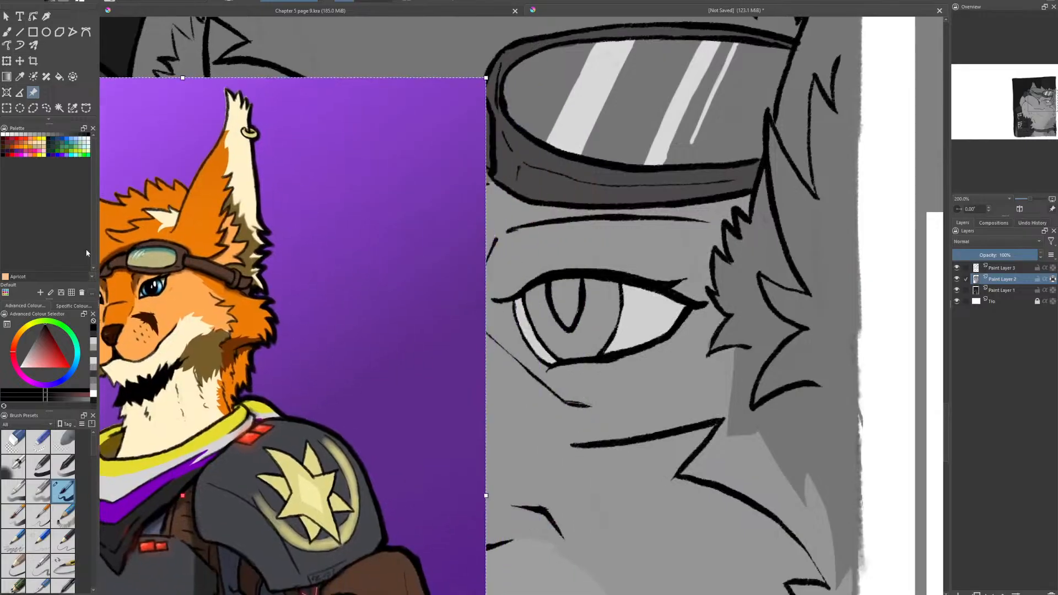
- Sample the blue of the reference character's eye, shift to a light gray and fill the iris around the pupil
click(144, 284)
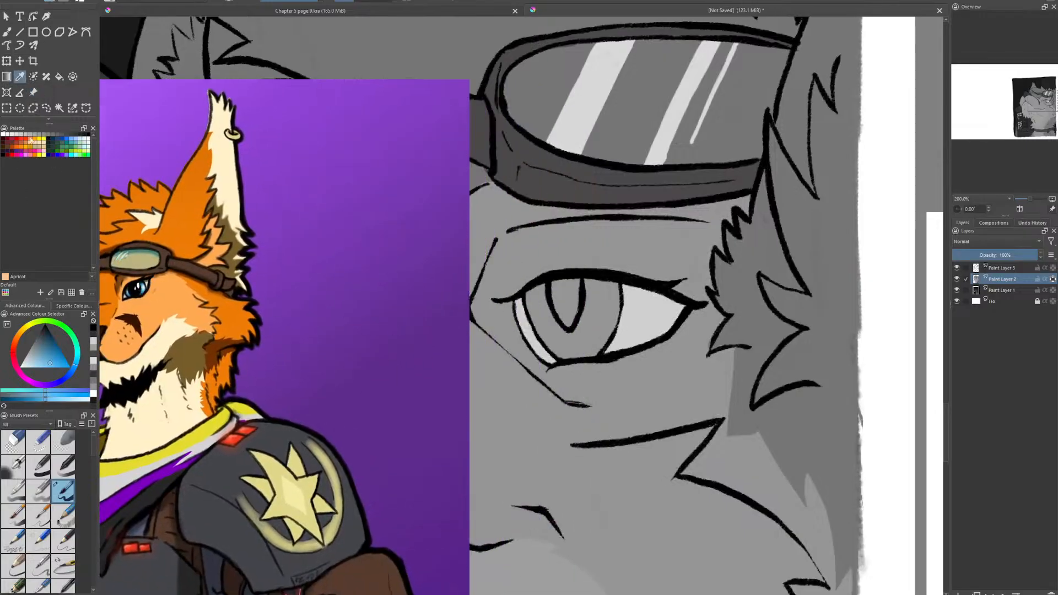
drag(447, 540, 300, 501)
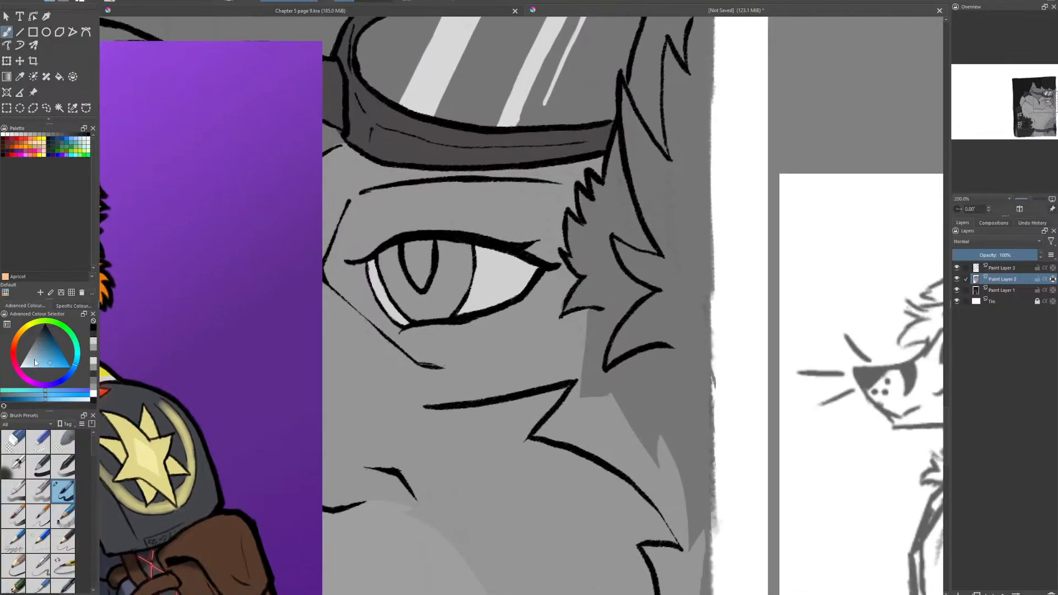
drag(33, 360, 27, 355)
scroll(460, 274, up, 3)
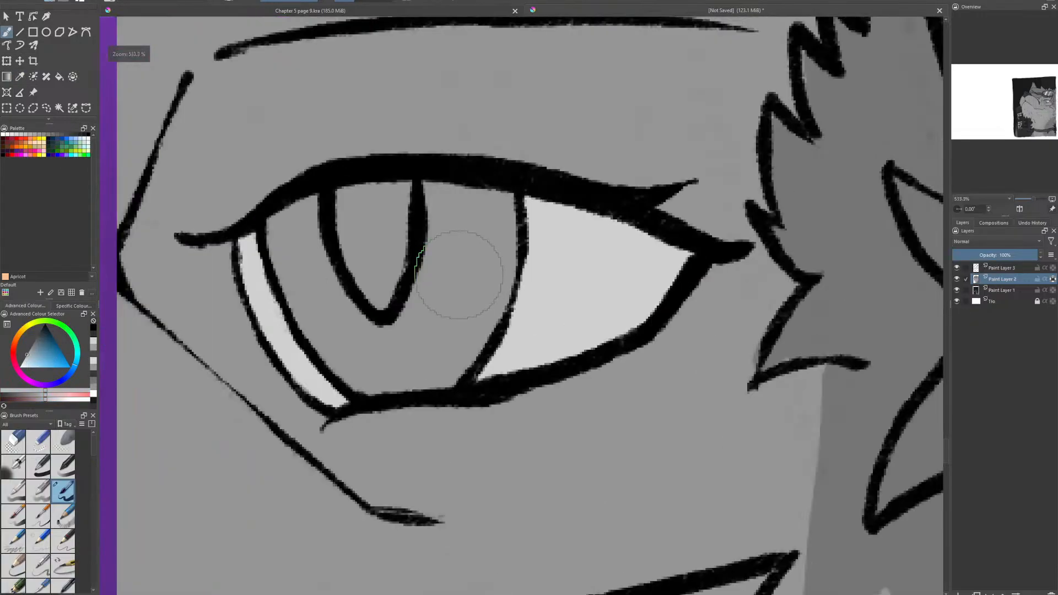
mouse_move(300, 237)
mouse_down()
mouse_move(331, 309)
mouse_move(325, 326)
mouse_move(303, 236)
mouse_move(349, 324)
mouse_move(354, 364)
mouse_move(385, 371)
mouse_move(415, 359)
mouse_move(420, 336)
mouse_move(466, 299)
mouse_move(463, 320)
mouse_move(499, 190)
mouse_move(500, 231)
mouse_move(485, 201)
mouse_move(444, 189)
mouse_move(437, 267)
mouse_up()
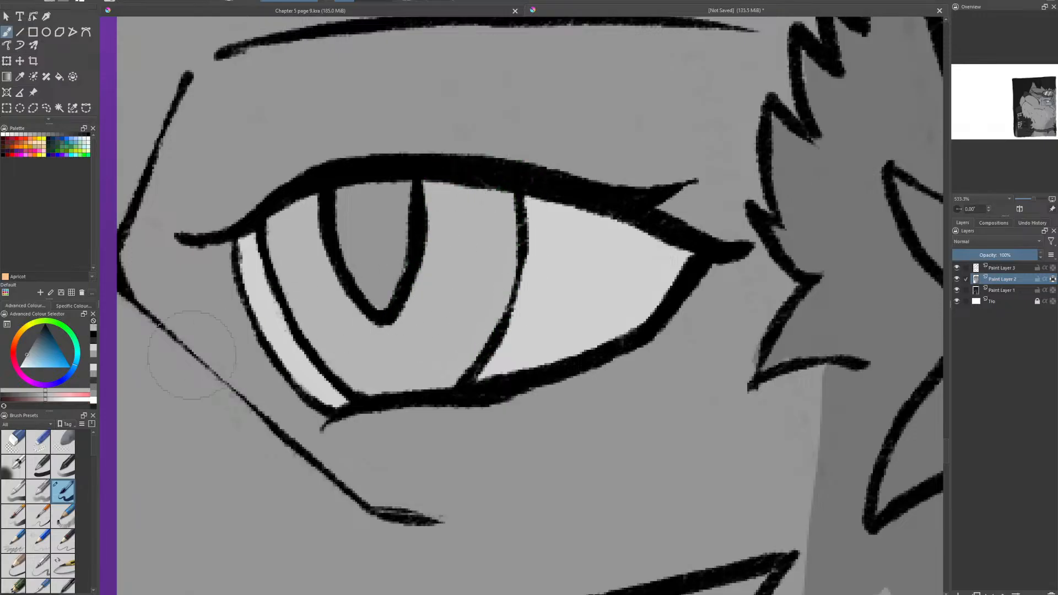
- Choose a darker gray and shade the upper iris on both sides of the pupil with a curved lower edge
drag(32, 353, 29, 349)
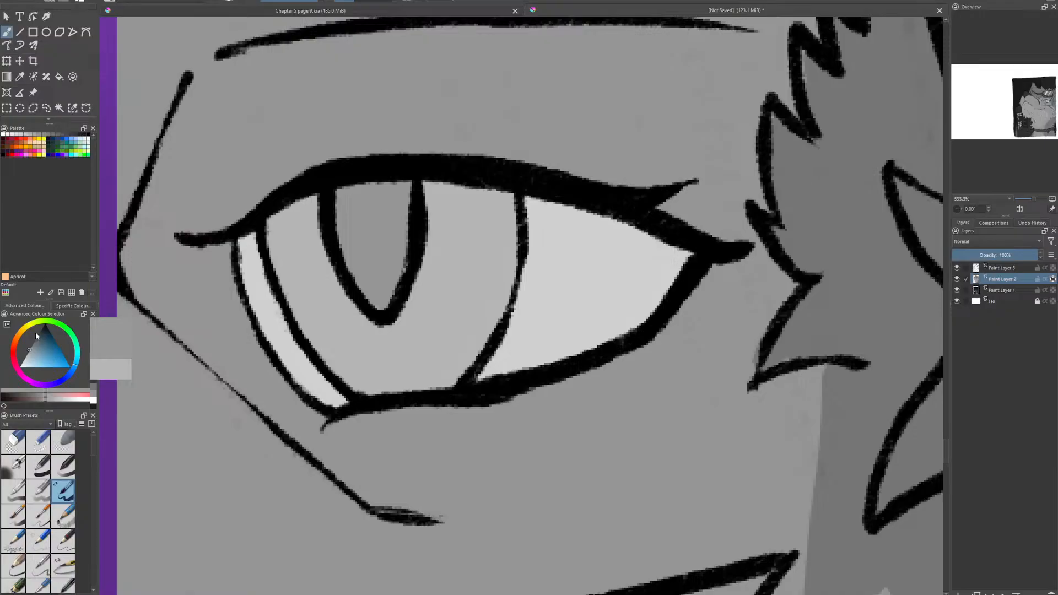
mouse_move(302, 225)
mouse_down()
mouse_move(284, 244)
mouse_move(295, 236)
mouse_move(320, 259)
mouse_move(295, 241)
mouse_move(313, 203)
mouse_up()
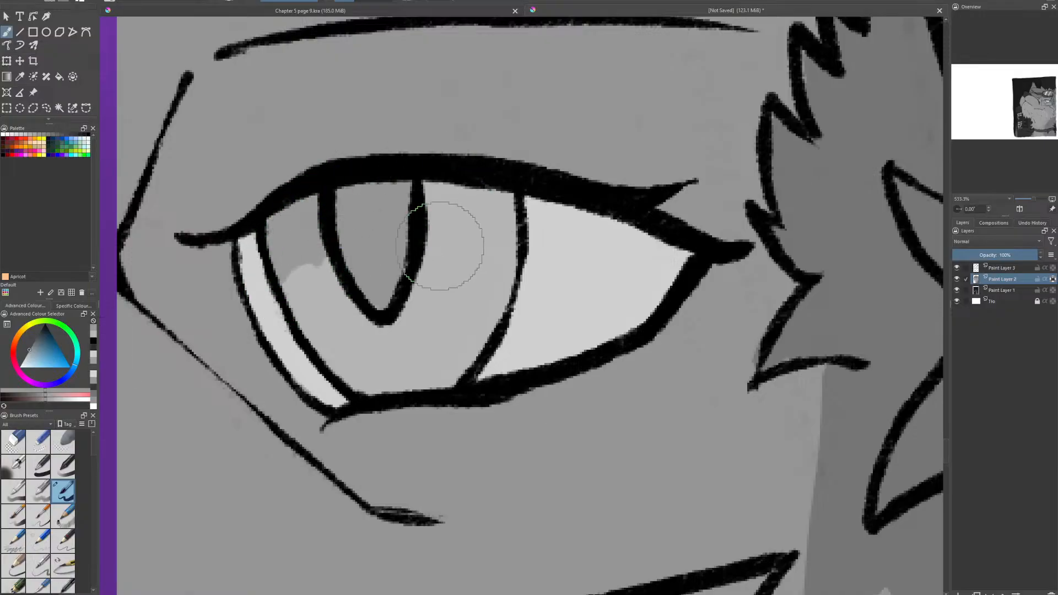
mouse_move(427, 238)
mouse_down()
mouse_move(494, 251)
mouse_move(436, 242)
mouse_move(516, 271)
mouse_up()
drag(470, 239, 502, 256)
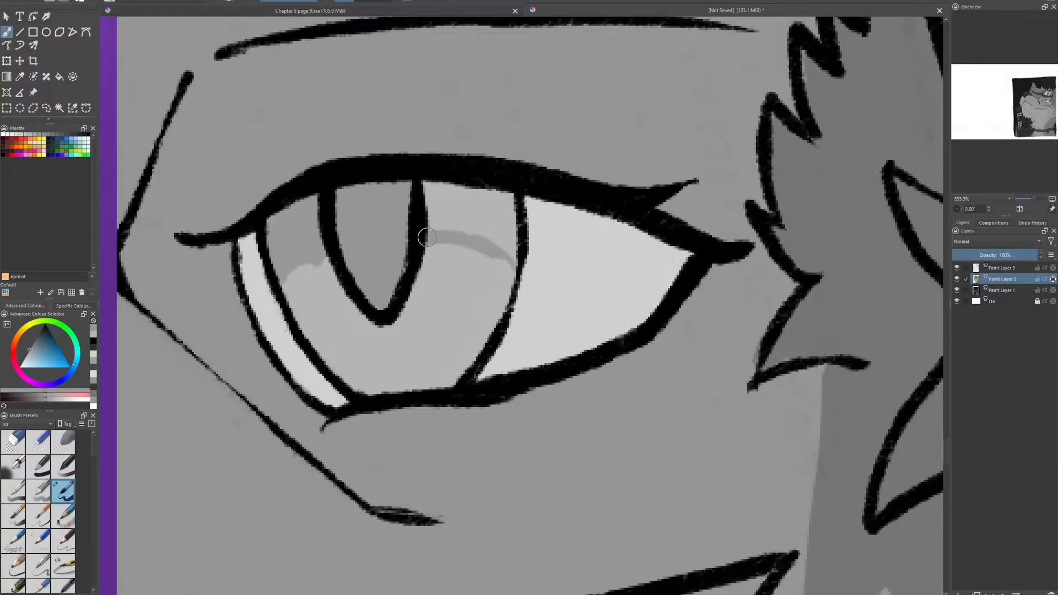
mouse_move(428, 238)
mouse_down()
mouse_move(460, 201)
mouse_move(505, 202)
mouse_up()
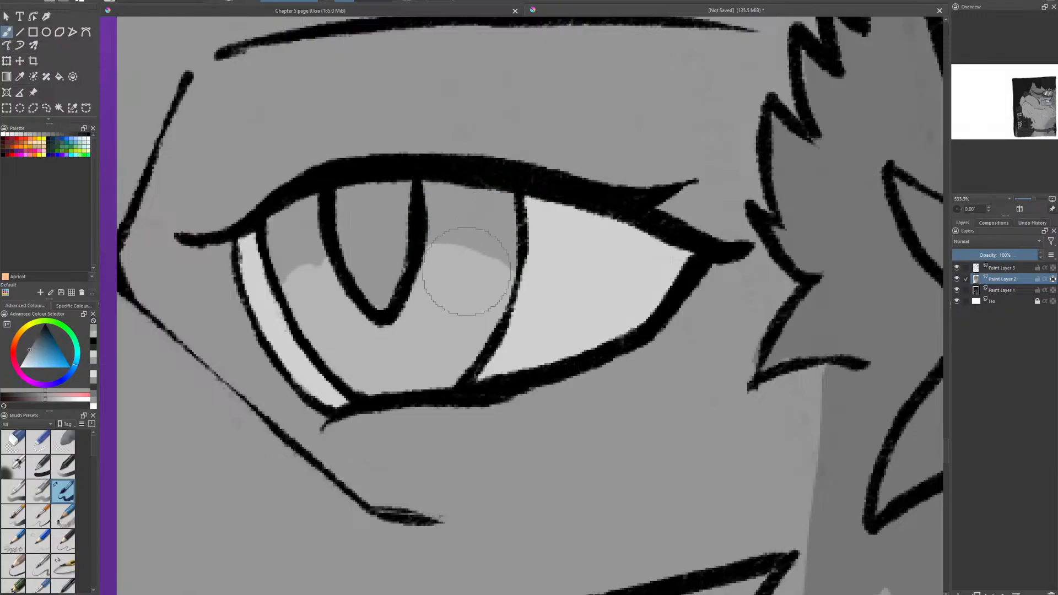
- Paint the same darker gray across the bottom of the iris, with a nearly straight upper edge
drag(310, 341, 425, 333)
drag(352, 343, 485, 339)
mouse_move(385, 361)
mouse_down()
mouse_move(468, 361)
mouse_move(385, 389)
mouse_move(338, 358)
mouse_move(367, 354)
mouse_up()
- Pick a lighter gray and paint a curved highlight band across the middle of the iris, around the pupil's tip
click(27, 355)
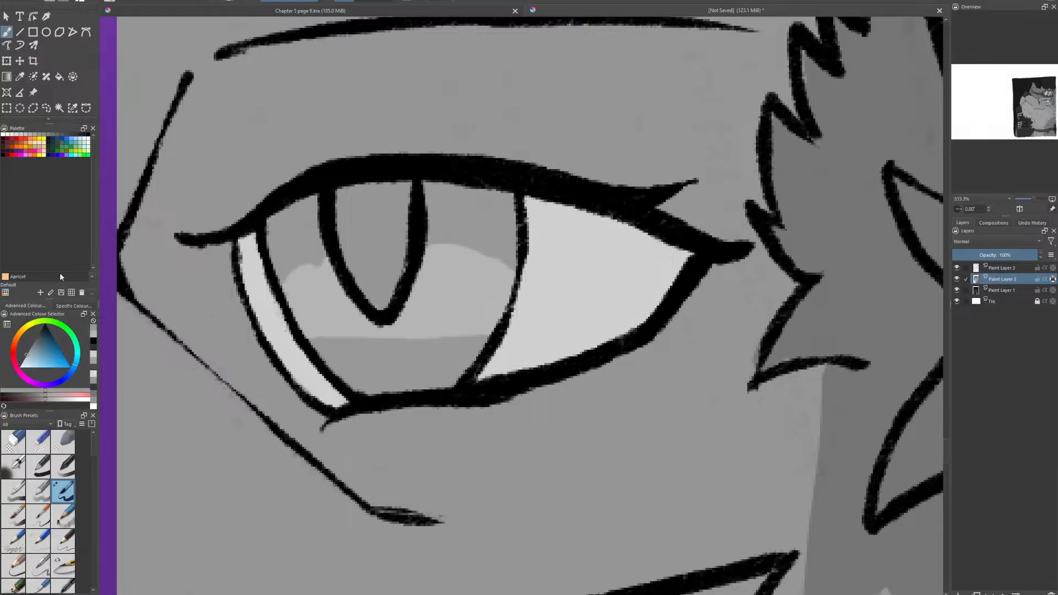
click(24, 358)
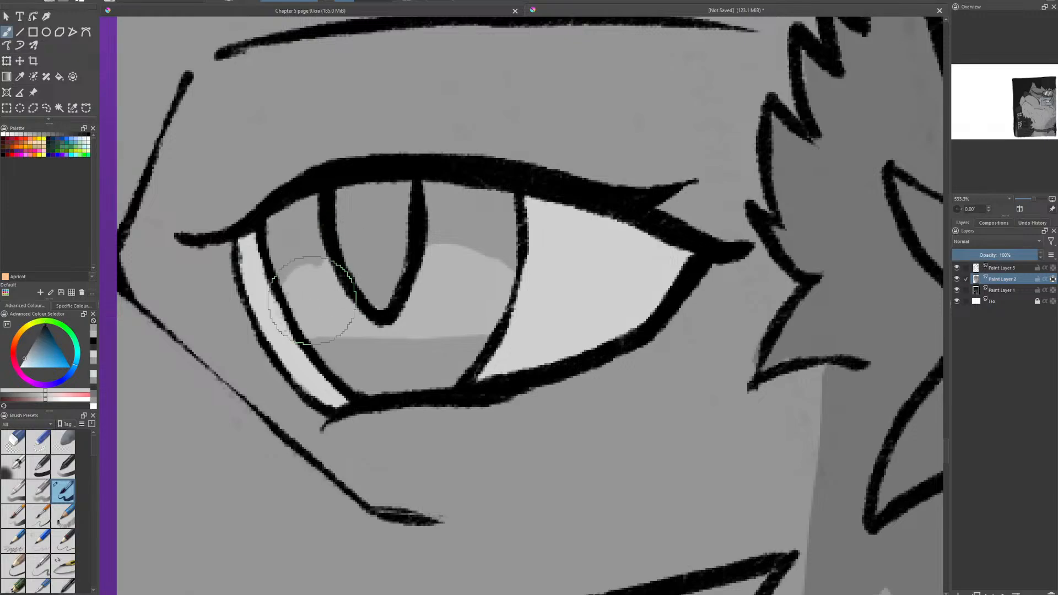
mouse_move(294, 309)
mouse_down()
mouse_move(347, 295)
mouse_move(294, 310)
mouse_move(473, 309)
mouse_move(453, 308)
mouse_move(457, 285)
mouse_move(420, 282)
mouse_move(460, 294)
mouse_move(424, 303)
mouse_move(488, 302)
mouse_up()
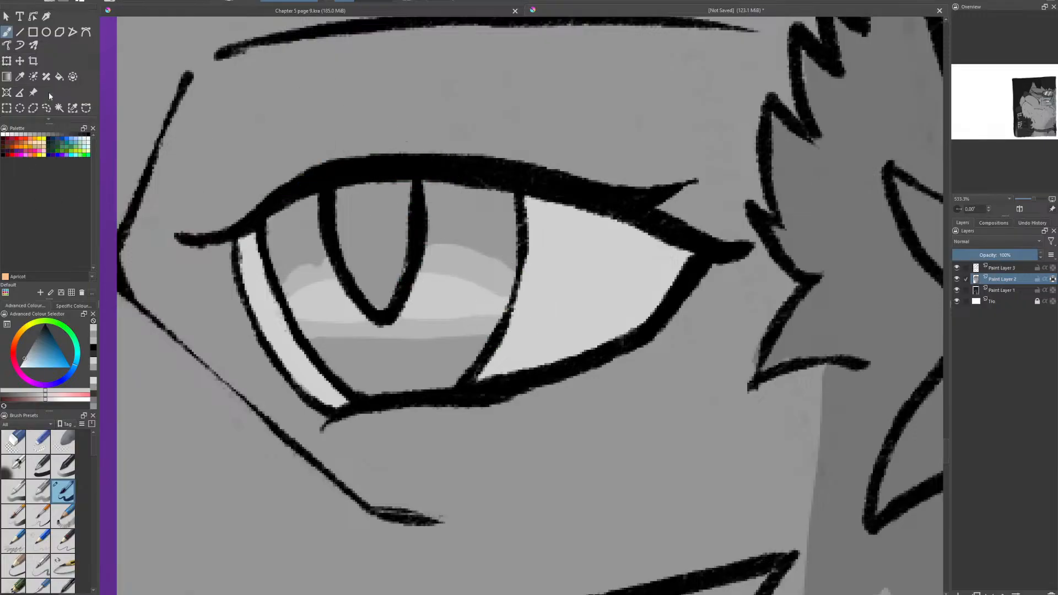
- Choose a darker gray and paint a curved band along the top of the iris and a matching band across its bottom
click(385, 135)
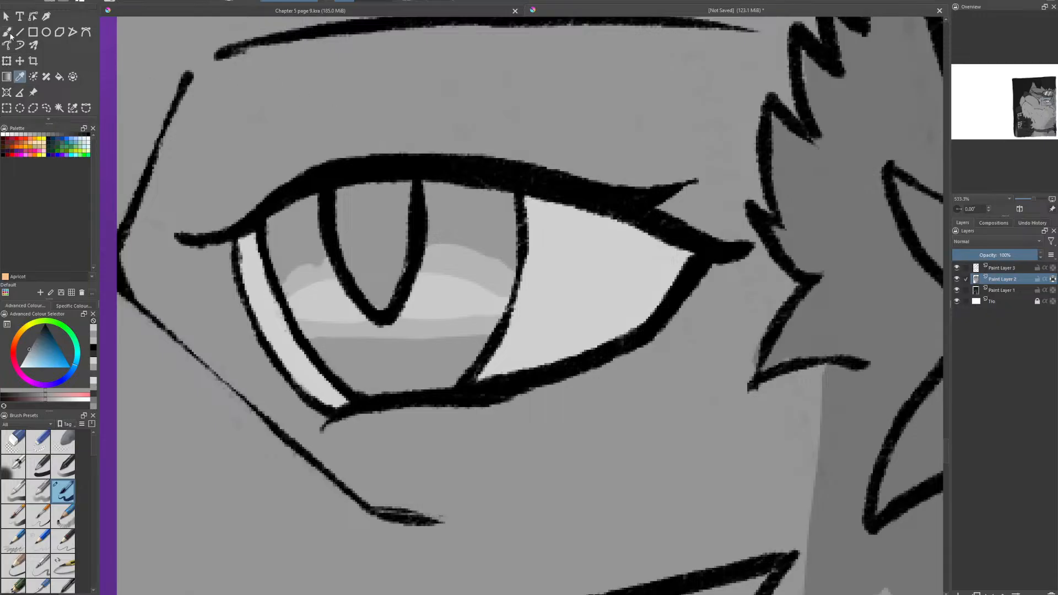
click(33, 343)
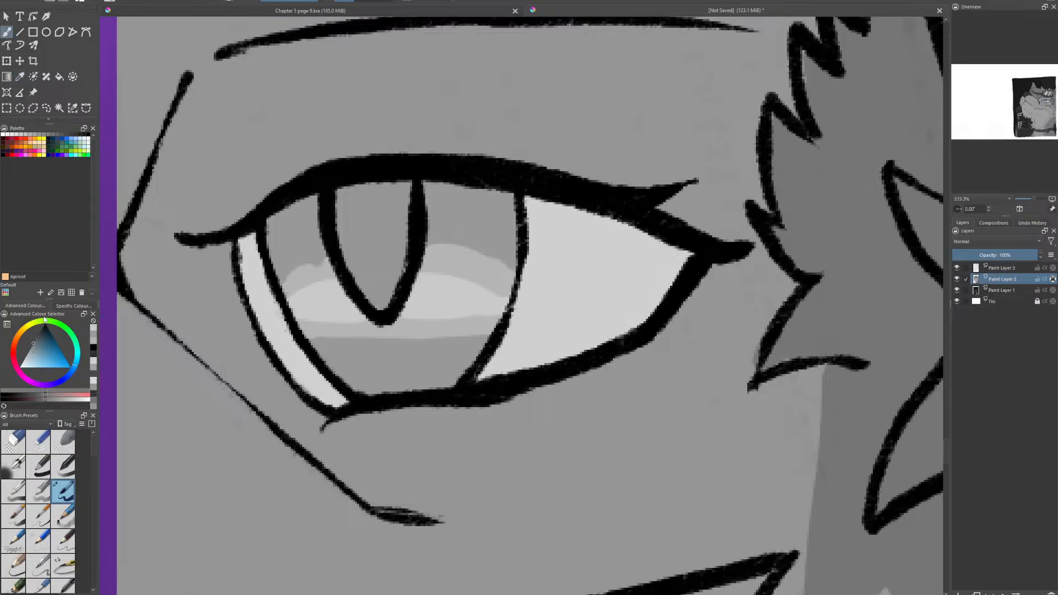
mouse_move(266, 251)
mouse_down()
mouse_move(304, 238)
mouse_move(268, 255)
mouse_move(265, 237)
mouse_move(320, 215)
mouse_up()
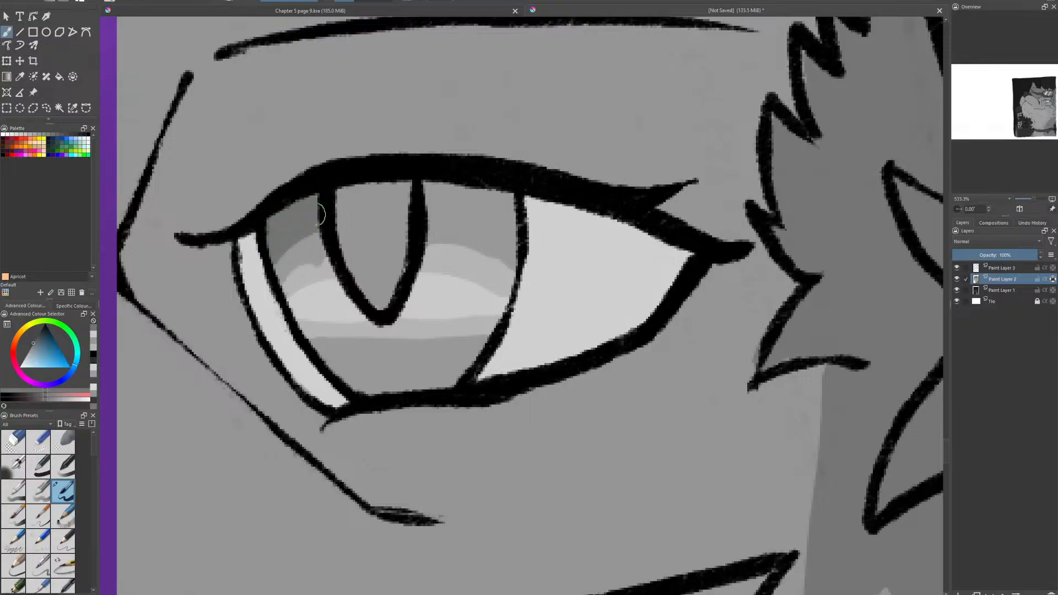
drag(433, 218, 508, 226)
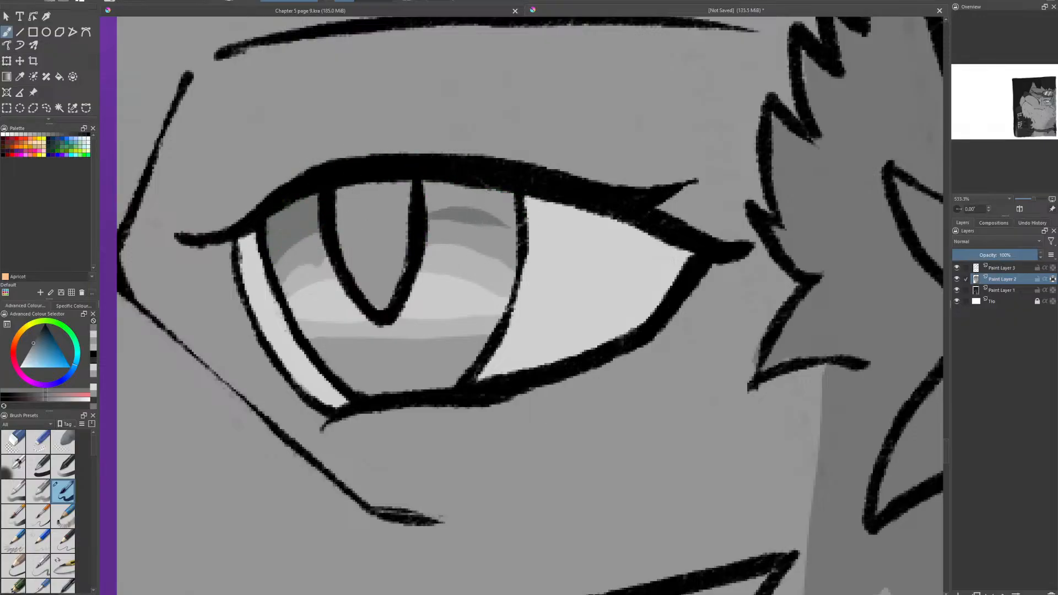
mouse_move(444, 221)
mouse_down()
mouse_move(441, 198)
mouse_move(463, 201)
mouse_move(467, 190)
mouse_move(507, 208)
mouse_up()
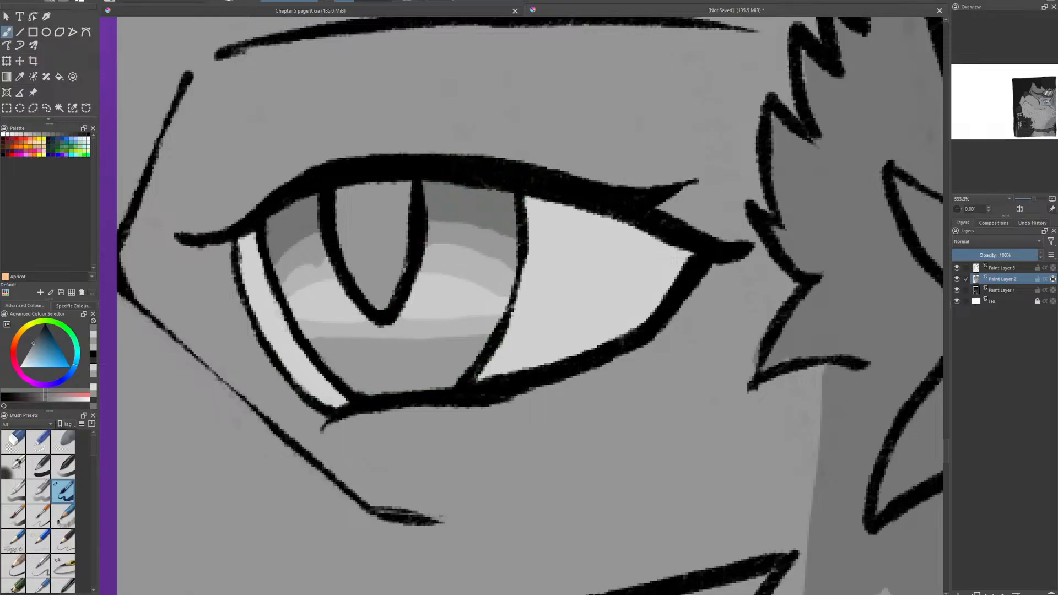
mouse_move(325, 361)
mouse_down()
mouse_move(468, 358)
mouse_move(419, 381)
mouse_move(441, 390)
mouse_move(386, 395)
mouse_up()
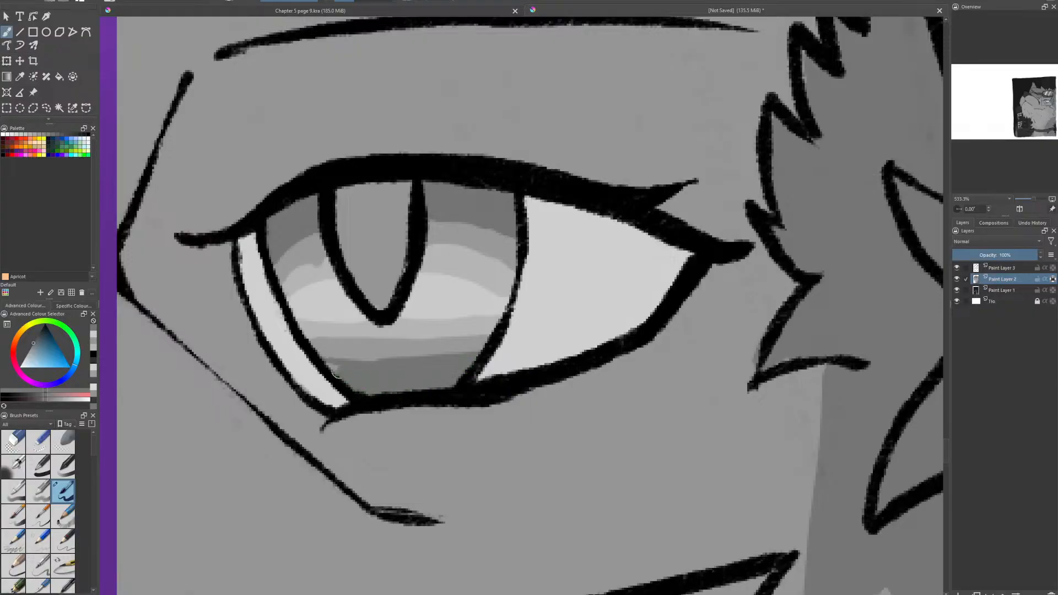
- Choose an even darker gray and paint thin bands along the iris's extreme upper and lower edges
click(38, 335)
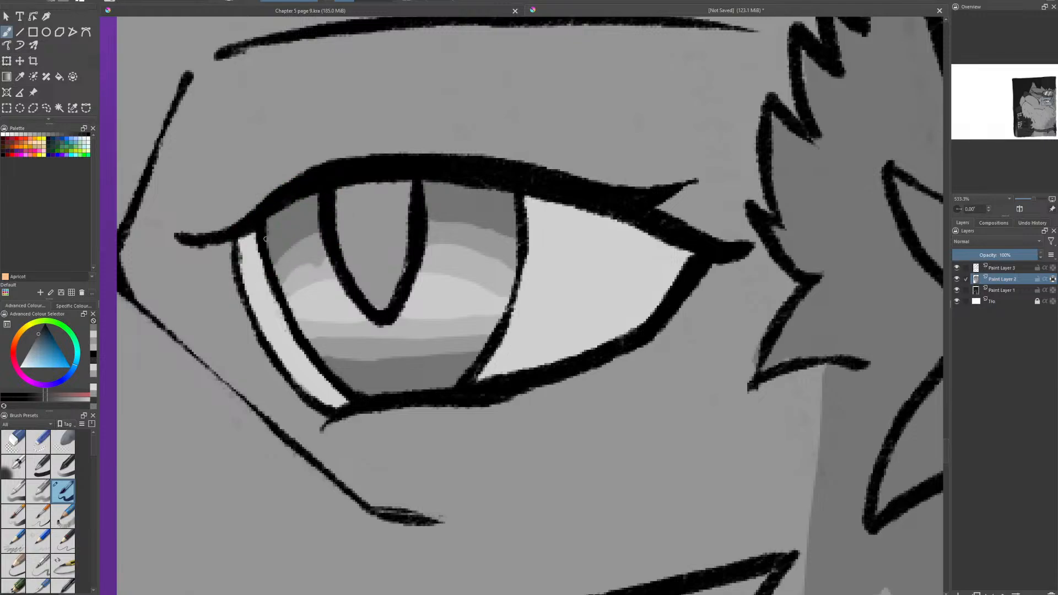
mouse_move(265, 239)
mouse_down()
mouse_move(316, 215)
mouse_move(272, 234)
mouse_move(316, 203)
mouse_up()
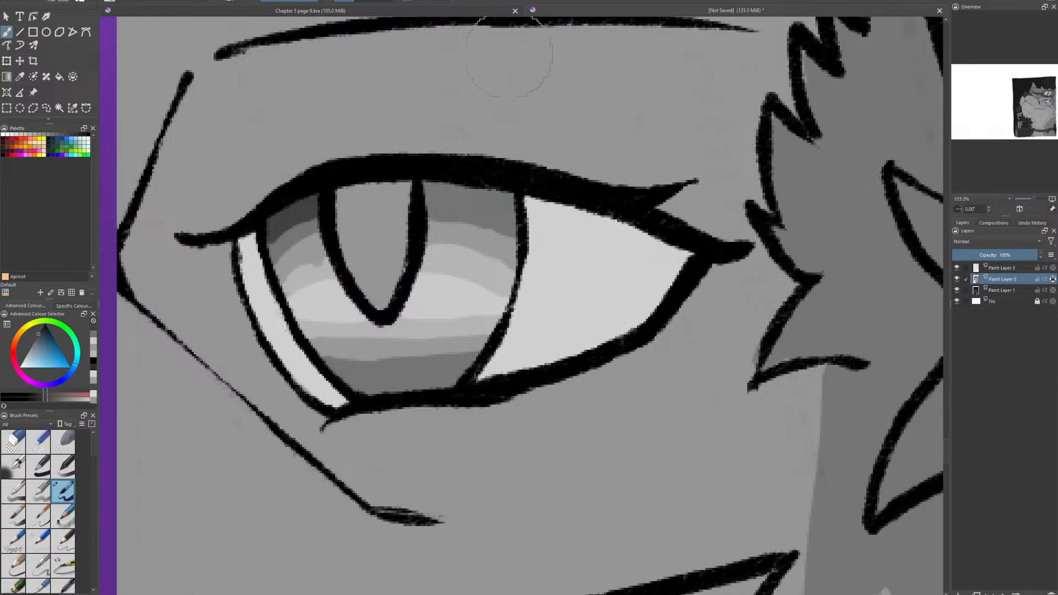
mouse_move(427, 201)
mouse_down()
mouse_move(520, 218)
mouse_move(483, 189)
mouse_move(506, 197)
mouse_move(419, 190)
mouse_up()
mouse_move(333, 378)
mouse_down()
mouse_move(466, 373)
mouse_move(446, 376)
mouse_move(450, 385)
mouse_move(374, 391)
mouse_up()
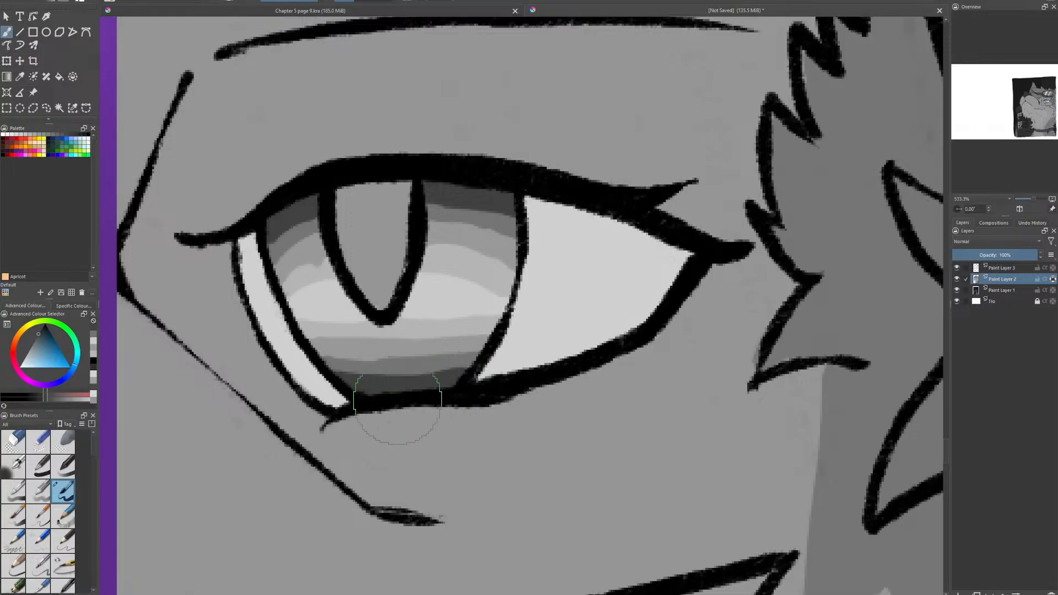
- Pick a near-black gray and fill the whole pupil with it
key(1)
scroll(533, 361, up, 2)
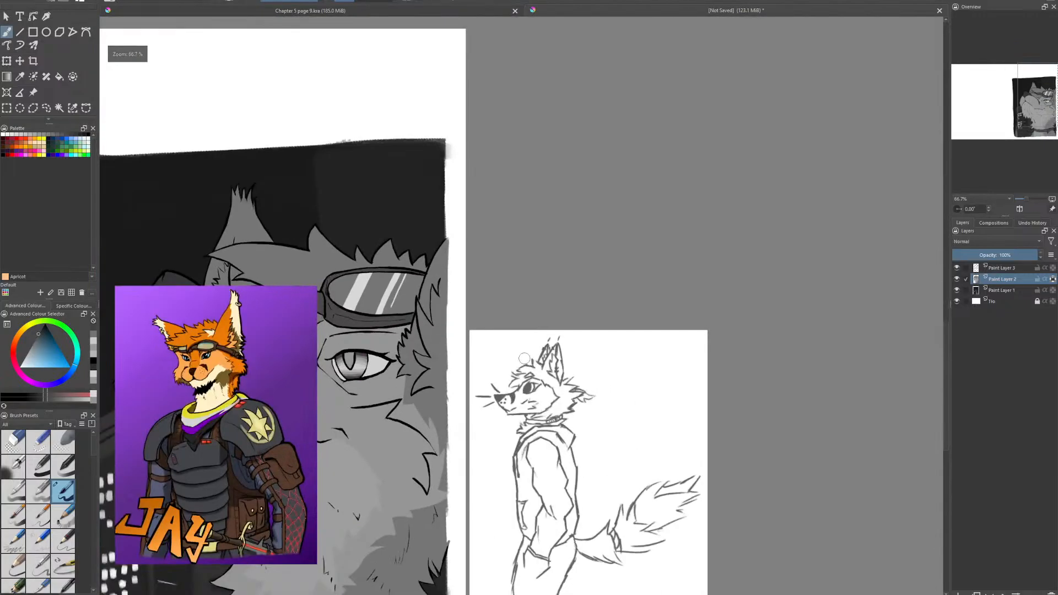
drag(510, 364, 722, 340)
scroll(373, 252, up, 1)
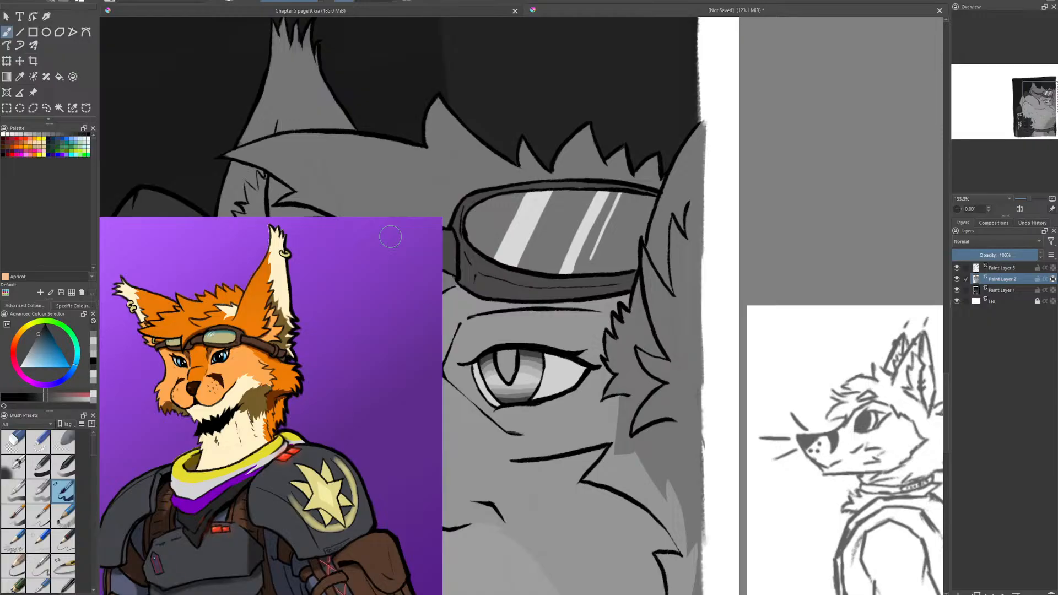
scroll(507, 385, up, 4)
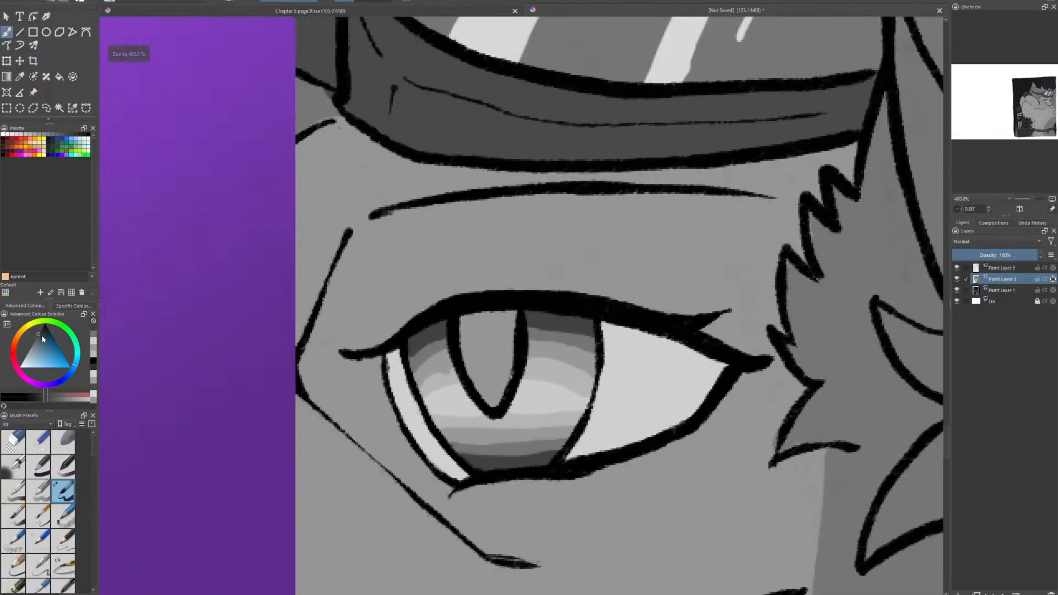
drag(42, 336, 22, 329)
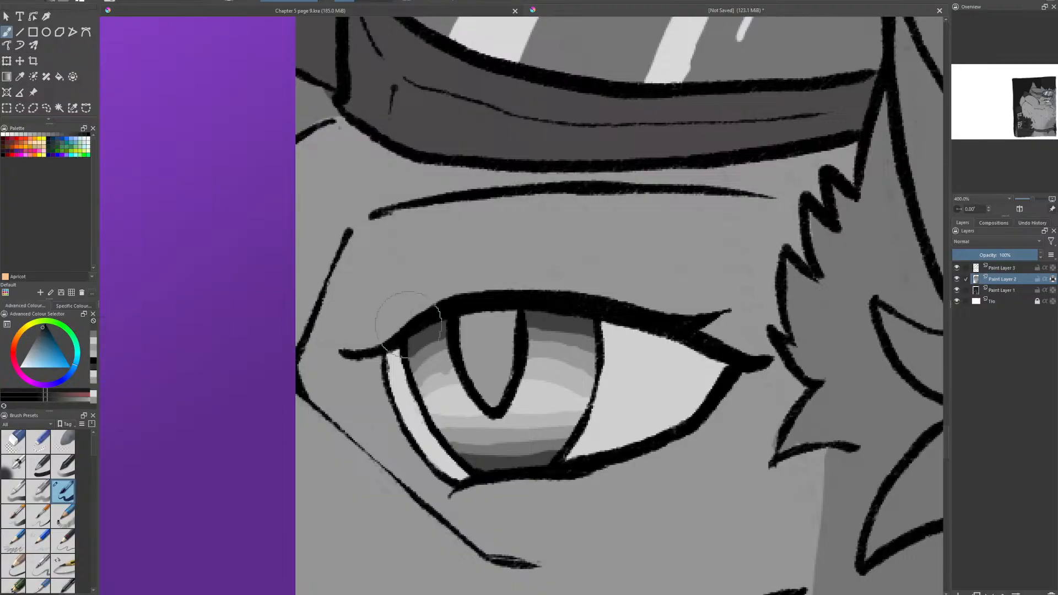
mouse_move(463, 317)
mouse_down()
mouse_move(489, 396)
mouse_move(507, 314)
mouse_move(483, 324)
mouse_move(494, 353)
mouse_up()
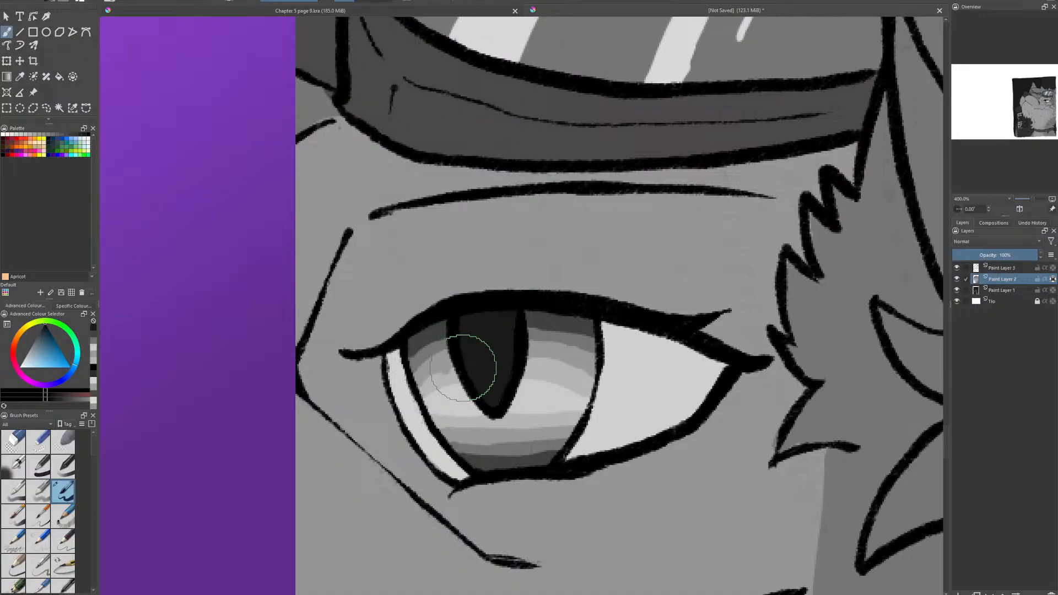
- Thicken the pupil's inner edges with black and shape a narrow near-black gray sliver down its center
mouse_move(460, 360)
mouse_down()
mouse_move(484, 322)
mouse_move(516, 350)
mouse_move(508, 324)
mouse_move(484, 314)
mouse_move(461, 334)
mouse_move(463, 347)
mouse_up()
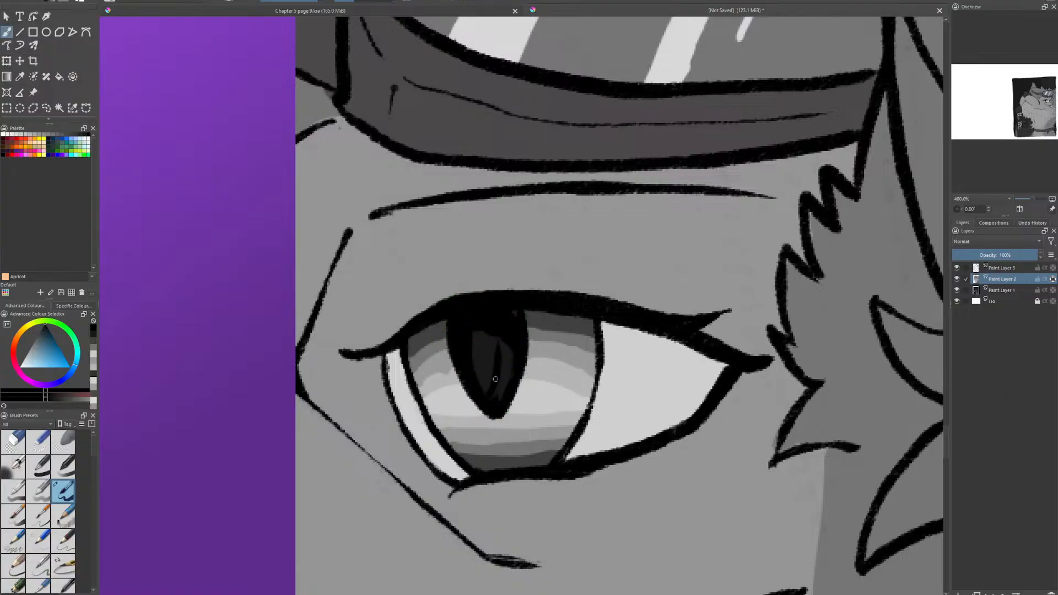
mouse_move(495, 379)
mouse_down()
mouse_move(503, 357)
mouse_move(502, 395)
mouse_move(512, 321)
mouse_move(509, 378)
mouse_move(482, 385)
mouse_up()
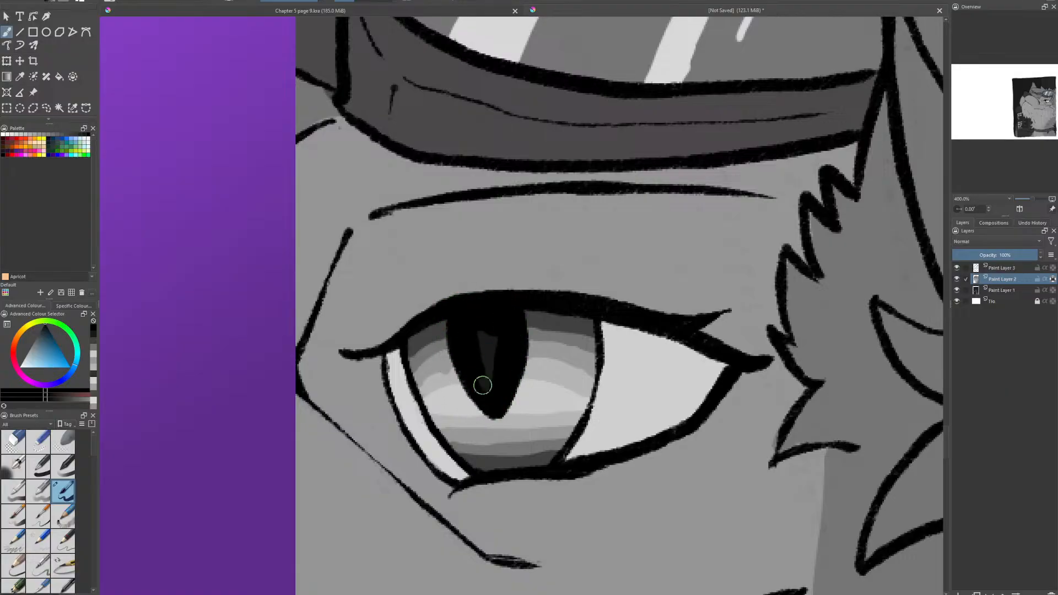
click(42, 327)
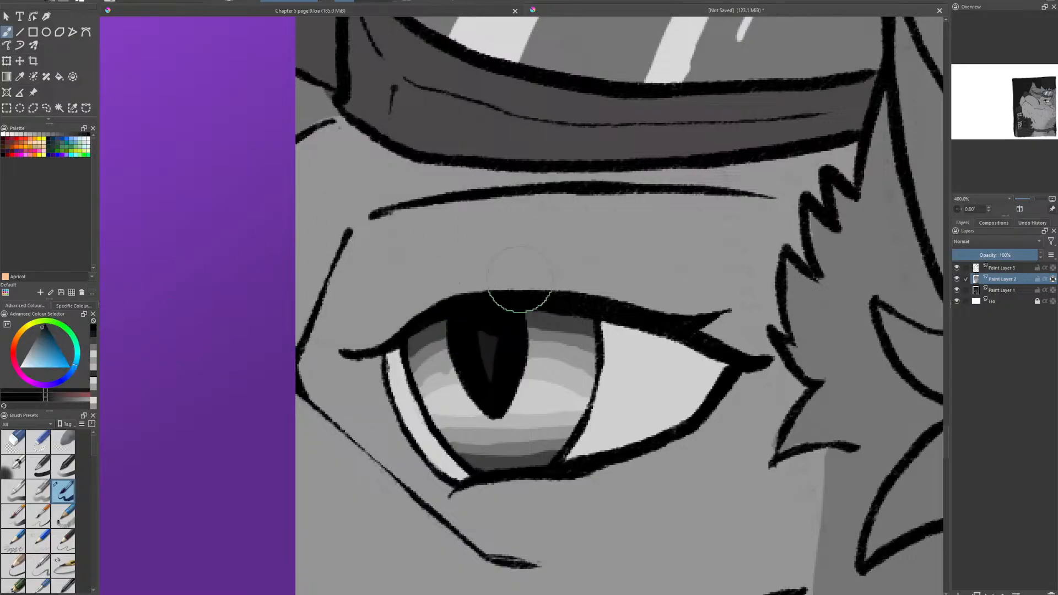
mouse_move(481, 354)
mouse_down()
mouse_move(483, 308)
mouse_move(489, 364)
mouse_up()
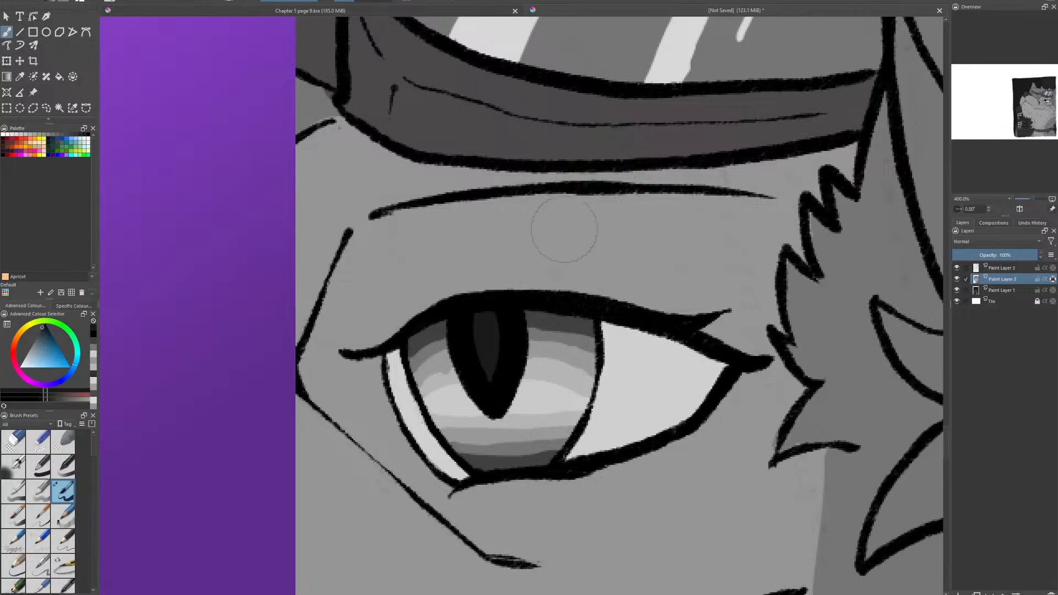
- Switch to a blending brush and smooth the gray bands in the narrow part of the iris left of the pupil
drag(94, 461, 94, 540)
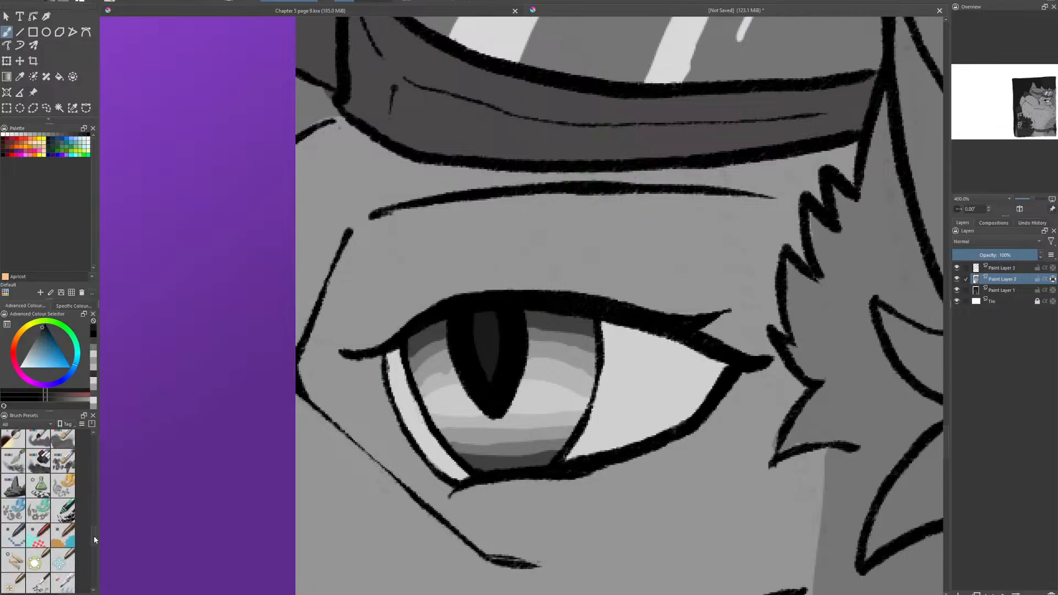
scroll(62, 528, up, 5)
click(63, 527)
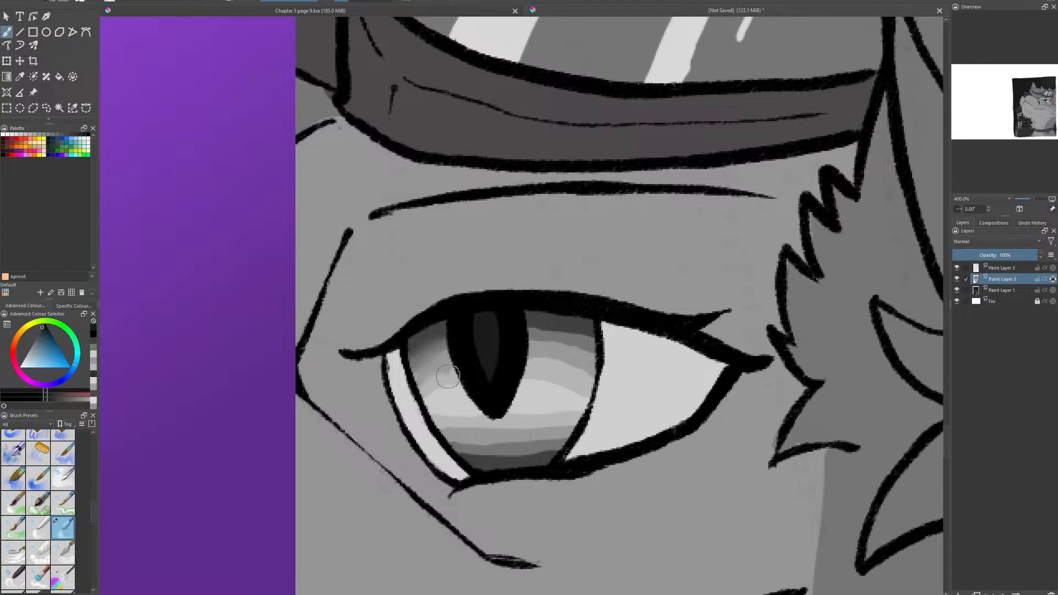
drag(449, 376, 451, 385)
mouse_move(420, 351)
mouse_down()
mouse_move(431, 399)
mouse_move(424, 384)
mouse_up()
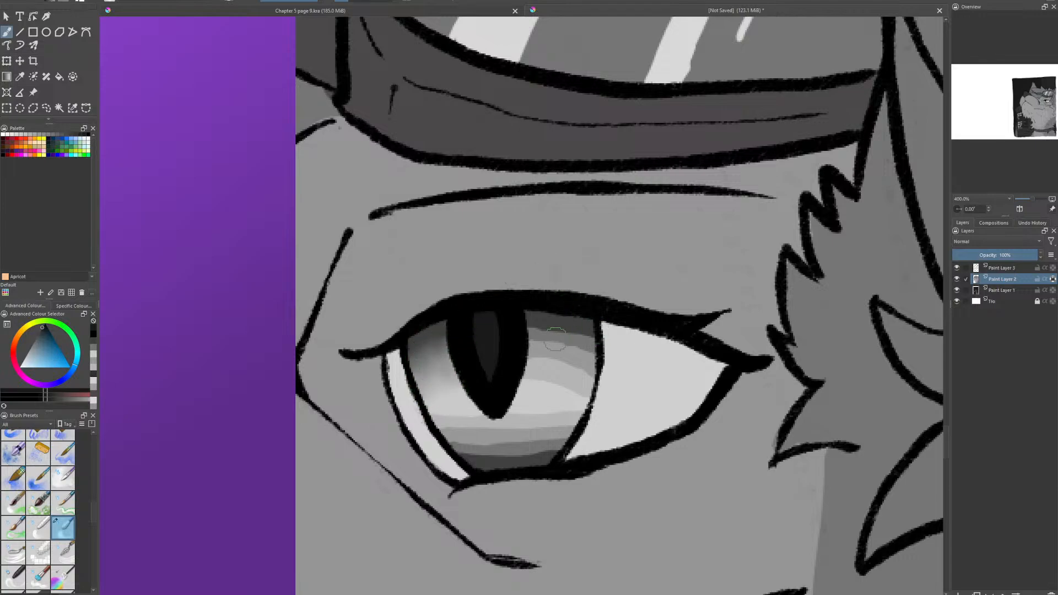
- Blend the gray bands right of the pupil and across the lower iris into a smooth dark-light-dark gradient
drag(555, 337, 586, 344)
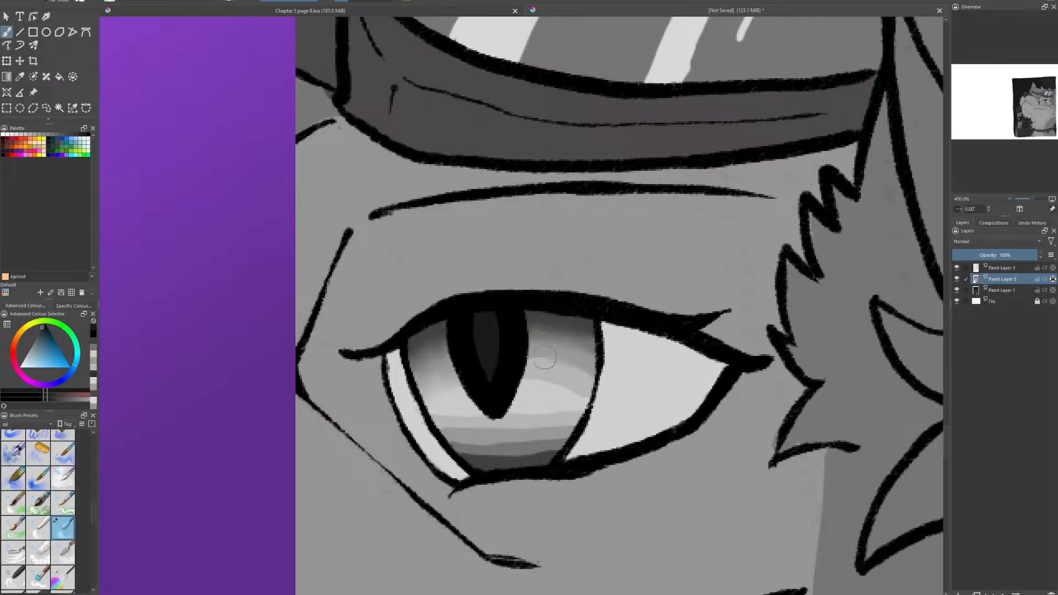
mouse_move(544, 357)
mouse_down()
mouse_move(569, 366)
mouse_move(551, 359)
mouse_move(531, 375)
mouse_move(582, 399)
mouse_move(530, 391)
mouse_move(510, 407)
mouse_move(577, 410)
mouse_move(467, 420)
mouse_move(428, 407)
mouse_move(451, 421)
mouse_move(530, 428)
mouse_move(471, 425)
mouse_move(570, 425)
mouse_move(445, 425)
mouse_move(456, 439)
mouse_move(572, 440)
mouse_move(535, 457)
mouse_up()
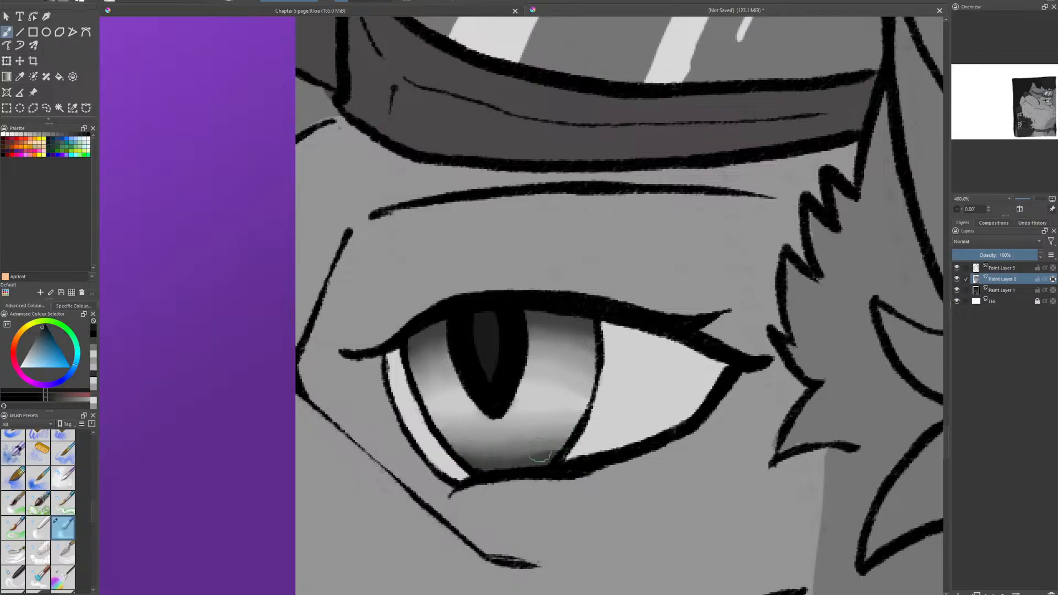
mouse_move(474, 460)
mouse_down()
mouse_move(433, 397)
mouse_move(437, 416)
mouse_move(414, 348)
mouse_move(423, 381)
mouse_move(442, 375)
mouse_move(466, 408)
mouse_move(441, 341)
mouse_move(453, 377)
mouse_move(444, 355)
mouse_move(442, 378)
mouse_move(429, 358)
mouse_move(433, 382)
mouse_move(469, 435)
mouse_up()
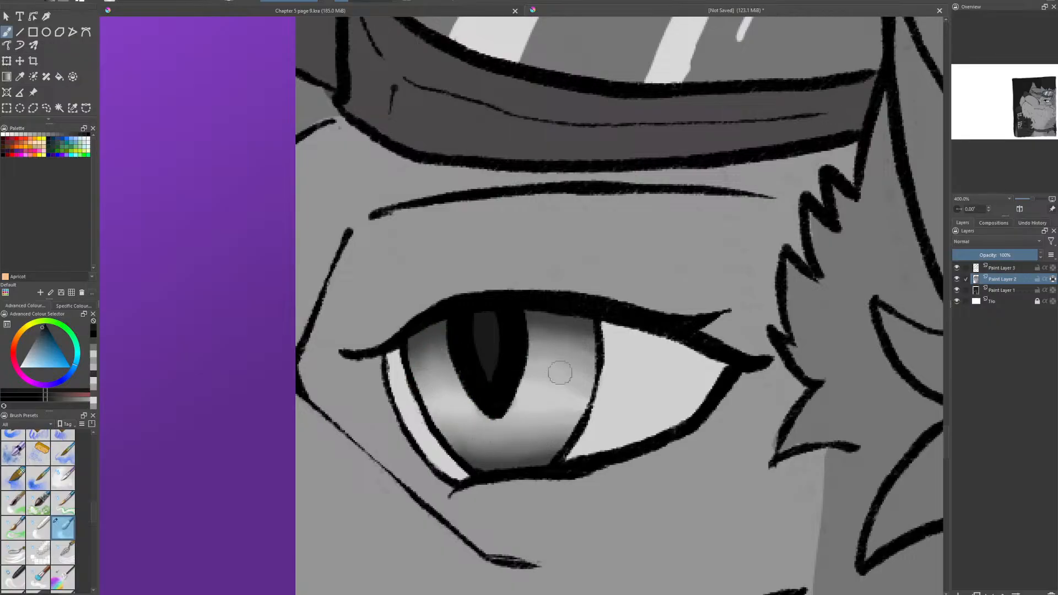
mouse_move(560, 374)
mouse_down()
mouse_move(534, 323)
mouse_move(593, 339)
mouse_up()
mouse_move(536, 401)
mouse_down()
mouse_move(512, 454)
mouse_move(553, 440)
mouse_move(551, 458)
mouse_move(485, 470)
mouse_move(549, 464)
mouse_up()
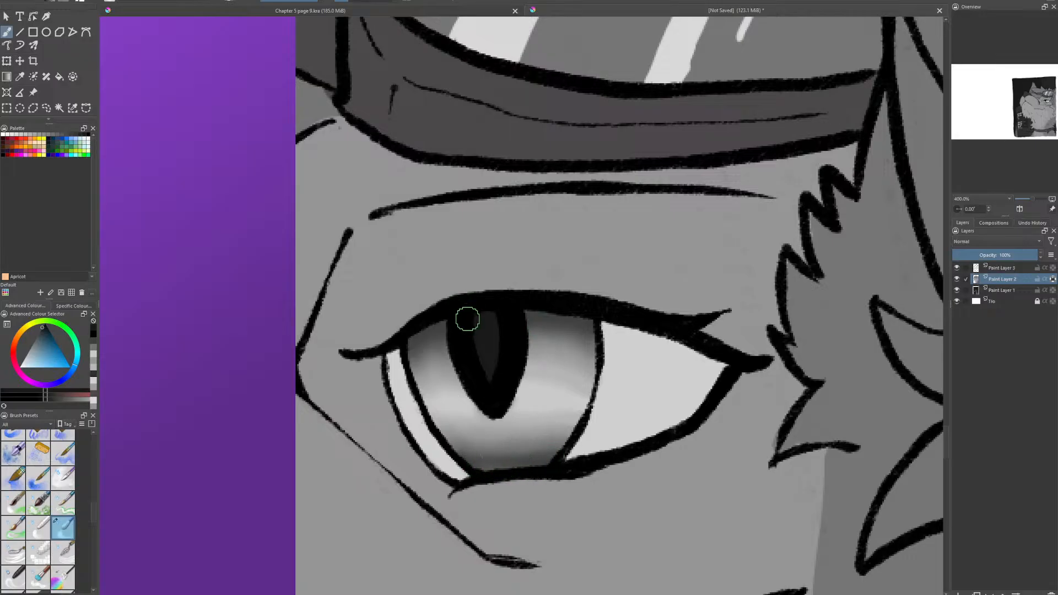
- Blend the pupil's dark gray center softly into its black edges
mouse_move(468, 314)
mouse_down()
mouse_move(492, 383)
mouse_move(470, 310)
mouse_move(492, 393)
mouse_move(474, 317)
mouse_move(487, 384)
mouse_move(495, 309)
mouse_move(501, 369)
mouse_move(495, 324)
mouse_up()
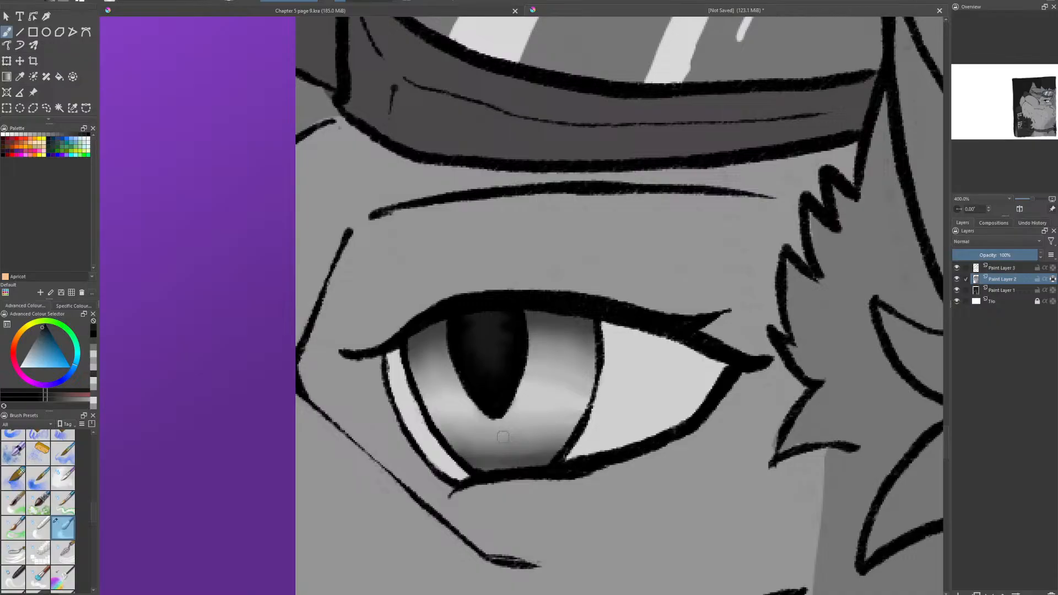
scroll(503, 437, down, 5)
drag(502, 437, 615, 346)
scroll(690, 309, up, 3)
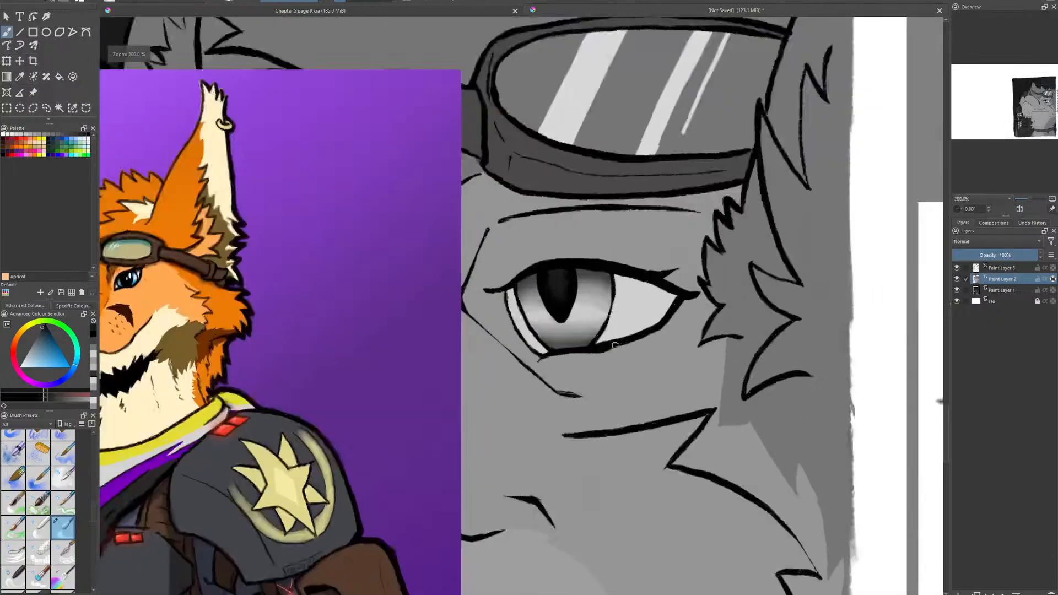
scroll(606, 316, up, 5)
scroll(422, 403, down, 4)
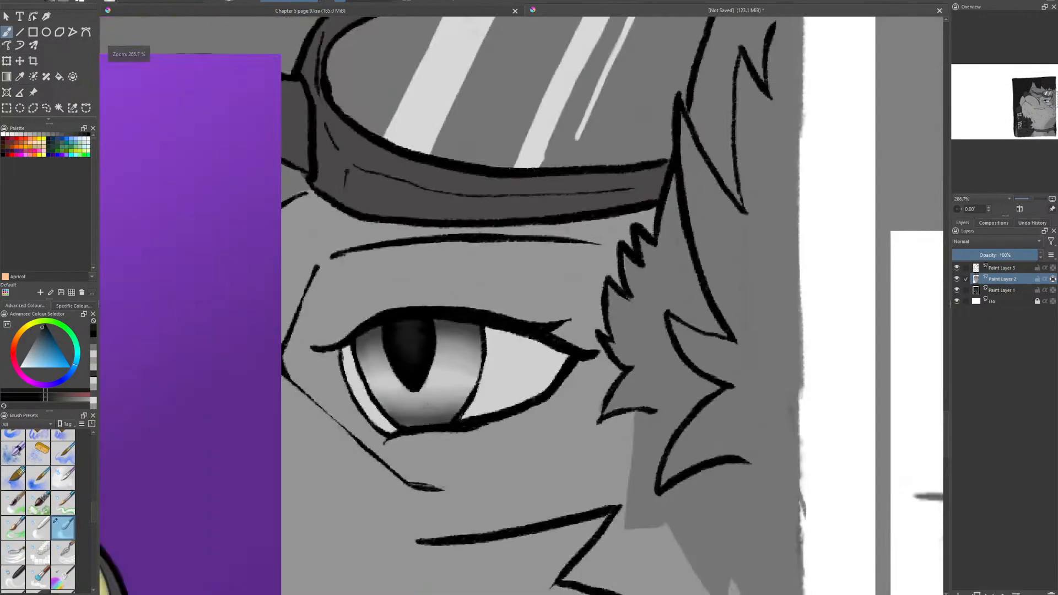
scroll(425, 405, up, 2)
- Choose a square-tipped brush and a recent near-black color, and darken the iris just under the upper lid and along its lower edge
click(93, 341)
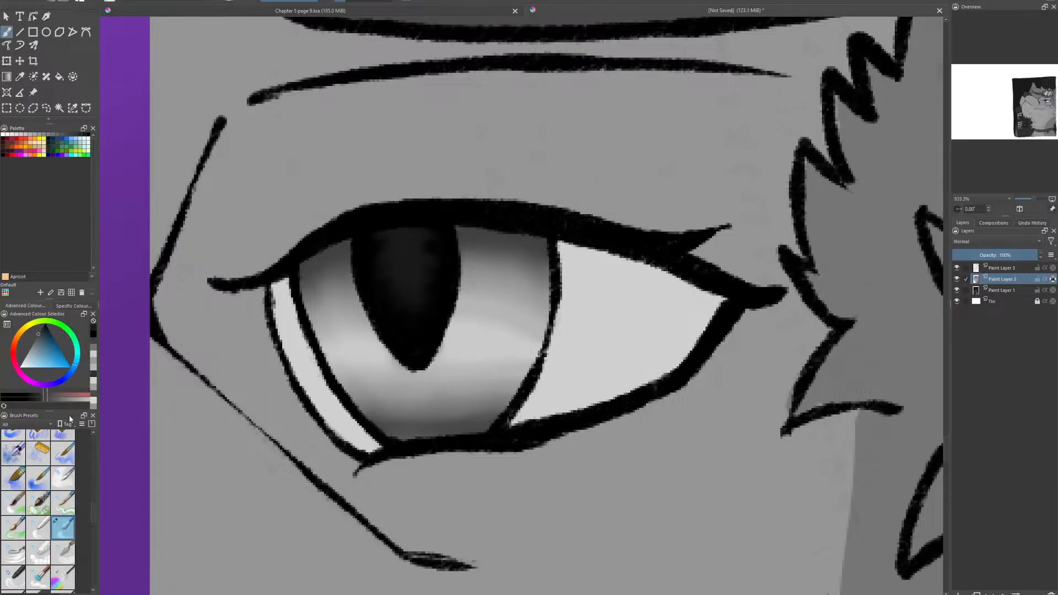
scroll(33, 526, up, 6)
click(63, 502)
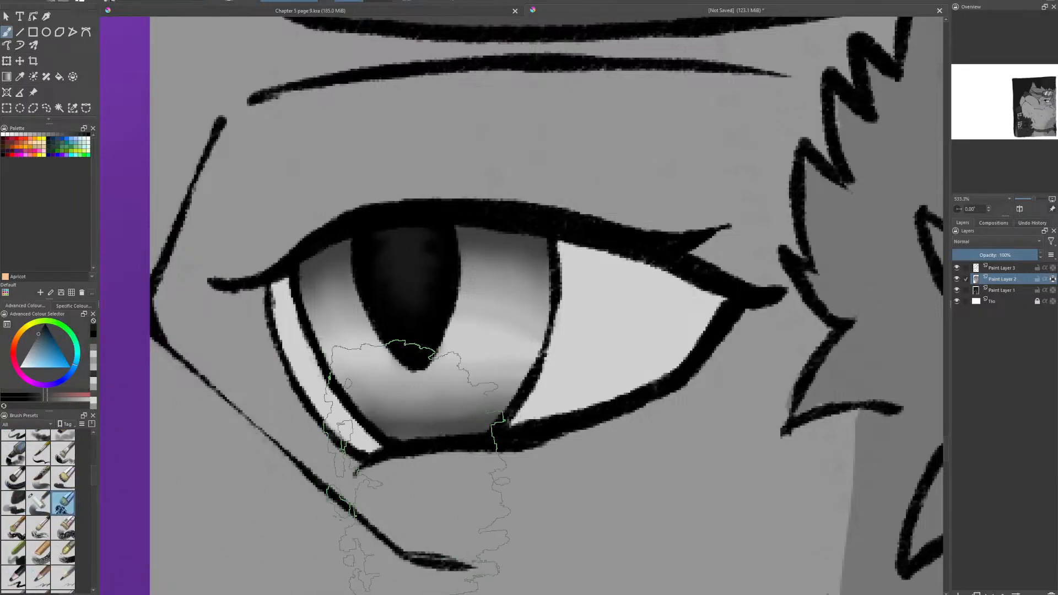
click(37, 491)
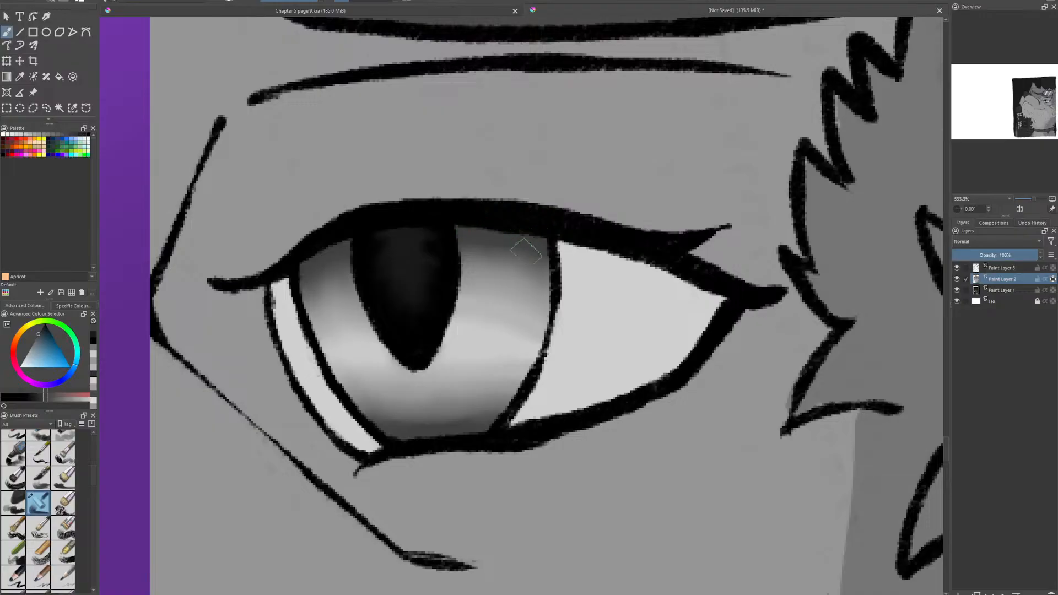
click(93, 340)
mouse_move(304, 261)
mouse_down()
mouse_move(333, 241)
mouse_move(328, 249)
mouse_up()
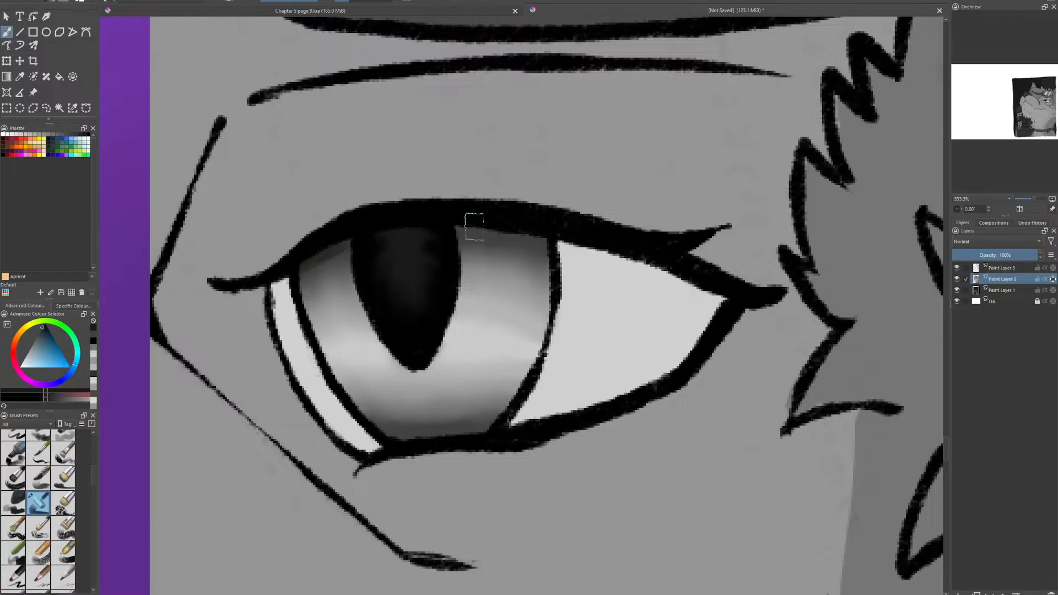
mouse_move(463, 228)
mouse_down()
mouse_move(529, 232)
mouse_move(535, 242)
mouse_up()
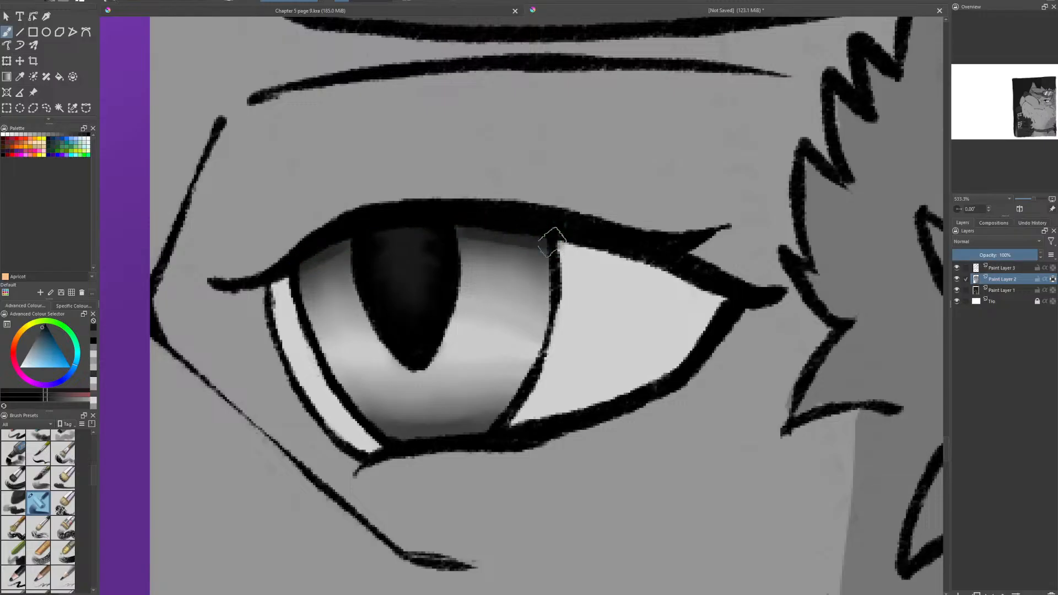
mouse_move(387, 424)
mouse_down()
mouse_move(468, 440)
mouse_move(491, 433)
mouse_up()
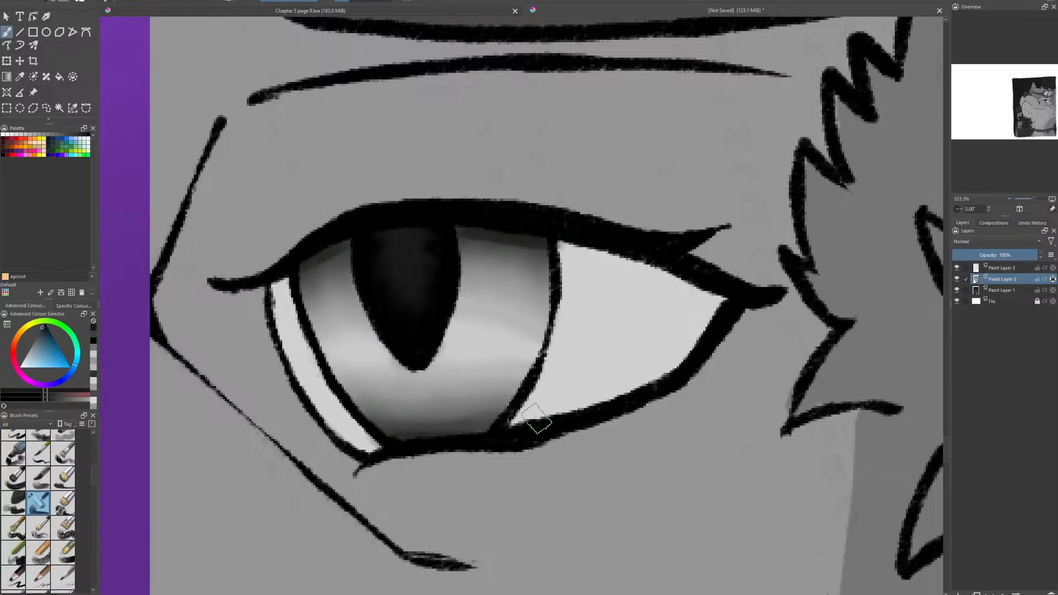
scroll(538, 420, down, 6)
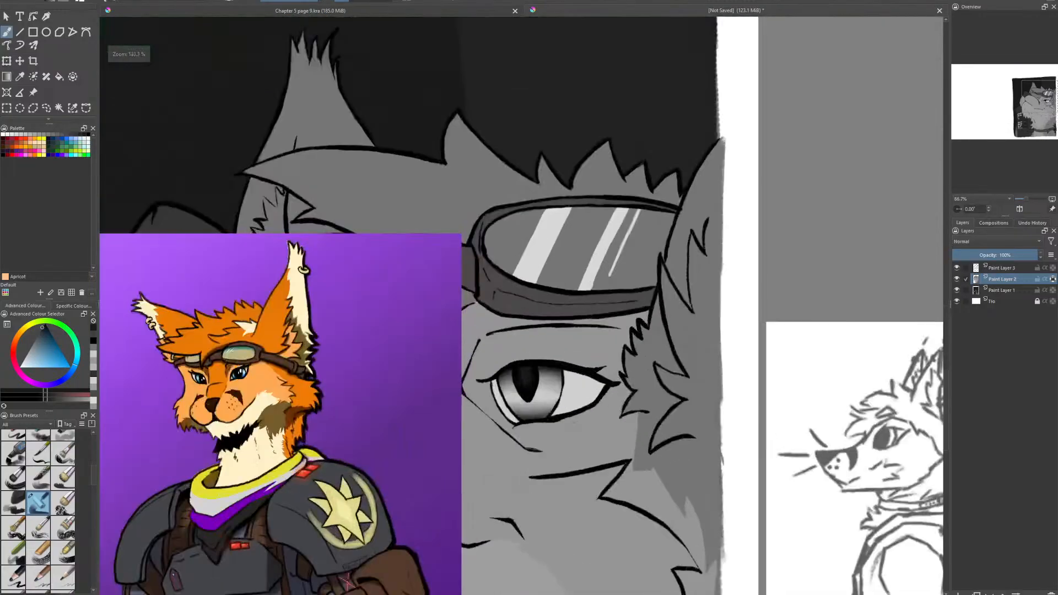
- Sample the eye white's light gray, darken it slightly and paint a lid shadow across the top of the eye white on both sides of the iris
scroll(551, 408, up, 5)
click(20, 77)
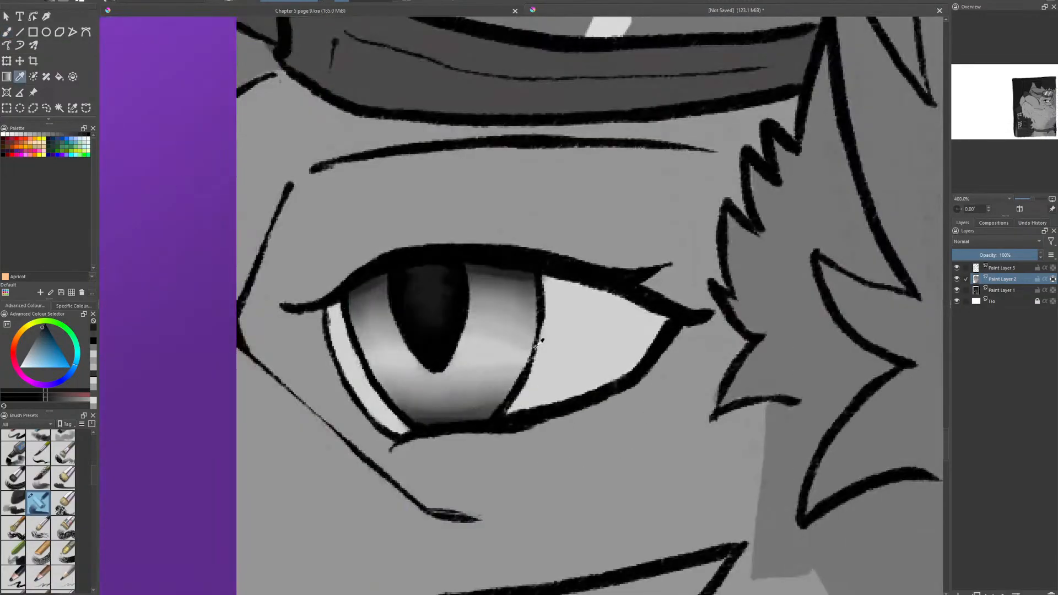
click(565, 362)
click(26, 357)
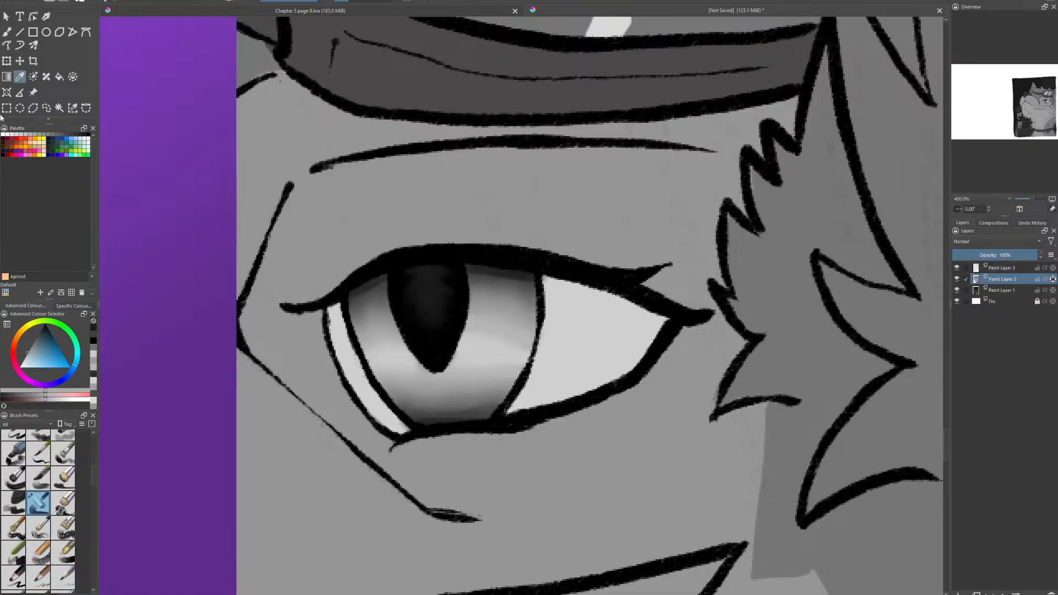
click(8, 32)
mouse_move(330, 318)
mouse_down()
mouse_move(337, 312)
mouse_move(331, 323)
mouse_up()
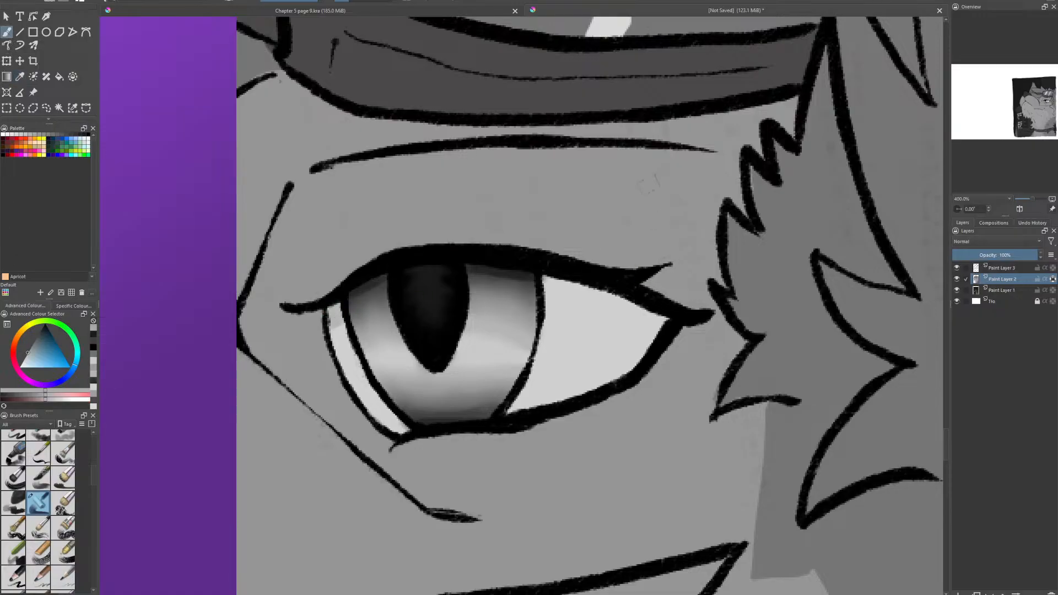
mouse_move(546, 297)
mouse_down()
mouse_move(667, 322)
mouse_move(551, 284)
mouse_move(585, 290)
mouse_move(664, 321)
mouse_move(570, 292)
mouse_move(659, 325)
mouse_up()
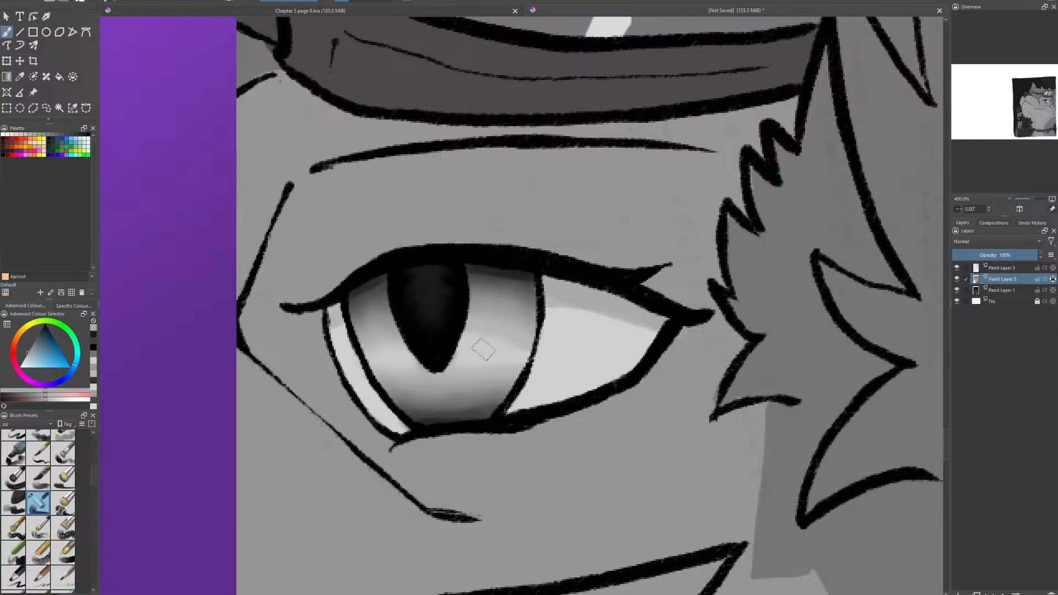
- Sample the fur gray, darken it and fill the upper eyelid between the crease line and the lash line
scroll(484, 350, down, 5)
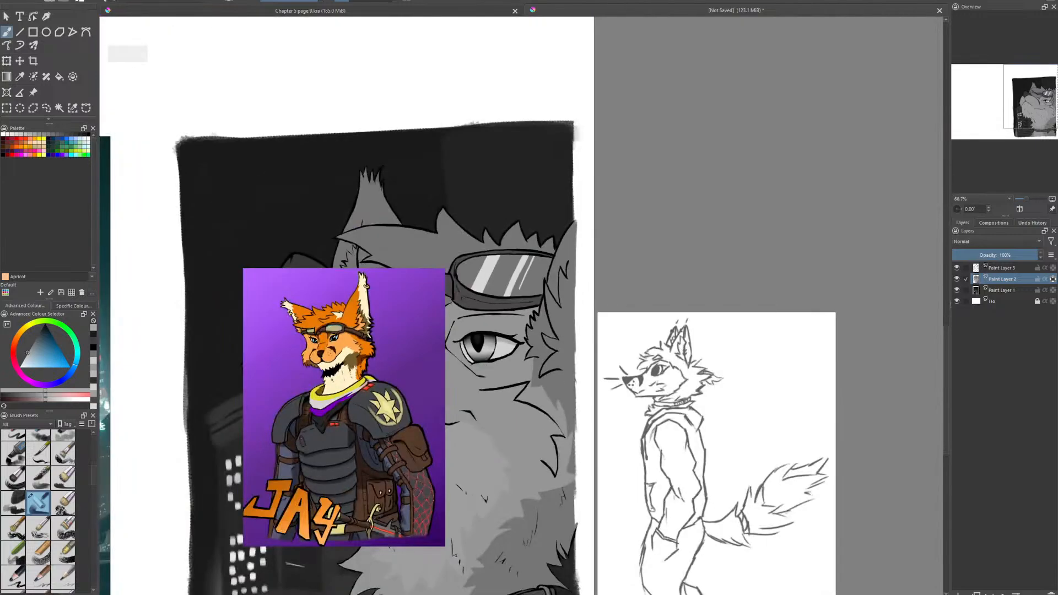
scroll(488, 350, up, 6)
scroll(506, 338, down, 3)
scroll(374, 274, up, 2)
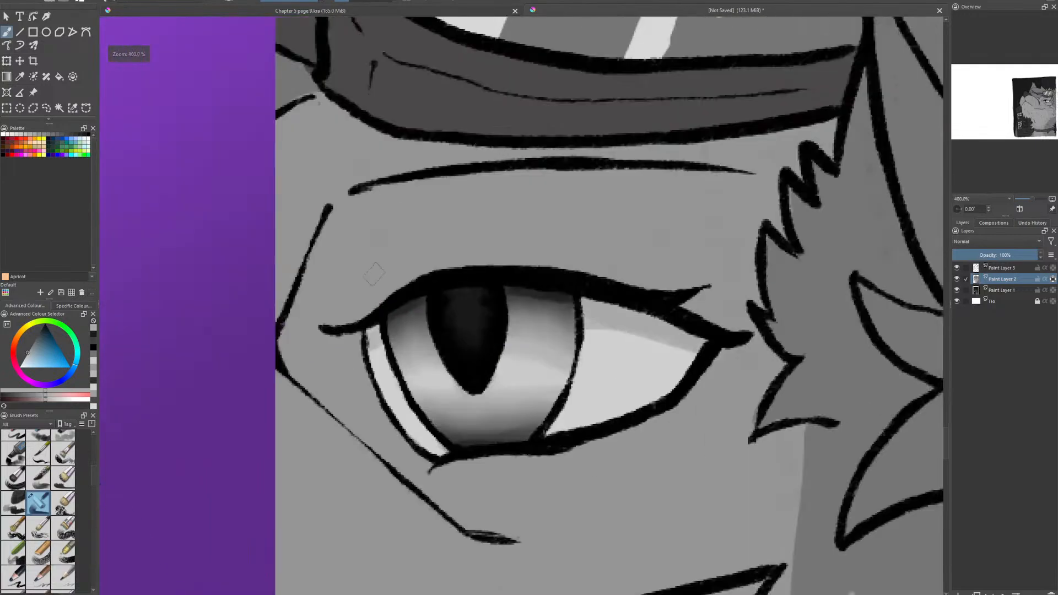
click(20, 77)
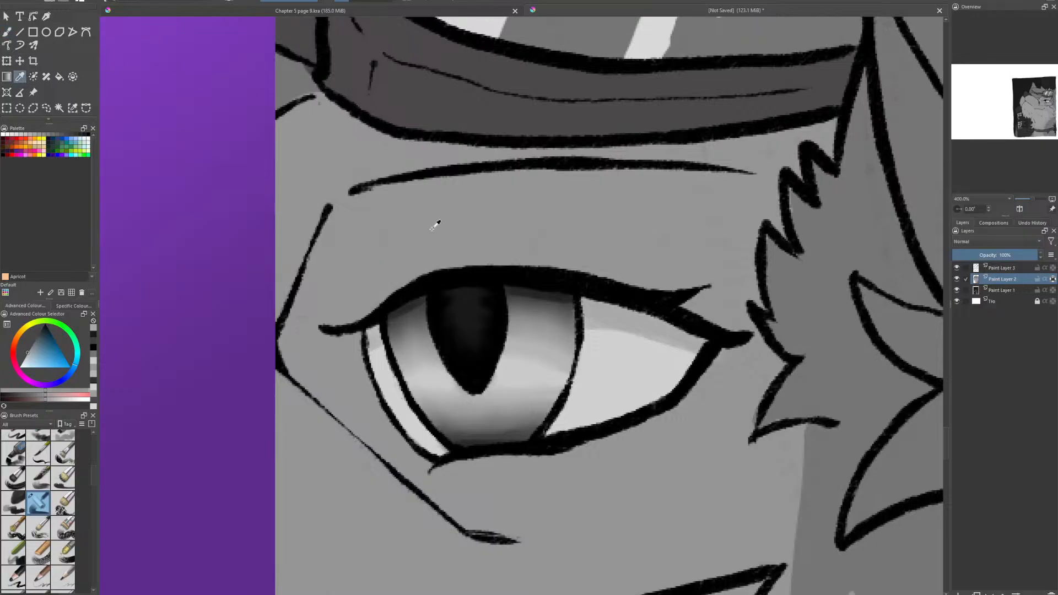
click(34, 341)
key(b)
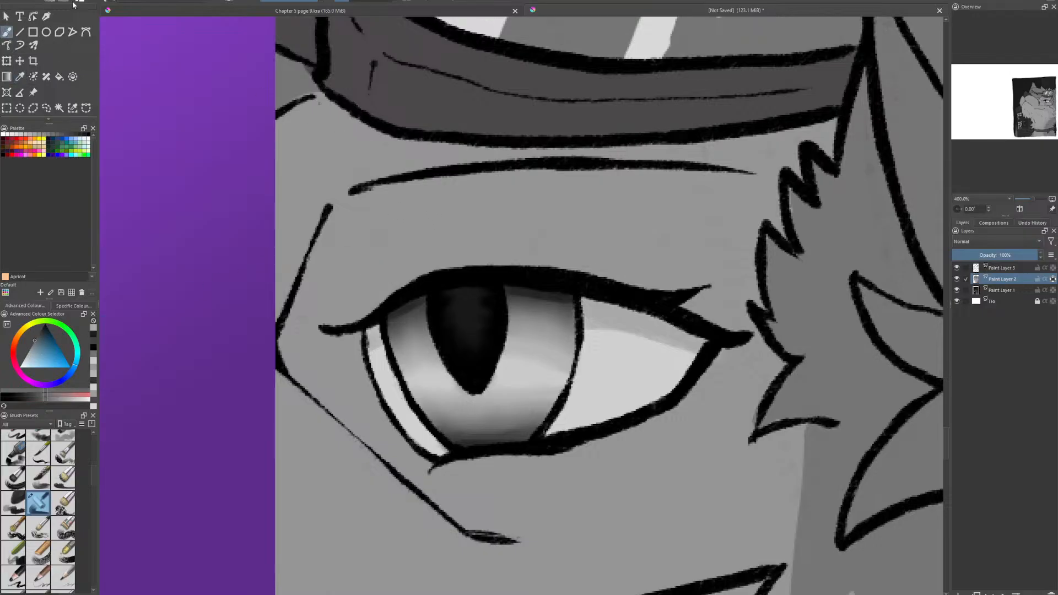
mouse_move(274, 354)
mouse_down()
mouse_move(331, 294)
mouse_move(306, 329)
mouse_move(277, 338)
mouse_move(376, 296)
mouse_move(353, 323)
mouse_move(373, 280)
mouse_move(300, 312)
mouse_move(341, 225)
mouse_move(376, 275)
mouse_move(434, 228)
mouse_move(524, 244)
mouse_up()
mouse_move(430, 267)
mouse_down()
mouse_move(592, 253)
mouse_move(742, 317)
mouse_move(752, 309)
mouse_move(735, 263)
mouse_move(746, 301)
mouse_move(749, 221)
mouse_move(768, 191)
mouse_move(763, 179)
mouse_move(603, 168)
mouse_move(385, 186)
mouse_move(325, 243)
mouse_move(351, 193)
mouse_move(336, 283)
mouse_move(402, 196)
mouse_up()
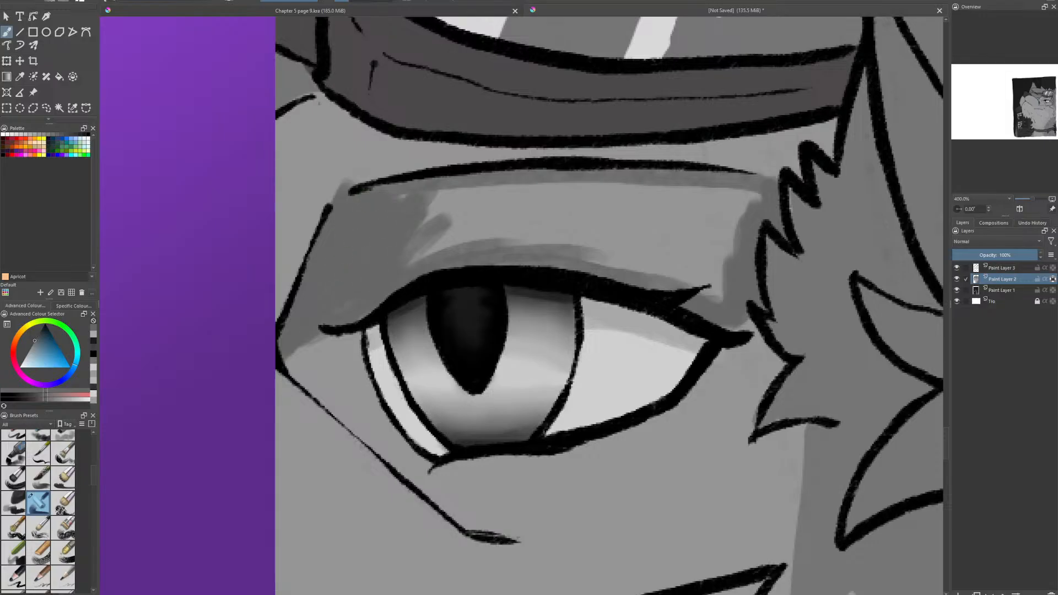
mouse_move(338, 326)
mouse_down()
mouse_move(435, 243)
mouse_move(537, 217)
mouse_move(422, 229)
mouse_move(551, 184)
mouse_move(716, 190)
mouse_move(556, 199)
mouse_move(641, 212)
mouse_move(689, 264)
mouse_move(644, 281)
mouse_move(686, 298)
mouse_up()
mouse_move(712, 205)
mouse_down()
mouse_move(735, 203)
mouse_move(703, 286)
mouse_move(683, 202)
mouse_move(668, 241)
mouse_move(647, 197)
mouse_move(633, 228)
mouse_up()
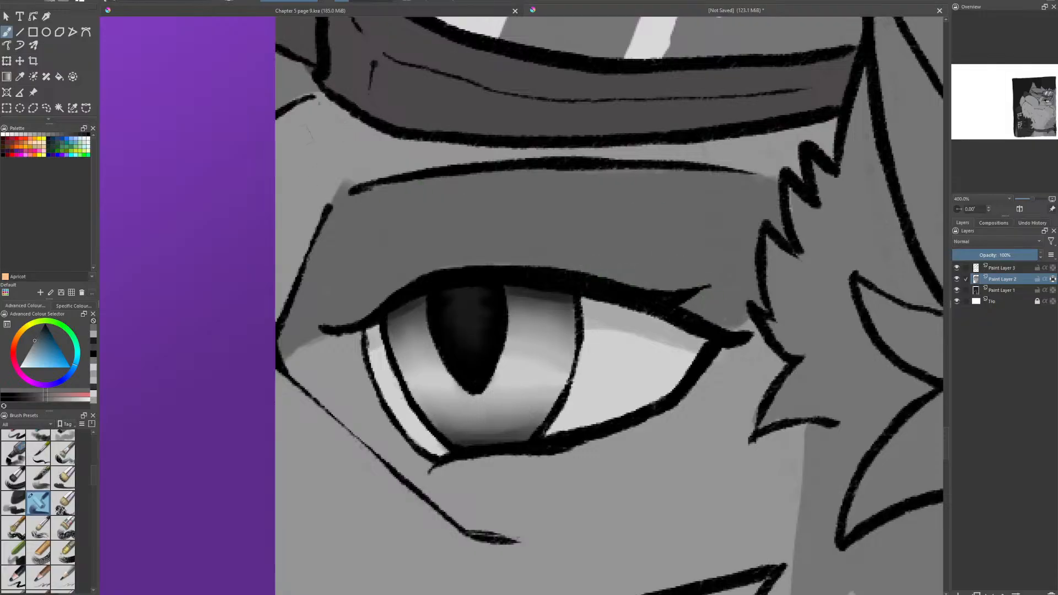
- Repaint the spill outside the lid's inner corner in fur gray, and use a blending brush to soften the eyelid shade at both eye corners
ctrl+click(345, 138)
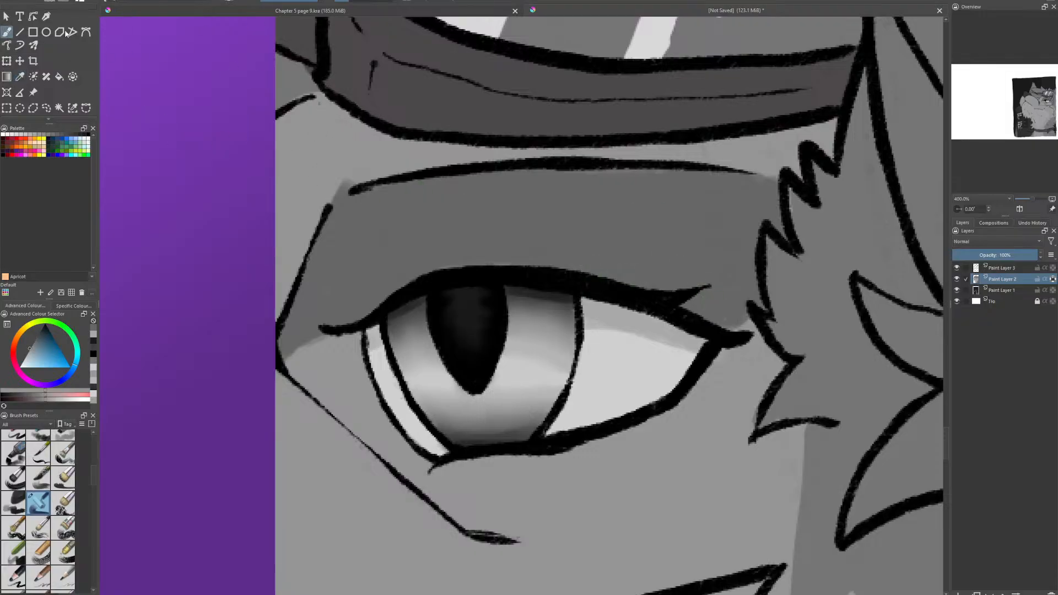
drag(326, 179, 351, 182)
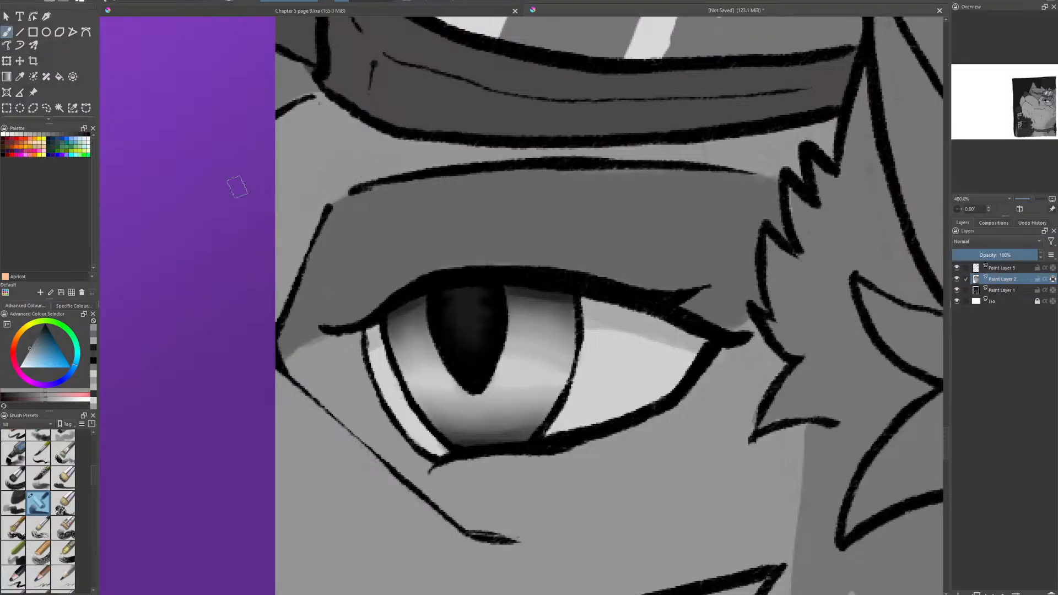
drag(94, 473, 94, 514)
click(66, 502)
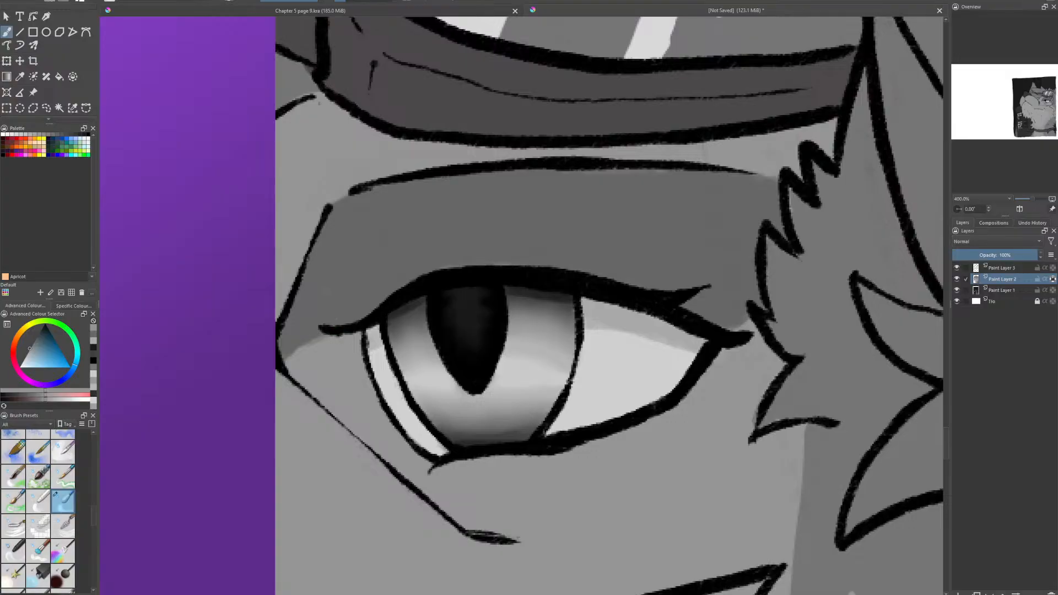
mouse_move(340, 332)
mouse_down()
mouse_move(299, 356)
mouse_move(343, 330)
mouse_up()
drag(731, 325, 740, 313)
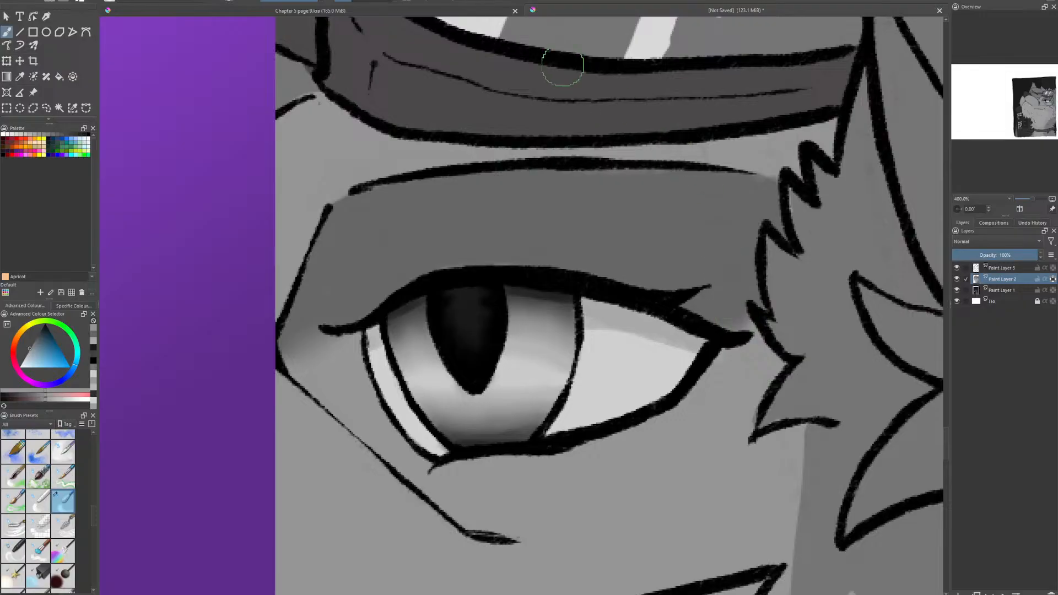
- Move the purple character reference image away from the fox's face toward the city reference
scroll(591, 216, down, 6)
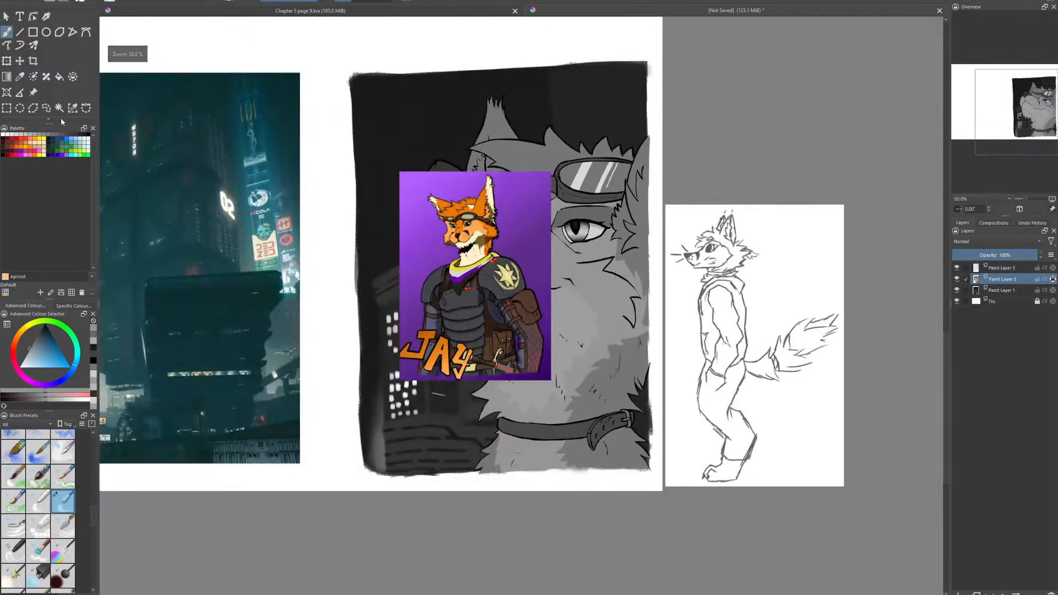
click(33, 92)
drag(474, 248, 307, 256)
- Sample the eyelid's dark gray, choose a round painting brush and fill the small tufted shape between the muzzle line and the brow
scroll(504, 144, up, 2)
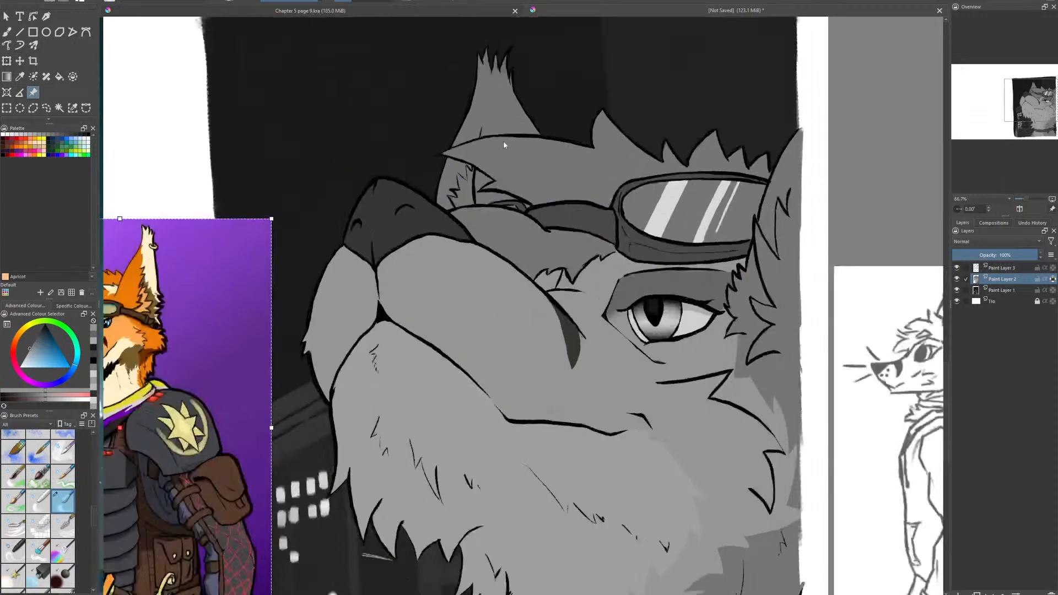
click(7, 32)
click(34, 76)
scroll(584, 254, up, 2)
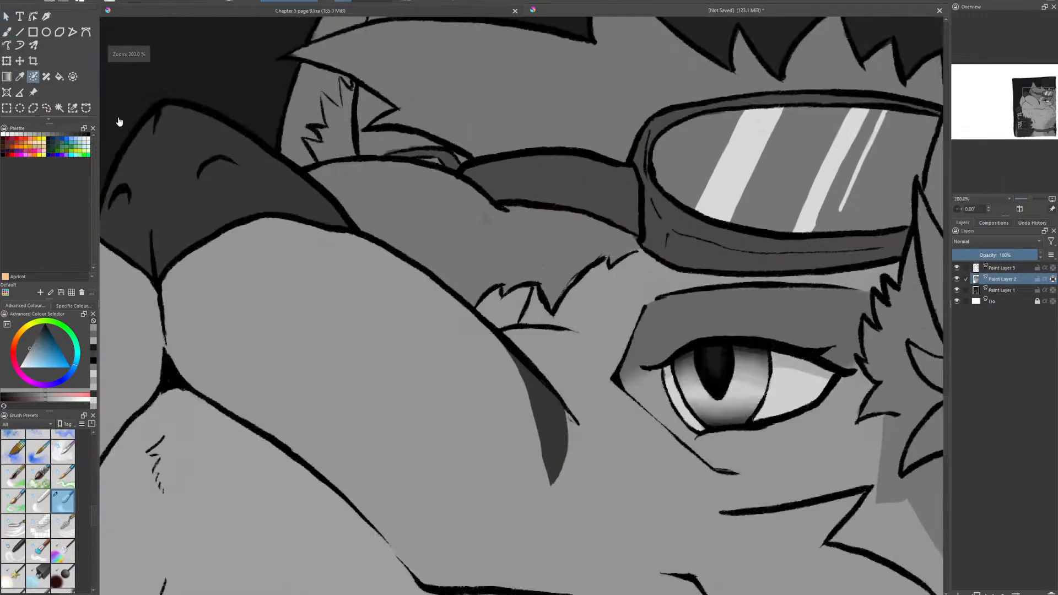
click(20, 76)
click(664, 329)
click(7, 32)
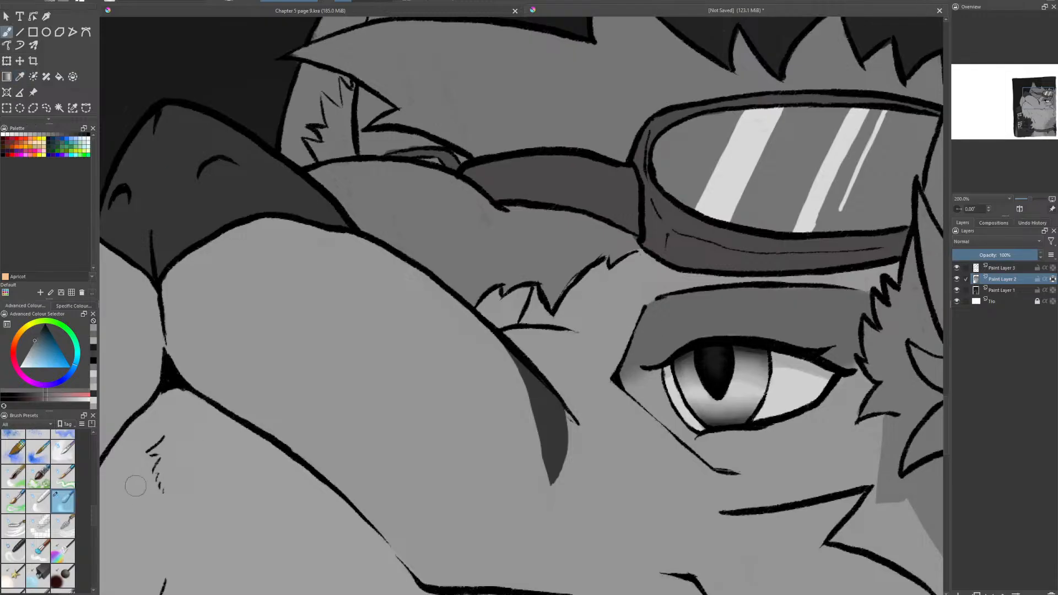
scroll(34, 503, up, 3)
scroll(63, 502, up, 5)
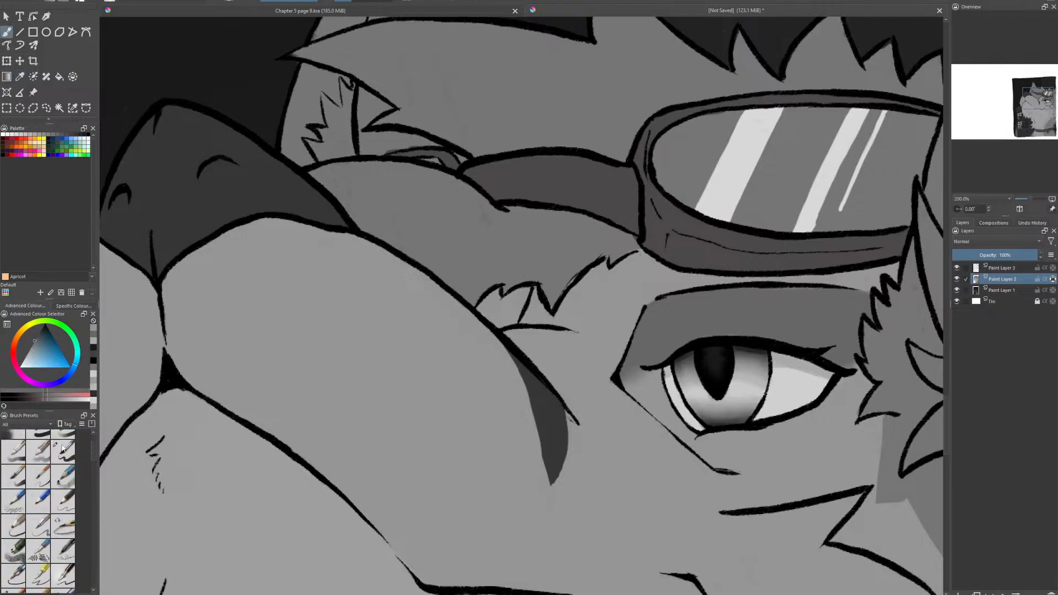
scroll(33, 524, down, 3)
click(14, 525)
scroll(546, 348, up, 2)
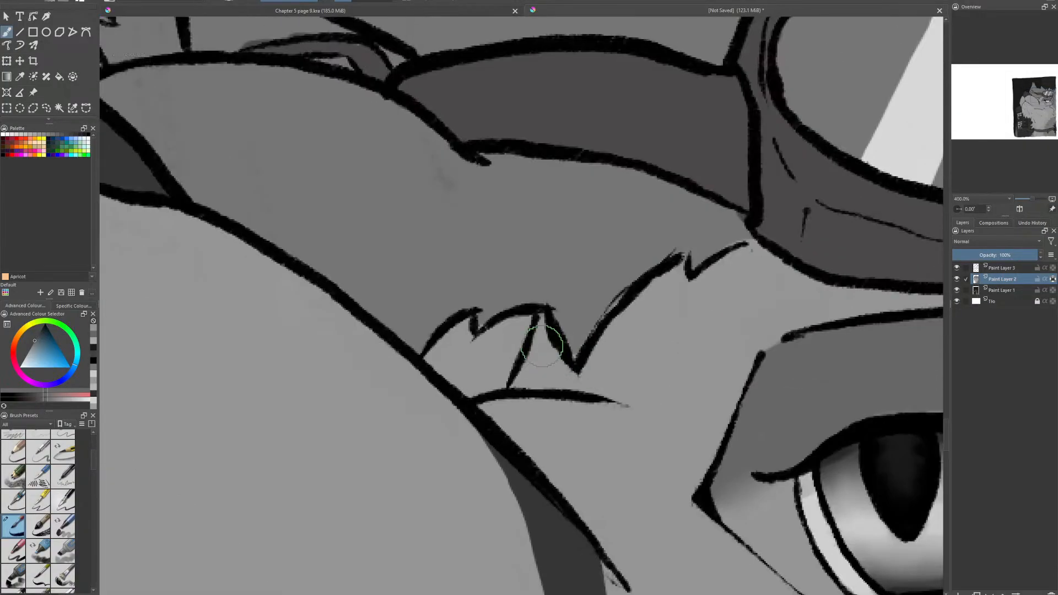
mouse_move(480, 374)
mouse_down()
mouse_move(434, 360)
mouse_move(453, 362)
mouse_move(453, 331)
mouse_move(482, 347)
mouse_move(529, 319)
mouse_move(492, 370)
mouse_up()
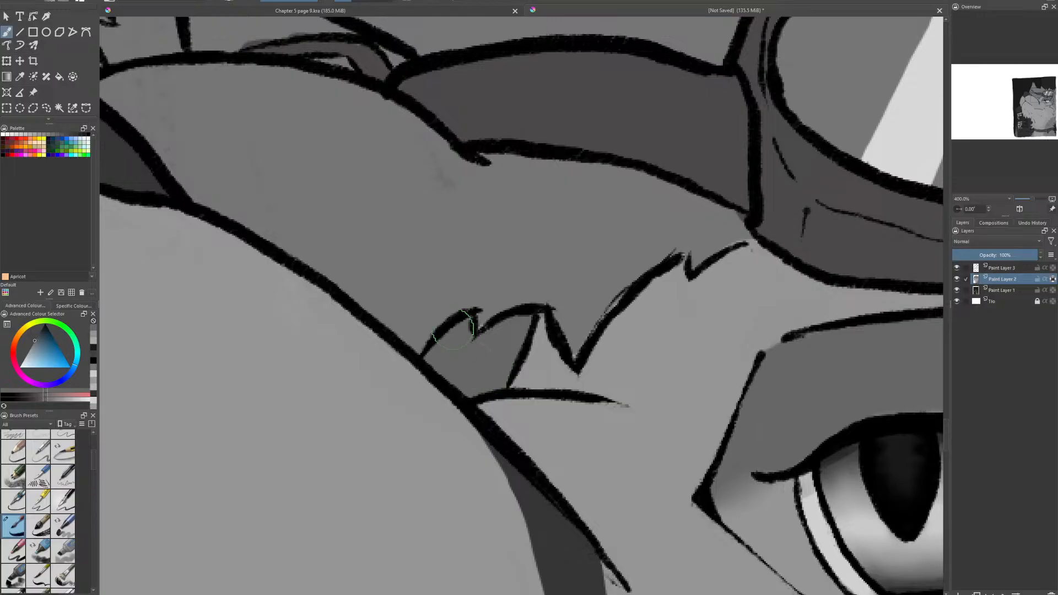
- Add a new paint layer above Paint Layer 3, choose white and an inking brush, and paint a small highlight in the pupil's upper right
key(1)
scroll(552, 343, down, 2)
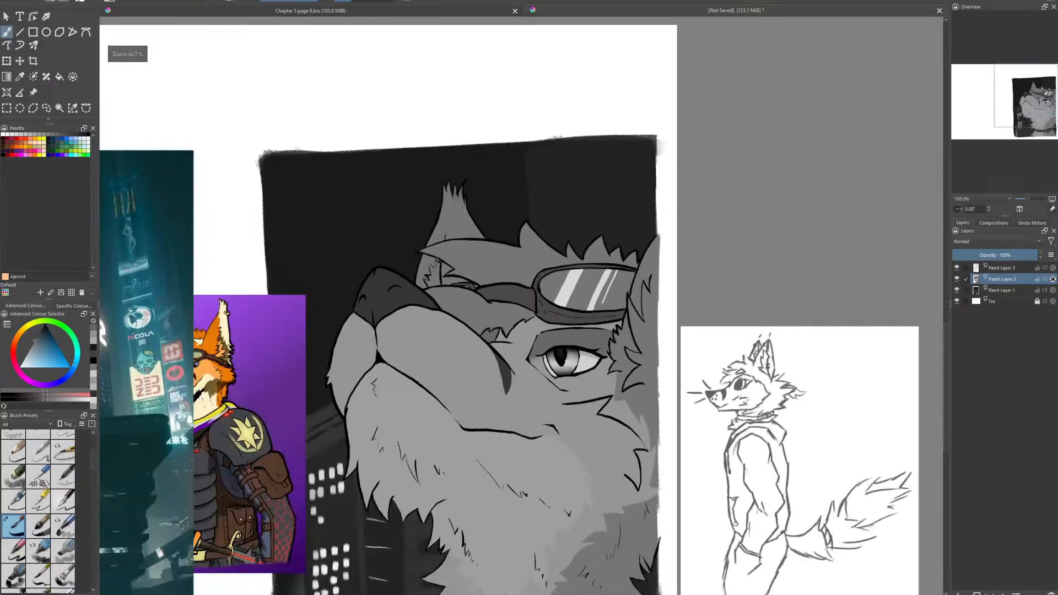
scroll(552, 344, up, 6)
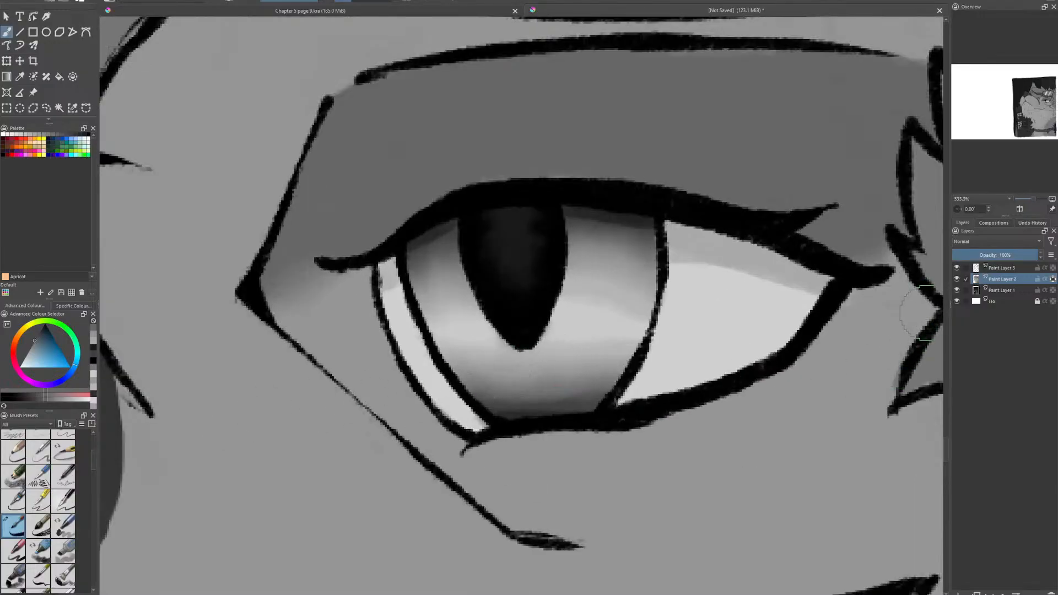
click(1013, 269)
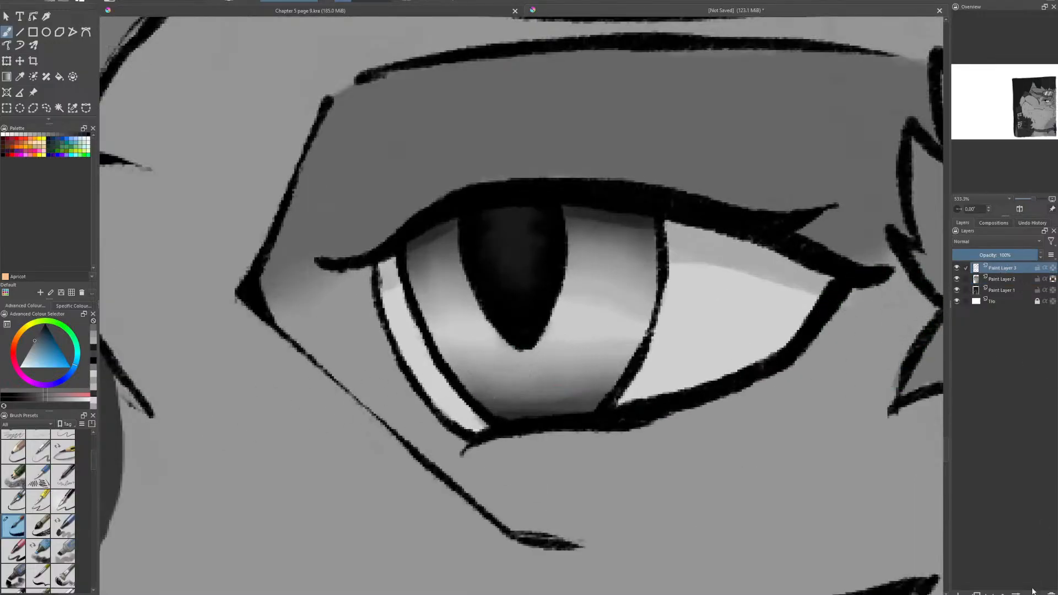
click(960, 592)
click(21, 367)
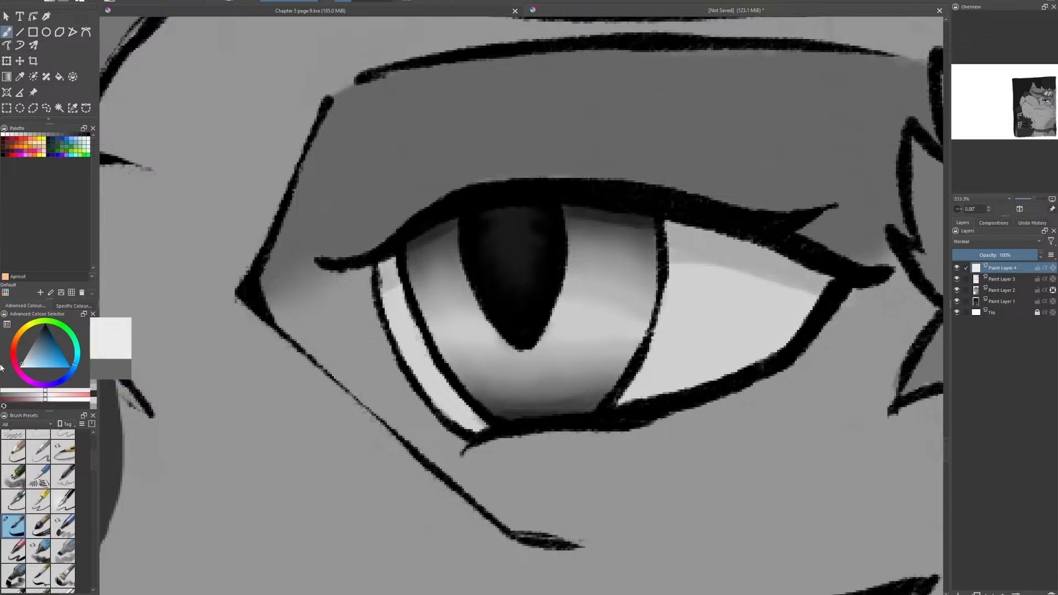
click(38, 504)
click(17, 502)
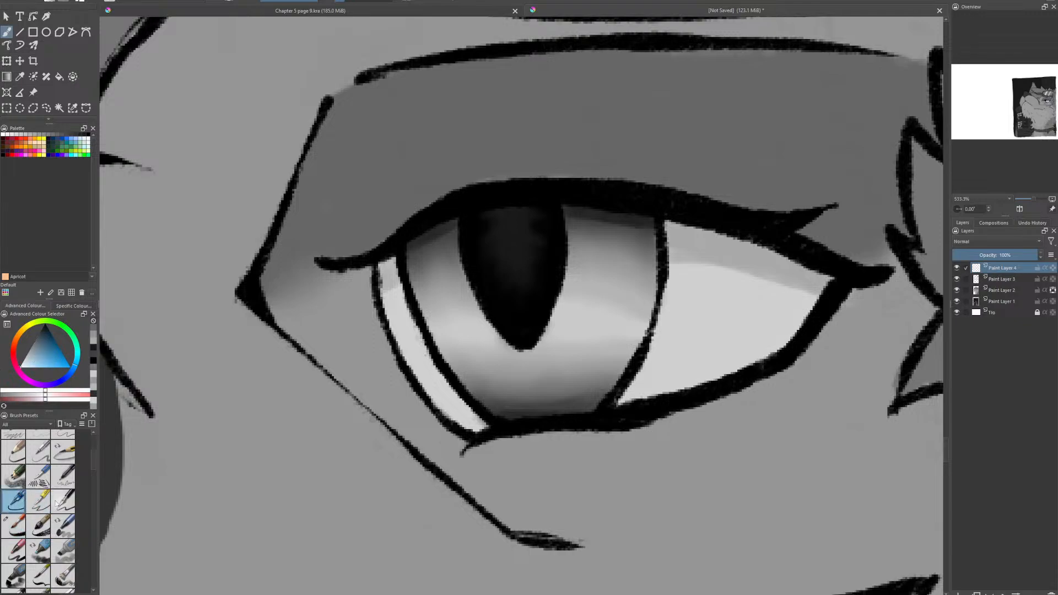
drag(525, 302, 497, 346)
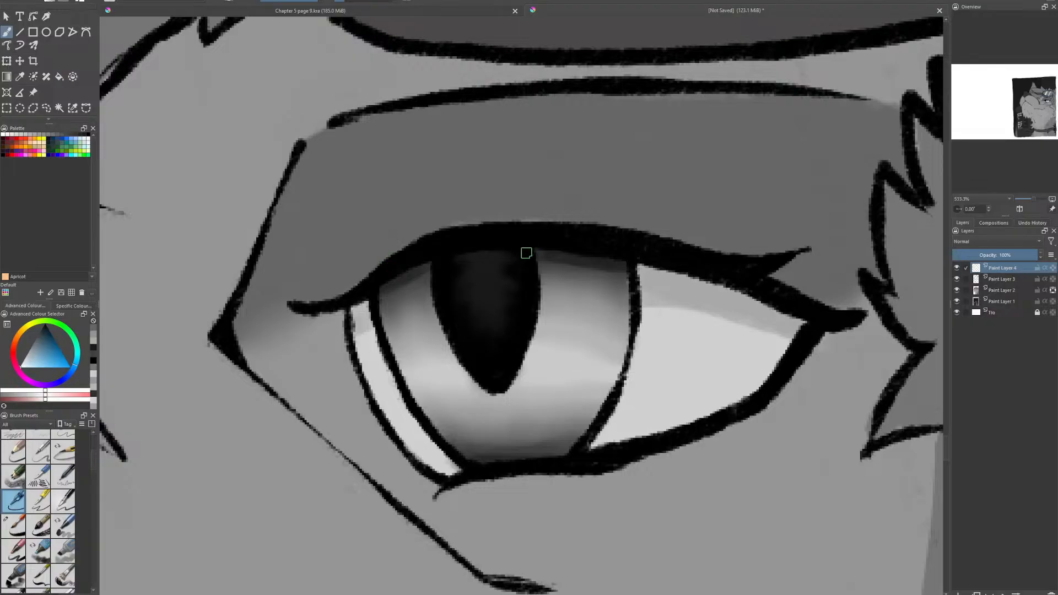
click(516, 268)
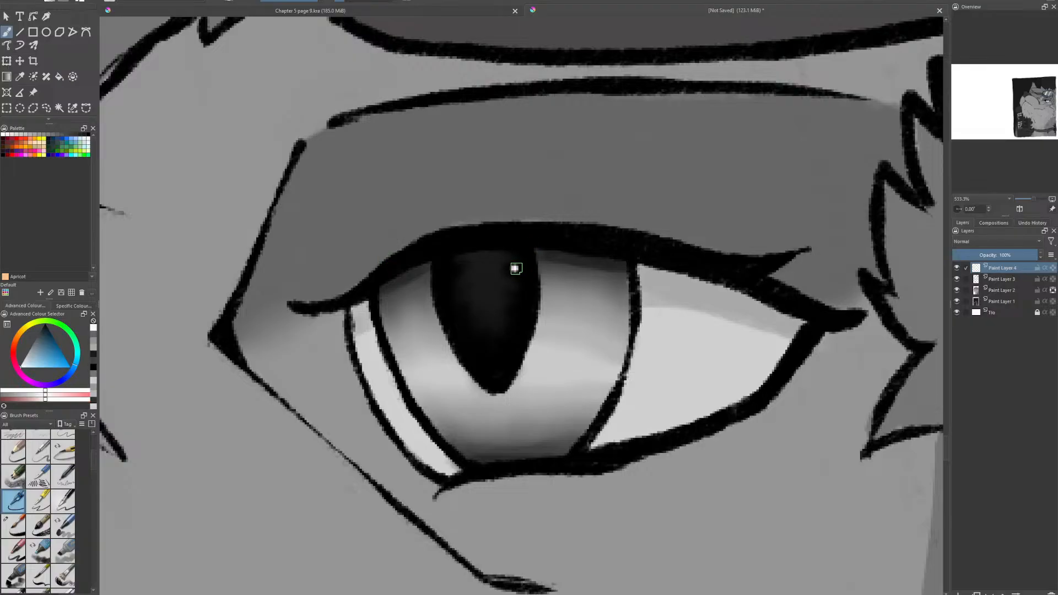
drag(515, 269, 522, 289)
- Paint a white ring with a center dot on the pupil's right edge, and rework it into a solid vertical oval highlight
mouse_move(535, 299)
mouse_down()
mouse_move(530, 339)
mouse_move(547, 350)
mouse_move(559, 316)
mouse_up()
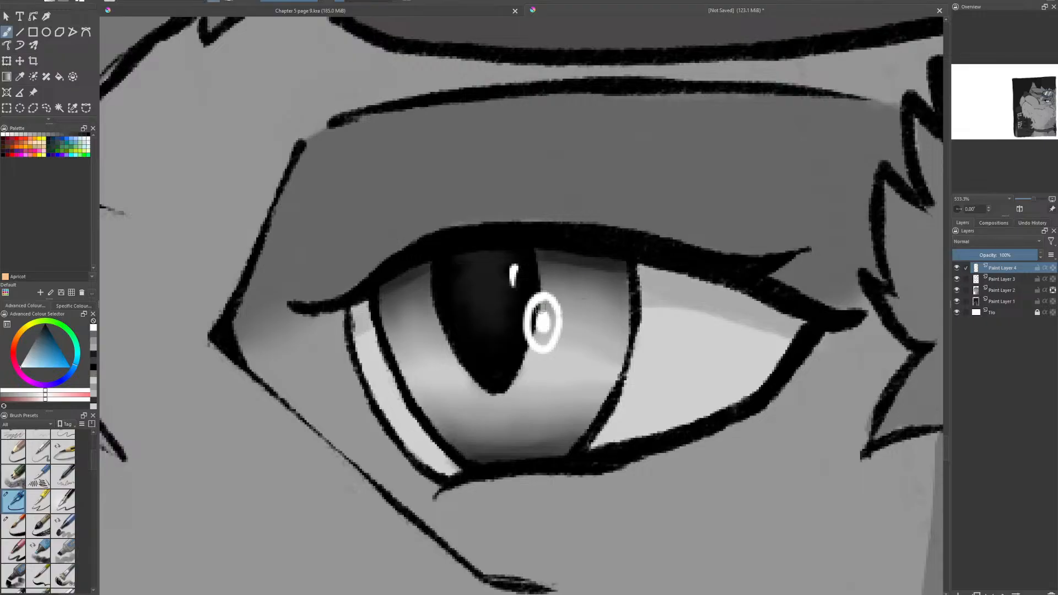
mouse_move(539, 306)
mouse_down()
mouse_move(534, 334)
mouse_move(551, 334)
mouse_move(545, 321)
mouse_up()
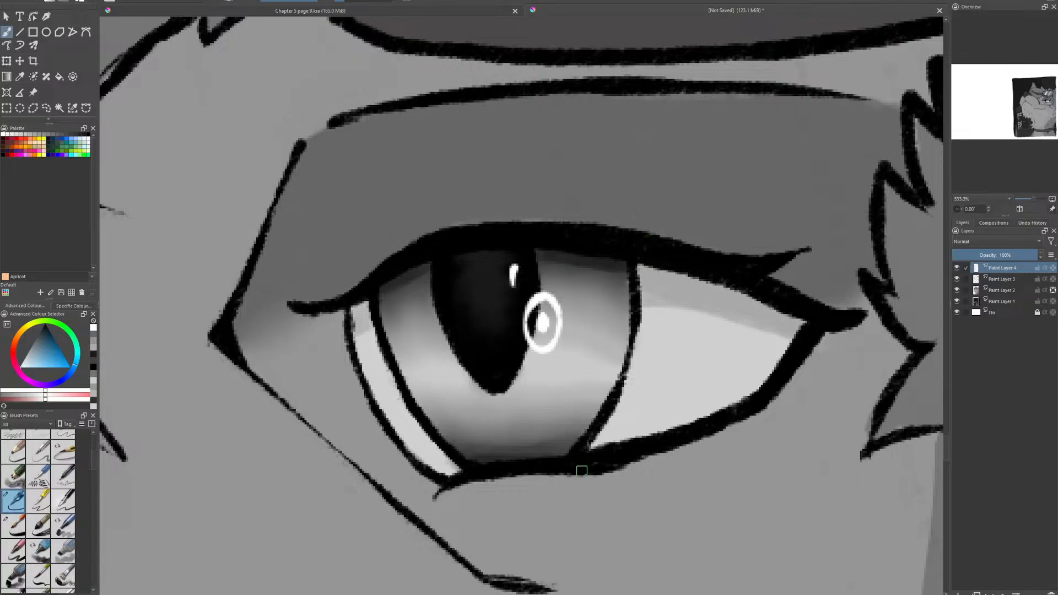
scroll(582, 471, down, 8)
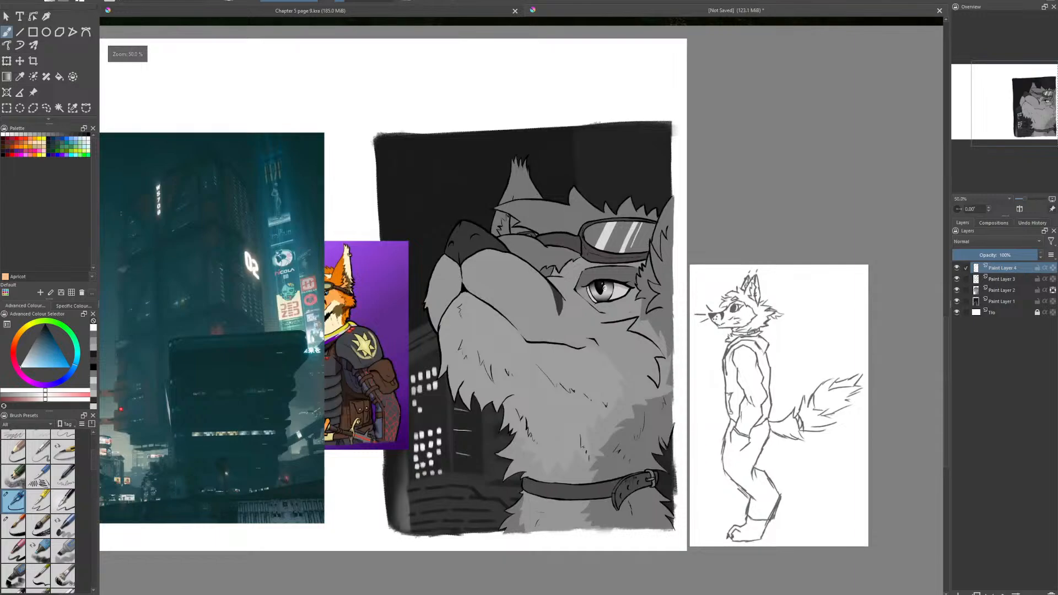
scroll(605, 287, up, 8)
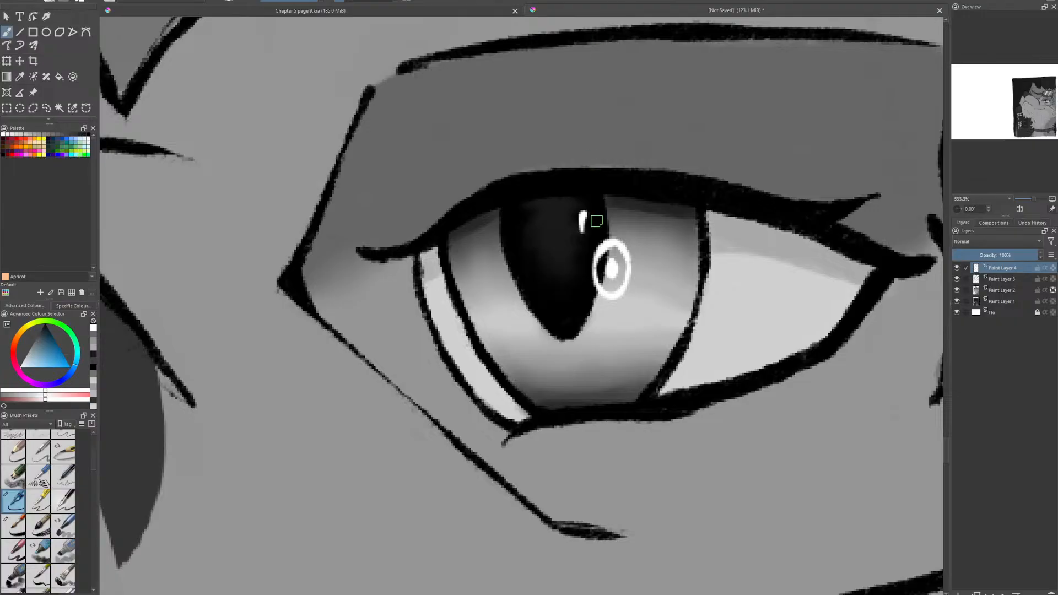
mouse_move(594, 219)
mouse_down()
mouse_move(605, 259)
mouse_move(597, 249)
mouse_move(591, 292)
mouse_move(607, 271)
mouse_move(629, 302)
mouse_move(625, 257)
mouse_move(598, 271)
mouse_move(601, 260)
mouse_move(603, 287)
mouse_move(605, 239)
mouse_move(606, 301)
mouse_up()
key(e)
key(e)
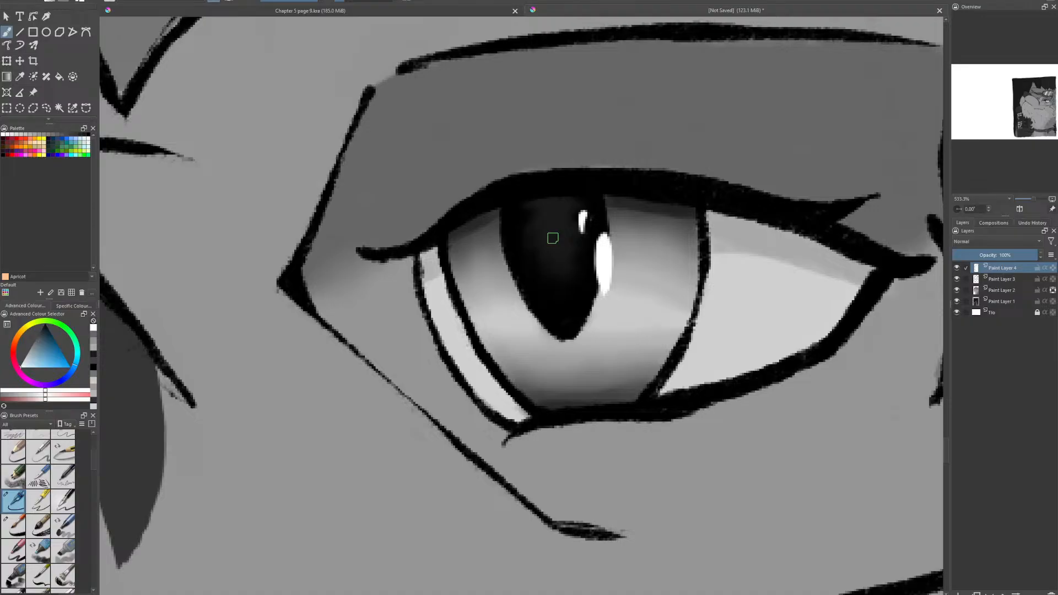
- Paint thin white highlight streaks across the eye white right of the iris and a white dot at the iris's lower edge
mouse_move(701, 273)
mouse_down()
mouse_move(538, 357)
mouse_move(600, 332)
mouse_move(640, 342)
mouse_move(574, 333)
mouse_move(652, 346)
mouse_up()
key(e)
mouse_move(559, 340)
mouse_down()
mouse_move(588, 347)
mouse_move(554, 344)
mouse_move(605, 359)
mouse_up()
key(e)
key(e)
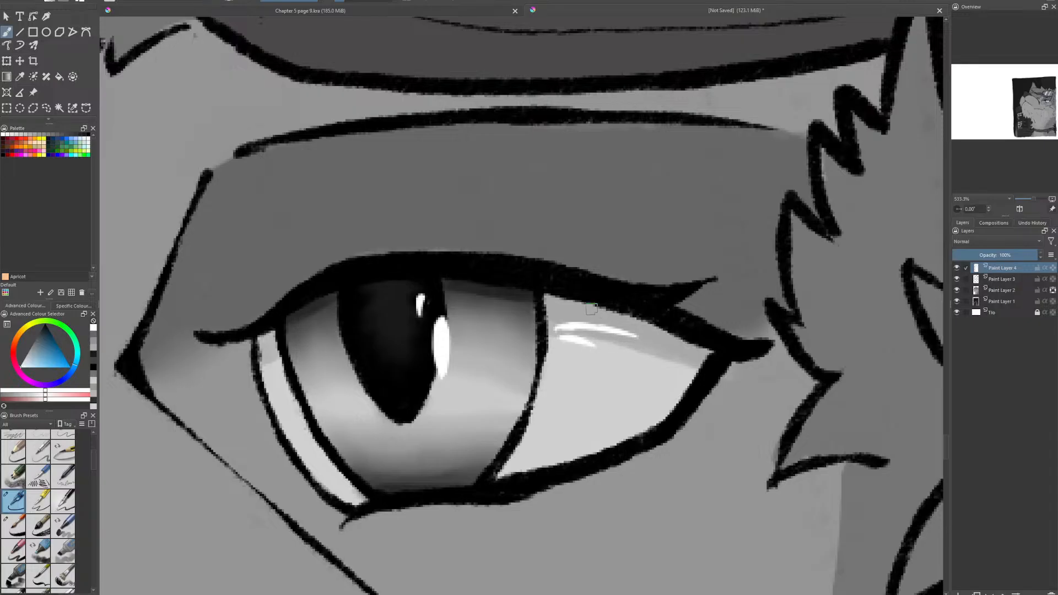
scroll(368, 347, down, 5)
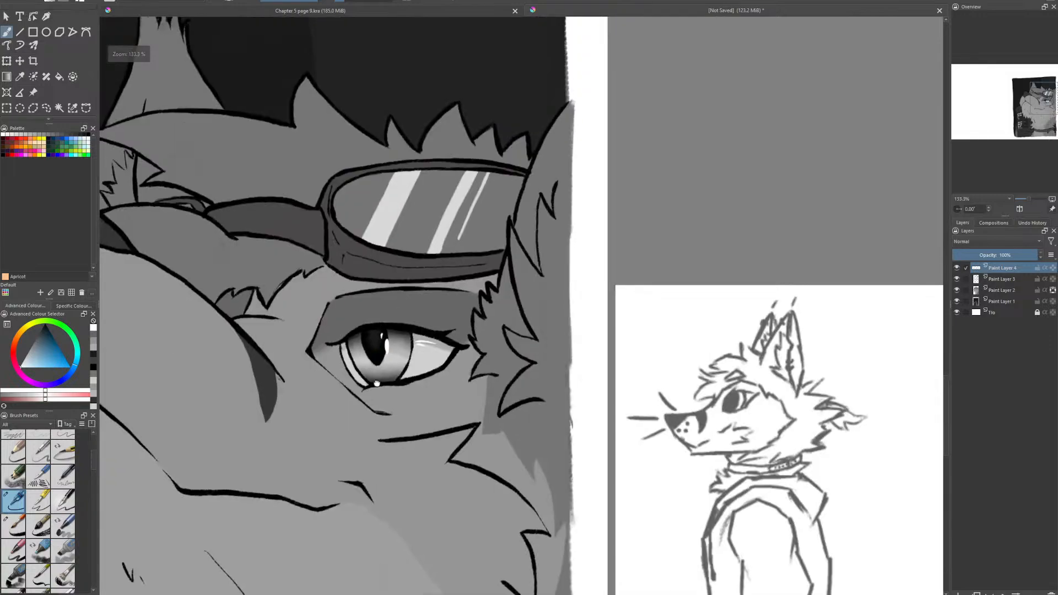
- Paint thin, pointed white highlight strokes on the iris on both sides of the pupil's lower half
scroll(492, 284, up, 2)
scroll(492, 284, up, 4)
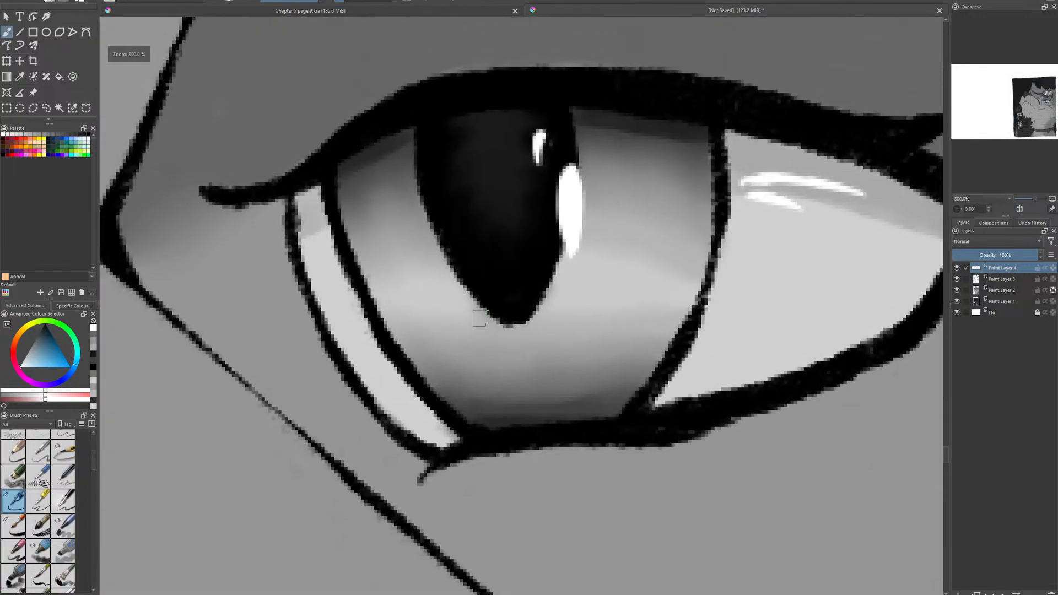
mouse_move(388, 301)
mouse_down()
mouse_move(404, 301)
mouse_move(416, 277)
mouse_move(446, 315)
mouse_move(445, 289)
mouse_up()
key(e)
mouse_move(406, 240)
mouse_down()
mouse_move(391, 292)
mouse_move(400, 297)
mouse_move(417, 278)
mouse_move(411, 246)
mouse_move(429, 253)
mouse_move(453, 302)
mouse_move(440, 319)
mouse_move(417, 287)
mouse_up()
mouse_move(573, 291)
mouse_down()
mouse_move(598, 241)
mouse_move(590, 267)
mouse_move(603, 254)
mouse_move(649, 271)
mouse_move(691, 257)
mouse_move(624, 266)
mouse_move(606, 254)
mouse_move(605, 232)
mouse_move(598, 276)
mouse_move(613, 277)
mouse_move(592, 280)
mouse_move(572, 302)
mouse_up()
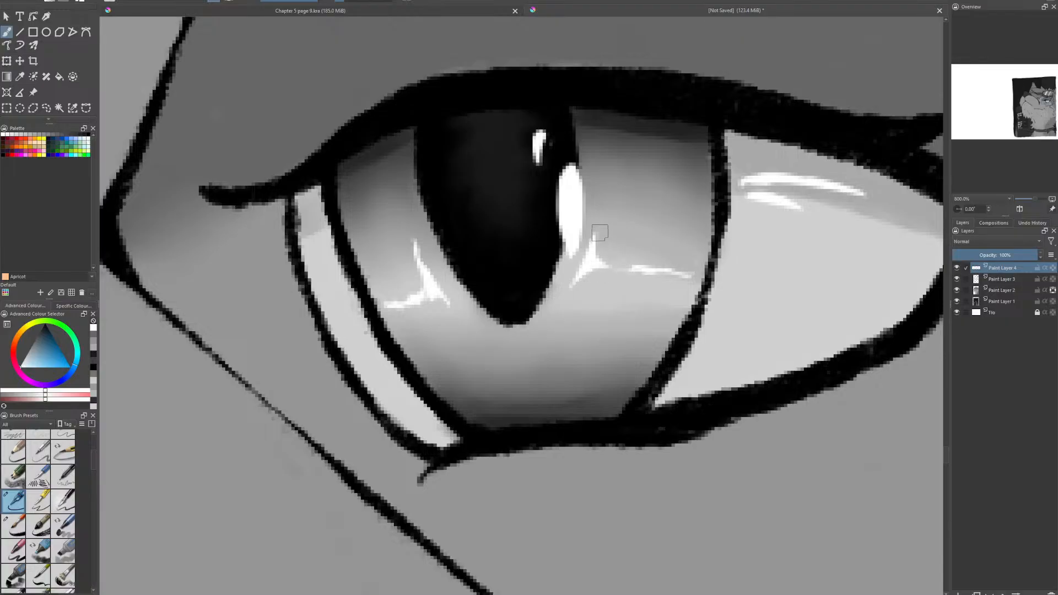
scroll(390, 348, down, 7)
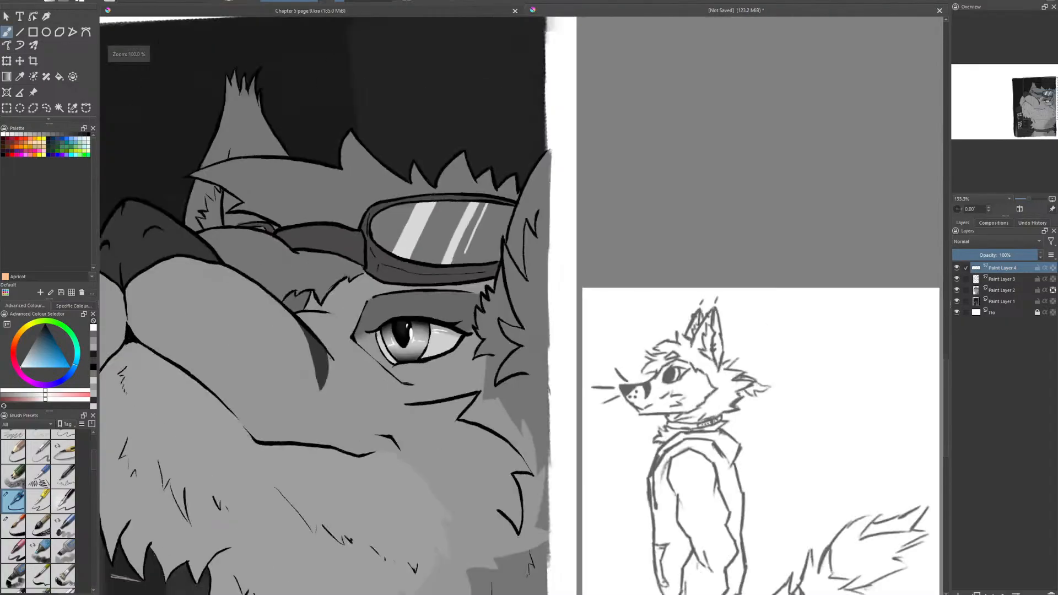
scroll(564, 311, up, 1)
scroll(554, 328, down, 1)
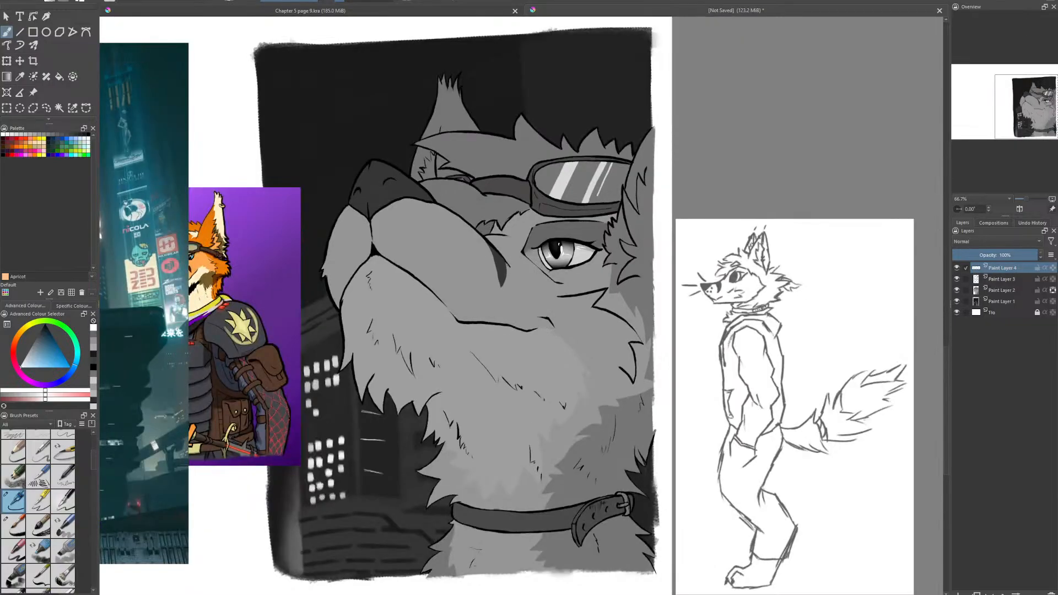
- Move the orange armored fox reference image to the space above the full-body sketch
drag(562, 305, 644, 298)
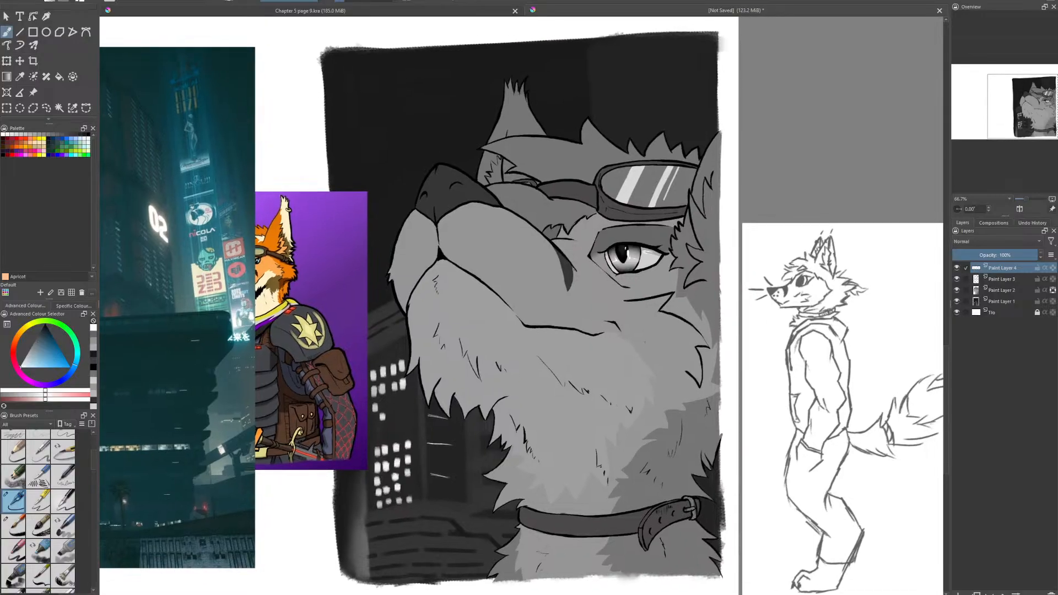
click(33, 92)
mouse_move(265, 320)
mouse_down()
mouse_move(782, 284)
mouse_move(823, 232)
mouse_move(830, 160)
mouse_up()
scroll(824, 231, down, 1)
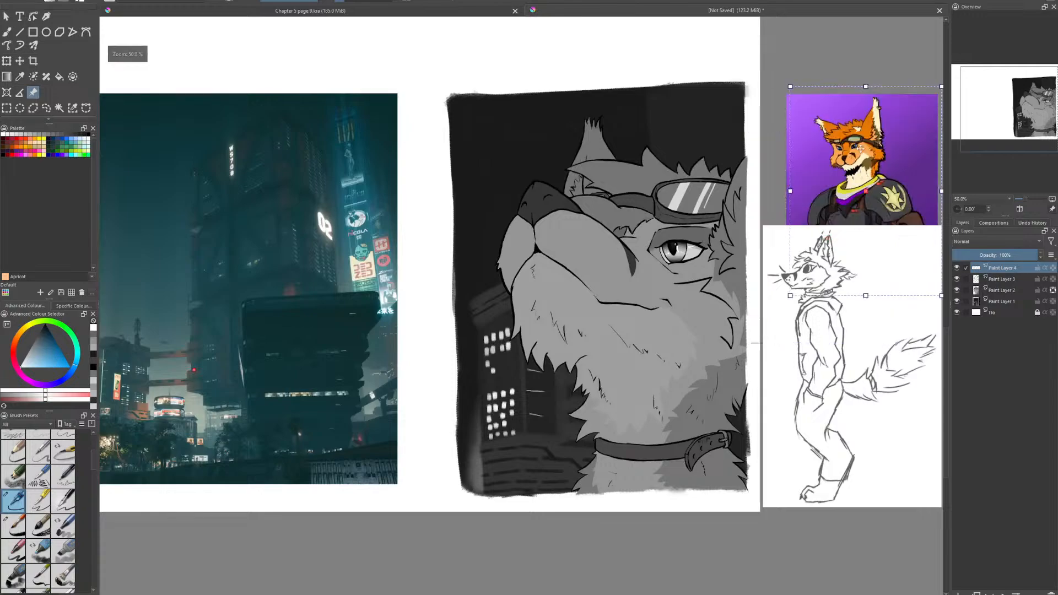
- Sample the nose's dark gray, choose another round inking brush, and paint a first whisker dot on the upper muzzle
scroll(830, 160, up, 2)
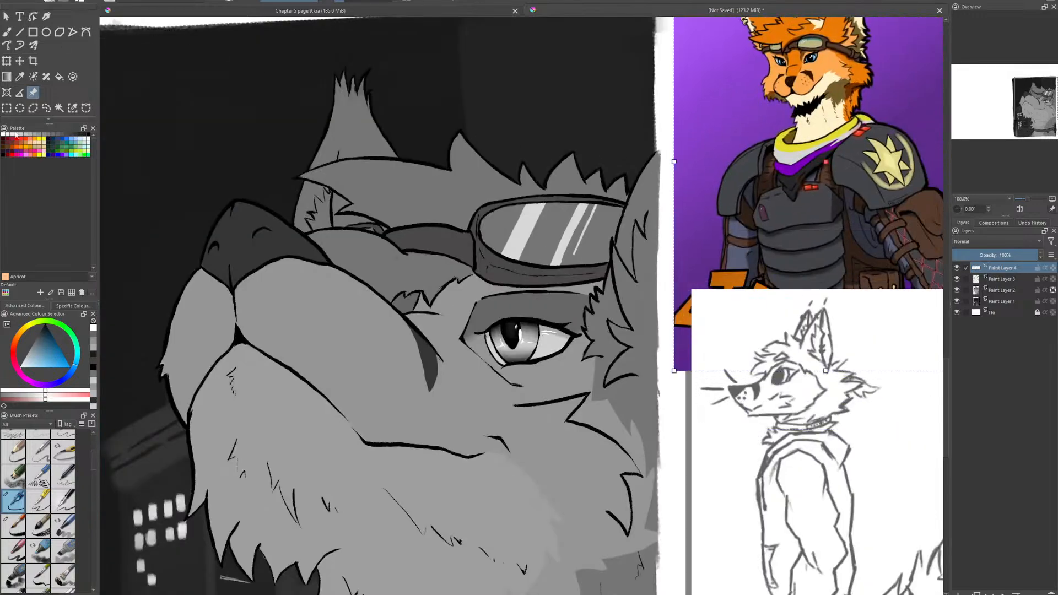
click(19, 77)
click(289, 248)
key(b)
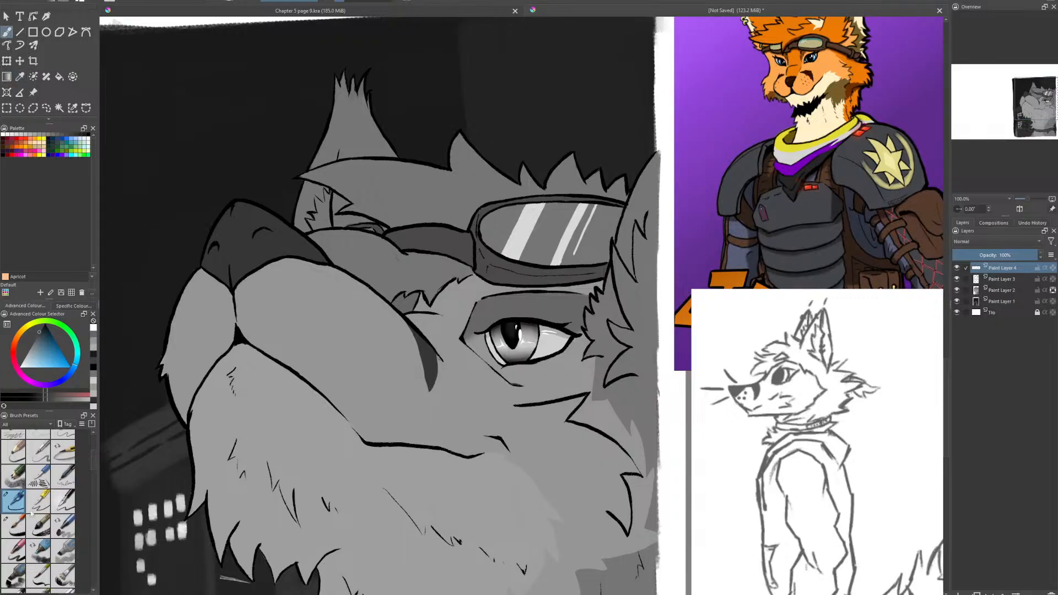
click(14, 525)
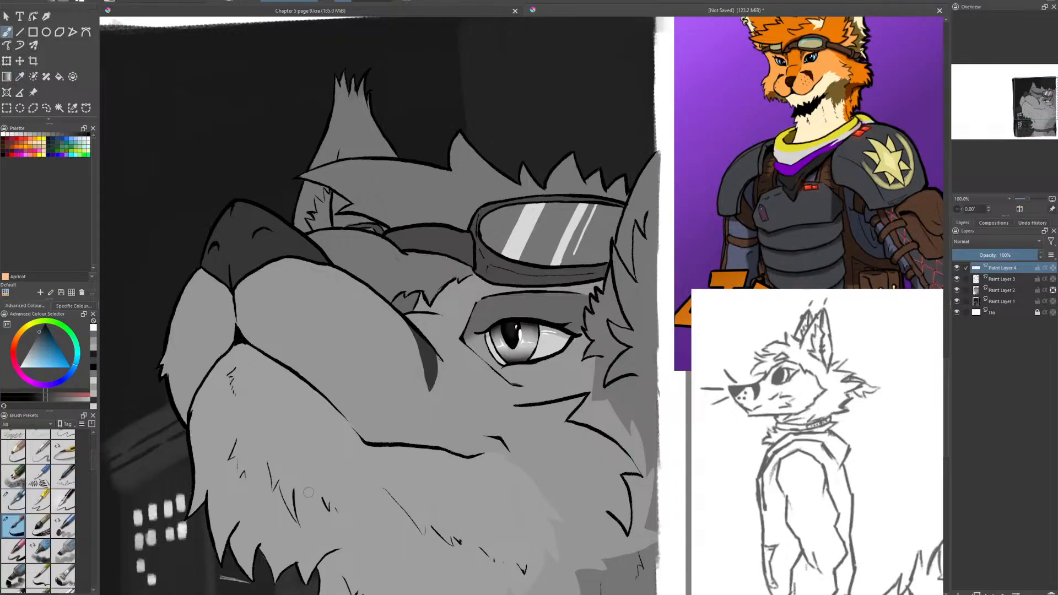
click(344, 288)
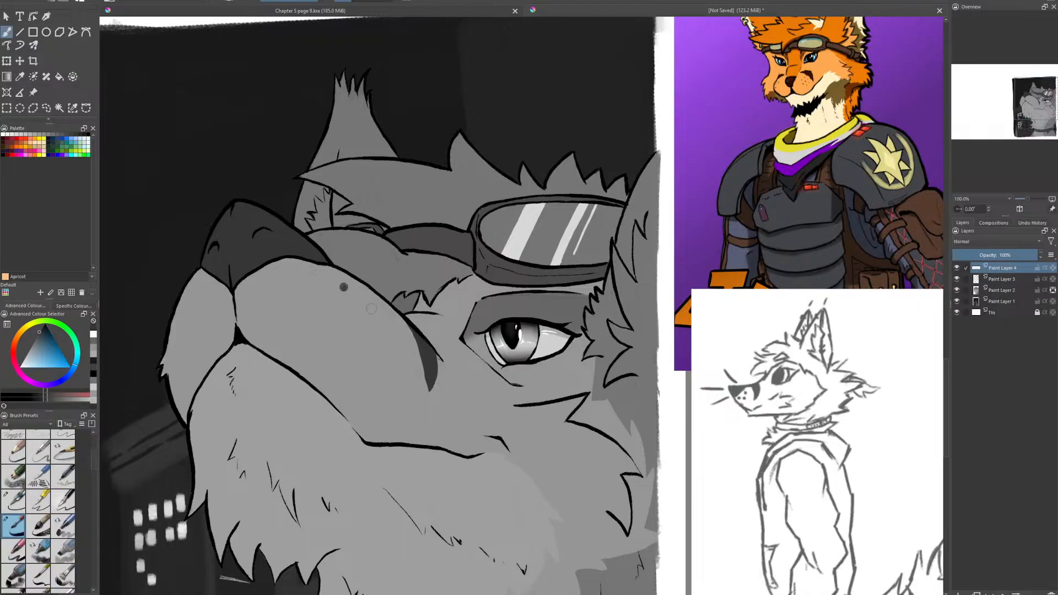
click(371, 309)
click(396, 336)
click(381, 346)
click(371, 355)
key(ctrl+z)
key(ctrl+z)
key(ctrl+z)
key(ctrl+z)
key(ctrl+z)
key(ctrl+z)
- Paint the remaining dark gray whisker dots across the upper muzzle and three more along its front side
click(351, 295)
click(365, 316)
click(378, 343)
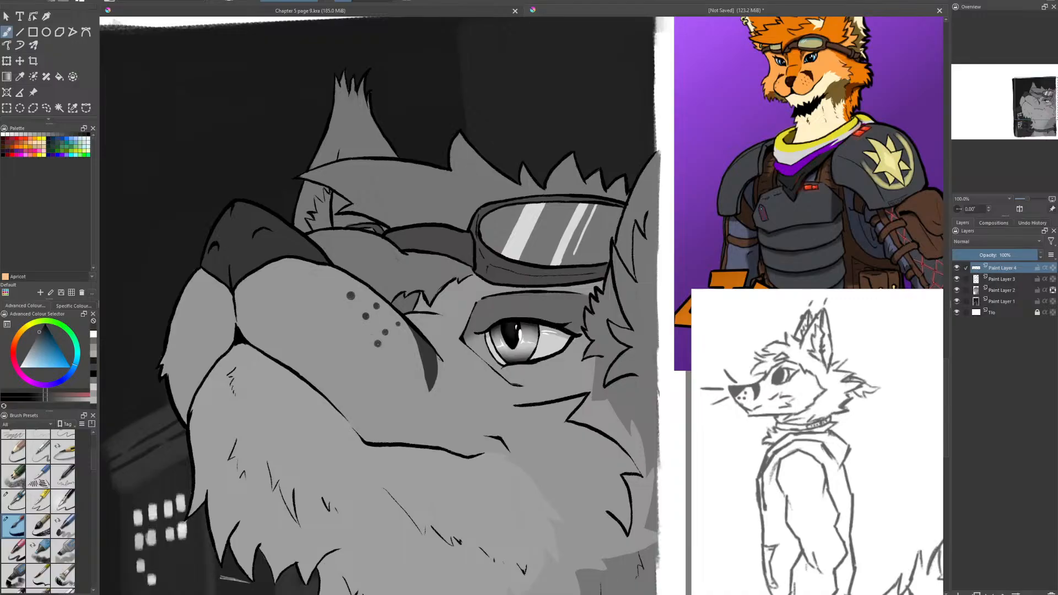
click(189, 299)
scroll(389, 272, down, 3)
scroll(401, 284, up, 5)
scroll(402, 283, down, 3)
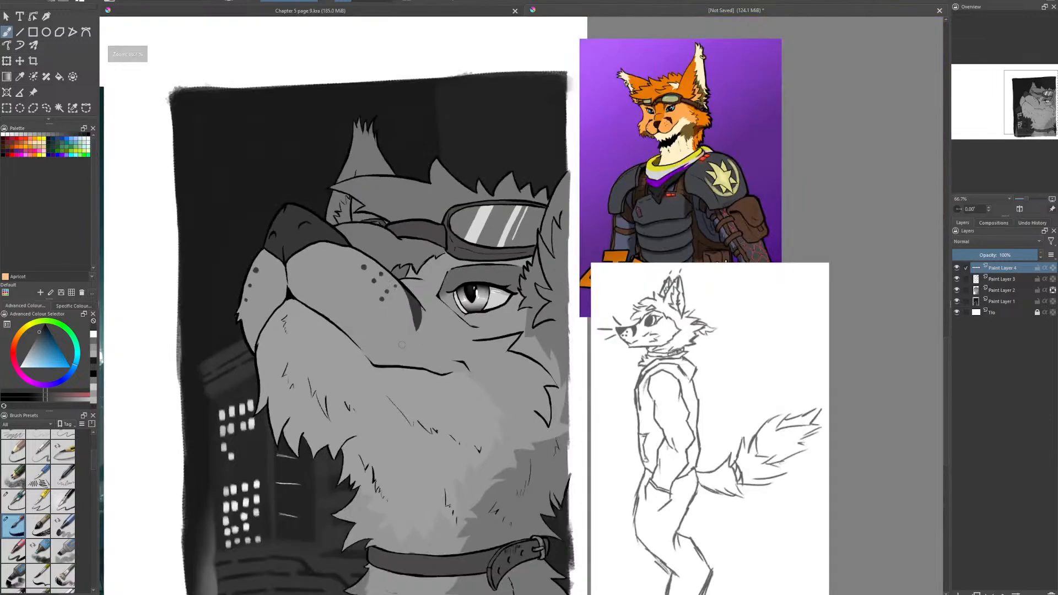
scroll(382, 345, up, 1)
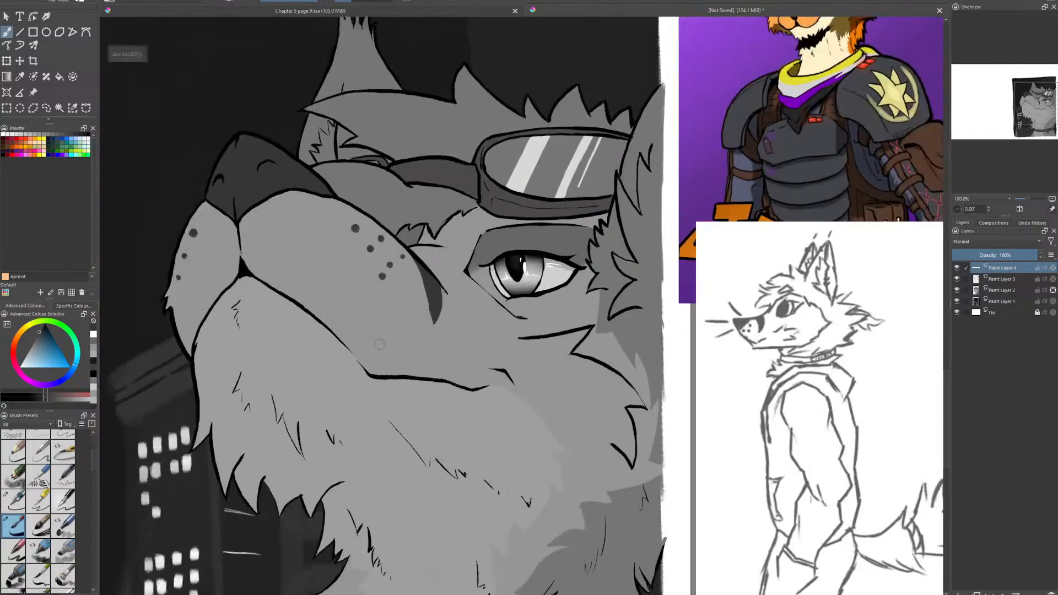
scroll(381, 345, down, 1)
drag(436, 428, 416, 417)
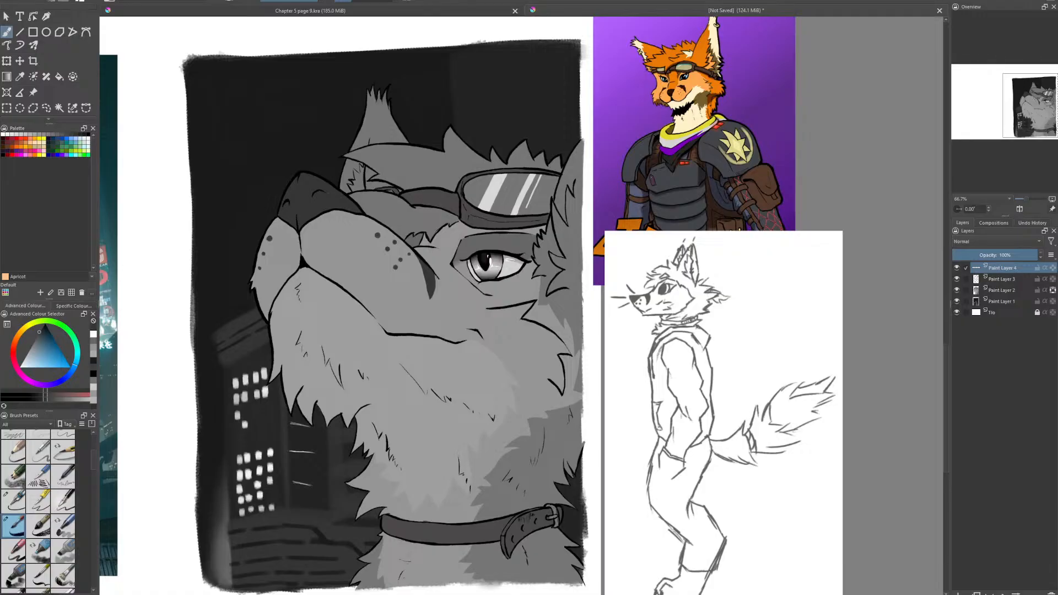
key(alt+Tab)
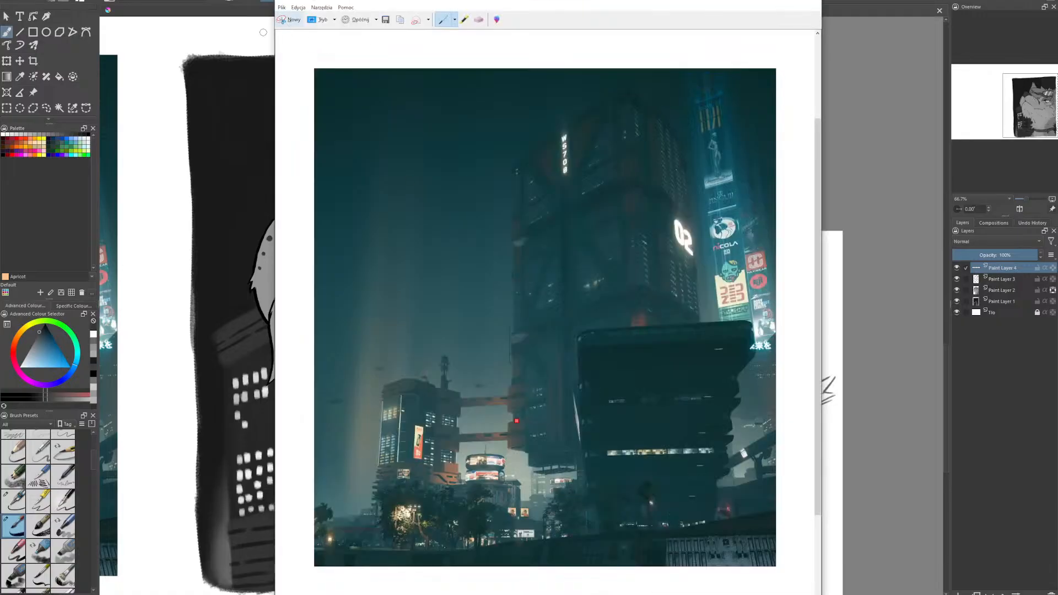
click(262, 30)
drag(181, 80, 167, 78)
- Choose bright red, paint a small spiky mark beside the collar's buckle, and save the drawing as random doodle.kra
click(17, 345)
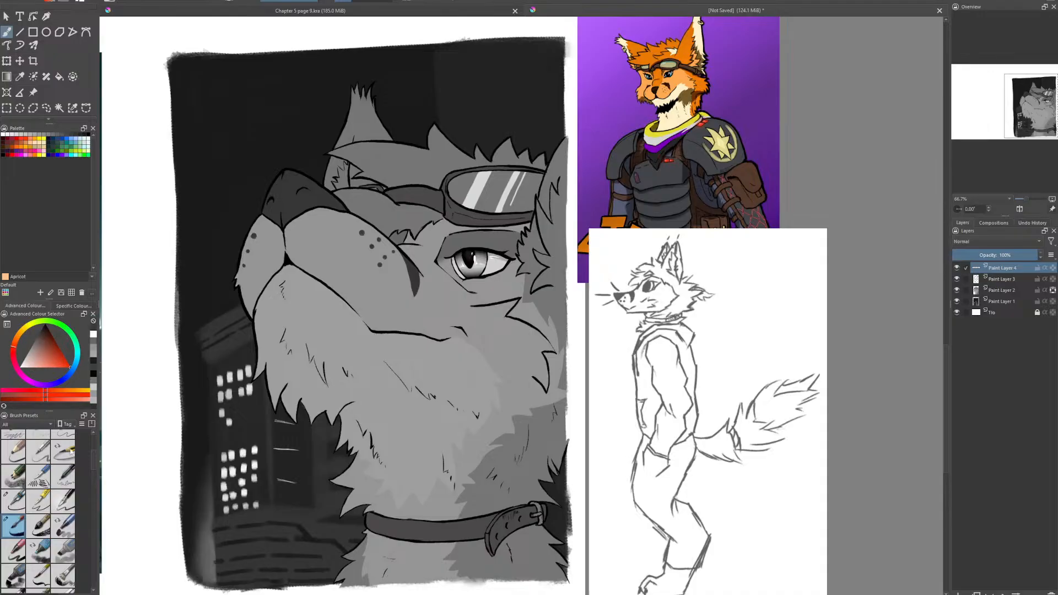
drag(349, 486, 468, 433)
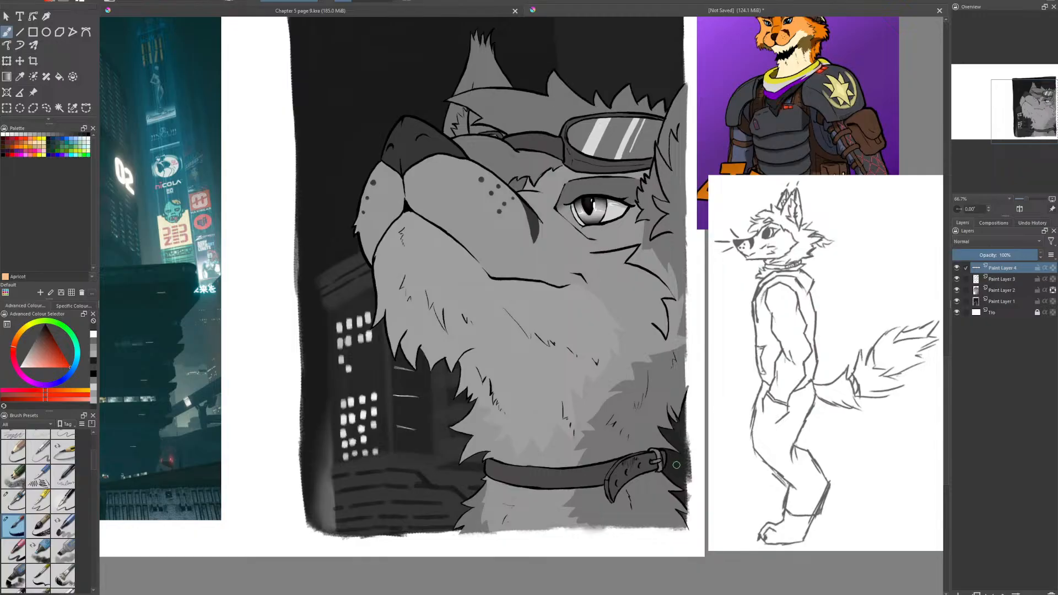
drag(665, 472, 683, 466)
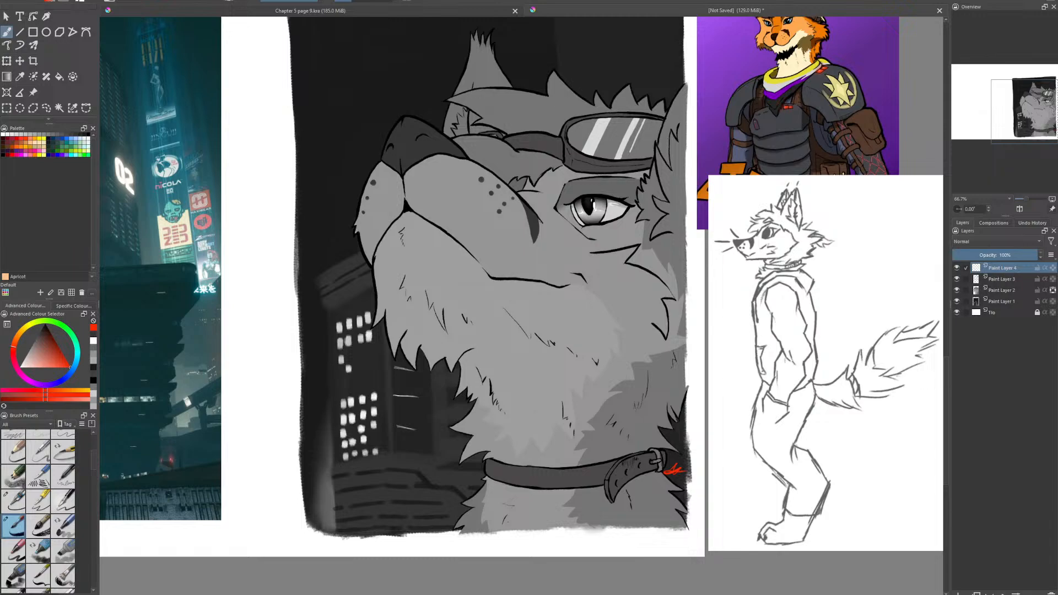
mouse_move(692, 371)
mouse_down()
mouse_move(739, 443)
mouse_move(726, 410)
mouse_up()
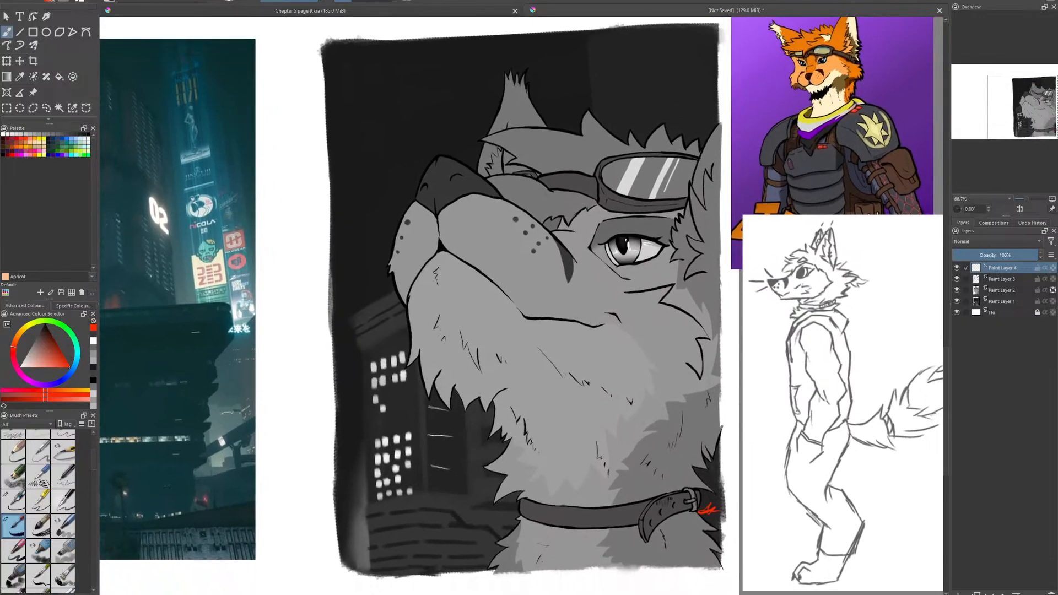
key(ctrl+s)
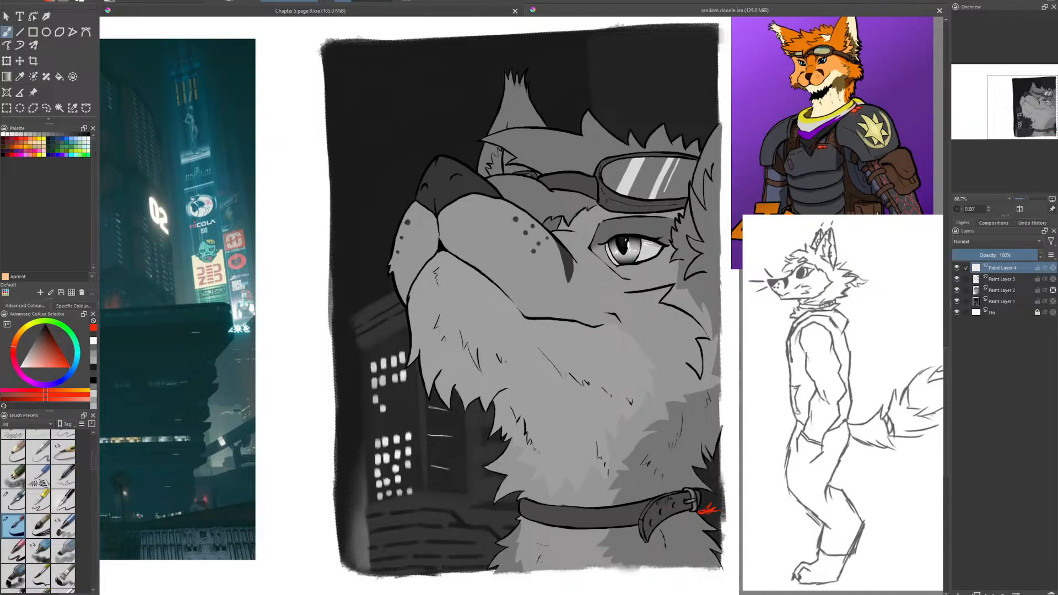